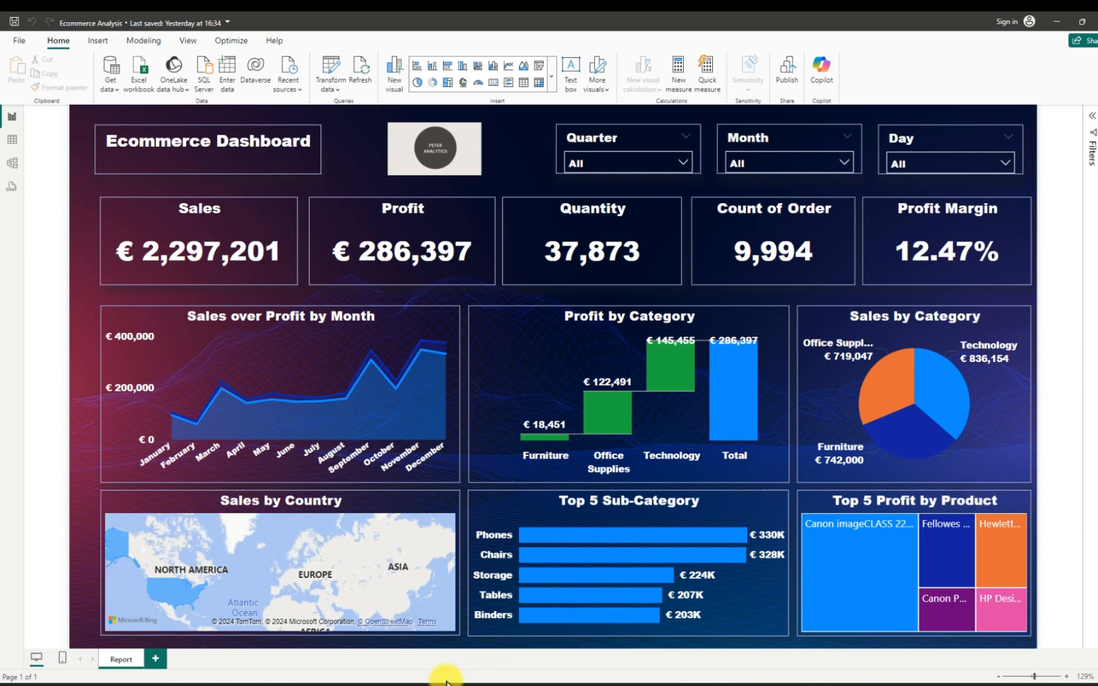
- Switch to the untitled Power BI Desktop window and start a blank report
mouse_move(816, 684)
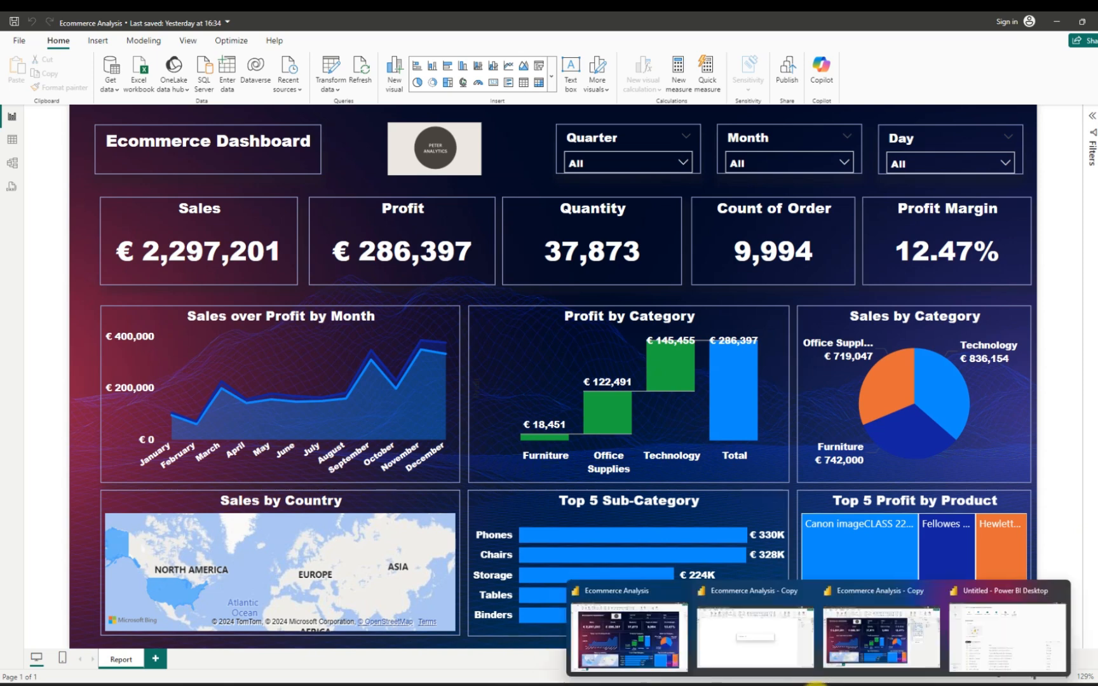
click(988, 637)
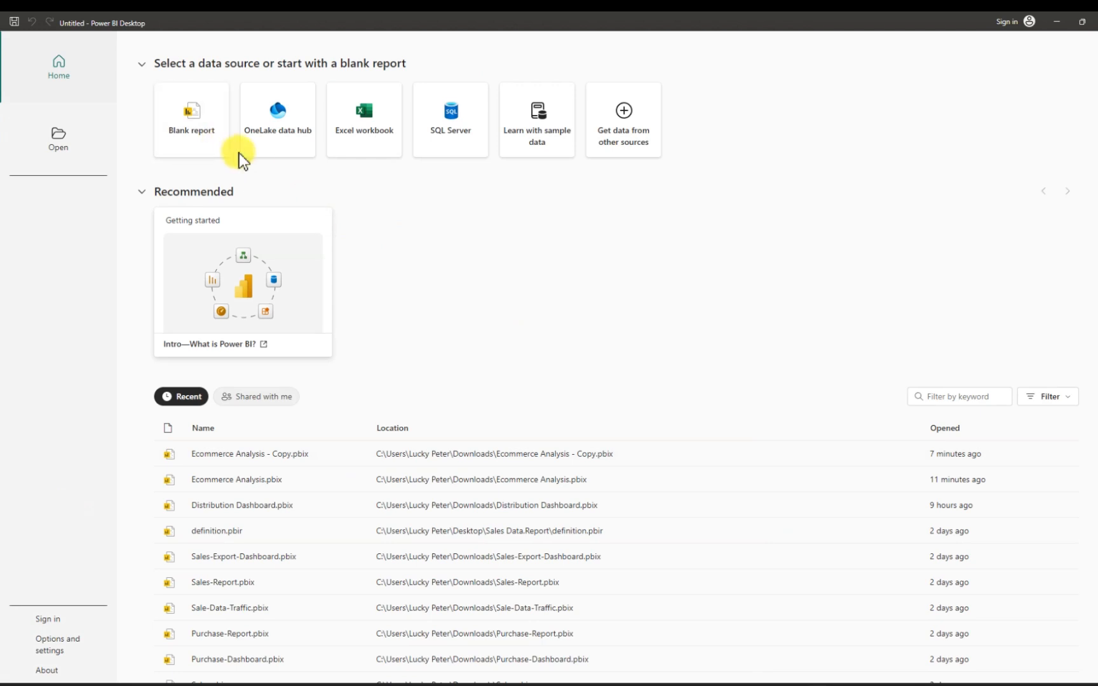
click(189, 129)
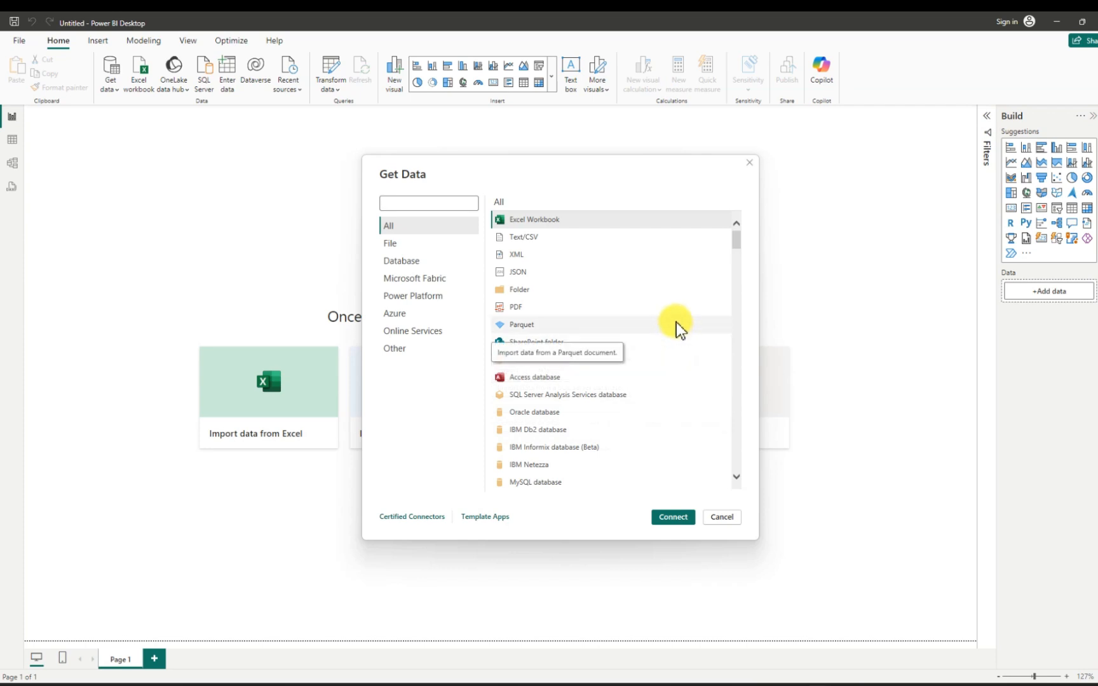
- Connect to an Excel workbook as the data source and open the file Ecommerce from the Downloads folder
scroll(673, 381, down, 2)
scroll(668, 397, up, 2)
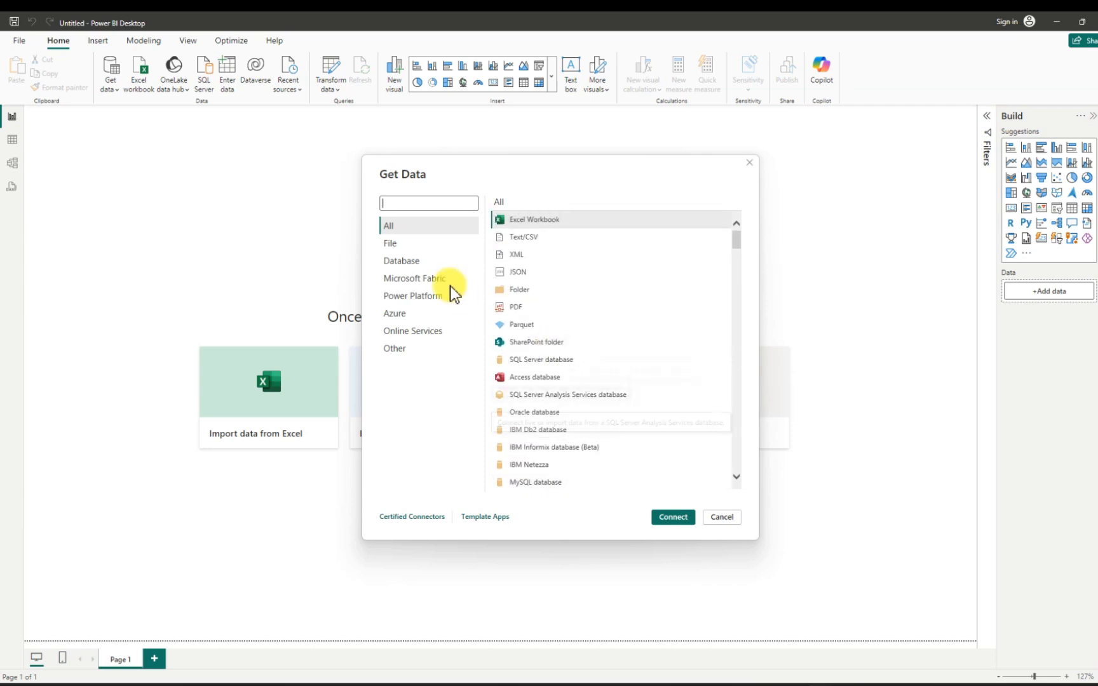
click(394, 245)
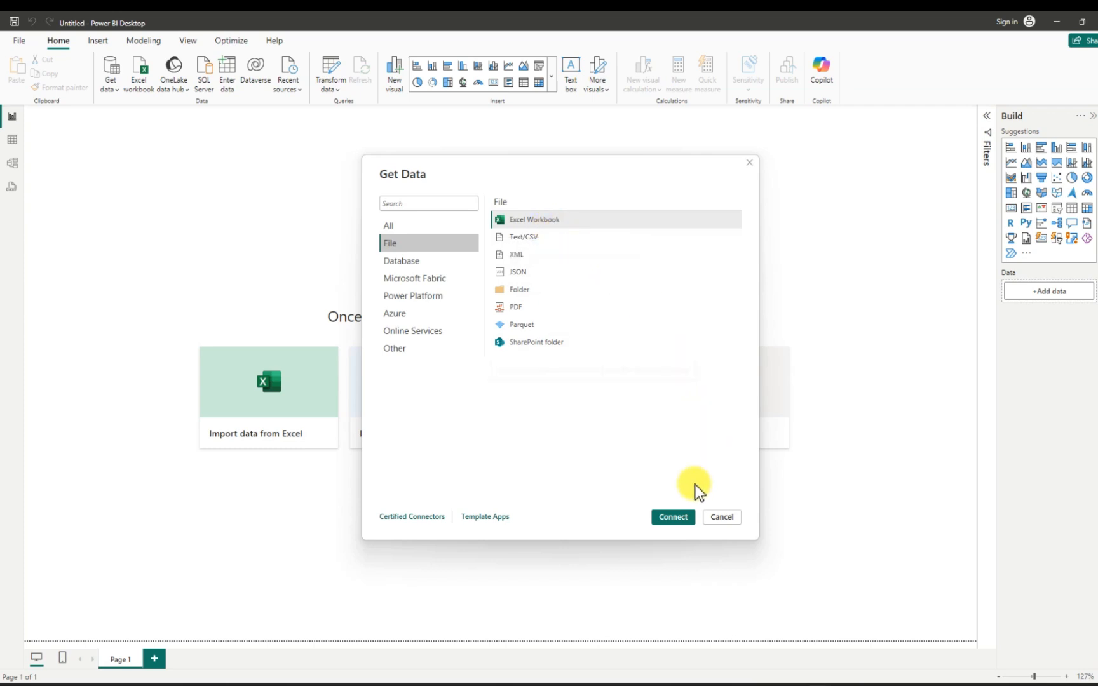
click(672, 517)
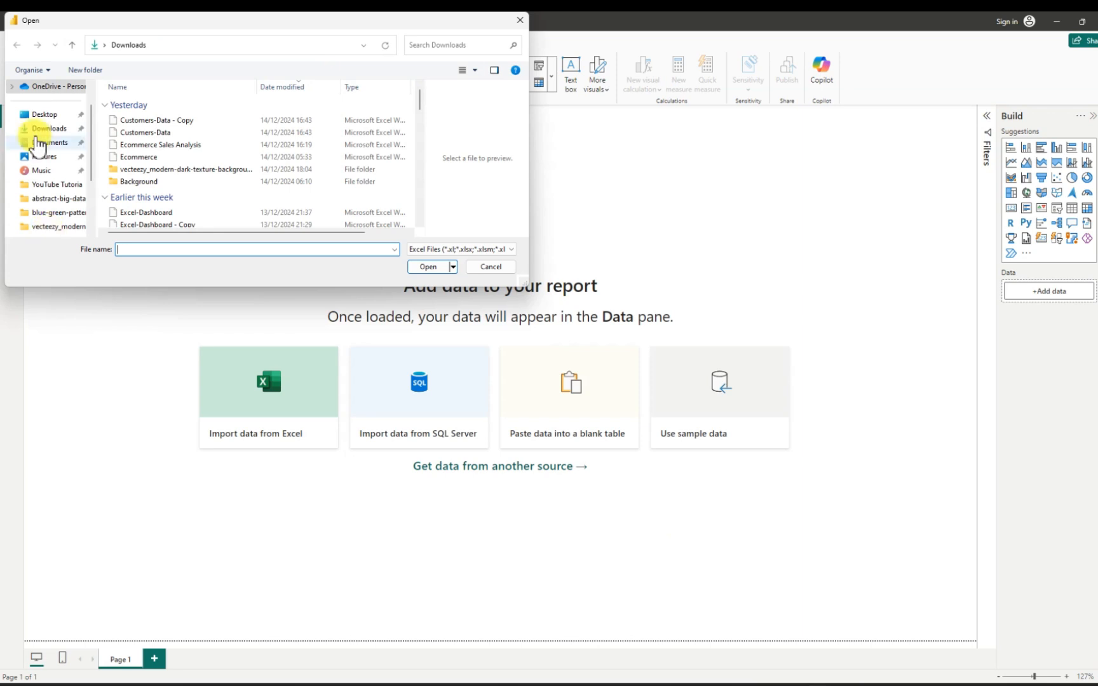
click(59, 131)
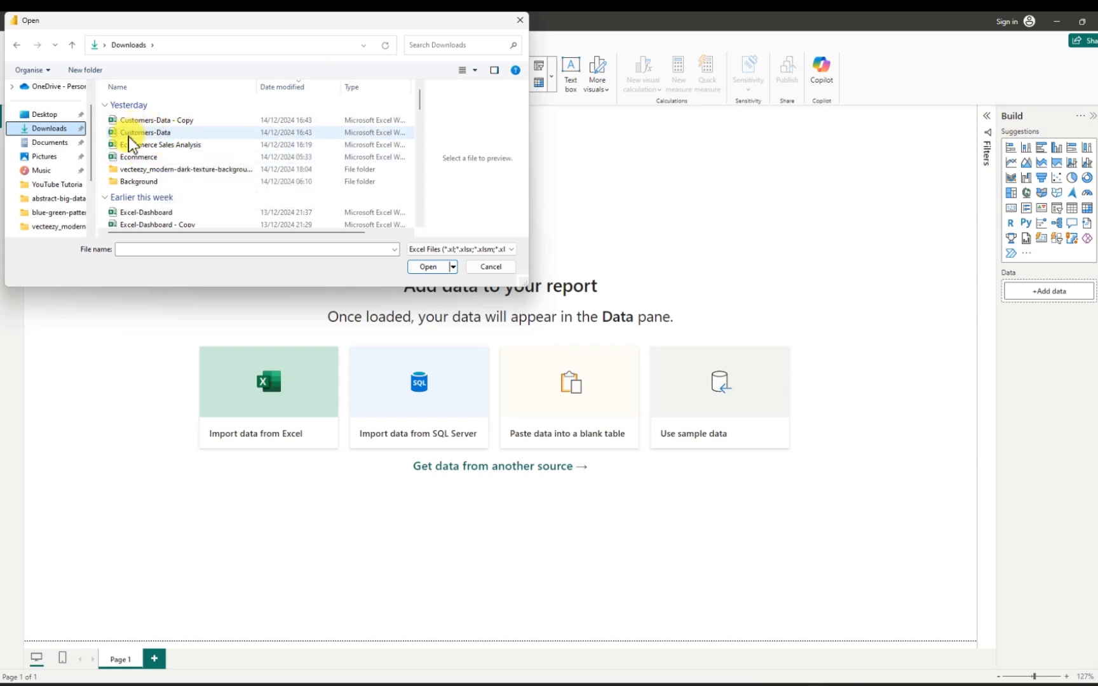
click(149, 159)
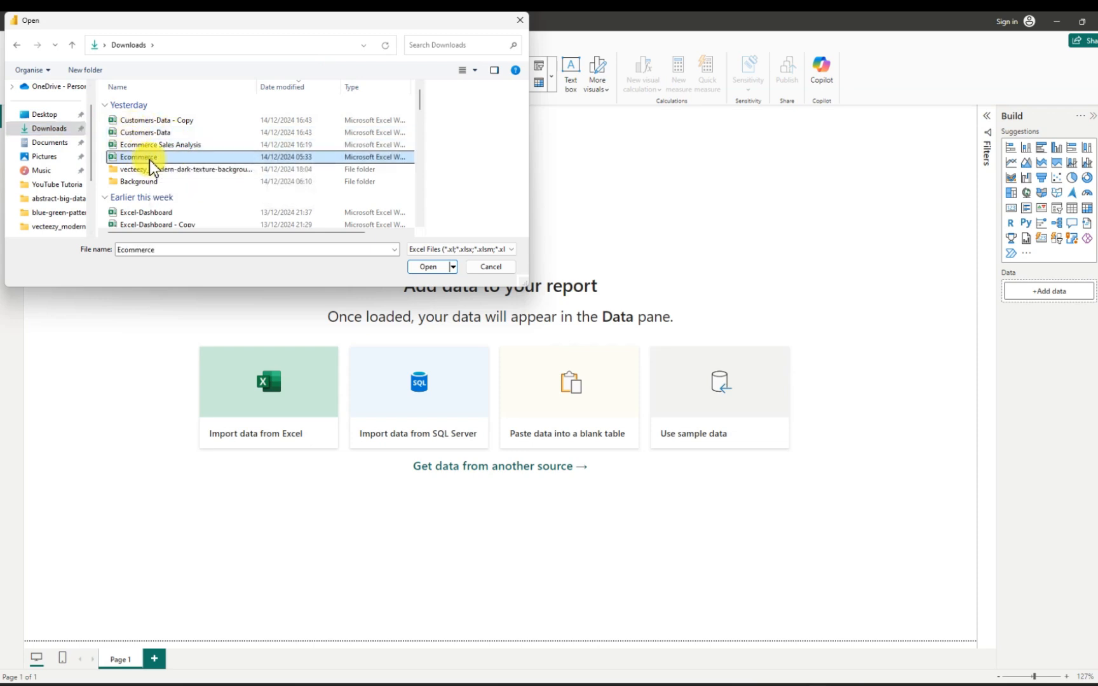
click(424, 269)
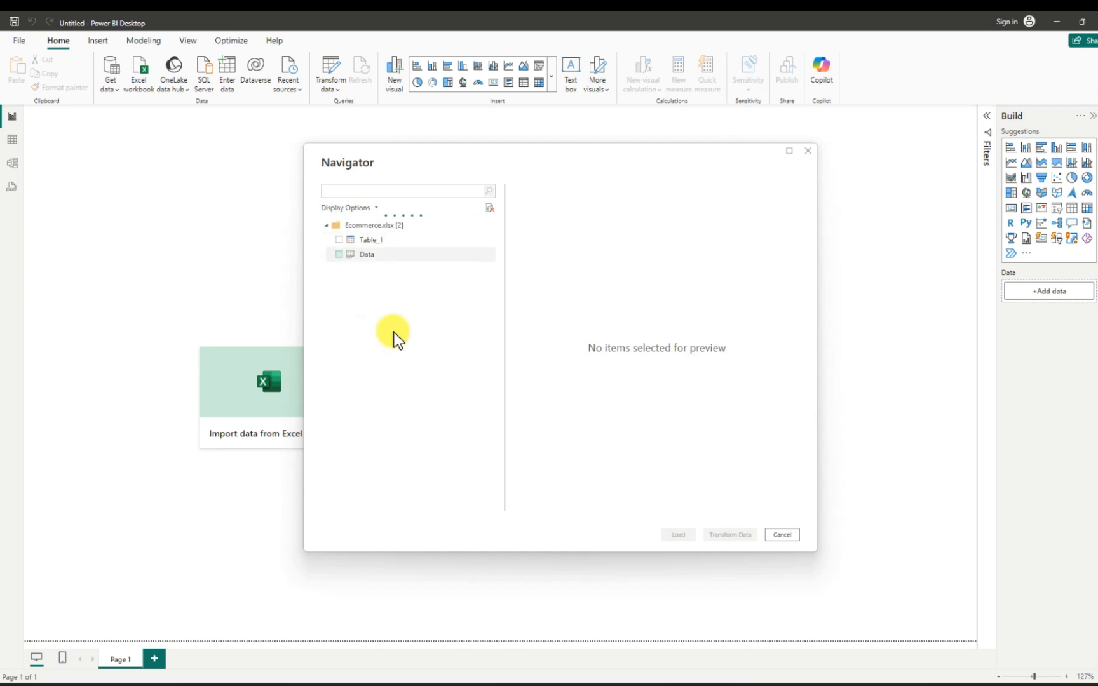
- Select the Data sheet of Ecommerce.xlsx, look through its preview columns and open it for transformation in Power Query Editor
click(340, 258)
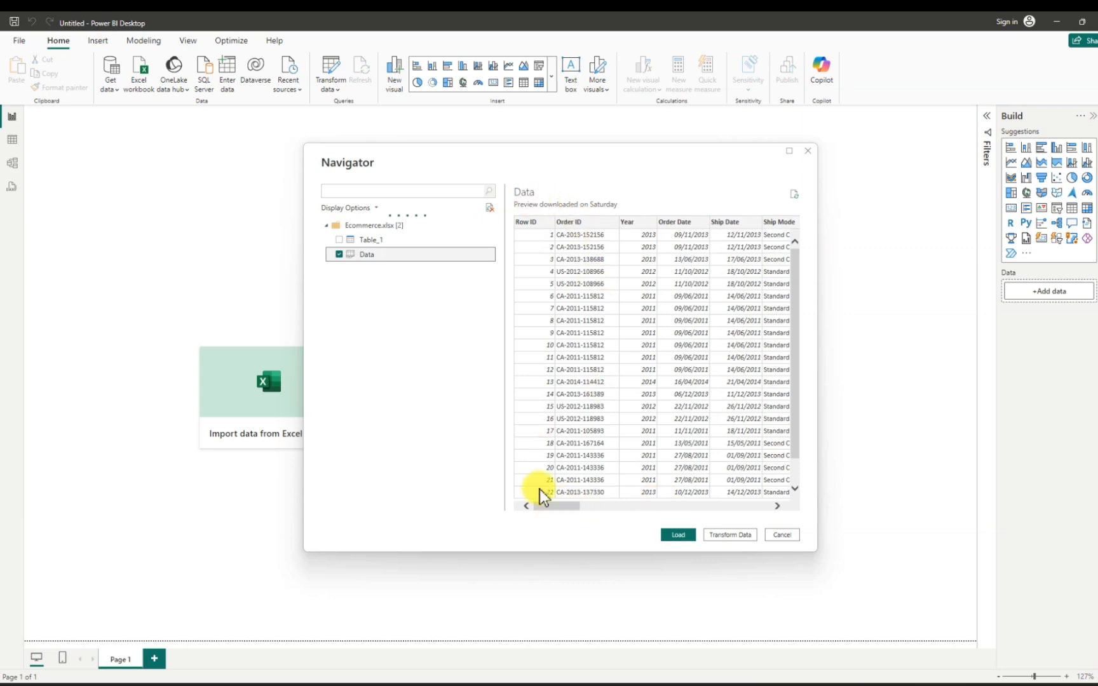
mouse_move(545, 505)
mouse_down()
mouse_move(693, 506)
mouse_move(626, 488)
mouse_move(543, 496)
mouse_up()
click(750, 506)
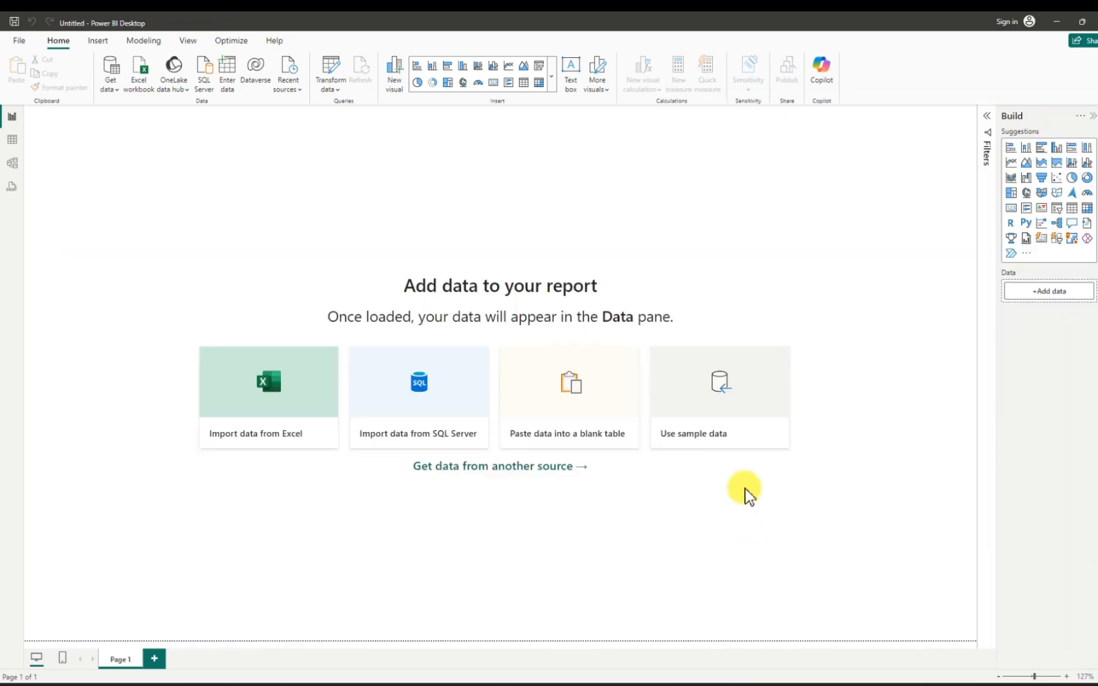
click(775, 441)
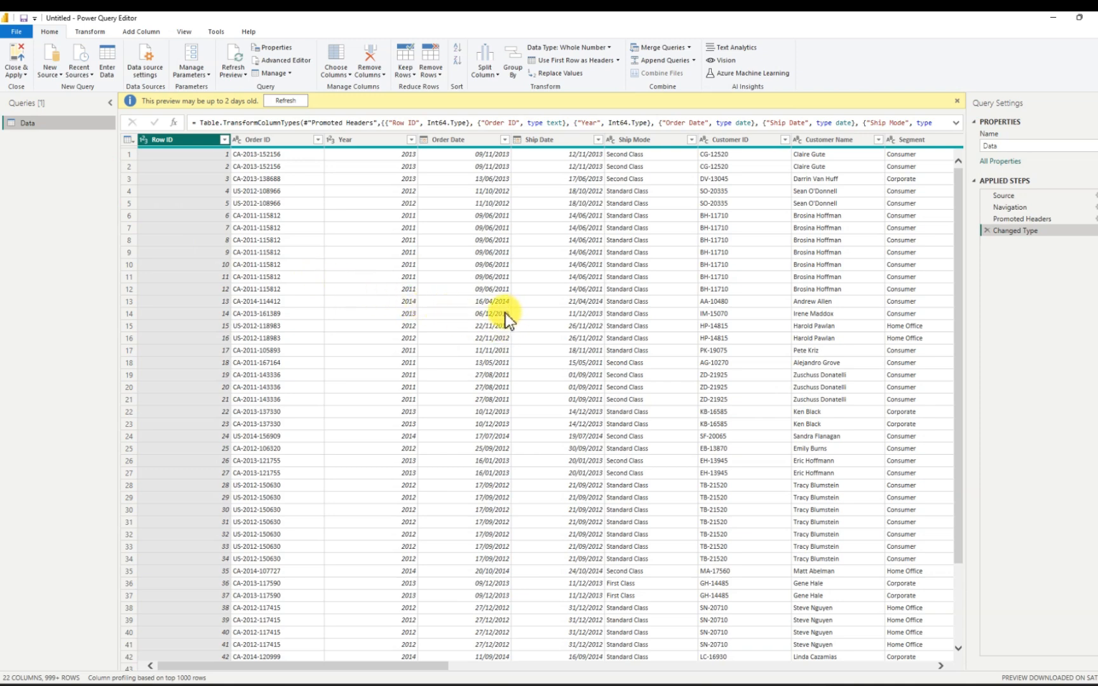
- Show column quality for the Data query and check all columns through to Profit for errors and empty values
click(183, 31)
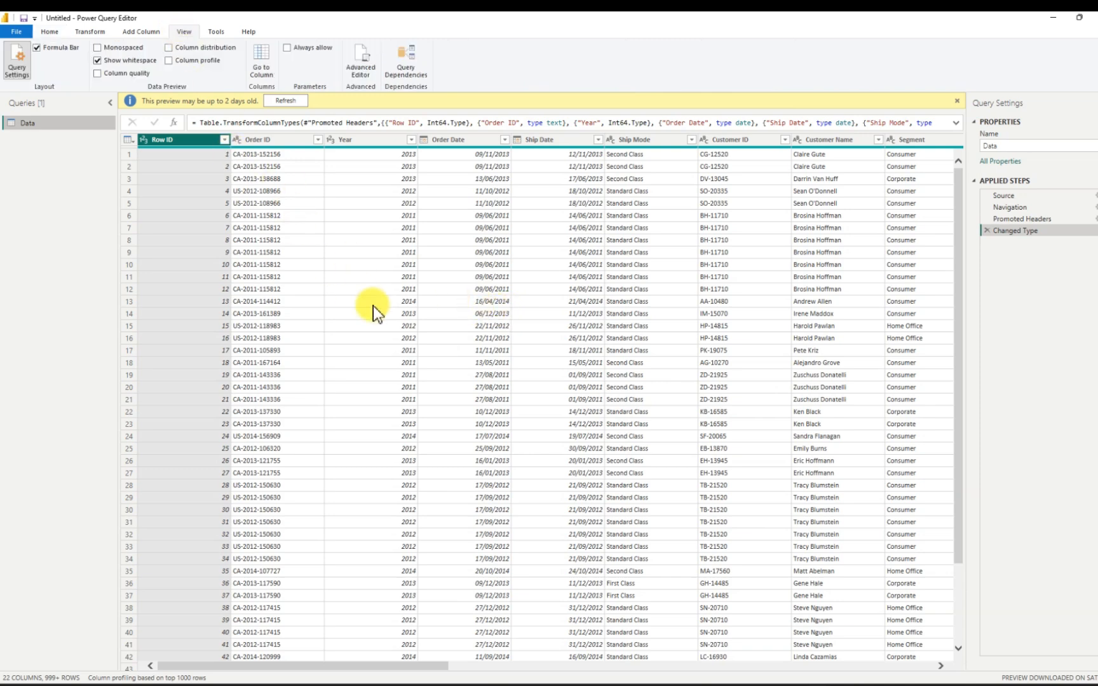
click(98, 74)
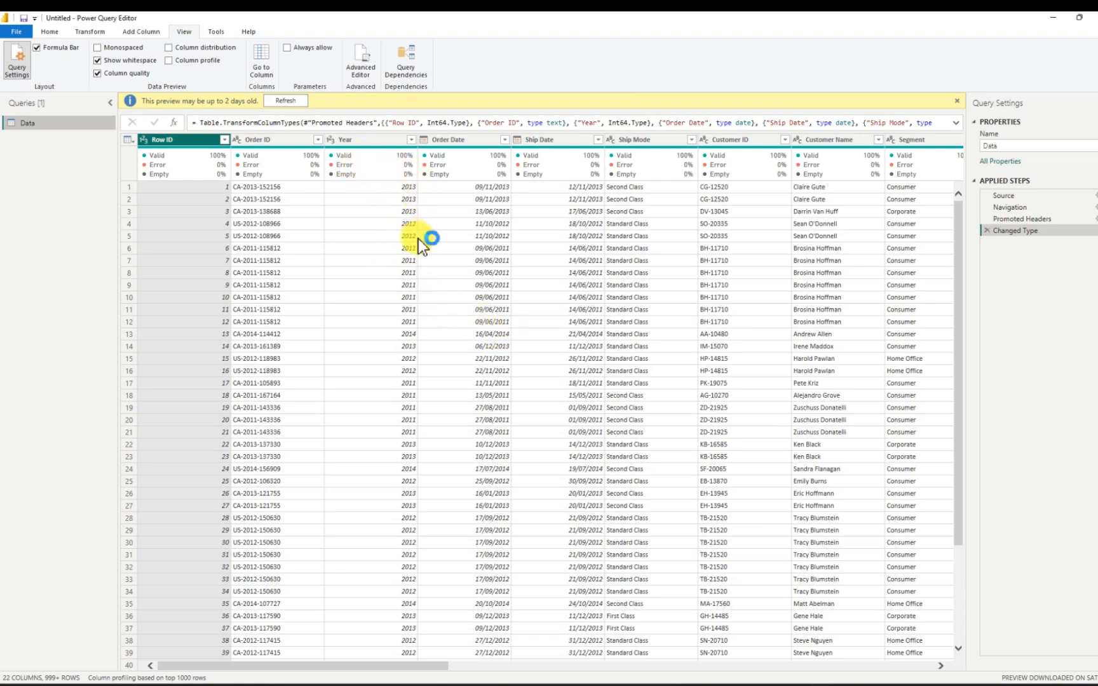
mouse_move(395, 169)
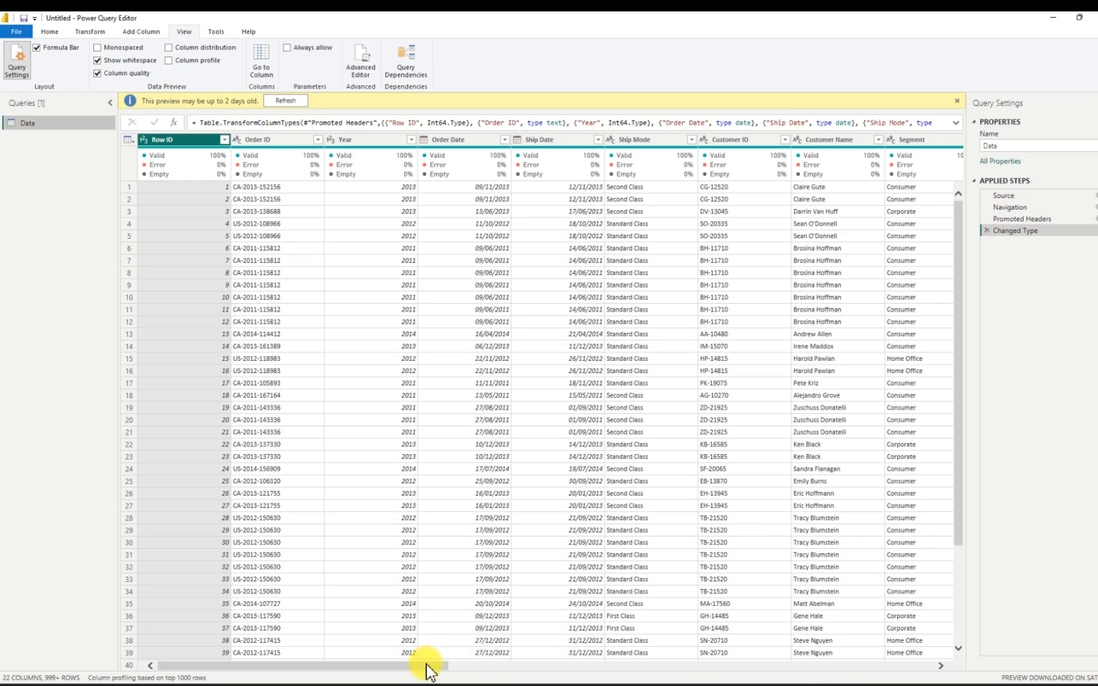
drag(426, 666, 932, 668)
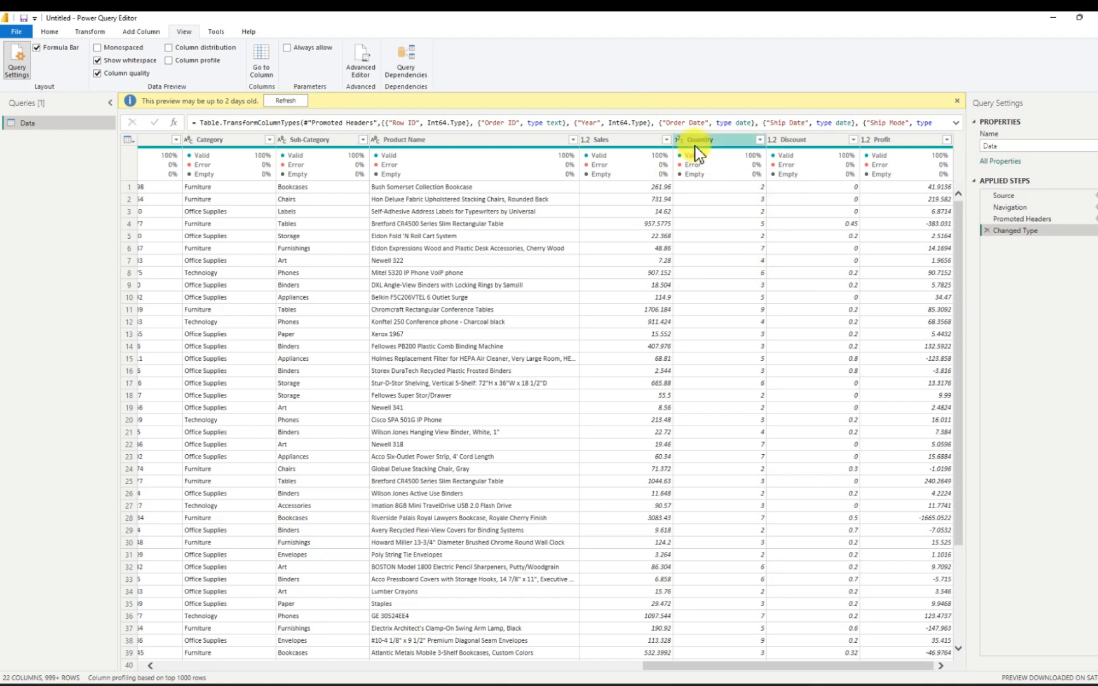
- View the data type options of the Quantity column, leave its type as it is and return to the first columns
click(679, 140)
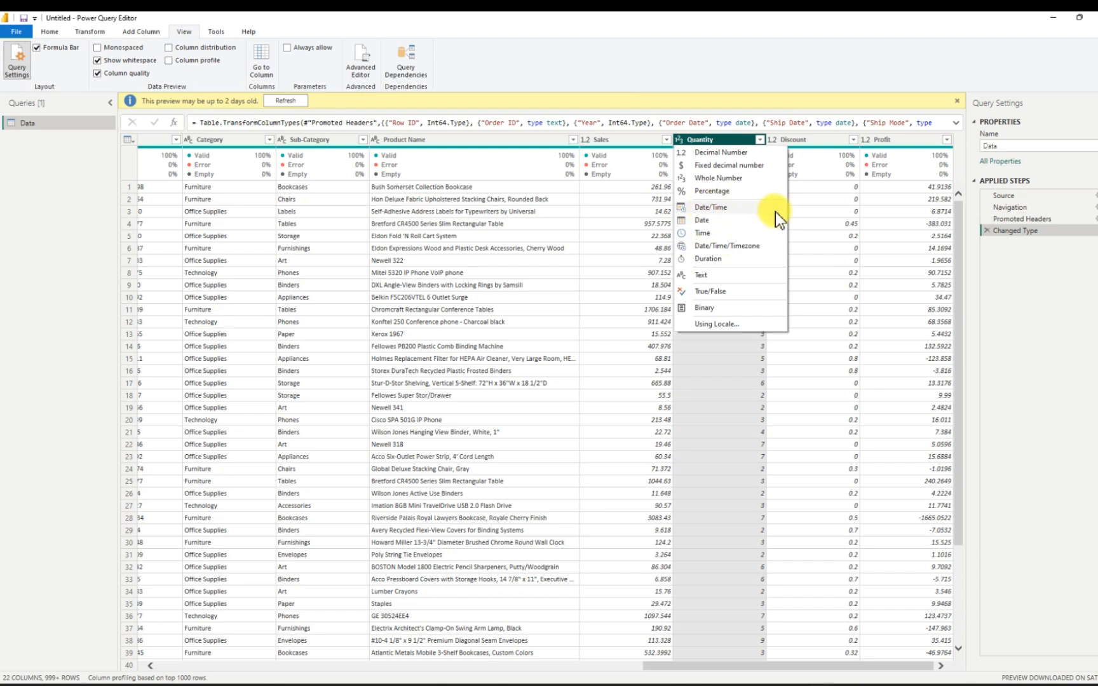
click(810, 198)
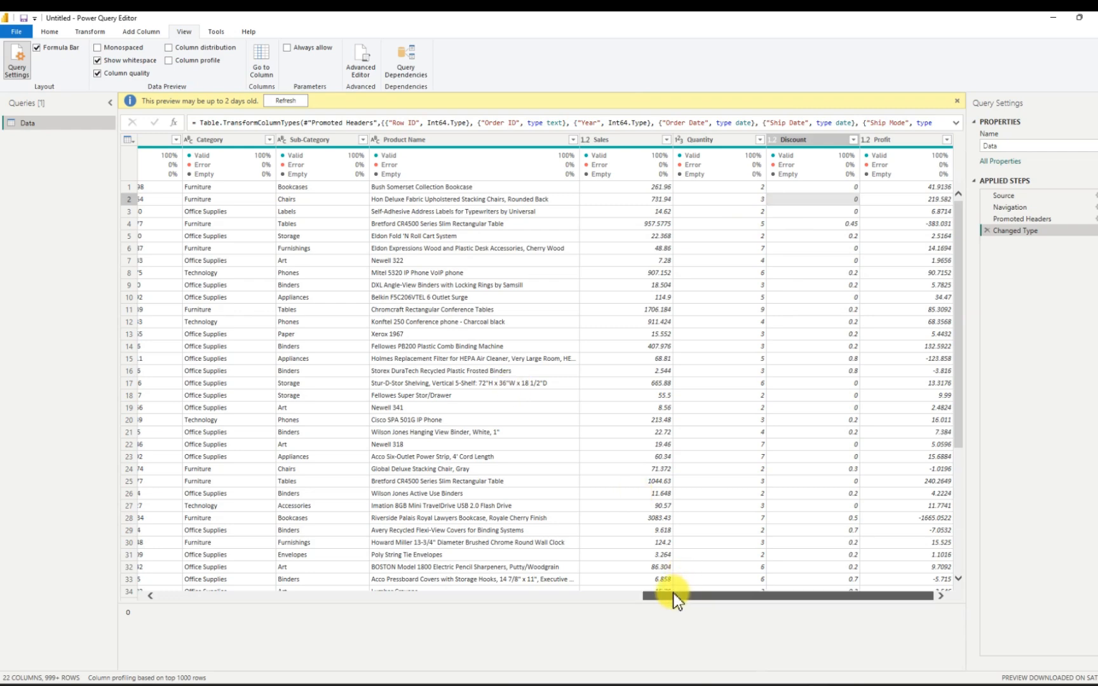
drag(674, 596, 161, 588)
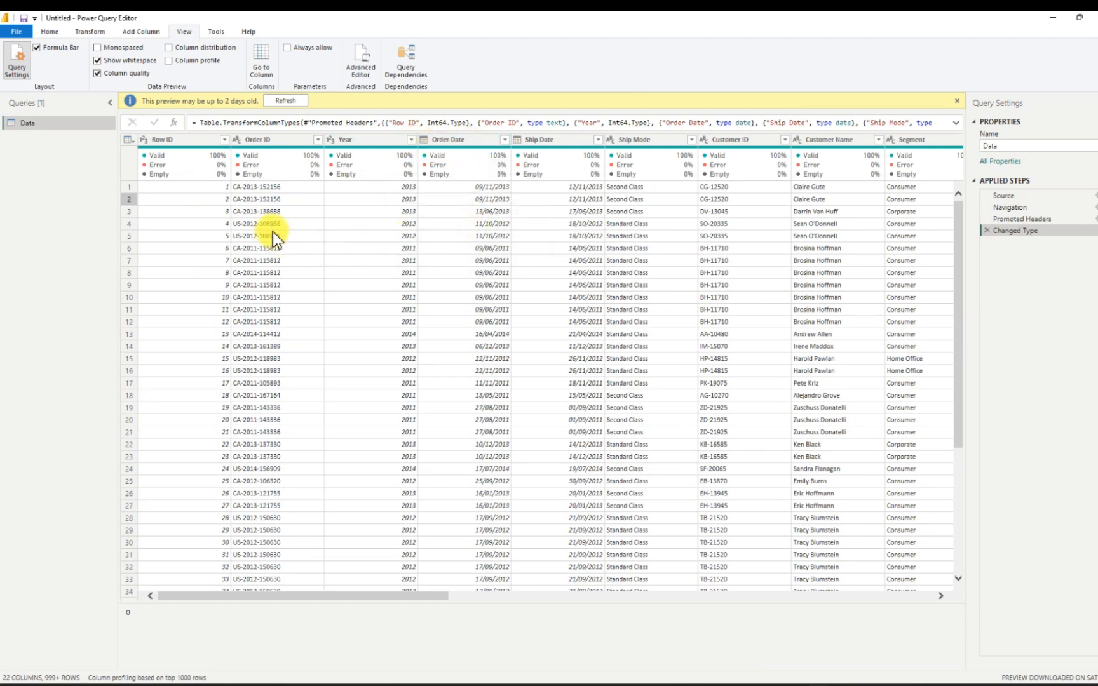
- Hide column quality, close and apply the query, and expand the Data table's field list in the report
click(98, 73)
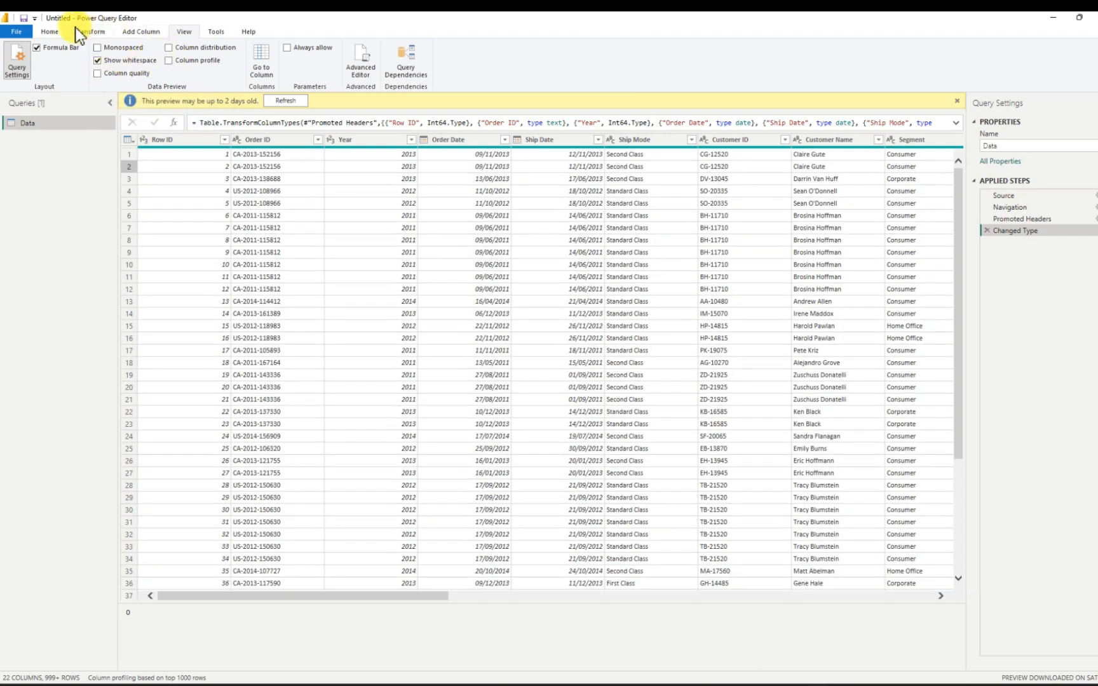
click(54, 35)
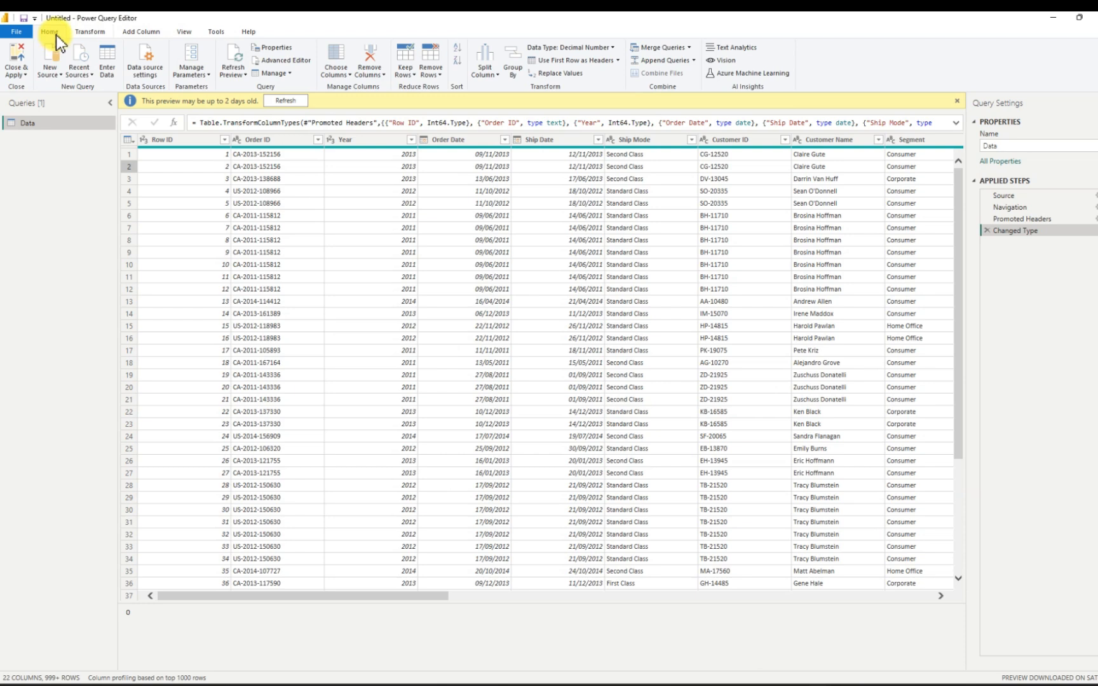
click(17, 59)
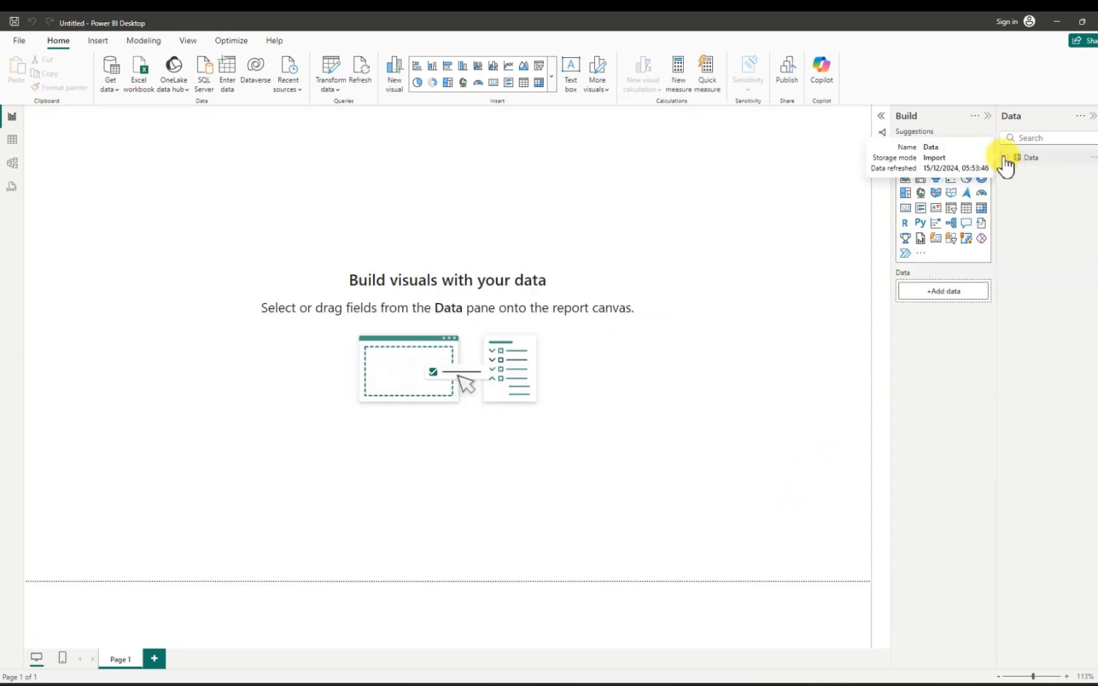
click(1010, 159)
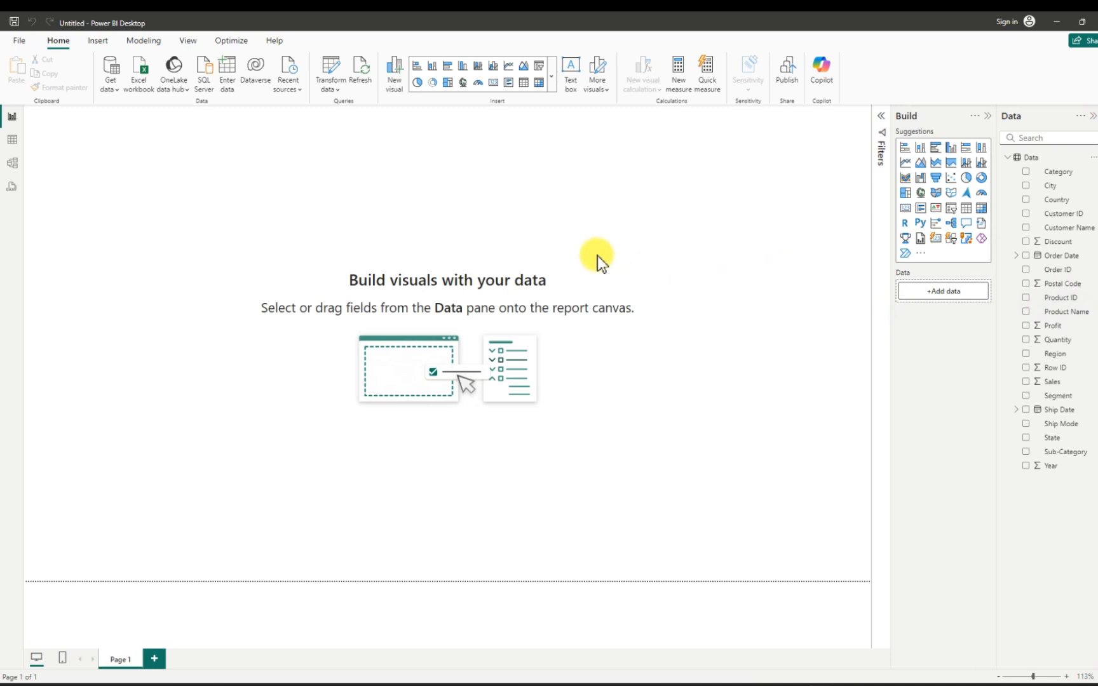
- Save the report in the Downloads folder under the name Ecommerce Dashboard
click(17, 41)
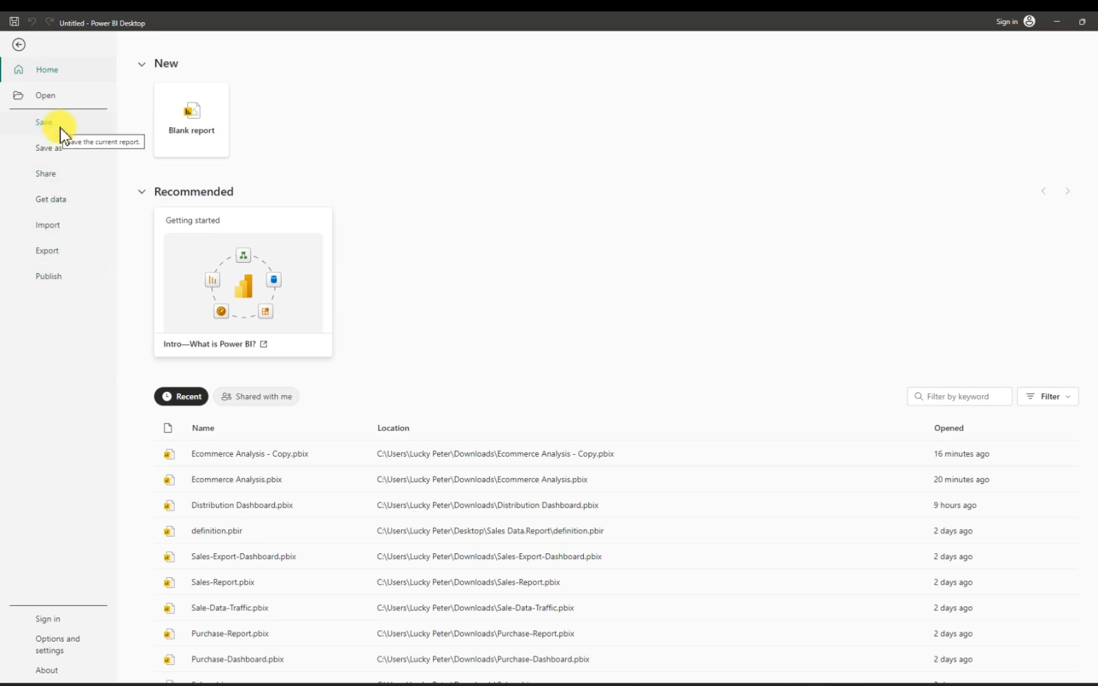
click(60, 149)
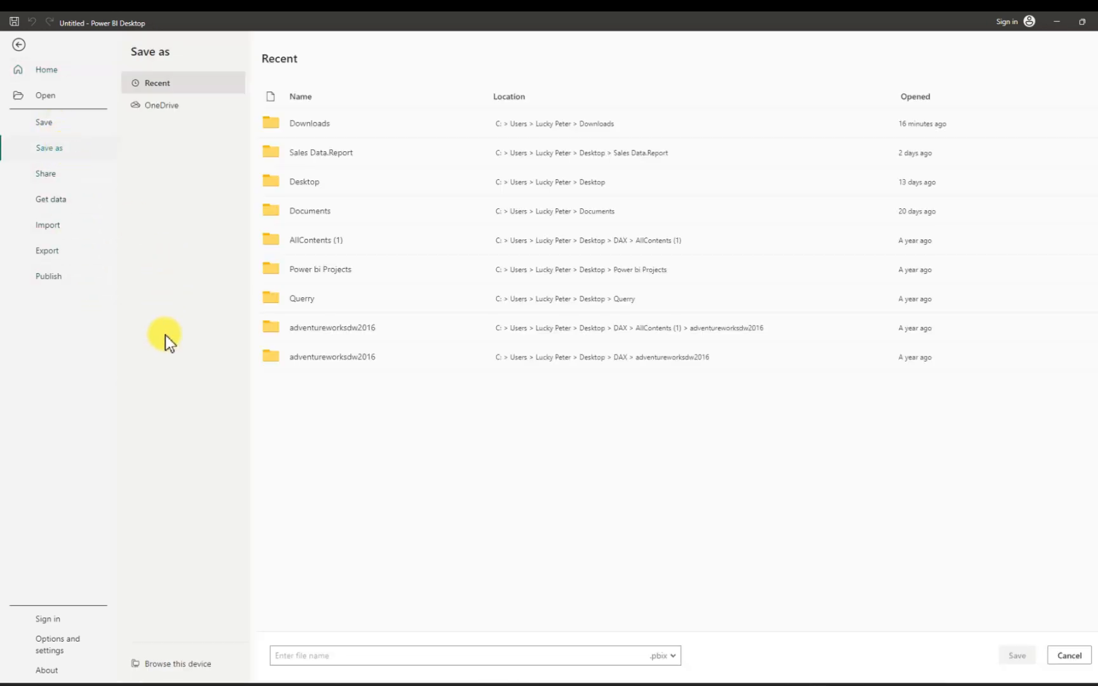
click(171, 665)
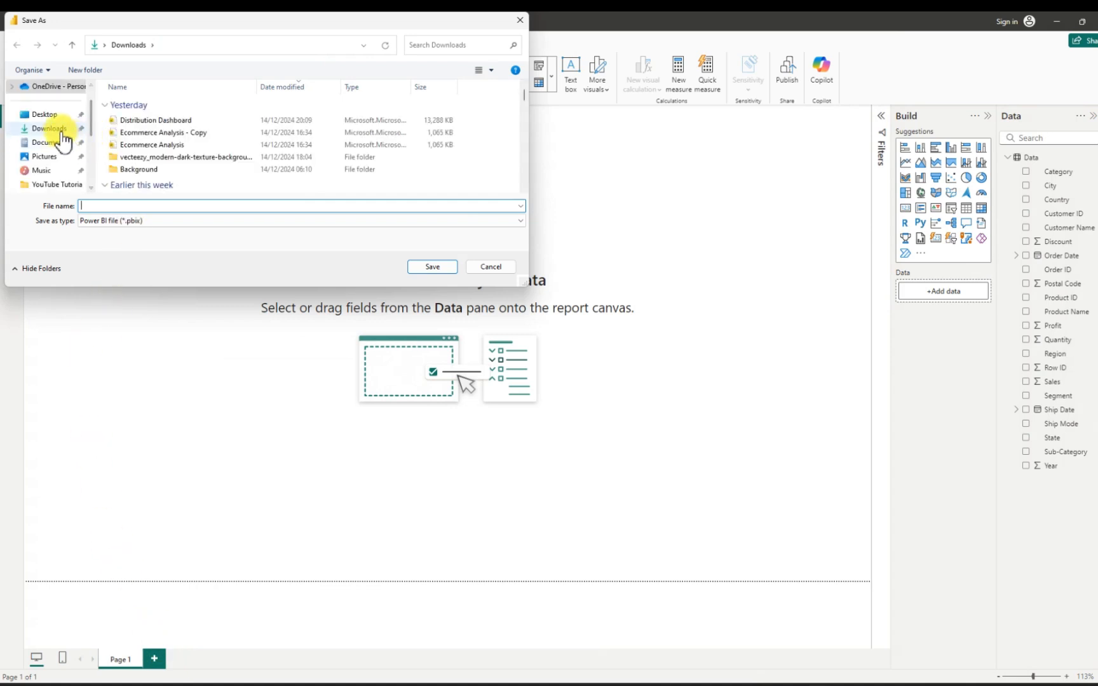
click(61, 131)
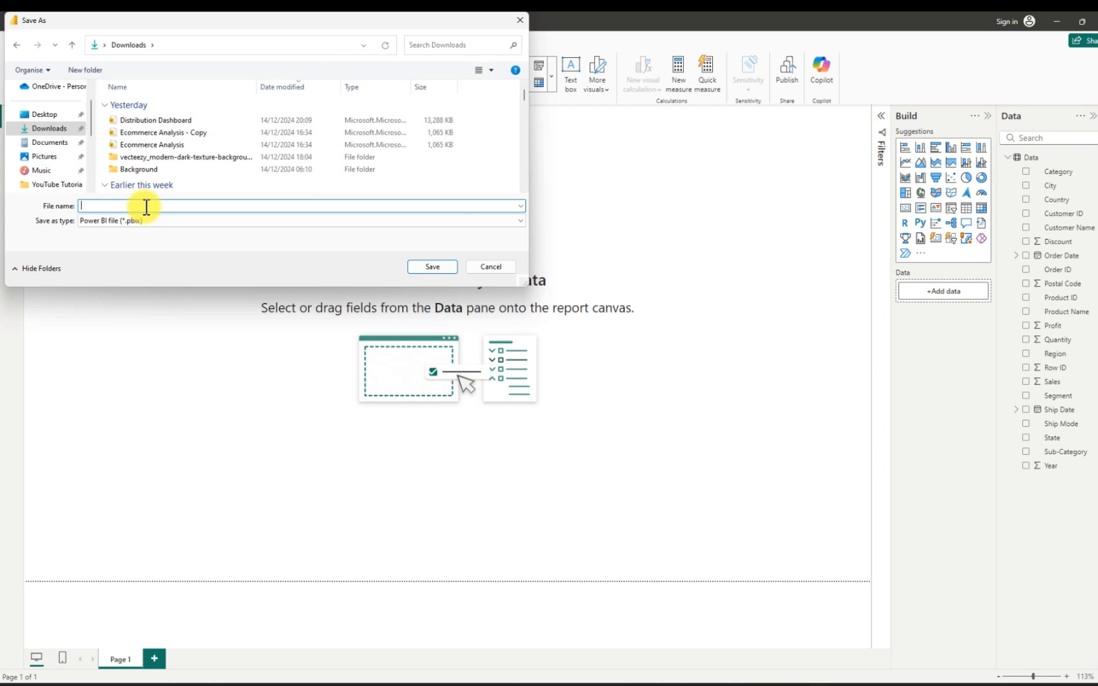
text(E)
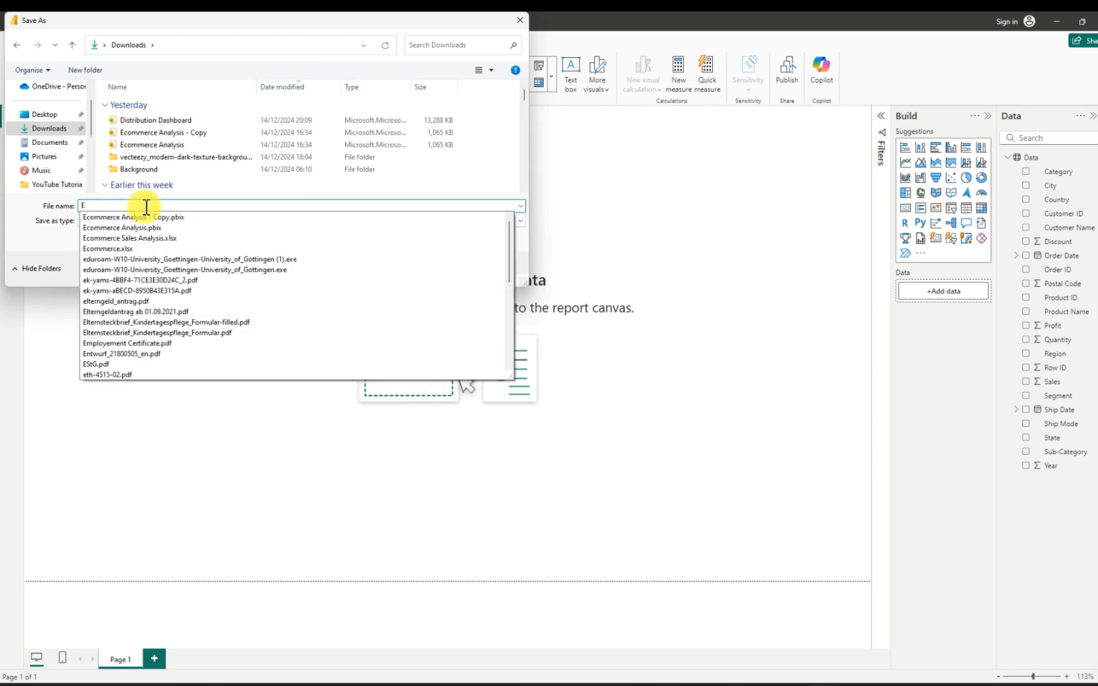
text(comm)
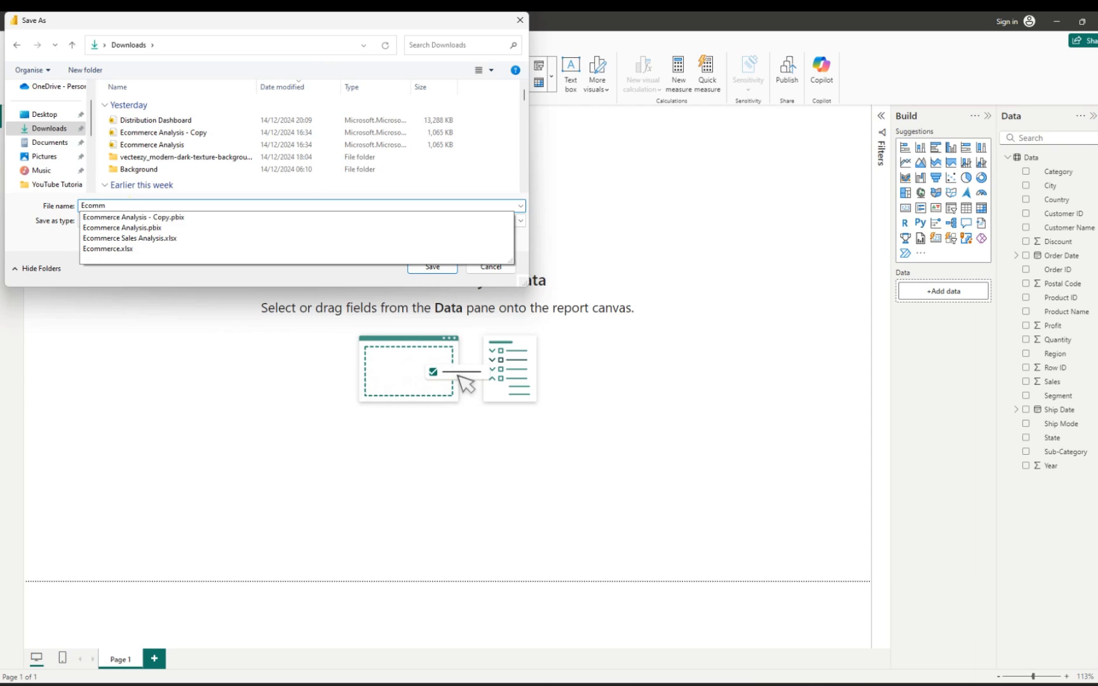
text(erce)
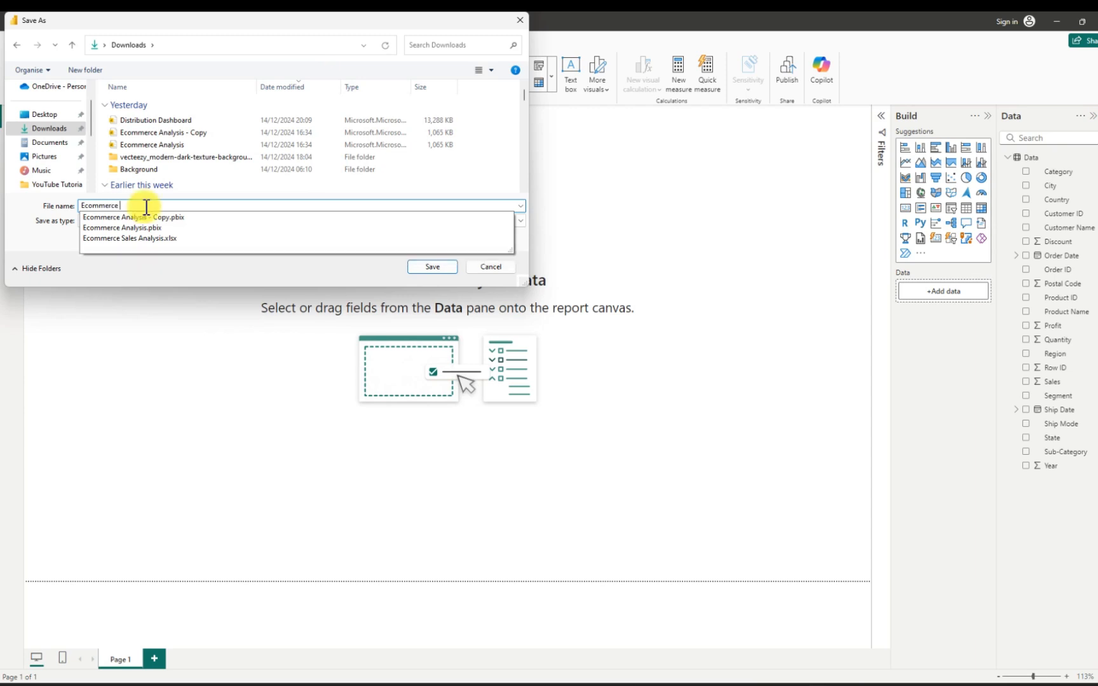
text( Da)
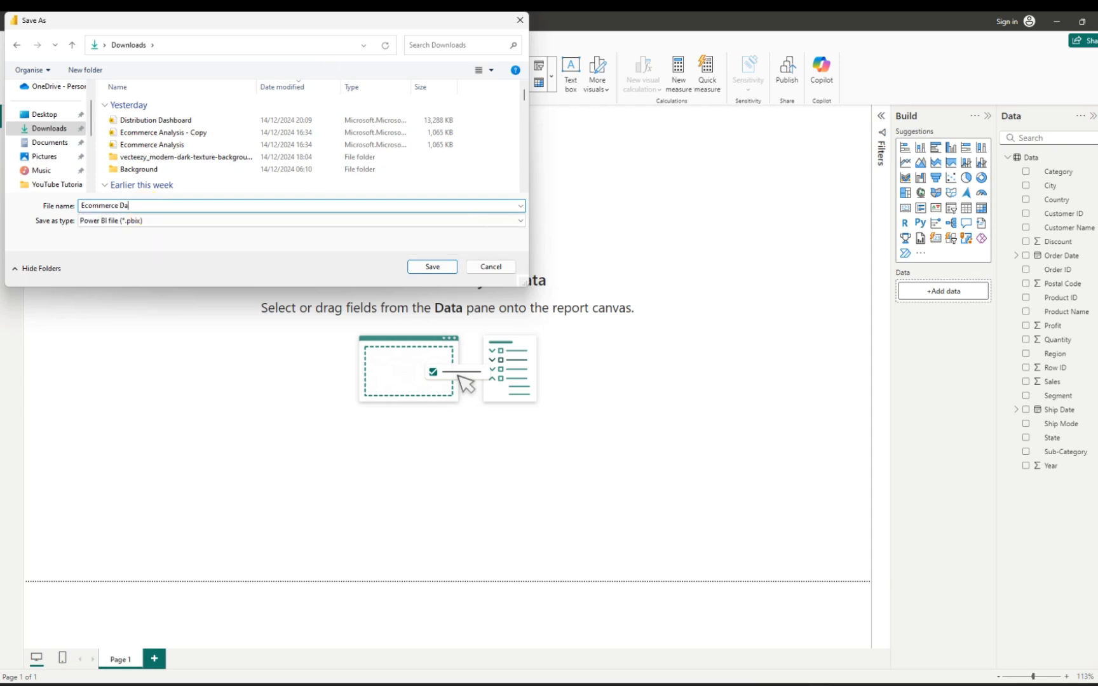
text(shbo)
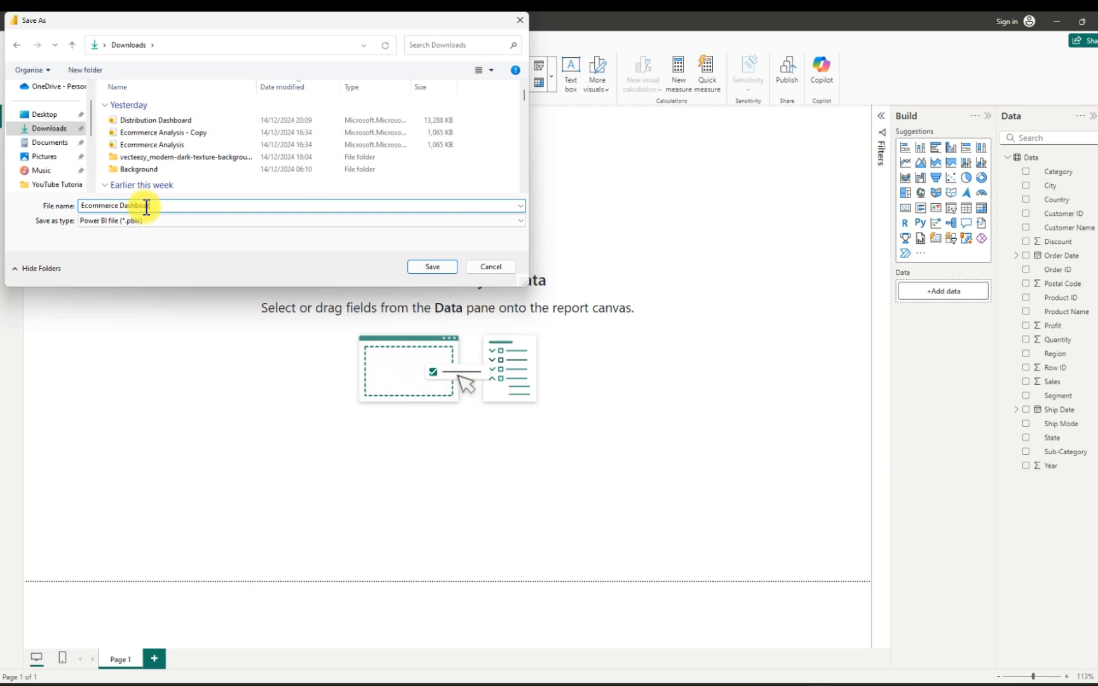
text(ard)
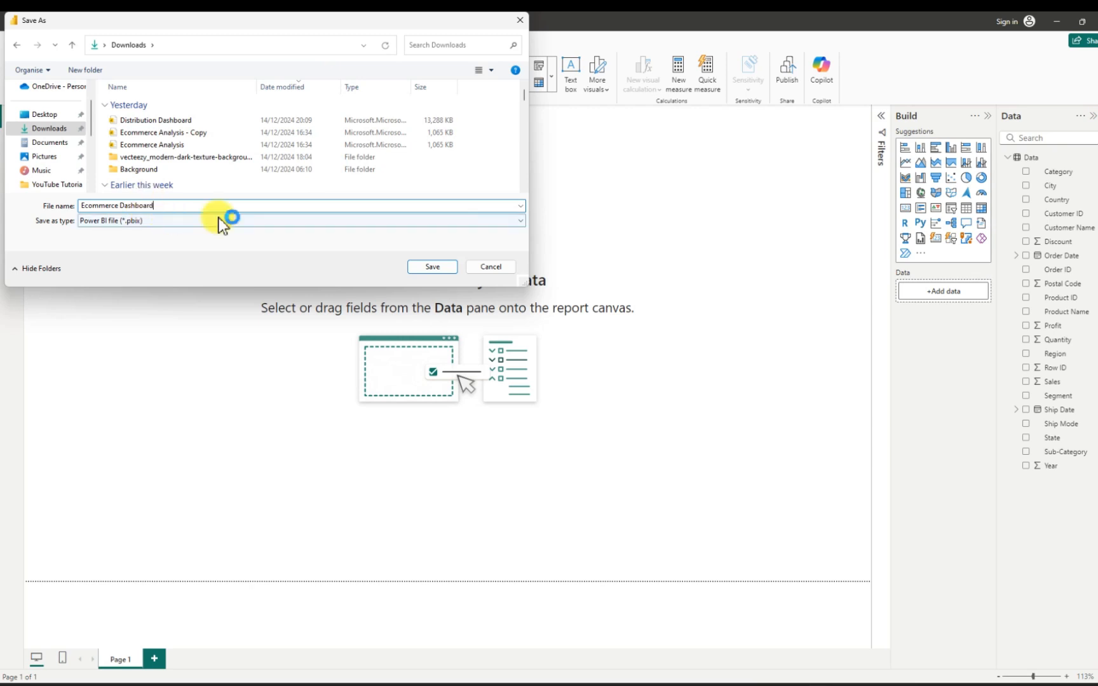
click(426, 270)
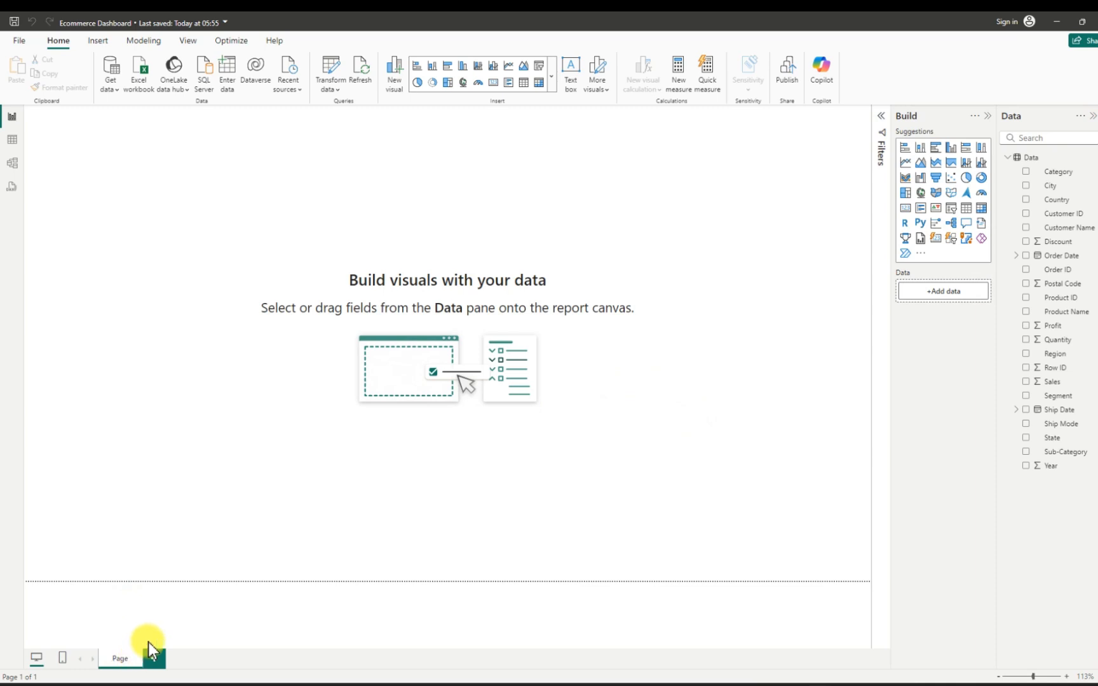
- Rename the report page as Page
key(Return)
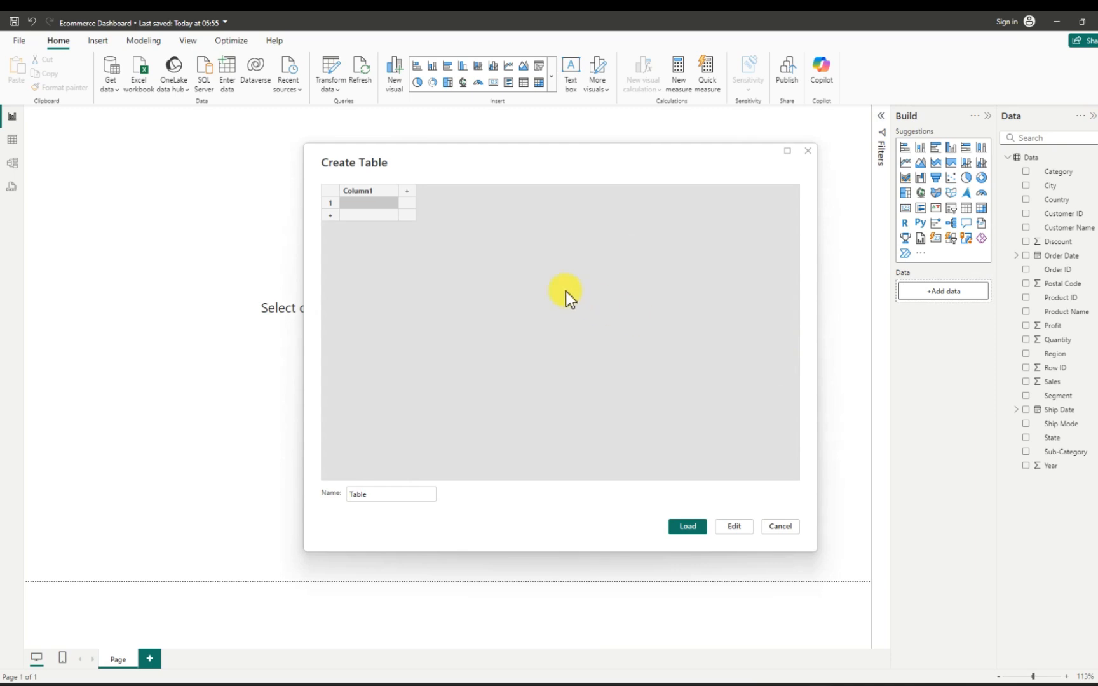
- Name the new empty table Measure and load it into the model
drag(395, 496, 356, 494)
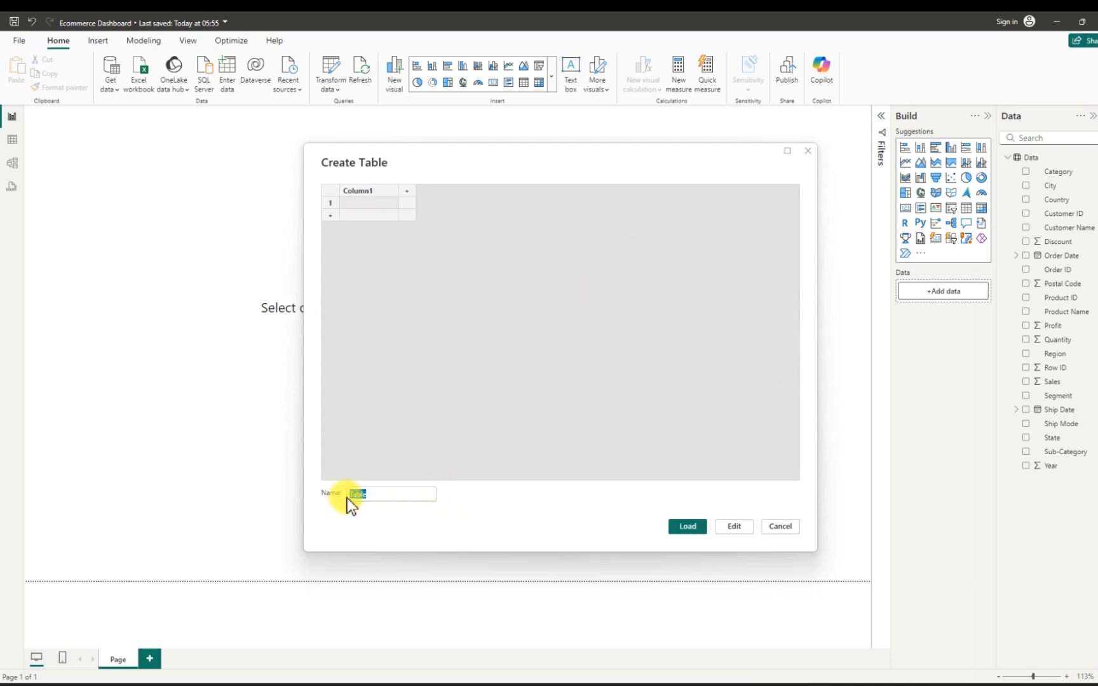
key(BackSpace)
text(Measure)
click(687, 527)
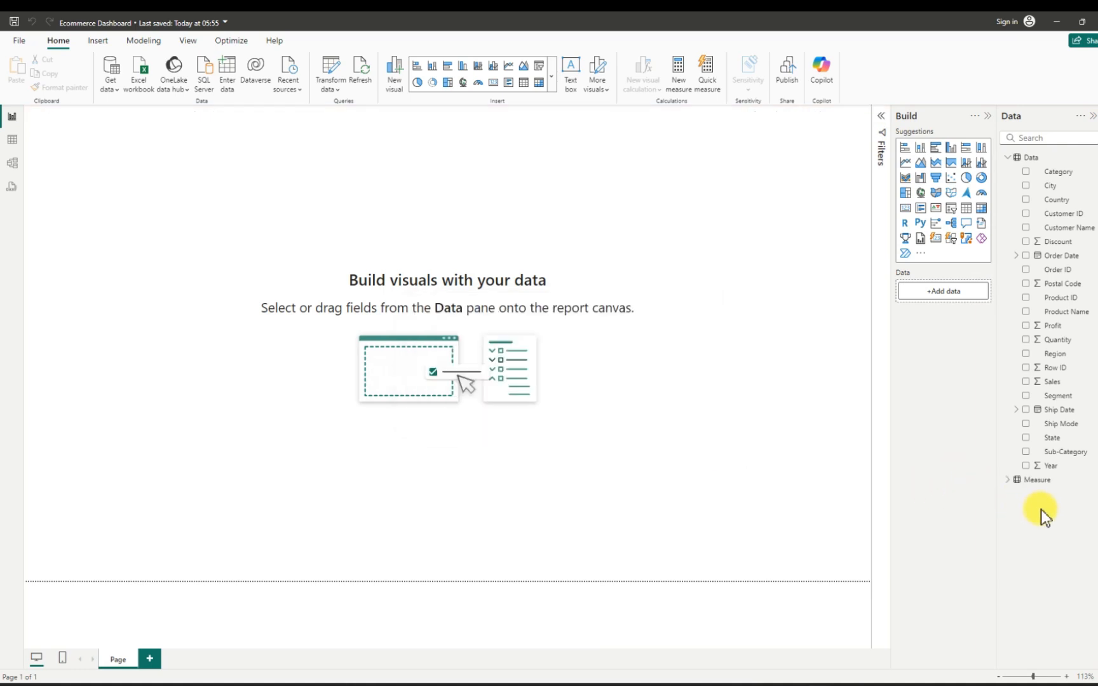
- Add a new measure to the Measure table, enlarge the formula text and name the measure Sales
click(1008, 481)
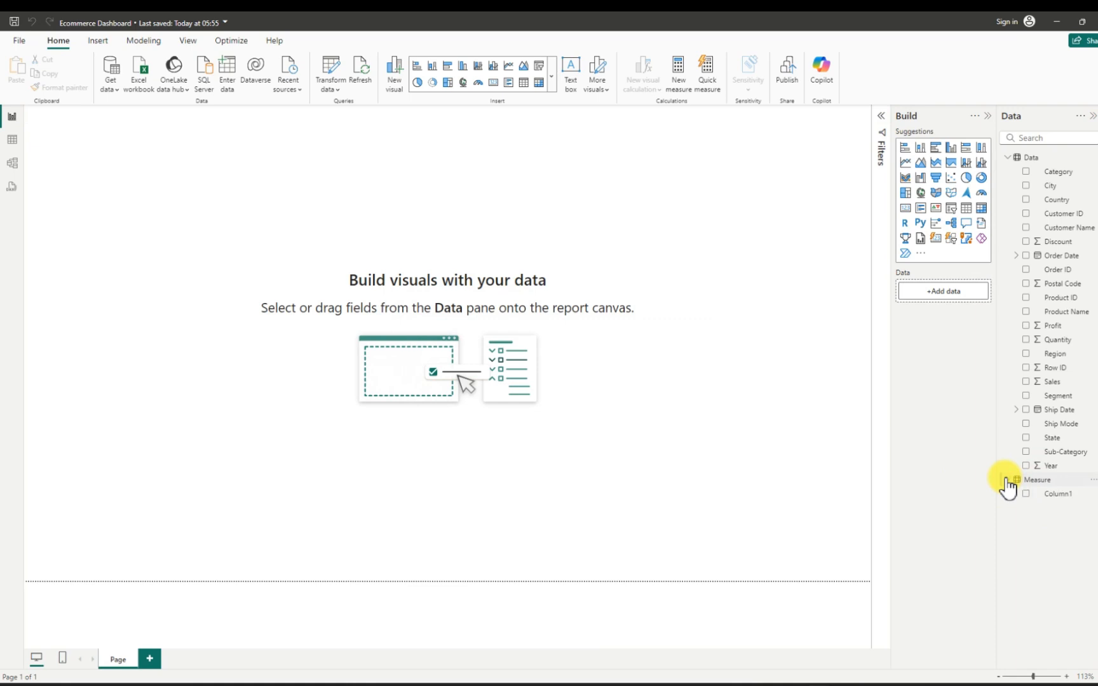
click(1093, 486)
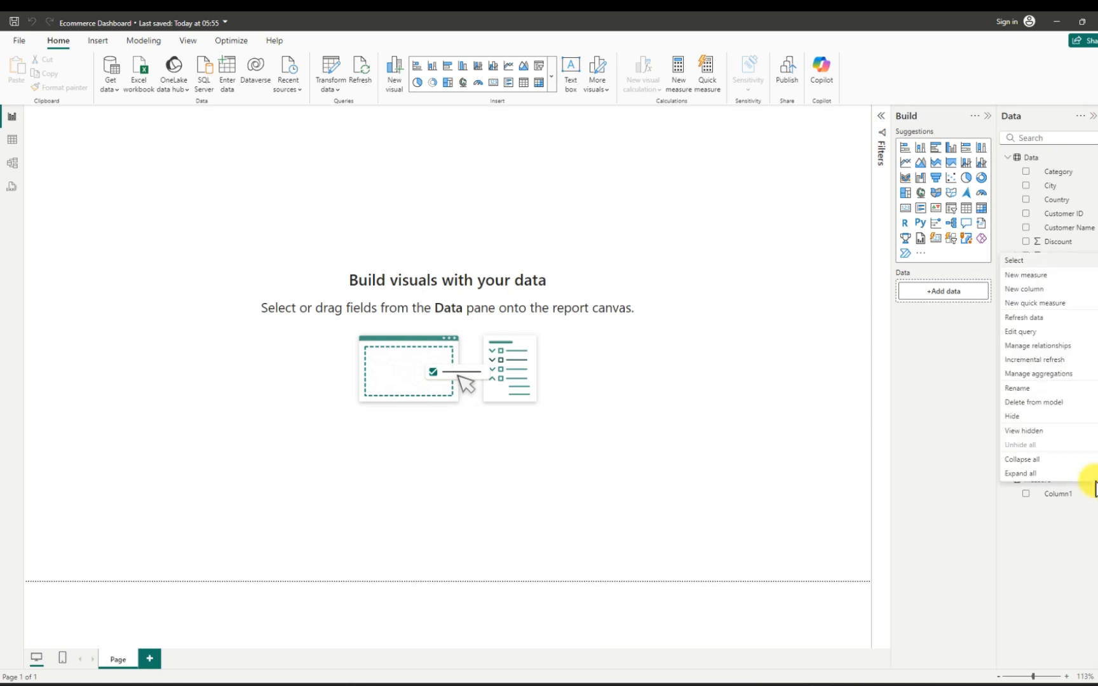
click(1024, 278)
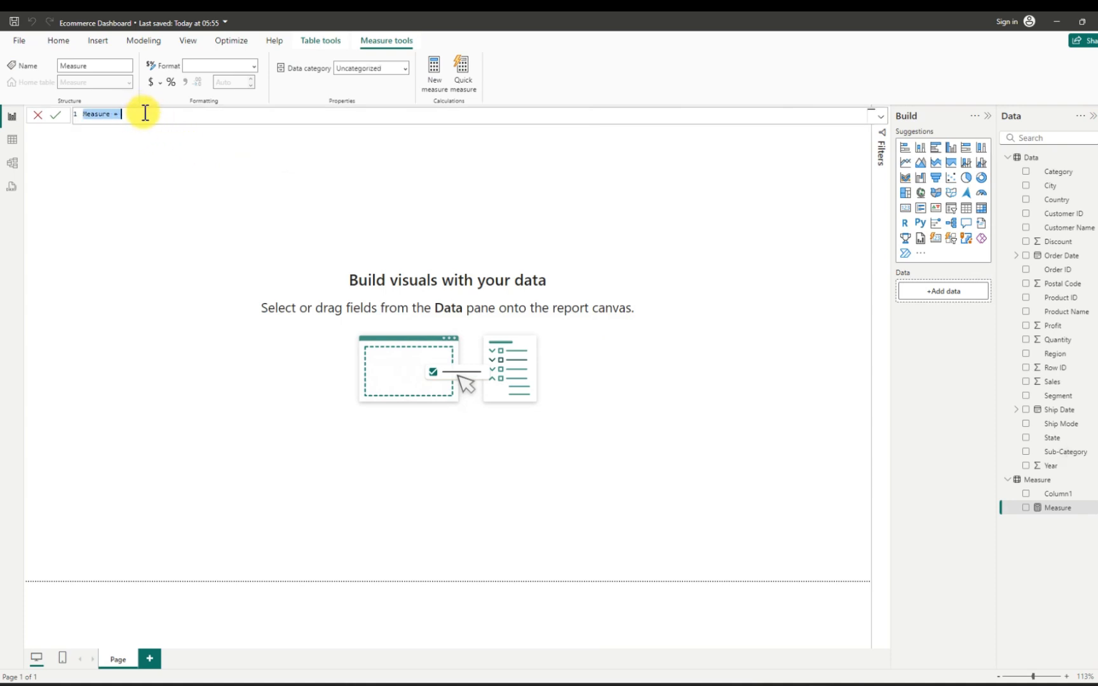
scroll(157, 116, up, 4)
scroll(161, 117, up, 3)
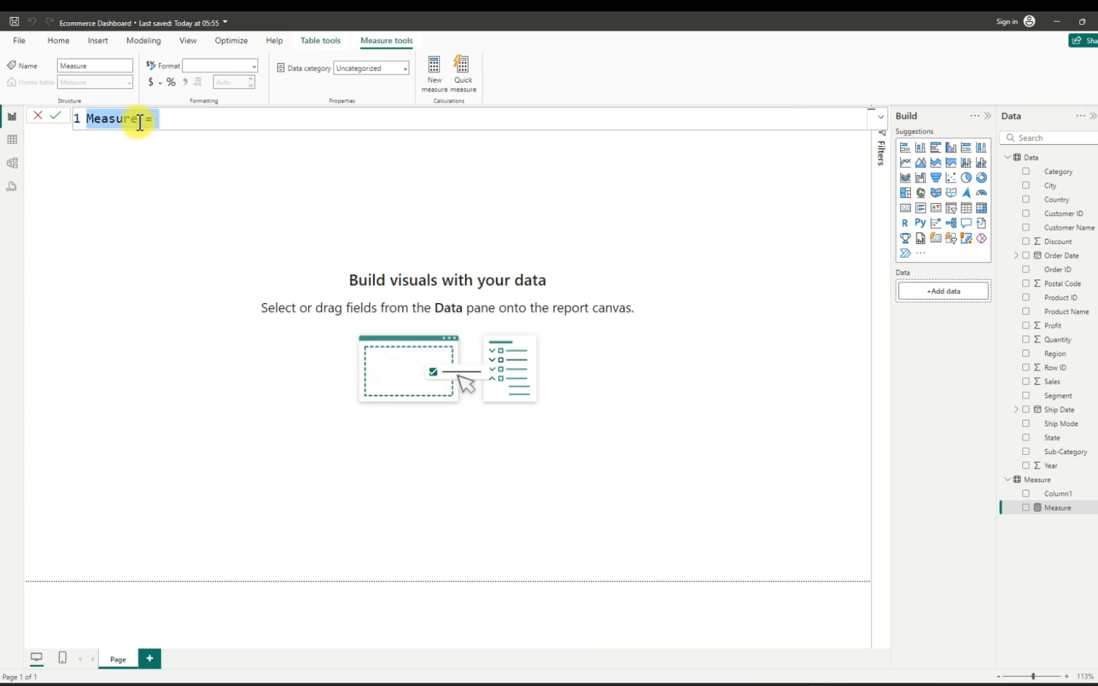
click(145, 121)
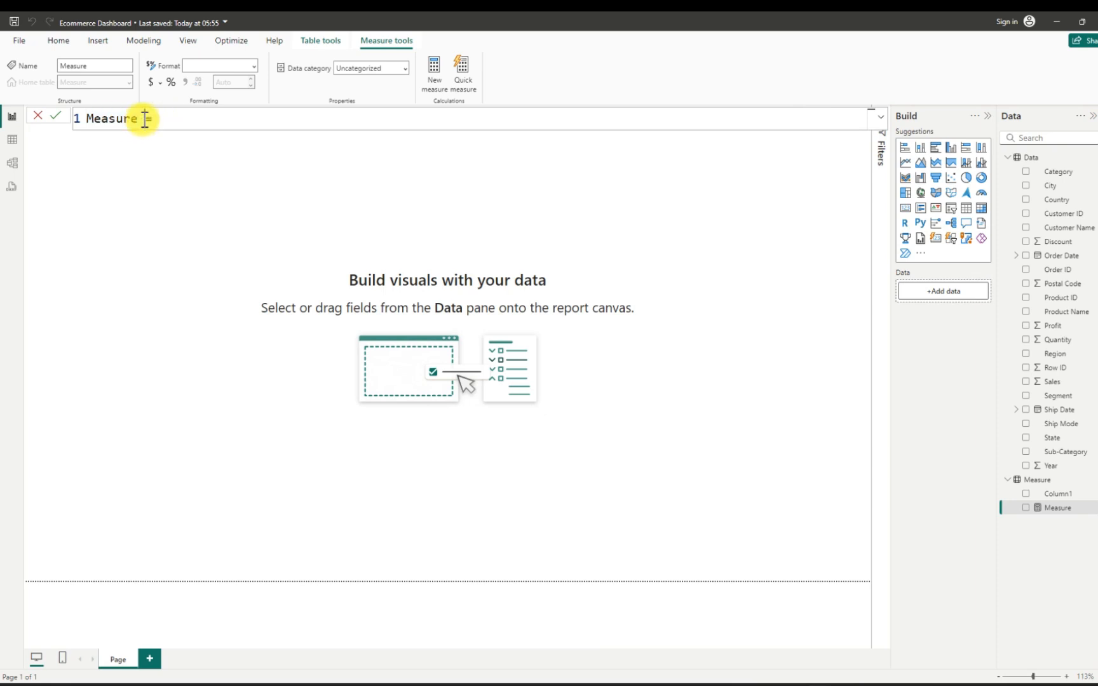
key(BackSpace)
key(BackSpace)
key(BackSpace)
key(BackSpace)
key(BackSpace)
key(BackSpace)
key(BackSpace)
key(BackSpace)
key(BackSpace)
text(=)
text(Sal)
text(es)
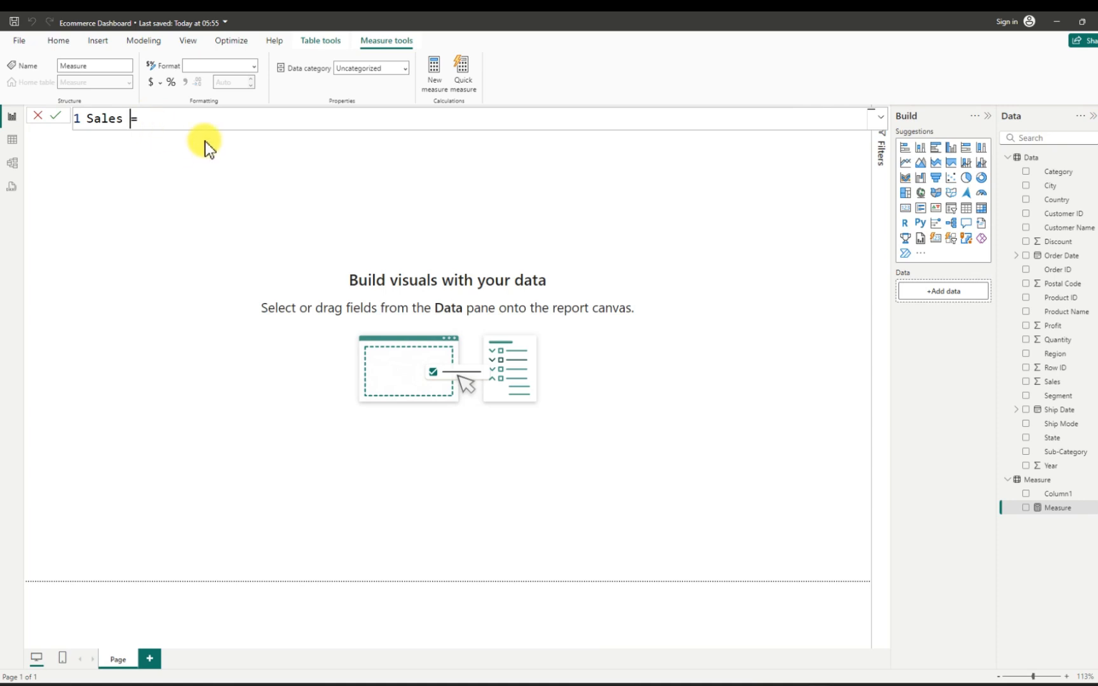
- Define the Sales measure as SUM(Data[Sales]) and commit the formula
click(182, 115)
text(sum)
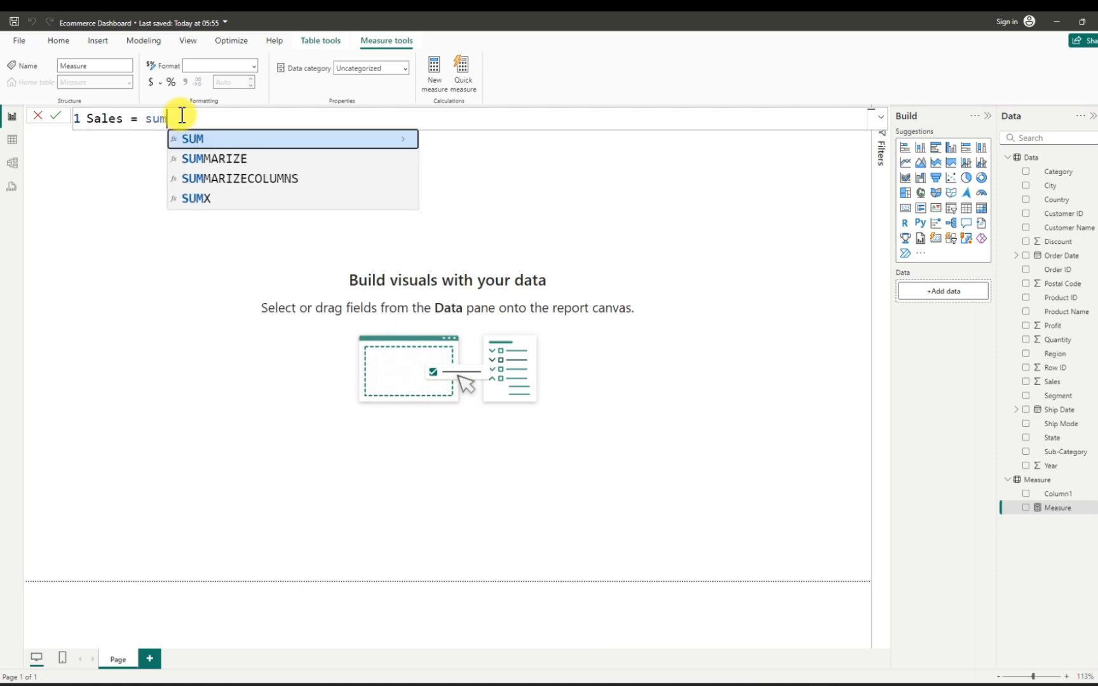
key(Tab)
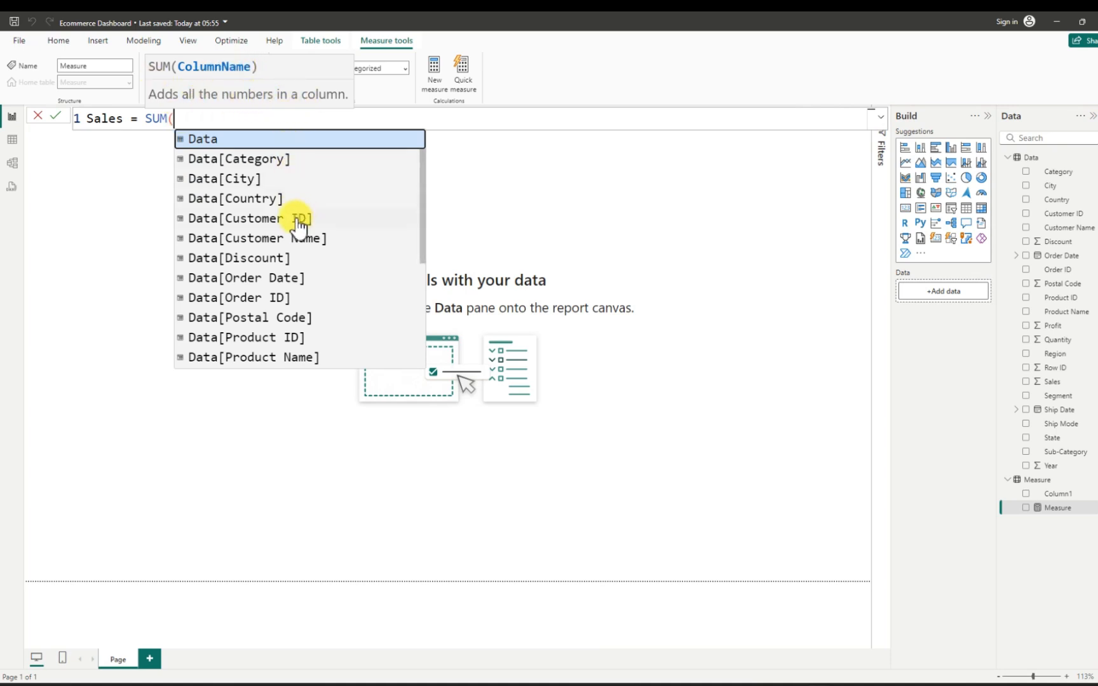
scroll(300, 314, down, 1)
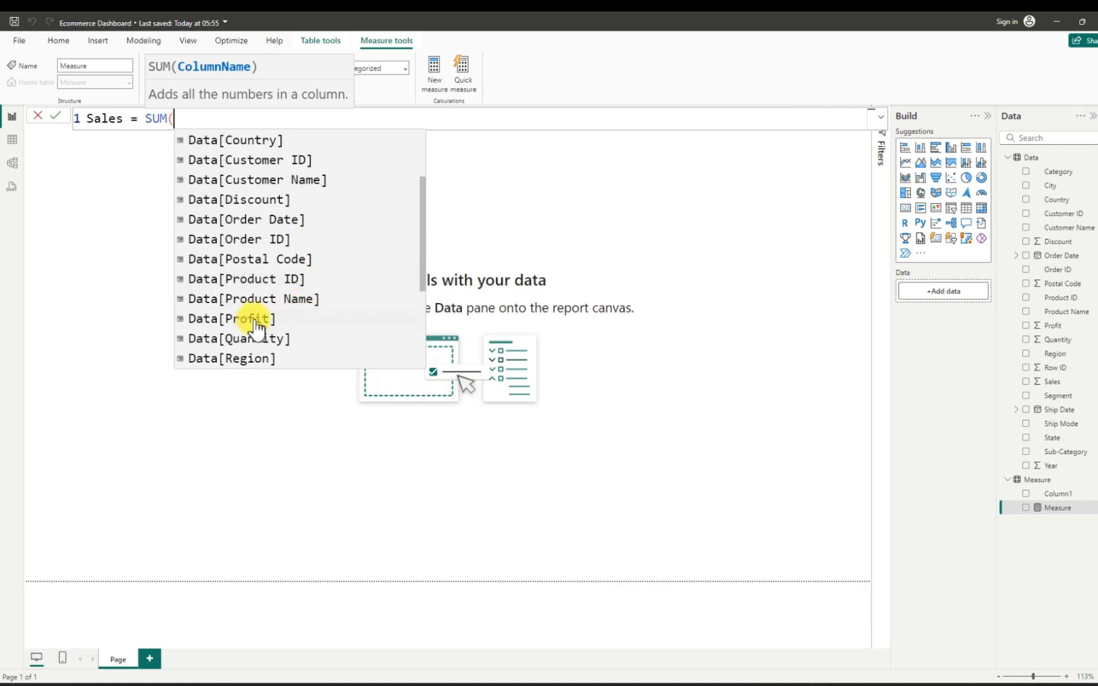
scroll(283, 343, down, 1)
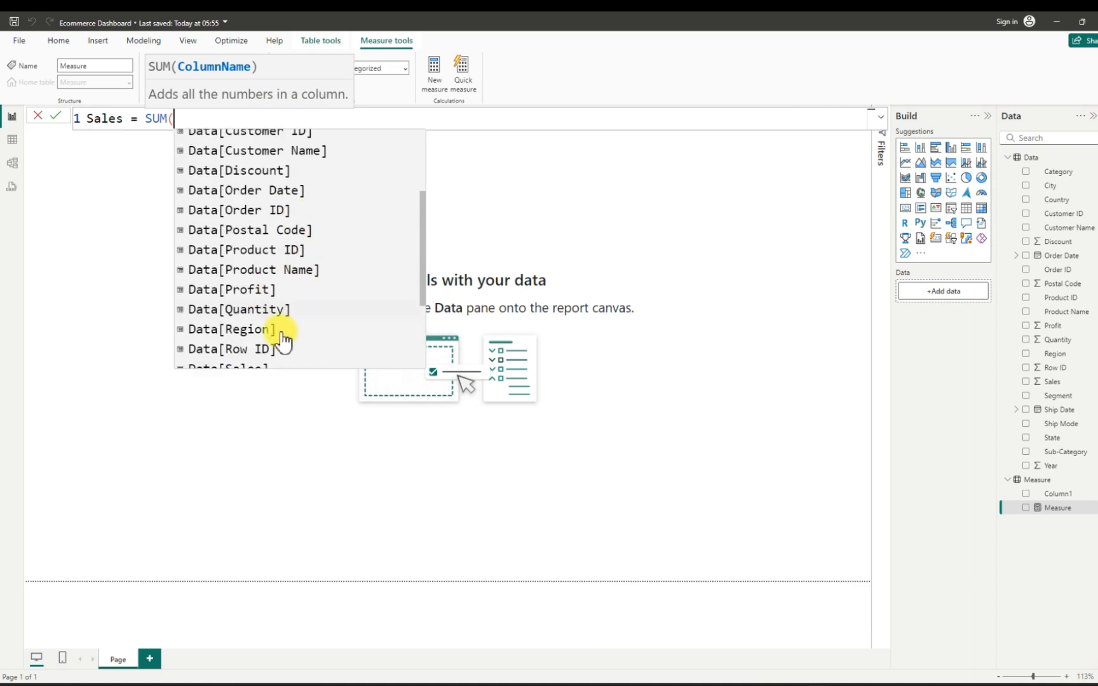
scroll(283, 343, down, 4)
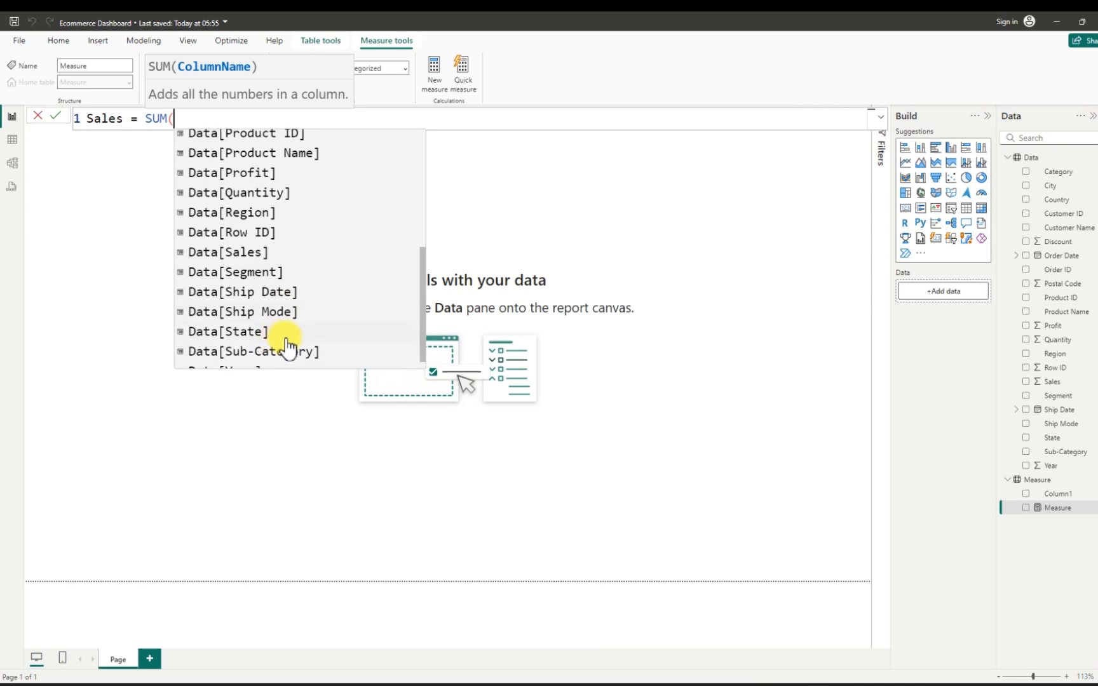
scroll(287, 345, down, 1)
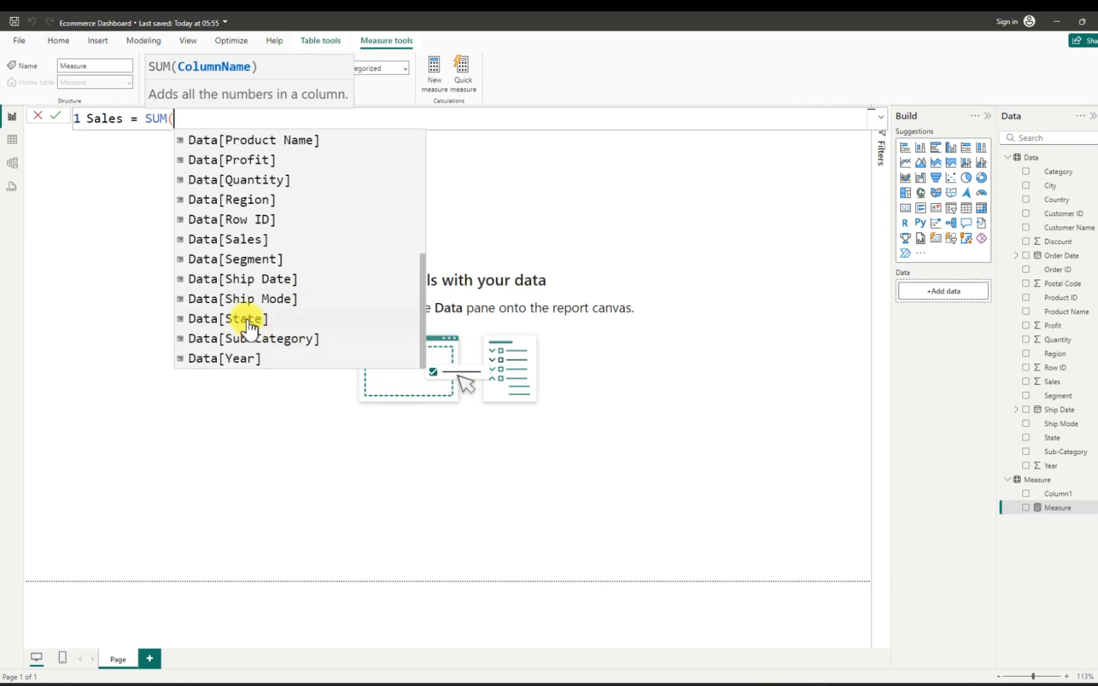
click(242, 240)
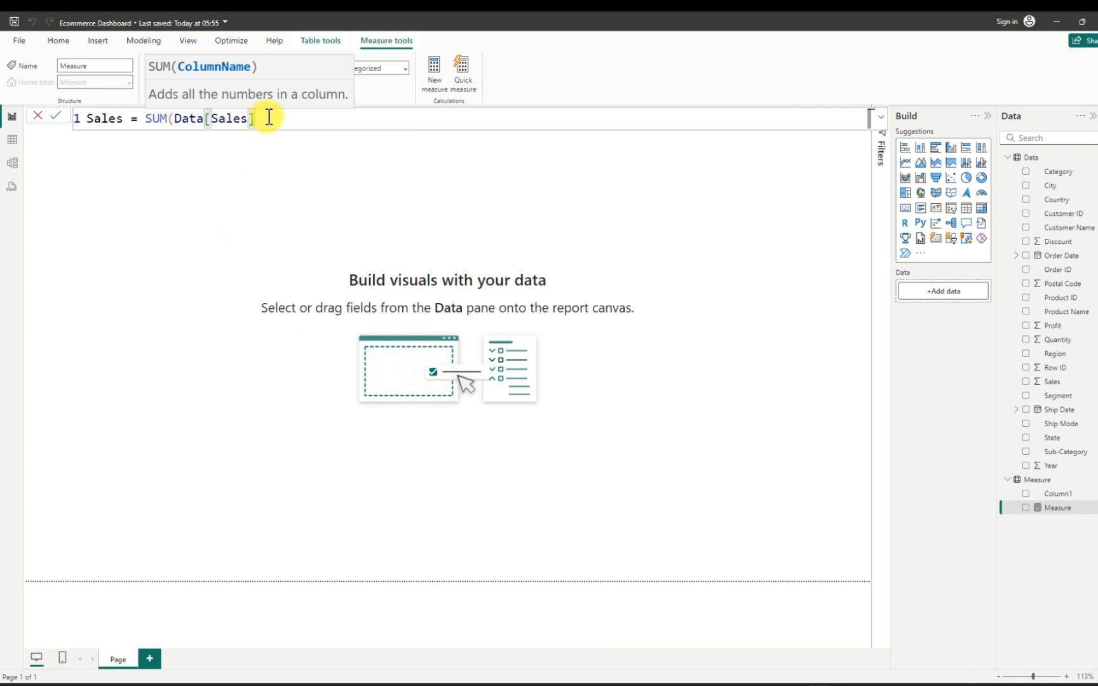
text())
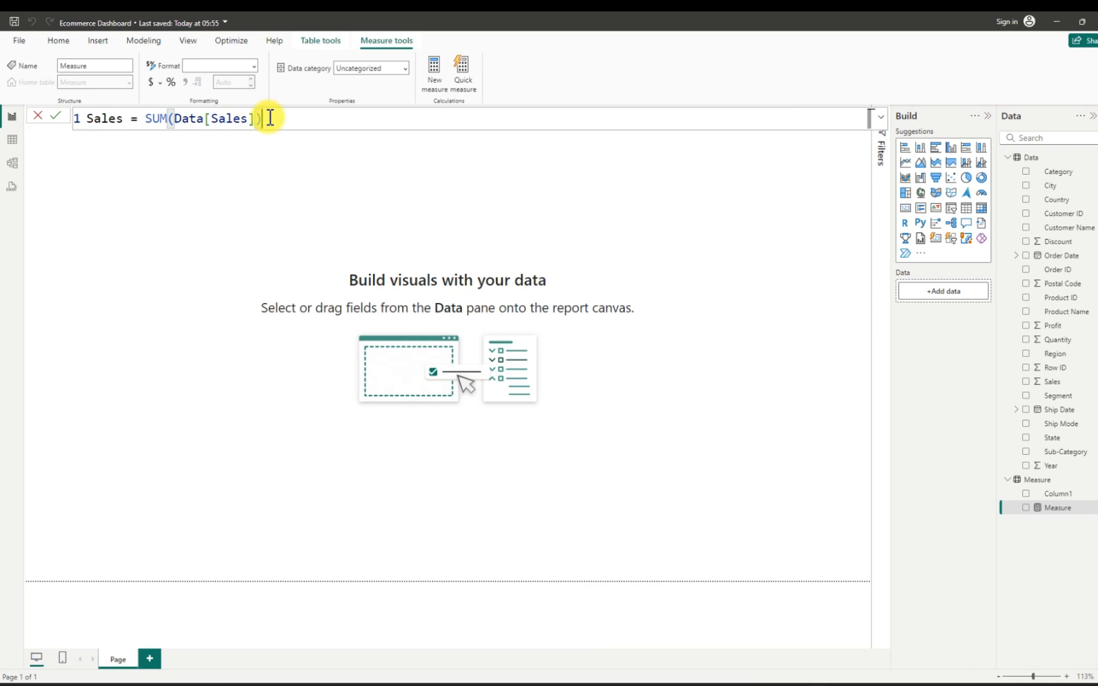
key(Return)
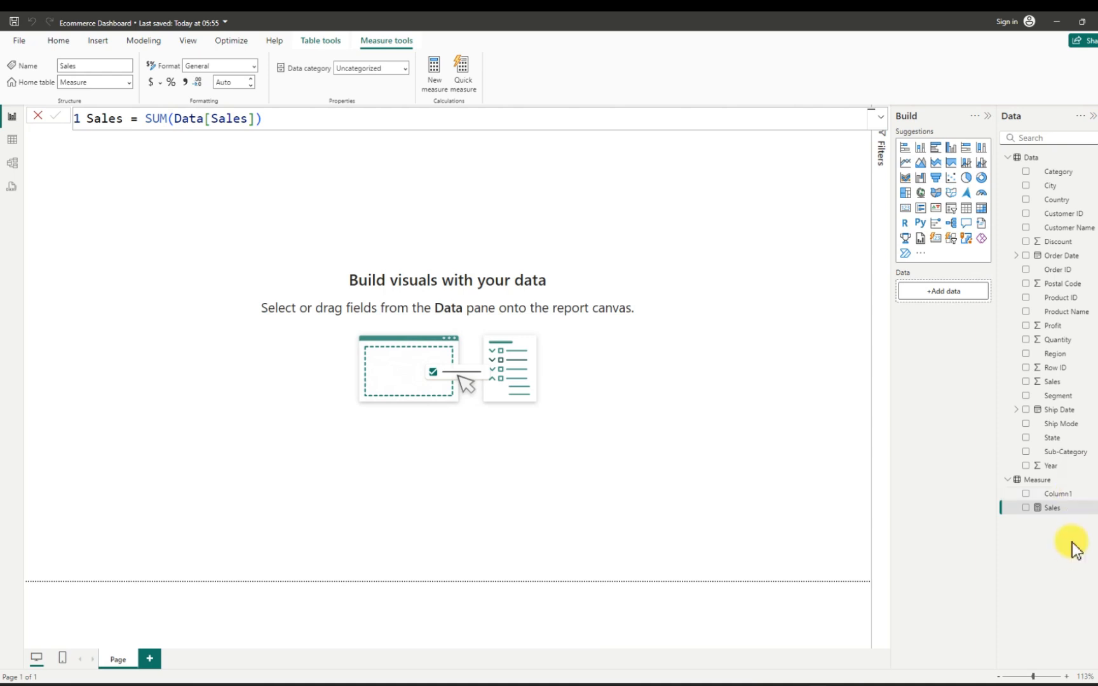
- Delete the empty Column1 from the Measure table in the model
click(1087, 494)
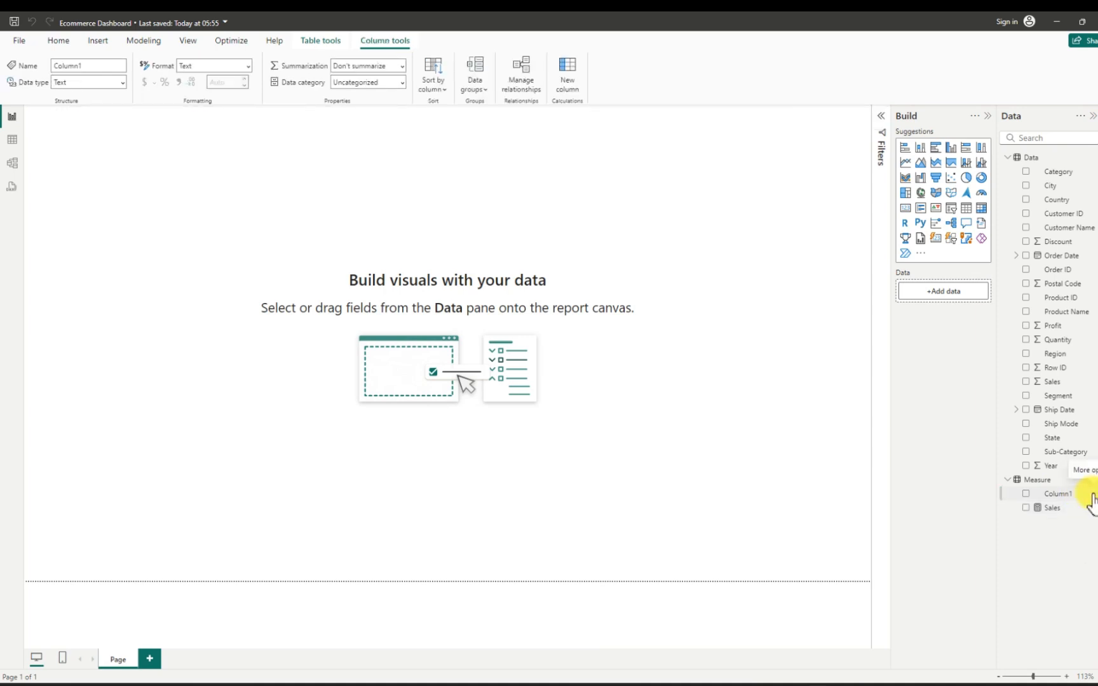
click(1090, 496)
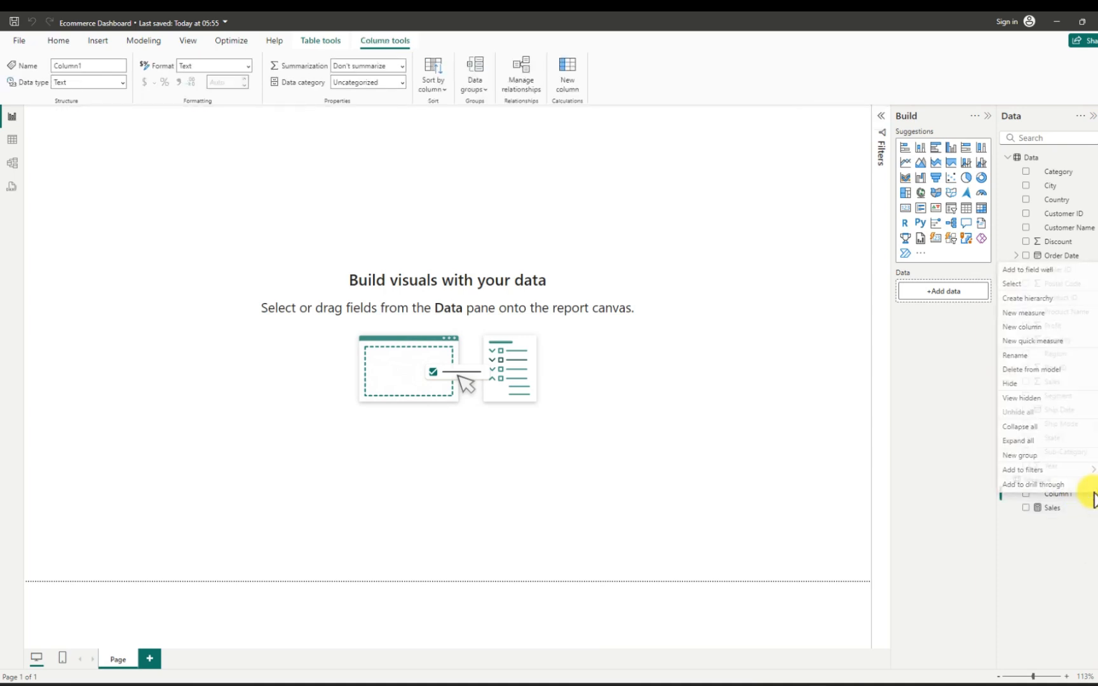
click(1020, 371)
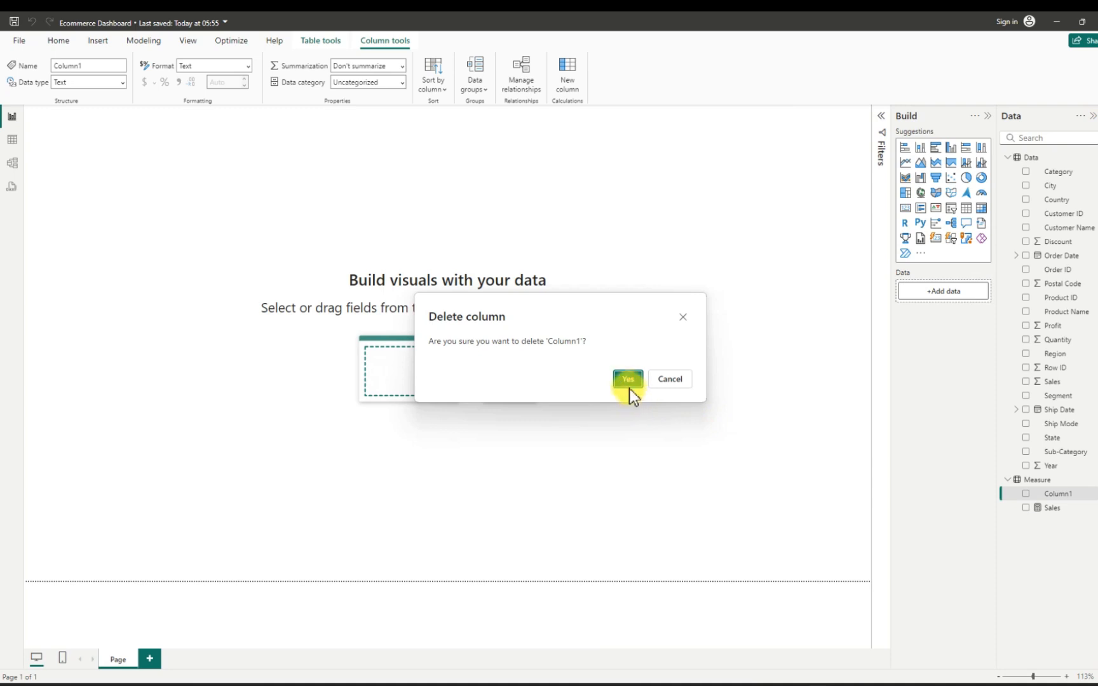
click(629, 380)
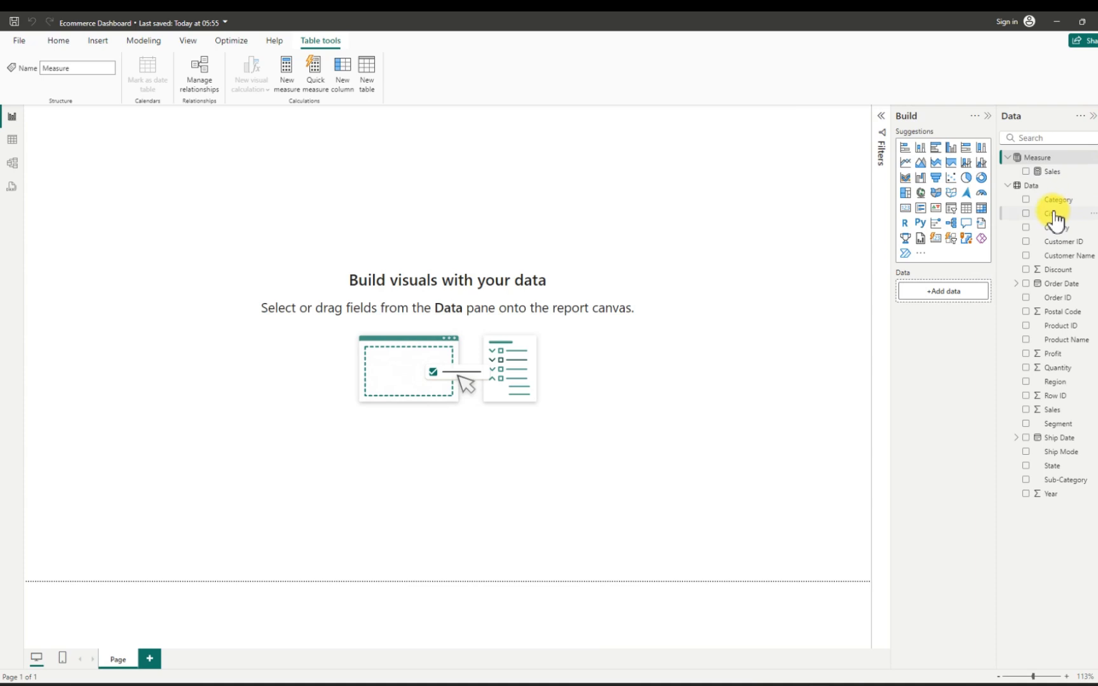
- Add a second measure to the Measure table and name it Profit
click(1094, 158)
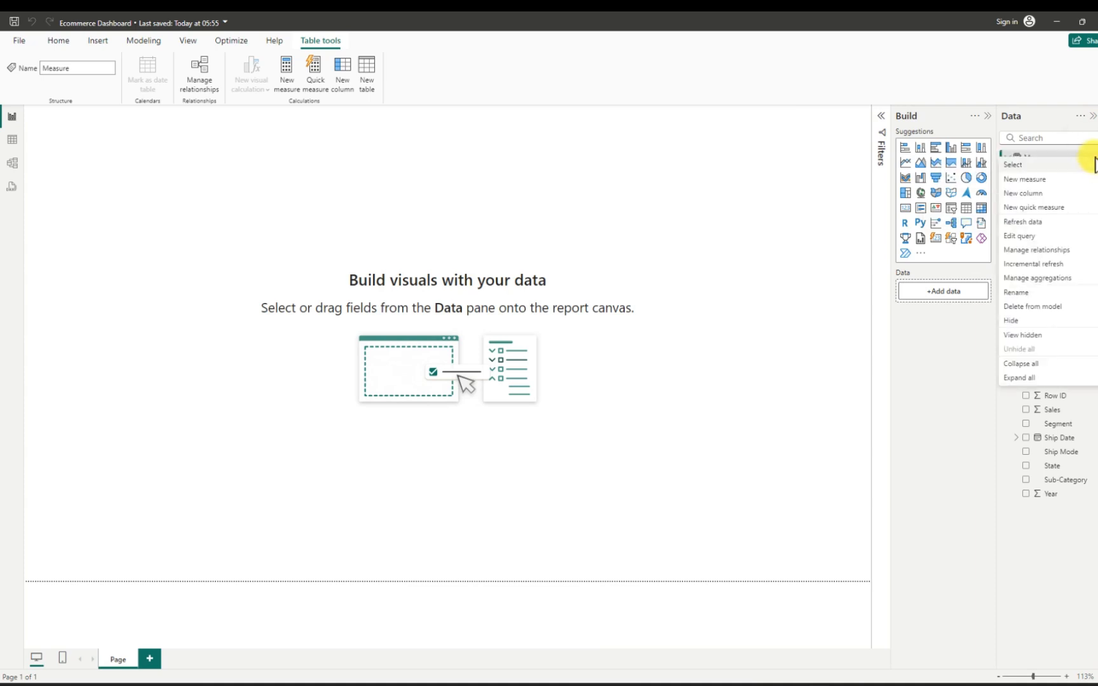
click(1050, 180)
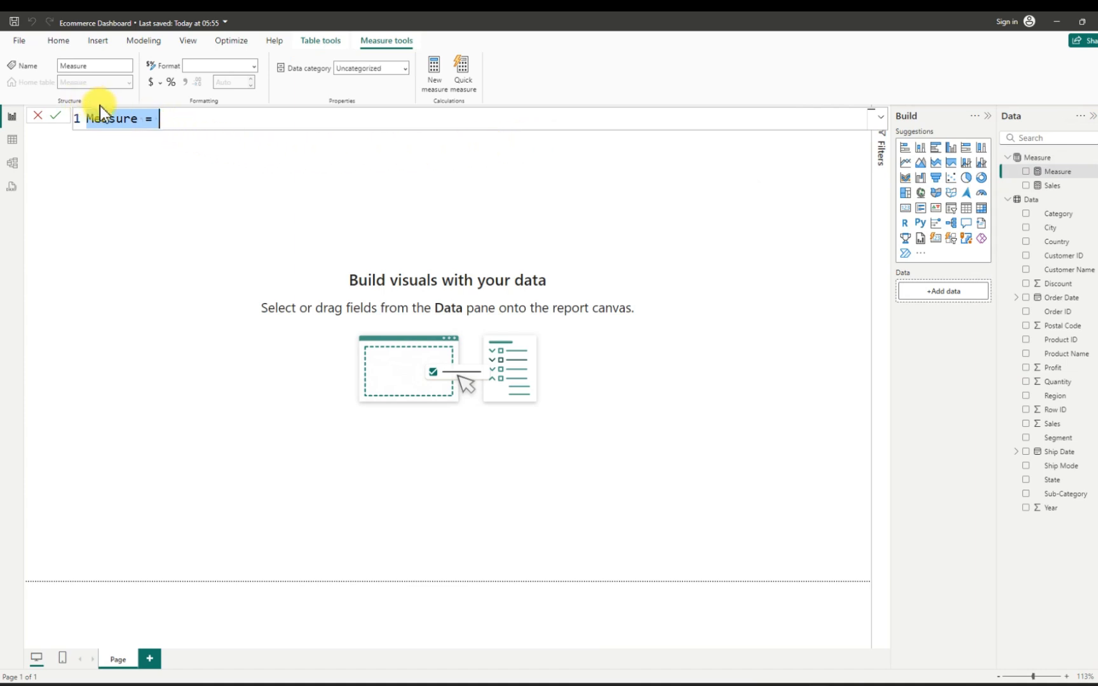
click(139, 120)
key(BackSpace)
key(BackSpace)
key(BackSpace)
key(BackSpace)
key(BackSpace)
key(BackSpace)
key(BackSpace)
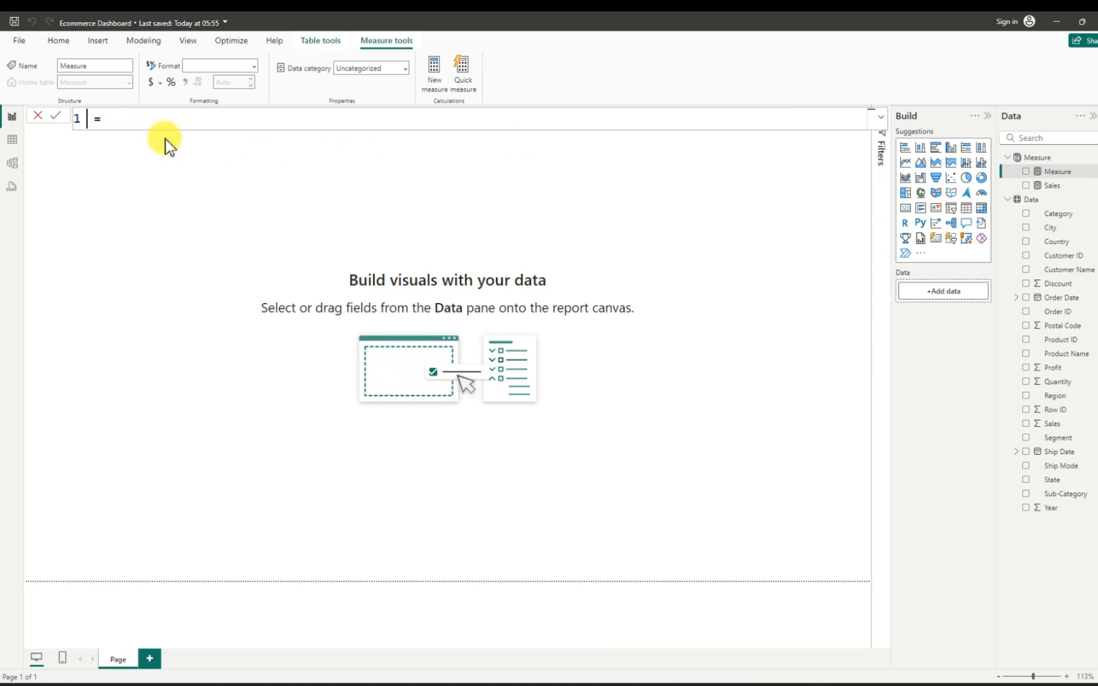
text(Profit)
- Define the Profit measure as SUM(Data[Profit]) and commit the formula
click(174, 120)
text(sum)
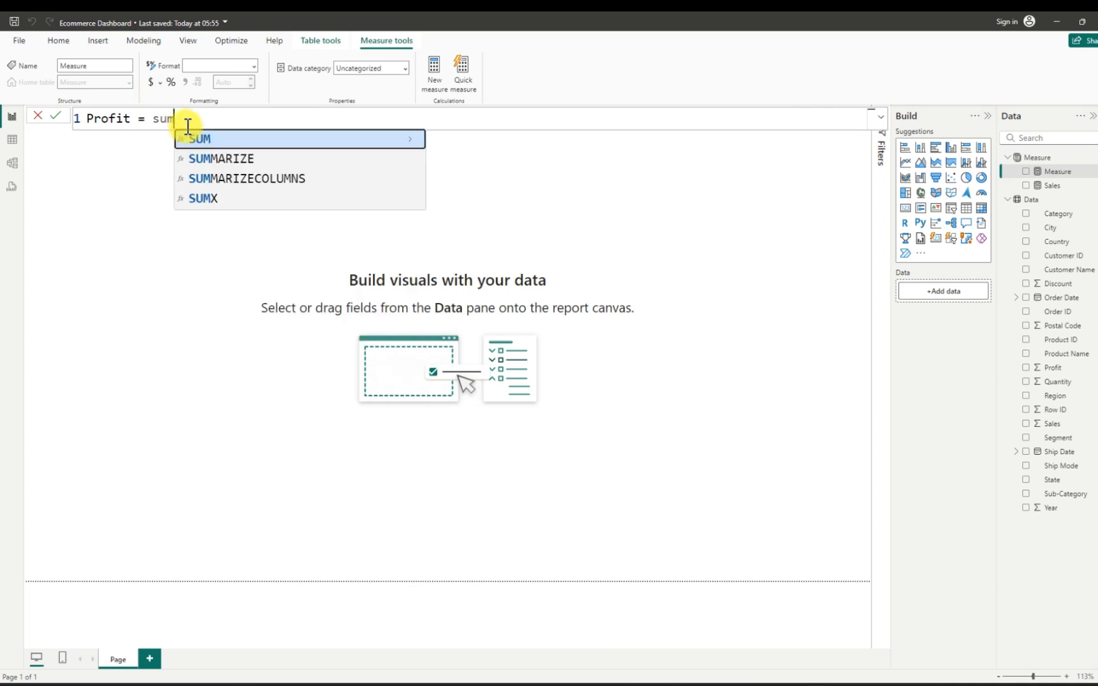
key(Tab)
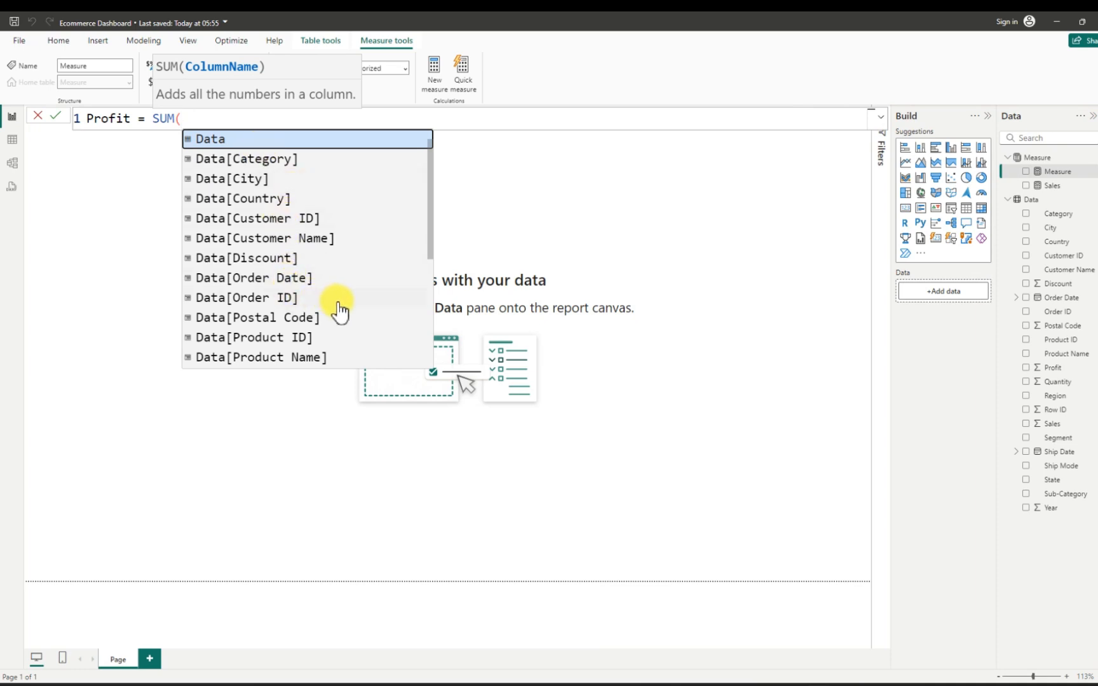
scroll(337, 311, down, 2)
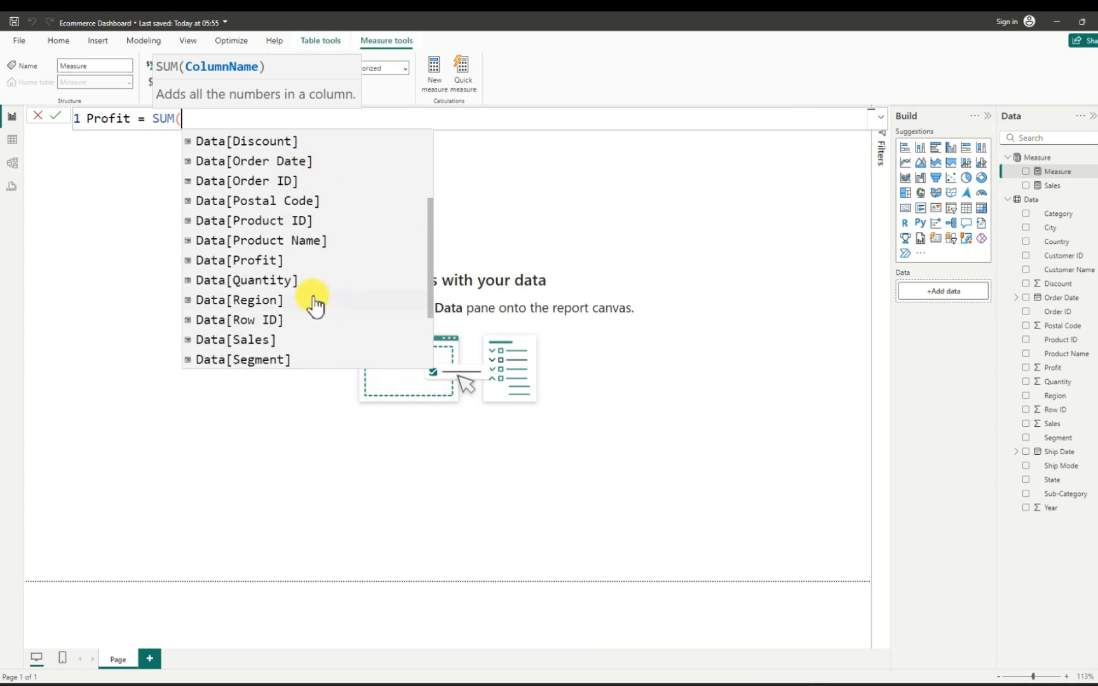
click(264, 259)
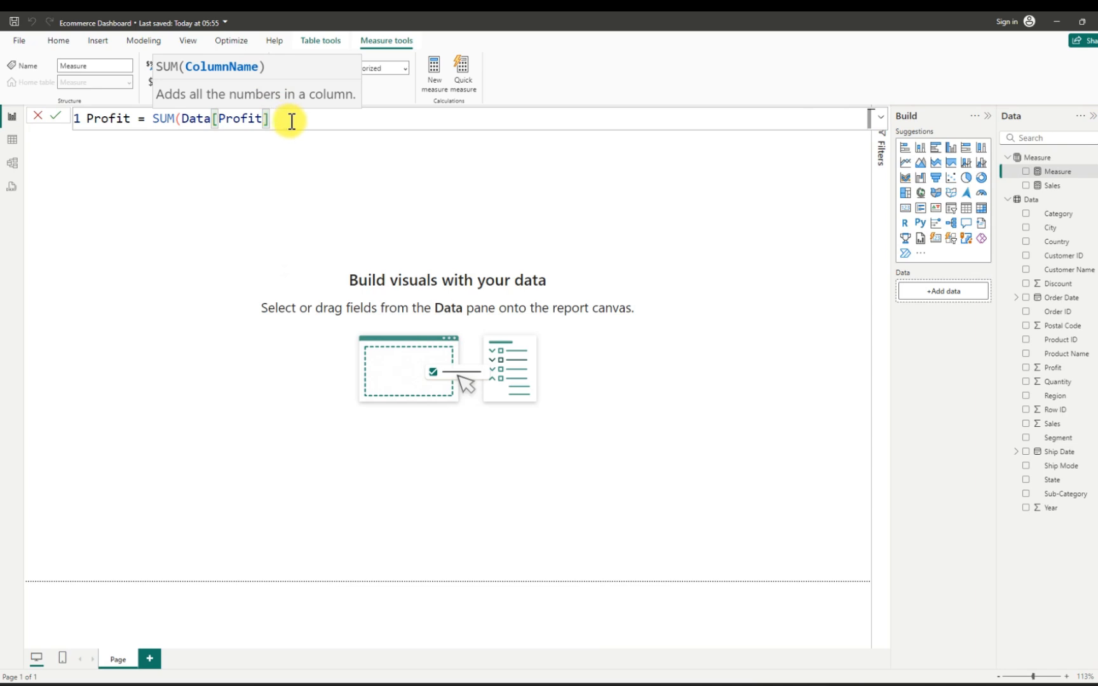
text())
key(Return)
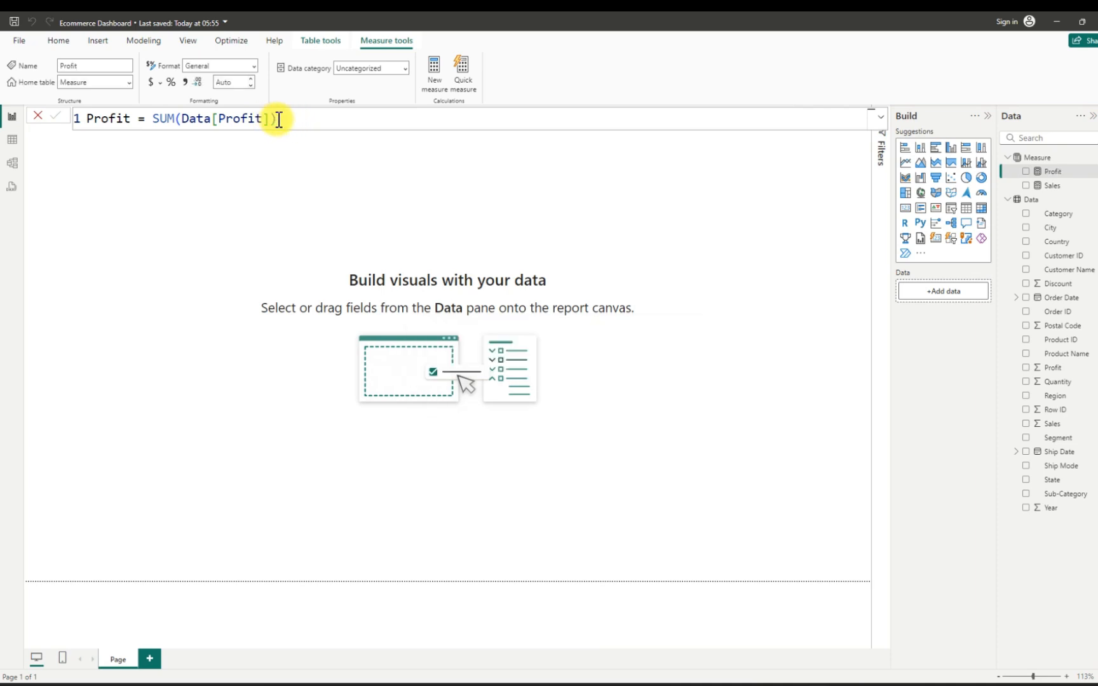
- Add a third measure to the Measure table from a copy of the Profit formula and name it Quantity
drag(282, 119, 99, 130)
key(ctrl+c)
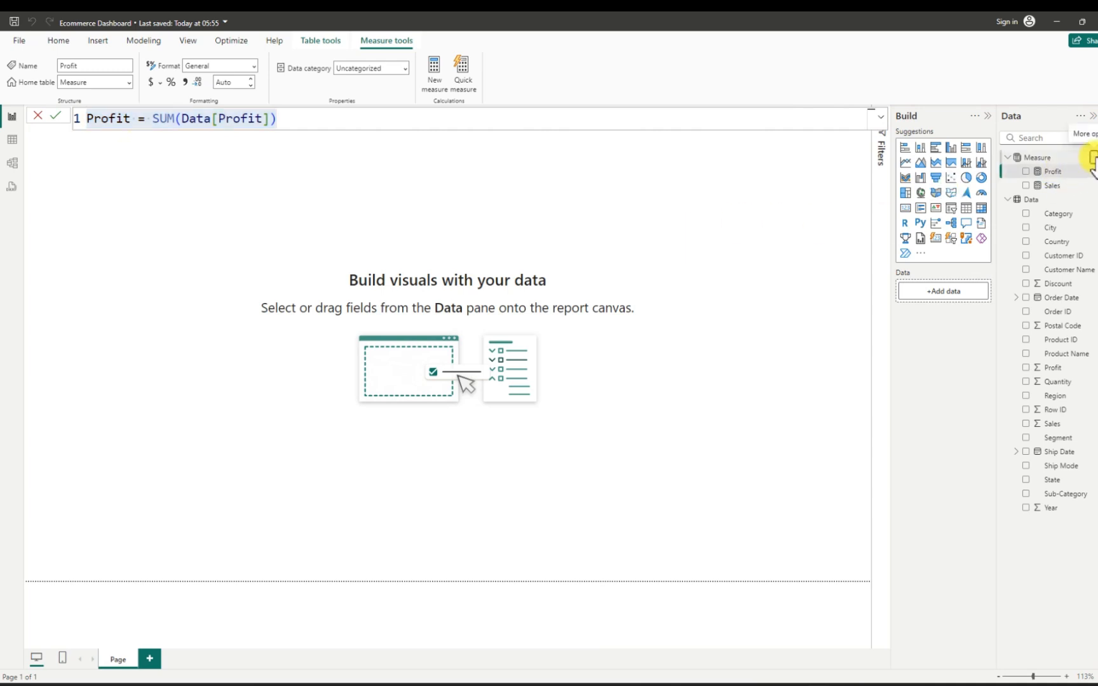
click(1092, 162)
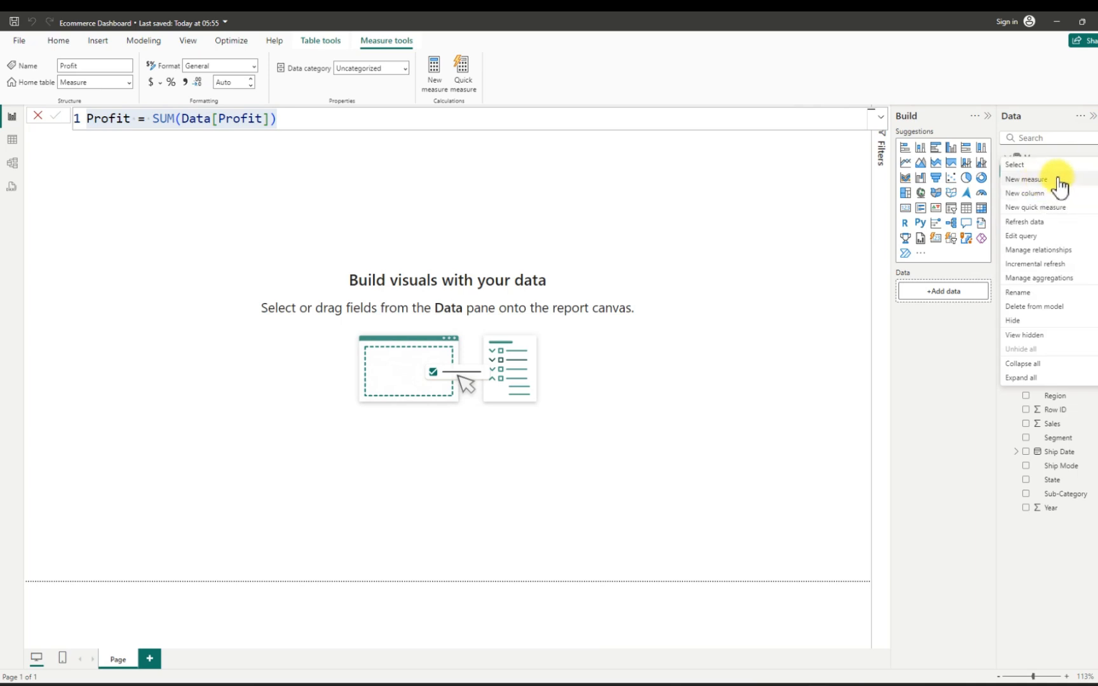
click(1020, 186)
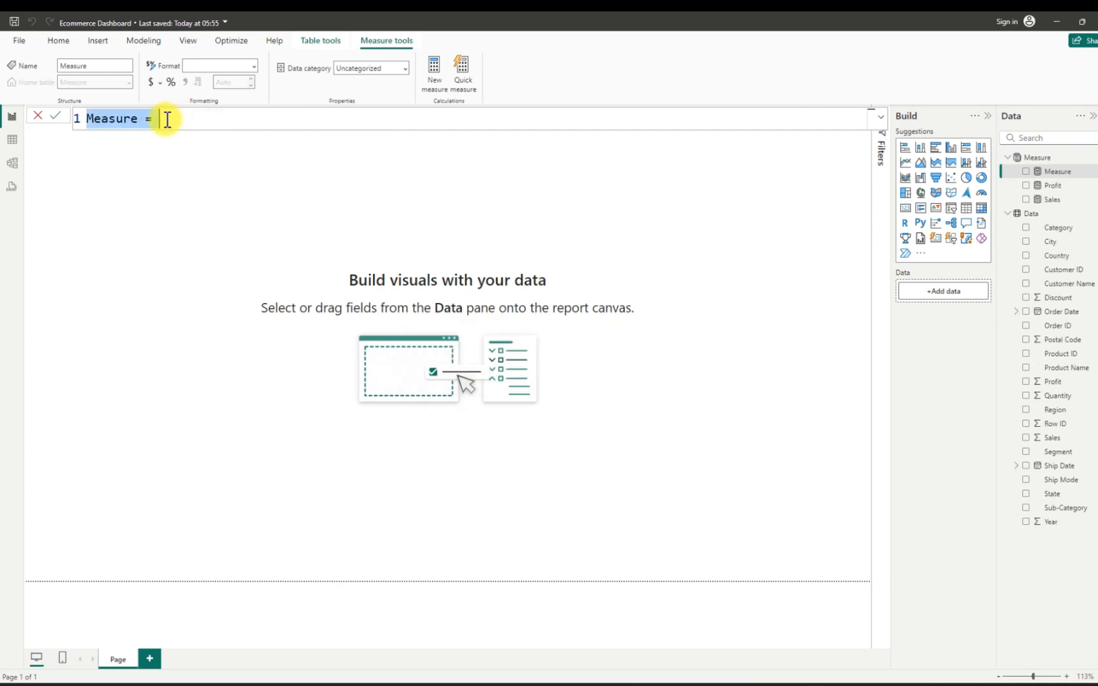
key(BackSpace)
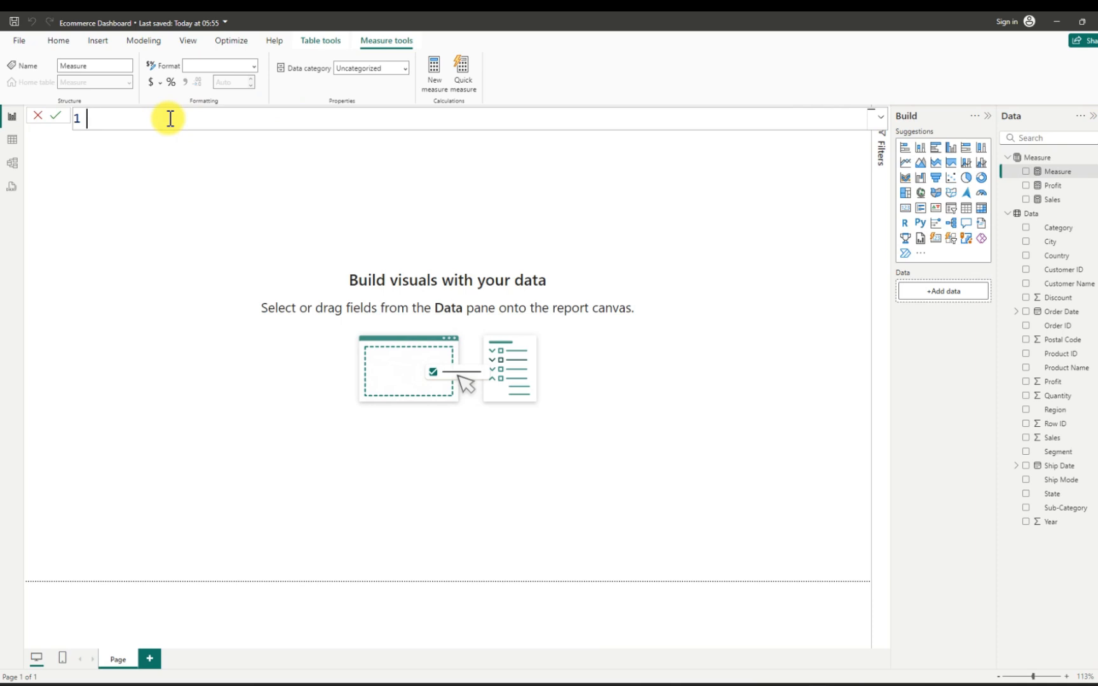
key(ctrl+v)
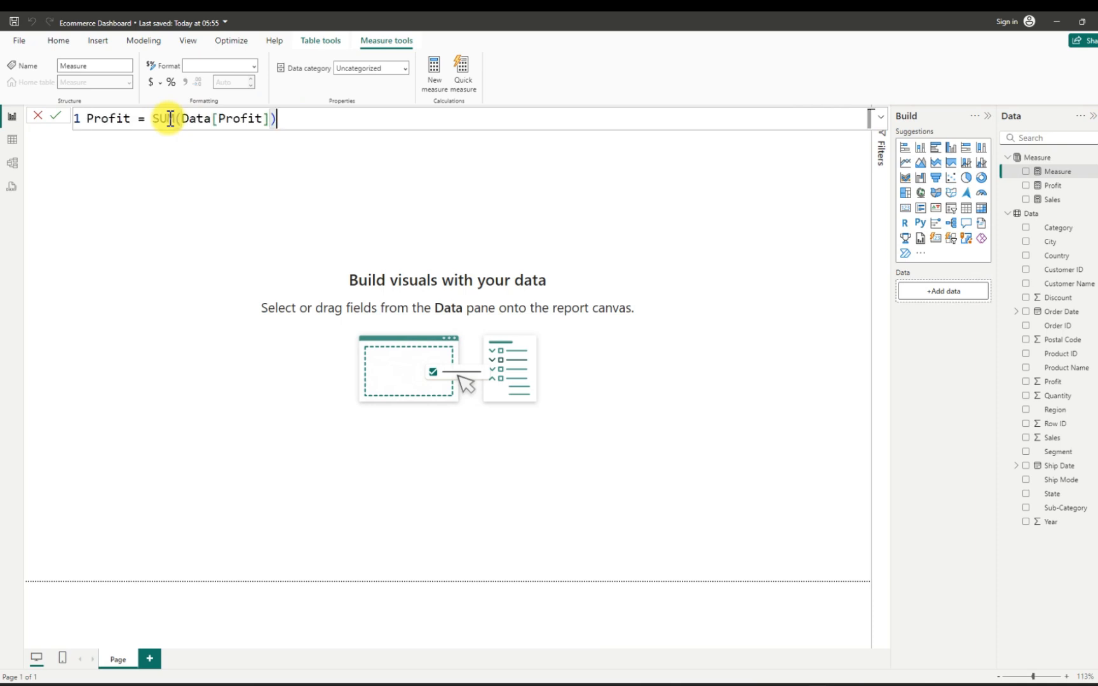
drag(130, 120, 90, 121)
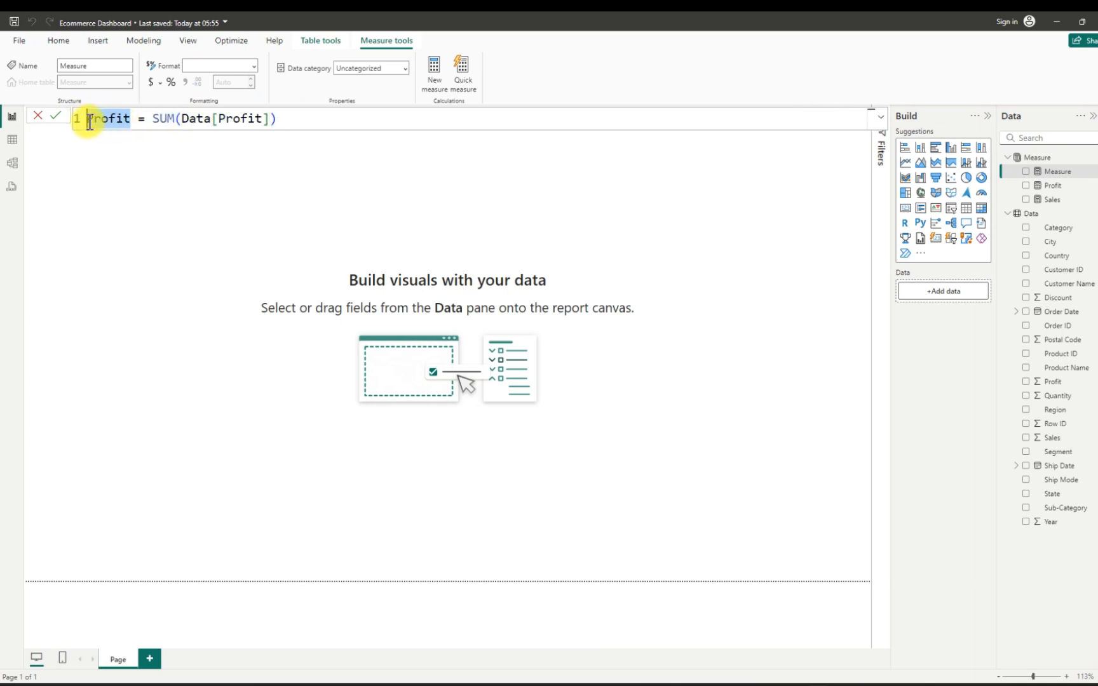
text(Q)
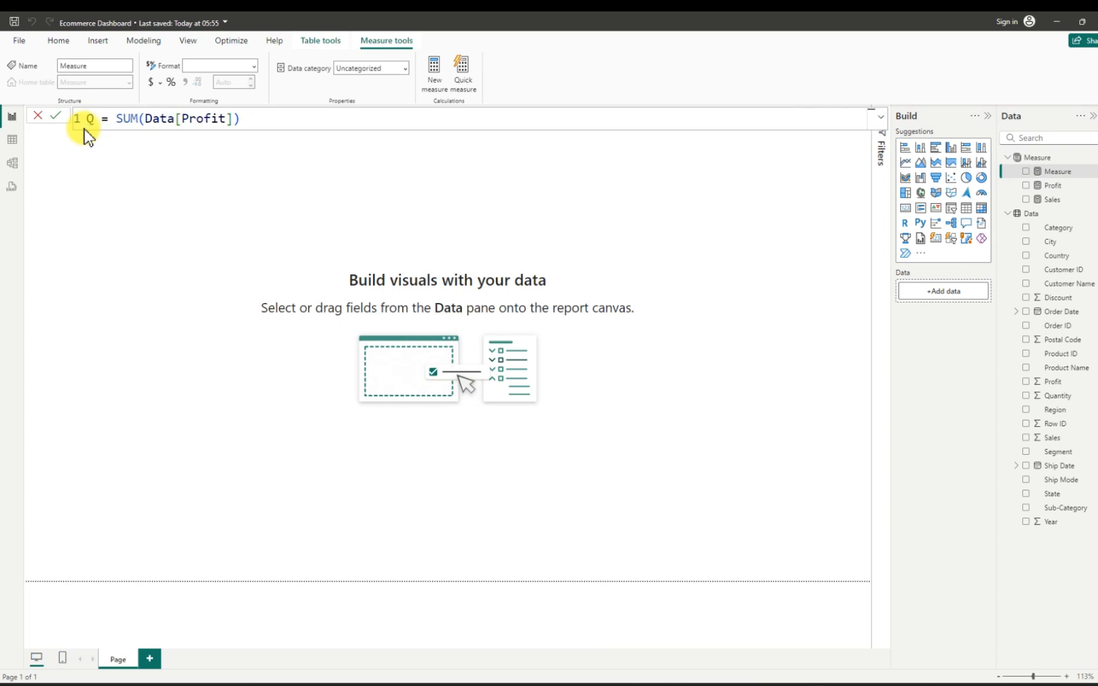
text(uan)
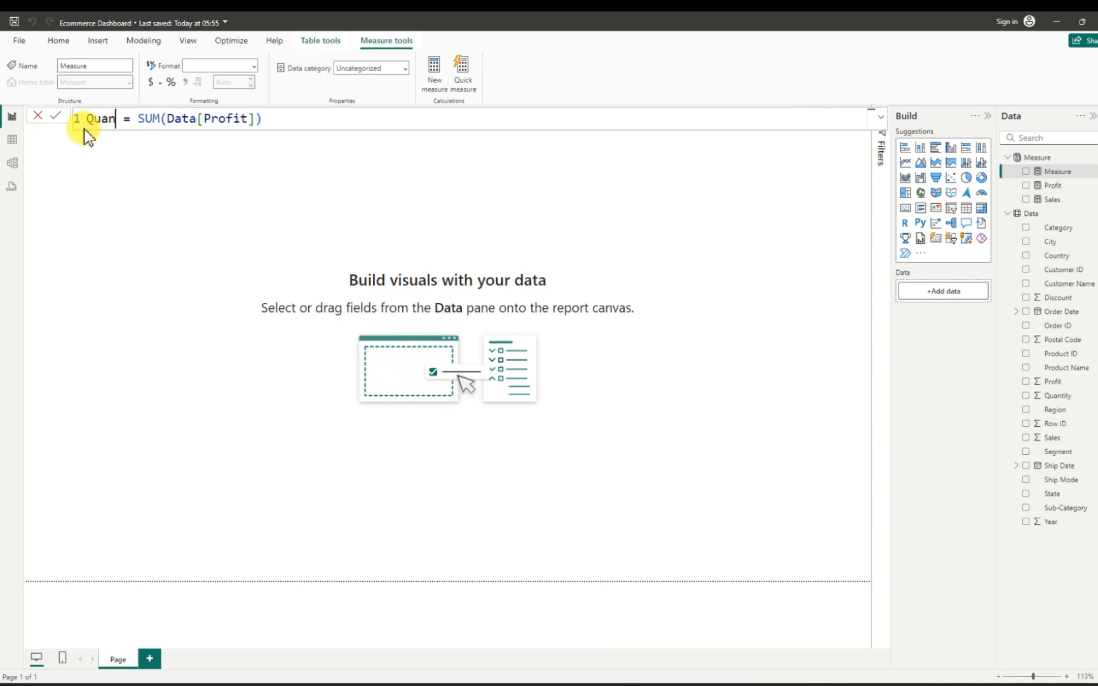
text(tity)
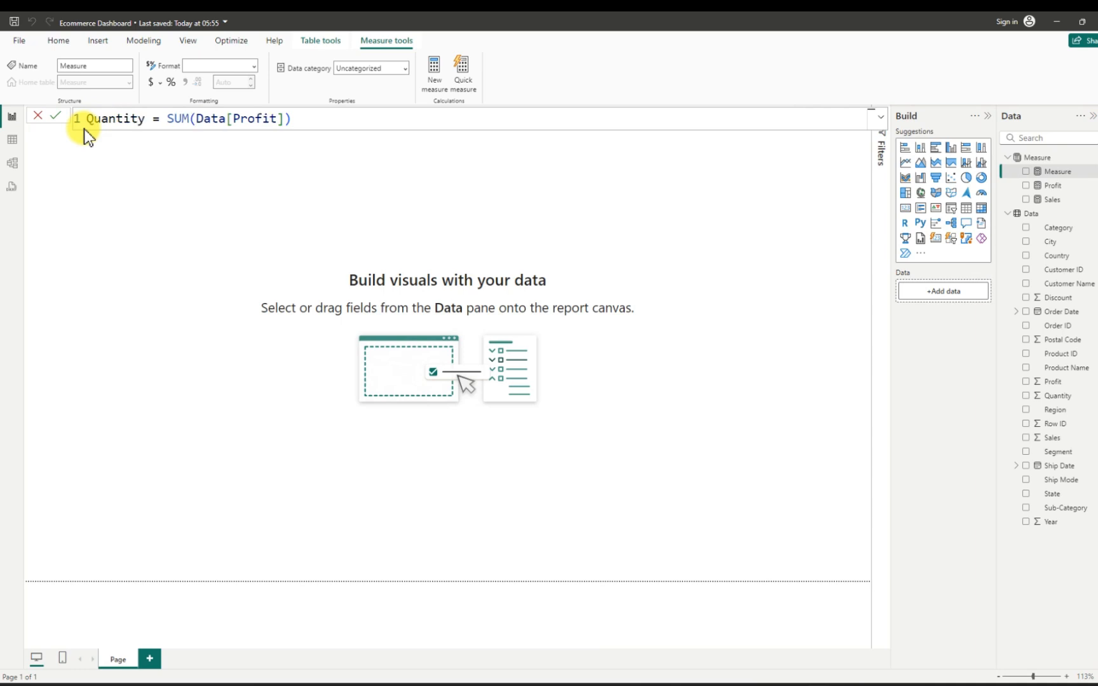
- Change the Quantity measure's formula to SUM(Data[Quantity]) and commit it
click(287, 117)
key(BackSpace)
key(BackSpace)
key(BackSpace)
key(BackSpace)
key(BackSpace)
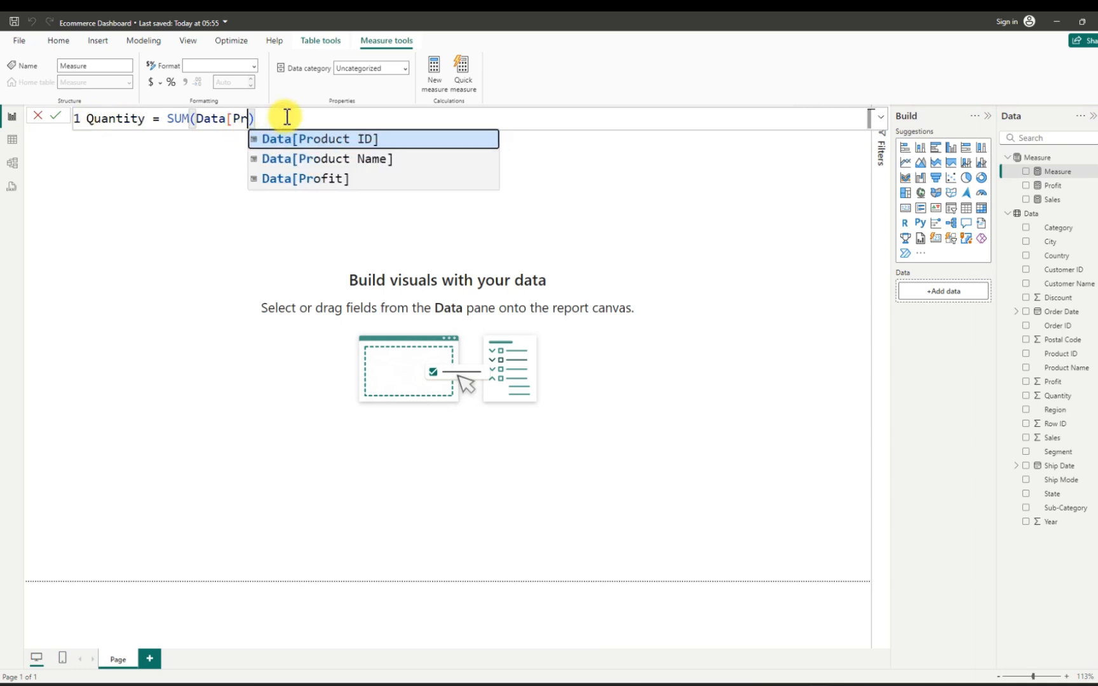
key(BackSpace)
key(BackSpace)
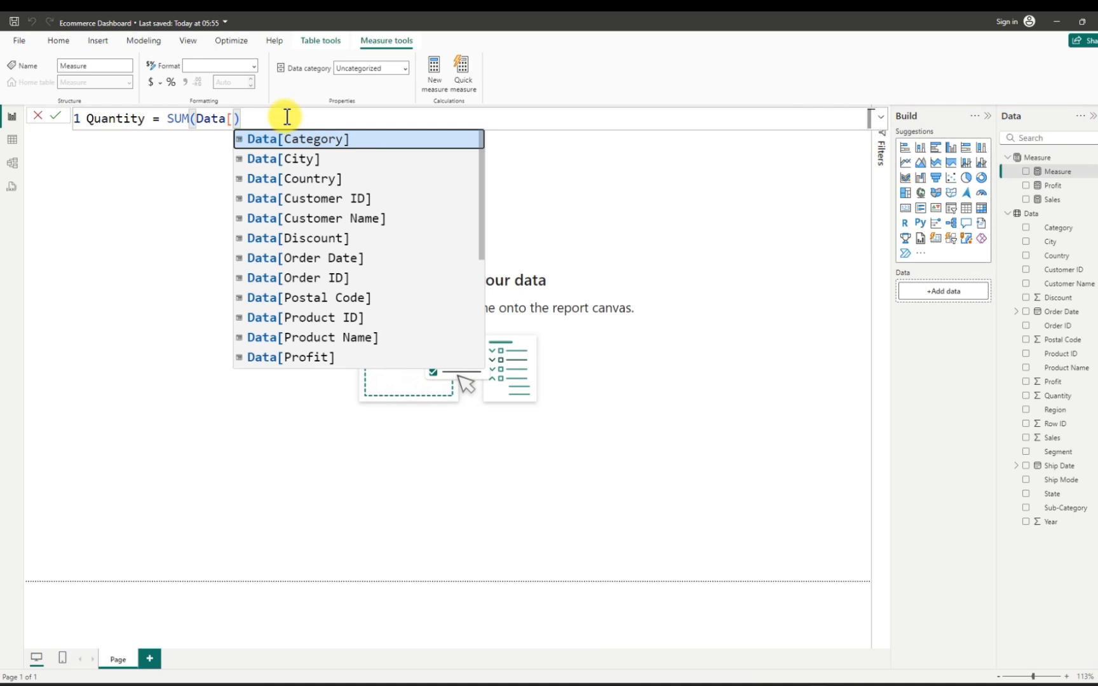
scroll(335, 286, down, 1)
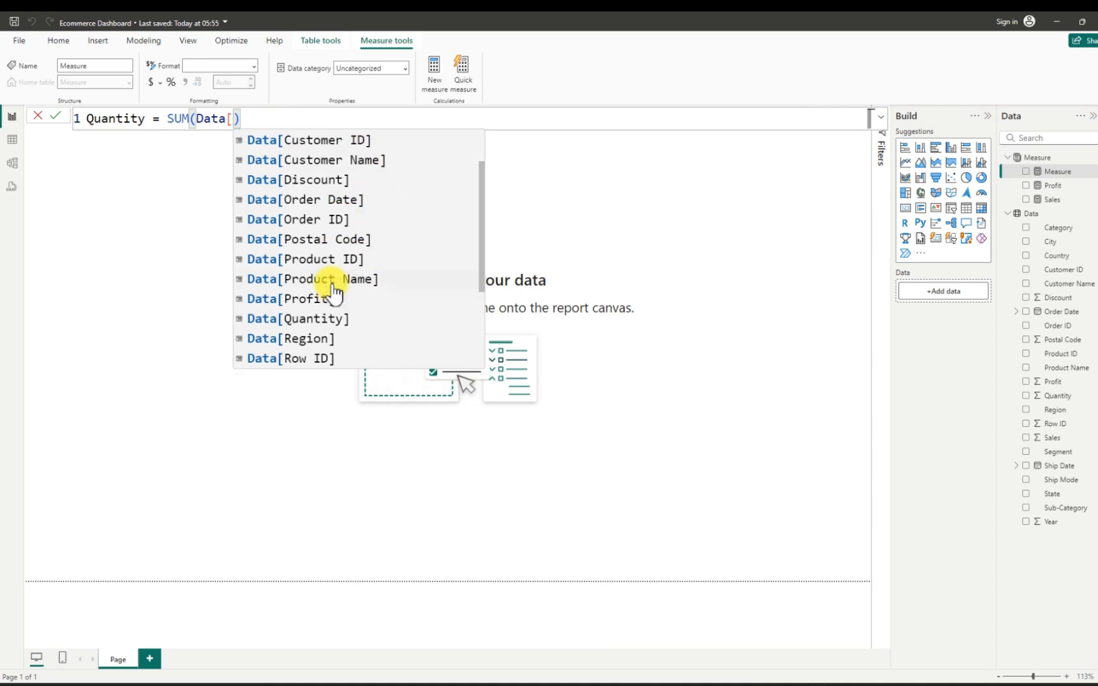
scroll(335, 291, up, 1)
scroll(333, 290, down, 3)
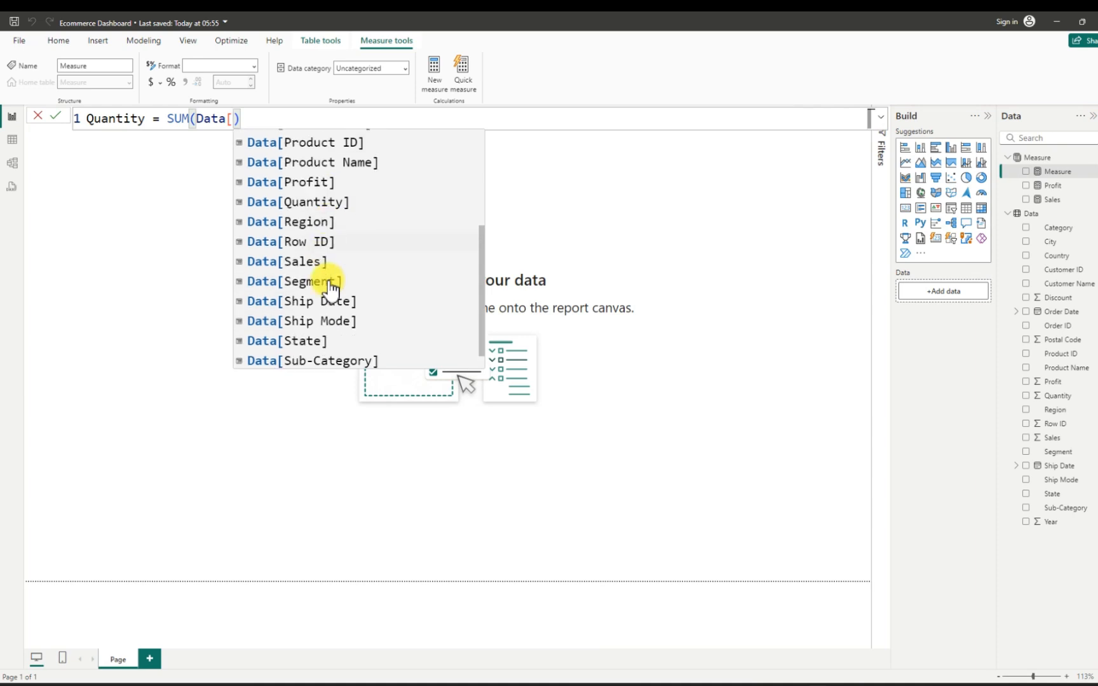
scroll(332, 289, down, 1)
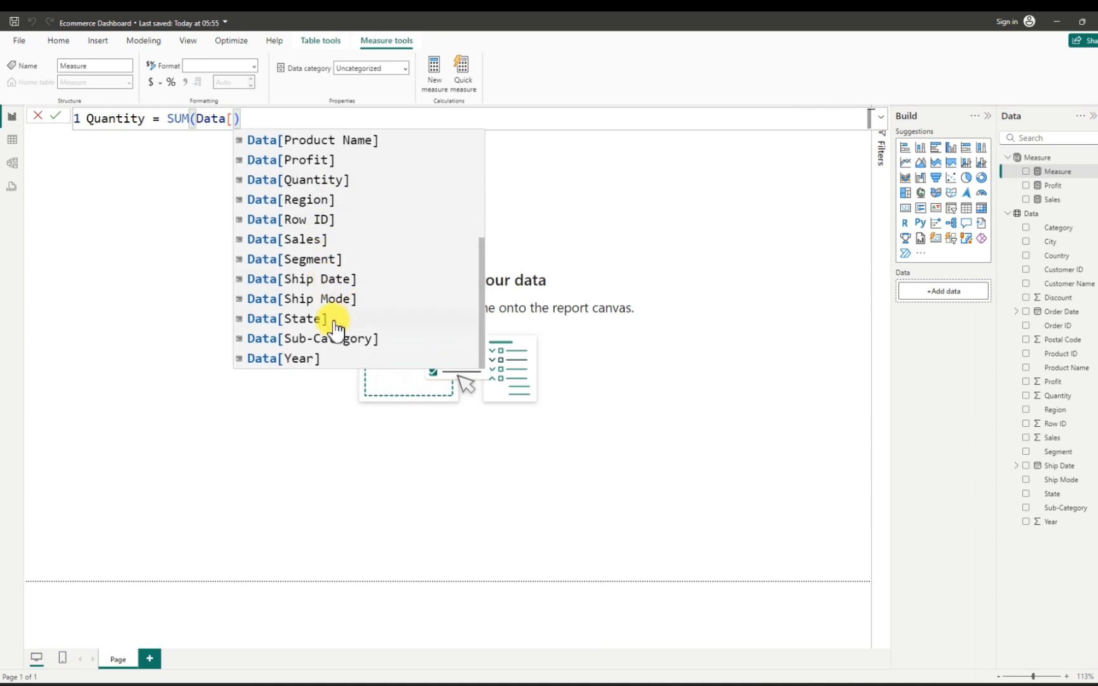
click(322, 180)
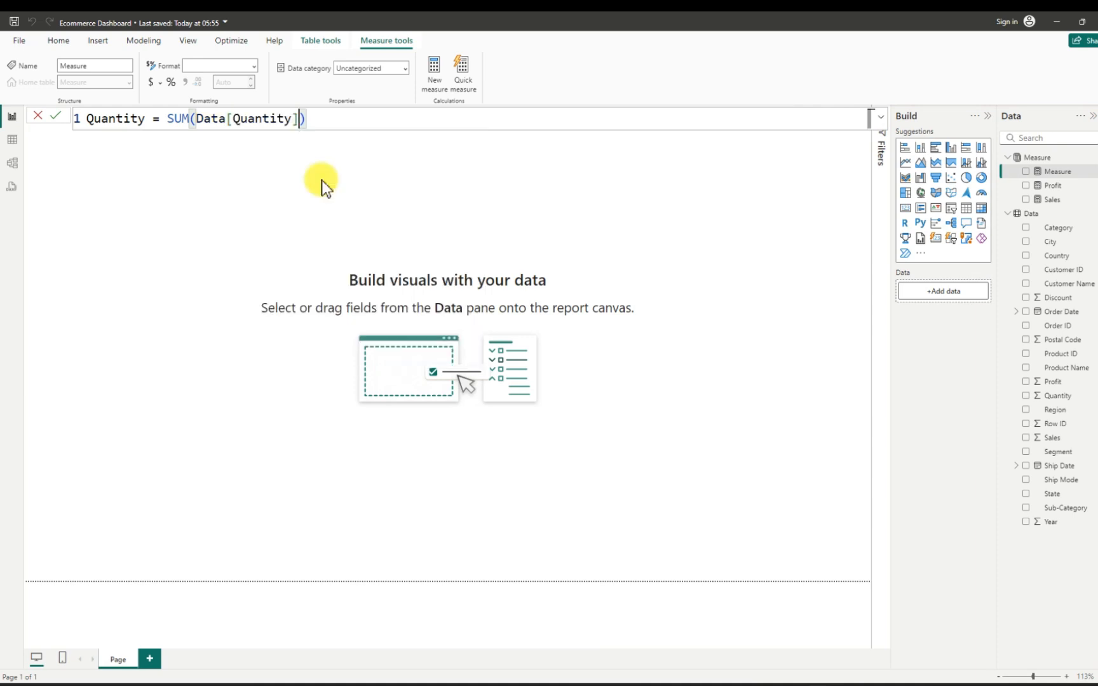
click(311, 123)
key(Return)
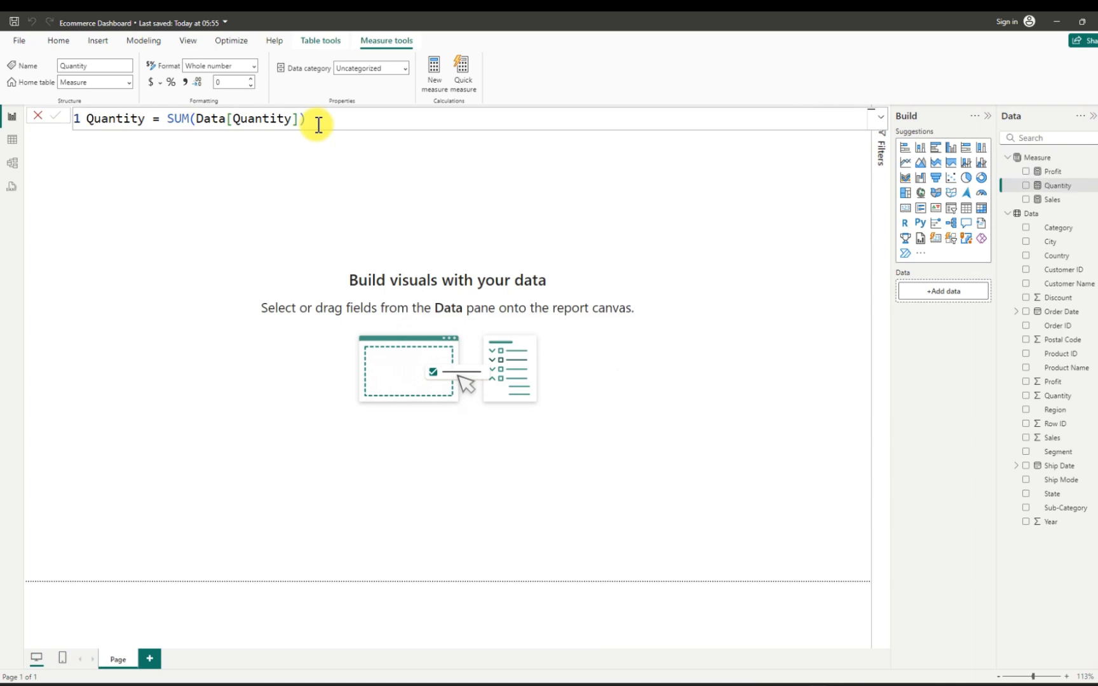
- Add a fourth measure to the Measure table from the copied Profit formula and name it Count of Order
click(1091, 162)
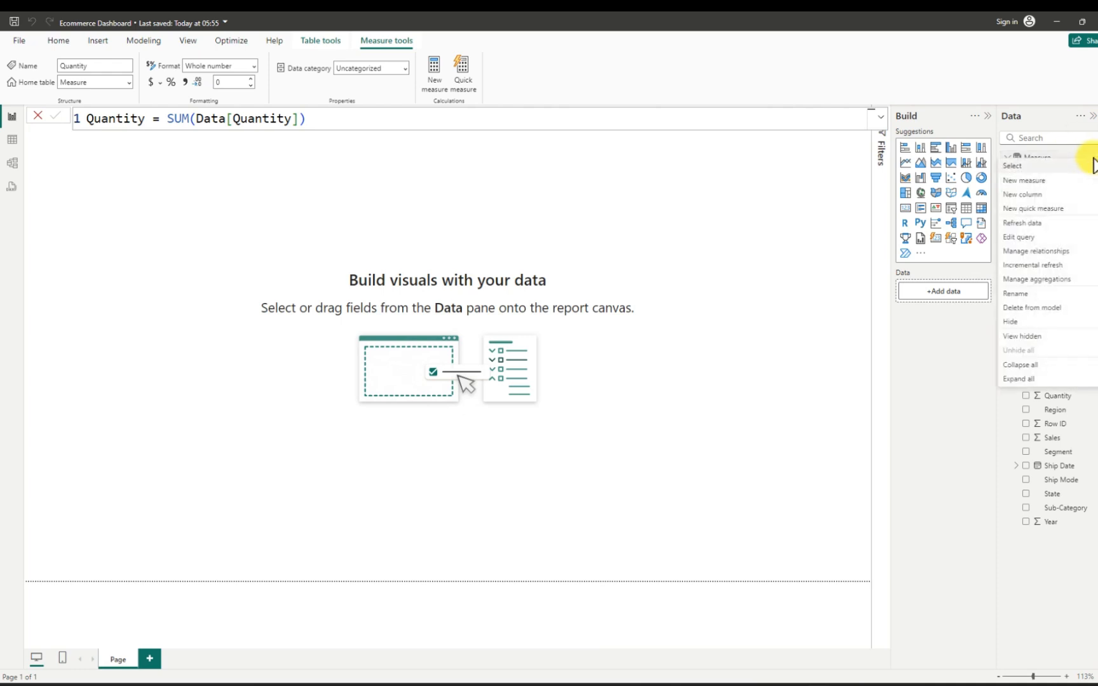
click(1042, 184)
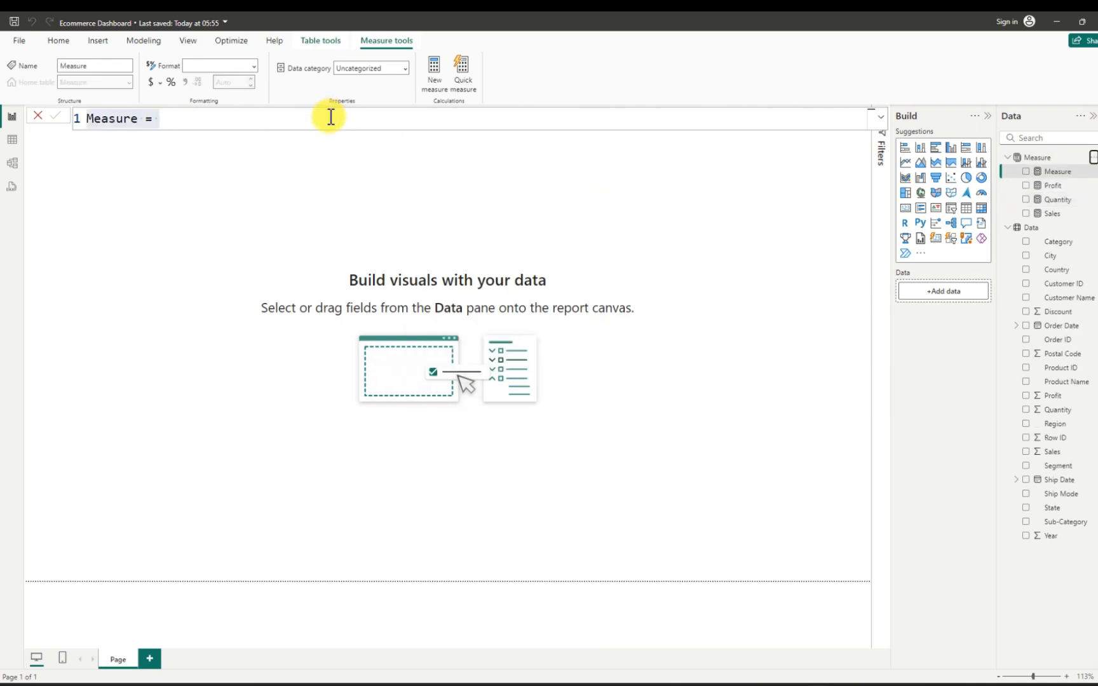
key(BackSpace)
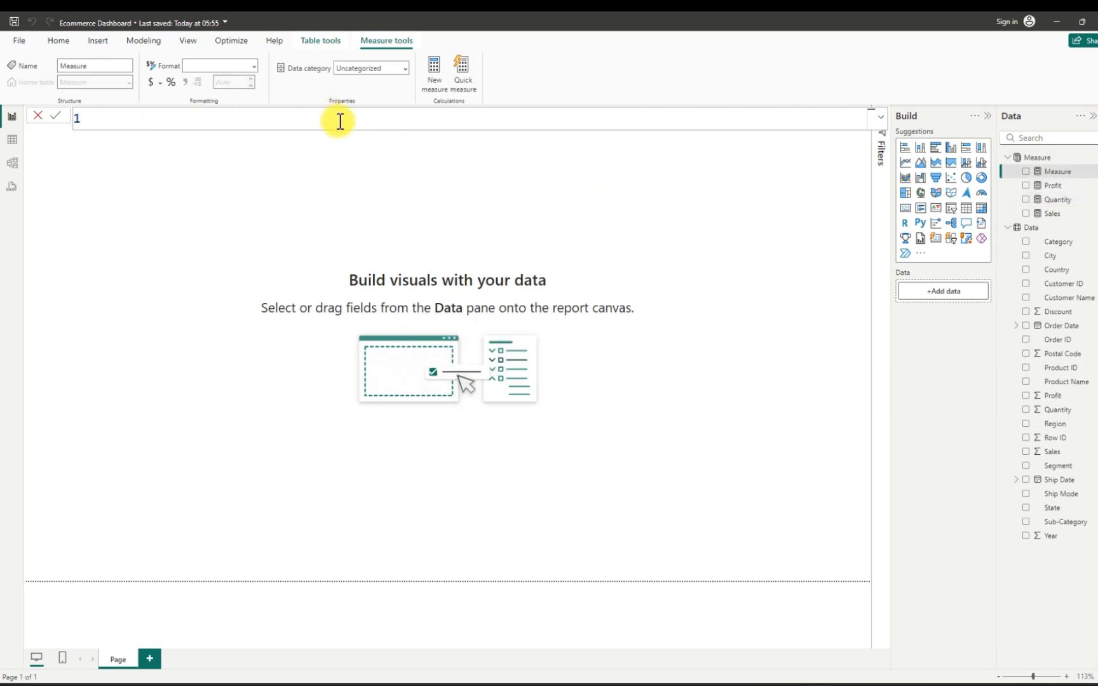
key(ctrl+v)
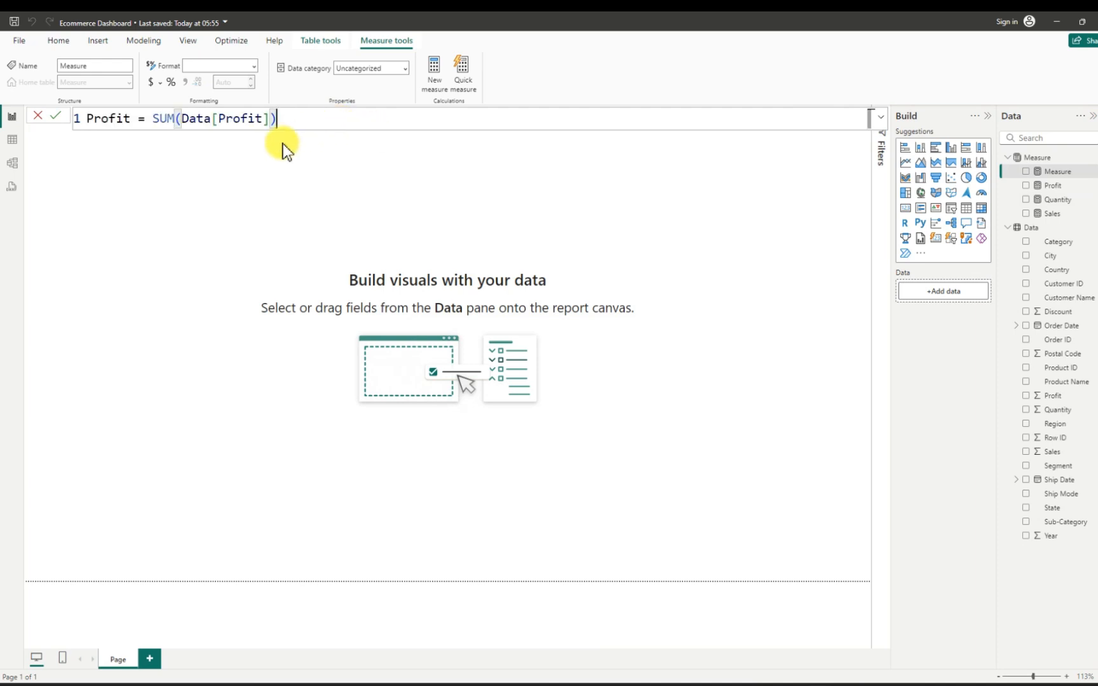
drag(131, 118, 66, 117)
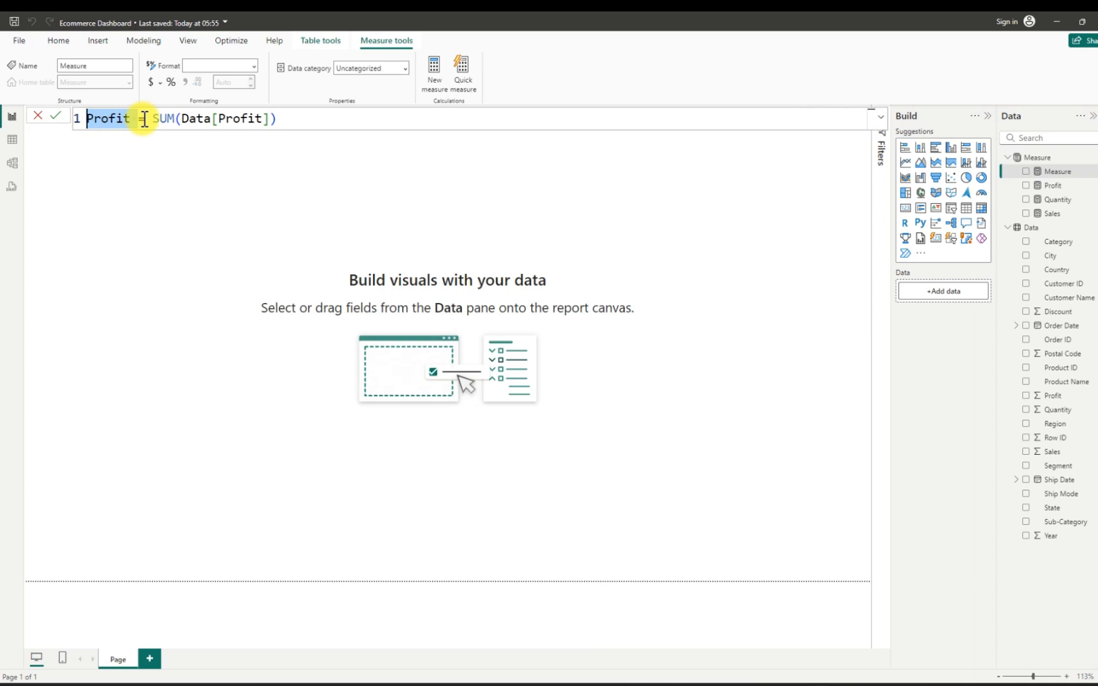
key(BackSpace)
text(Count)
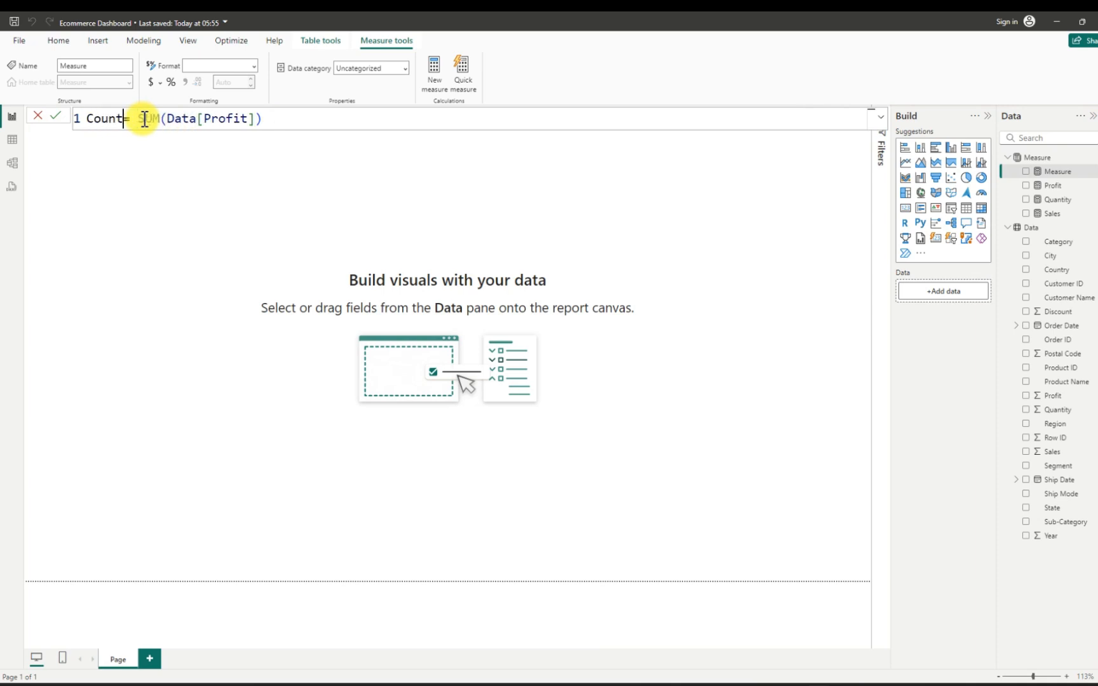
text( o)
text(f C)
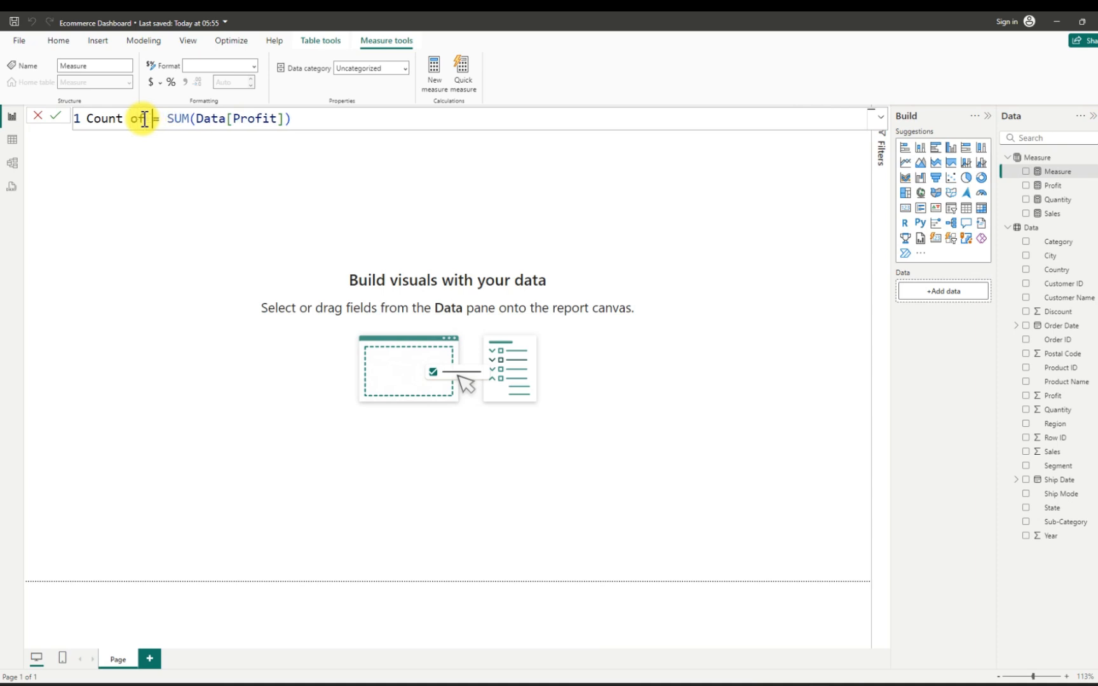
text(rder)
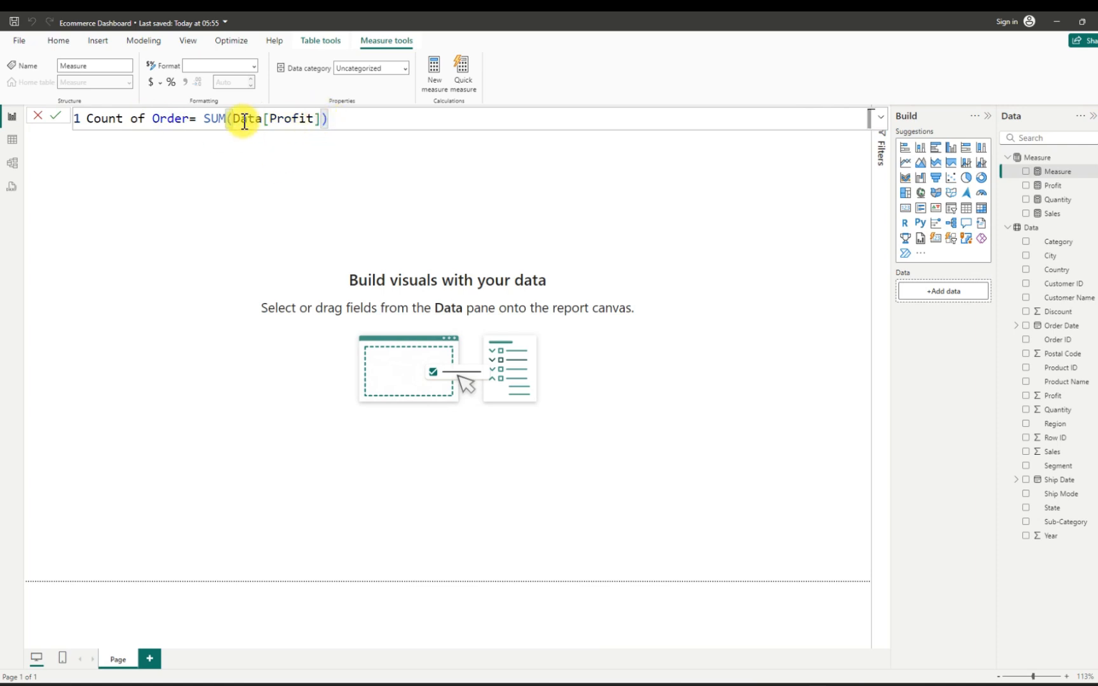
- Replace the SUM function in the Count of Order formula with COUNT
double_click(225, 119)
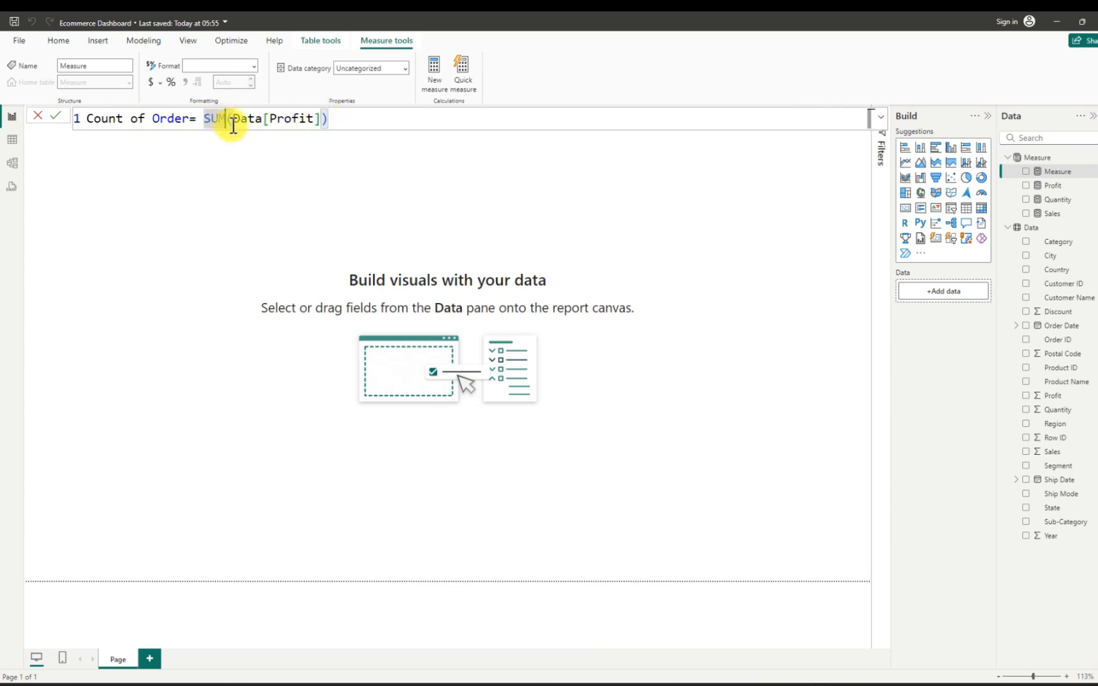
key(BackSpace)
key(BackSpace)
key(BackSpace)
text(cou)
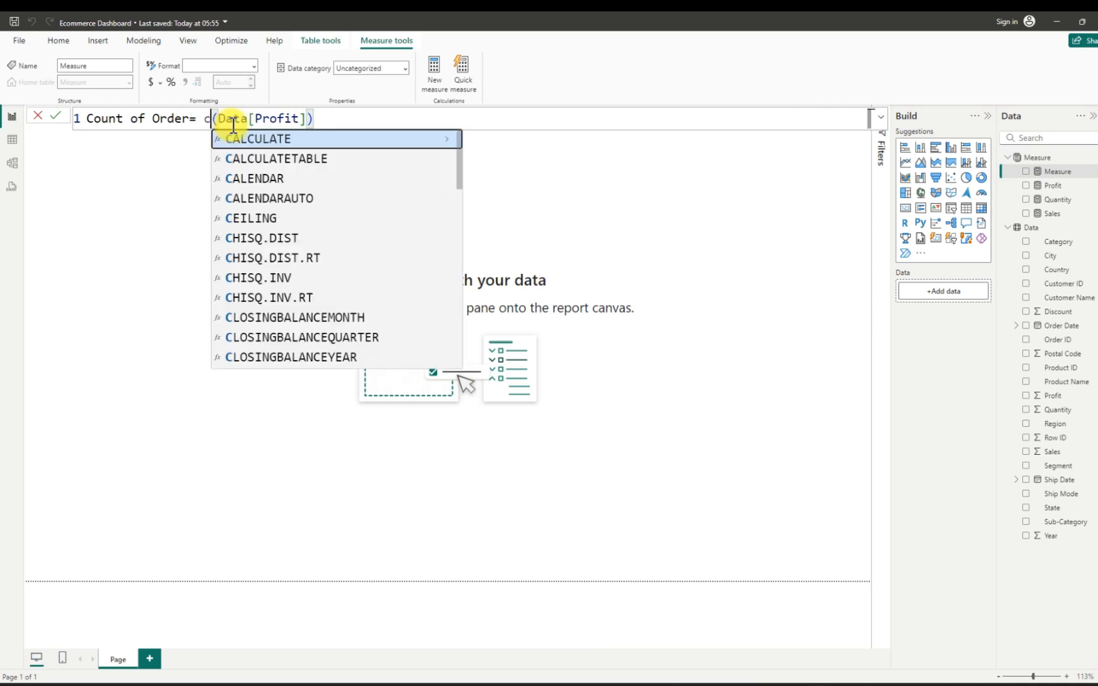
text(n)
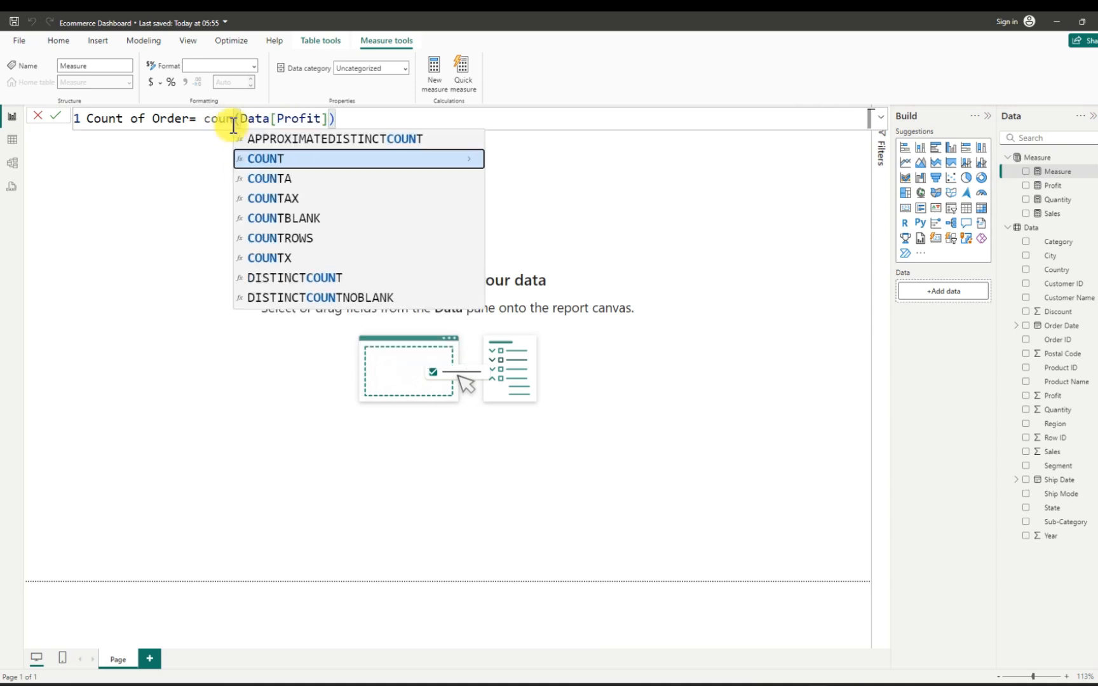
key(Tab)
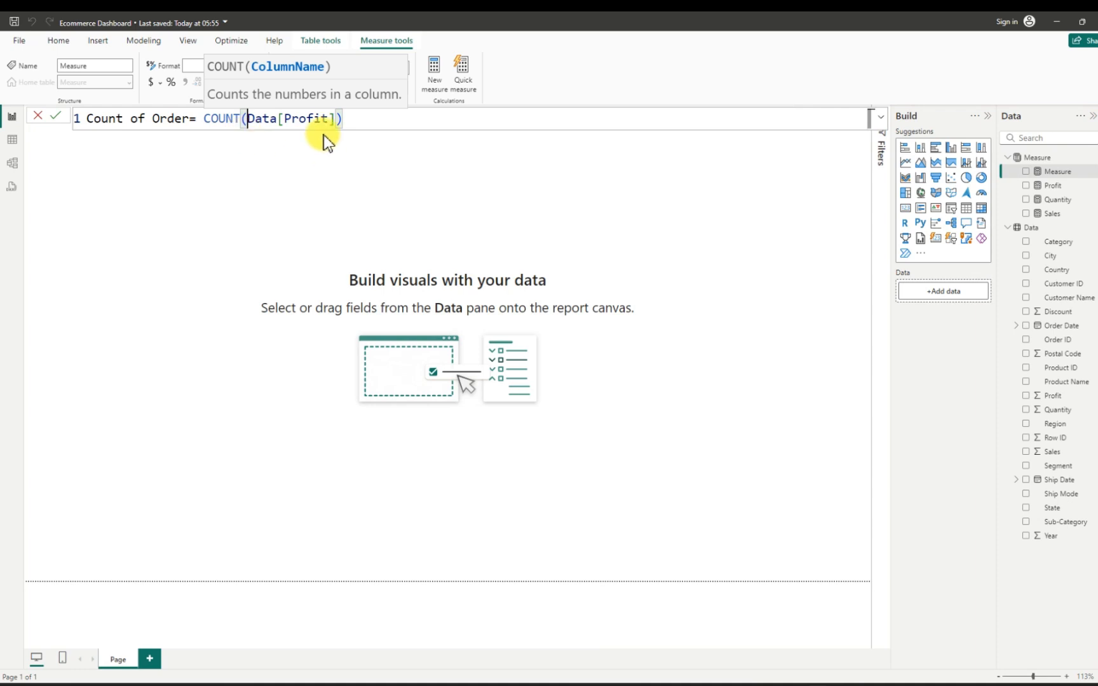
- Set the counted column in the Count of Order formula to Data[Order ID] and commit the measure
click(339, 118)
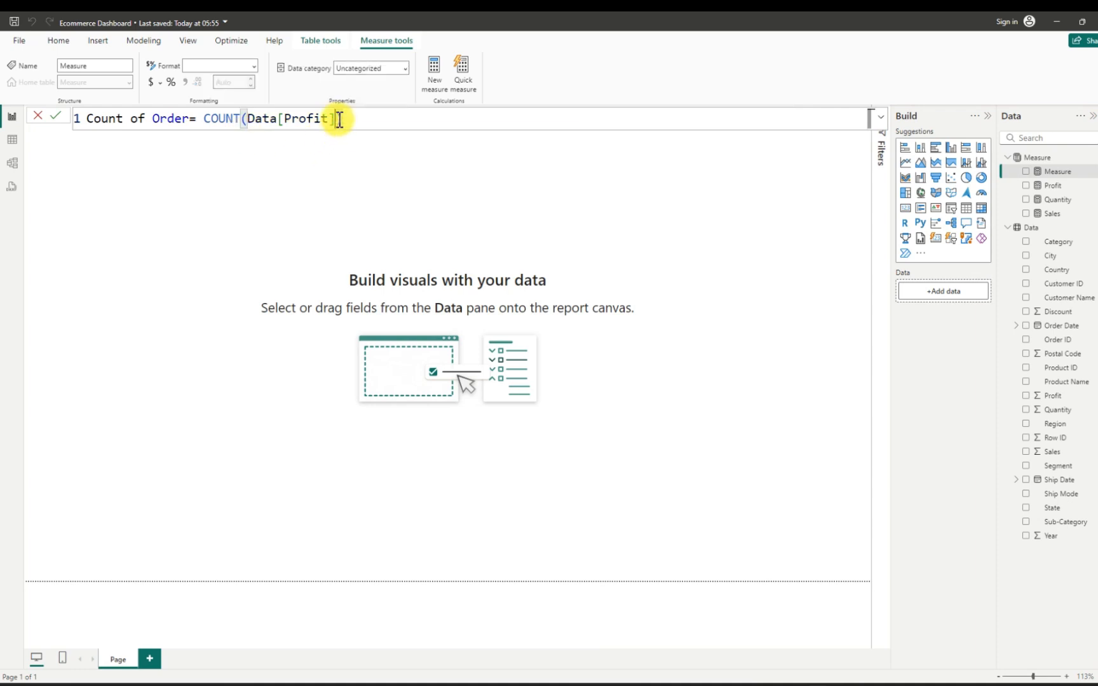
key(BackSpace)
key(BackSpace)
key(BackSpace)
key(BackSpace)
key(BackSpace)
key(BackSpace)
key(BackSpace)
key(BackSpace)
key(BackSpace)
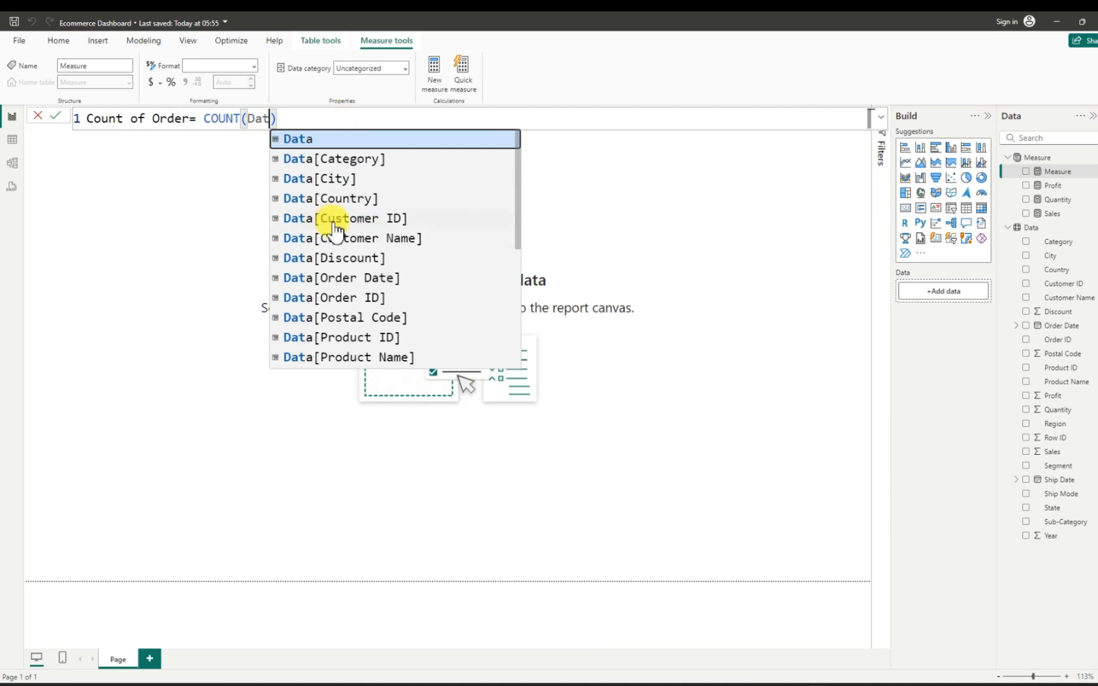
click(375, 297)
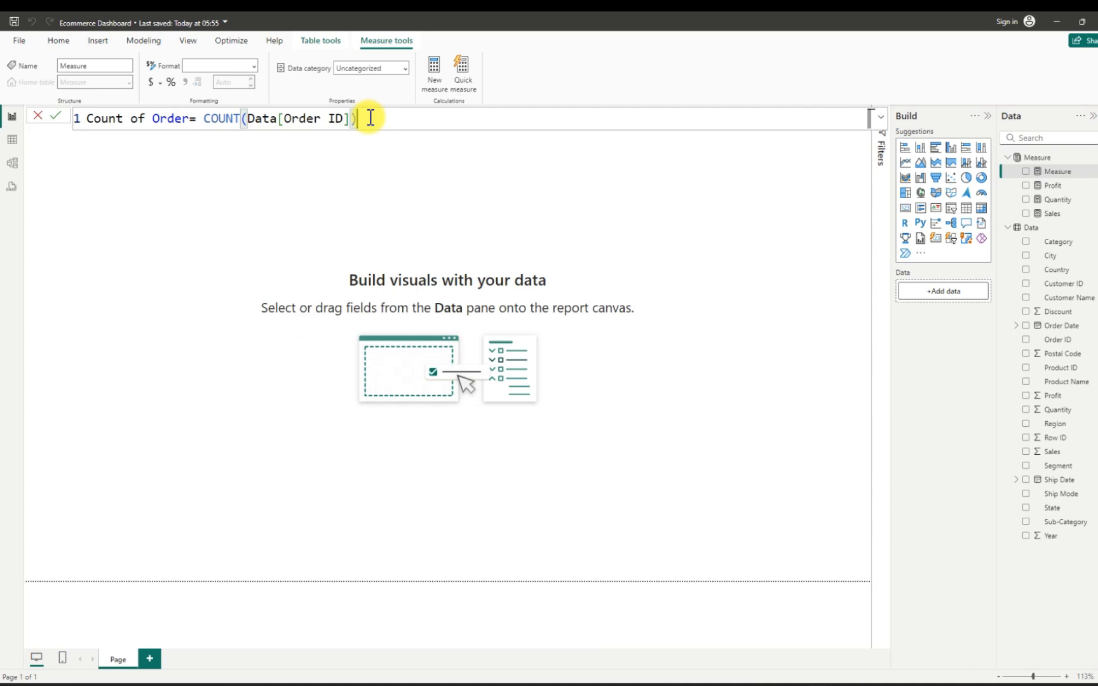
key(Return)
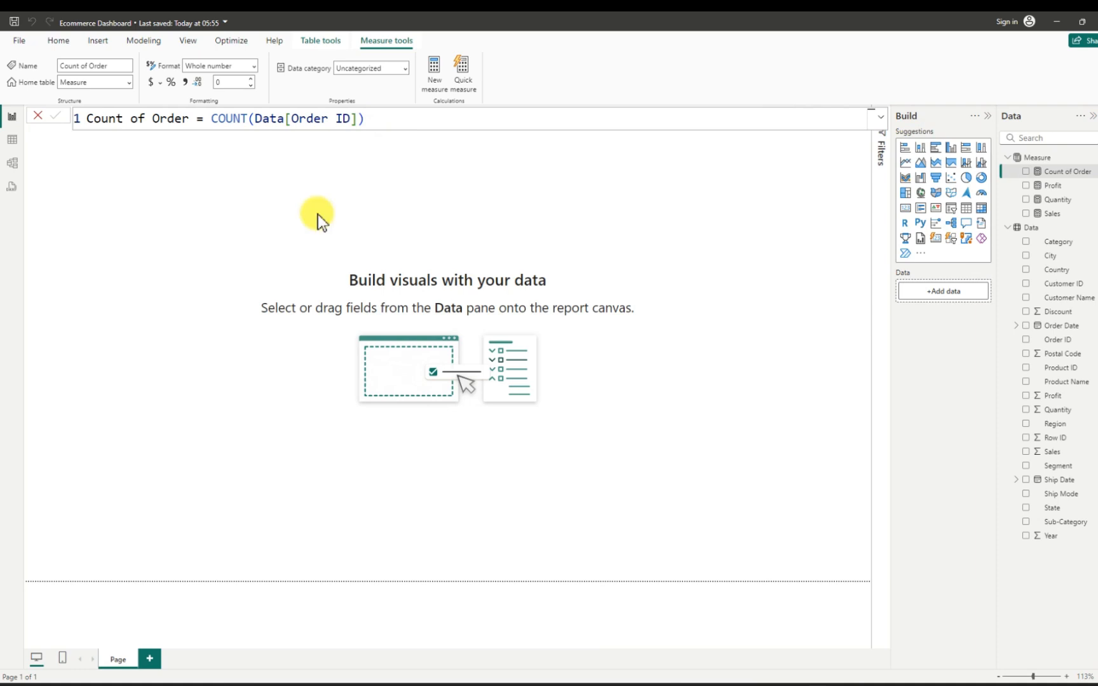
- Add a fifth measure to the Measure table from the copied Profit formula and name it Profit Margin
drag(377, 118, 94, 119)
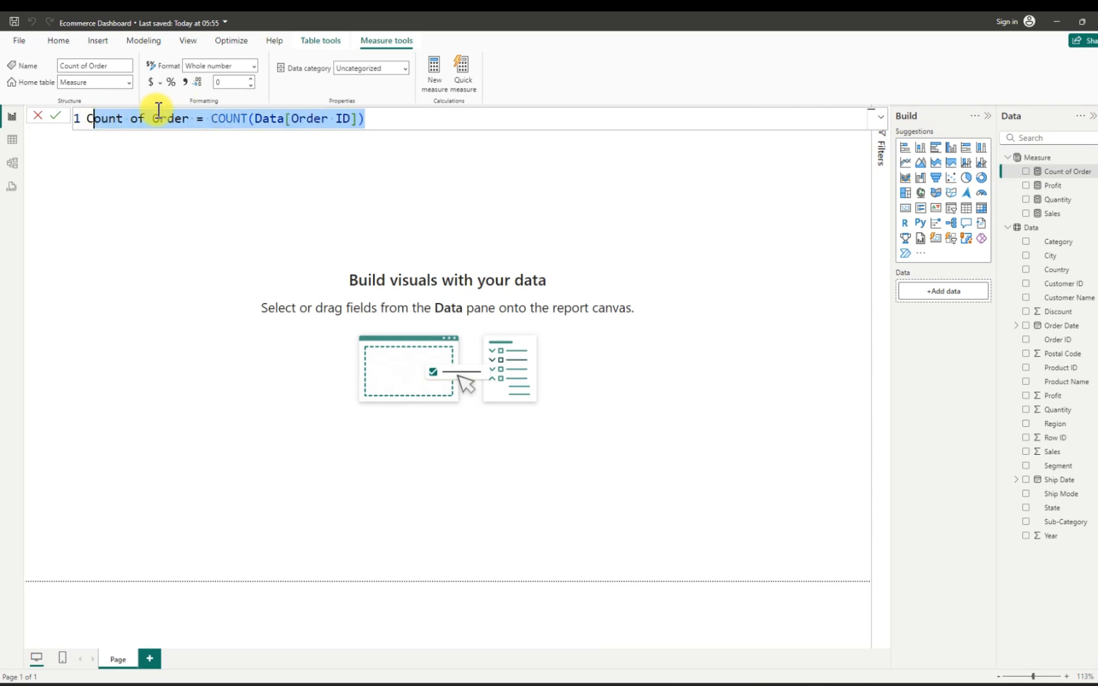
click(1094, 159)
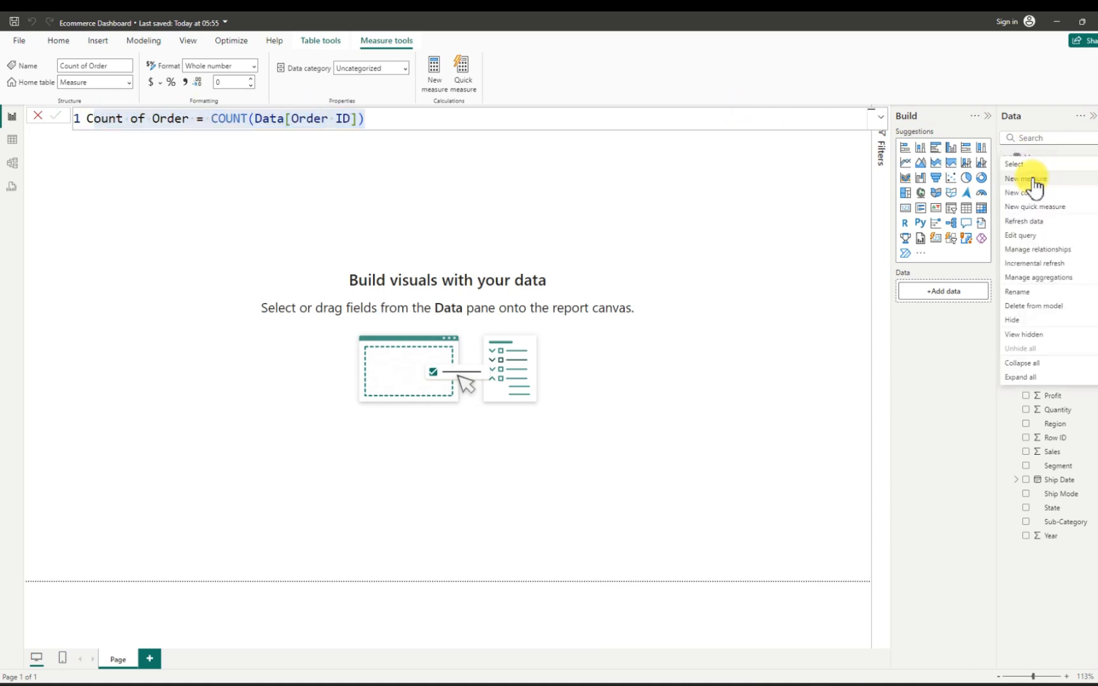
click(1032, 179)
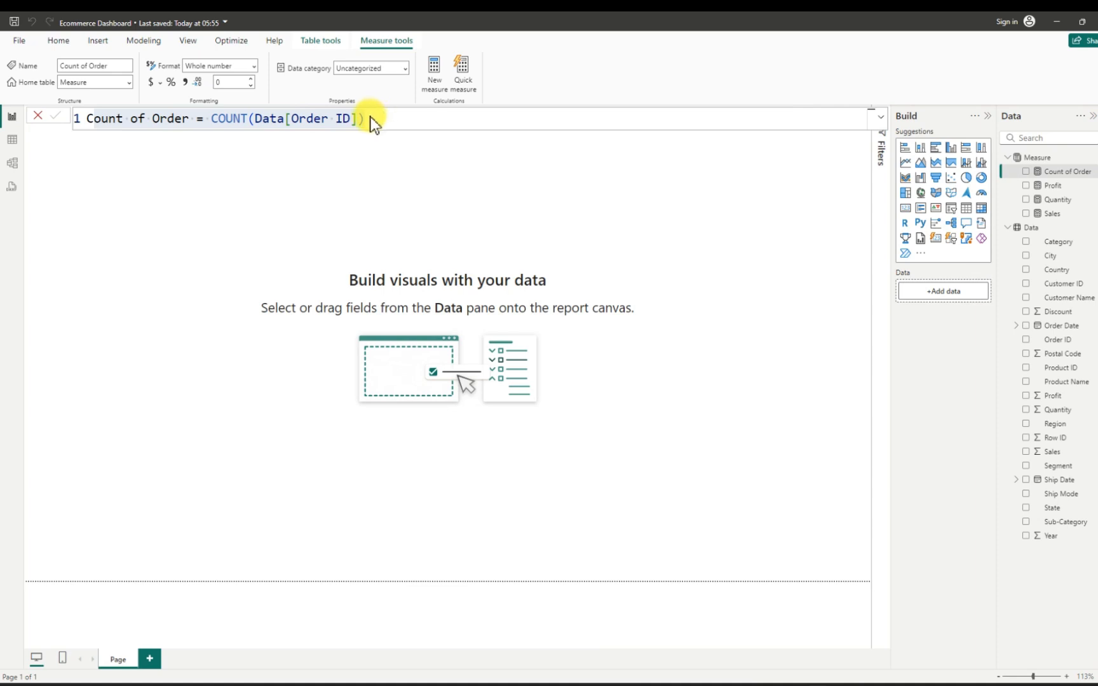
key(Return)
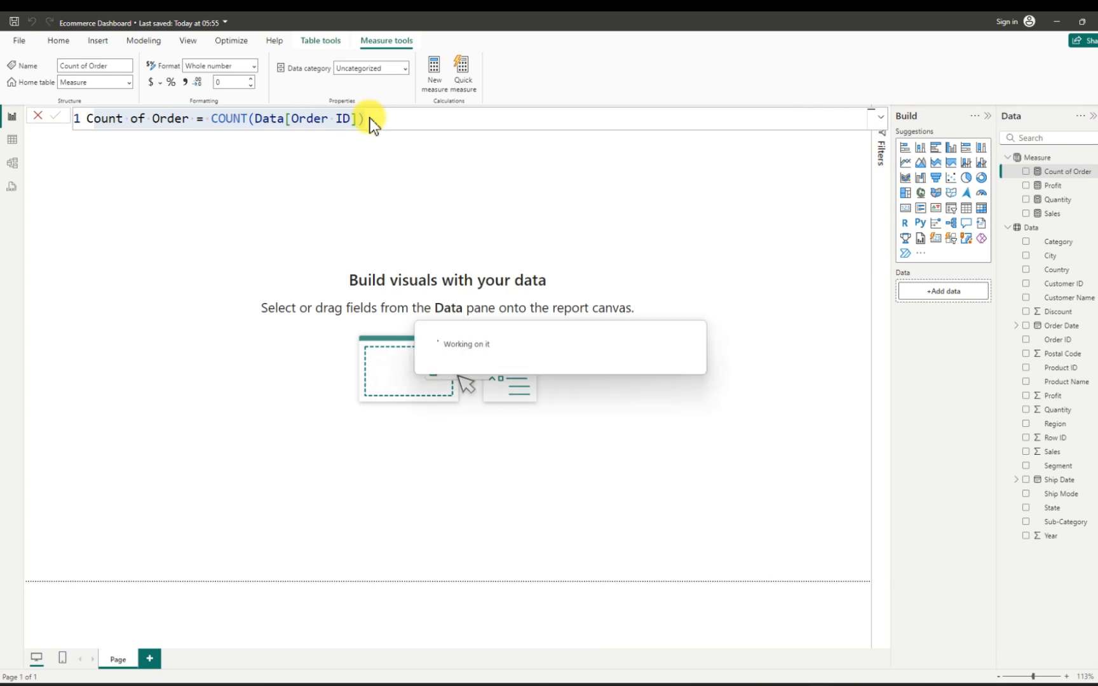
text(Profit = SUM(Data[Profit]))
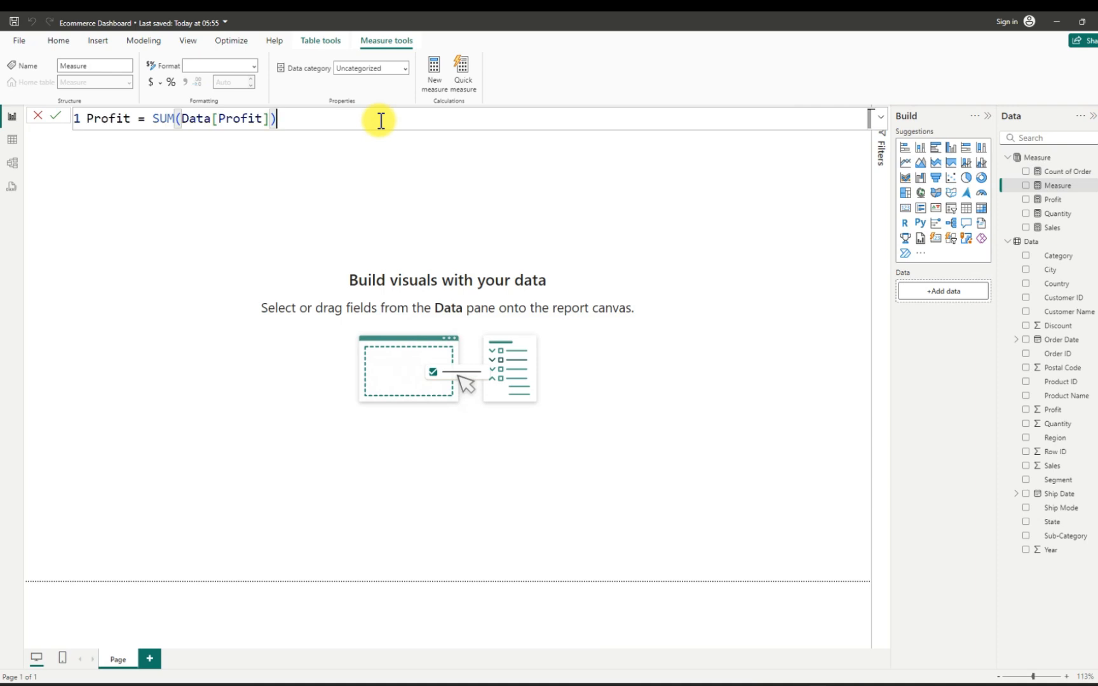
click(132, 118)
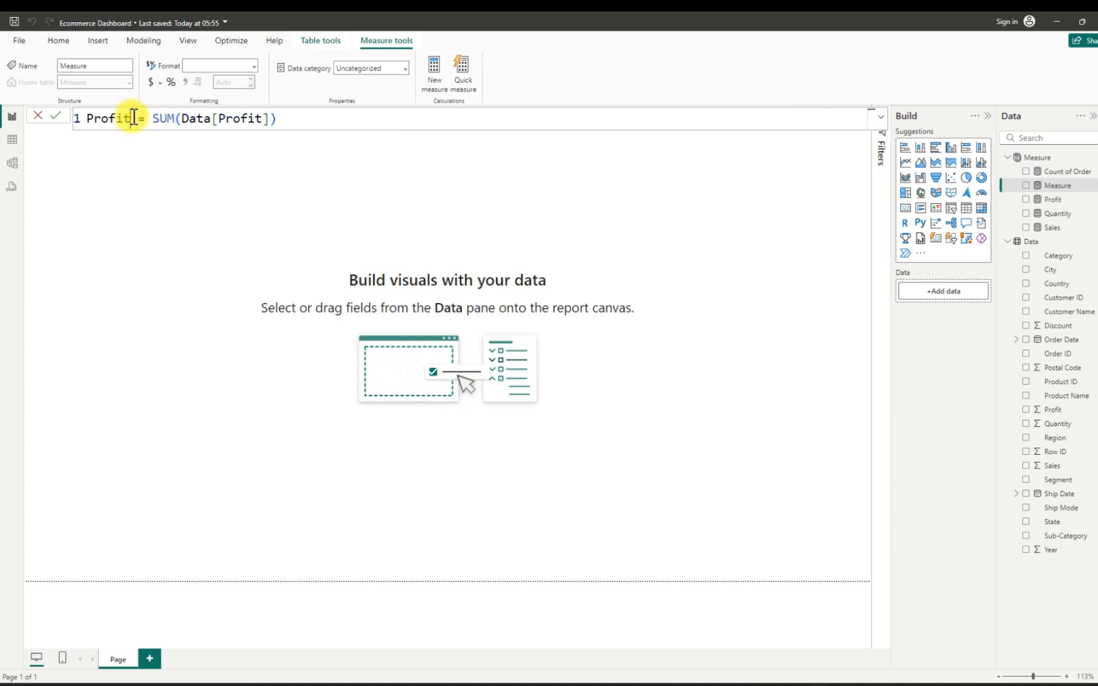
text(Marg)
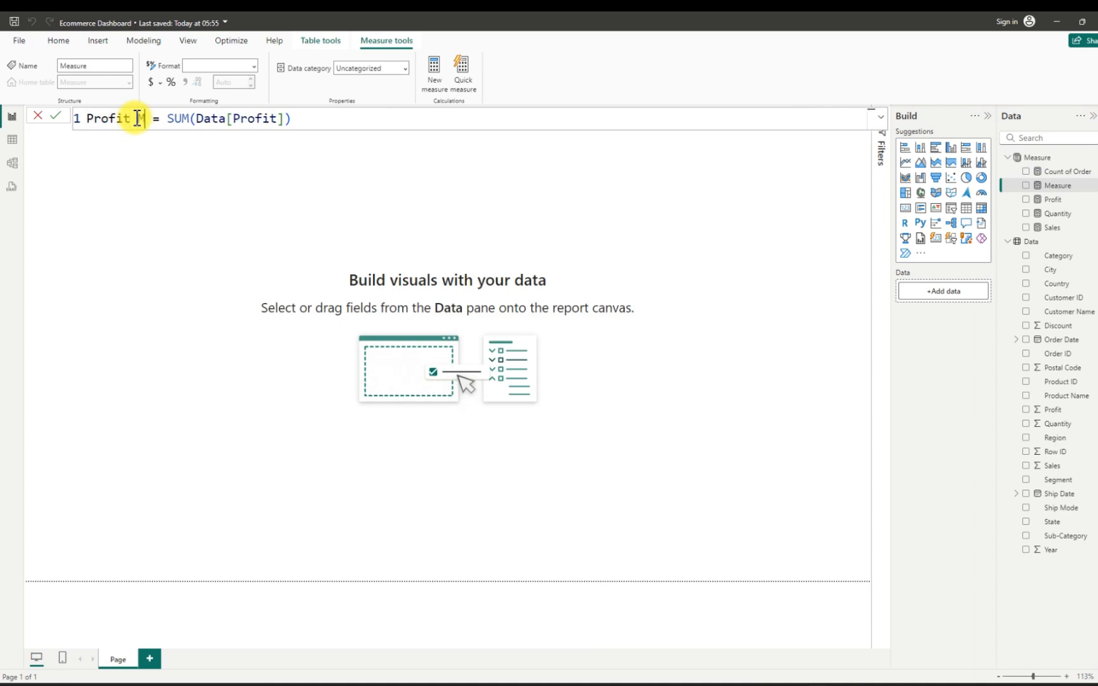
text(in)
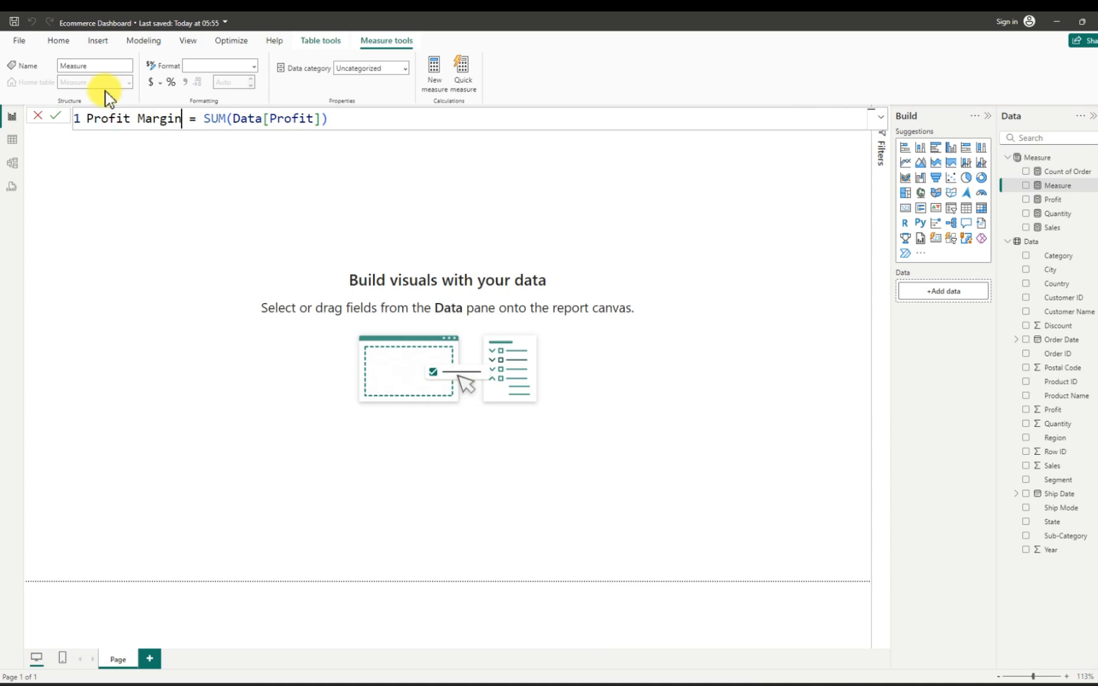
- Remove the SUM(Data[Profit]) expression from the Profit Margin formula
double_click(228, 117)
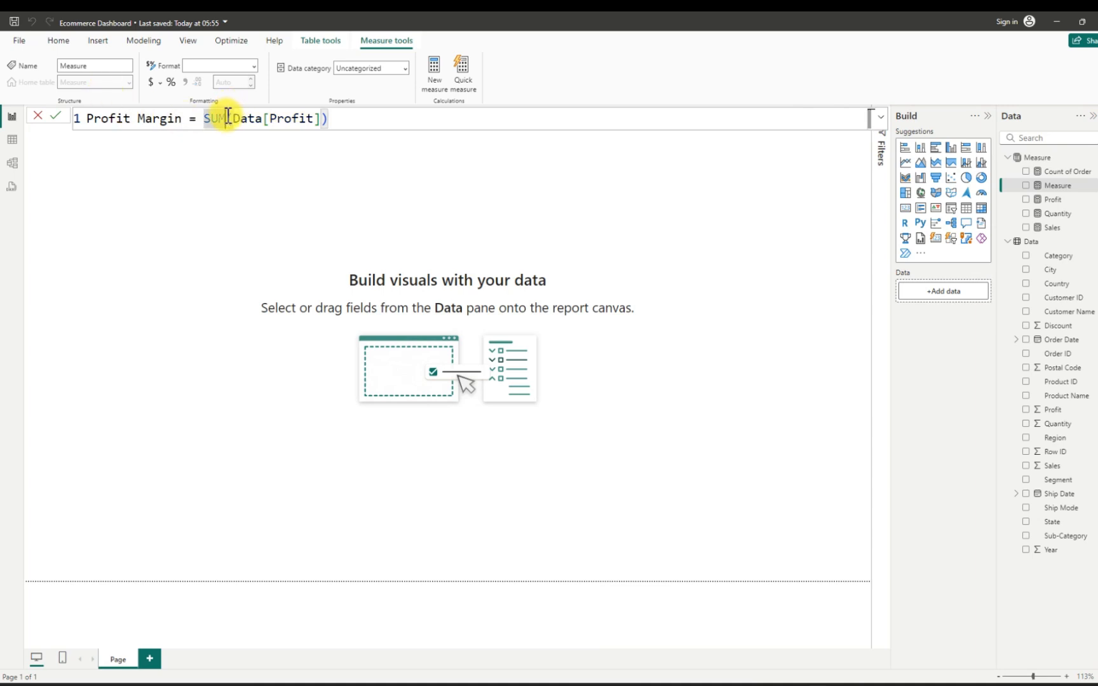
text(SU)
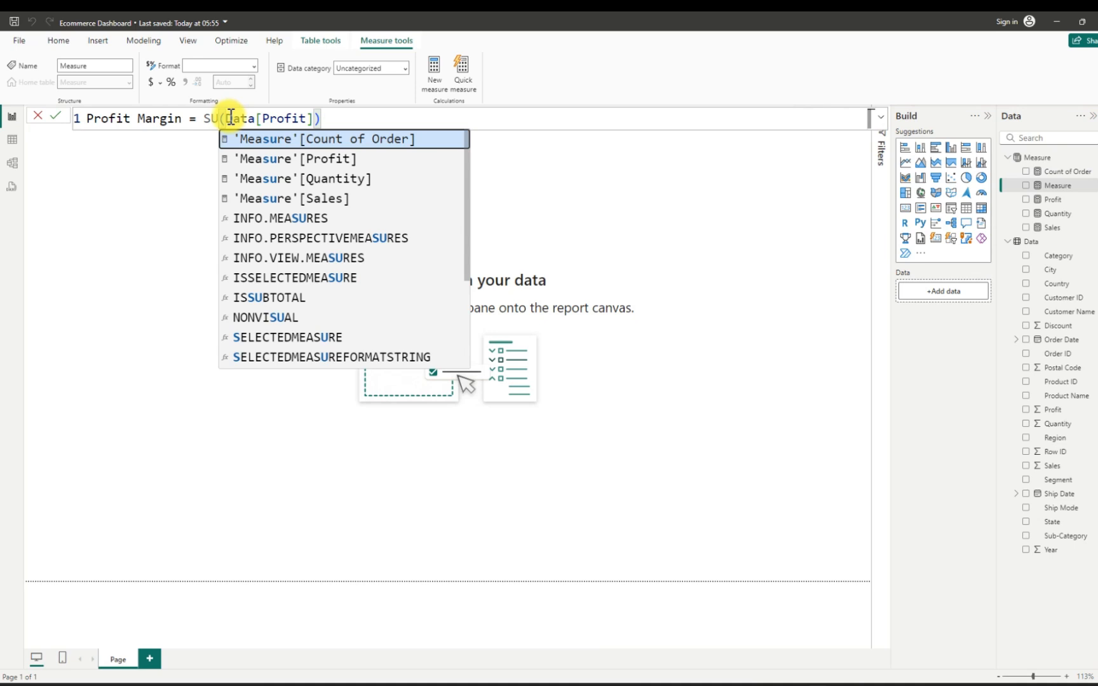
key(BackSpace)
key(BackSpace)
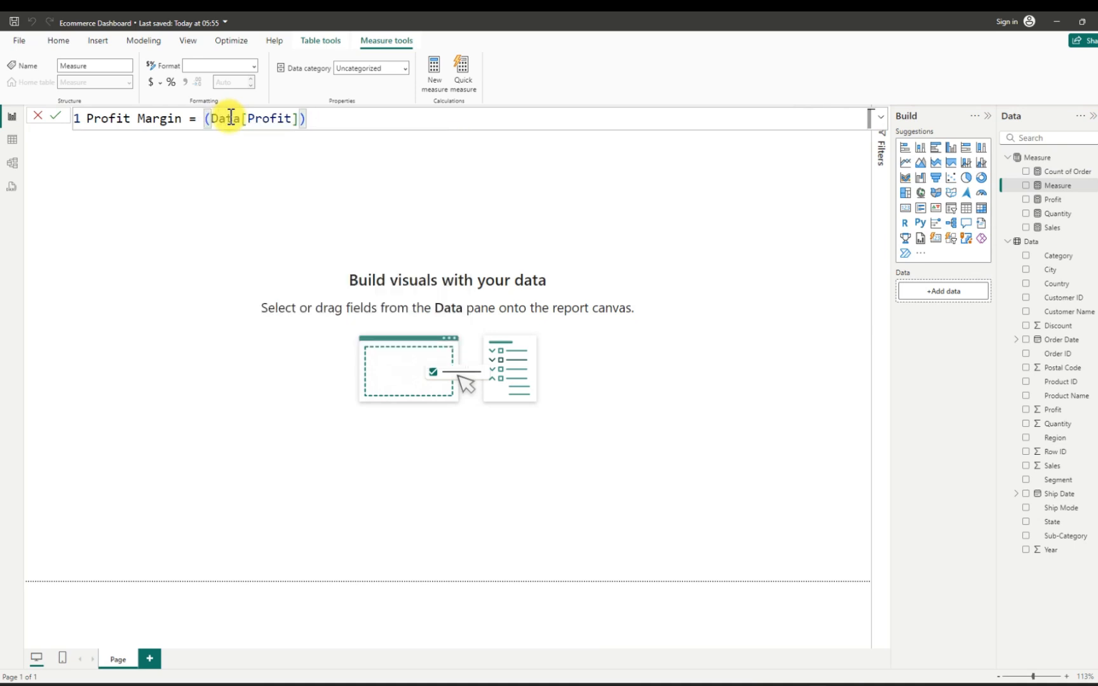
drag(307, 114, 212, 121)
key(BackSpace)
key(BackSpace)
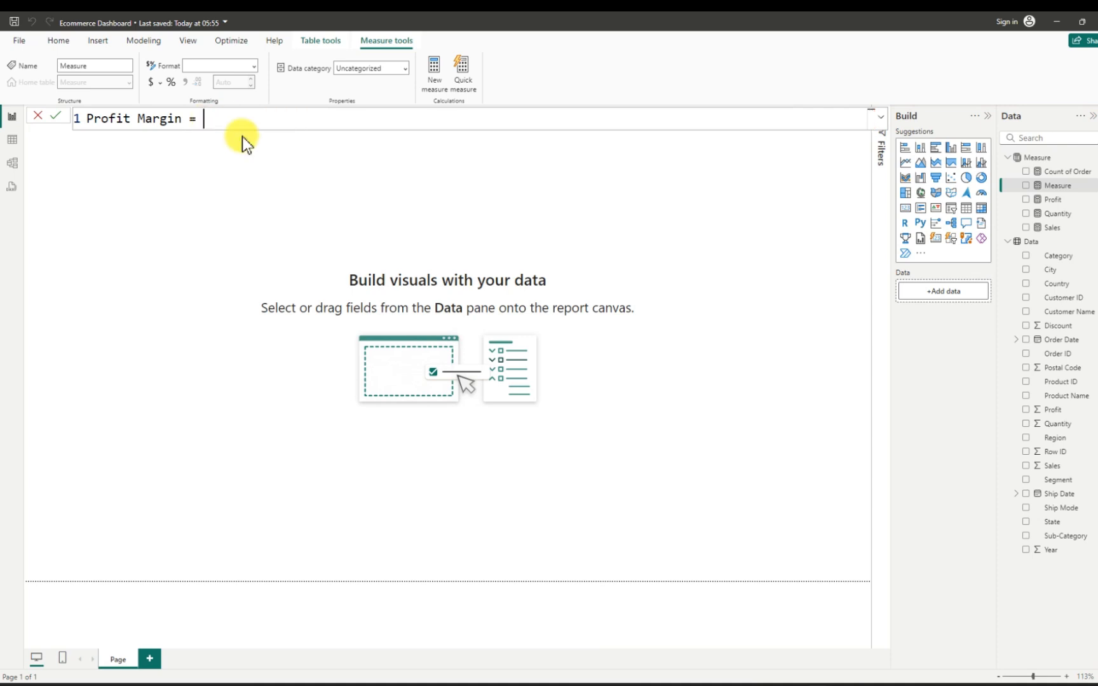
- Define the Profit Margin measure as [Profit]/[Sales], commit it and format it as a percentage
text(prof)
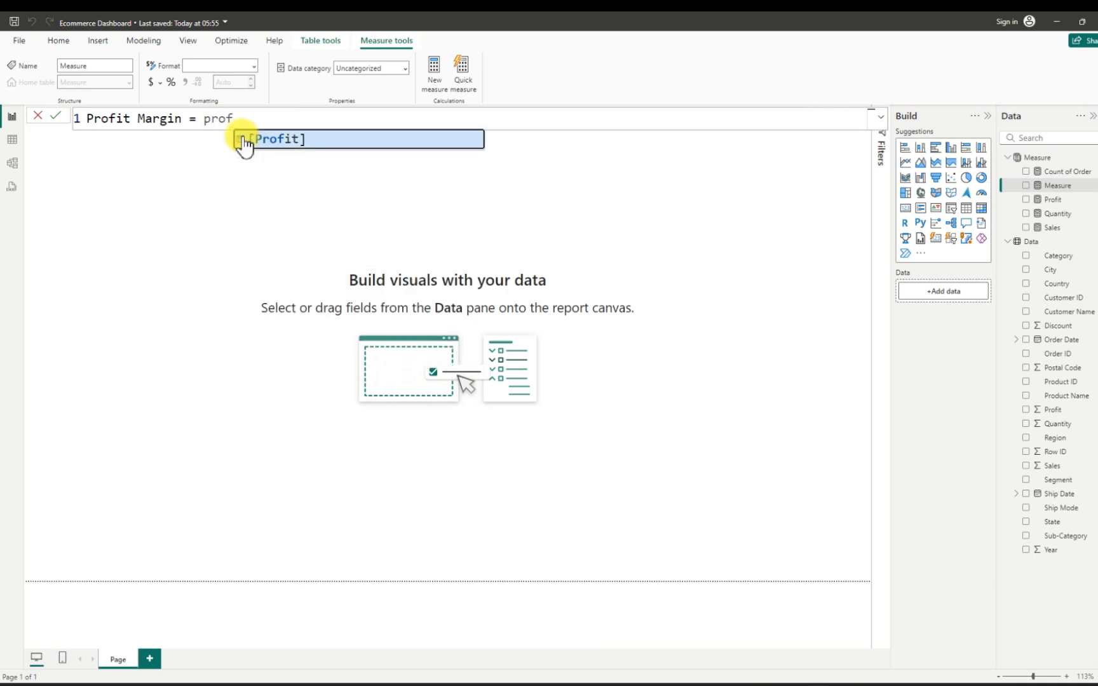
key(Tab)
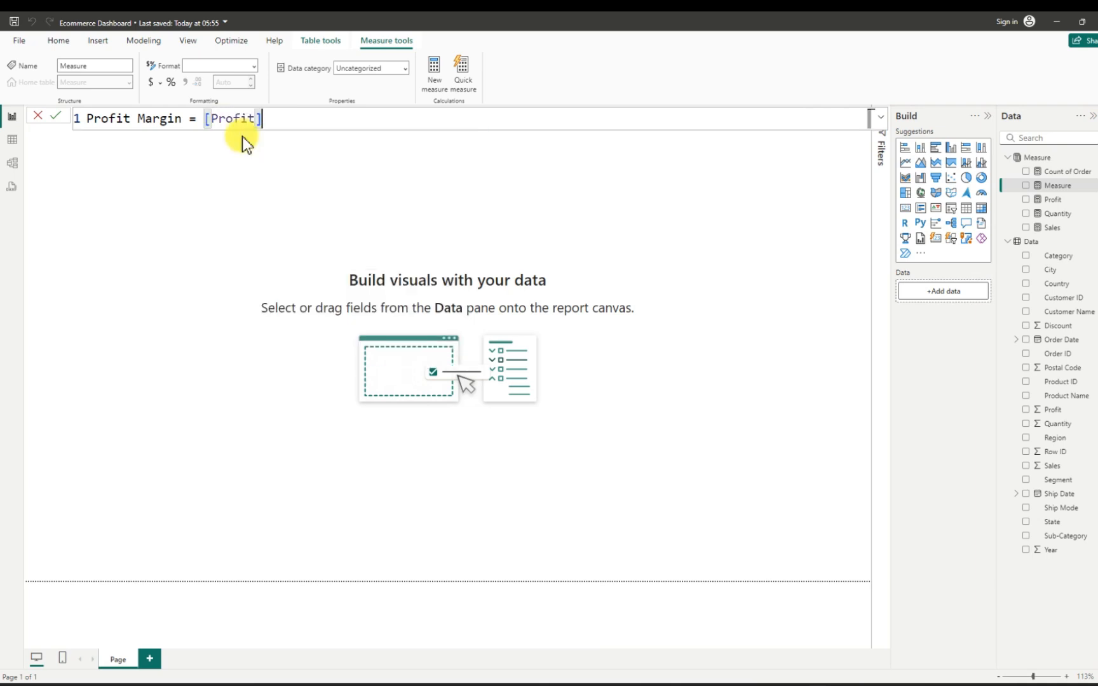
text(/sales)
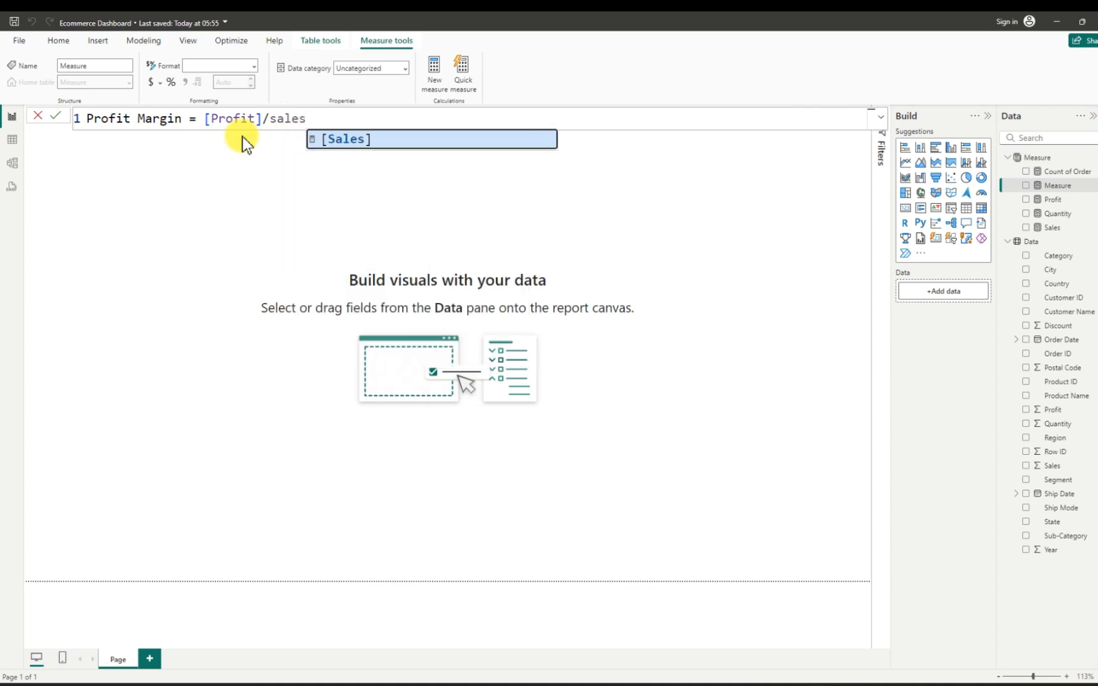
key(Tab)
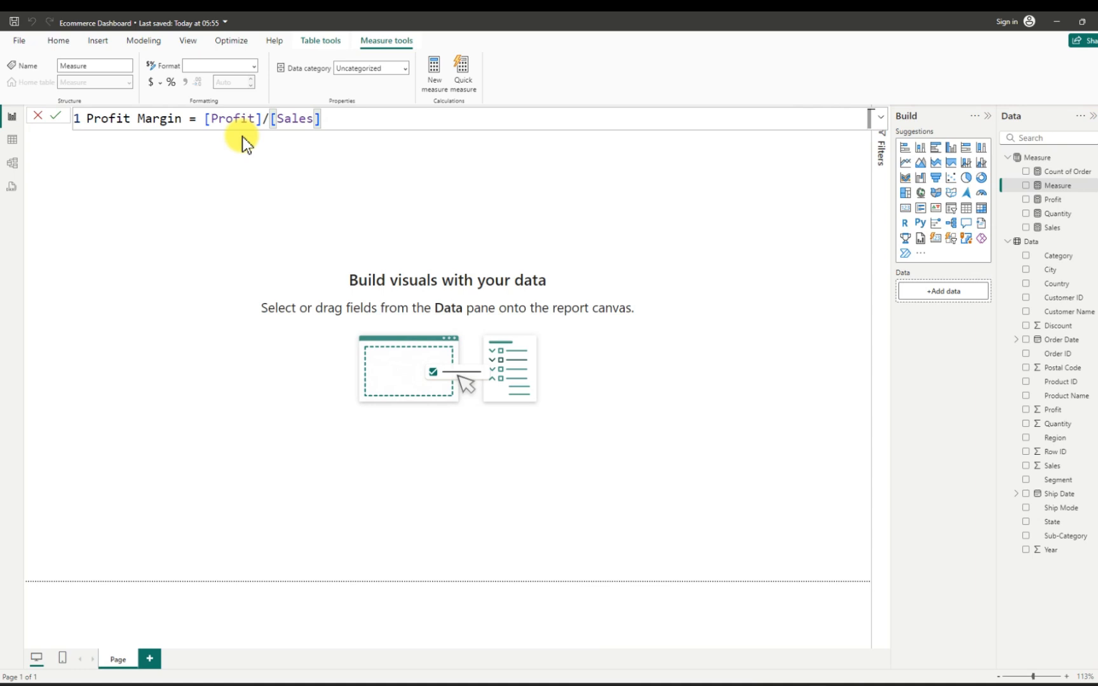
key(Return)
key(Return)
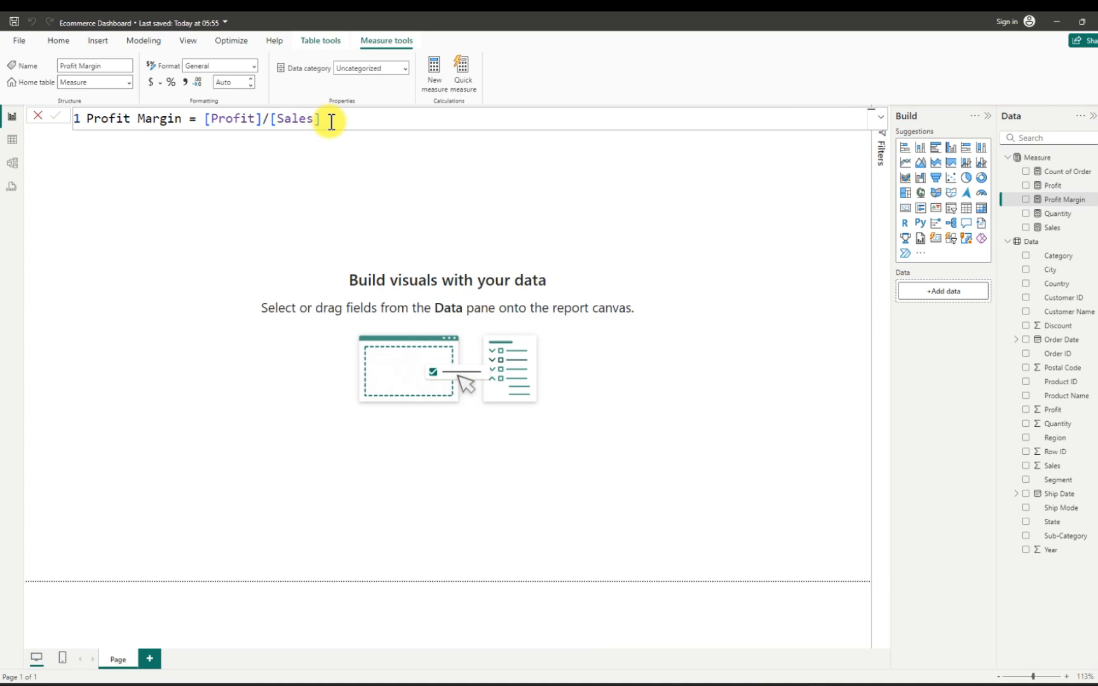
click(172, 83)
- Add a card visual to the blank report page, shrink it and fill it with the Sales measure
click(309, 178)
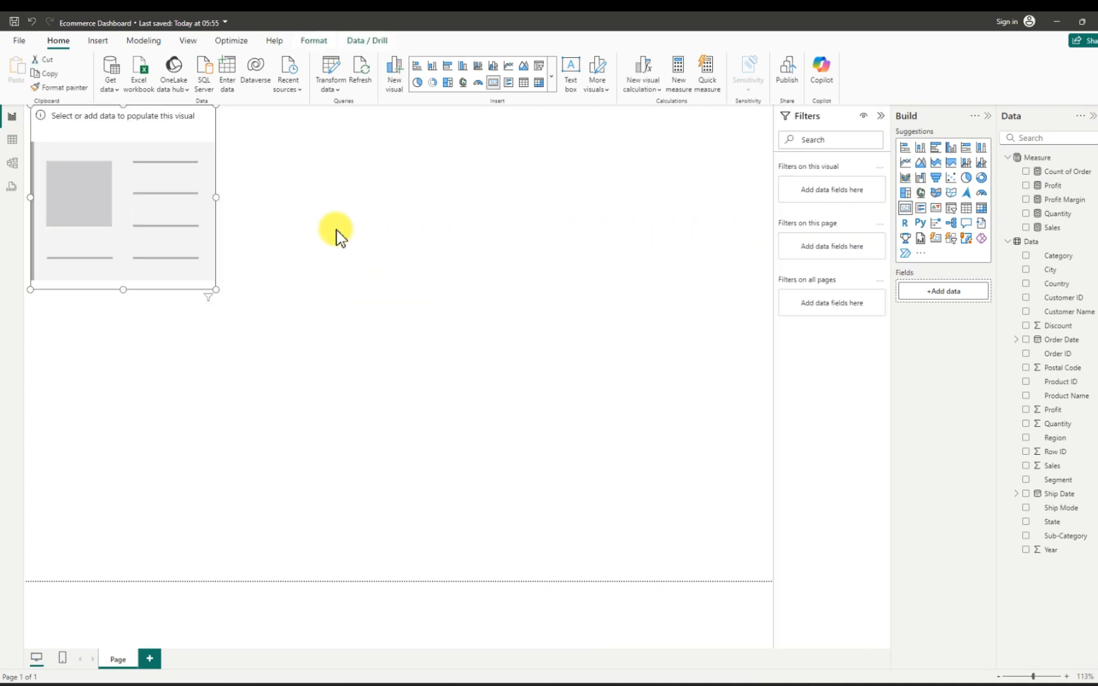
drag(168, 210, 175, 223)
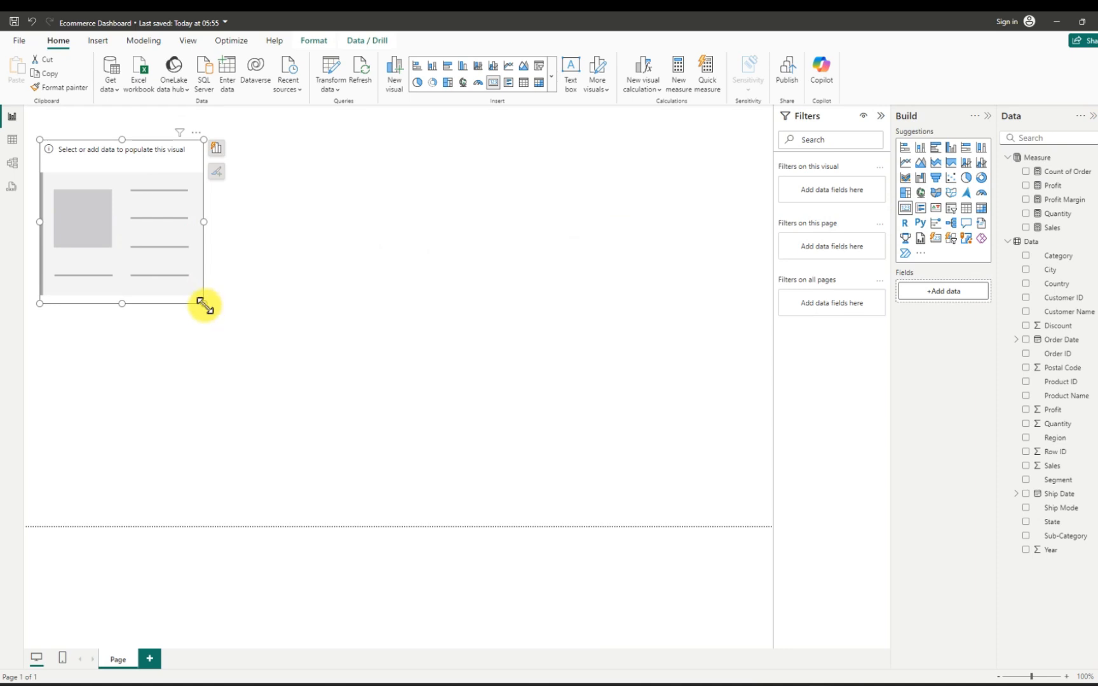
drag(203, 303, 130, 206)
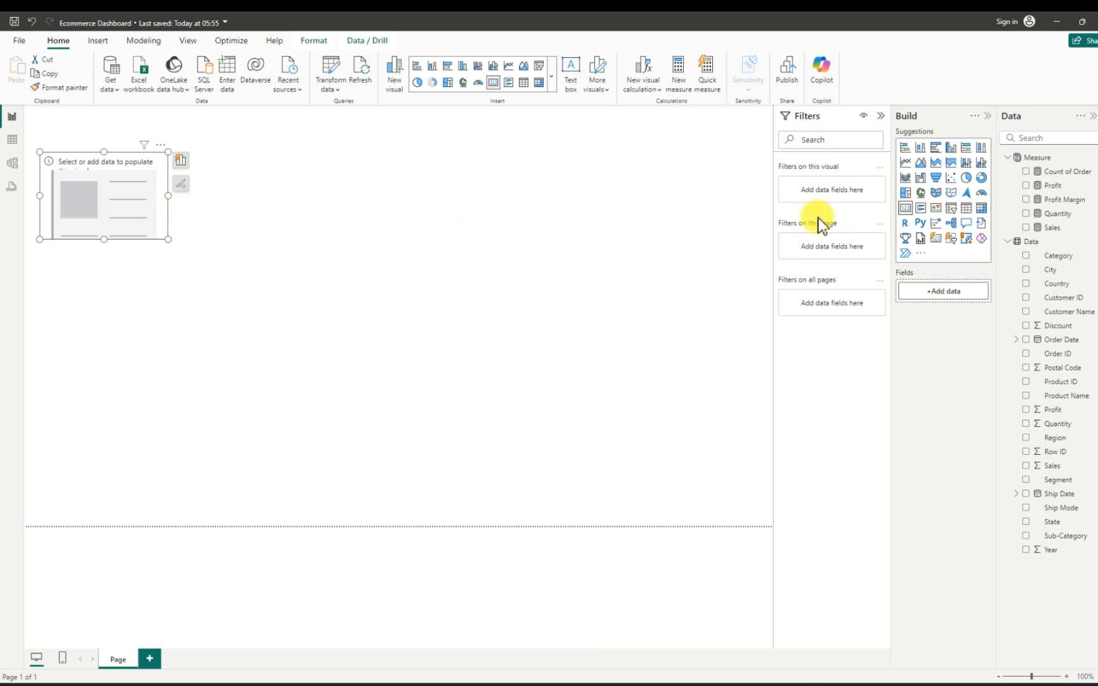
click(1025, 228)
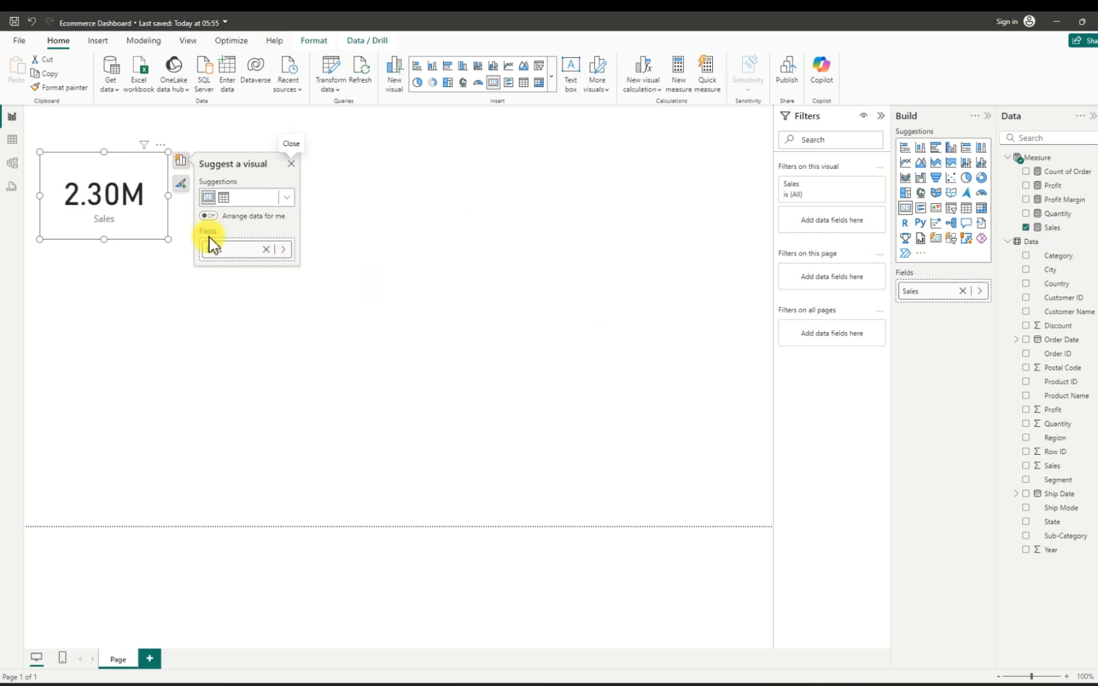
- Shrink the Sales card to about 167 wide by 107 high and place it near the page's upper-left corner
click(170, 198)
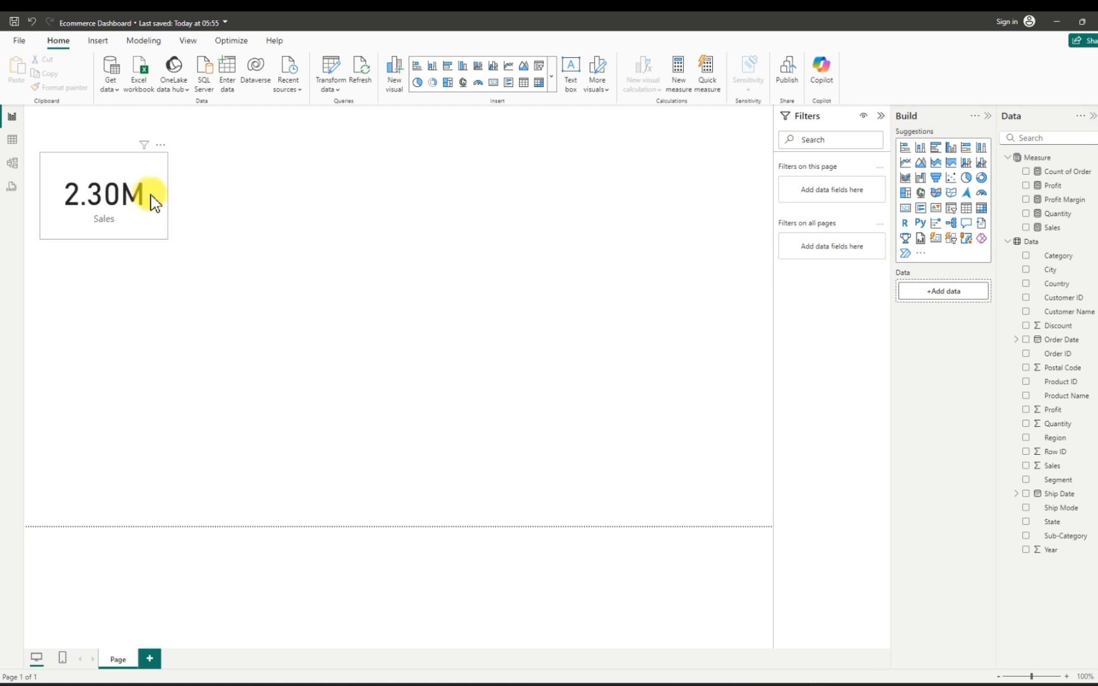
click(152, 196)
drag(169, 239, 146, 208)
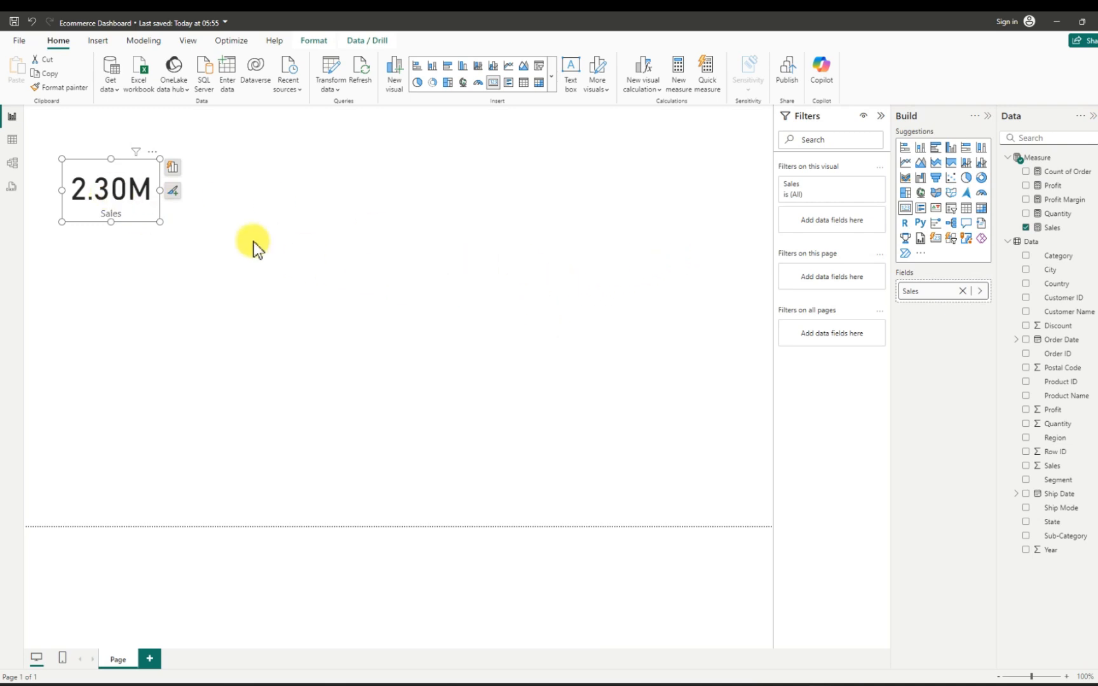
- Turn off the Sales card's background and turn on its visual border and shadow
click(153, 157)
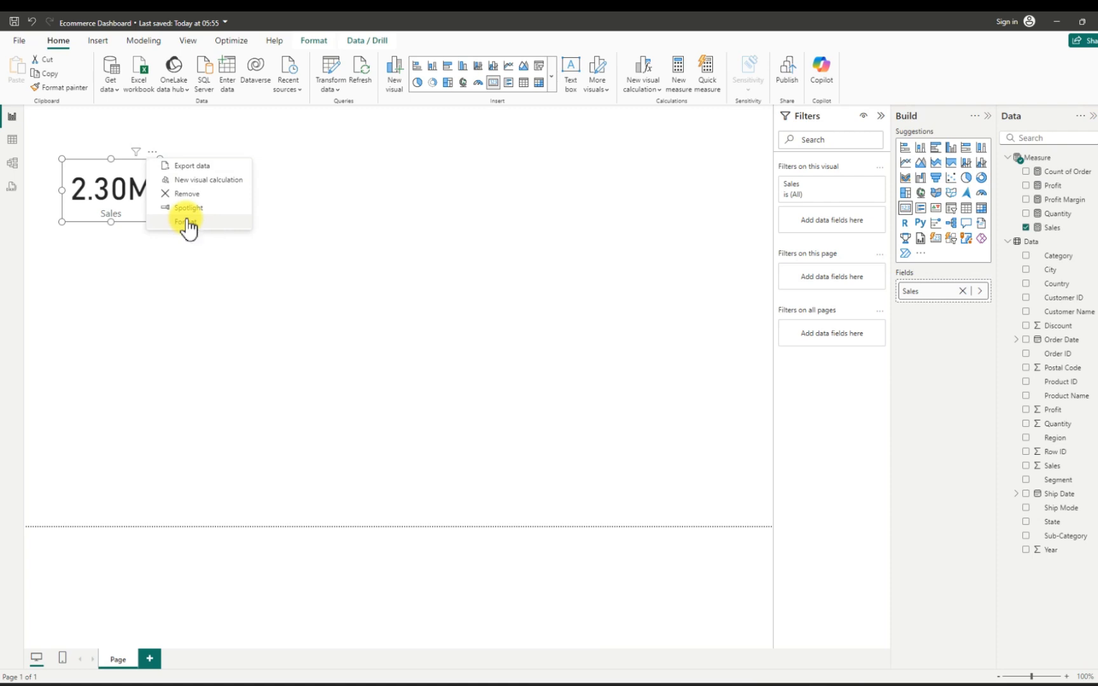
click(529, 245)
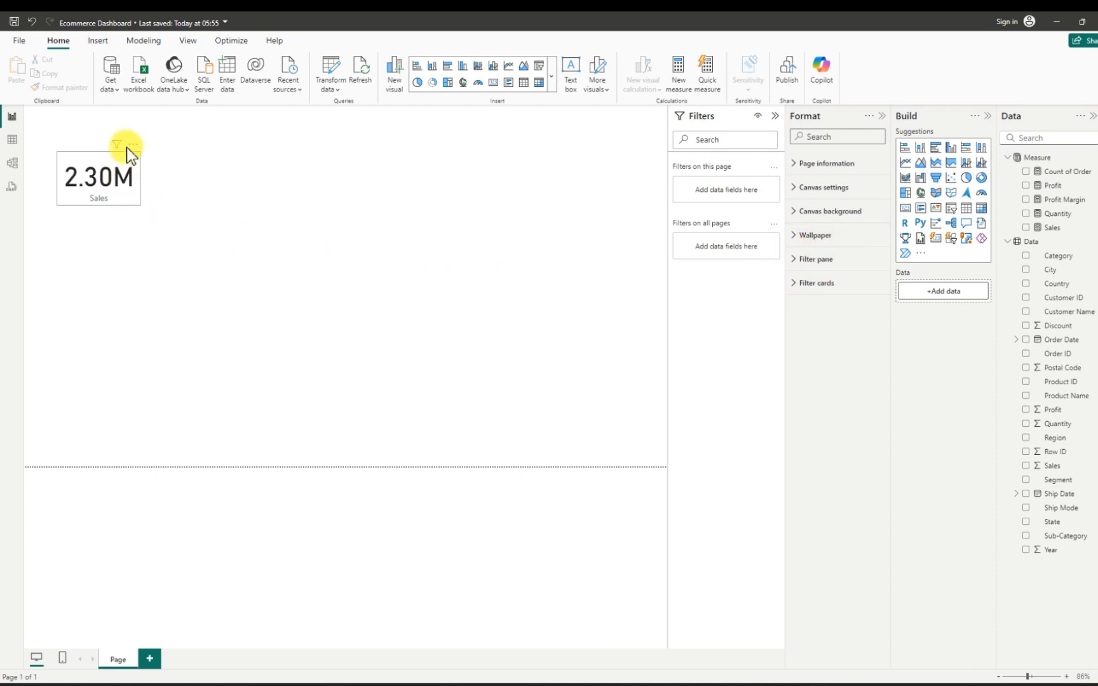
click(130, 151)
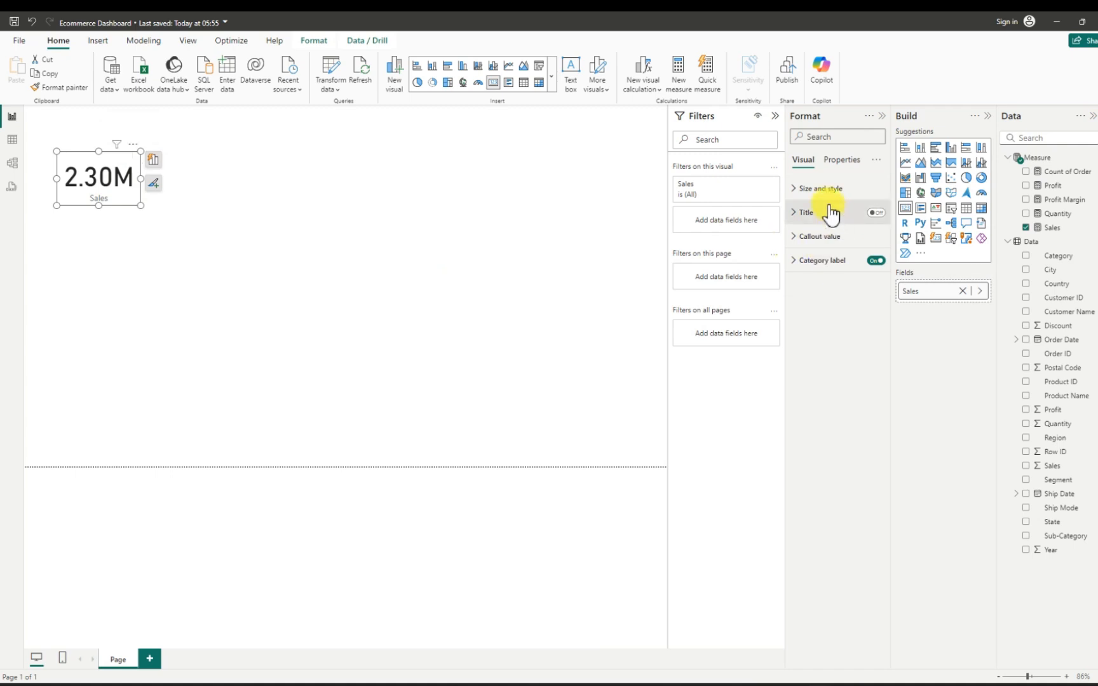
click(796, 190)
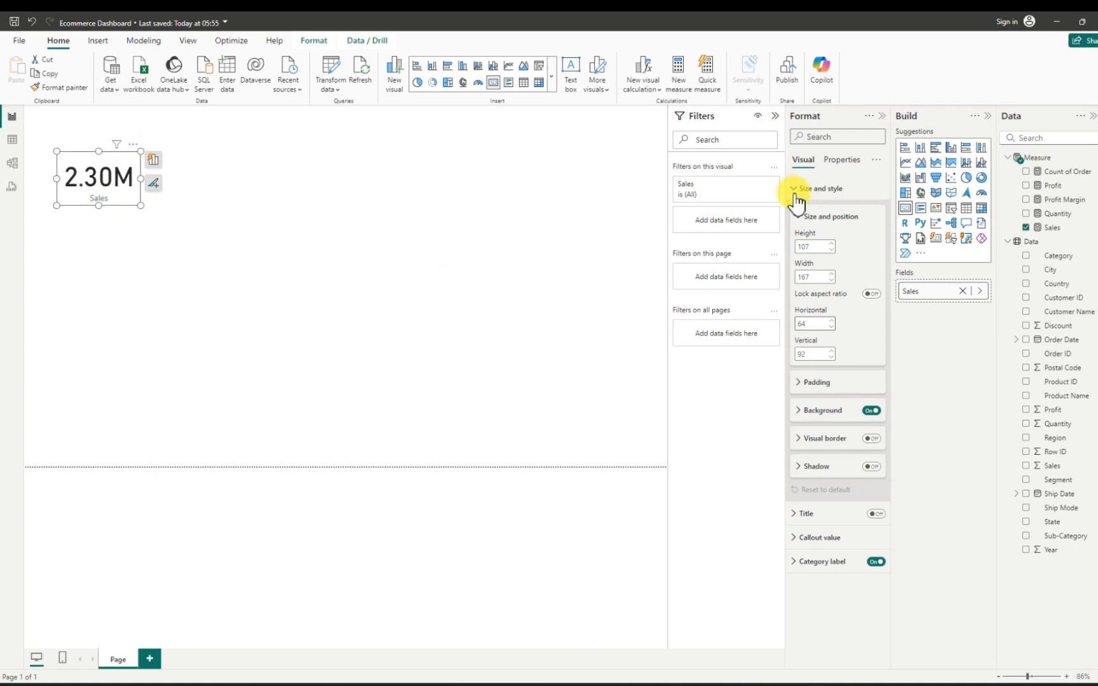
click(872, 411)
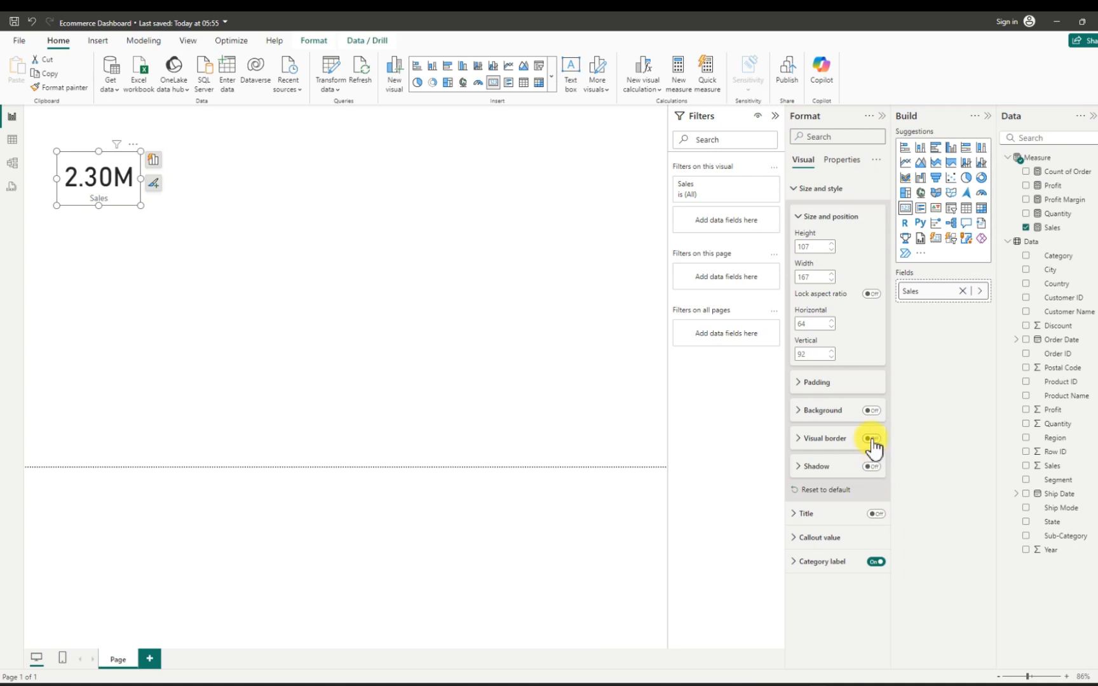
click(871, 438)
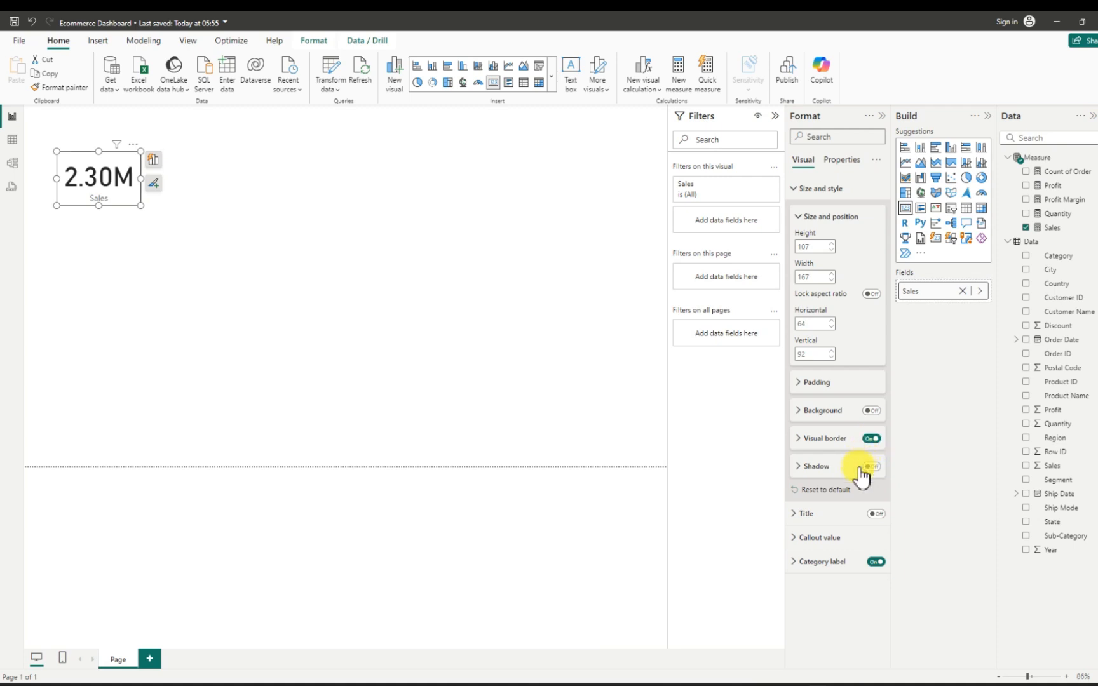
click(871, 466)
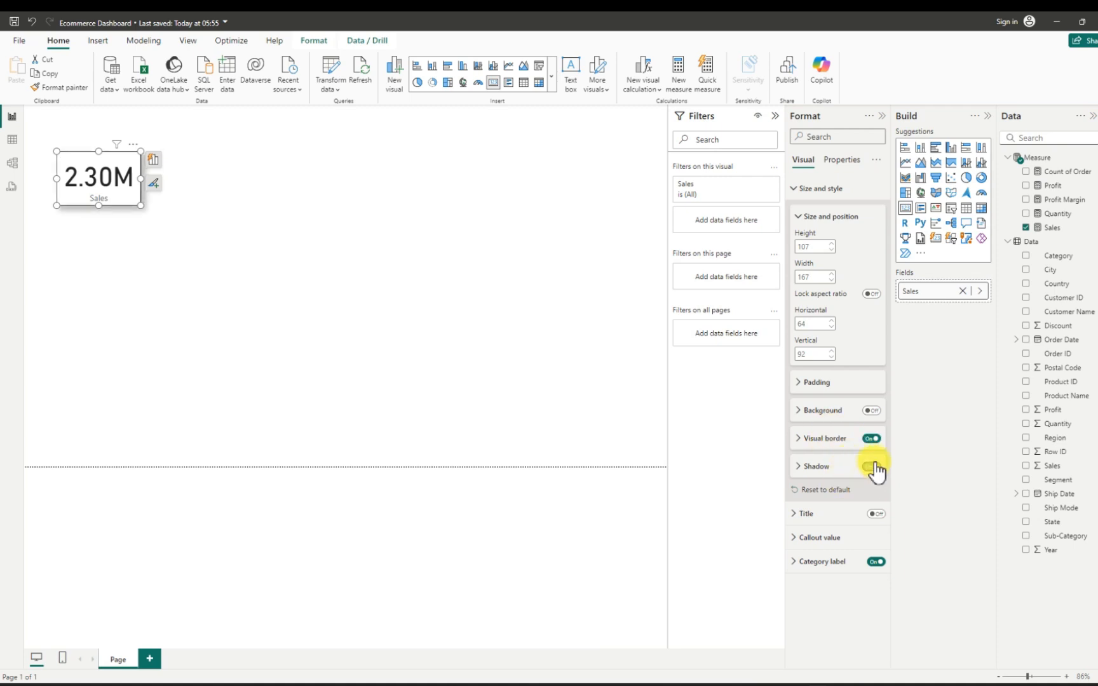
- Set the position of the Sales card's shadow to Custom
click(798, 467)
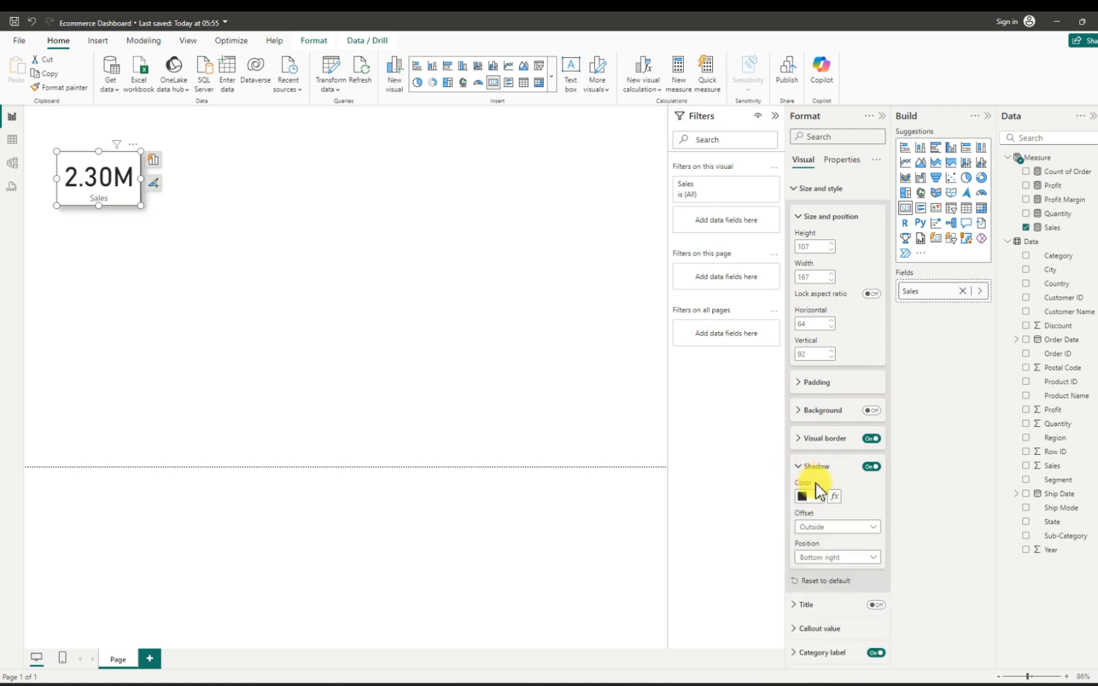
click(839, 559)
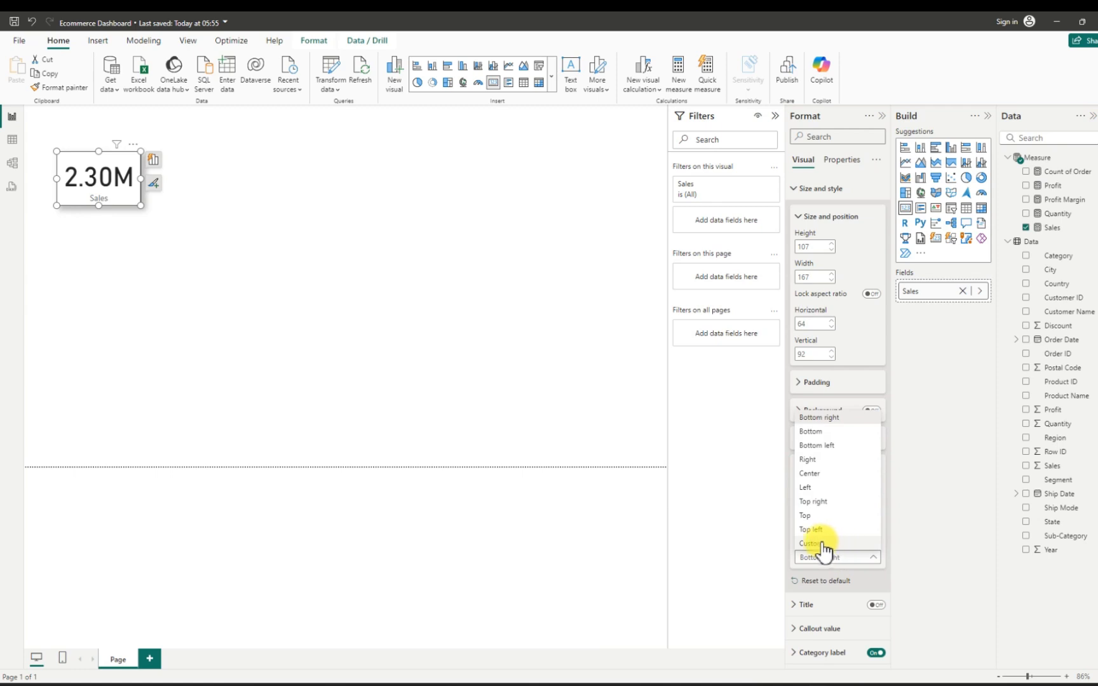
click(823, 556)
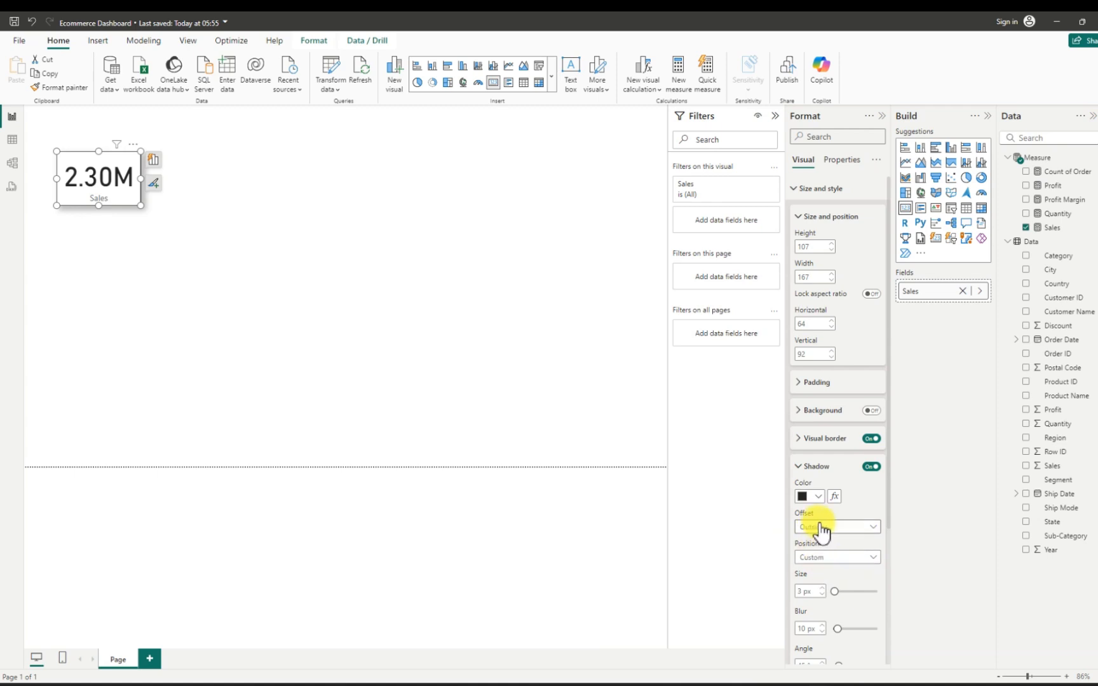
- Set the color of the Sales card's callout value to black
scroll(832, 536, down, 3)
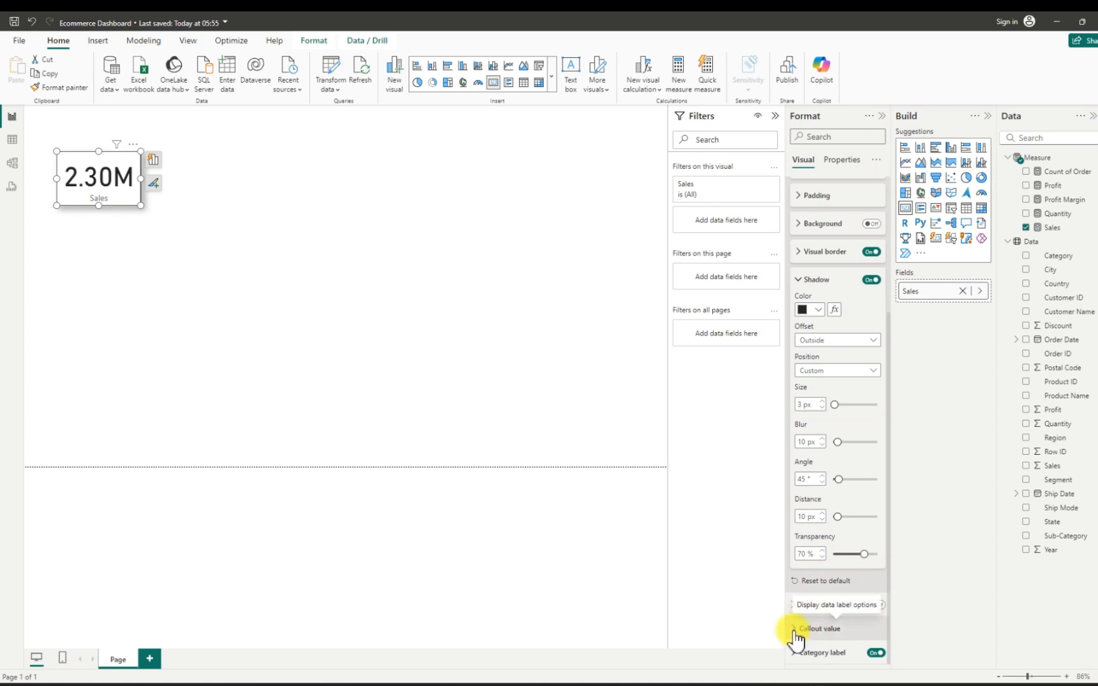
click(796, 632)
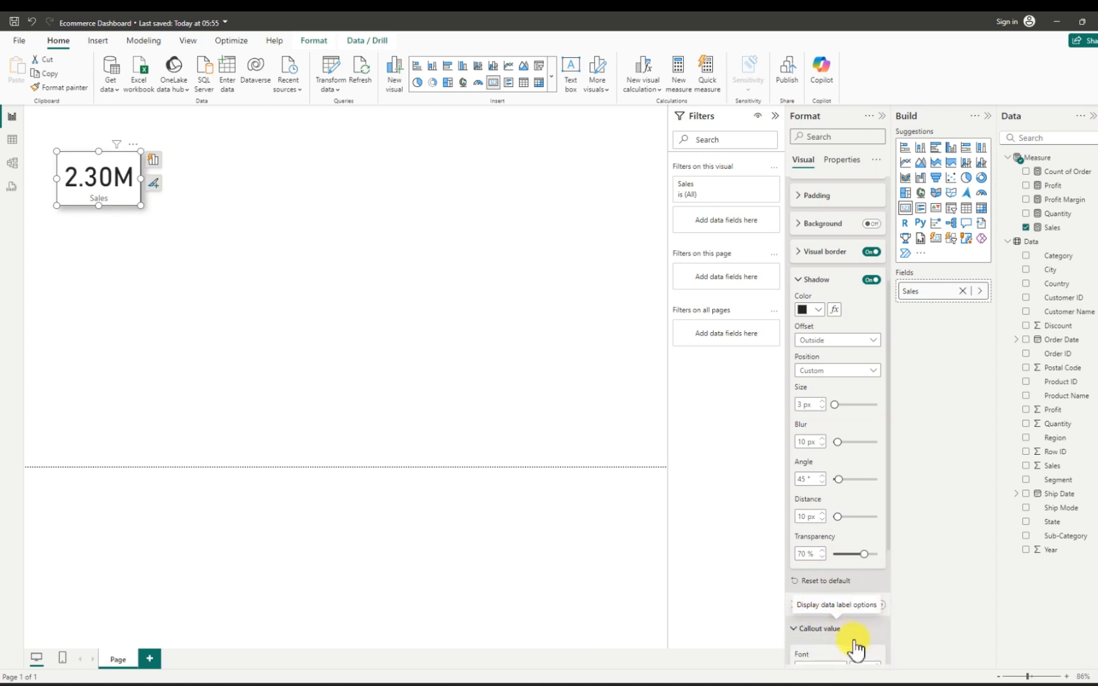
scroll(851, 635, down, 5)
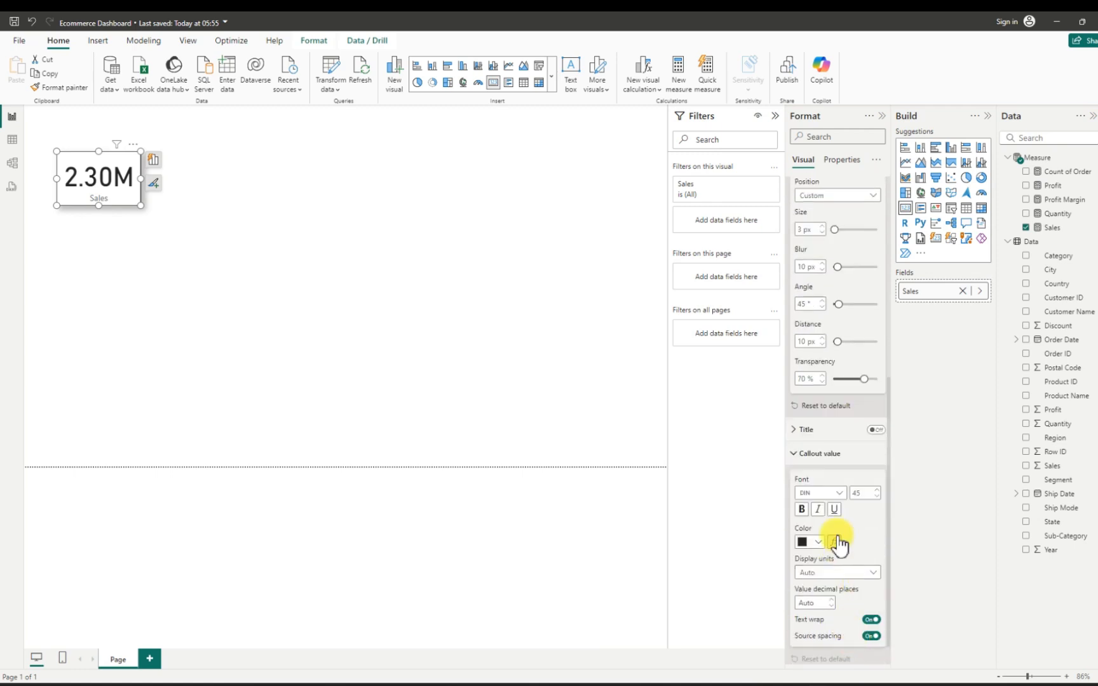
scroll(838, 572, down, 1)
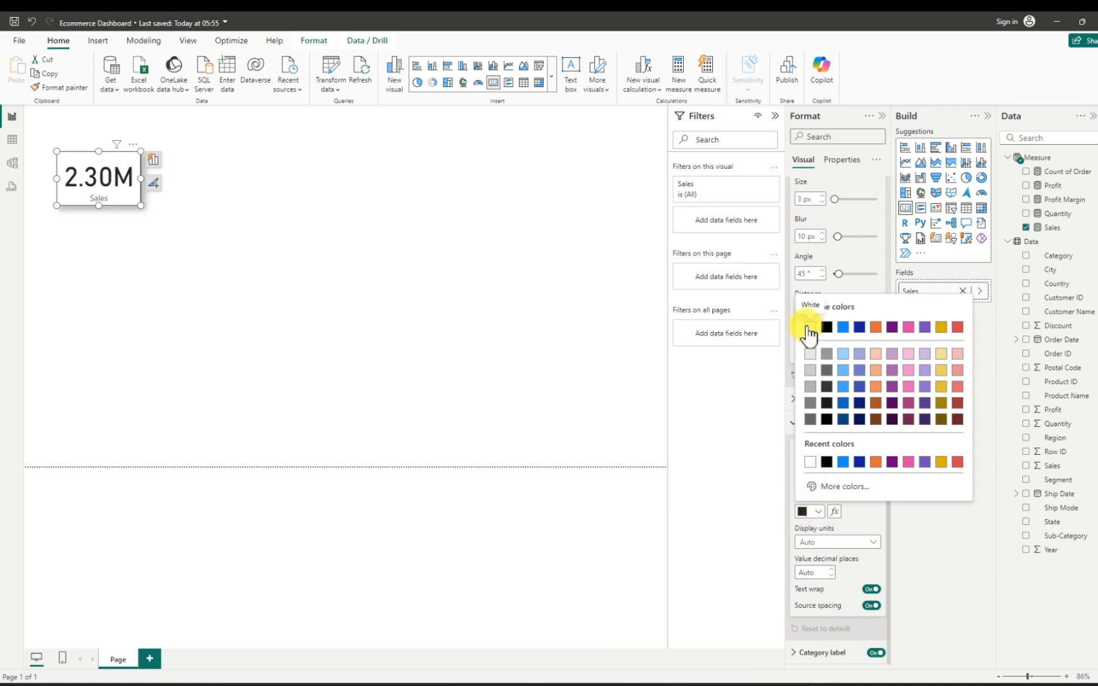
click(809, 328)
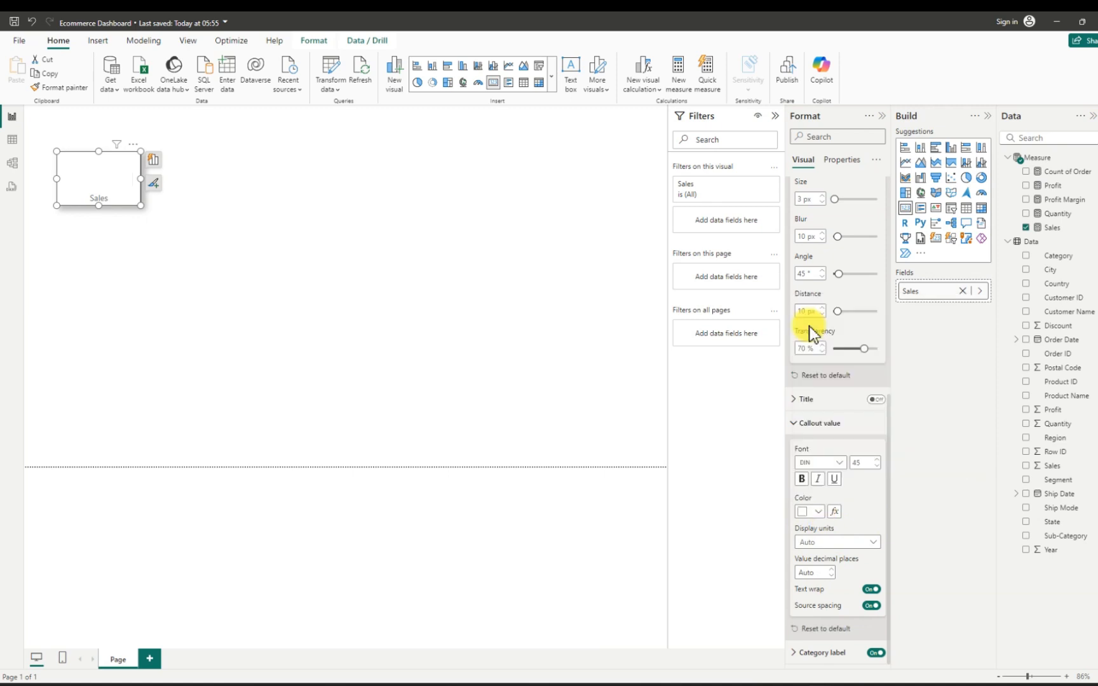
click(818, 512)
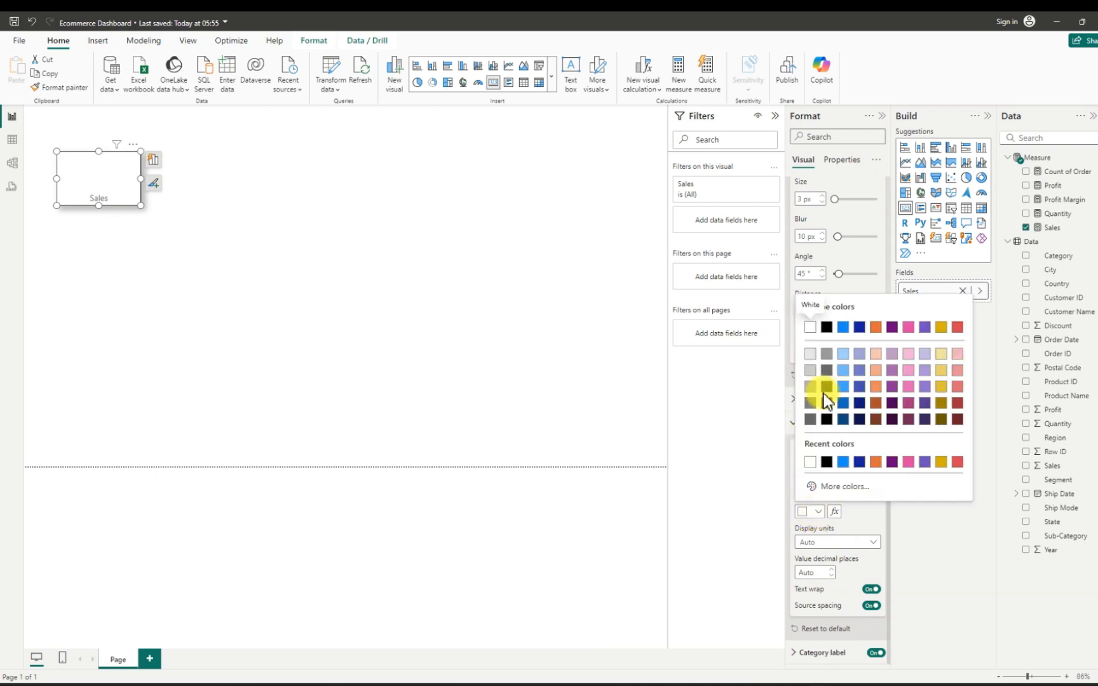
click(31, 24)
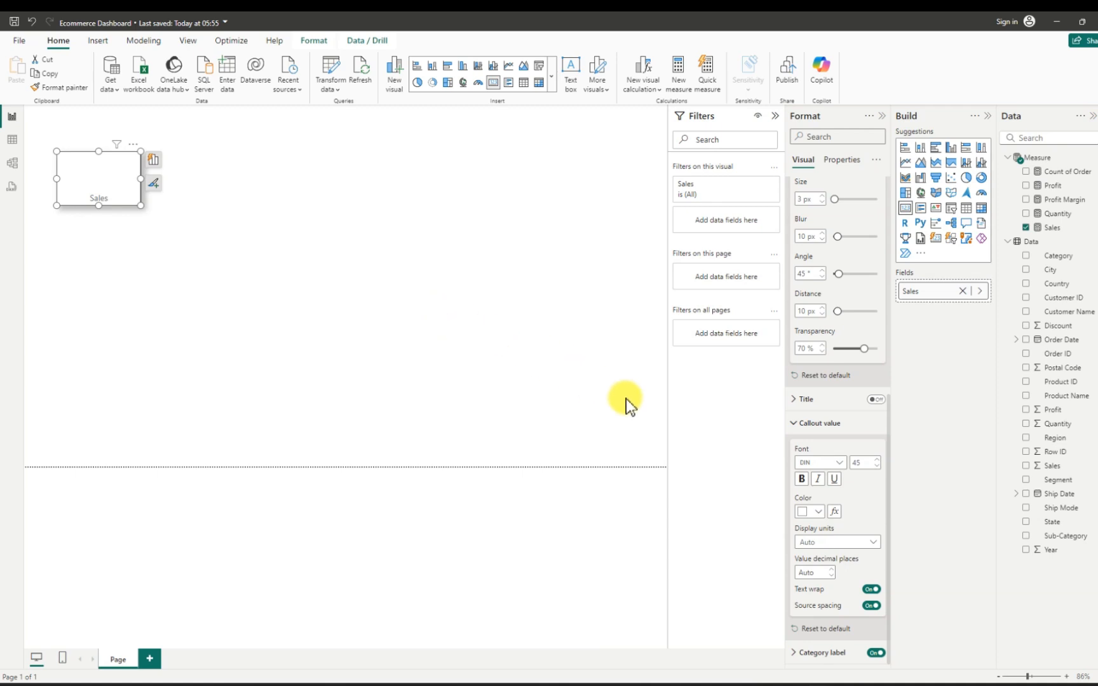
click(819, 512)
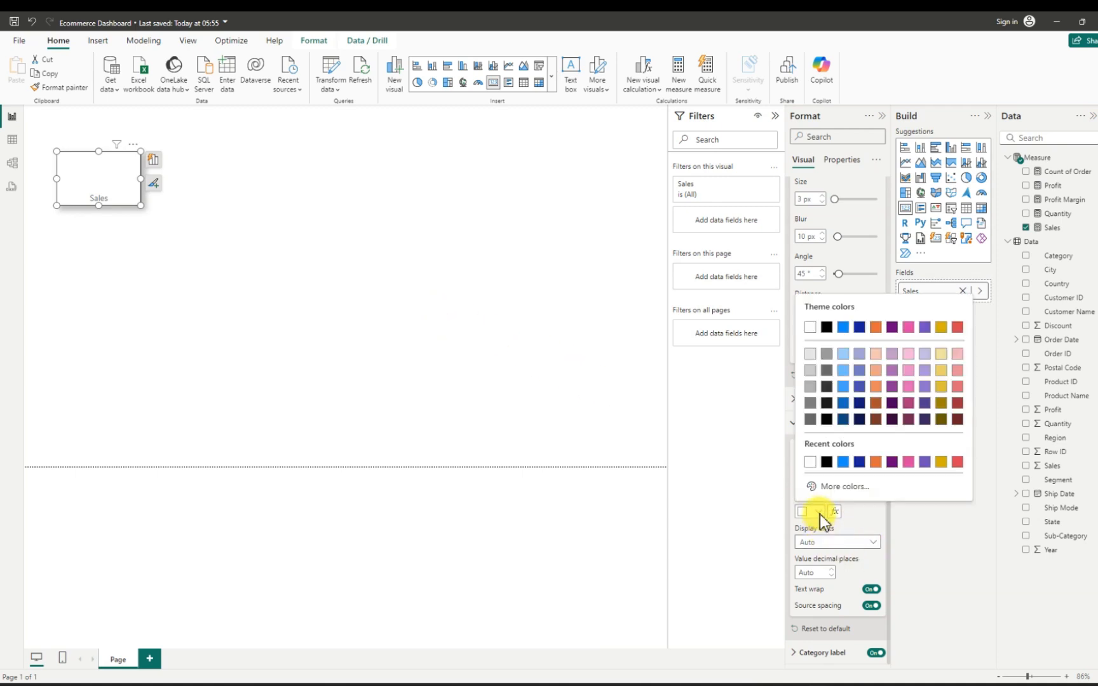
click(825, 462)
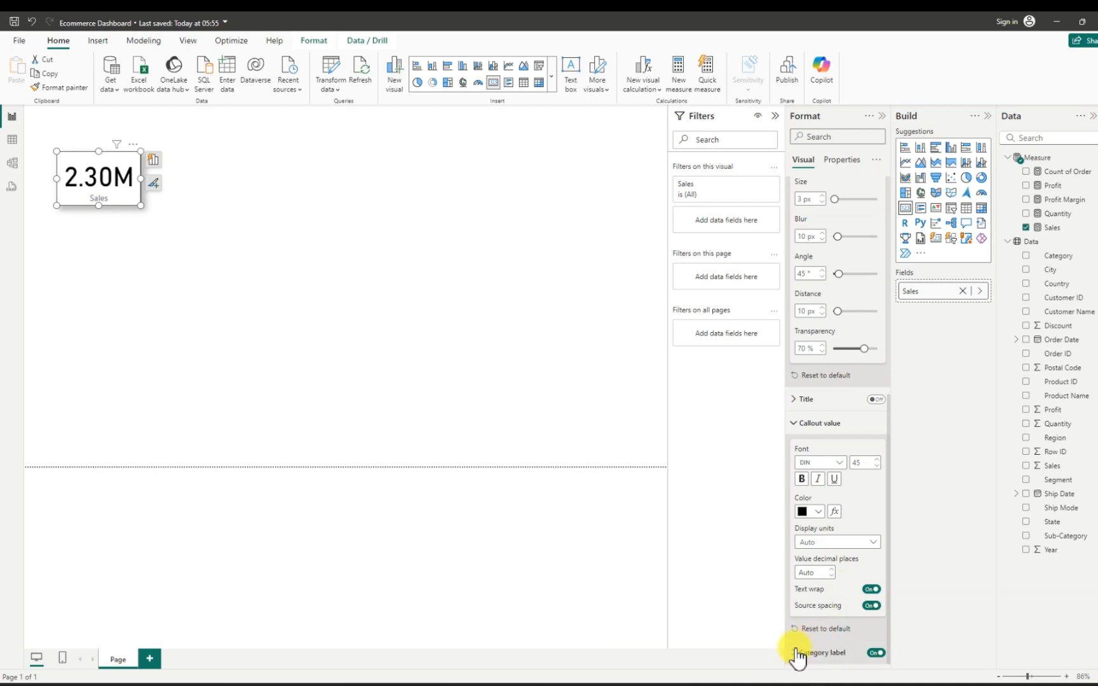
- Turn off the Sales card's category label and turn on a horizontally centred title reading "Sales"
click(875, 653)
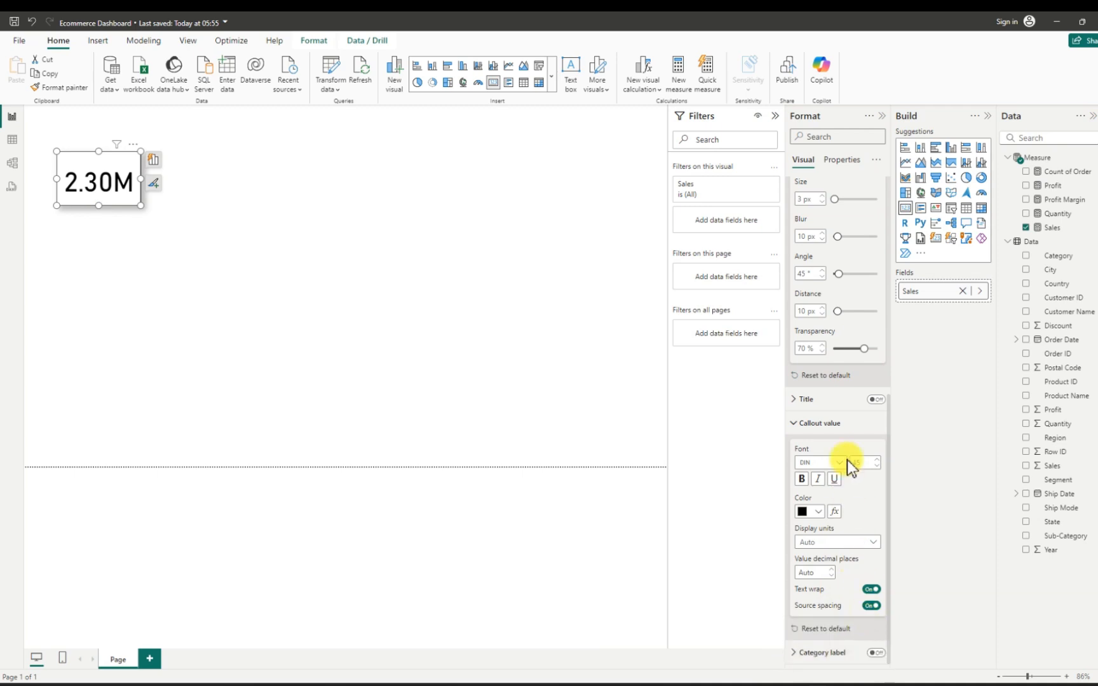
click(876, 400)
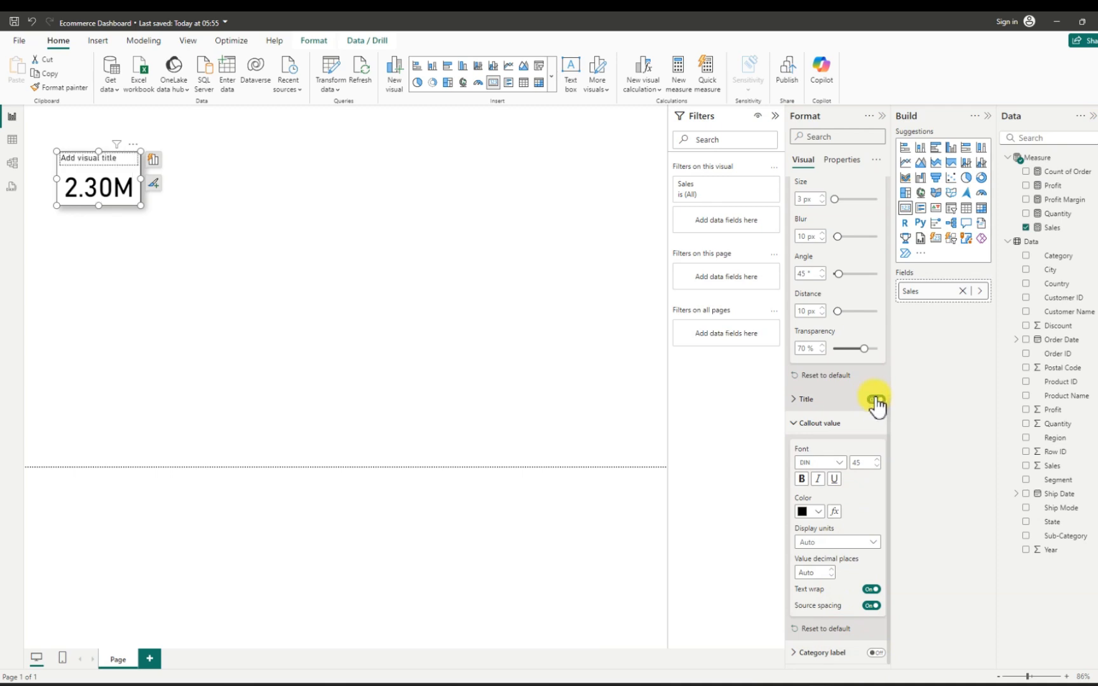
click(796, 403)
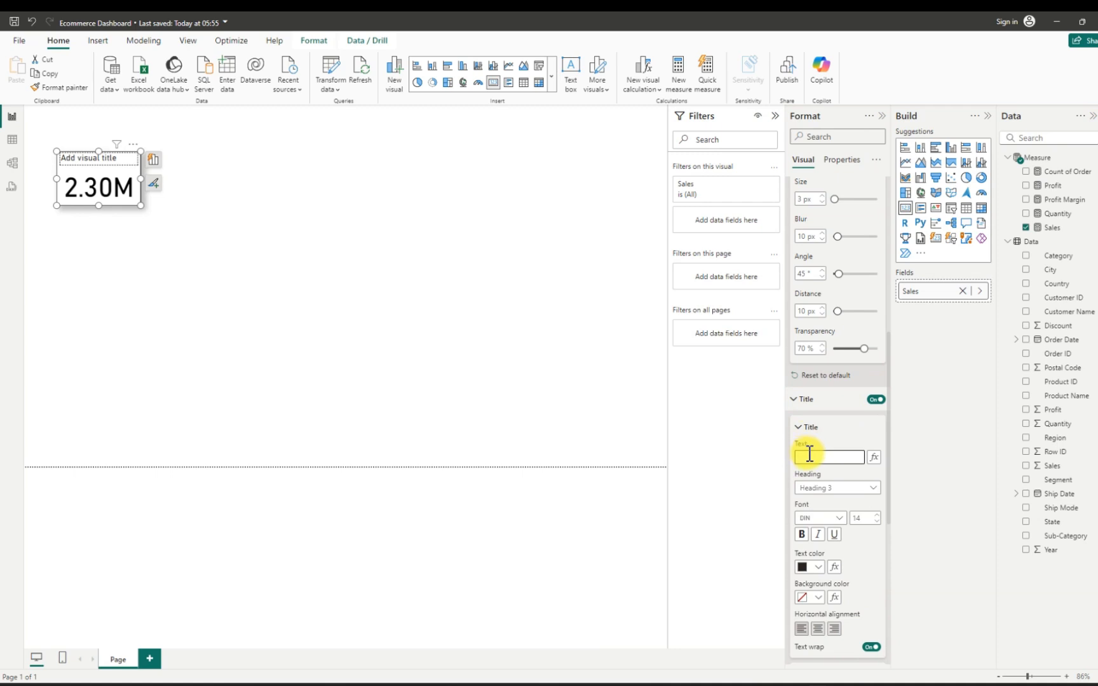
text(Sales)
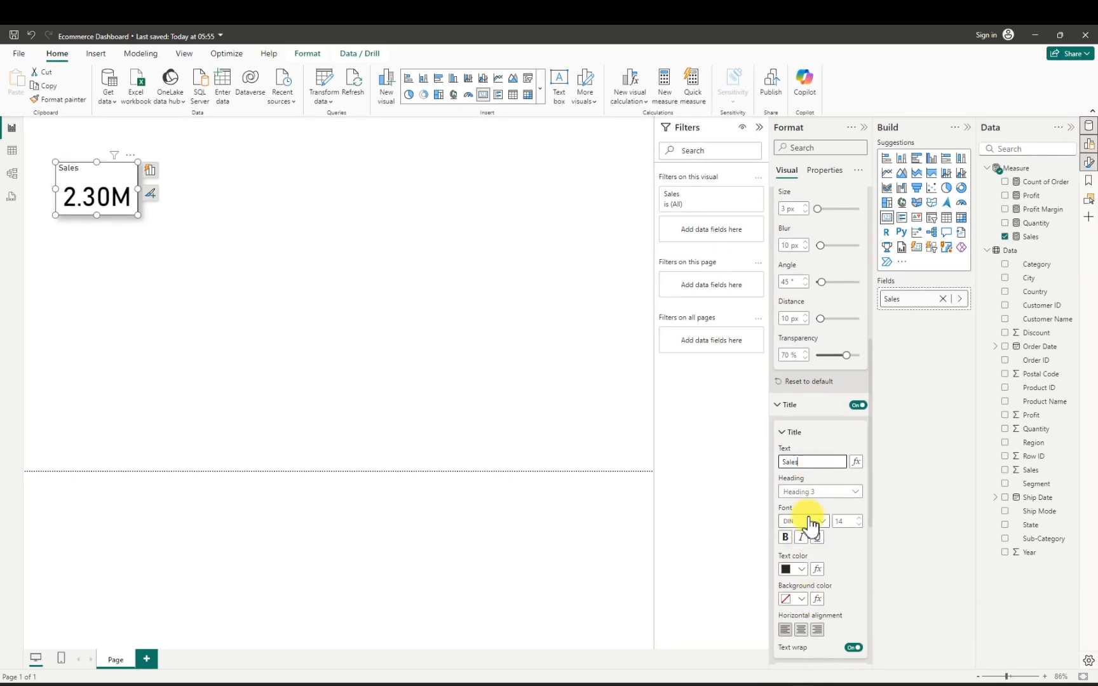
click(802, 629)
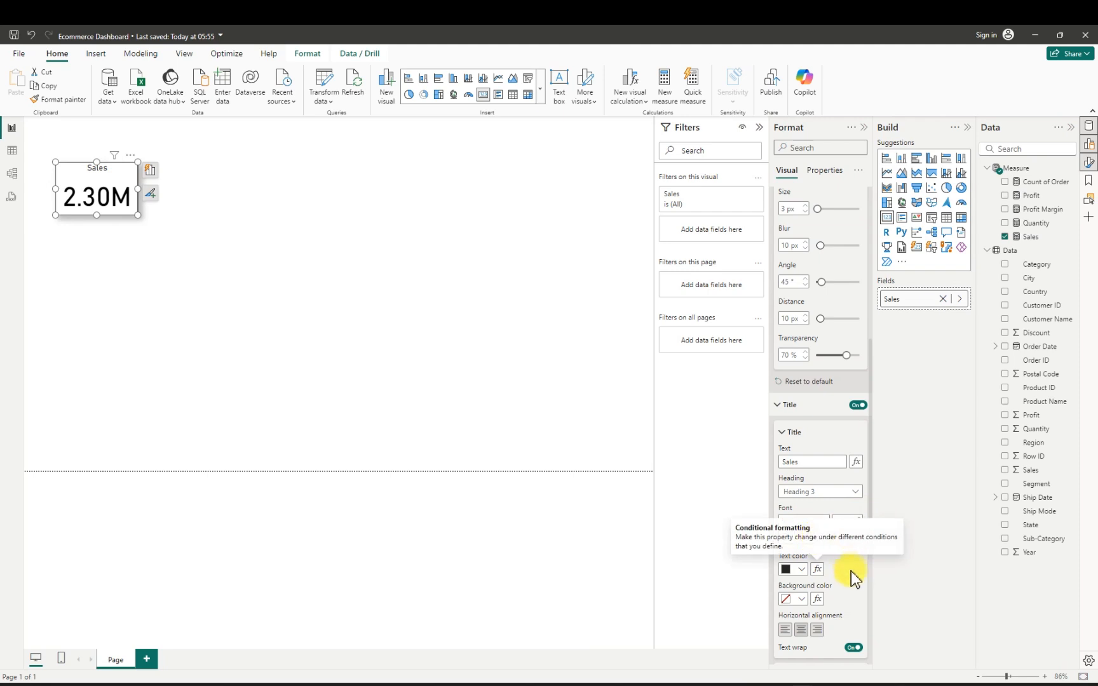
scroll(842, 545, down, 3)
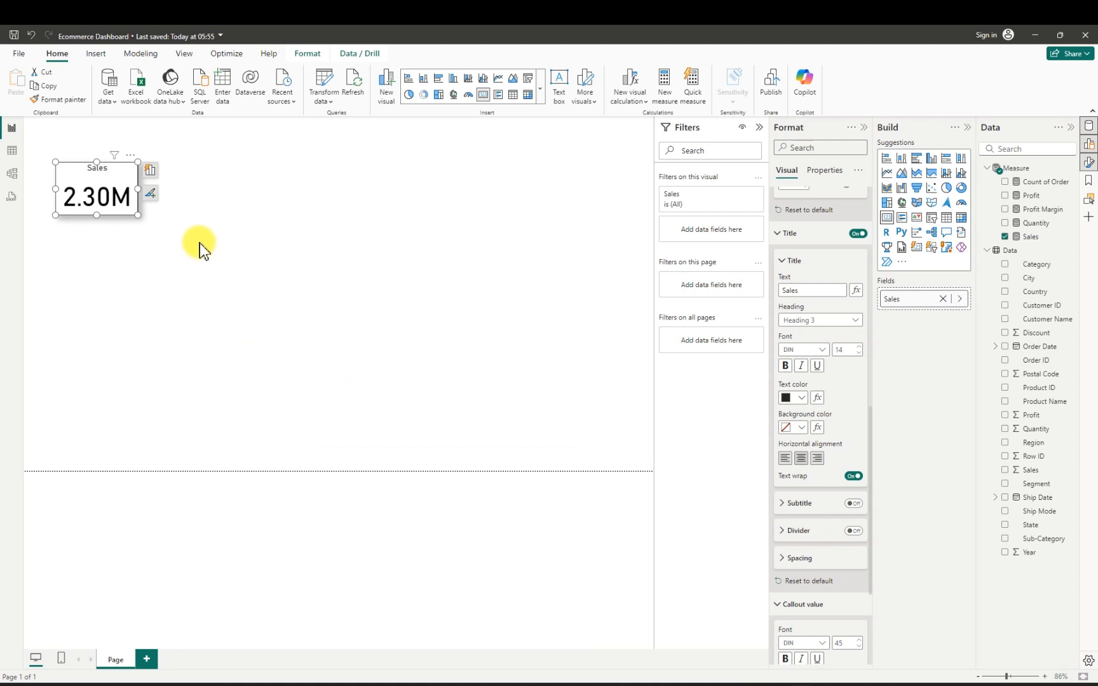
click(181, 206)
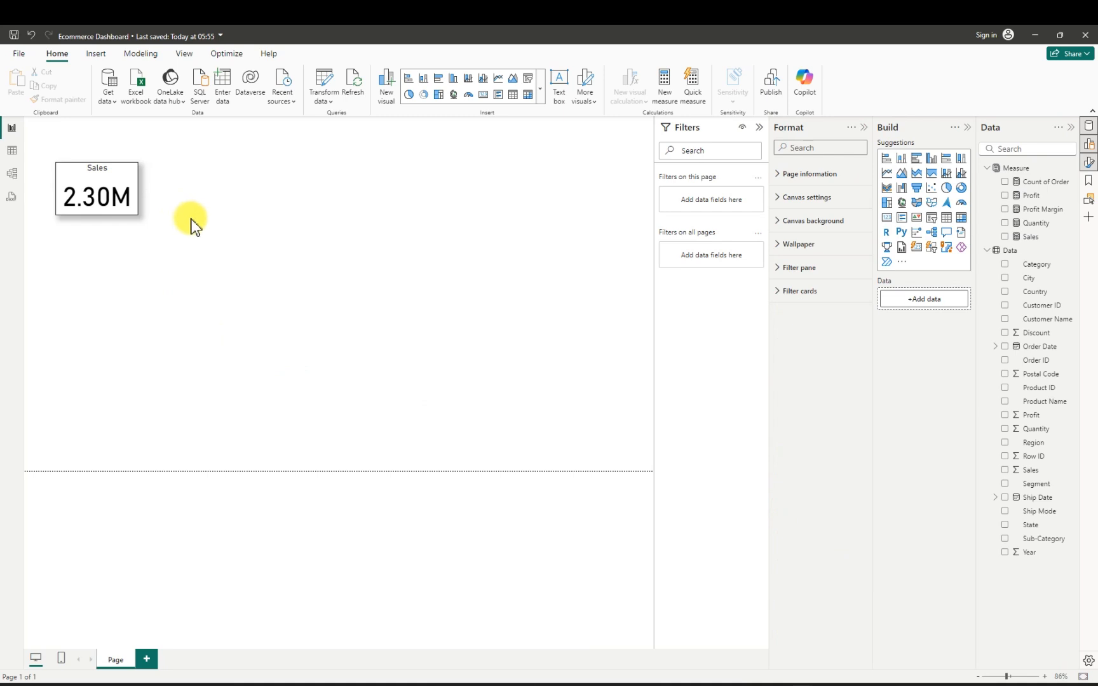
- Set the Sales card's title font to Arial Black at size 13
click(118, 184)
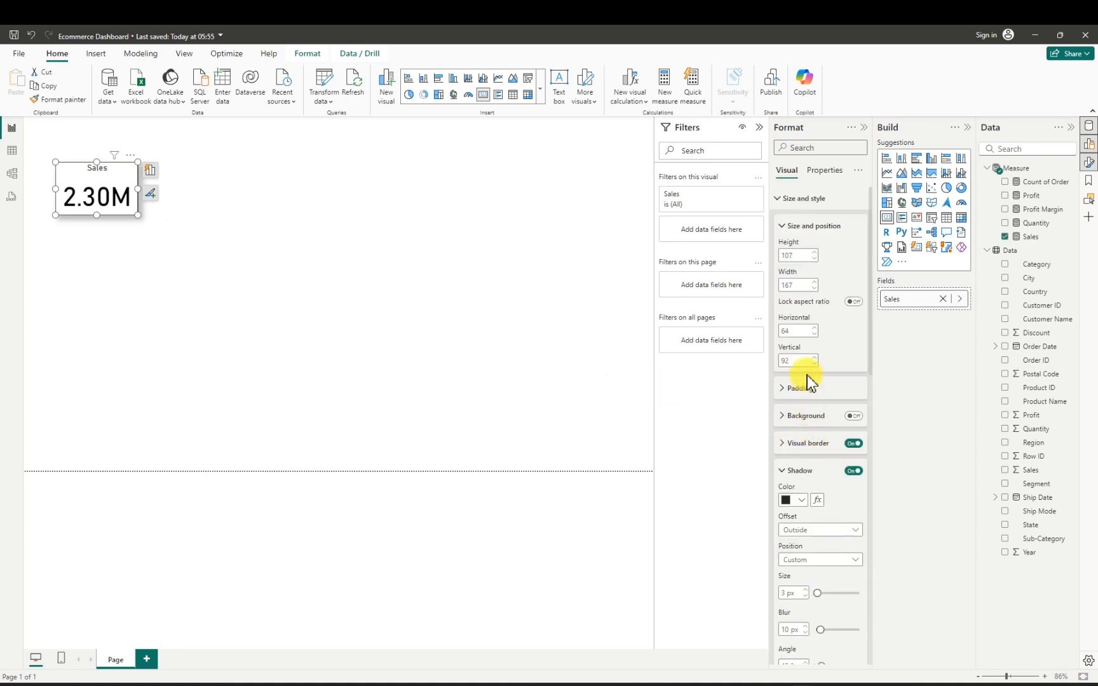
scroll(825, 568, down, 2)
scroll(824, 569, down, 2)
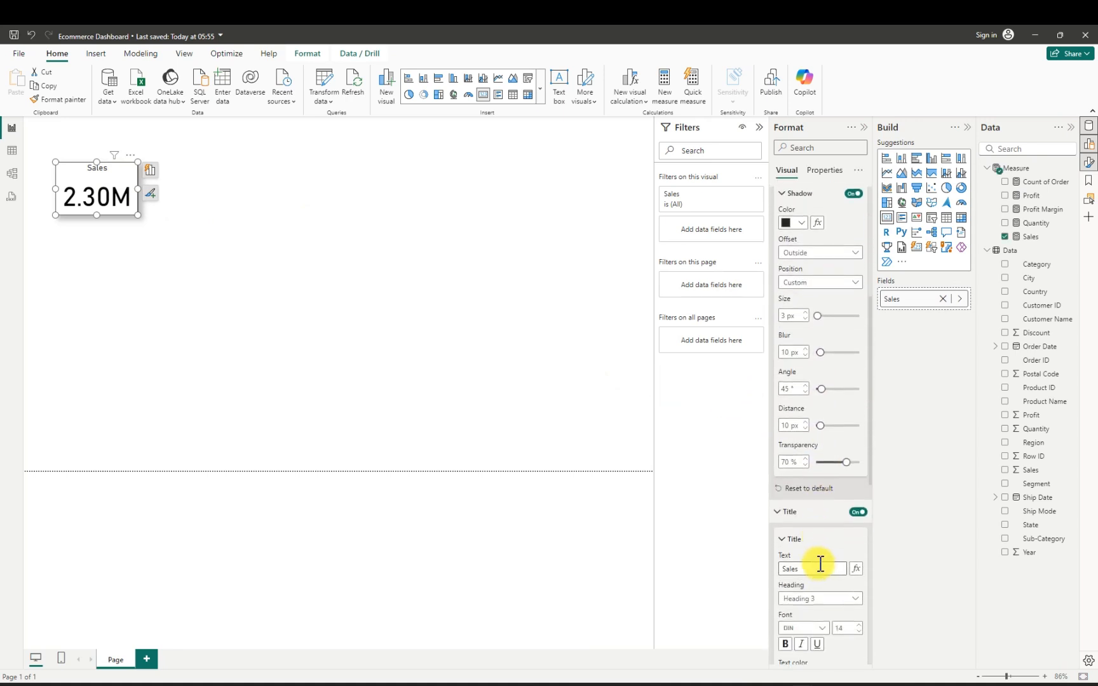
click(823, 619)
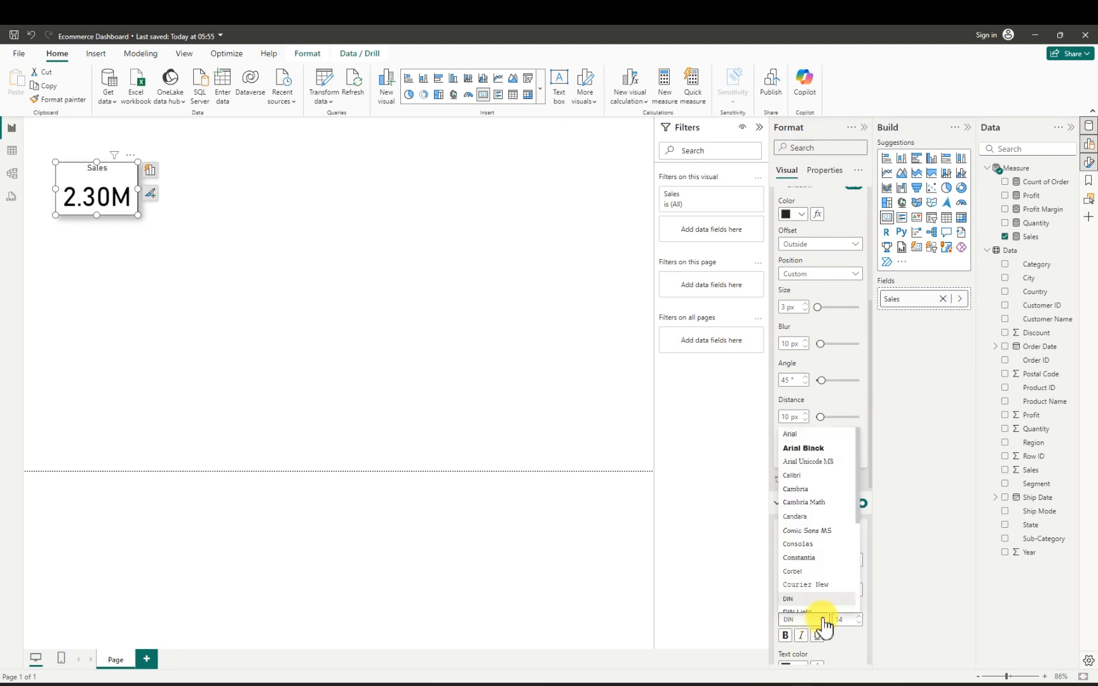
click(797, 449)
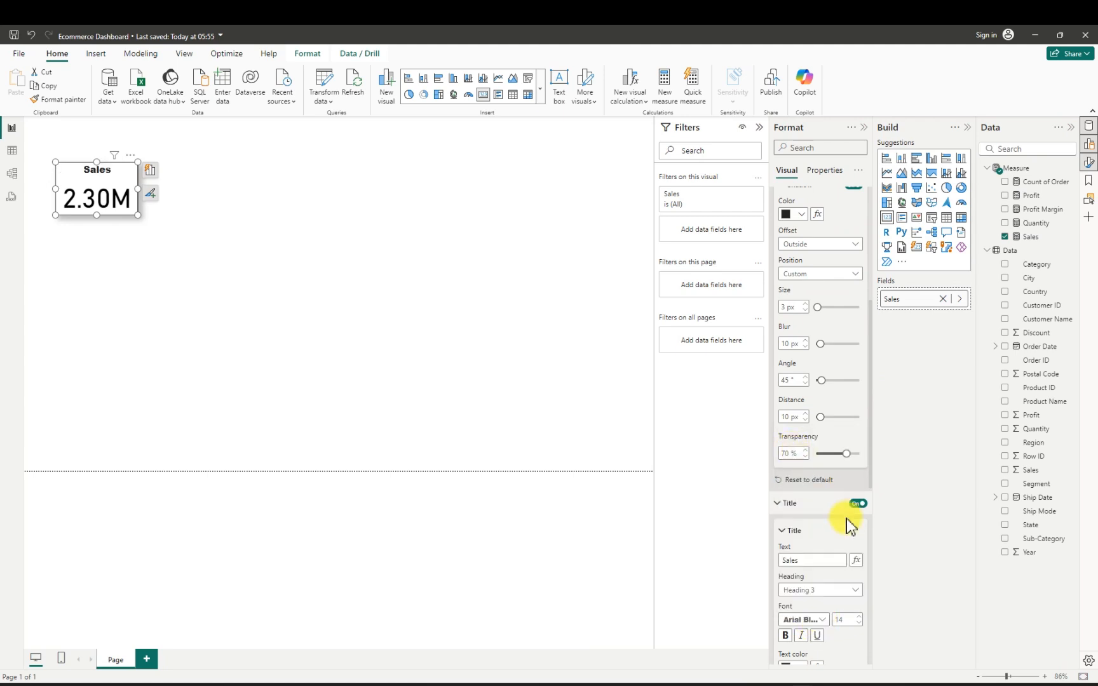
click(857, 624)
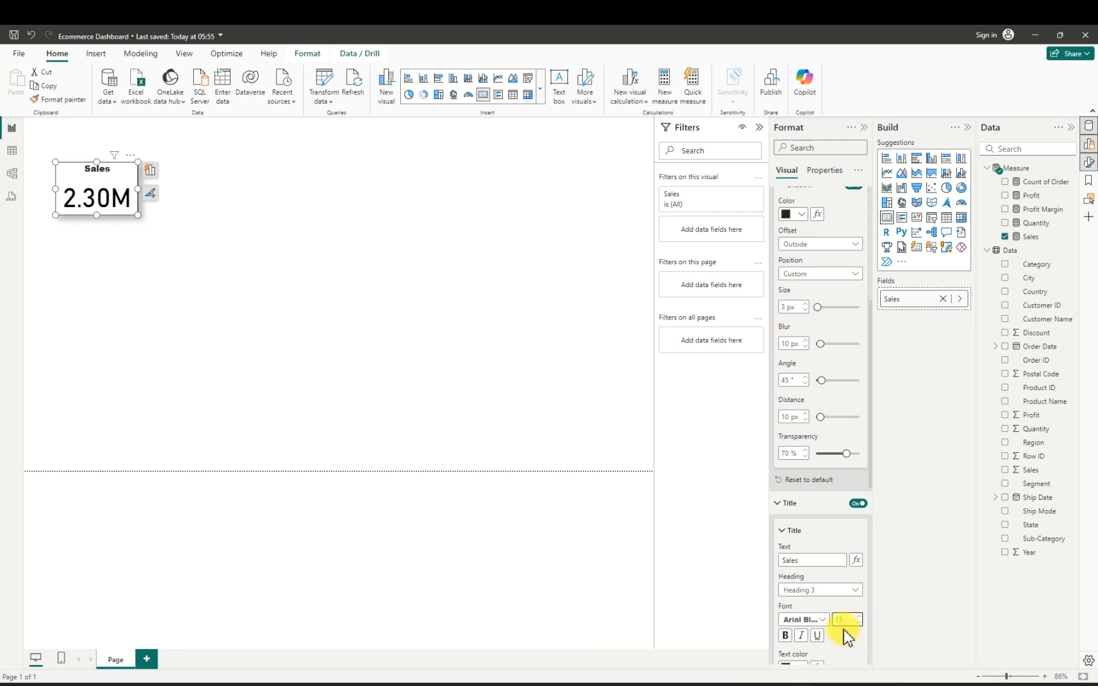
click(187, 241)
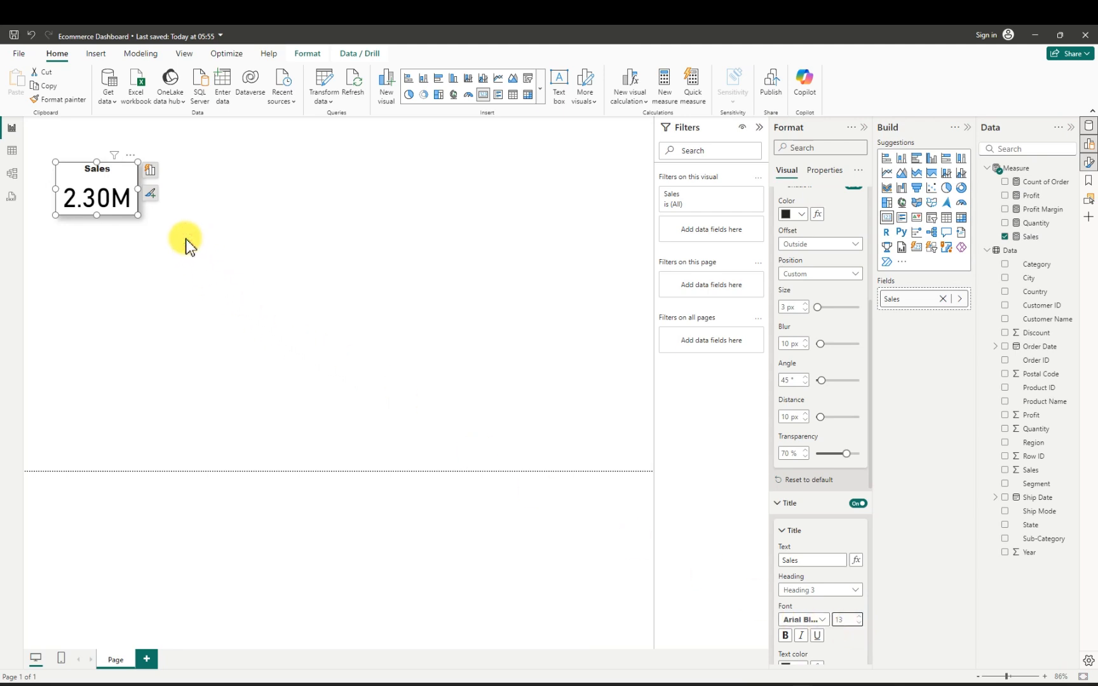
- Paste four copies of the Sales card onto the page and move one copy toward the page's right side
click(117, 194)
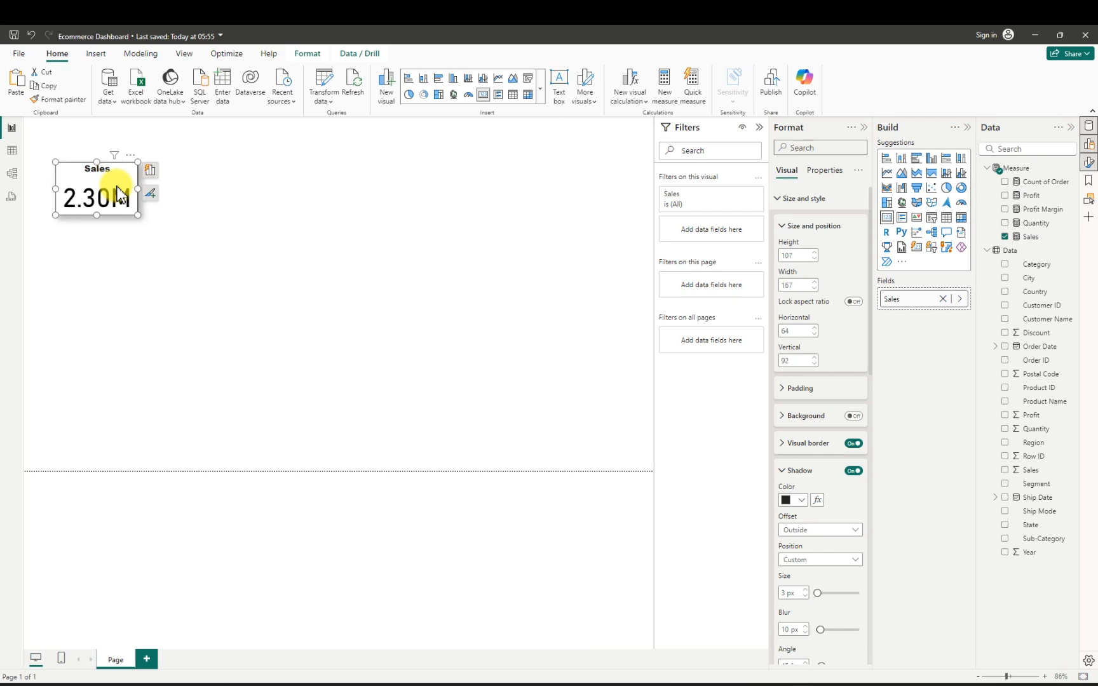
key(ctrl+v)
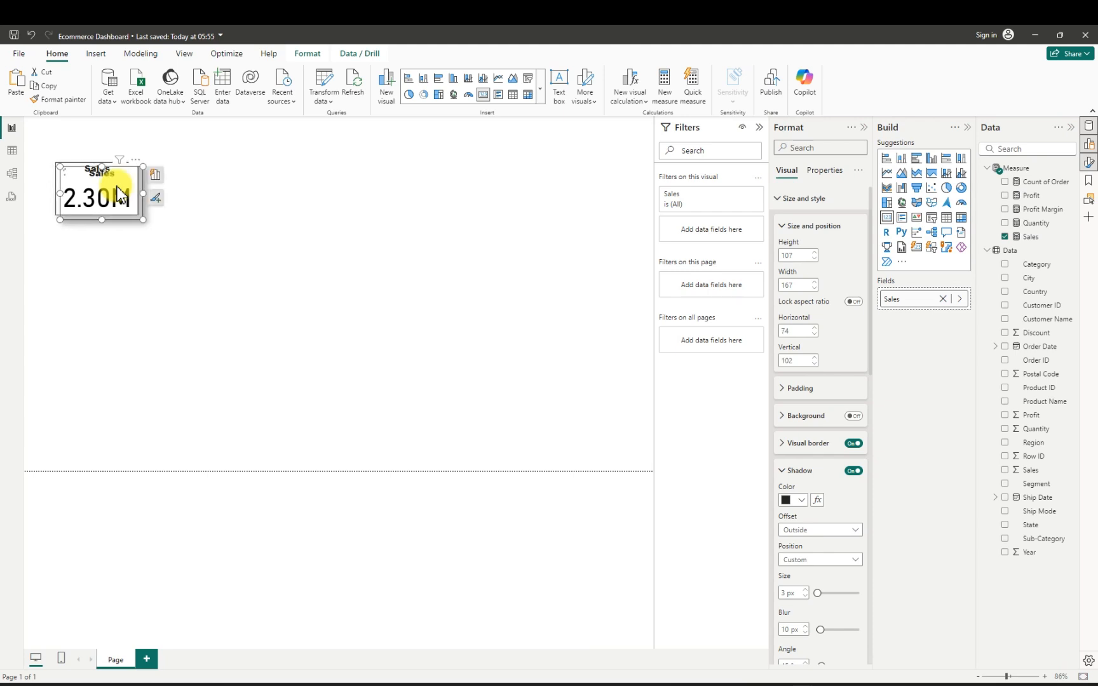
key(ctrl+v)
key(ctrl+v)
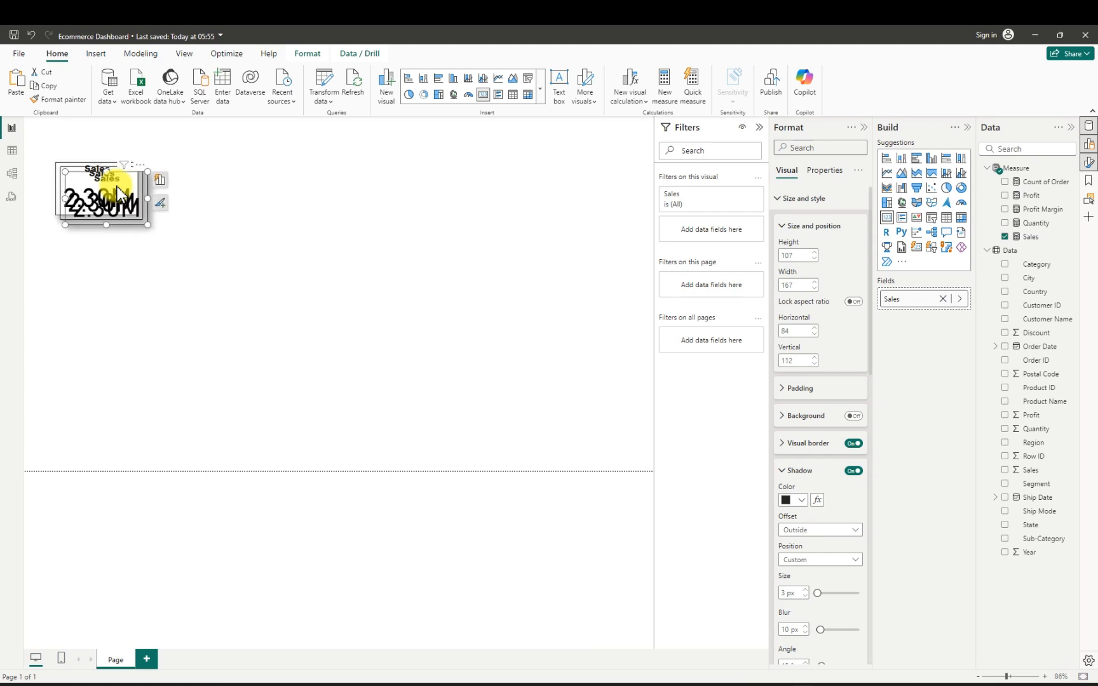
drag(376, 208, 543, 214)
key(ctrl+v)
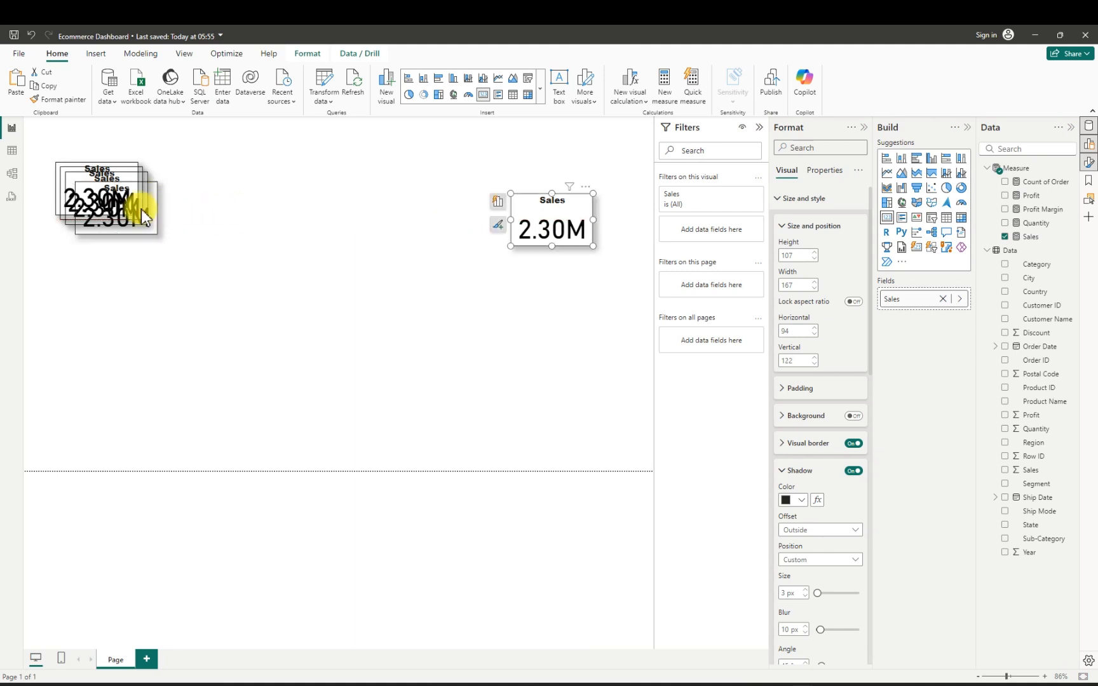
- Spread the five stacked cards into one aligned row with gaps between them near the page's upper edge
drag(145, 216, 419, 208)
drag(102, 194, 210, 201)
drag(103, 196, 108, 211)
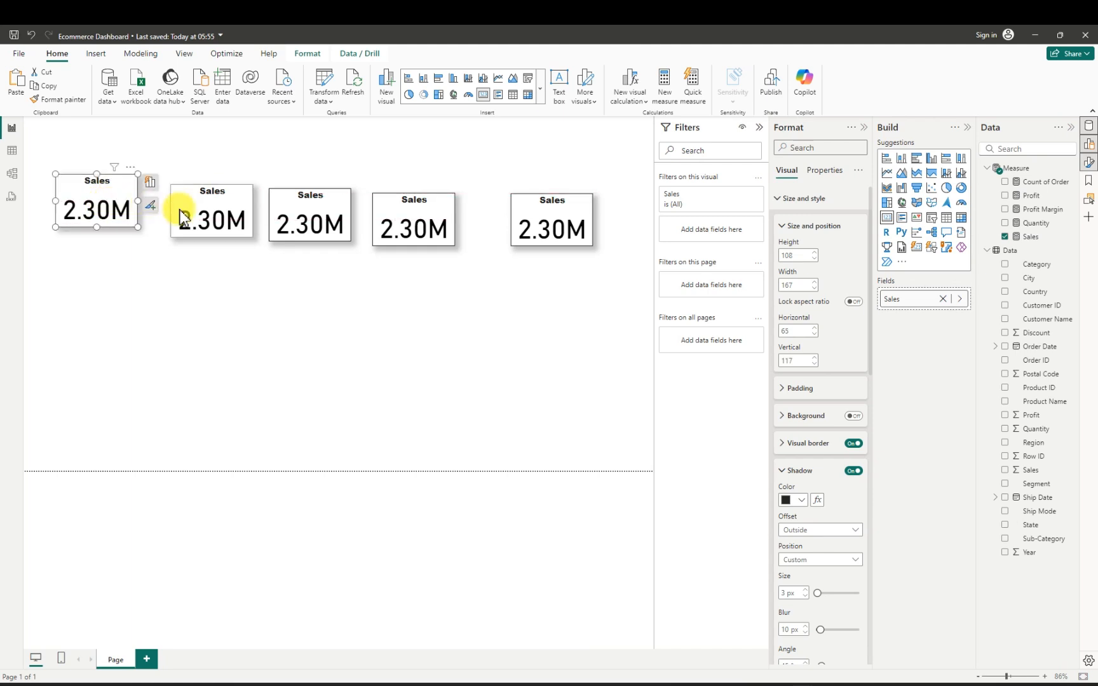
drag(194, 210, 192, 214)
mouse_move(321, 216)
mouse_down()
mouse_move(325, 205)
mouse_move(320, 222)
mouse_up()
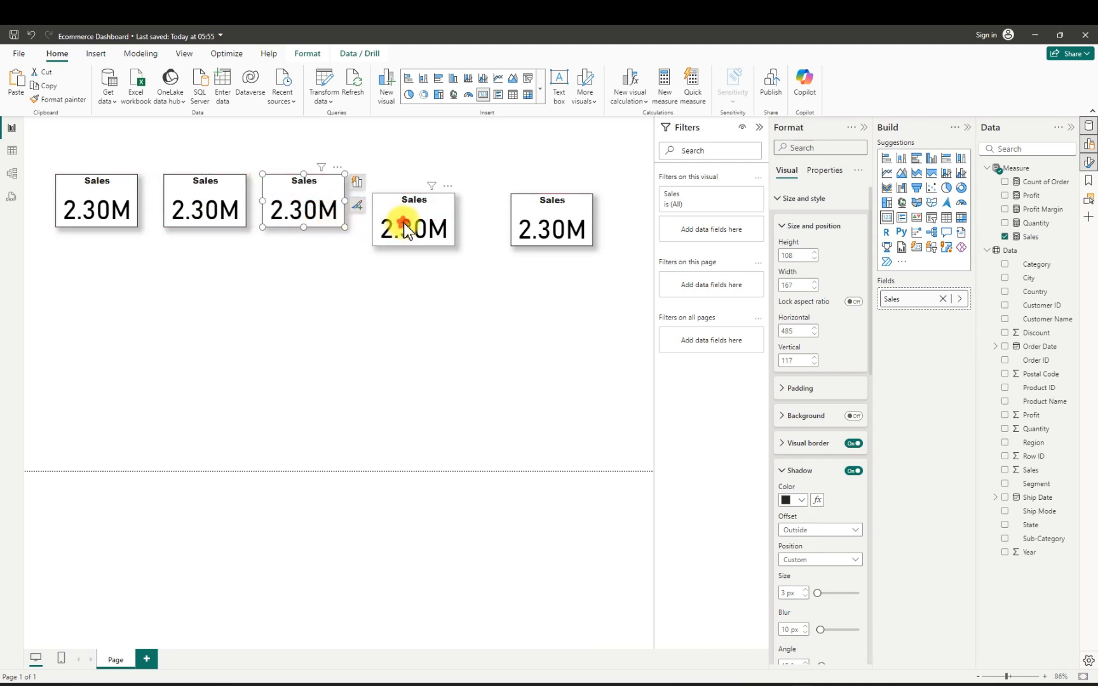
drag(406, 230, 392, 208)
drag(520, 208, 484, 202)
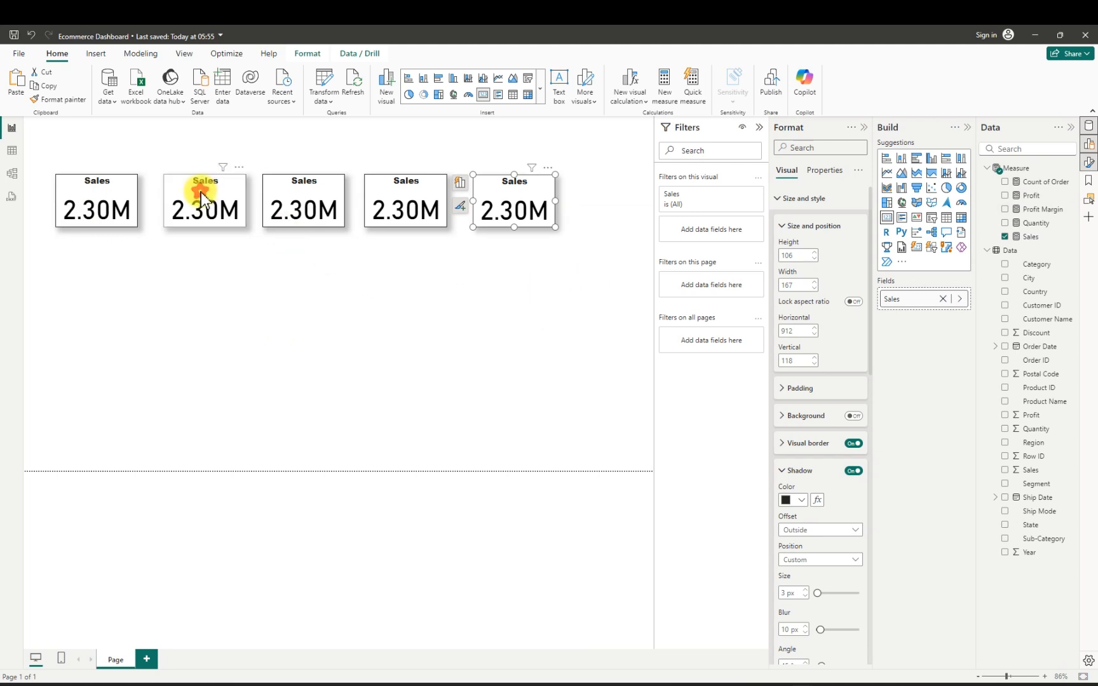
drag(202, 199, 195, 196)
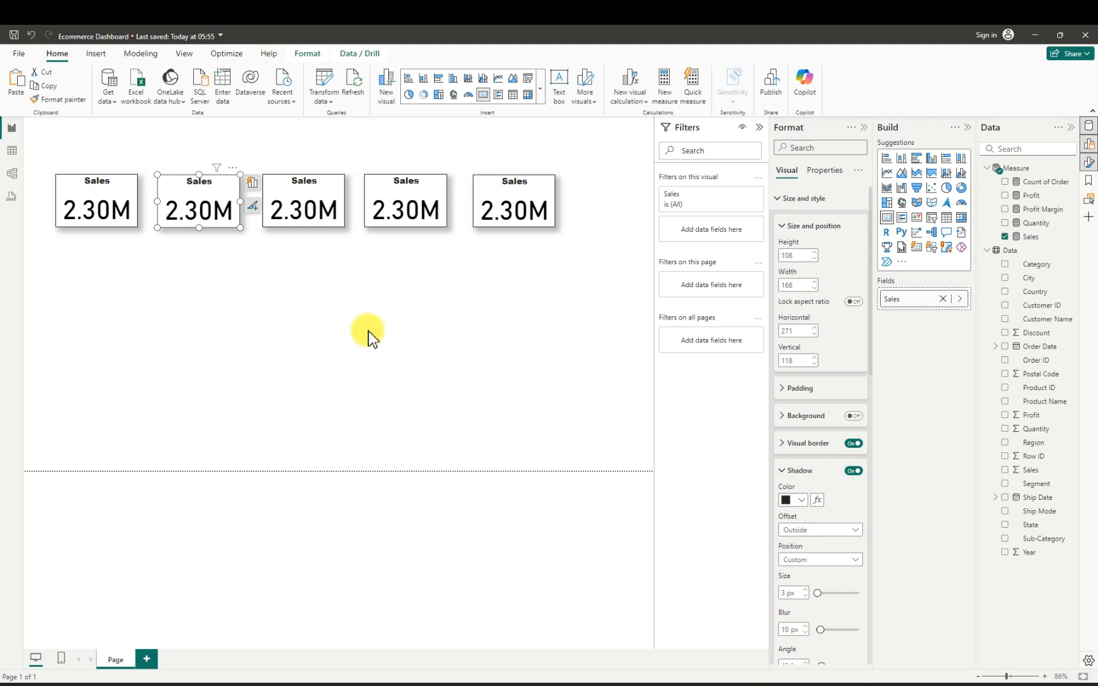
click(362, 327)
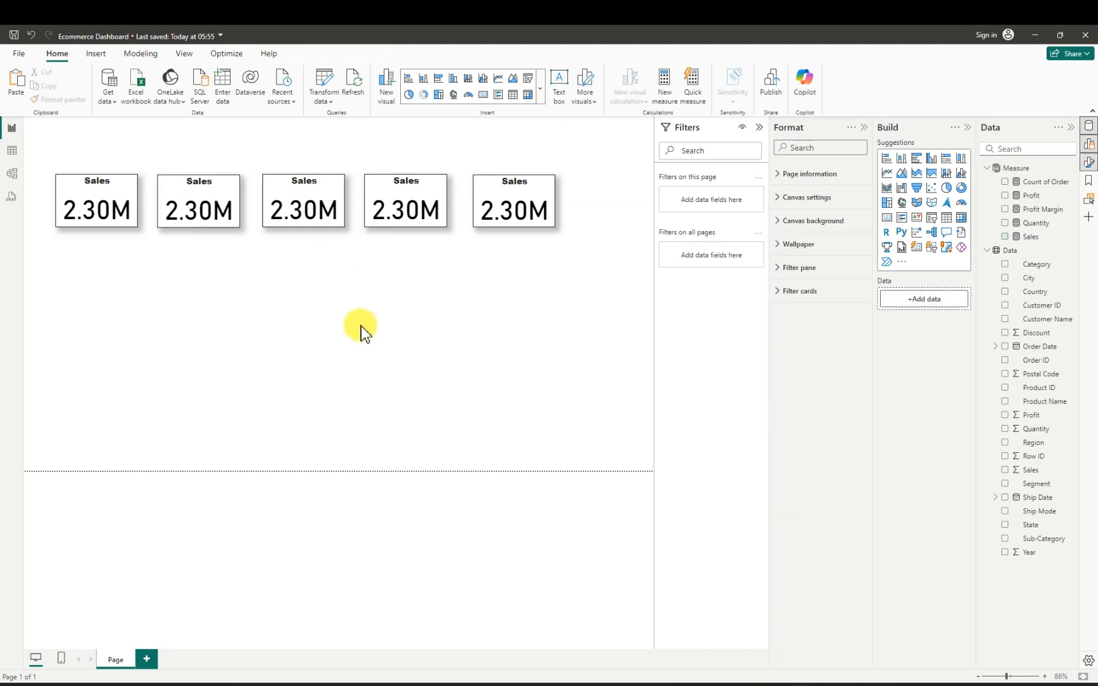
- Replace the Sales measure with Profit in the second card and widen that card to 213
click(181, 193)
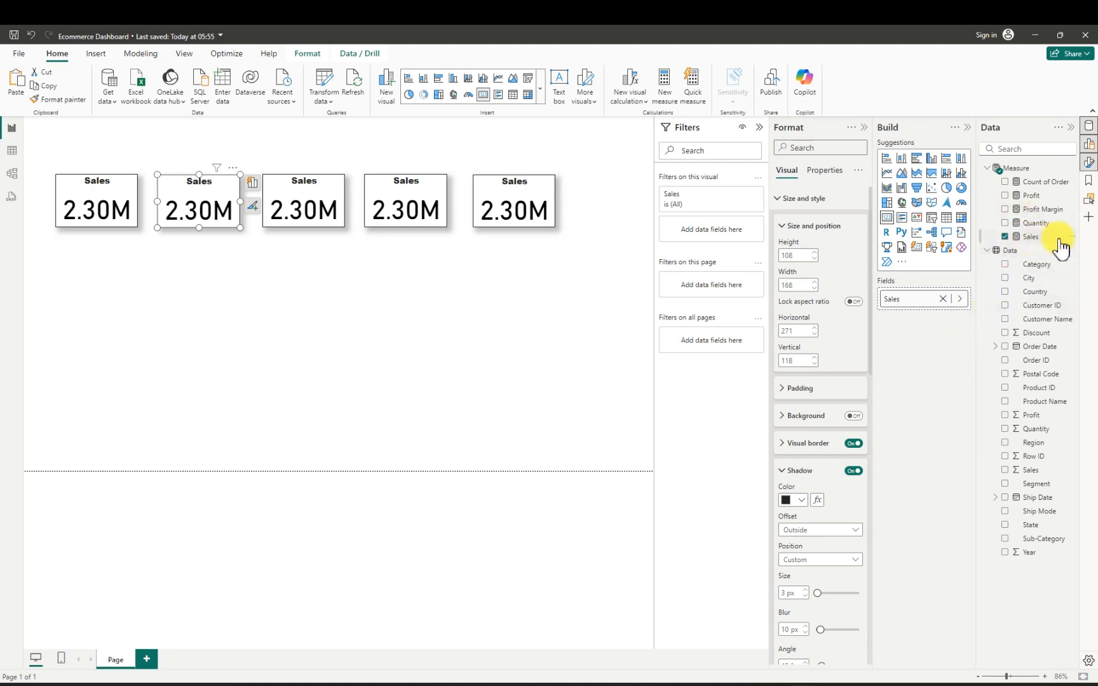
click(1004, 236)
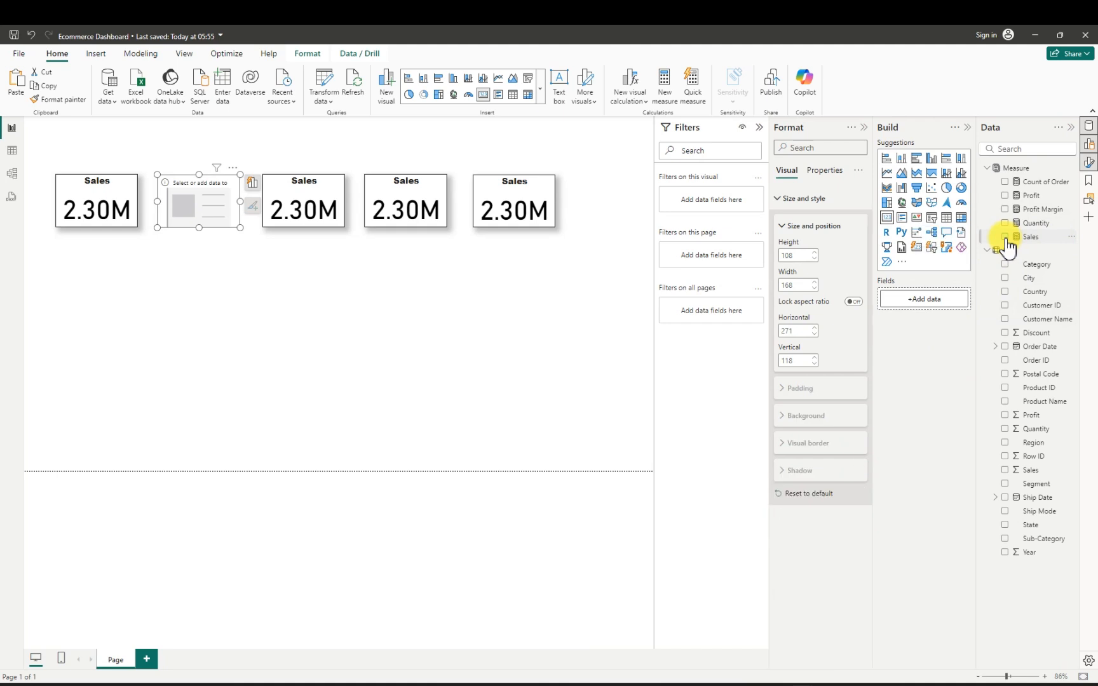
click(1004, 196)
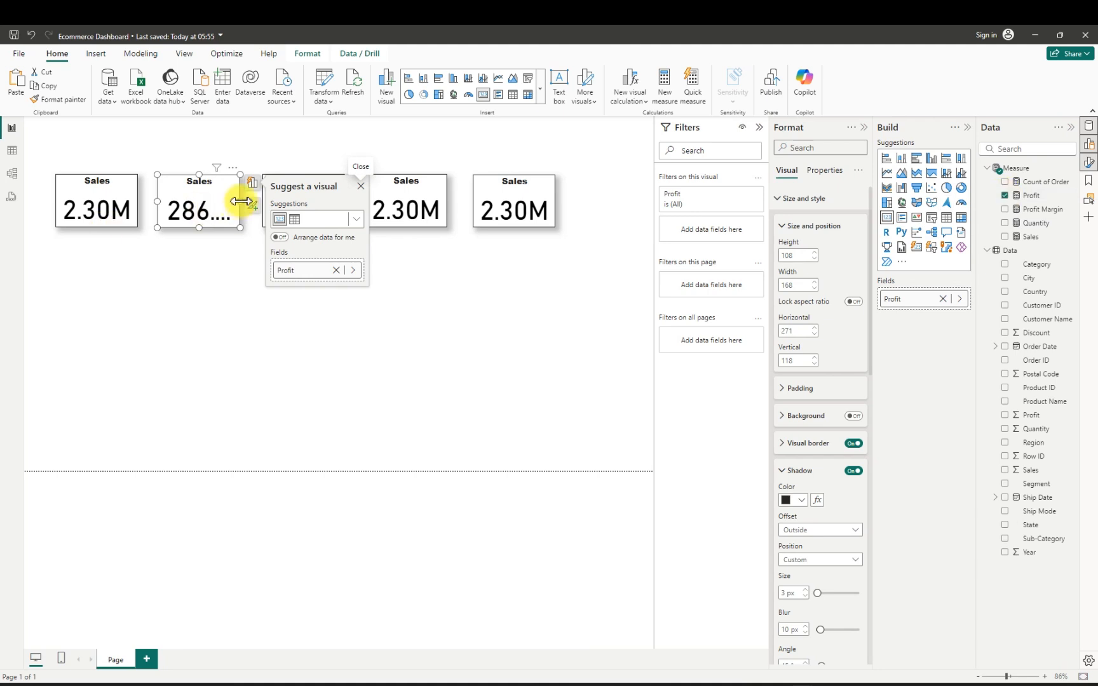
drag(240, 201, 265, 202)
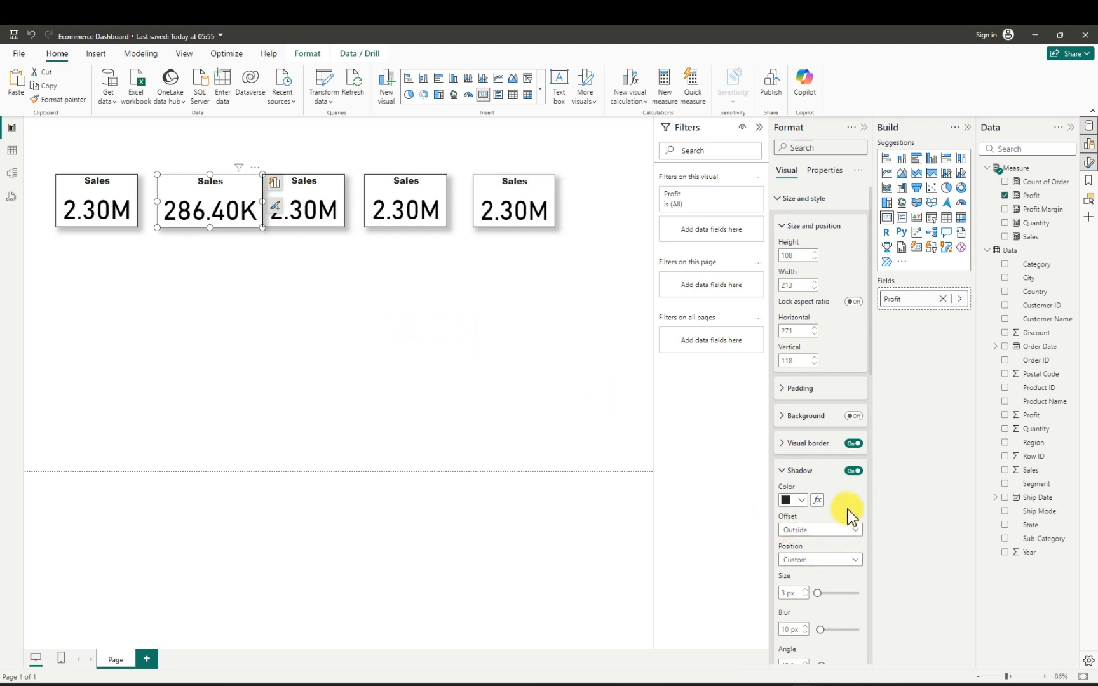
- Change the second card's title text to "Profit"
scroll(836, 564, down, 1)
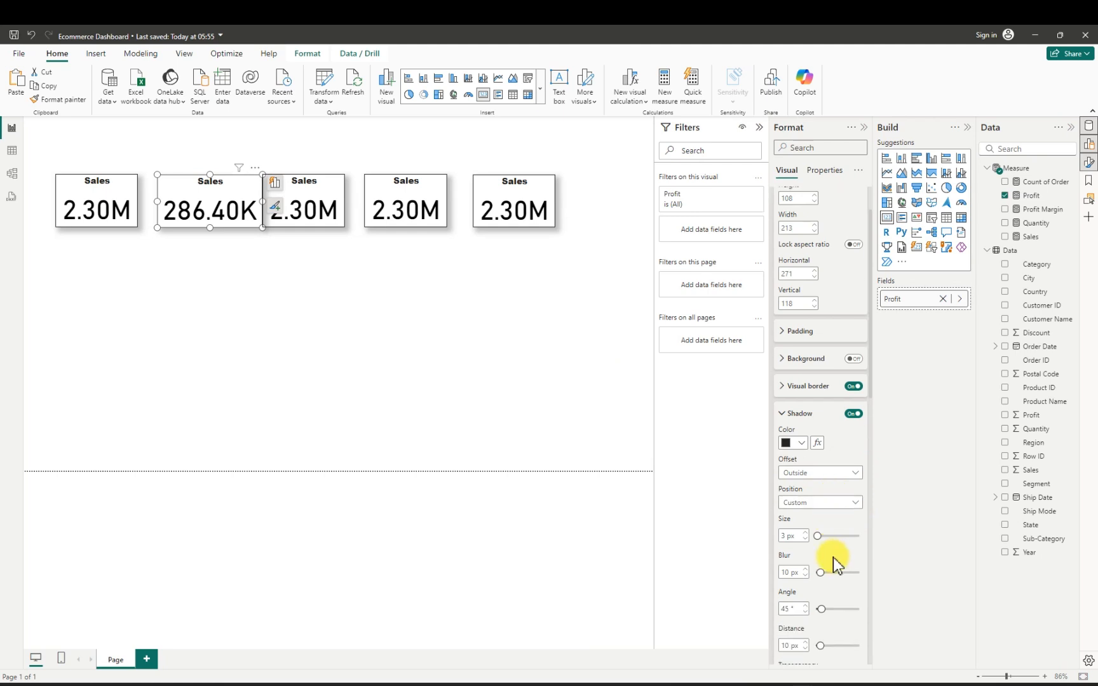
scroll(834, 563, down, 4)
click(811, 558)
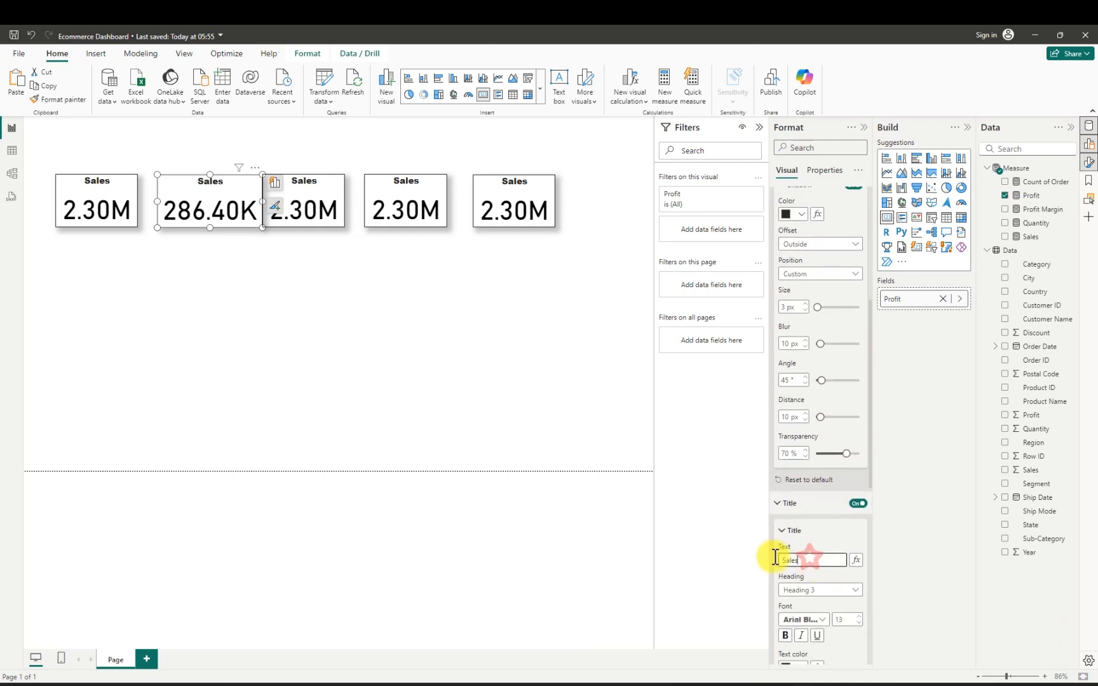
drag(775, 557, 764, 560)
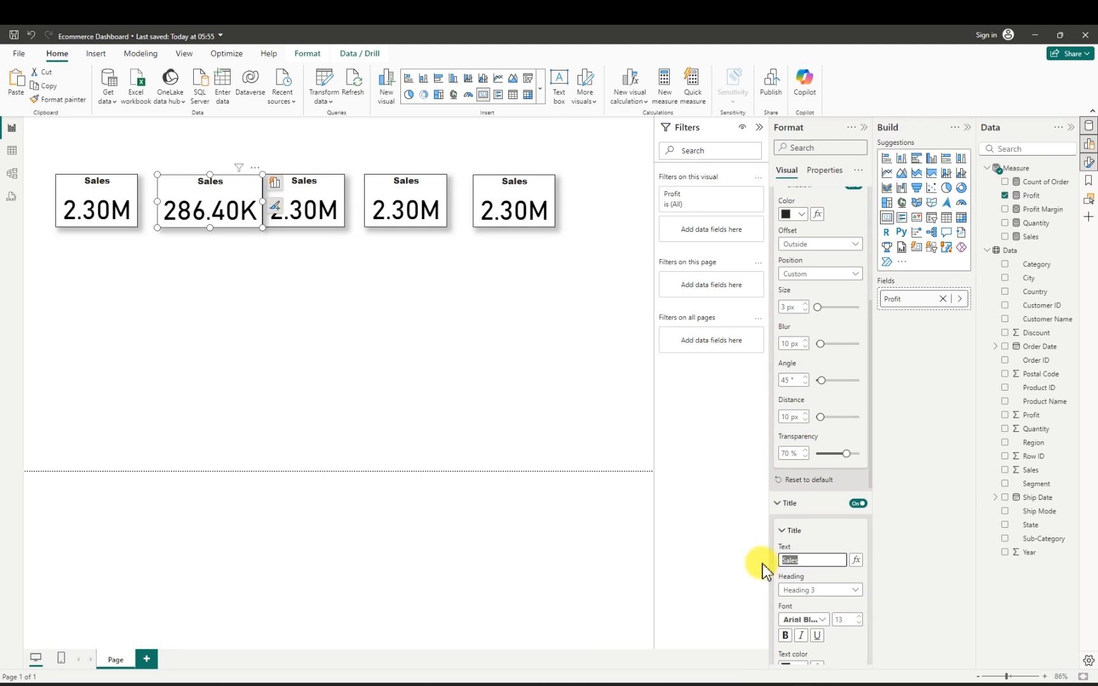
text(Profit)
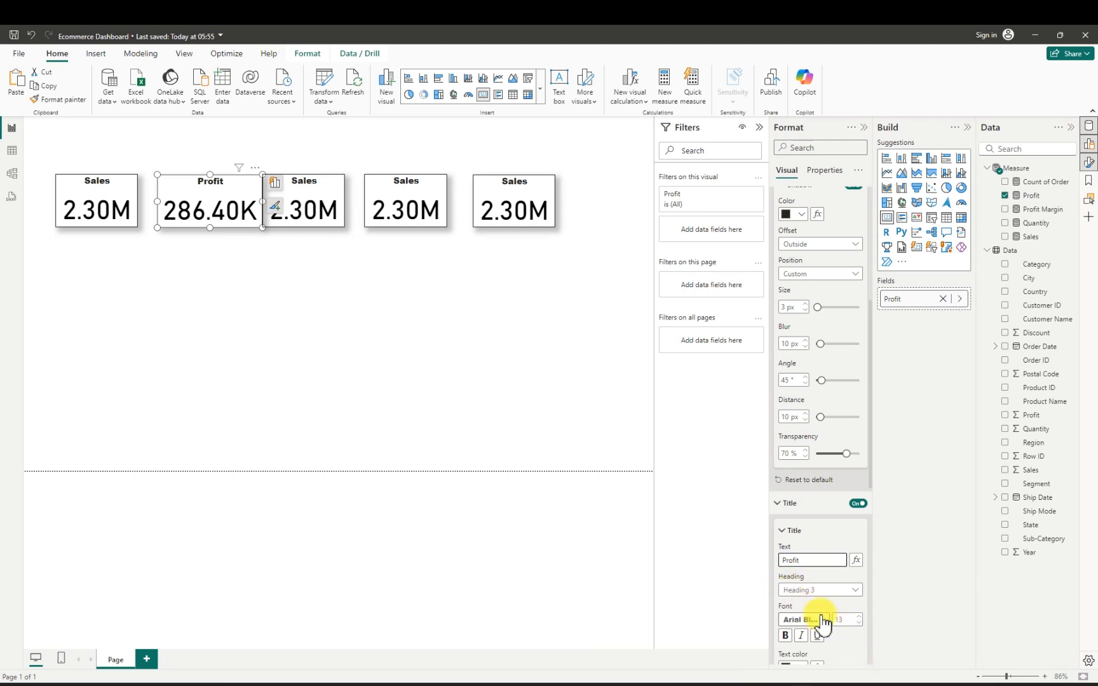
- Set the display units of the Profit card's callout value to Thousands
scroll(821, 623, down, 3)
scroll(823, 619, down, 2)
scroll(825, 595, down, 3)
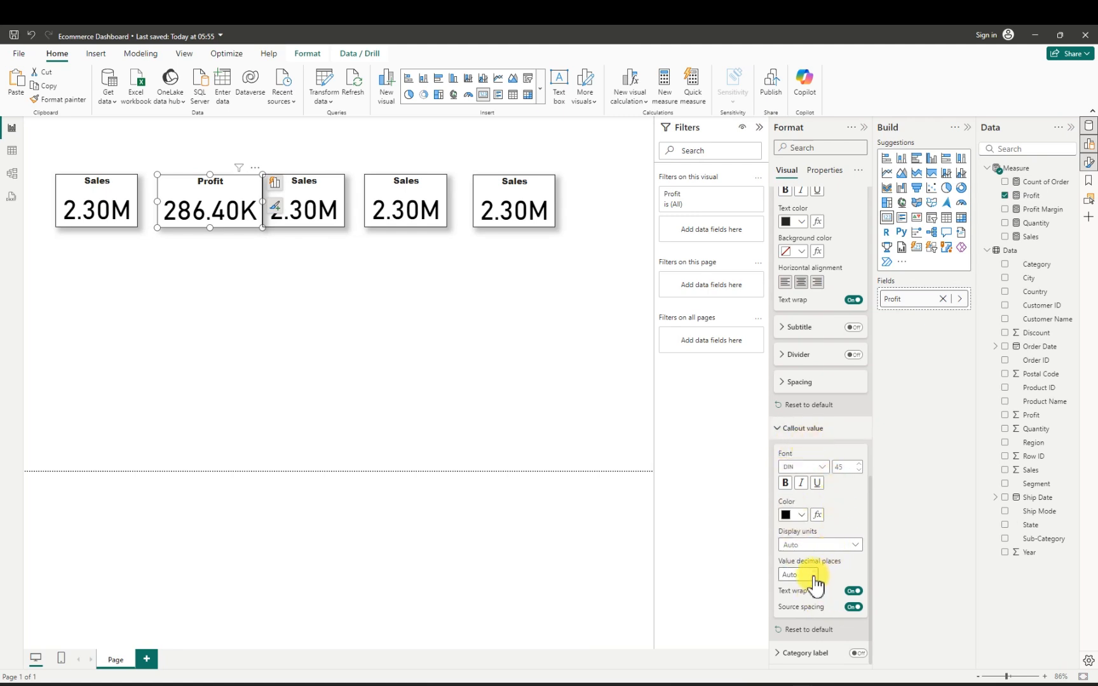
click(857, 546)
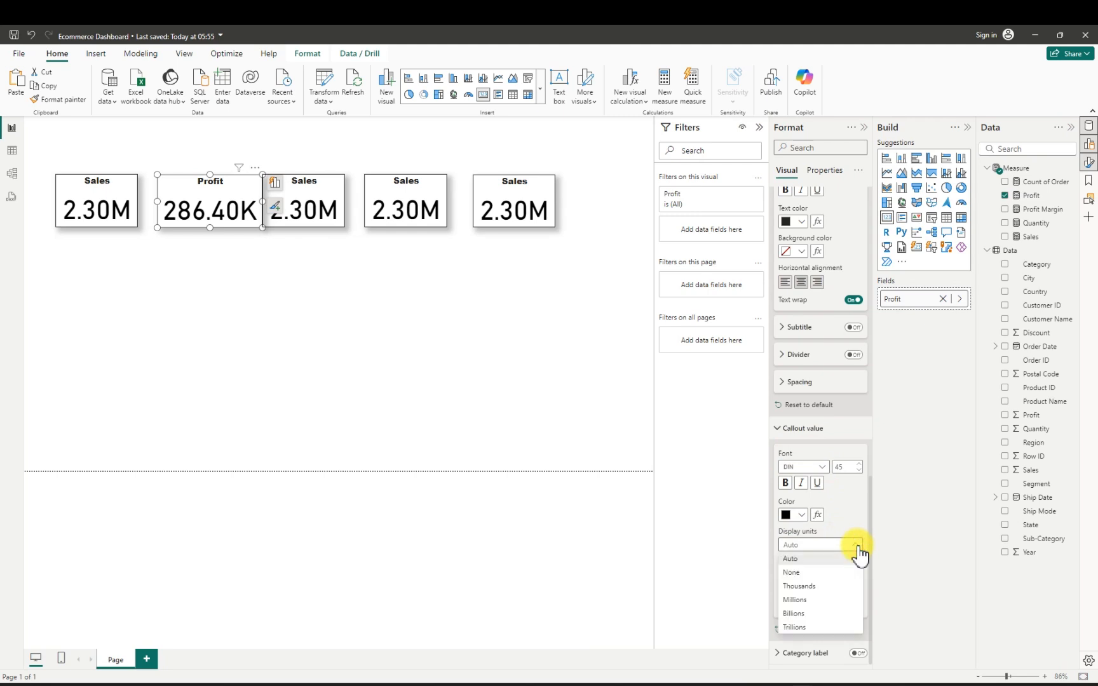
click(807, 586)
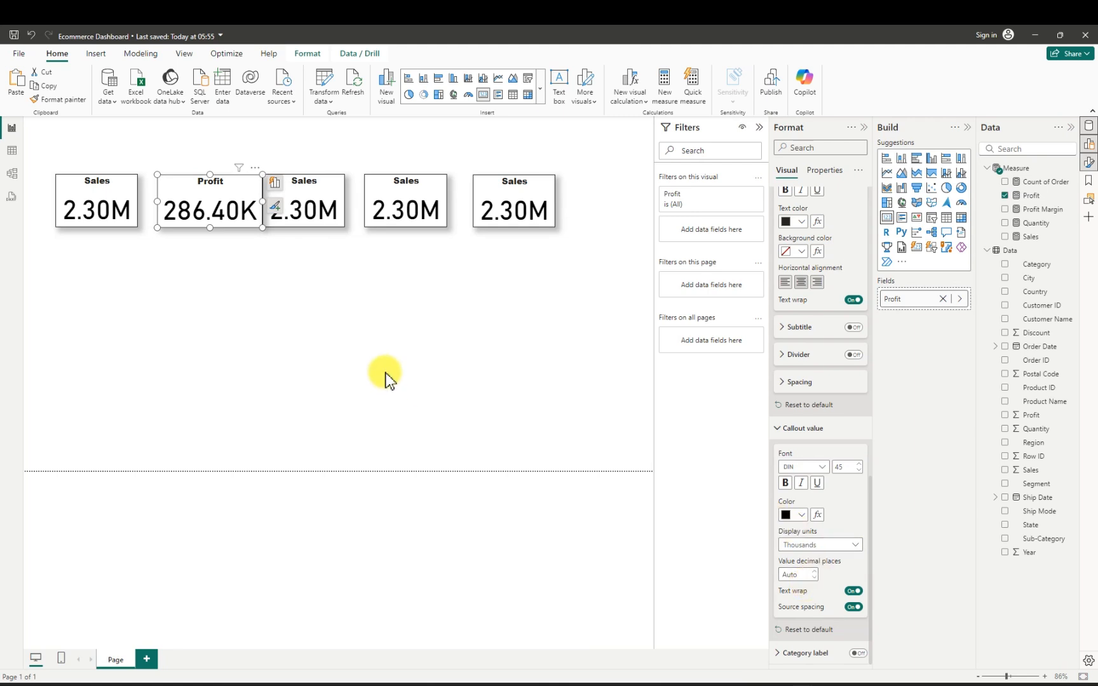
- Replace the Sales measure with Quantity in the third card and widen that card
click(321, 206)
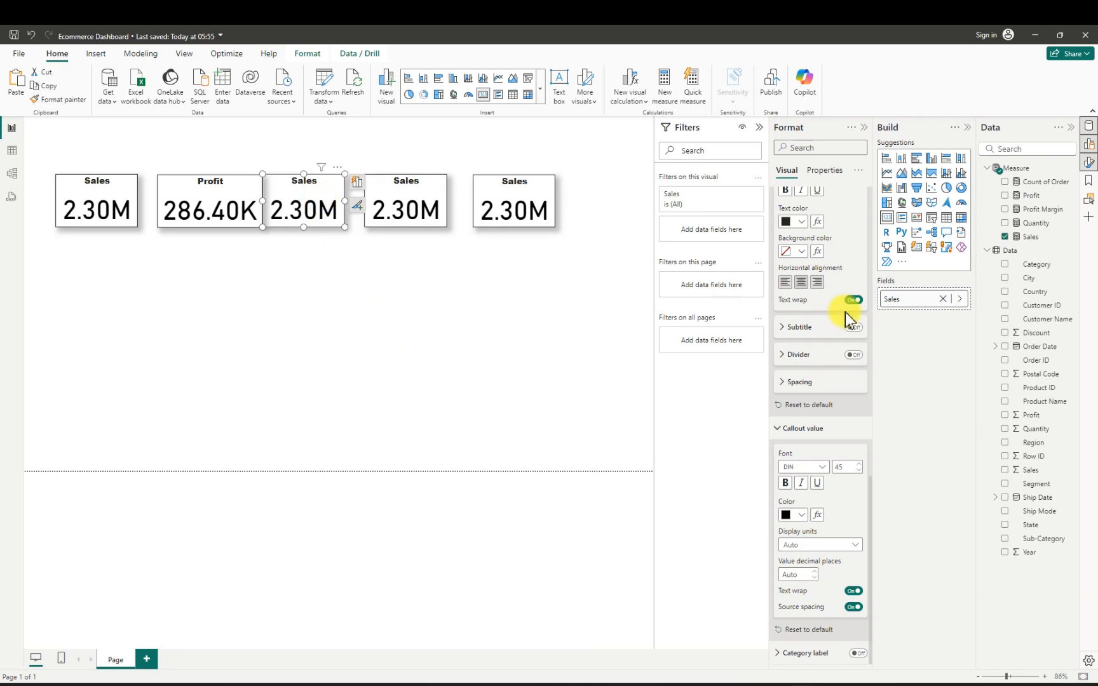
click(1004, 237)
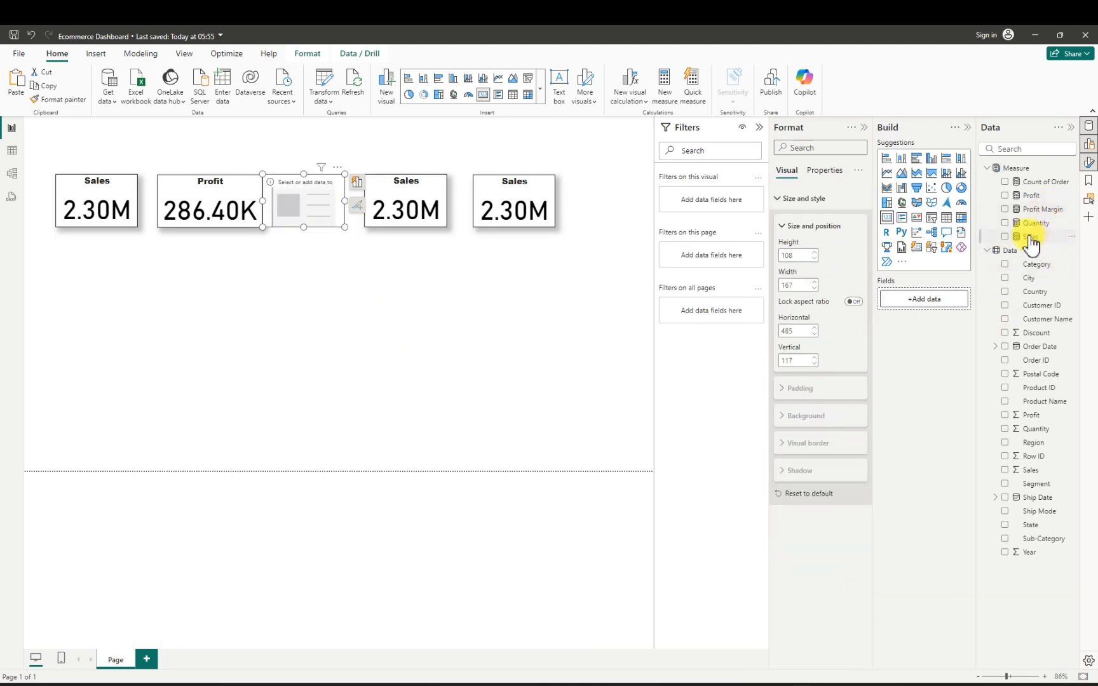
click(1005, 223)
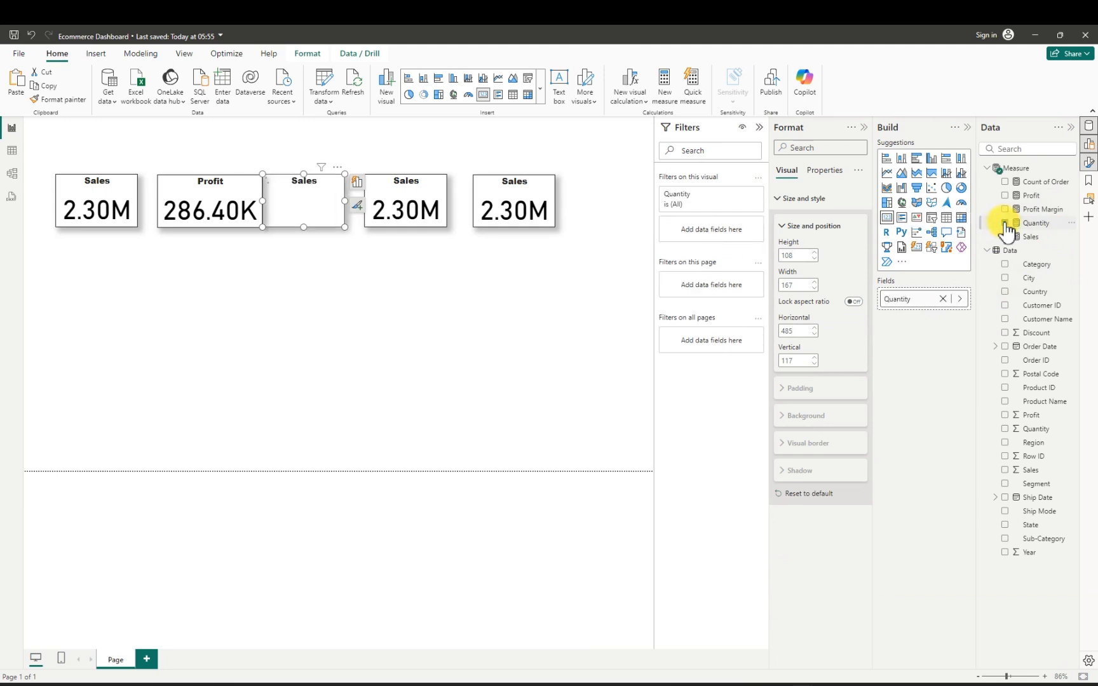
click(350, 204)
drag(350, 203, 365, 199)
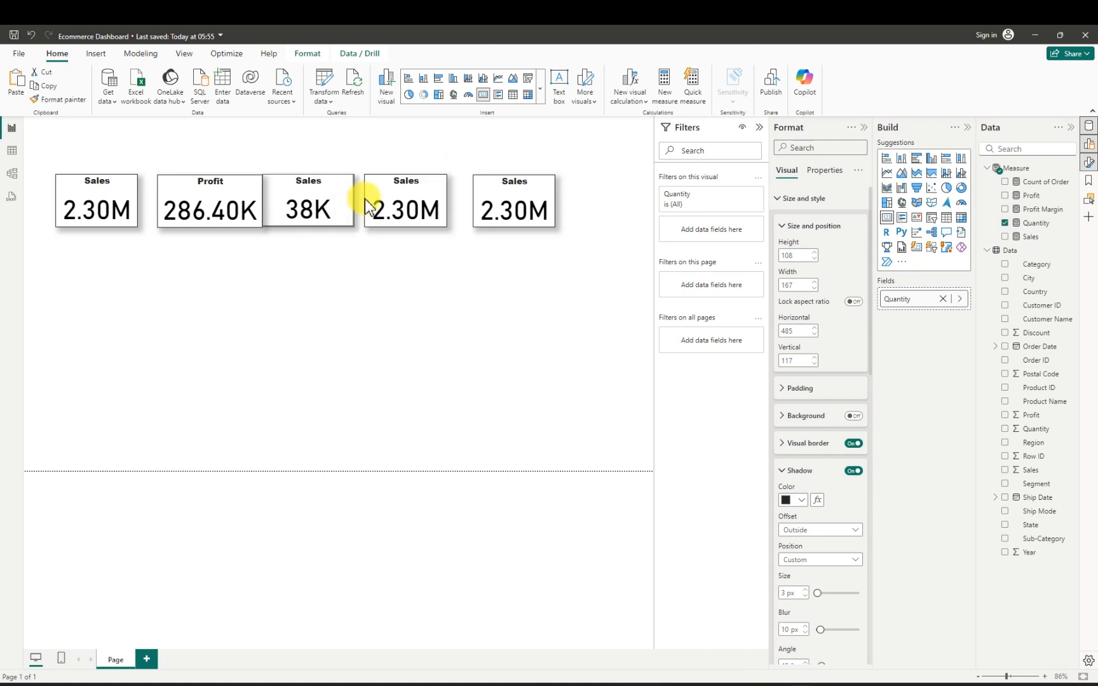
- Move the last two cards further right and shift the Quantity card to leave a gap beside the Profit card
click(528, 209)
drag(527, 210, 596, 209)
drag(439, 216, 484, 214)
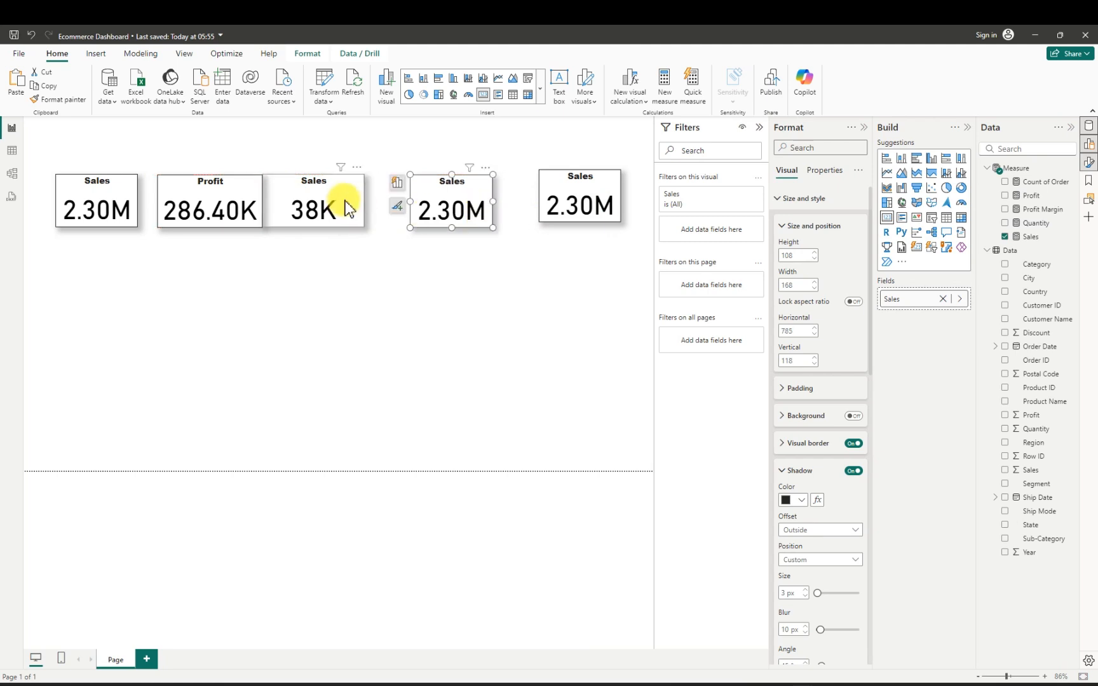
drag(345, 201, 354, 201)
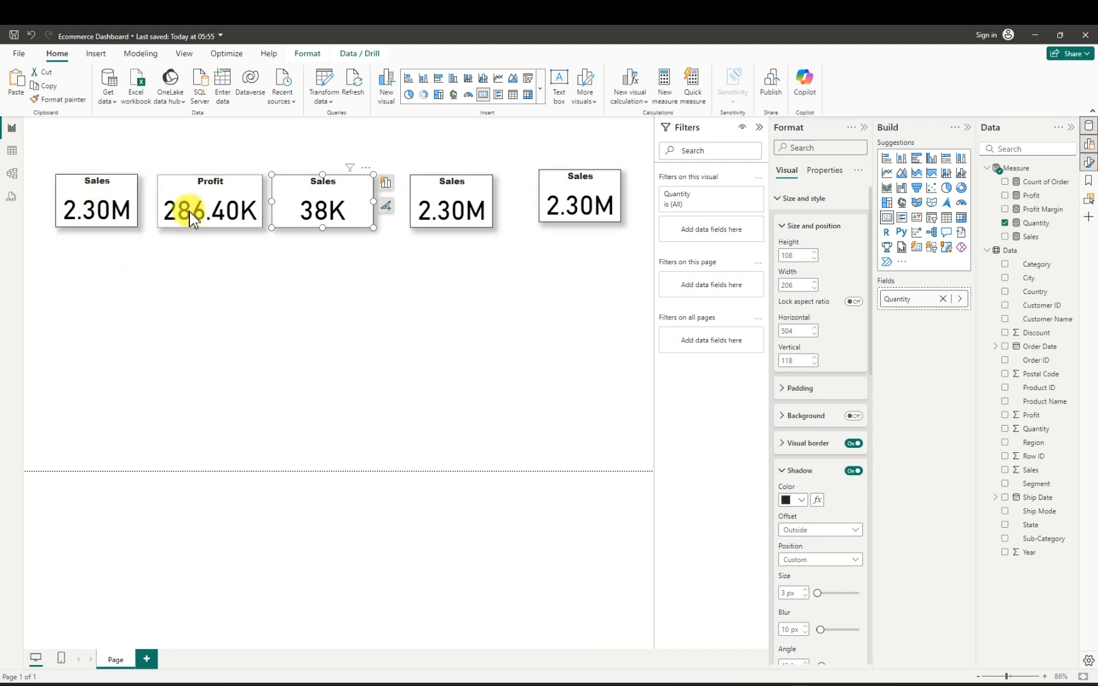
- Change the third card's title text to "Quantity"
scroll(828, 559, down, 10)
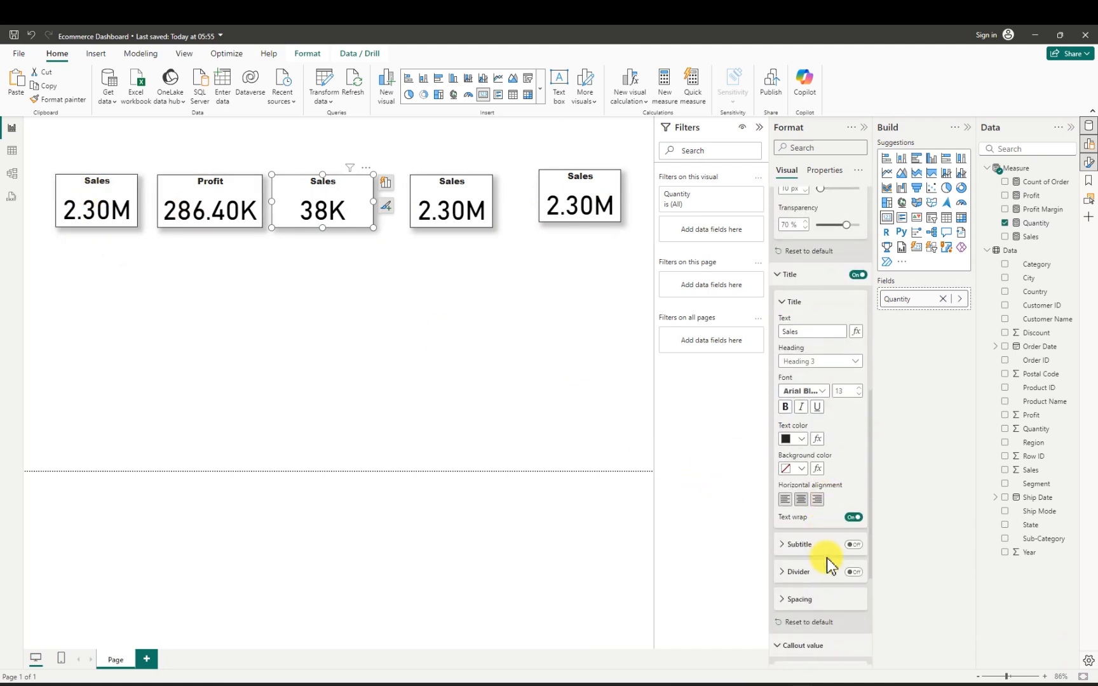
drag(799, 335, 767, 329)
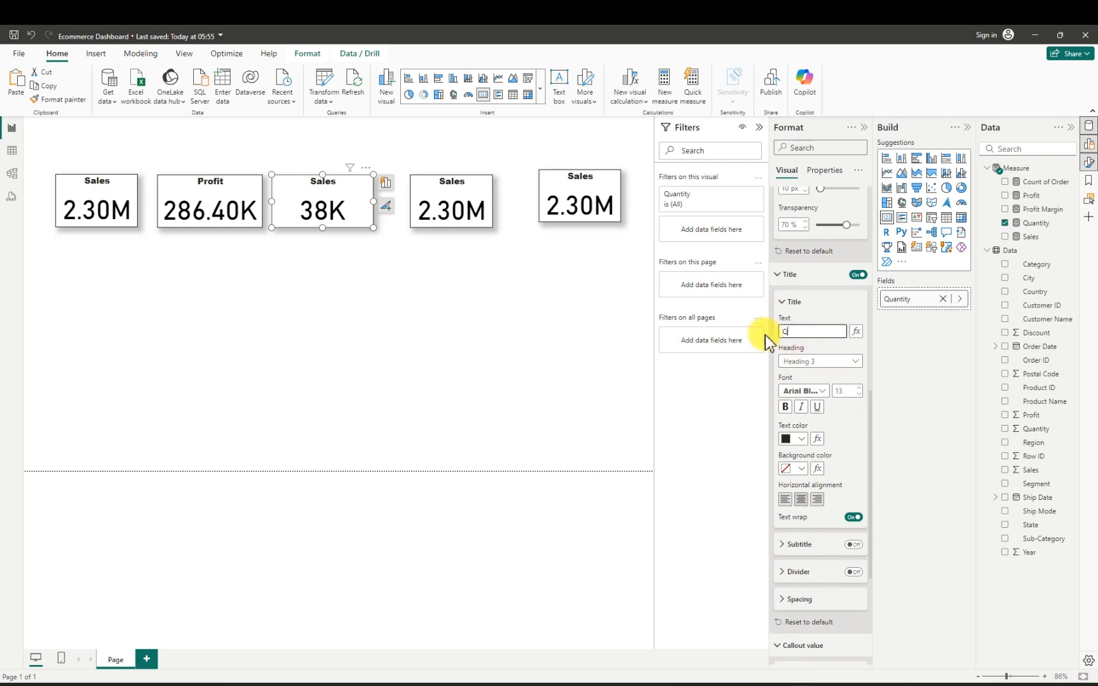
text(Quantity)
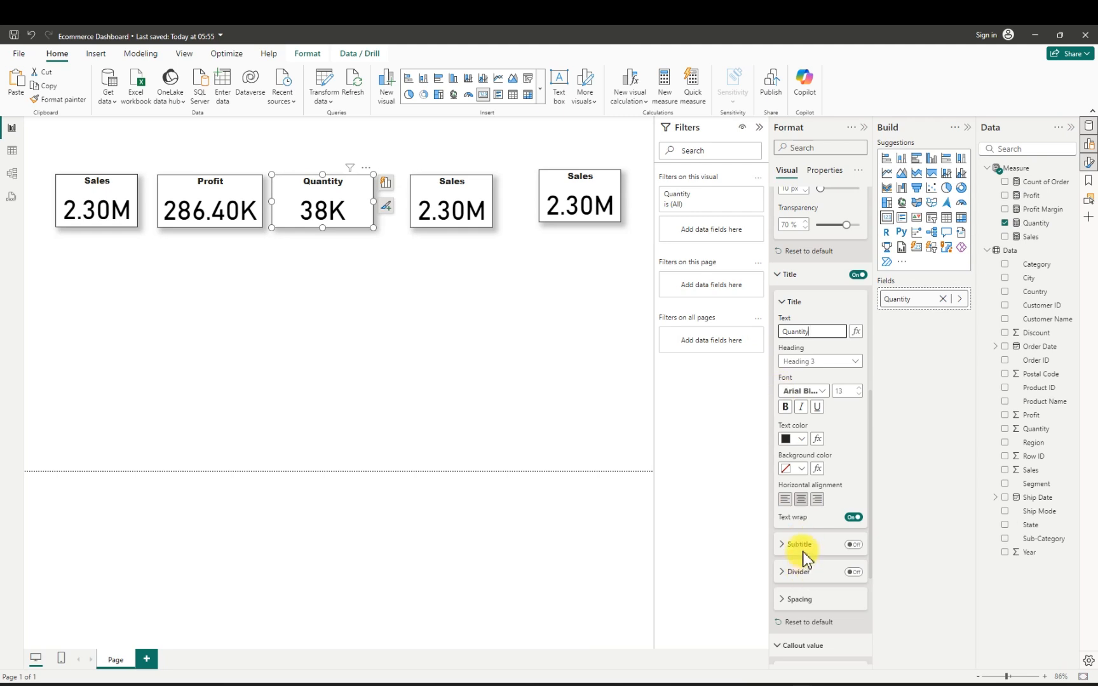
- Set the Quantity card's display units to None and format the Quantity measure with a thousands separator
scroll(806, 559, down, 5)
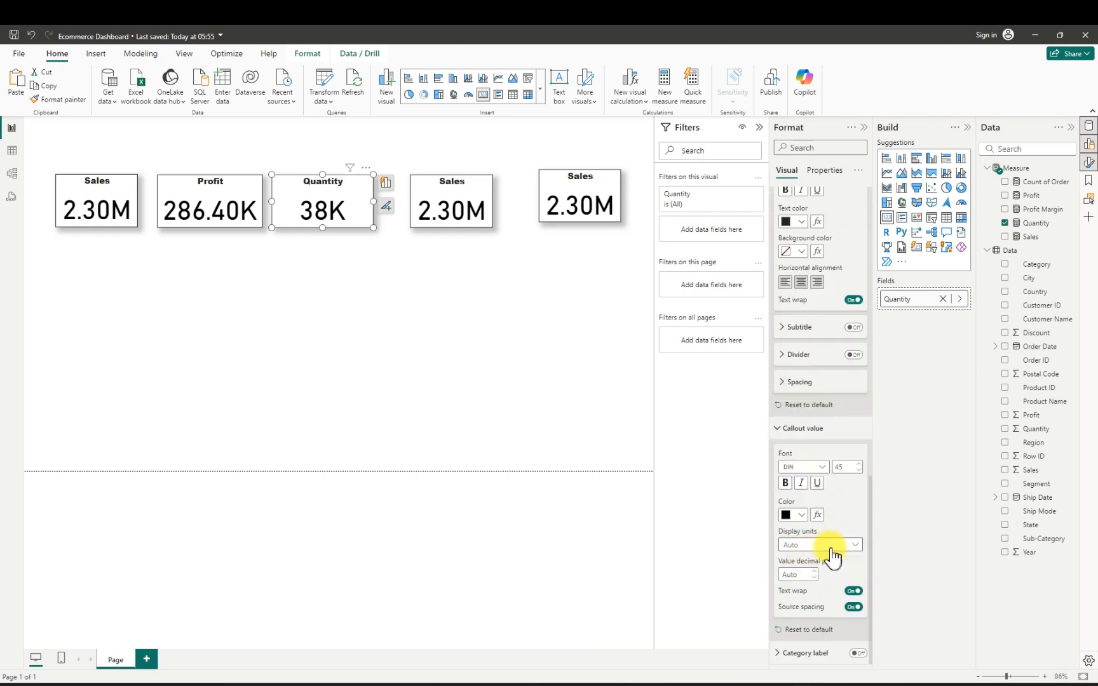
click(856, 545)
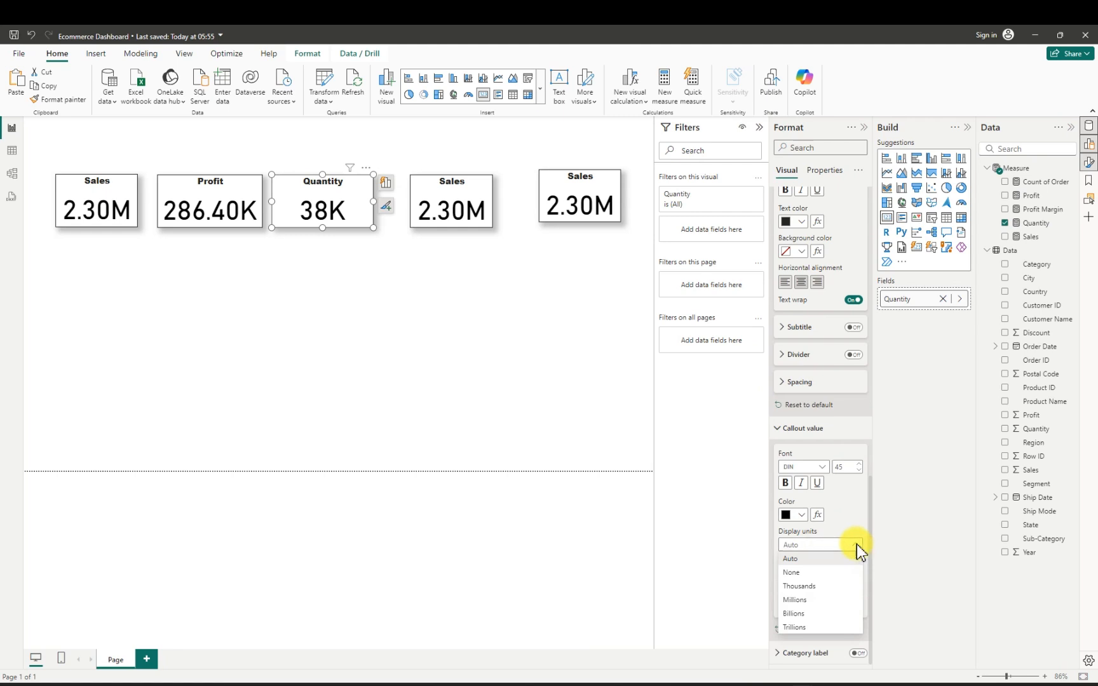
click(800, 571)
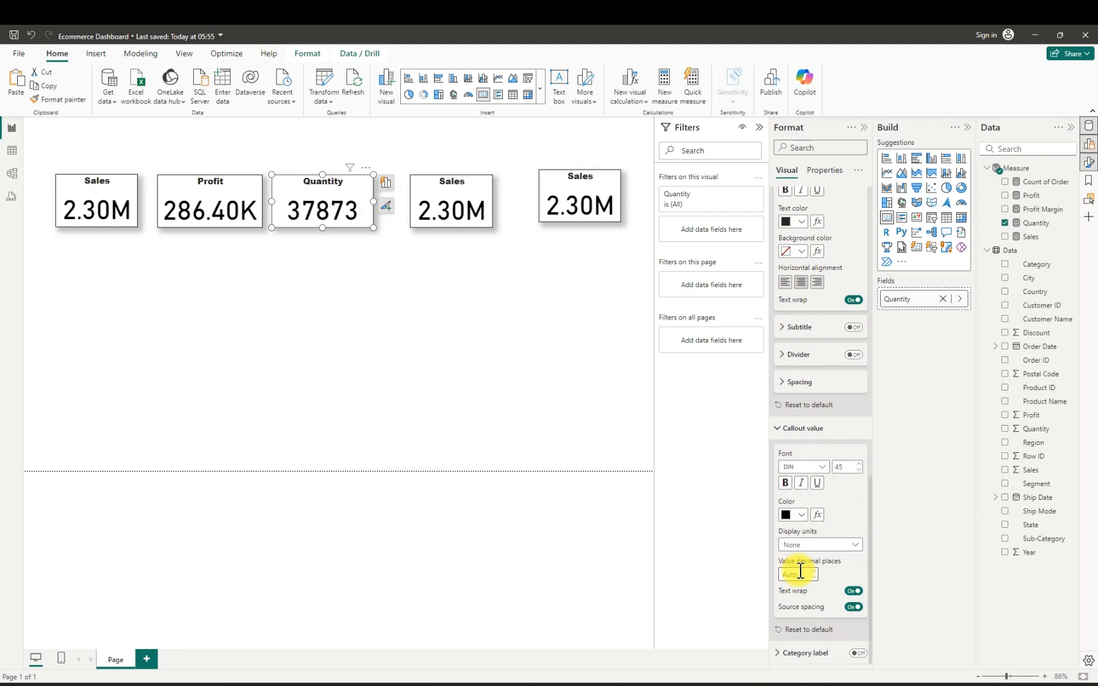
click(1035, 223)
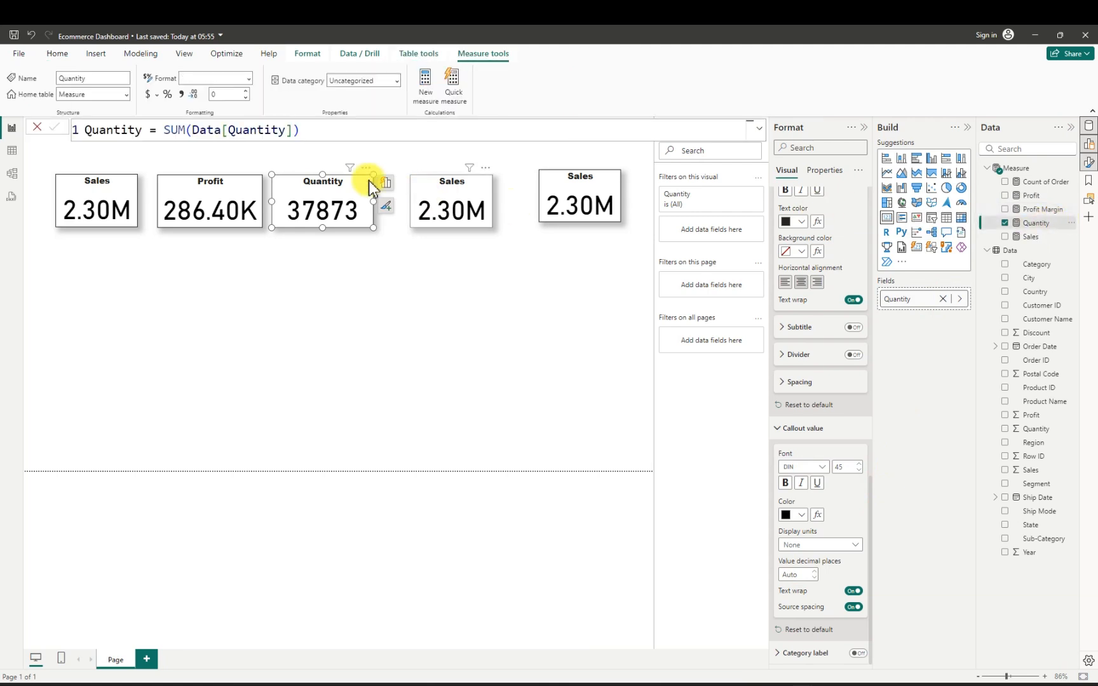
click(183, 101)
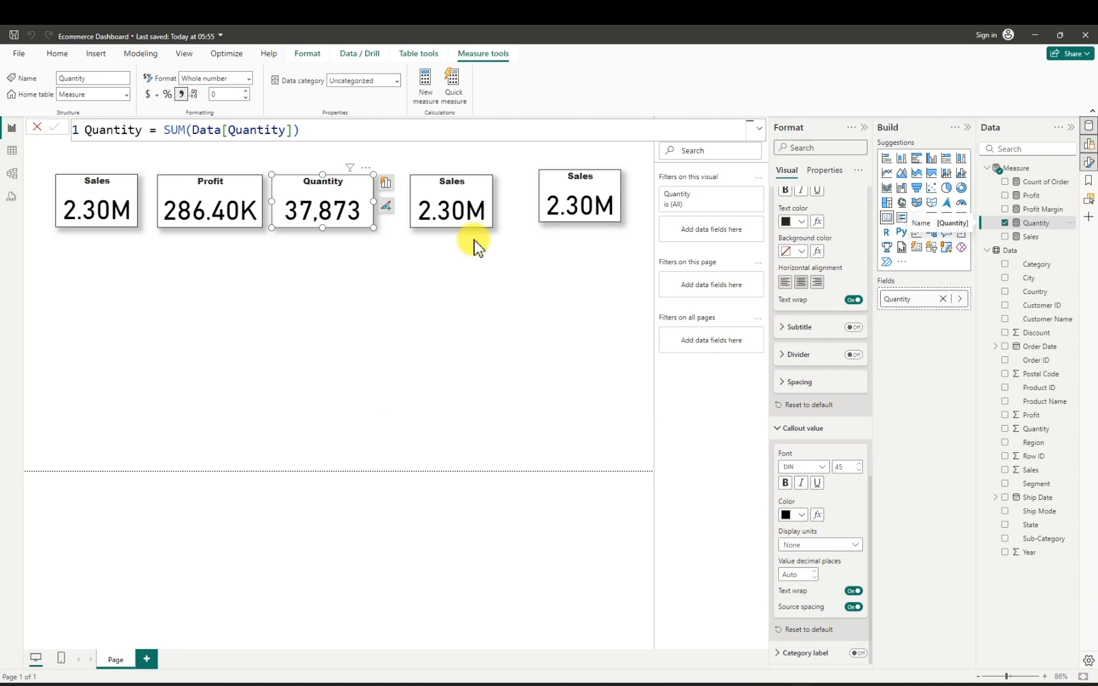
- Replace the Sales measure with Count of Order in the fourth card
click(464, 198)
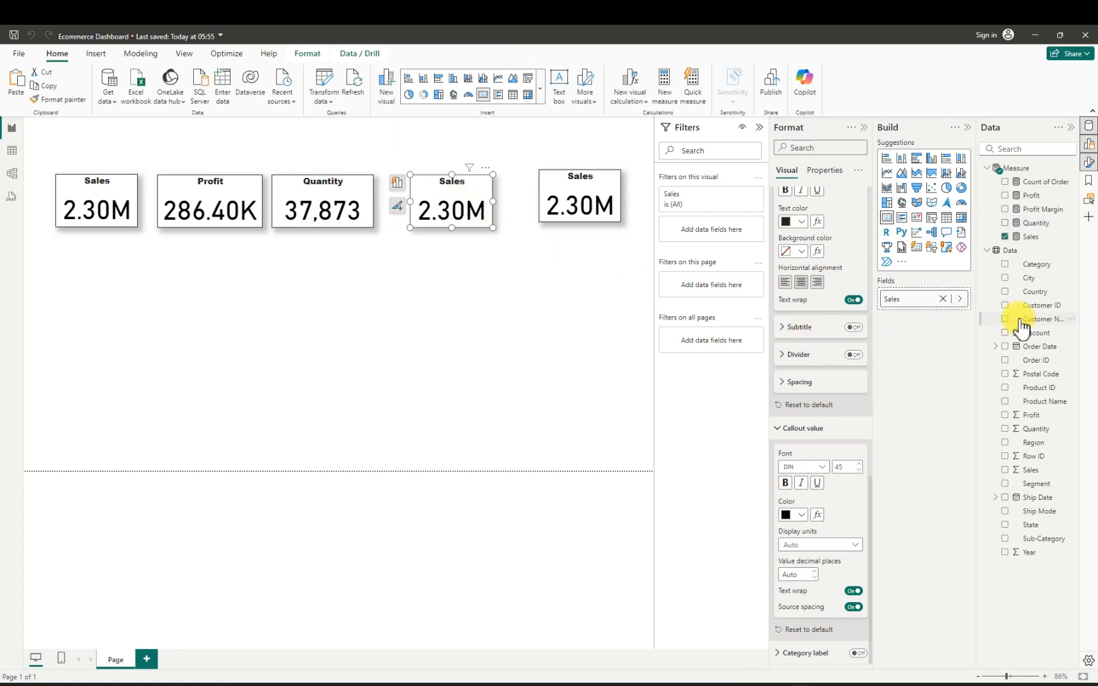
click(1004, 237)
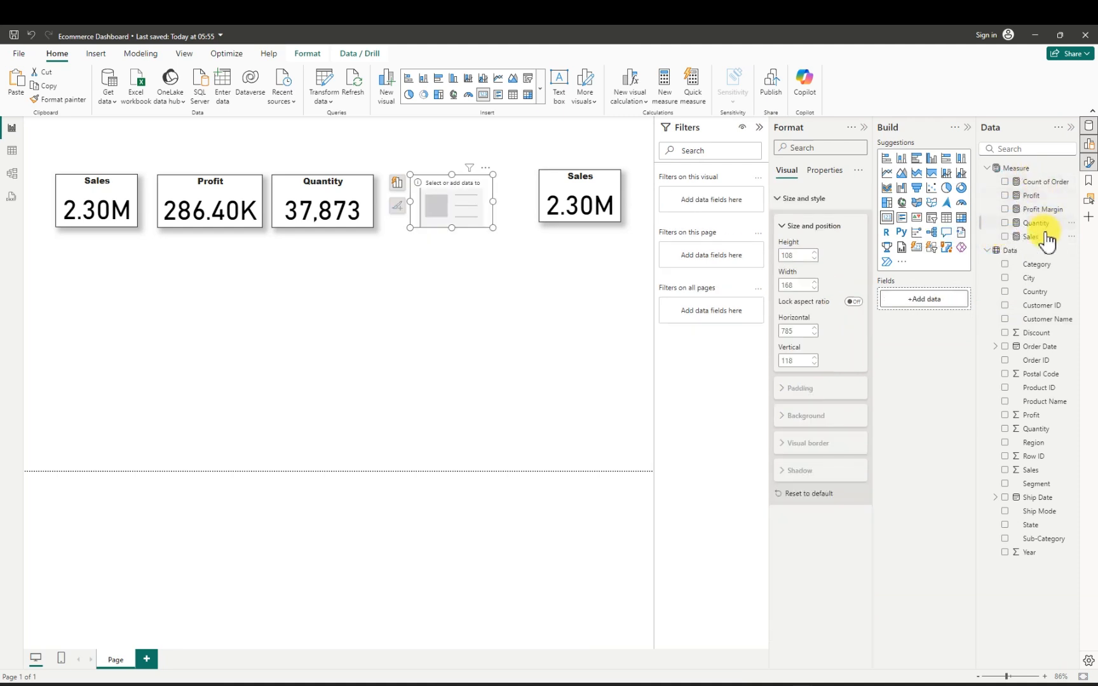
click(1005, 182)
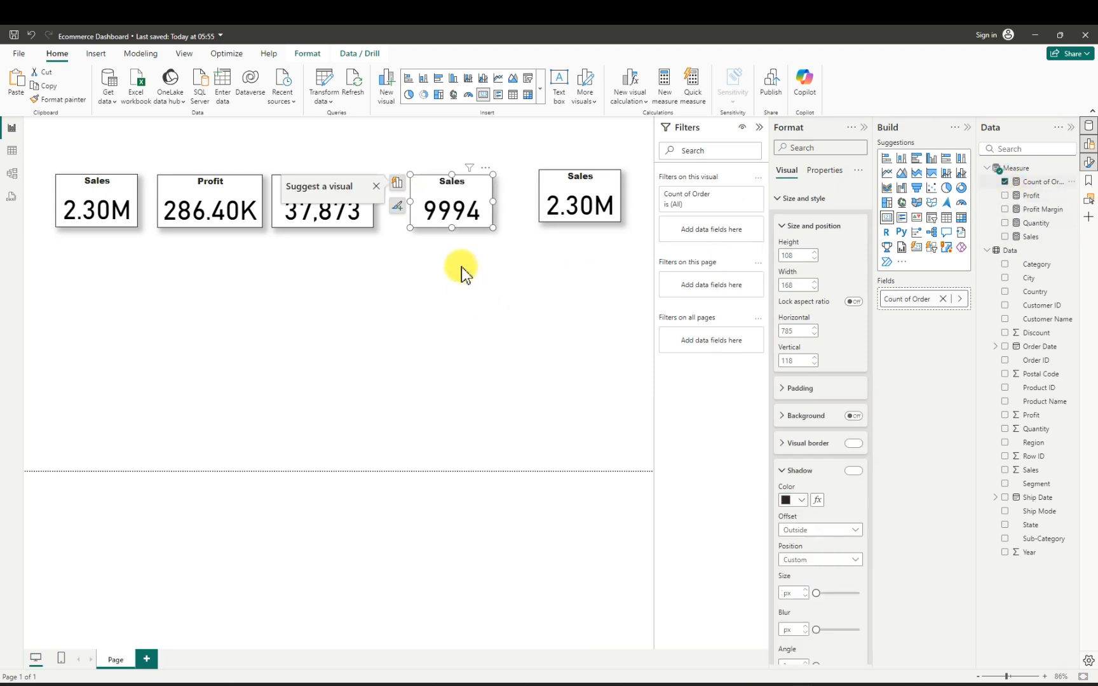
- Widen the fourth card to 197 and remove the Sales measure from the fifth card
drag(491, 201, 507, 203)
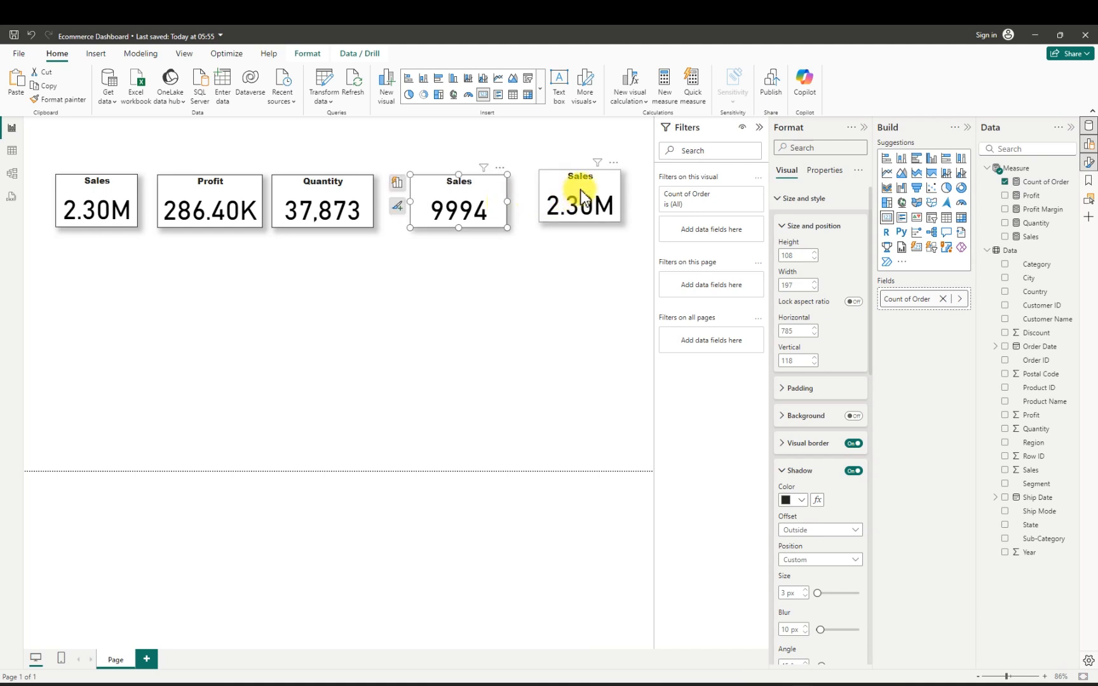
click(580, 199)
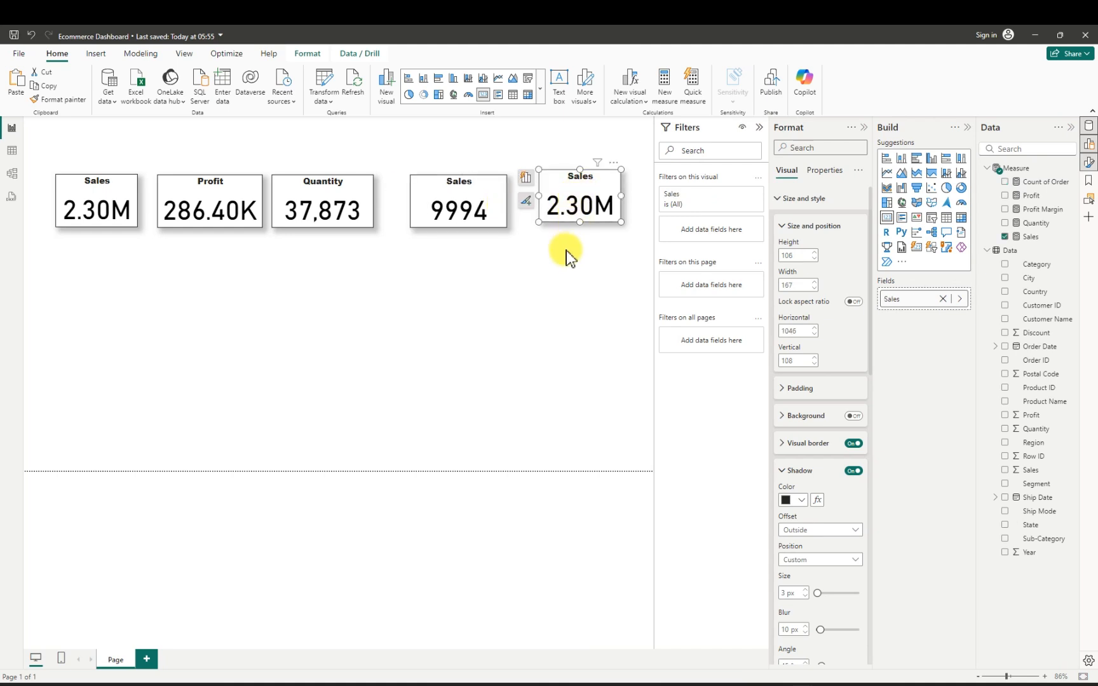
click(1005, 237)
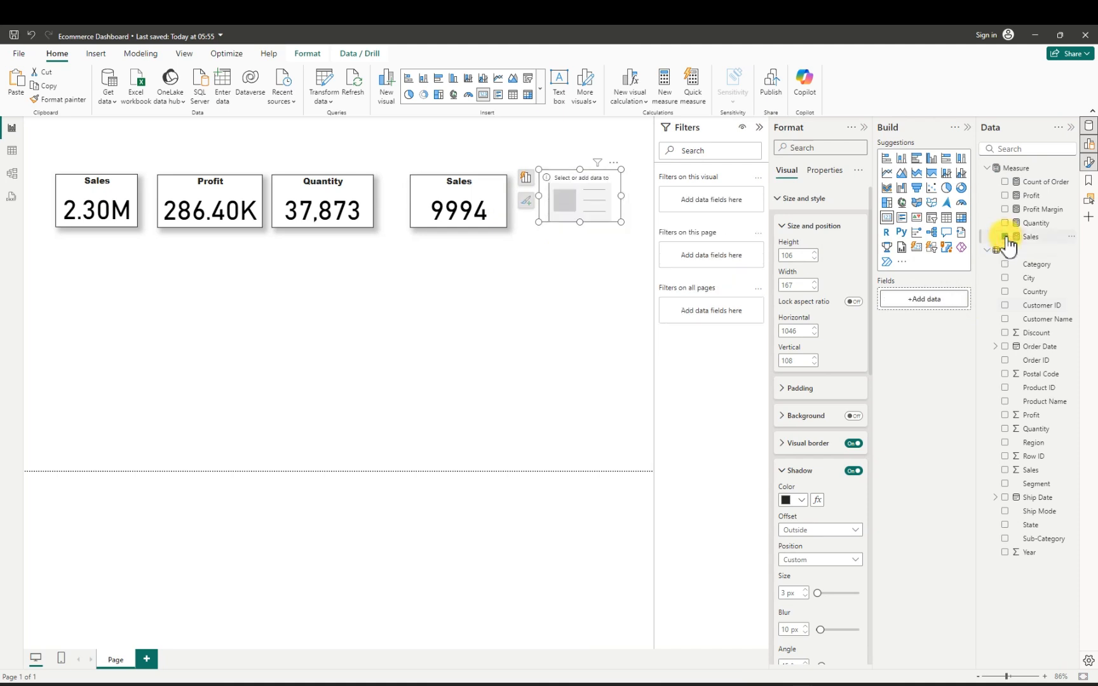
- Change the fourth card's title text to "Count of Order"
click(473, 196)
click(791, 471)
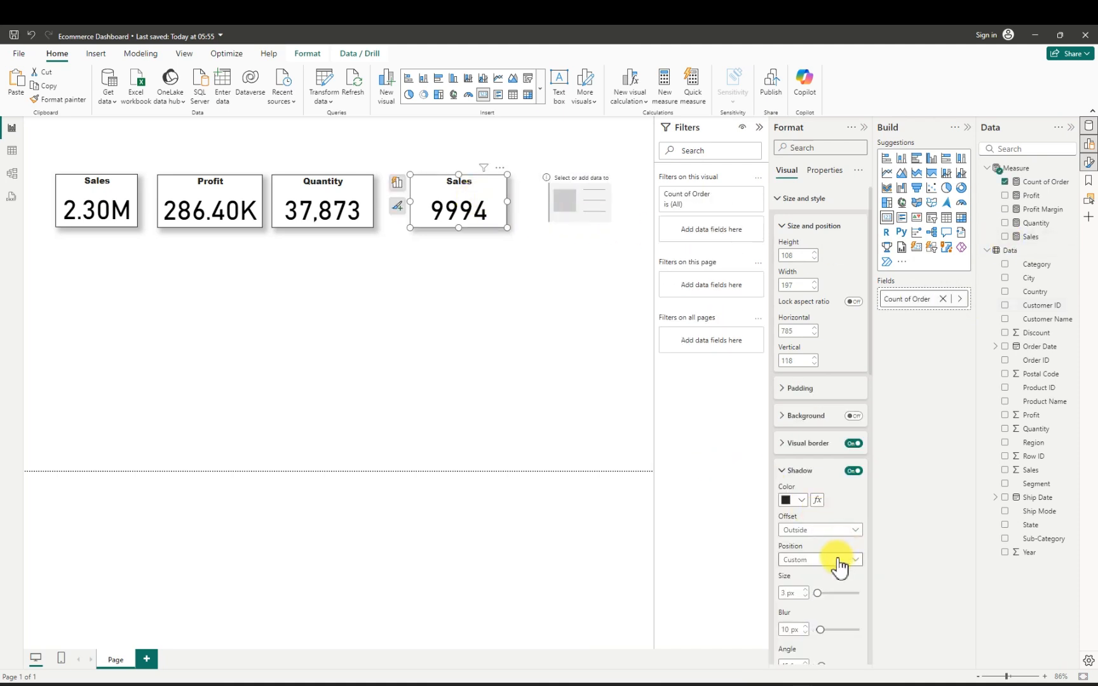
scroll(821, 568, down, 5)
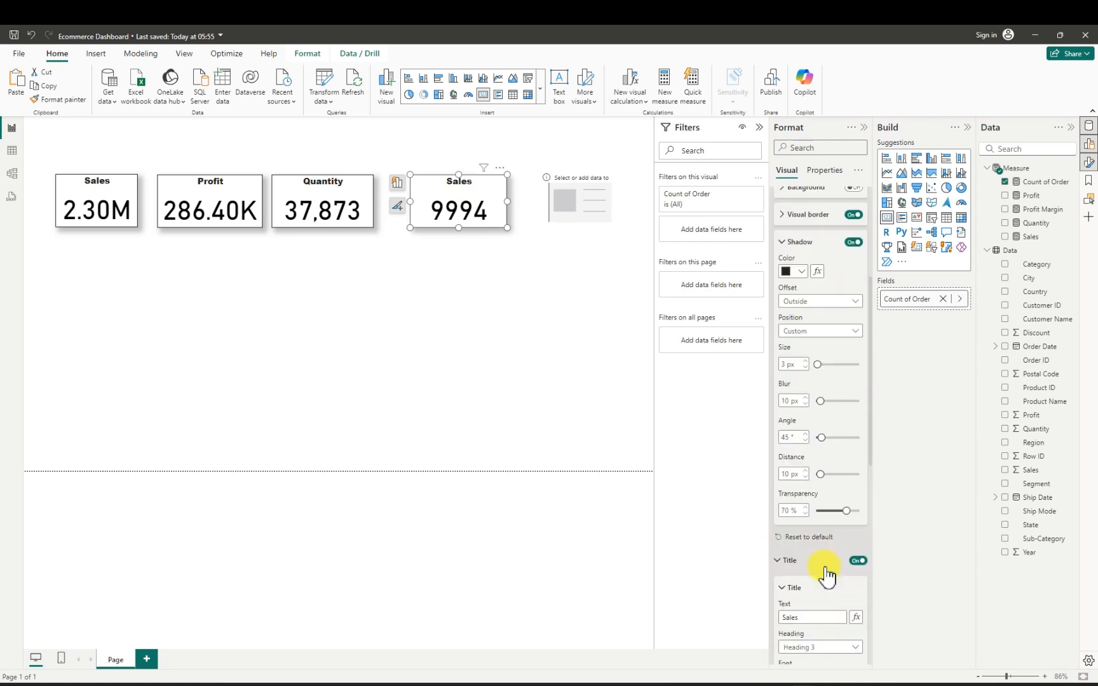
click(821, 564)
scroll(826, 571, down, 2)
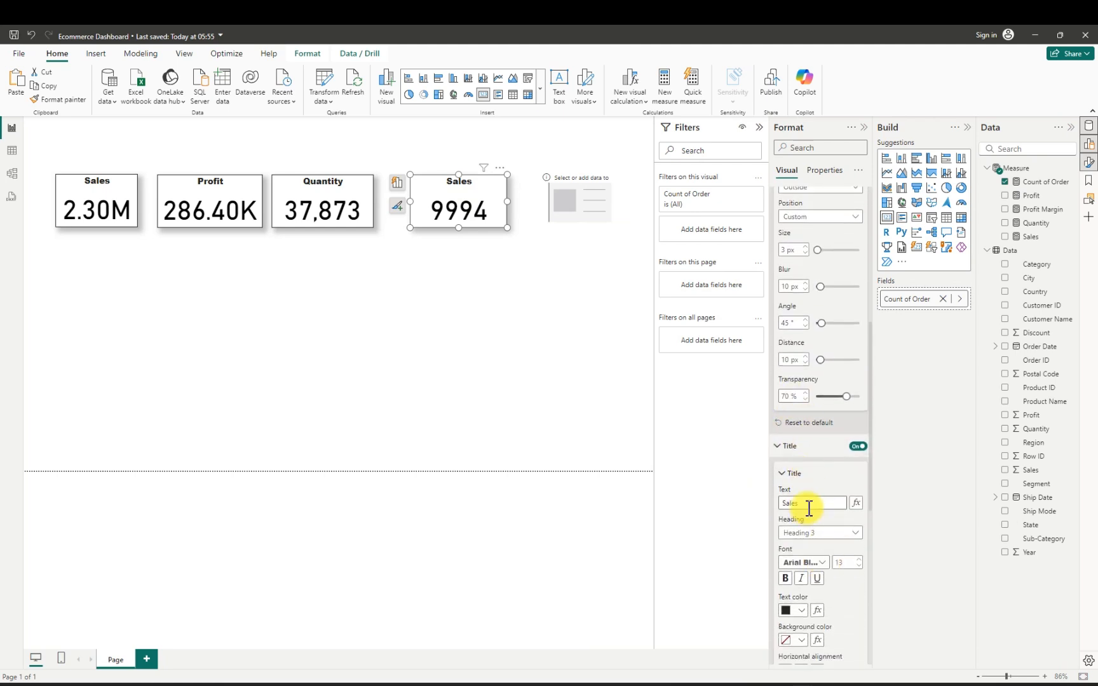
drag(808, 505, 762, 505)
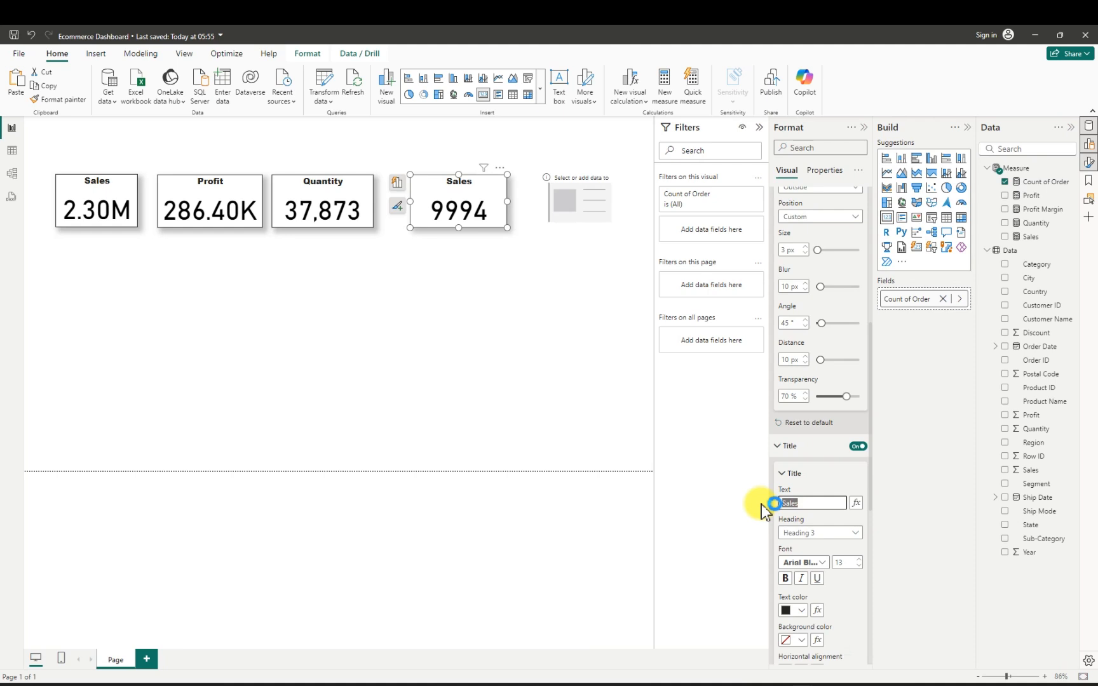
text(Count of Order)
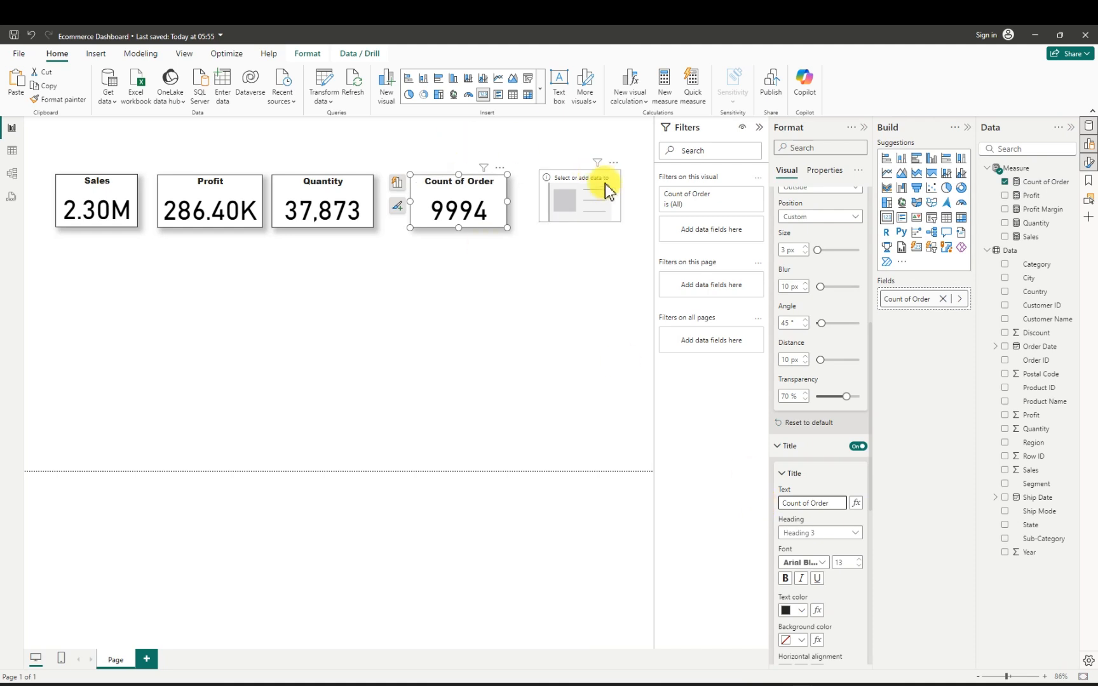
- Format the Count of Order measure with a thousands separator
click(600, 206)
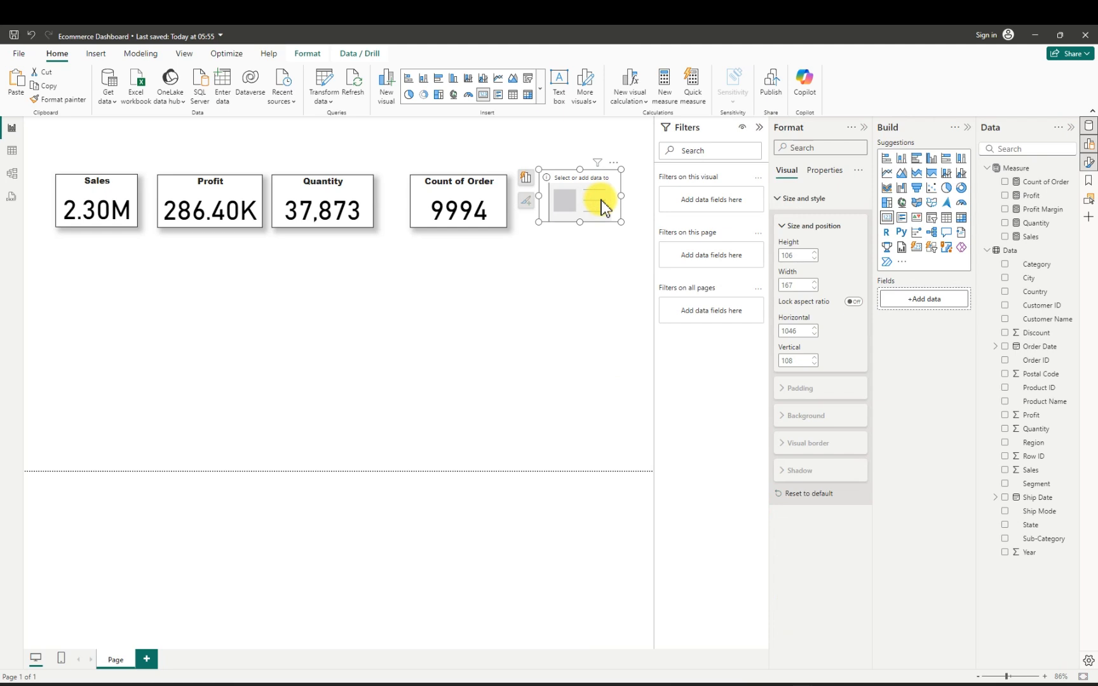
click(499, 215)
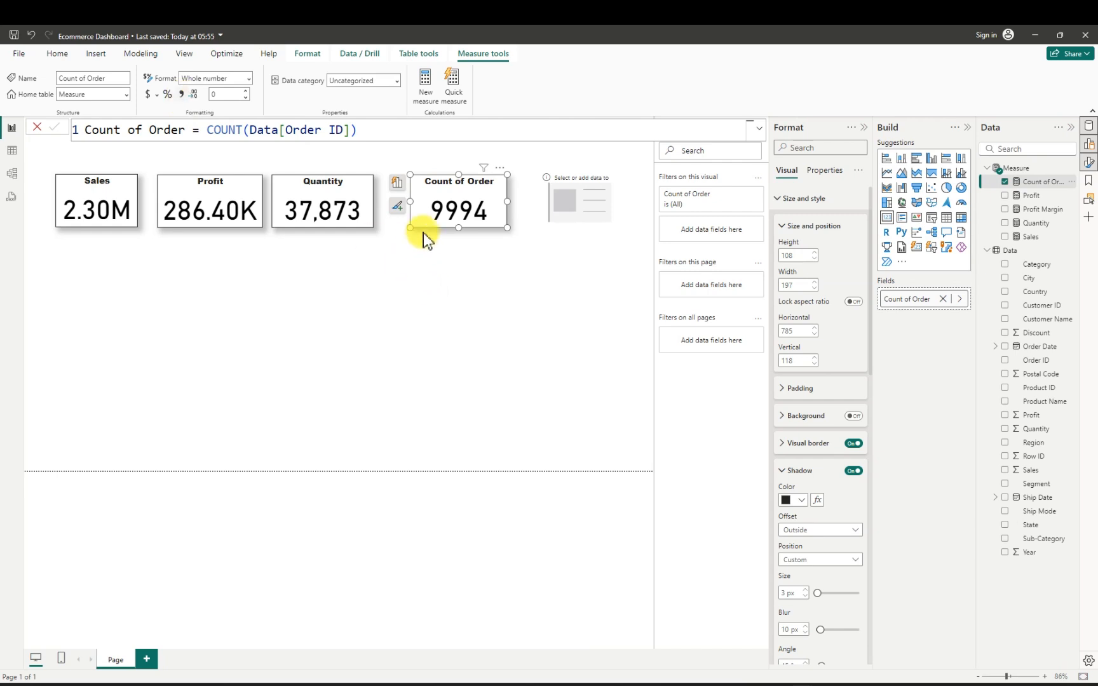
click(183, 95)
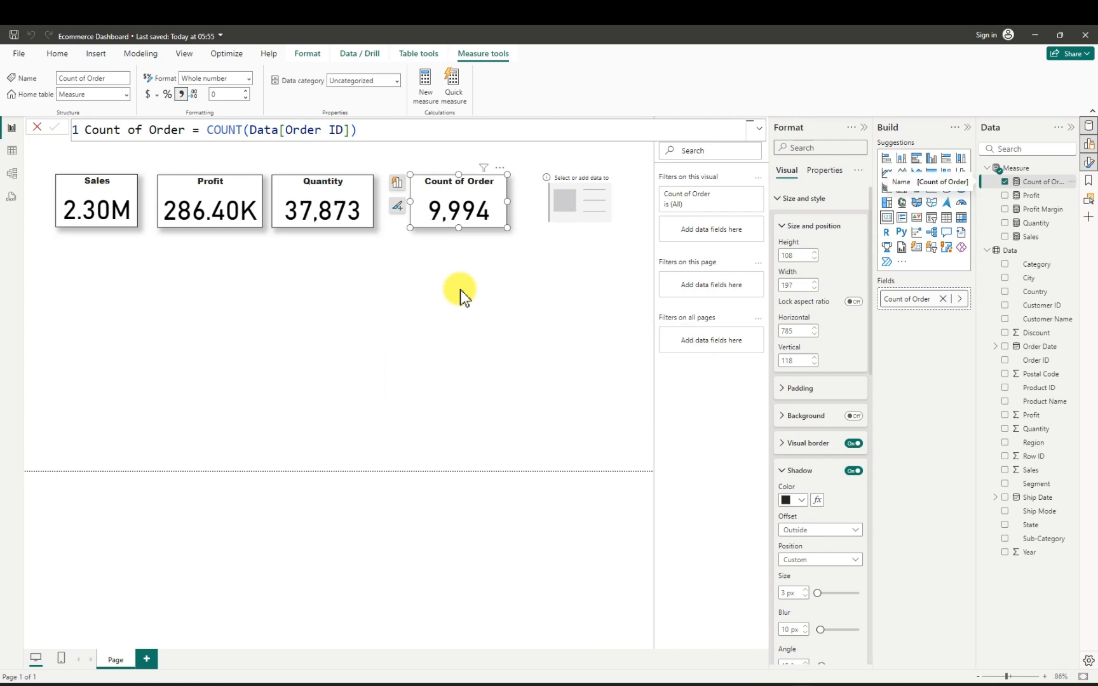
- Add the Profit Margin measure to the empty fifth card, widen it to 192 and align it with the row at vertical 118
click(598, 206)
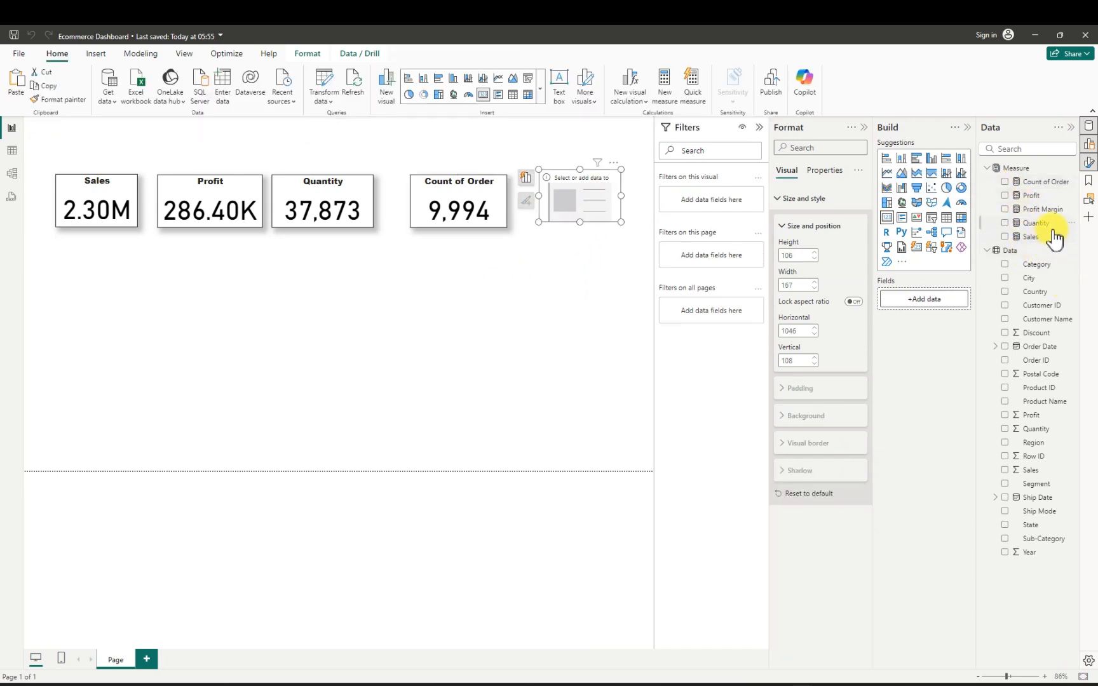
click(1006, 211)
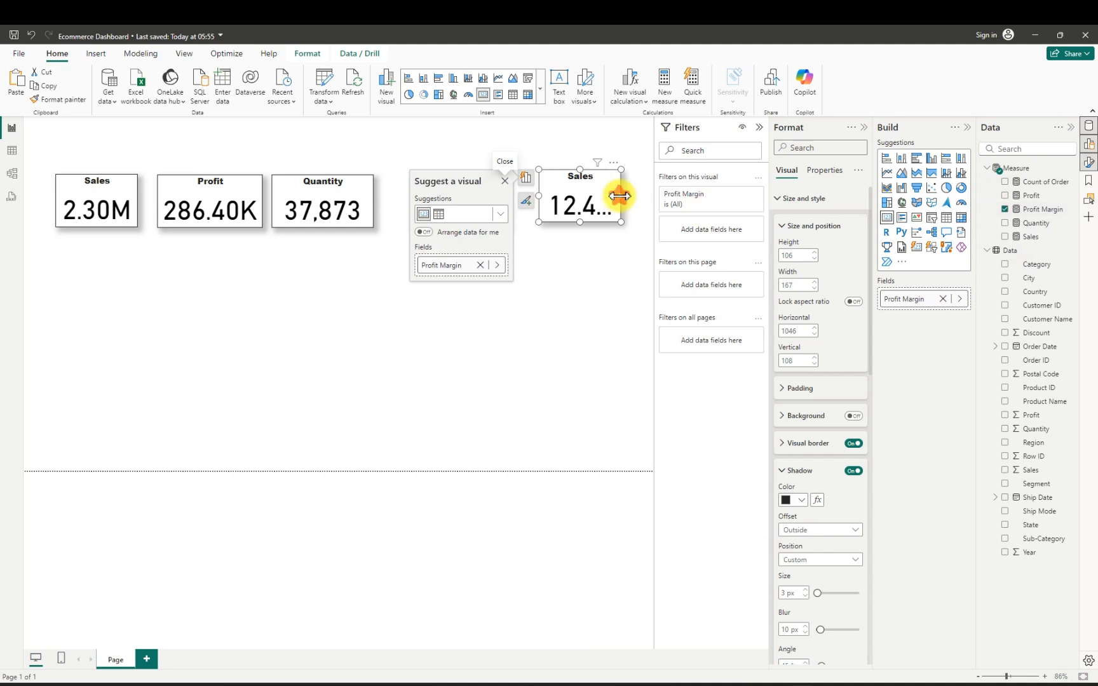
drag(589, 200, 590, 208)
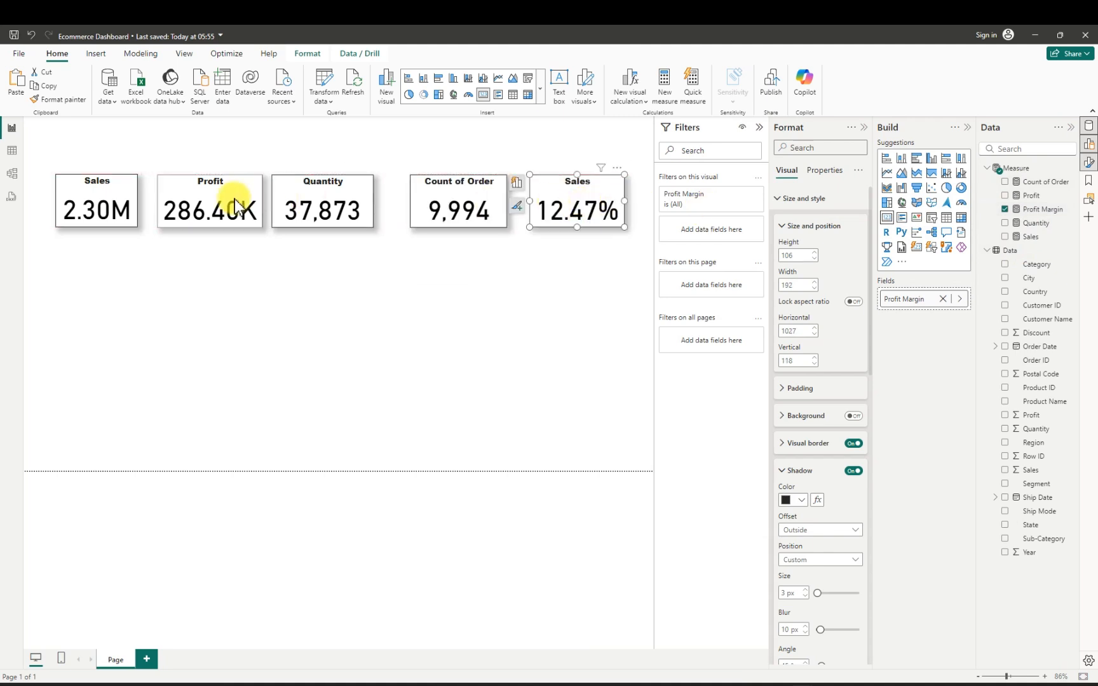
- Widen the first Sales card to 183 and space out the row by moving Quantity to horizontal 504 and Profit to 293
click(137, 205)
drag(139, 206, 147, 204)
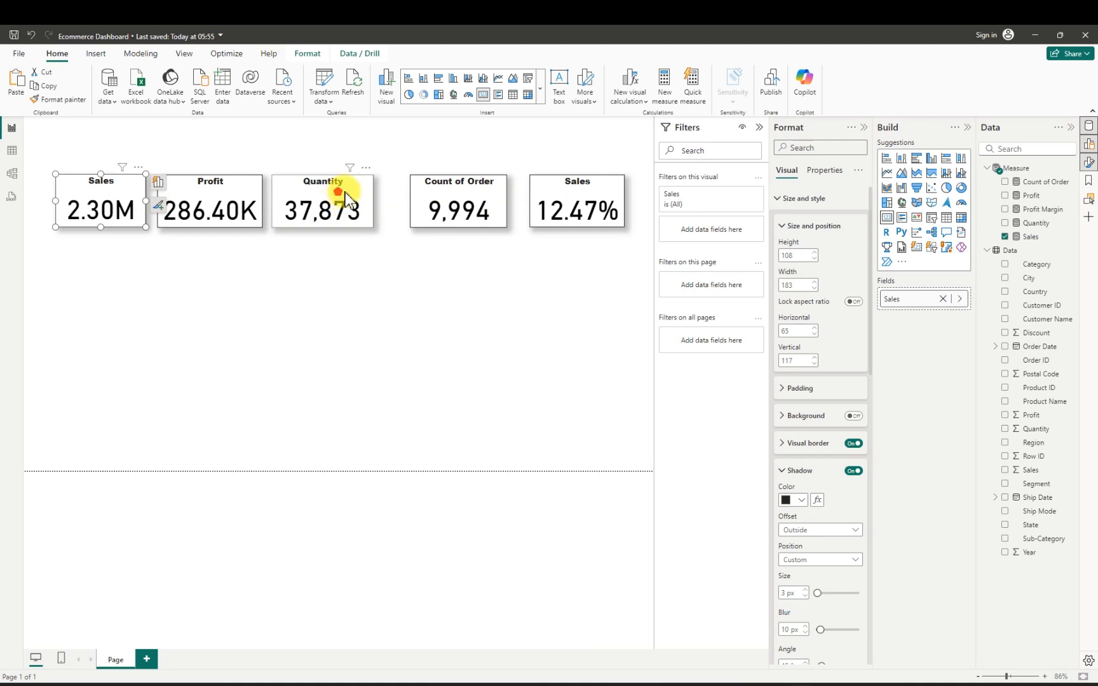
drag(356, 191, 352, 190)
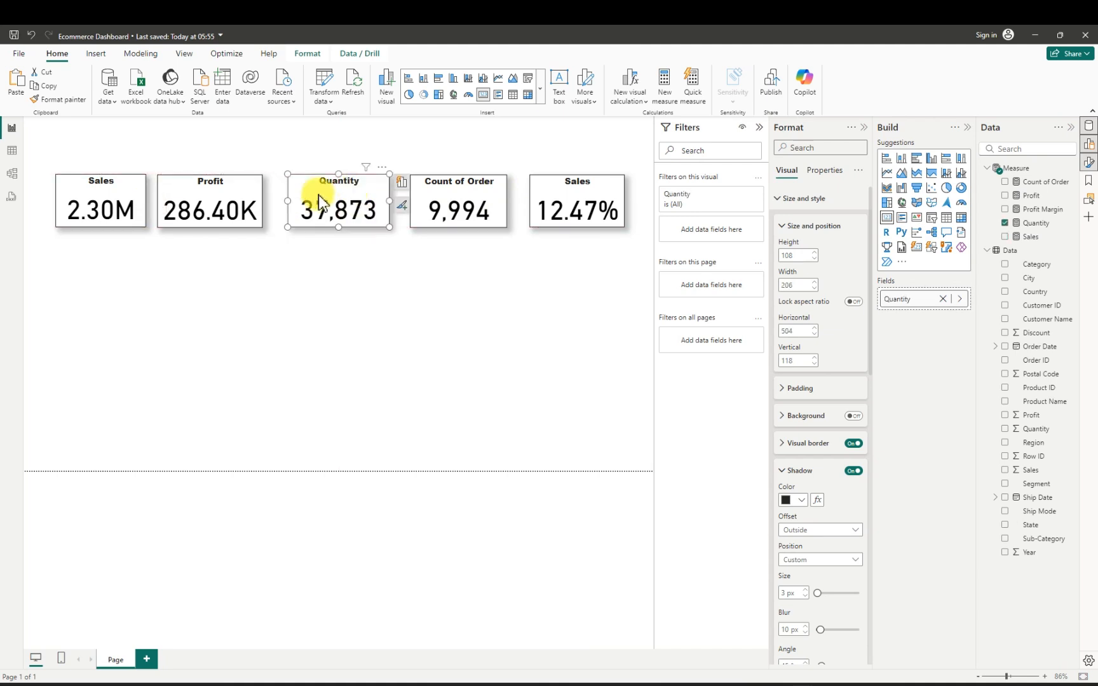
drag(237, 183, 245, 186)
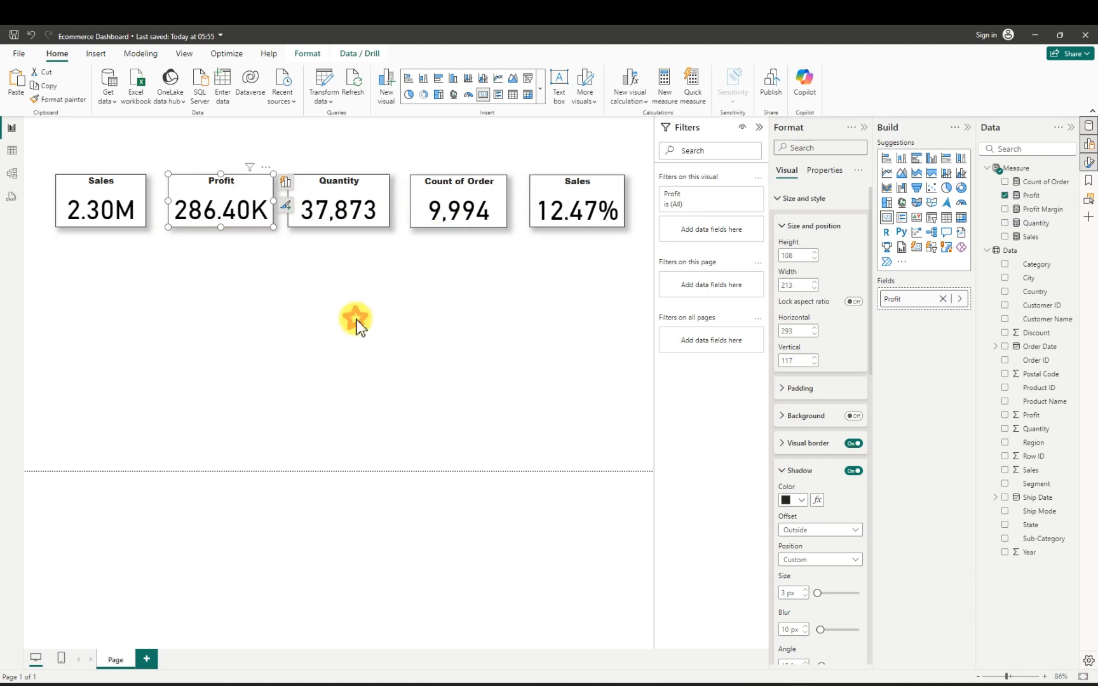
- Deselect the cards and save the current report
click(78, 152)
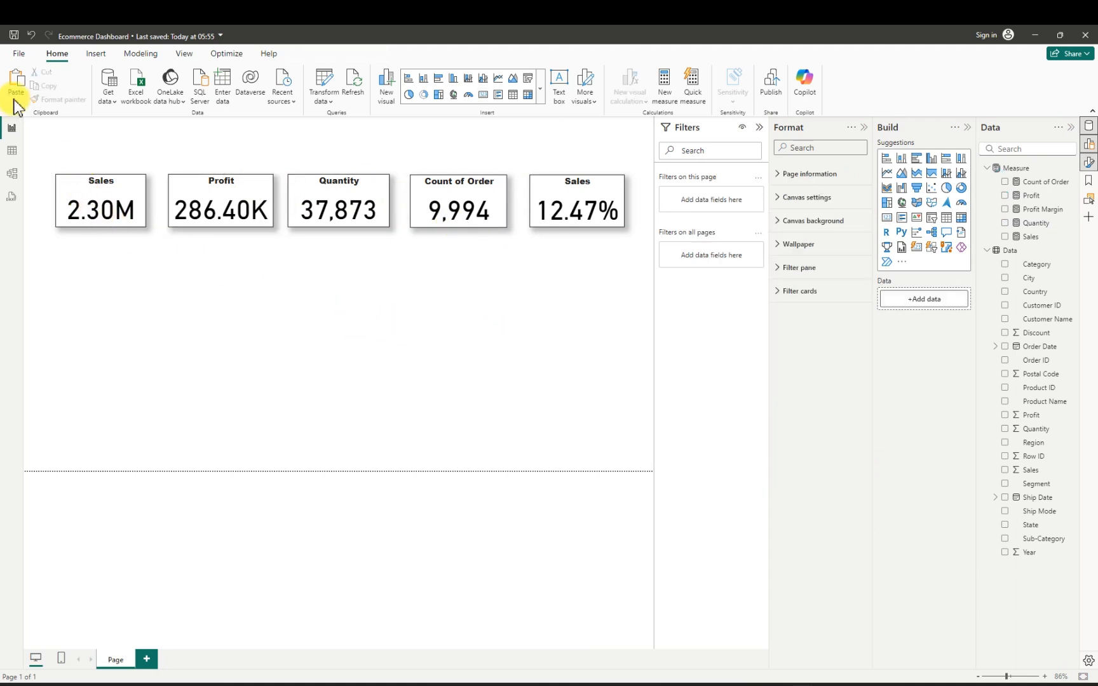
click(19, 55)
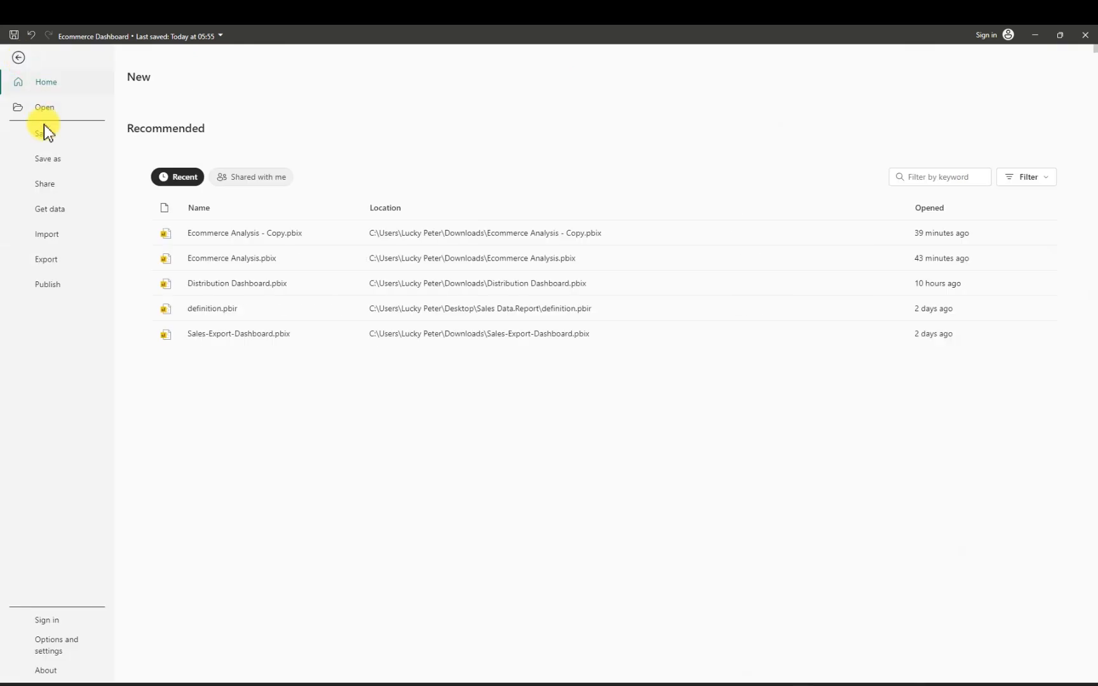
click(50, 138)
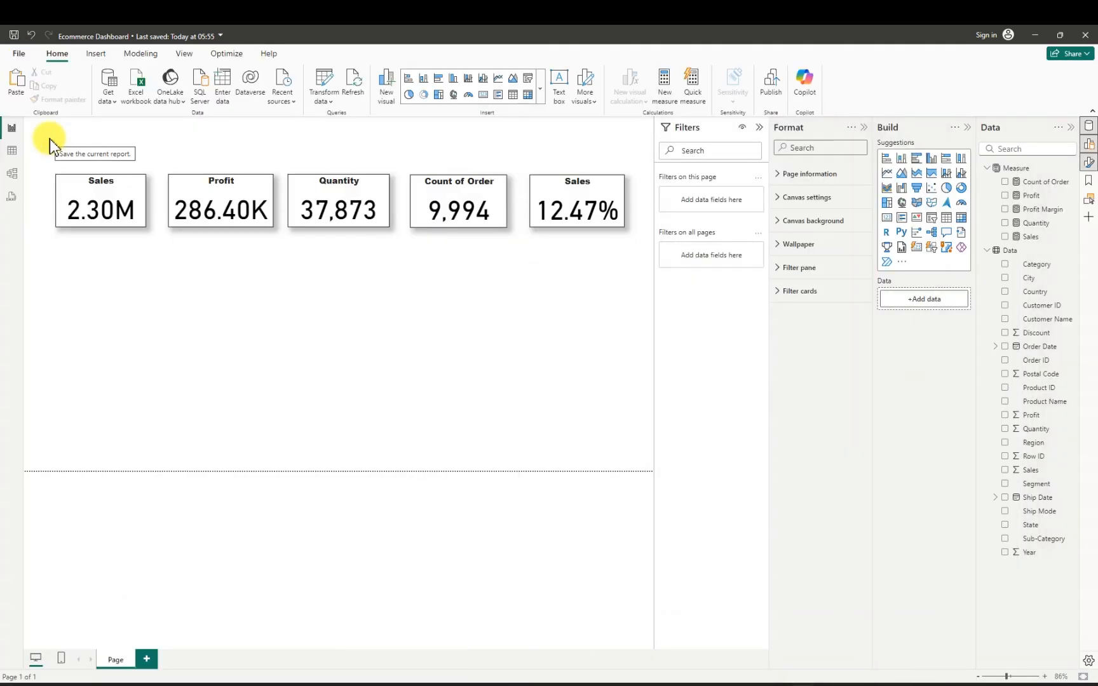
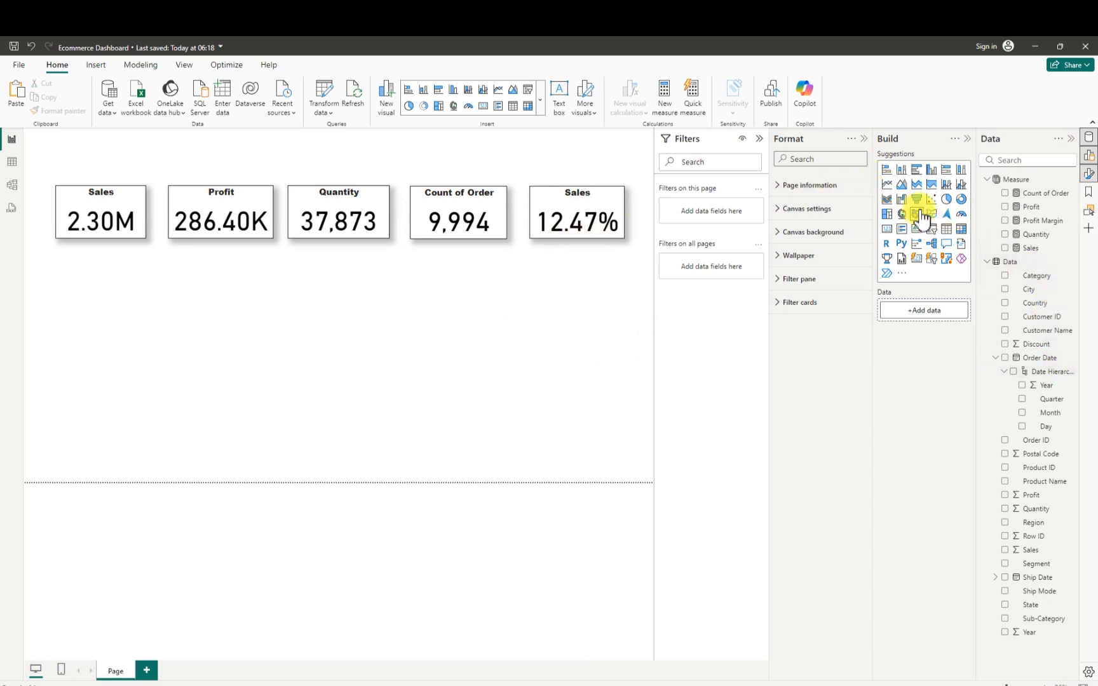
- Add a small stacked area chart below the Sales card, with the Sales and Profit measures on its Y-axis
drag(423, 397, 240, 329)
drag(159, 361, 113, 348)
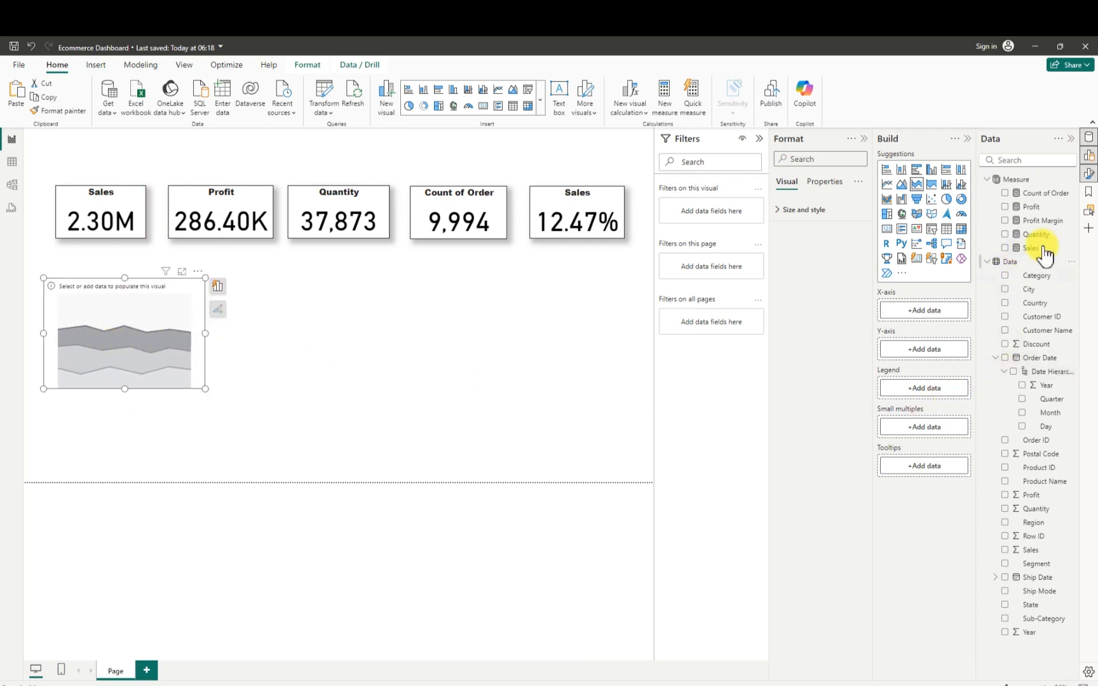
click(1005, 248)
click(217, 308)
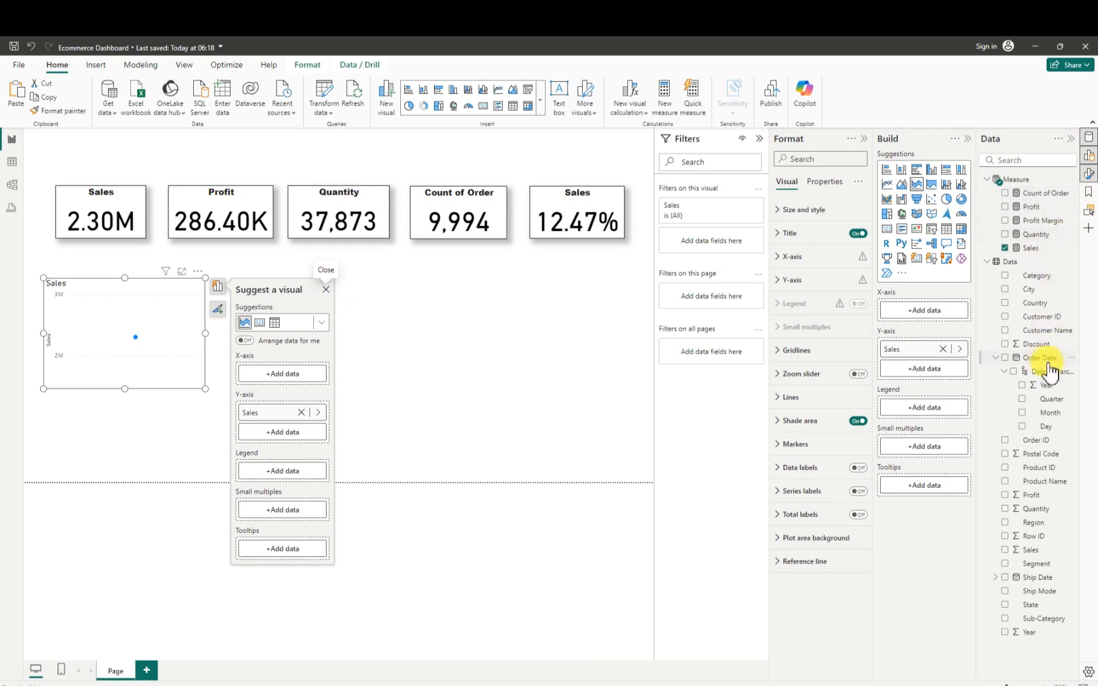
click(1006, 208)
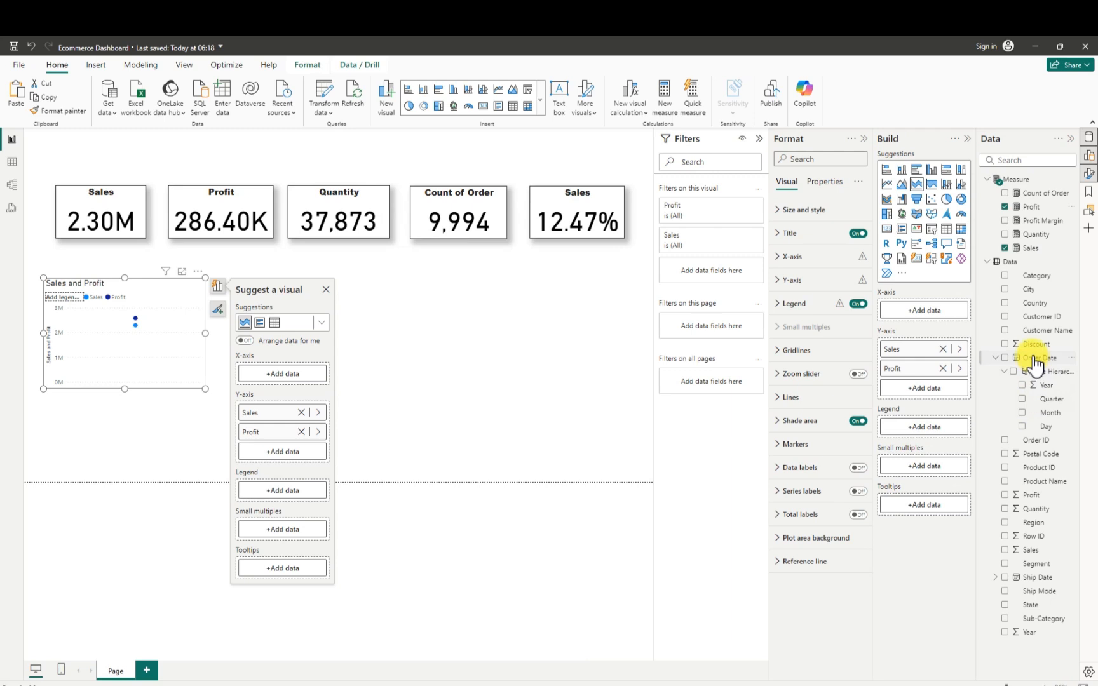
- Put Order Date on the area chart's X-axis and reduce its date hierarchy to Month by removing Day, Quarter and Year
click(1004, 358)
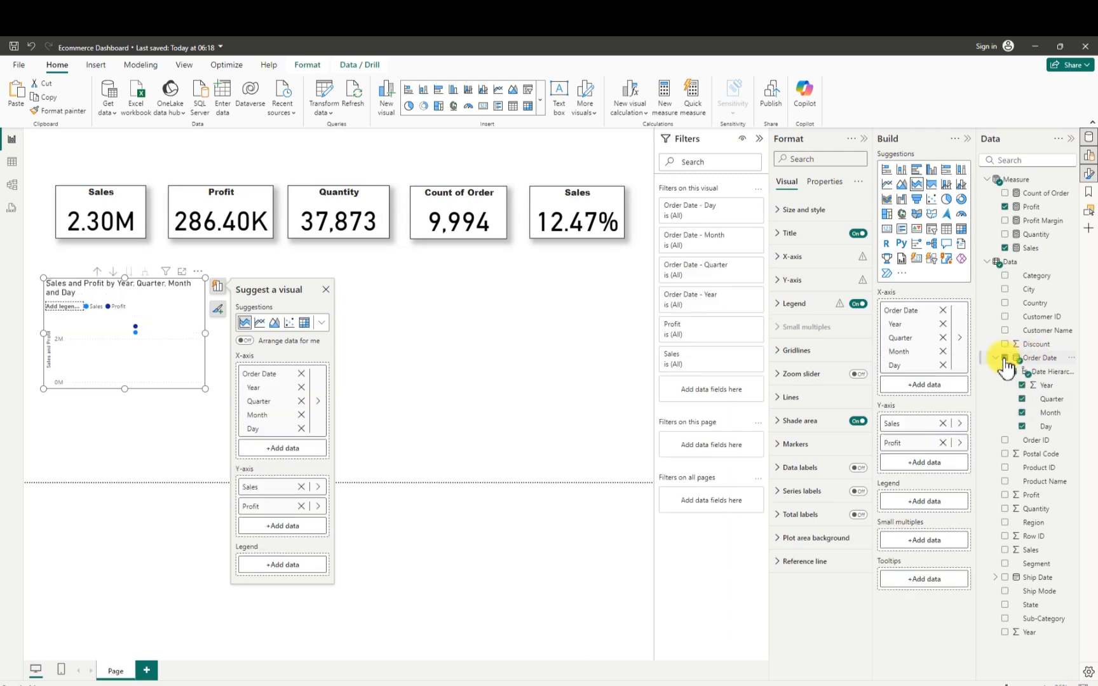
click(943, 365)
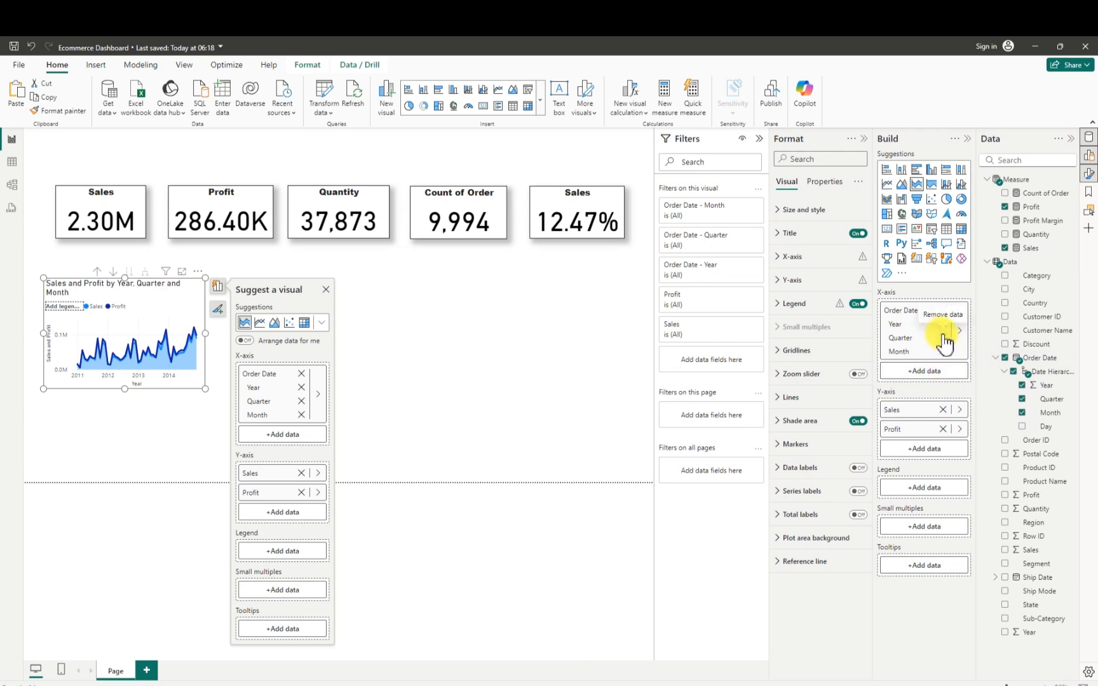
click(943, 338)
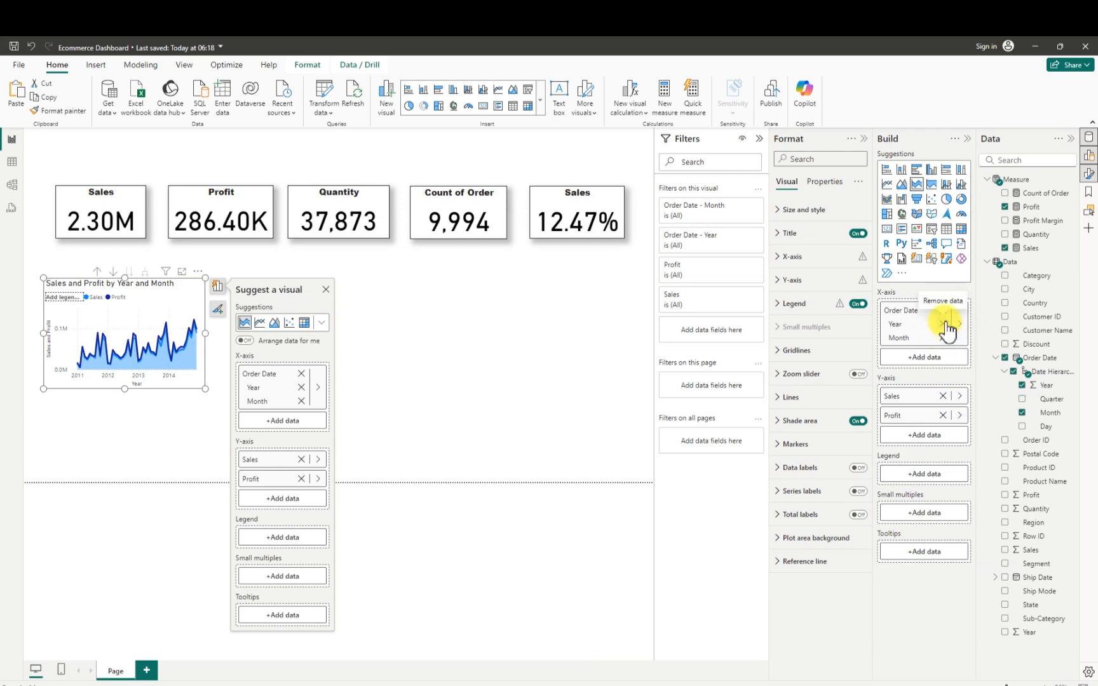
click(944, 324)
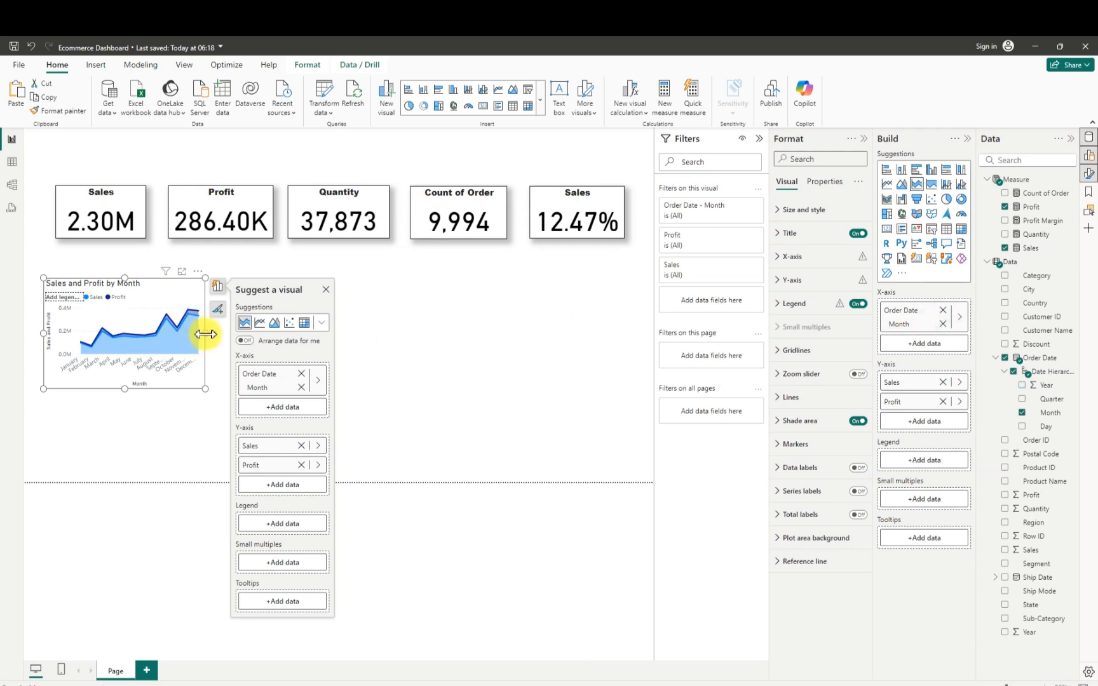
- Widen and position the area chart to span beneath the Sales and Profit cards, and turn off its legend
drag(204, 333, 278, 336)
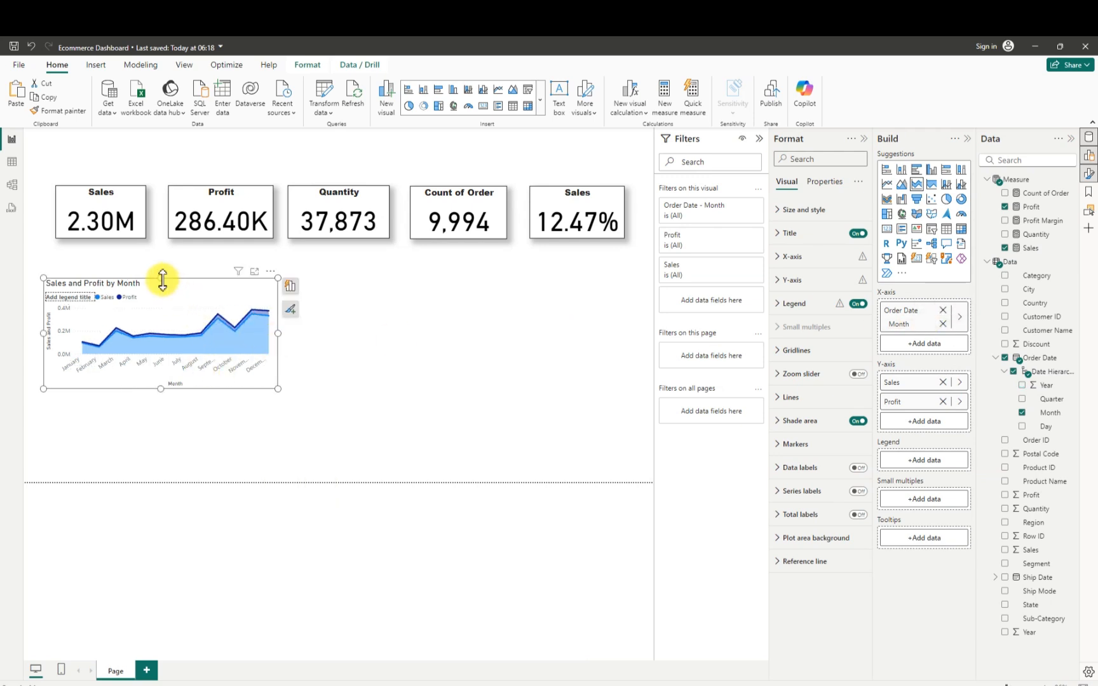
drag(161, 278, 176, 296)
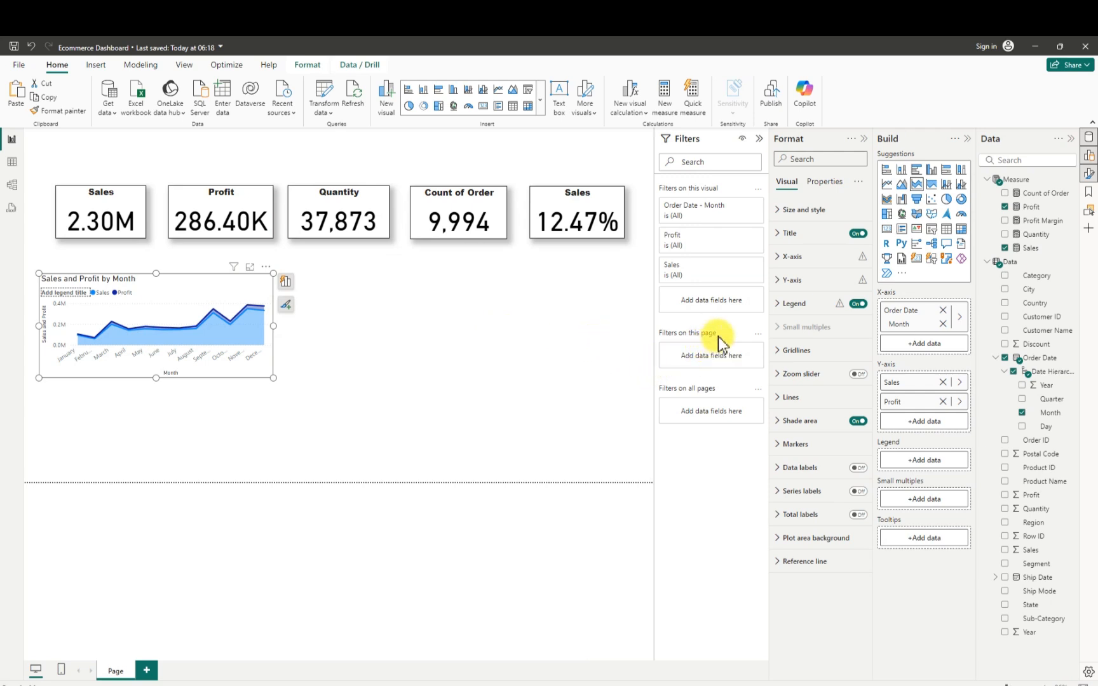
click(857, 305)
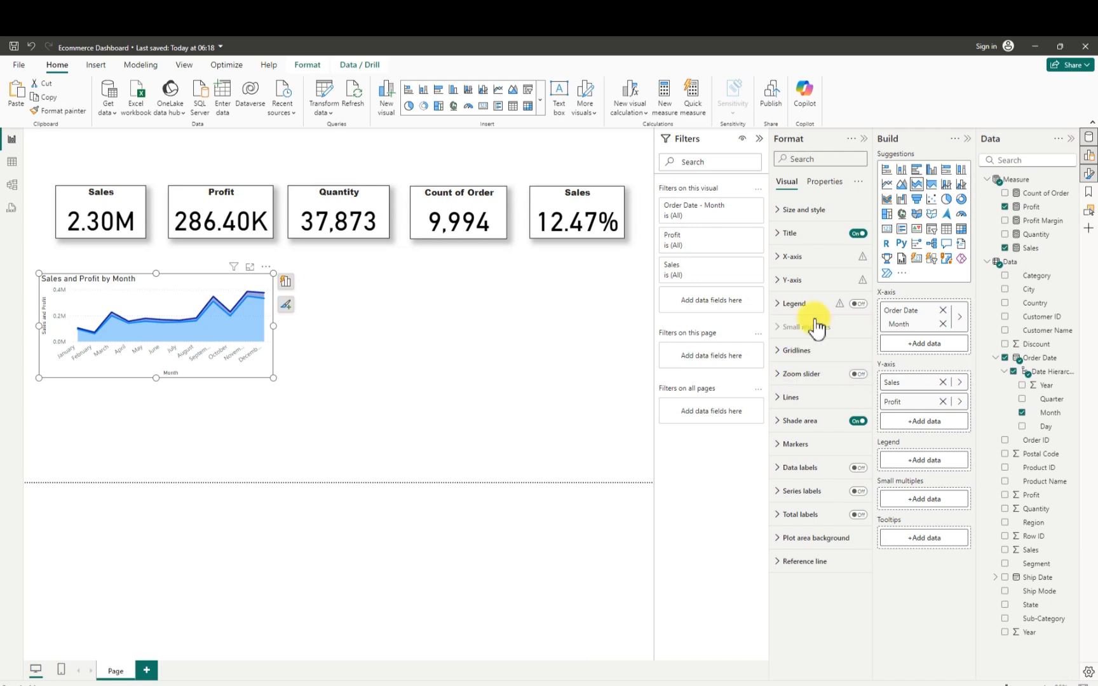
- Change the area chart's title text to "Sales over Profit by Month"
click(779, 235)
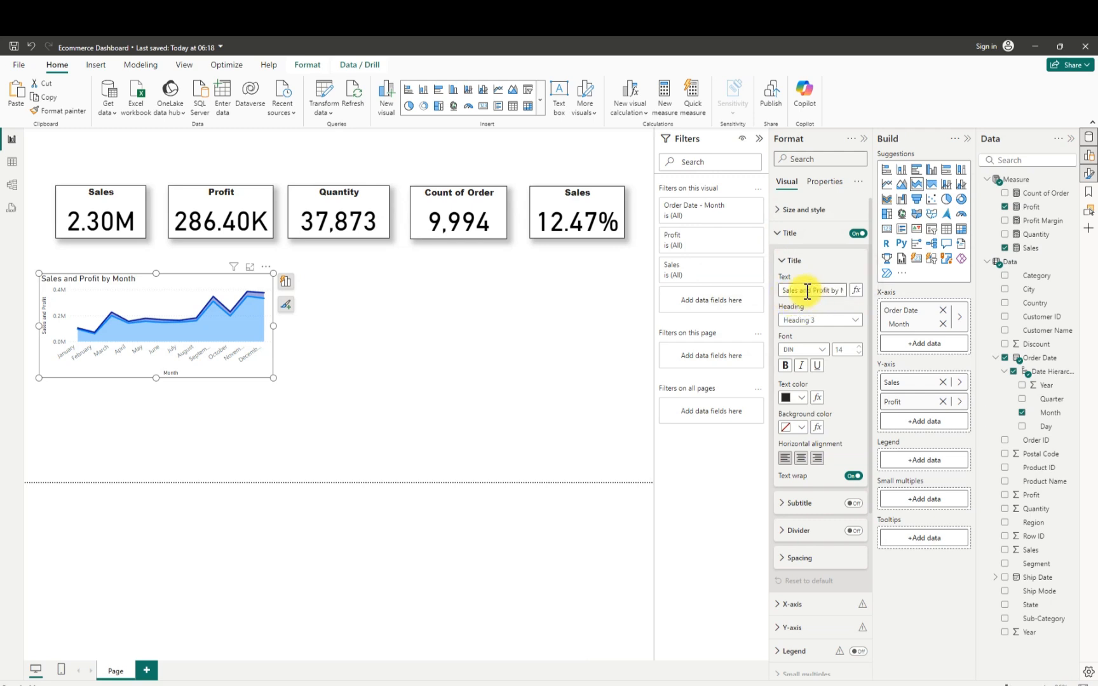
drag(799, 291, 815, 291)
key(BackSpace)
text(over)
click(799, 291)
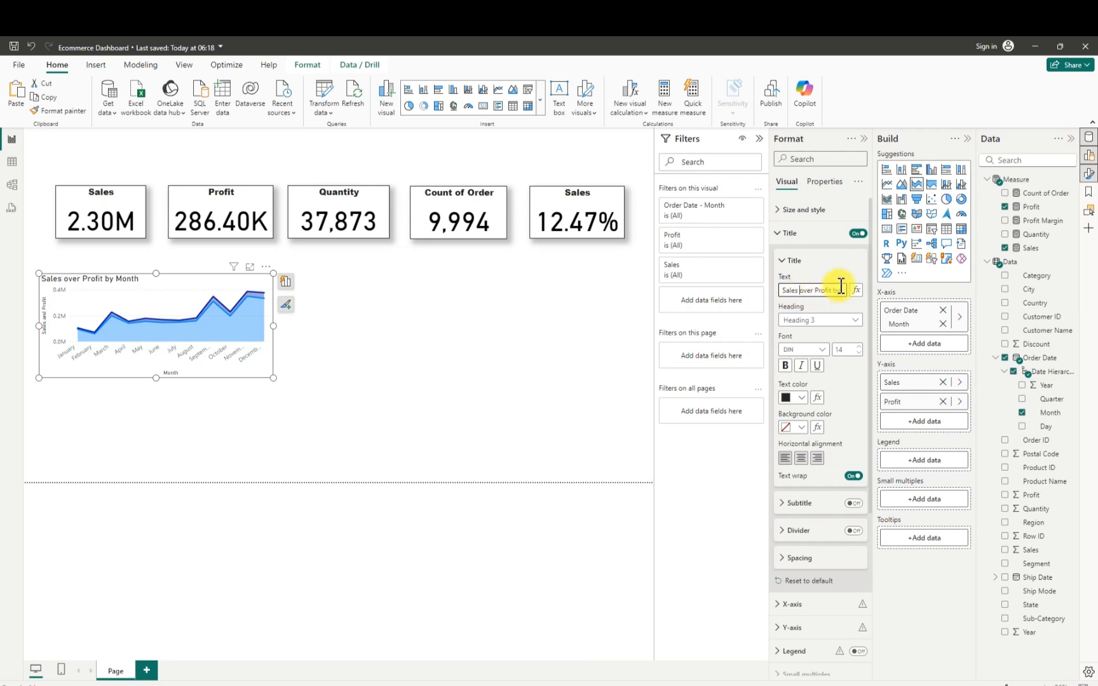
- Center the area chart's title and set its font to Arial Black, size 13
click(801, 459)
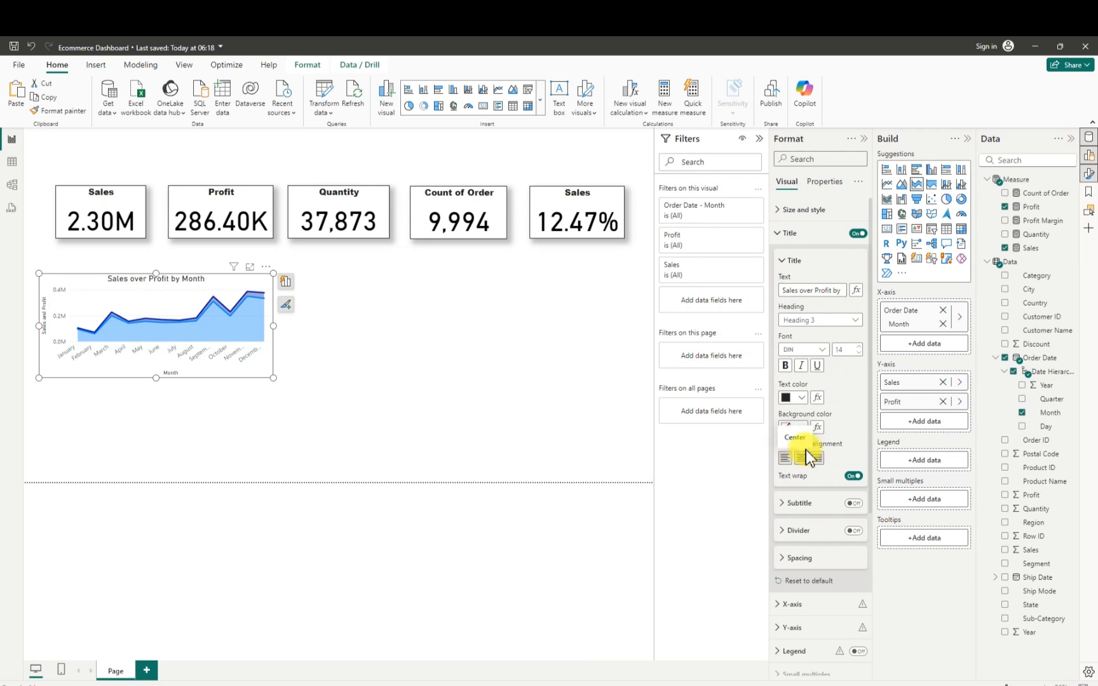
click(824, 353)
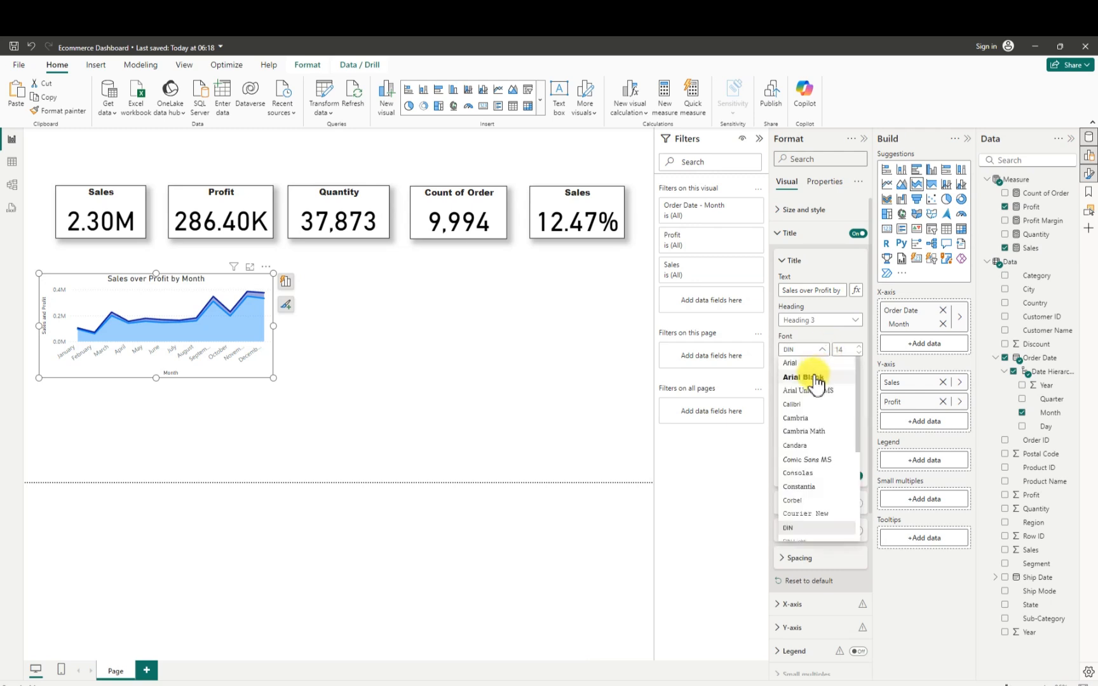
click(814, 380)
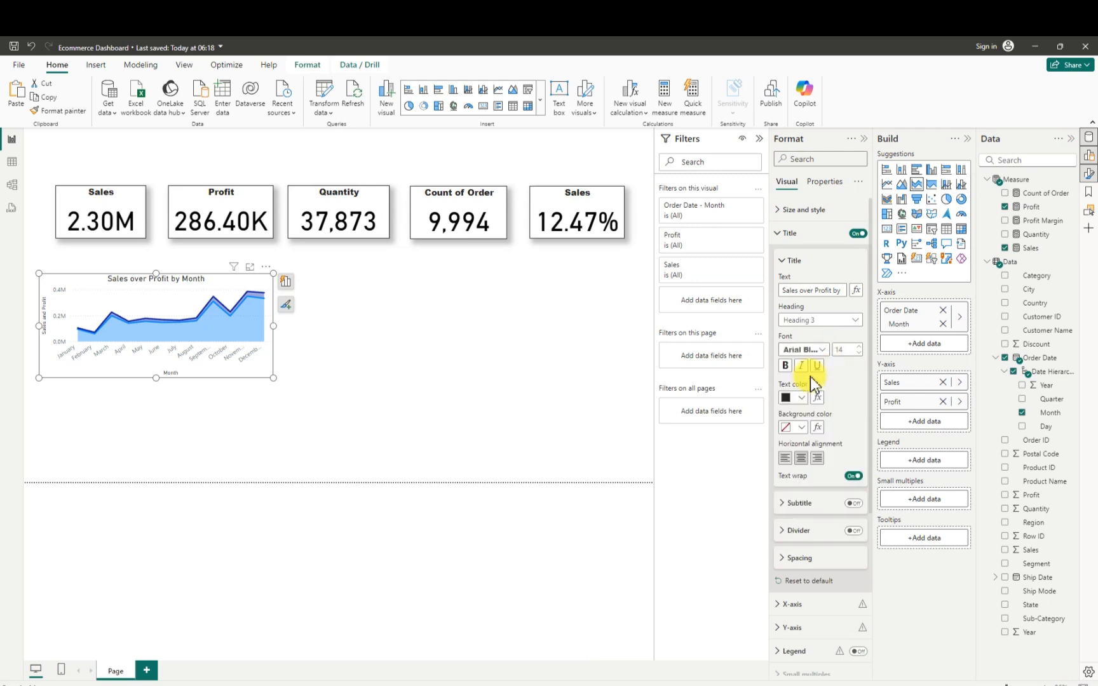
click(858, 354)
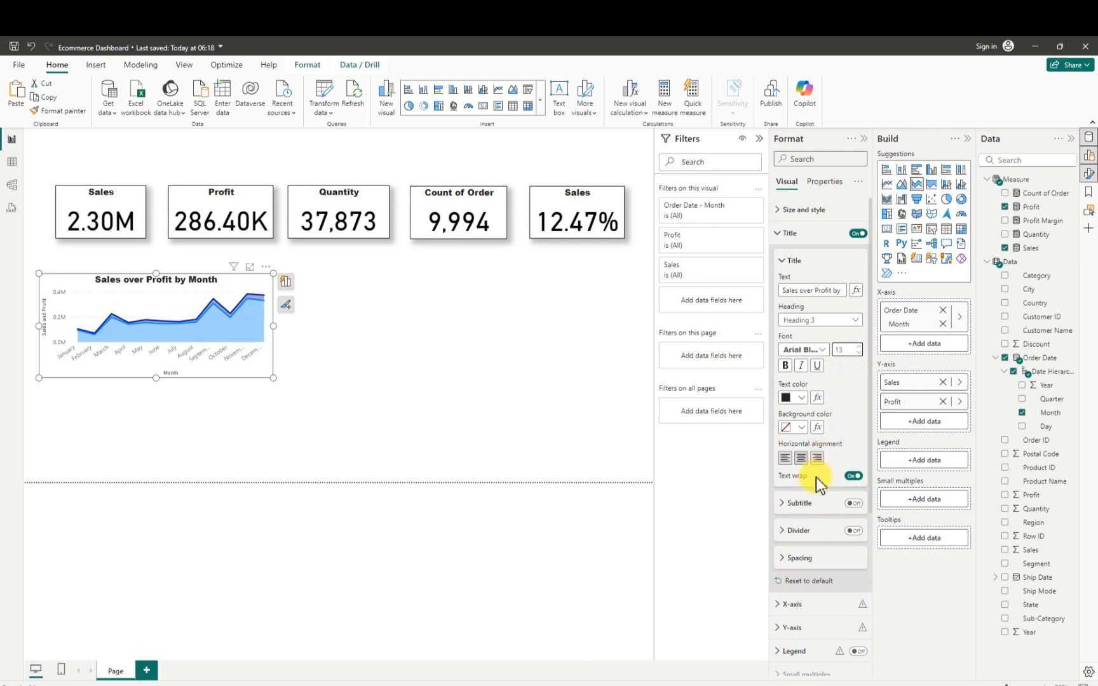
- Turn off the X-axis and Y-axis titles of the area chart
scroll(815, 477, down, 5)
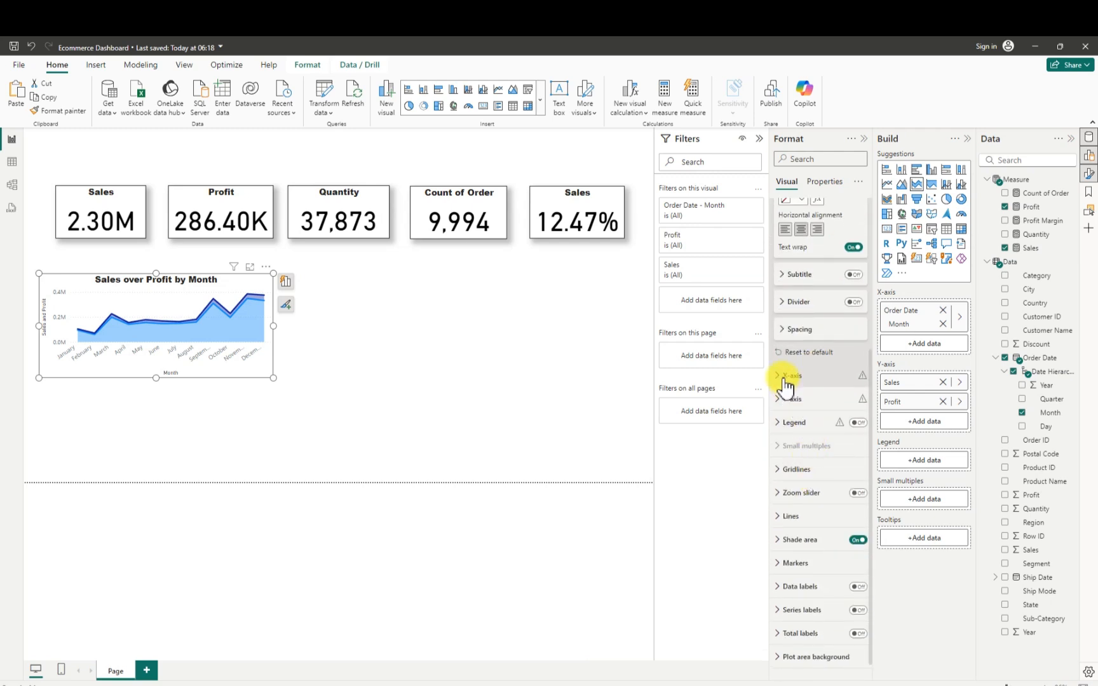
click(786, 380)
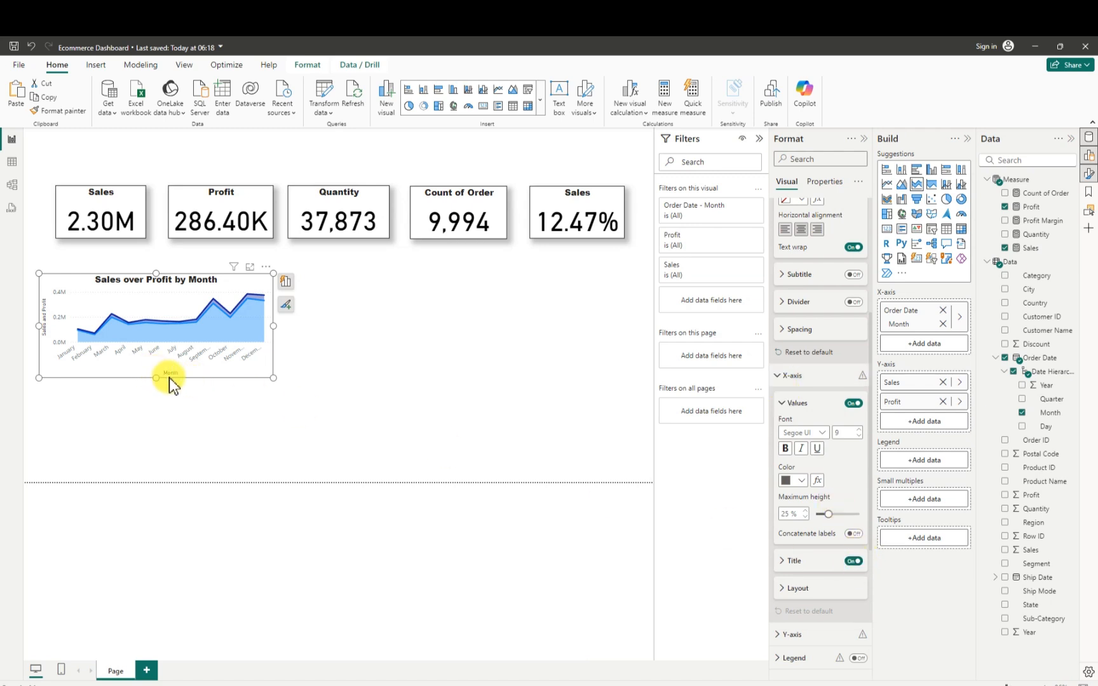
click(852, 561)
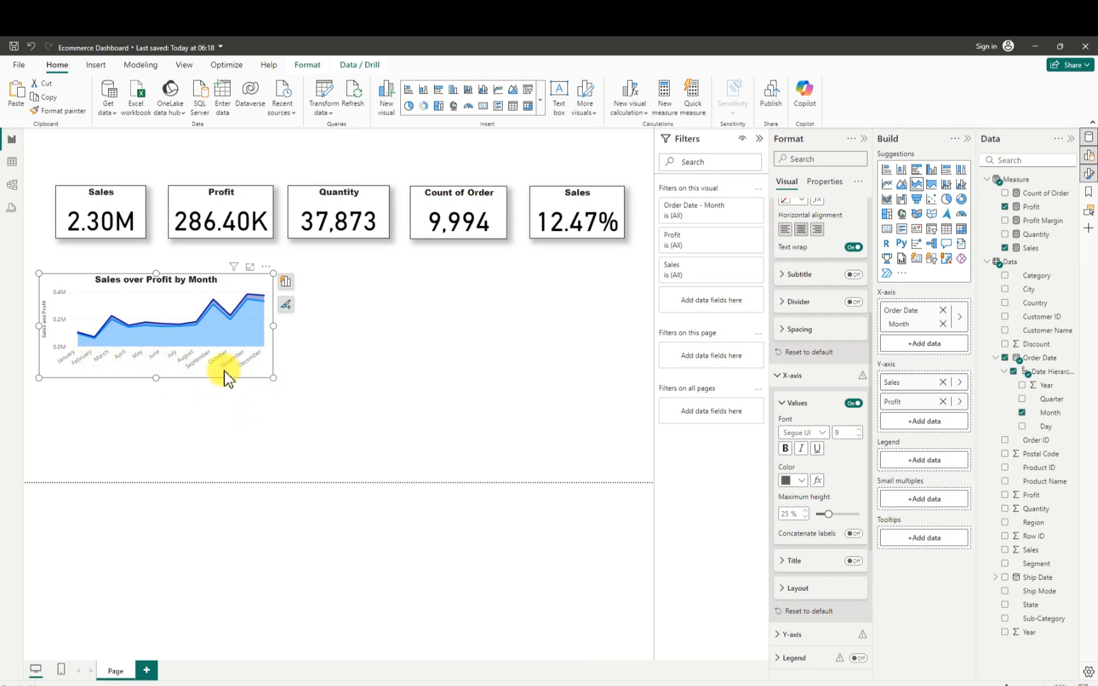
scroll(823, 489, down, 1)
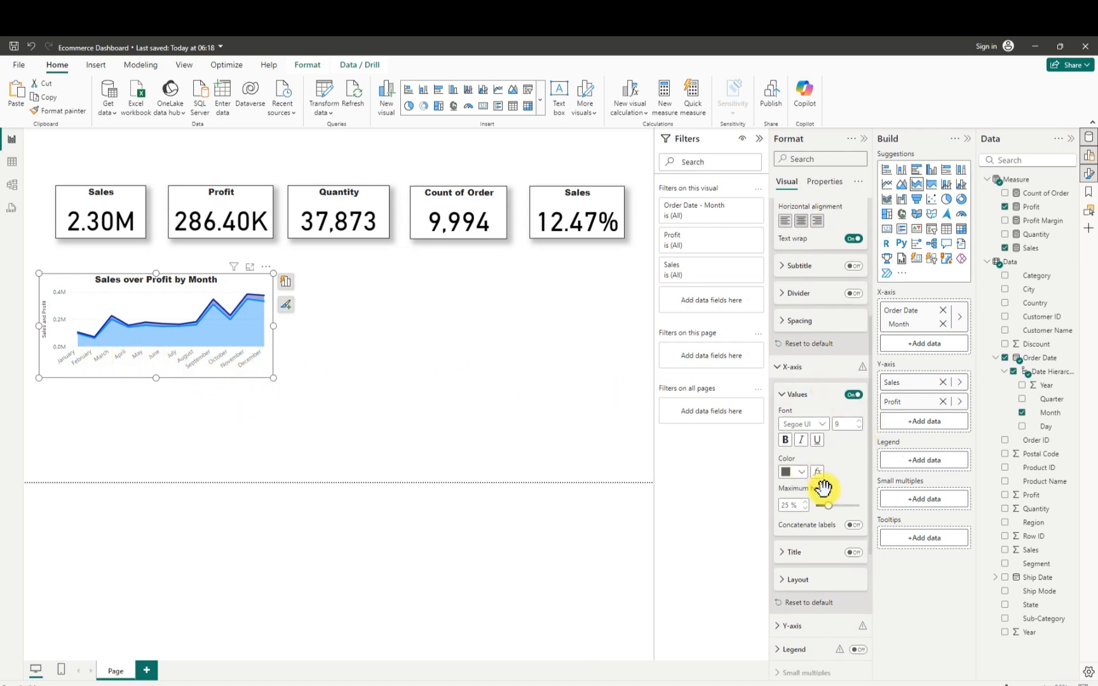
scroll(824, 489, down, 5)
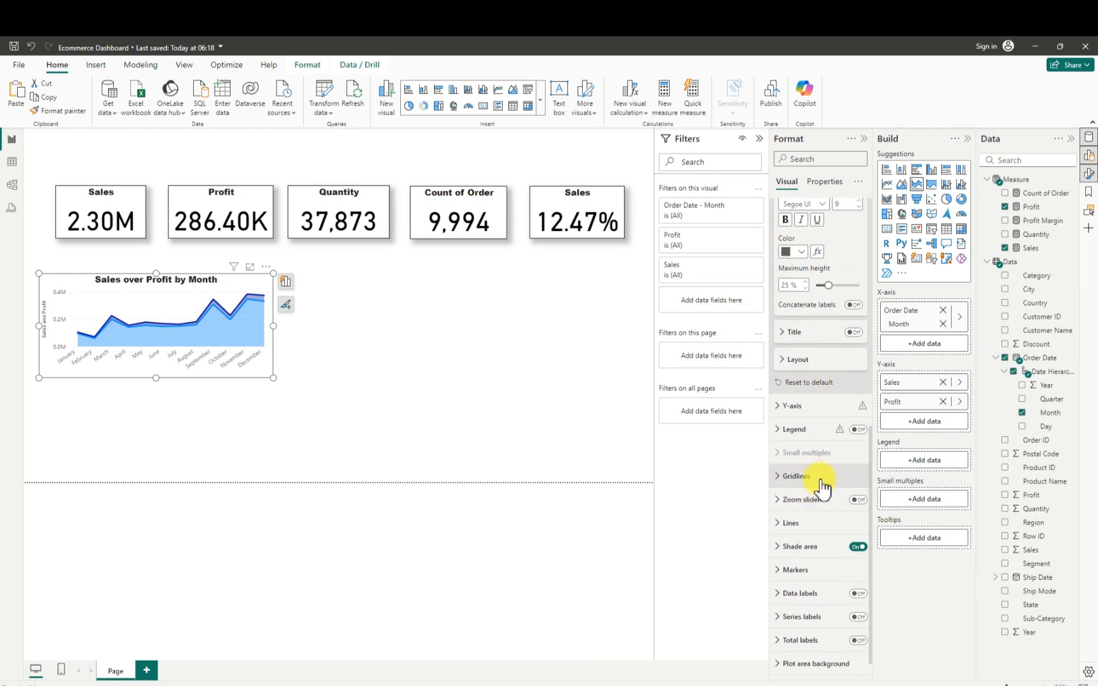
scroll(824, 524, down, 1)
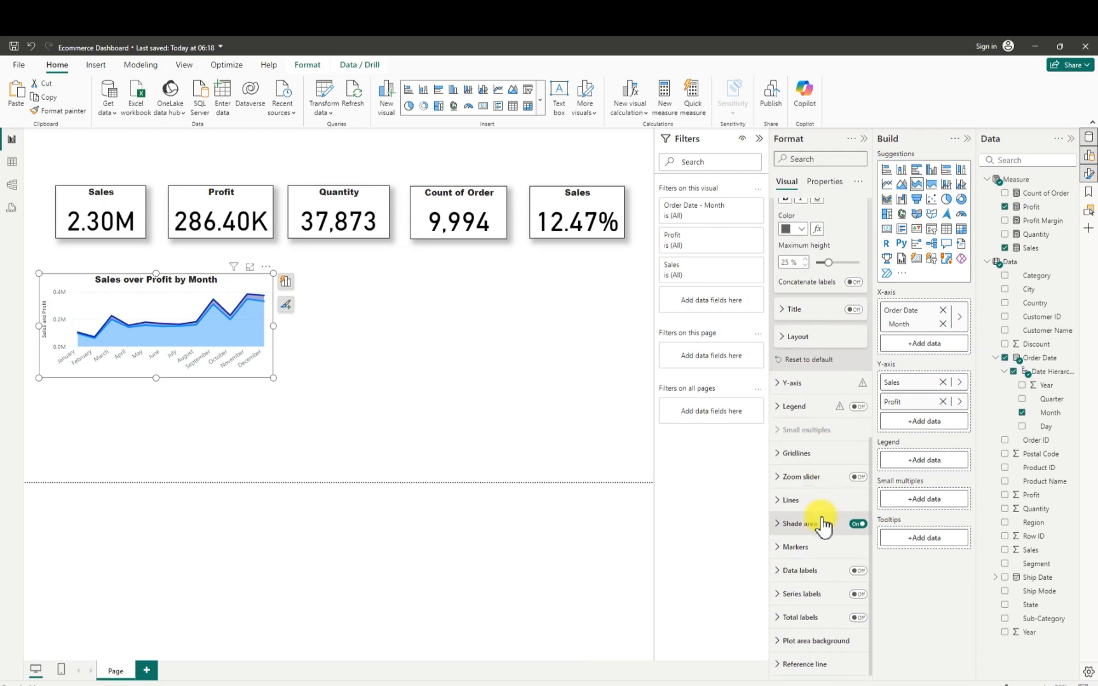
click(788, 383)
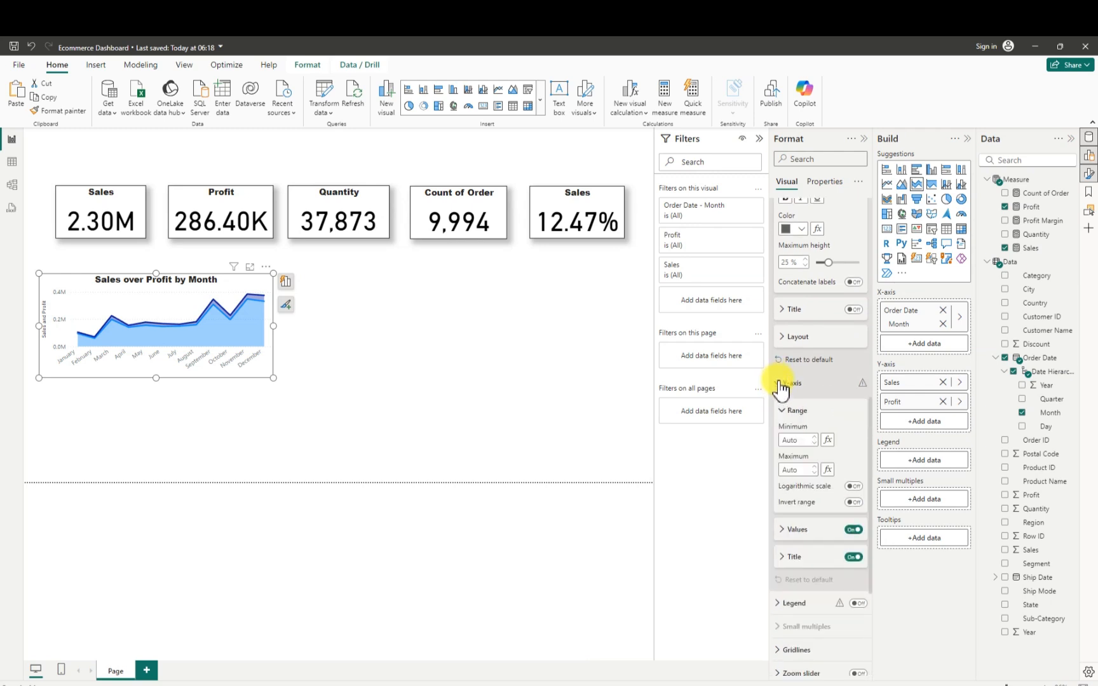
click(852, 558)
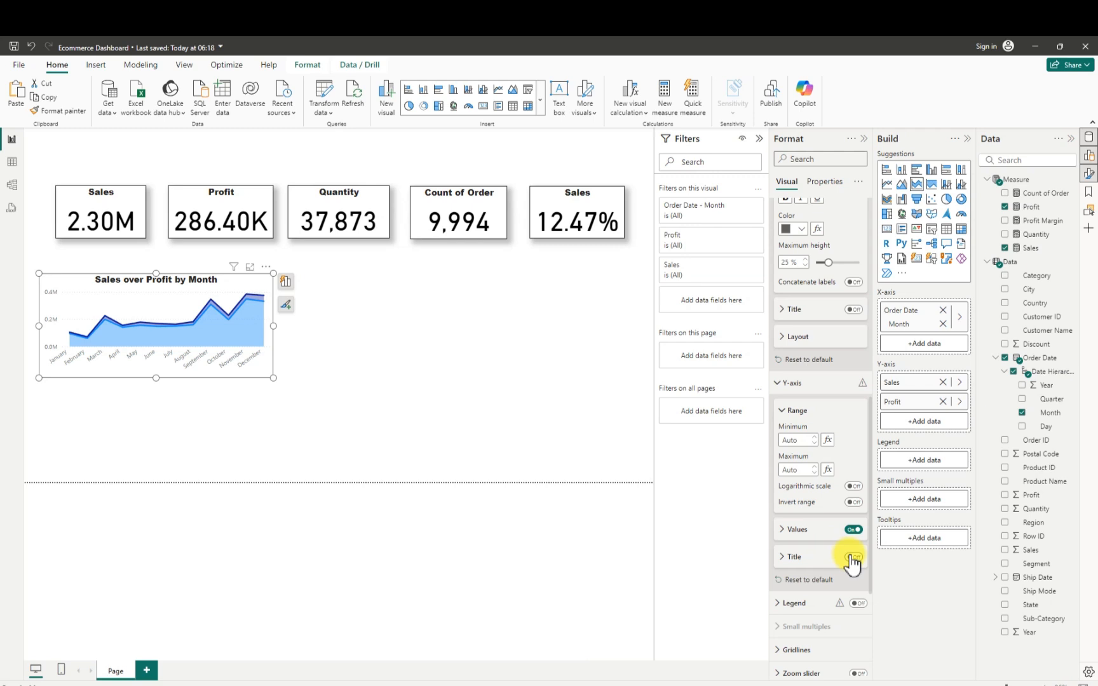
- Set the display units of the area chart's Y-axis values to None
click(786, 536)
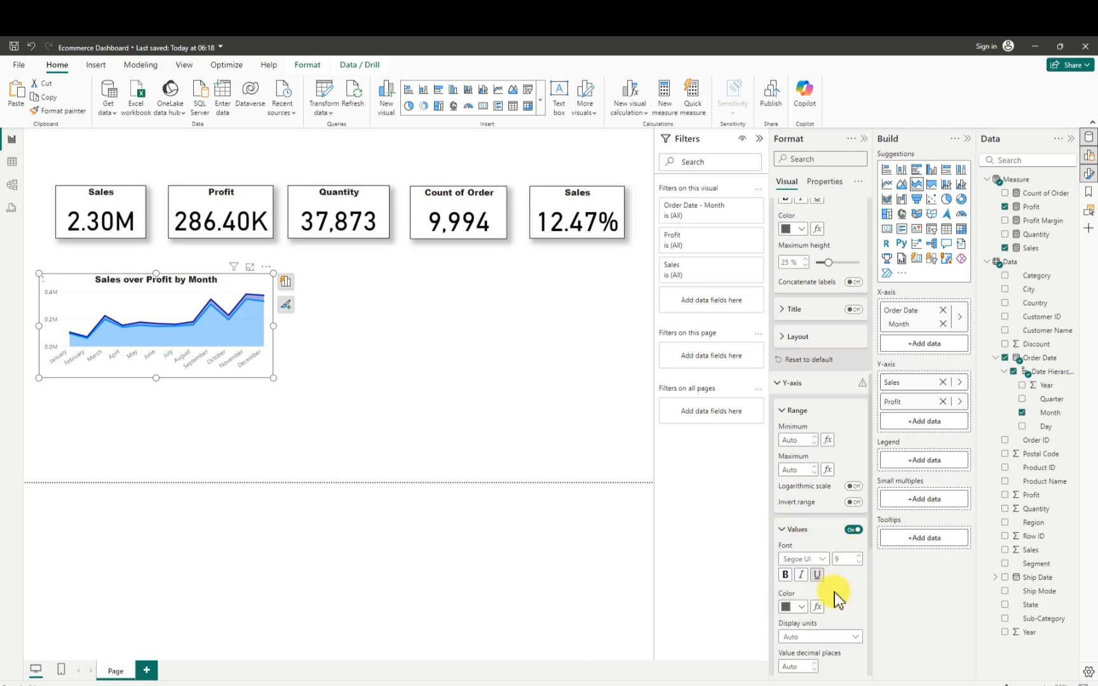
scroll(836, 595, down, 3)
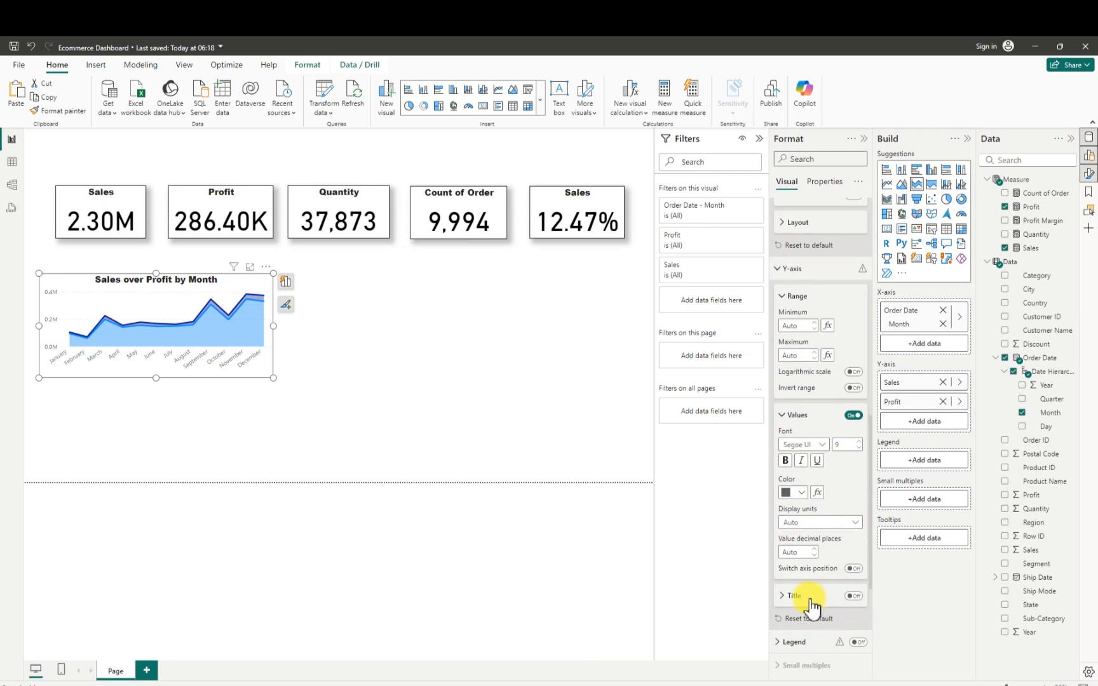
click(851, 522)
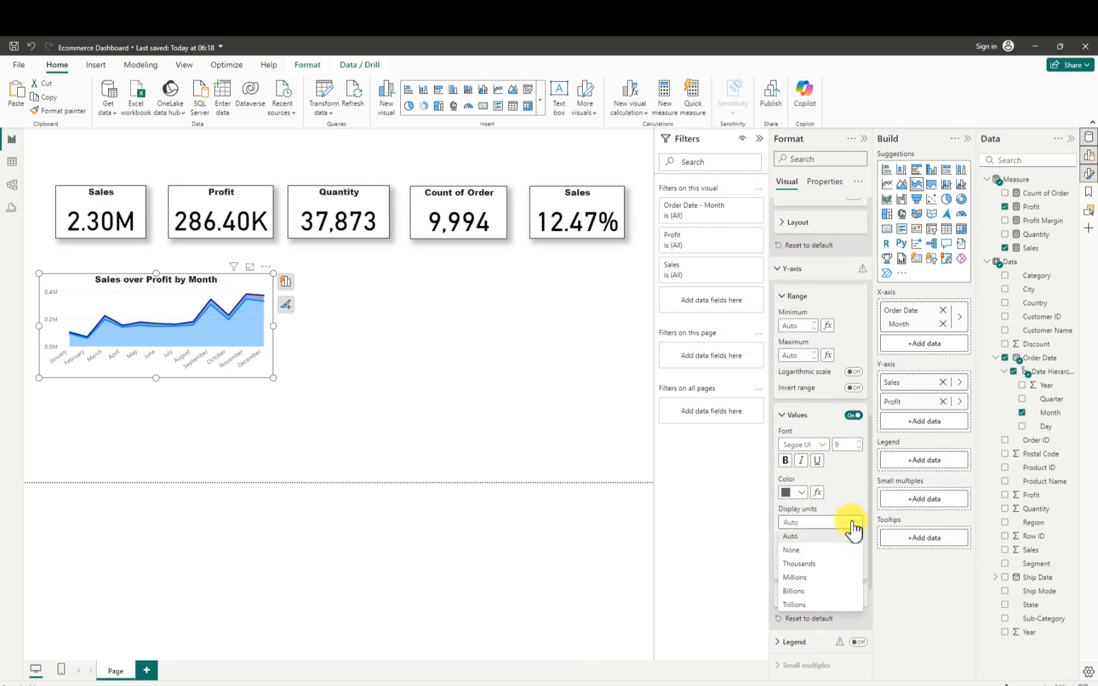
click(806, 552)
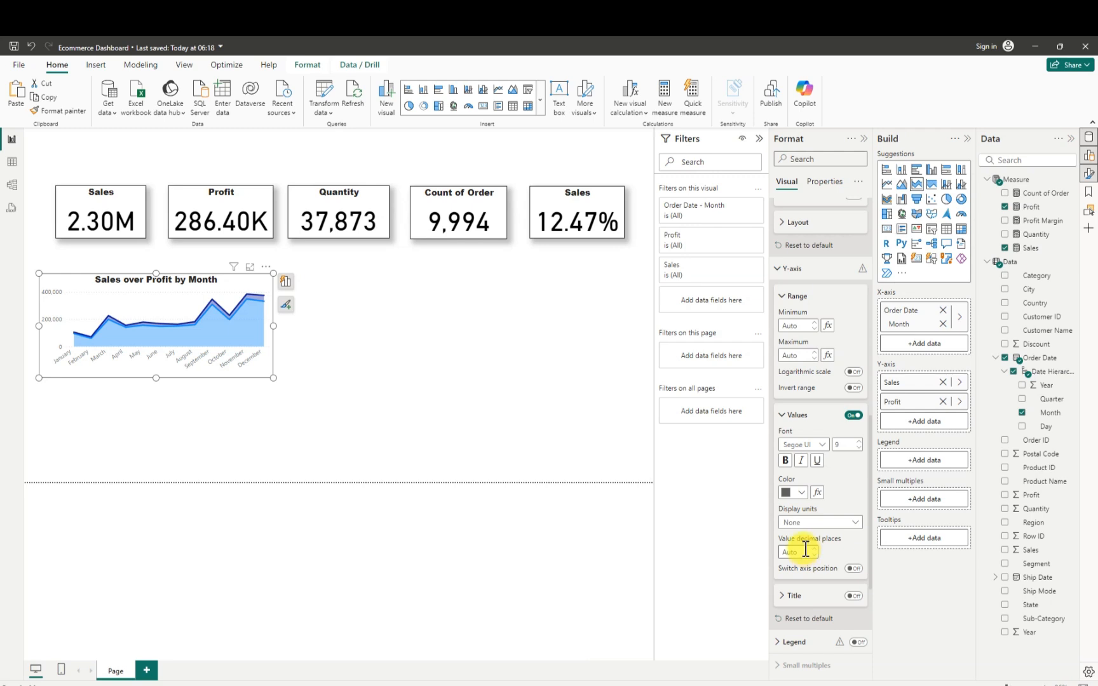
- Turn off the horizontal gridlines of the area chart
scroll(817, 601, down, 4)
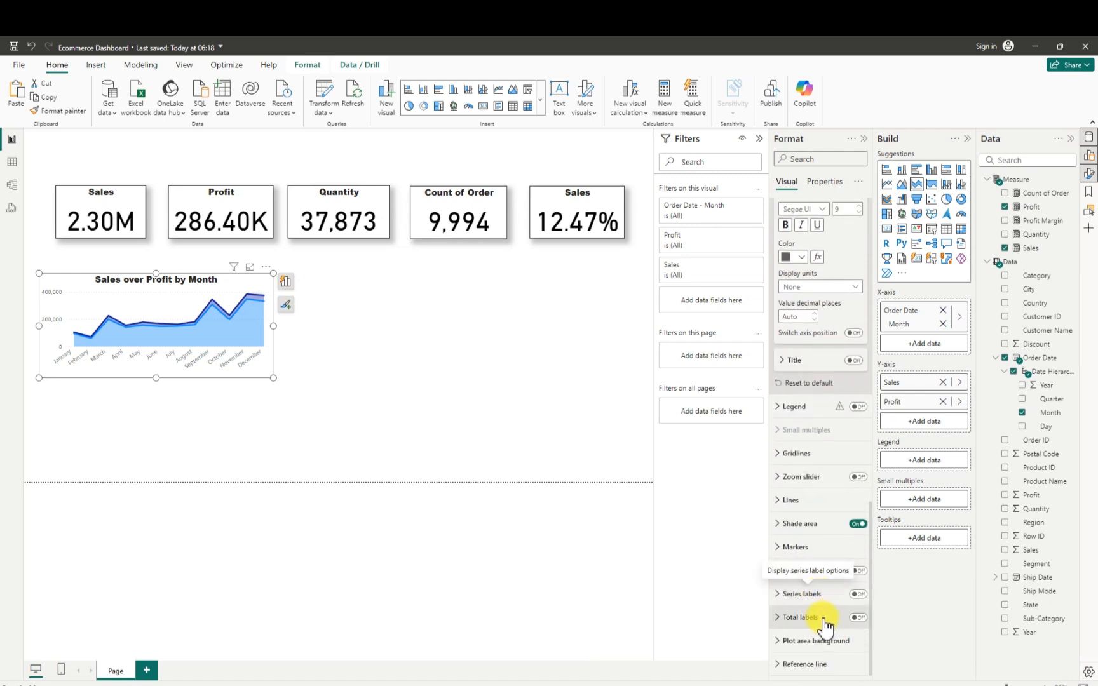
click(782, 454)
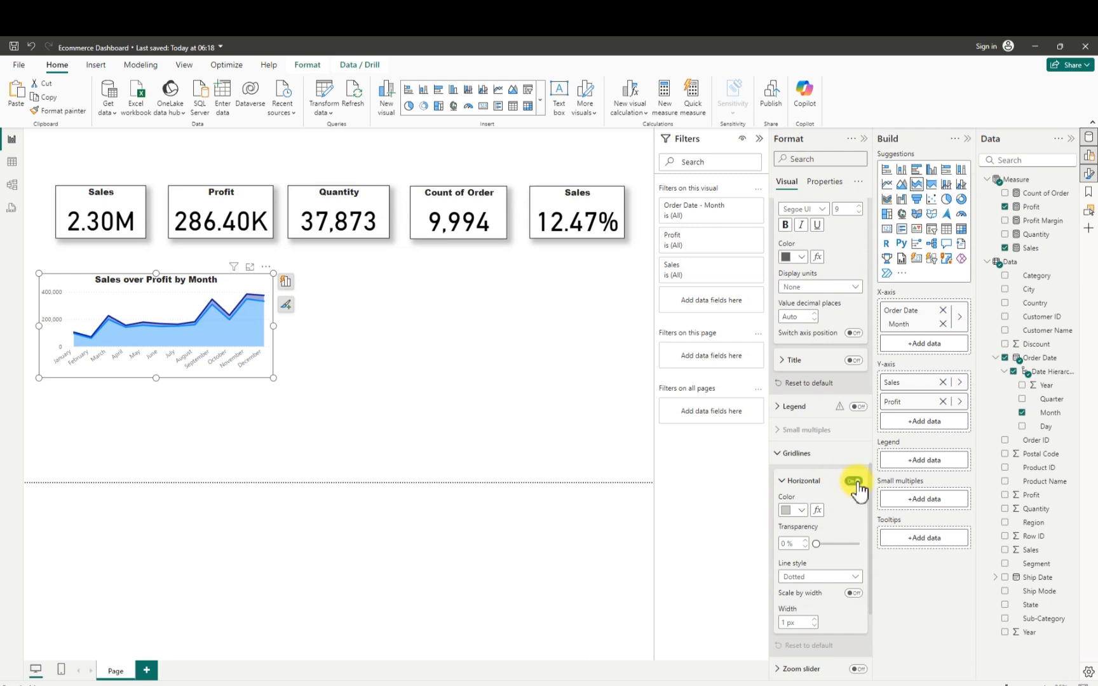
click(851, 481)
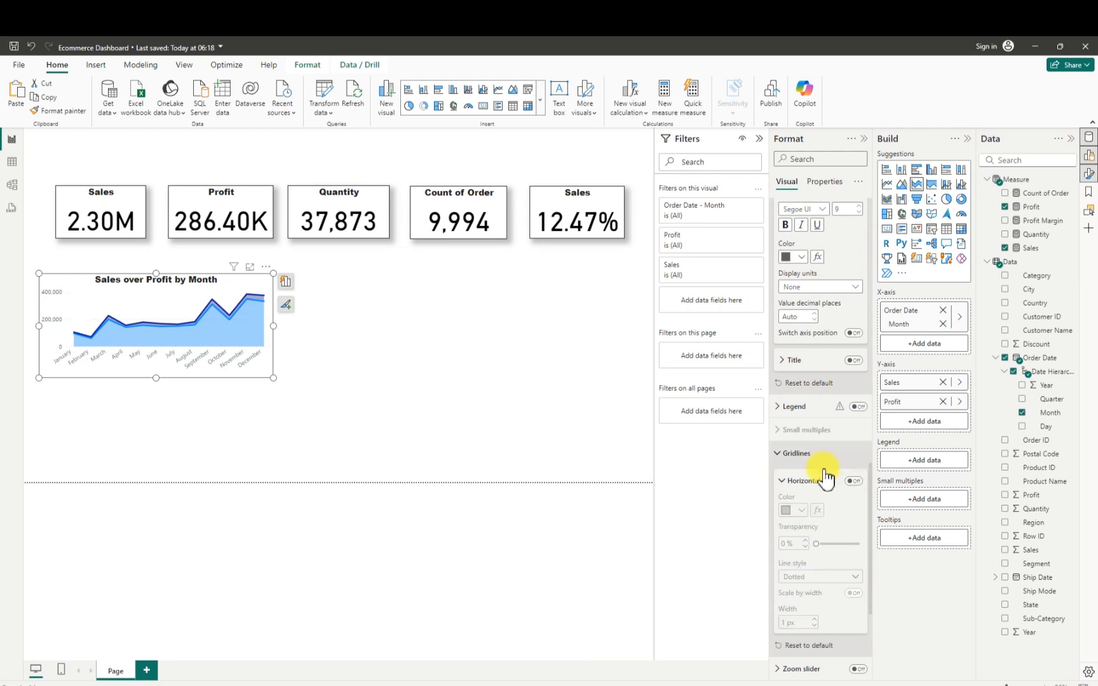
scroll(800, 430, up, 5)
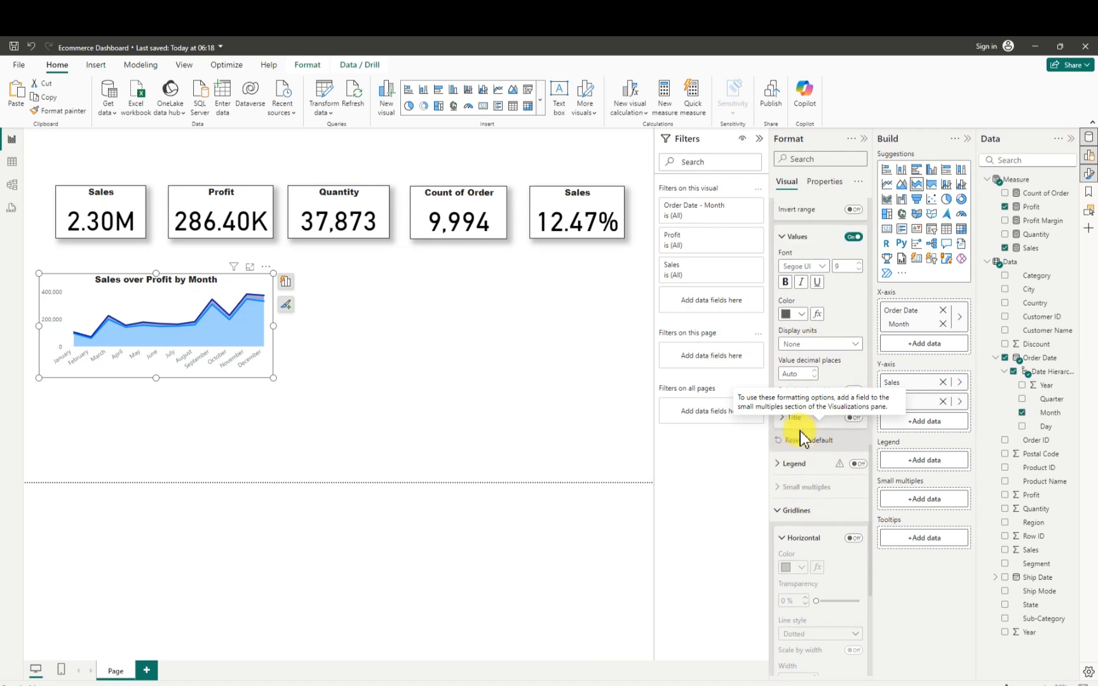
scroll(801, 431, up, 5)
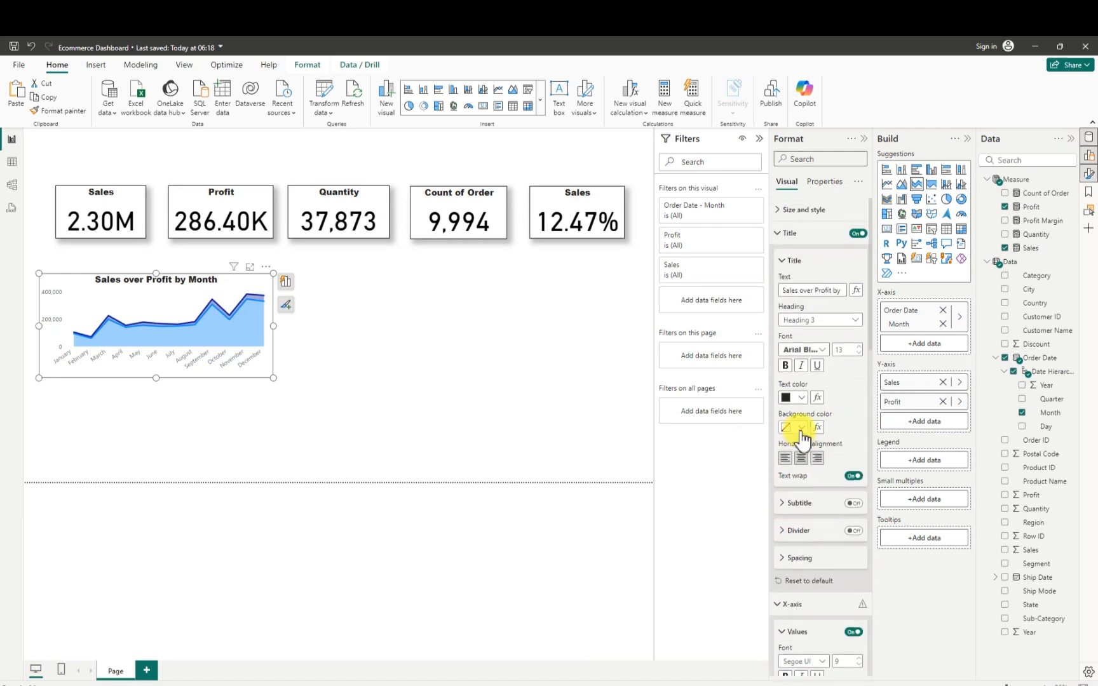
scroll(806, 444, down, 5)
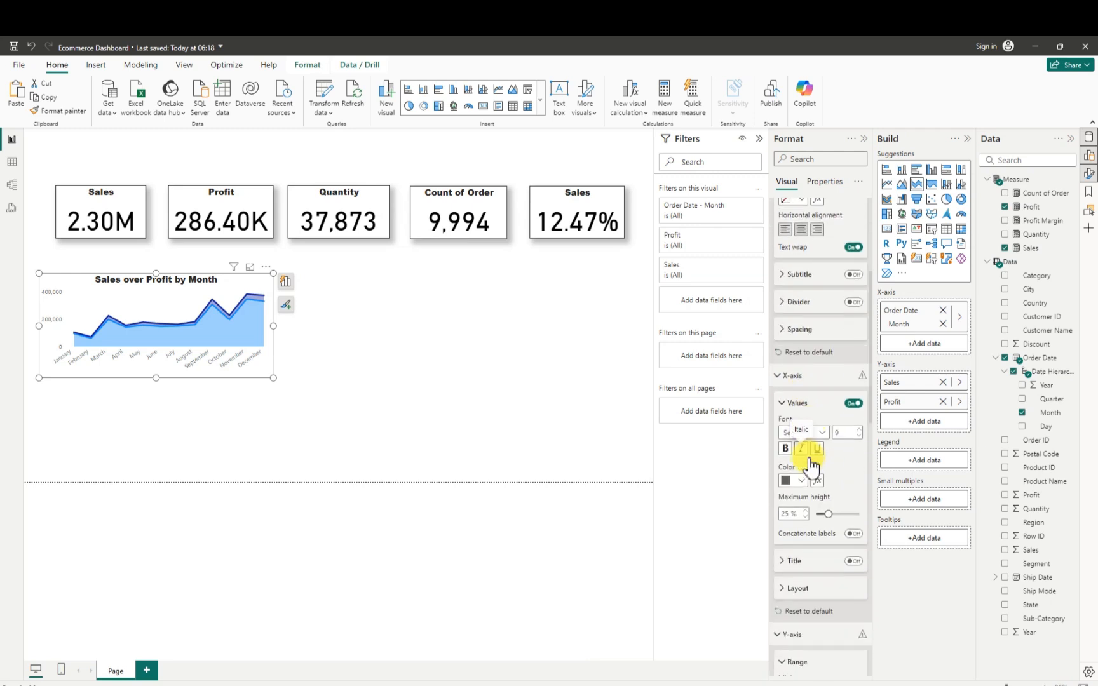
scroll(812, 482, down, 8)
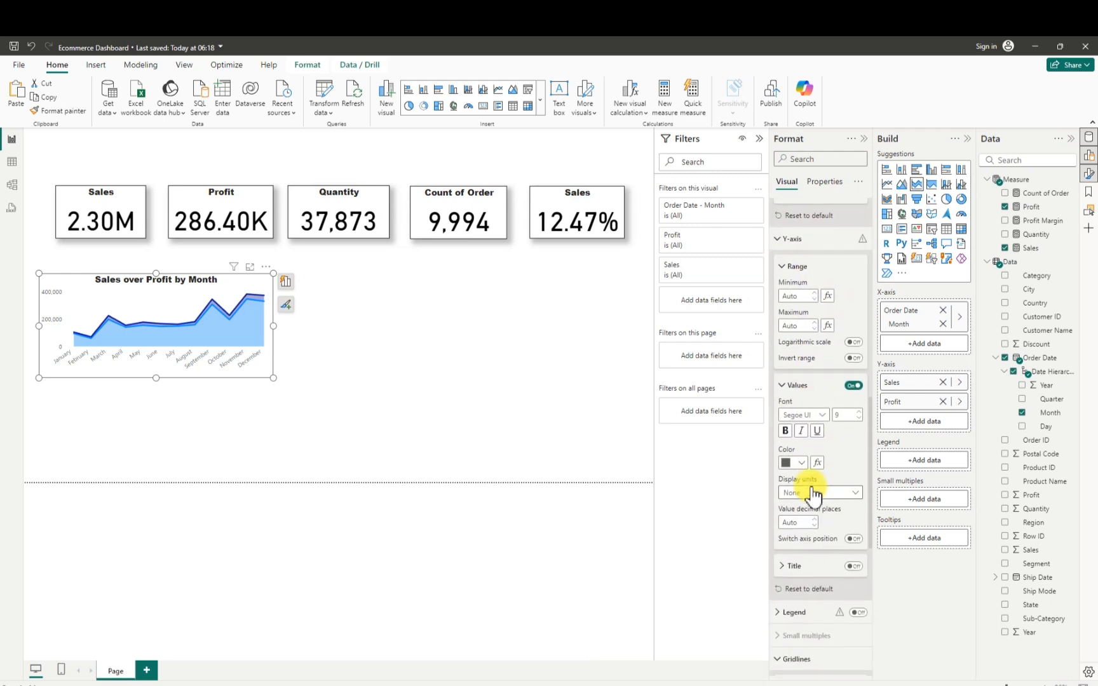
- Turn off the area chart's background and turn on its visual border
scroll(813, 492, up, 12)
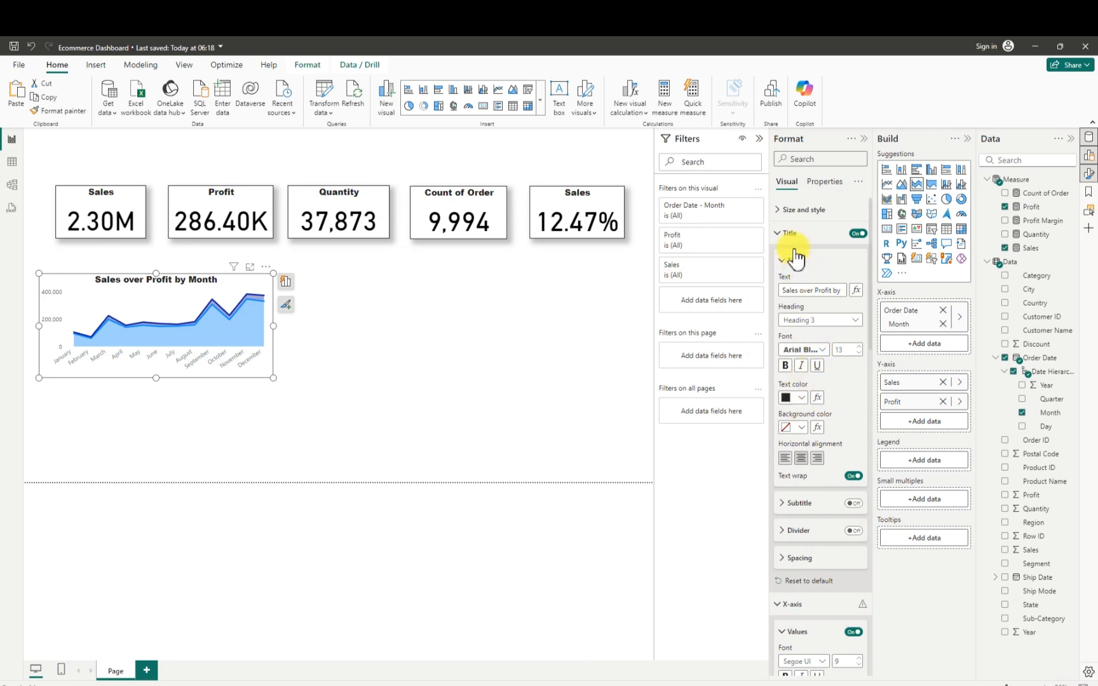
click(780, 214)
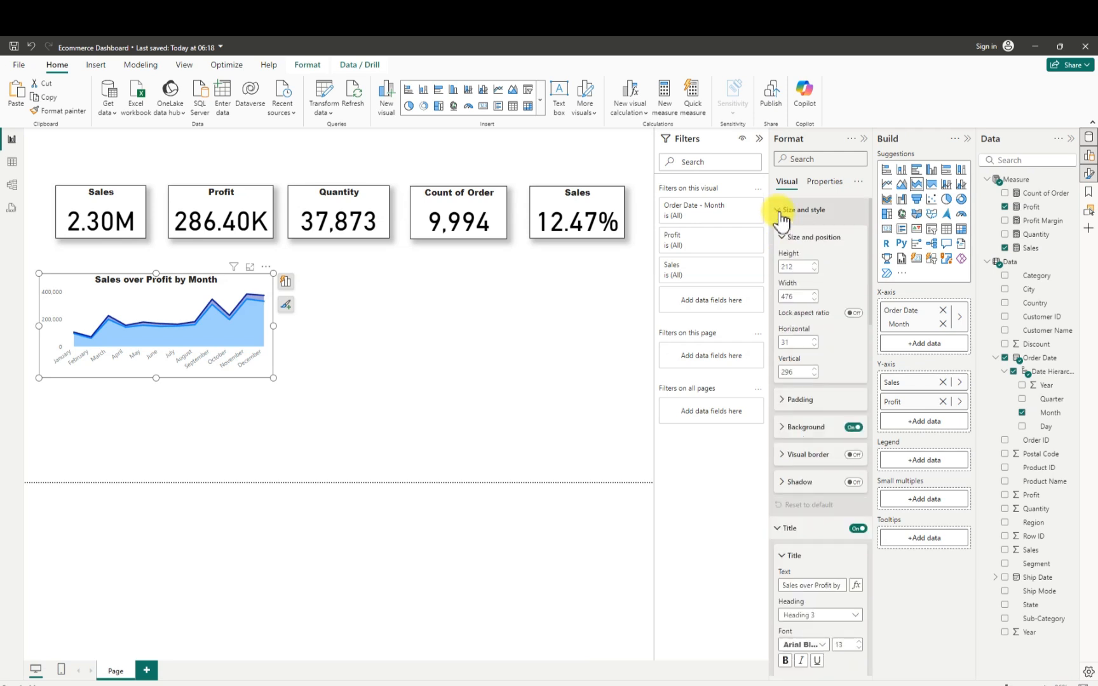
click(854, 428)
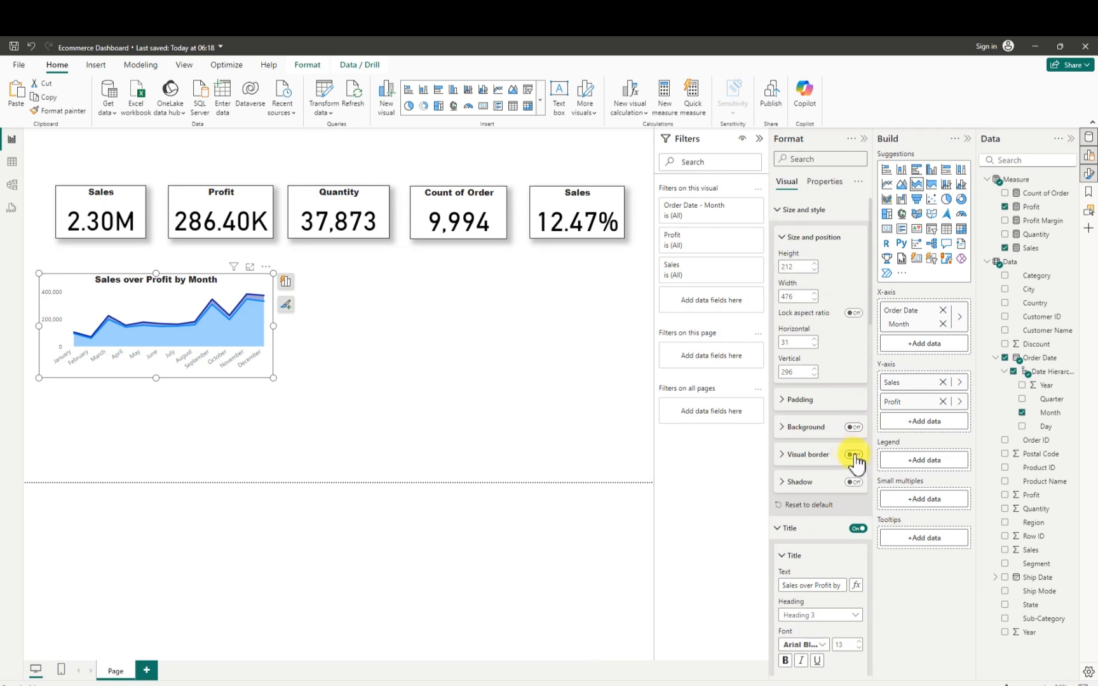
click(853, 455)
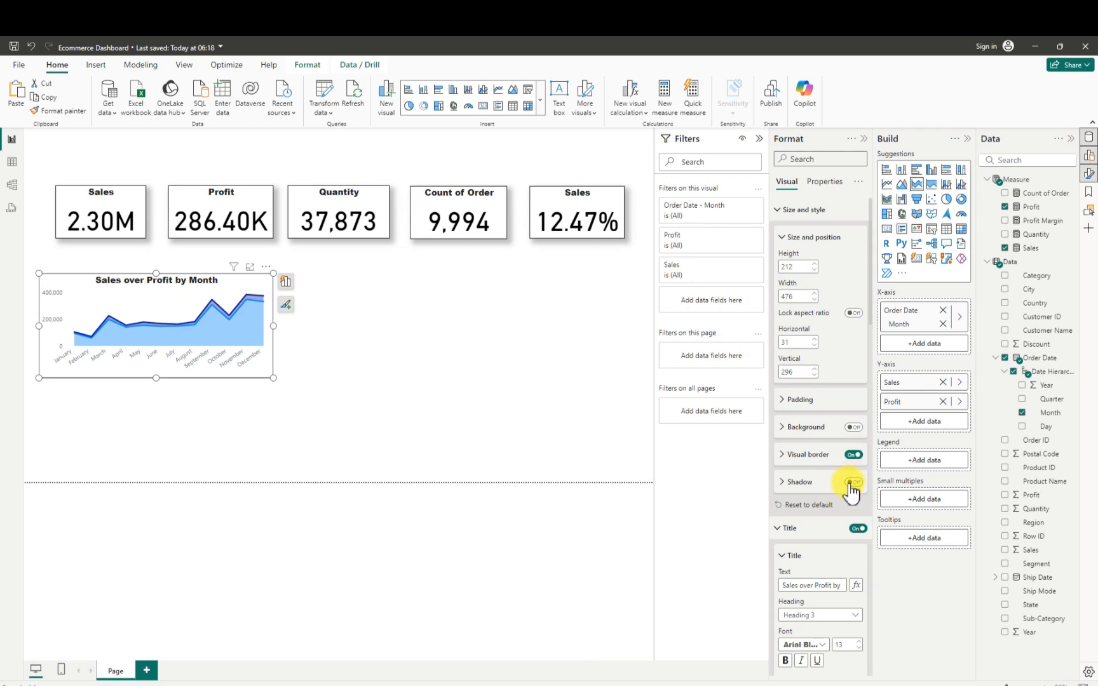
- Turn on the area chart's shadow and set the shadow position to Custom
click(851, 482)
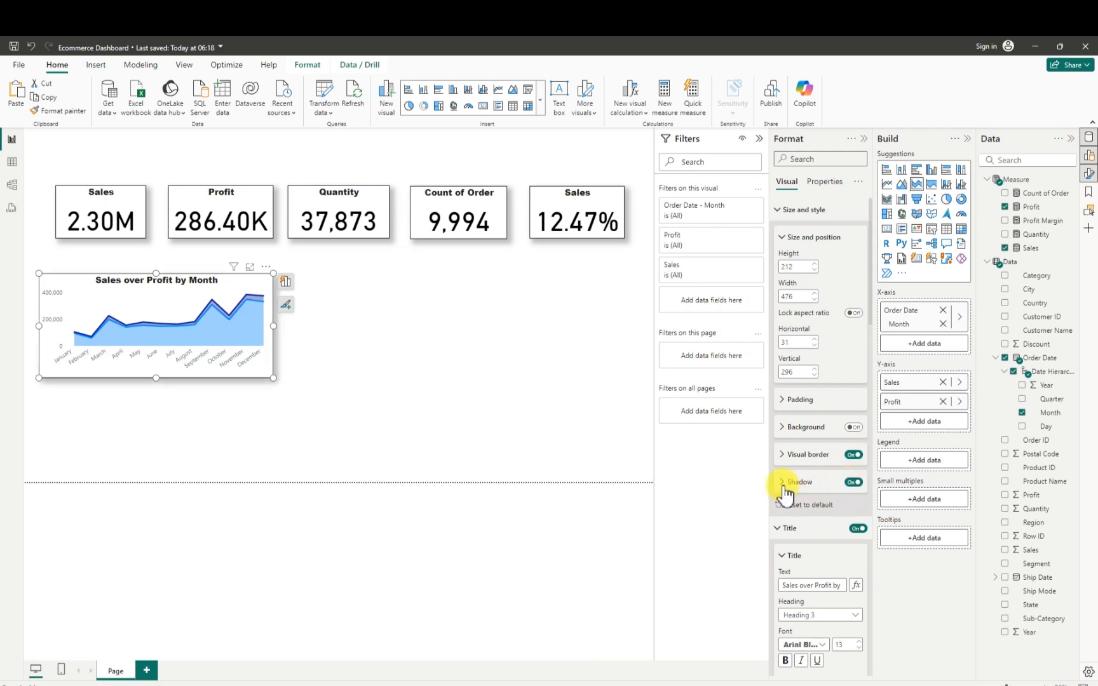
click(791, 491)
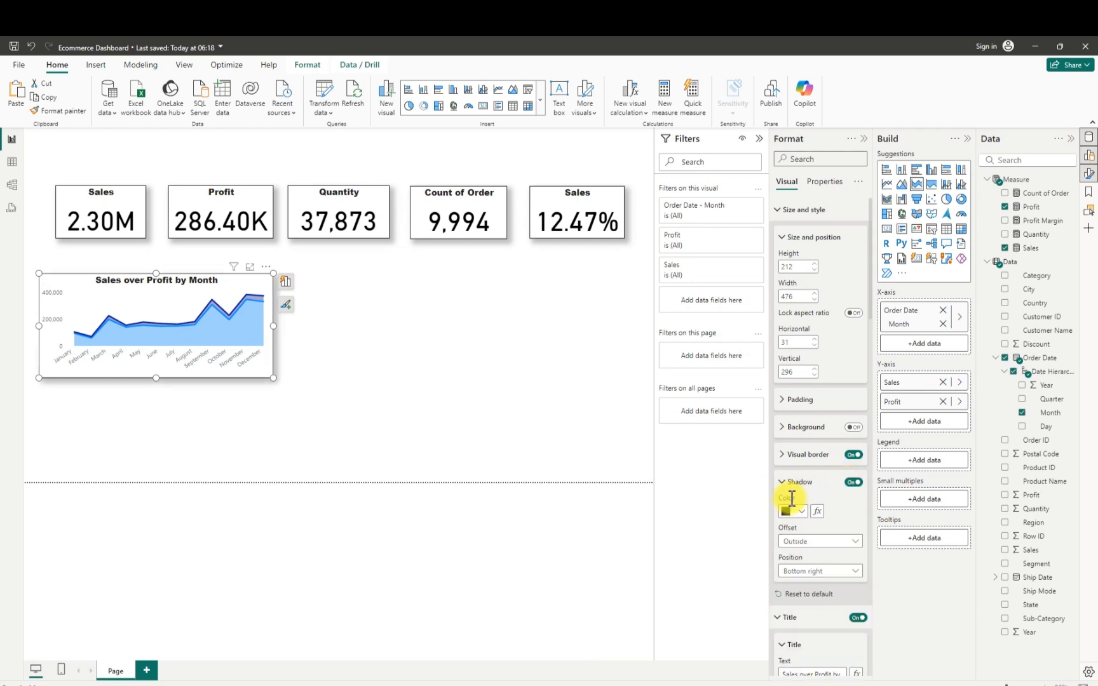
click(814, 572)
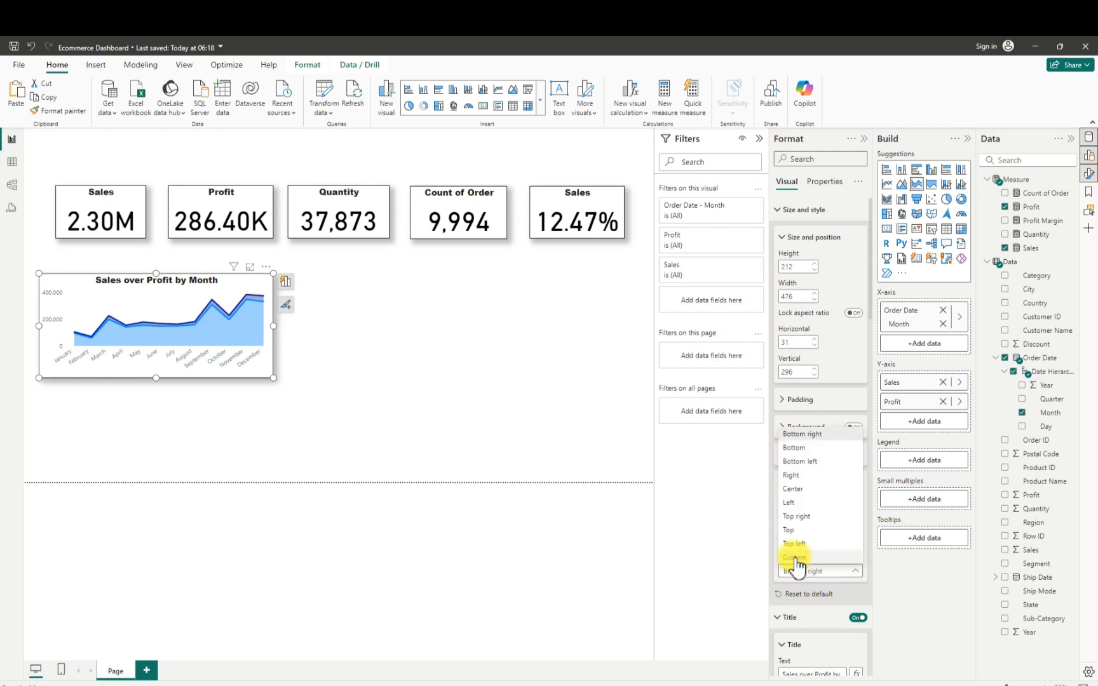
click(377, 346)
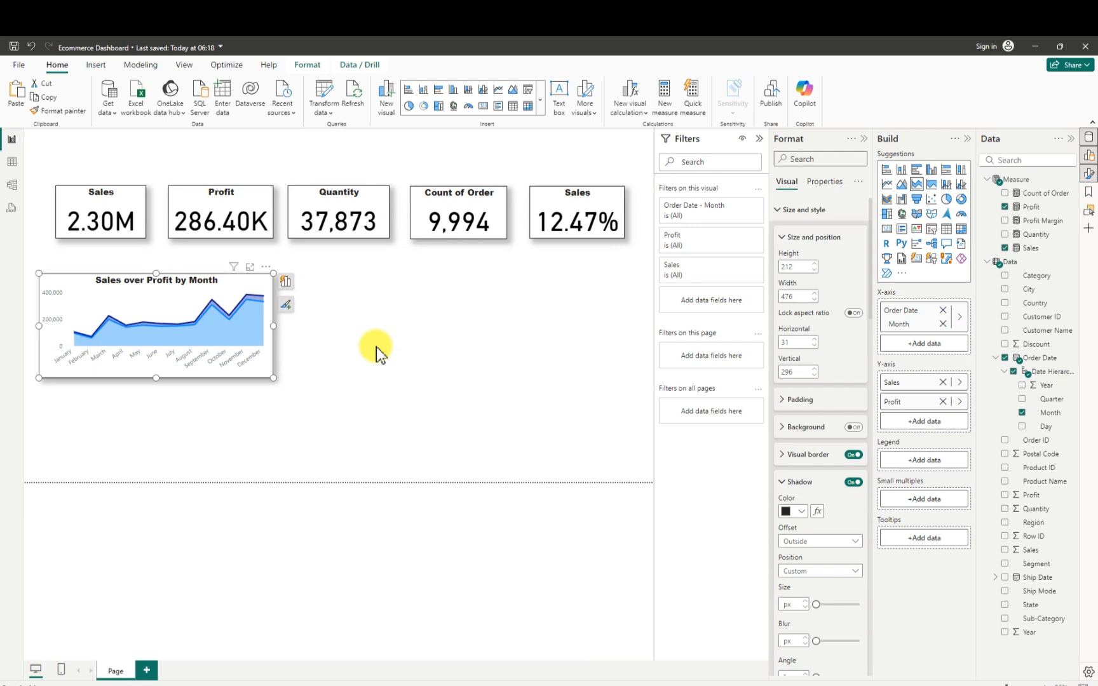
click(377, 346)
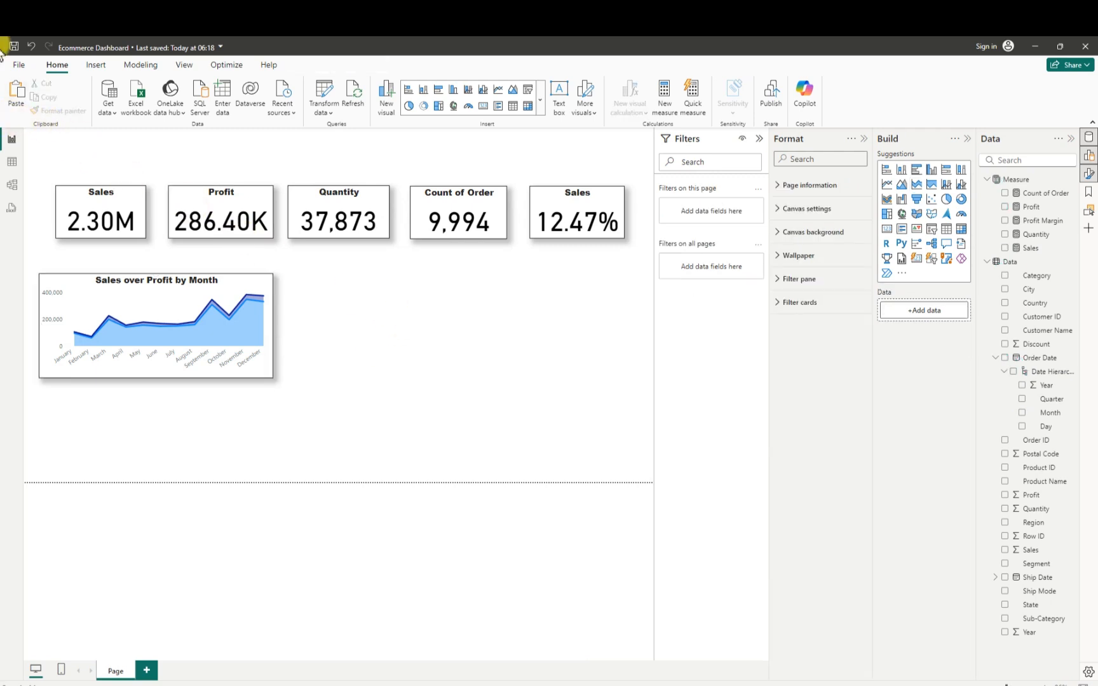
- Save the Ecommerce Dashboard report
click(18, 65)
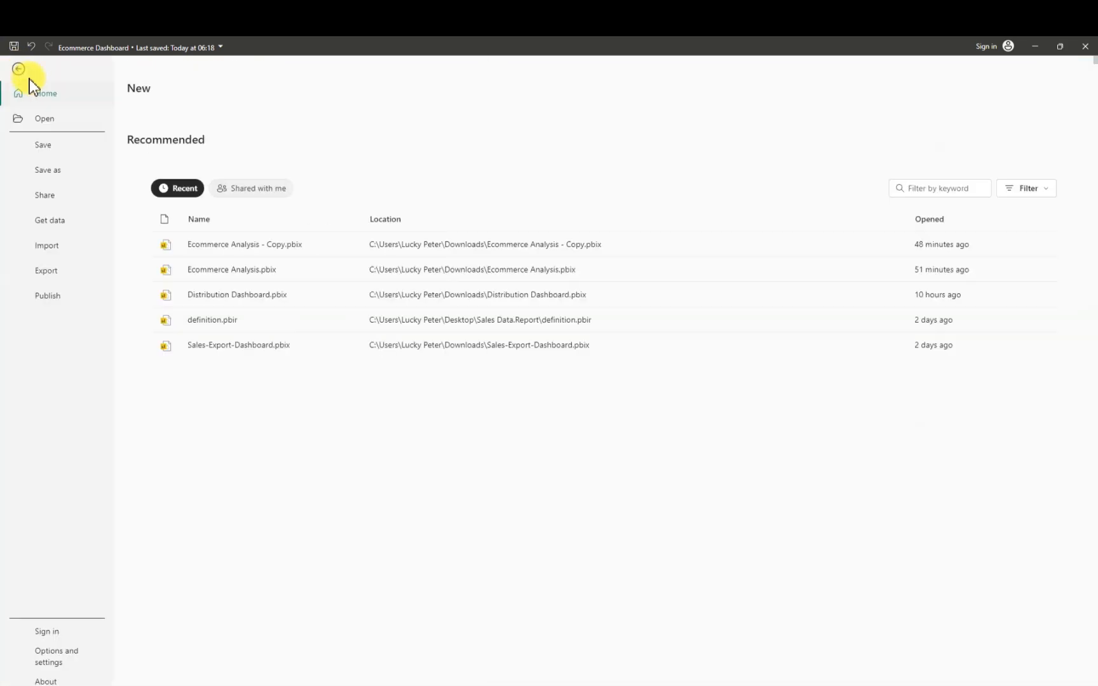
click(51, 149)
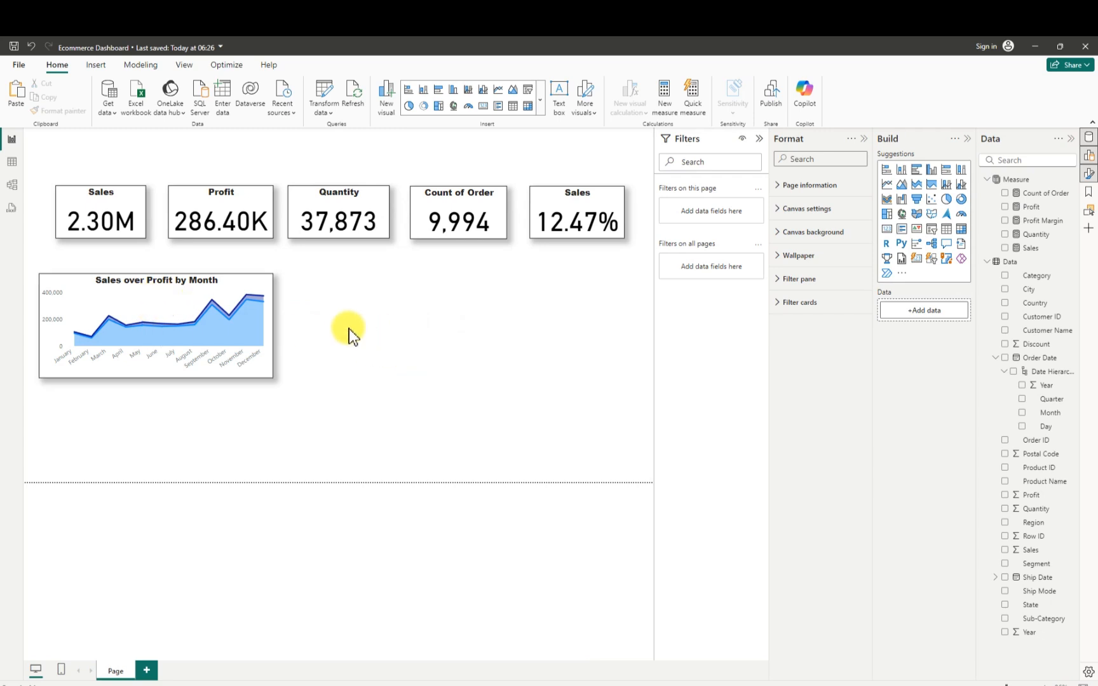
mouse_move(236, 331)
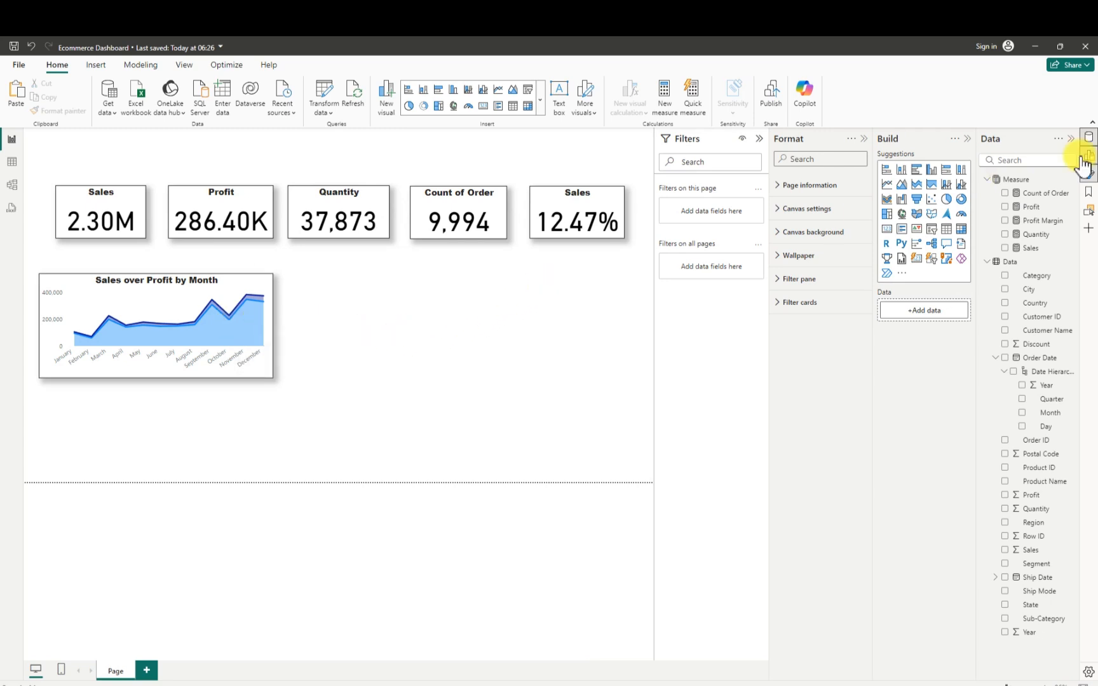
click(1042, 208)
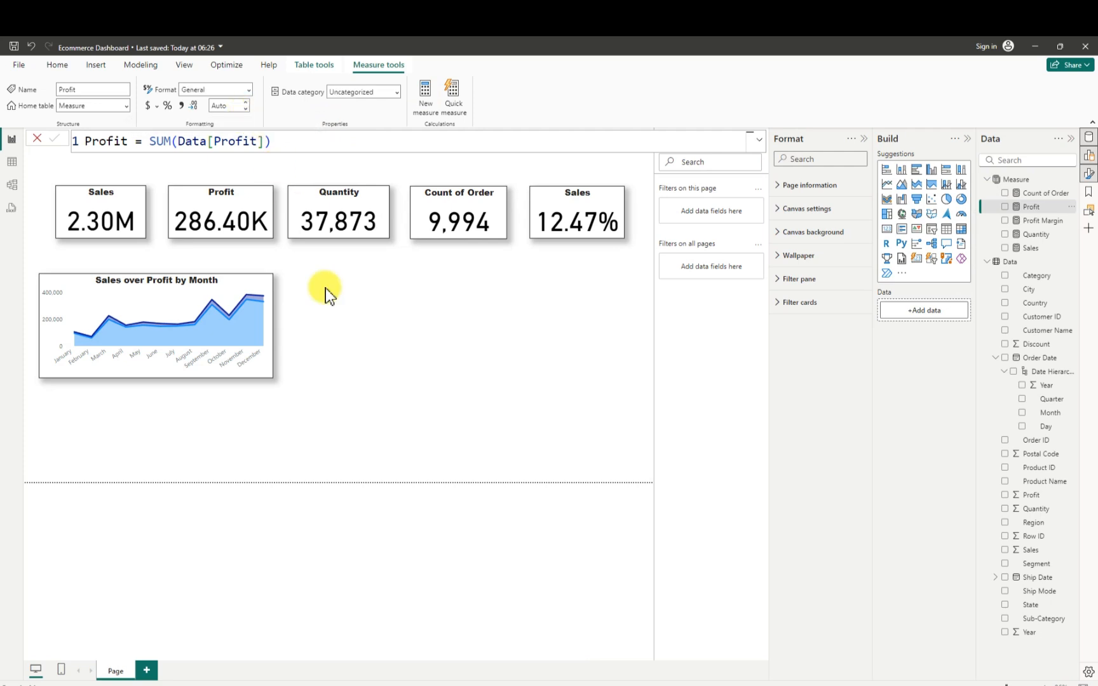
click(395, 312)
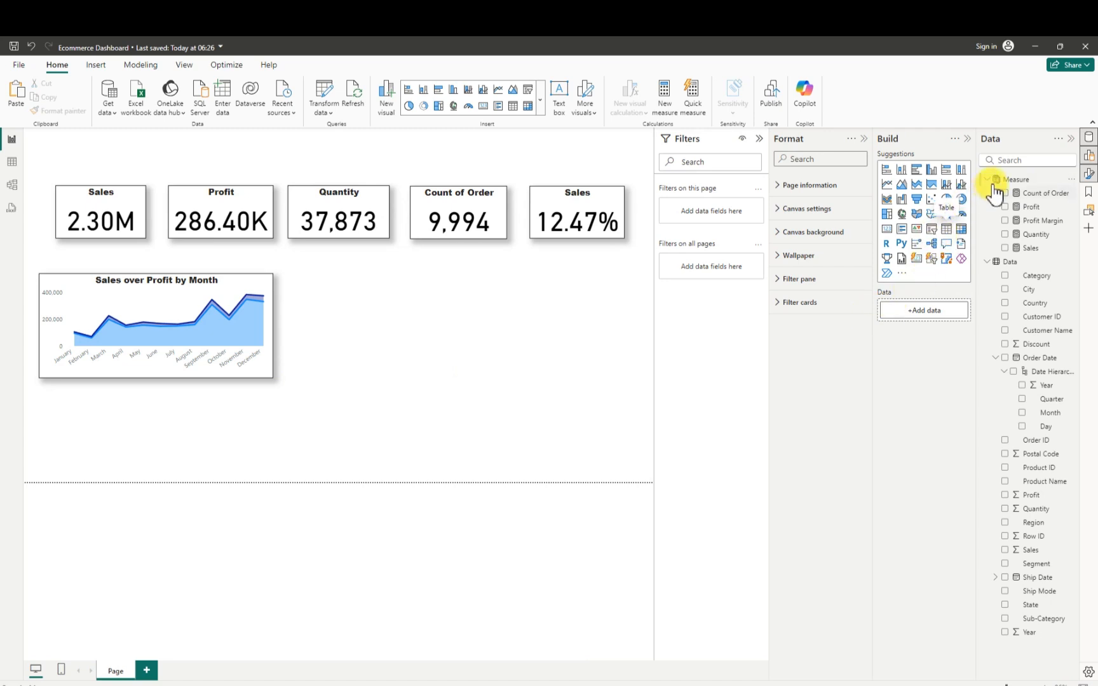
- Insert a waterfall chart to the right of the area chart, with Category as category and the Profit measure on the Y-axis
click(901, 202)
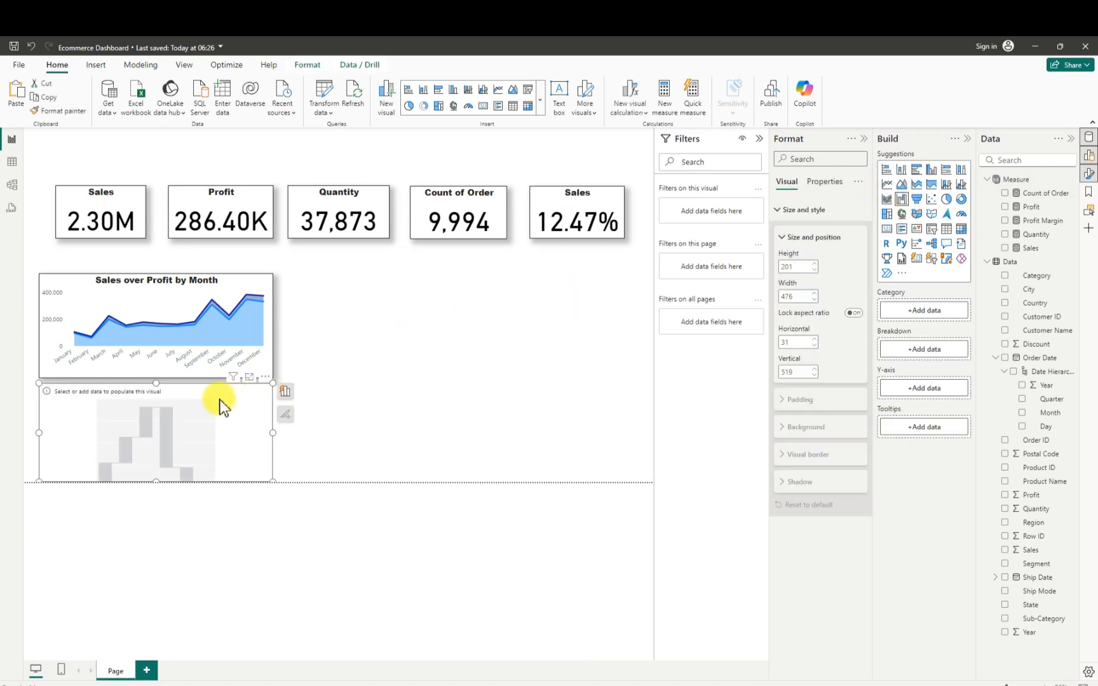
drag(222, 400, 476, 294)
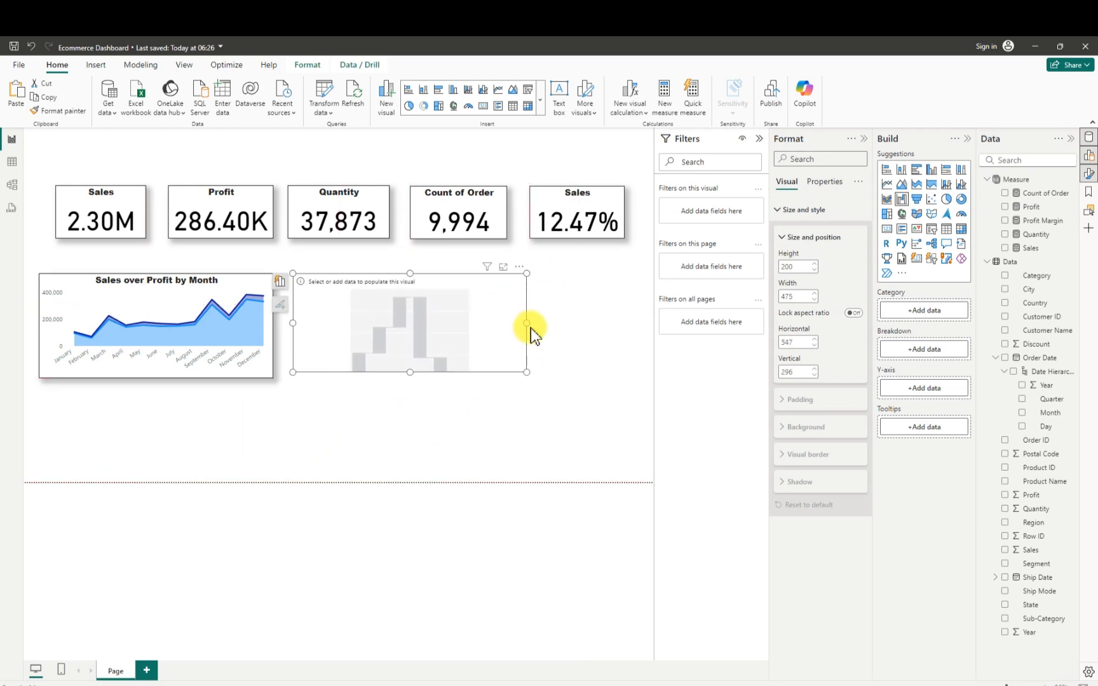
drag(530, 327, 433, 324)
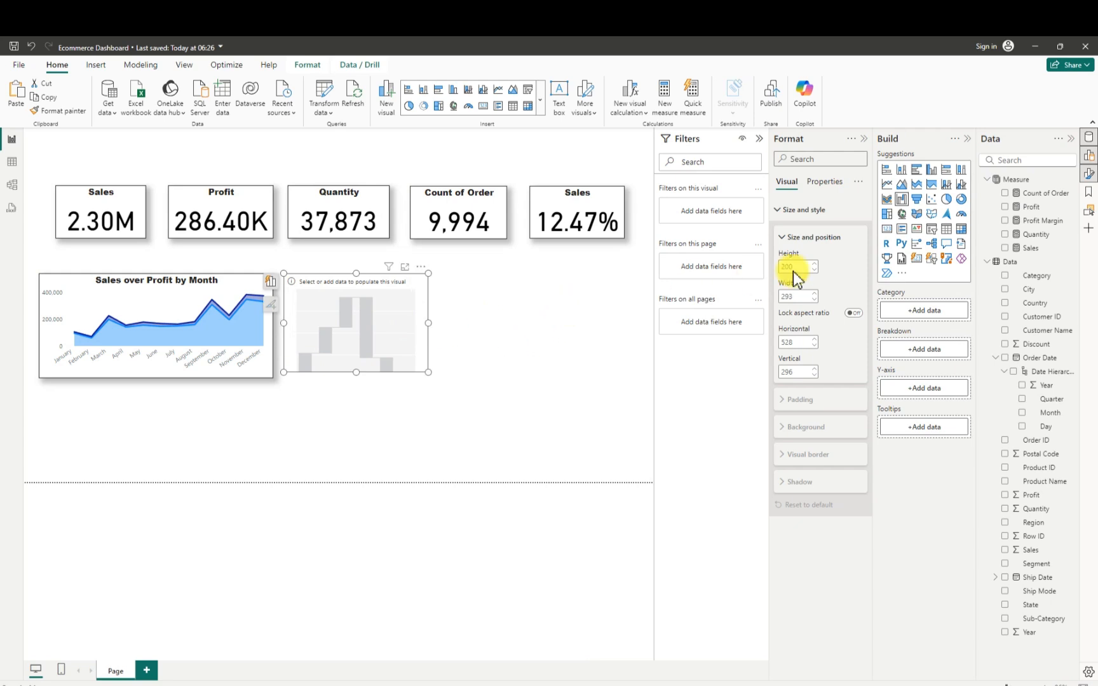
click(1004, 206)
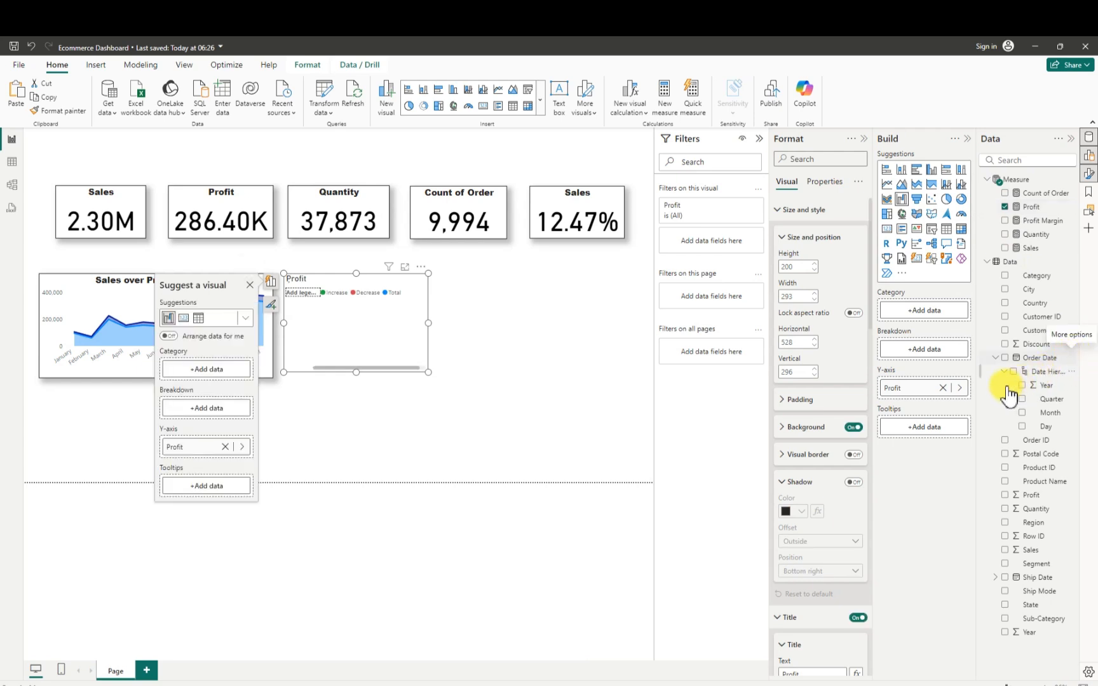
click(1004, 276)
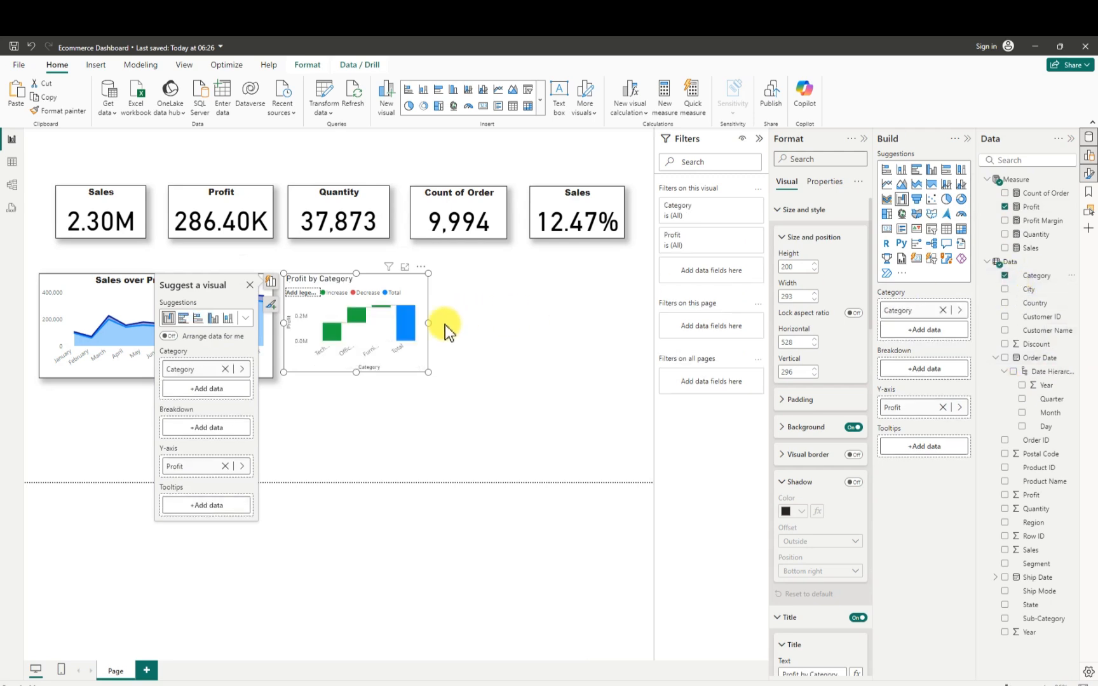
- Resize the waterfall chart to about 376 wide by 214 high and move it closer to the area chart
drag(428, 324, 471, 328)
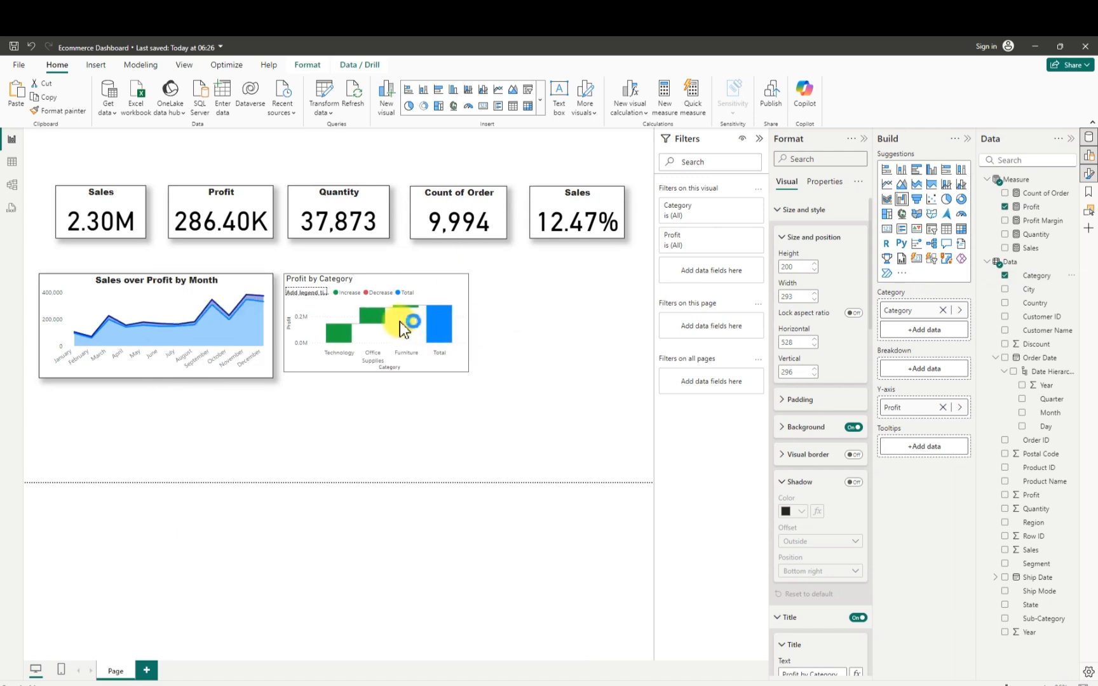
mouse_move(399, 322)
mouse_down()
mouse_move(388, 321)
mouse_move(400, 333)
mouse_move(388, 323)
mouse_up()
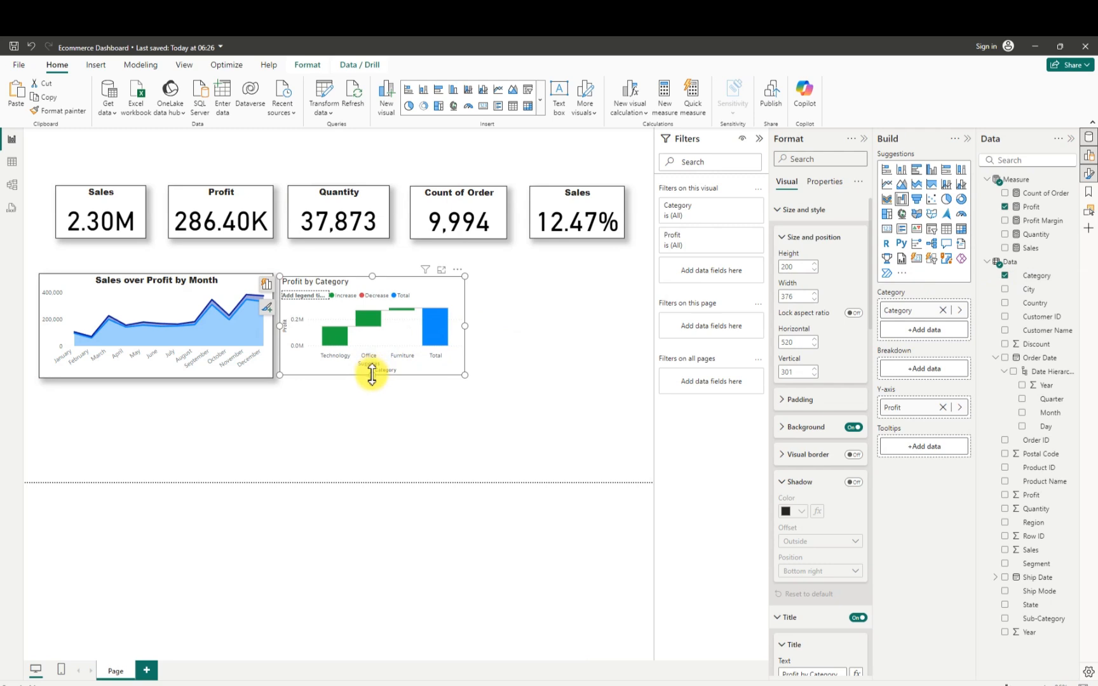
drag(372, 376, 371, 384)
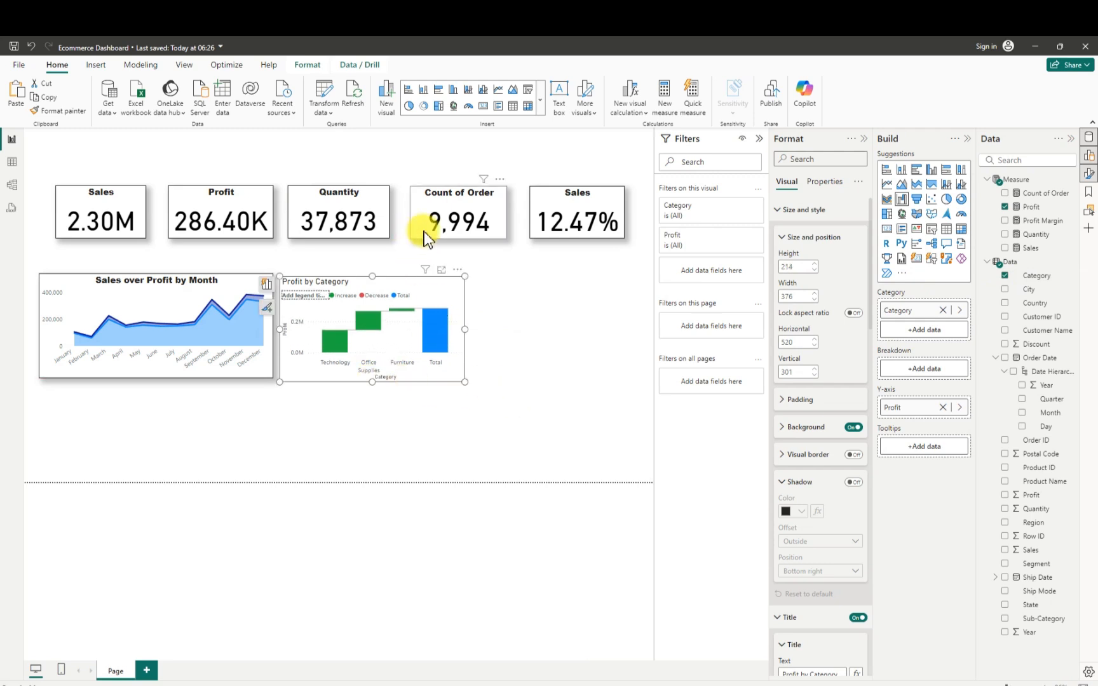
- Turn off the waterfall chart's background and turn on its visual border and a shadow with Custom position
click(853, 429)
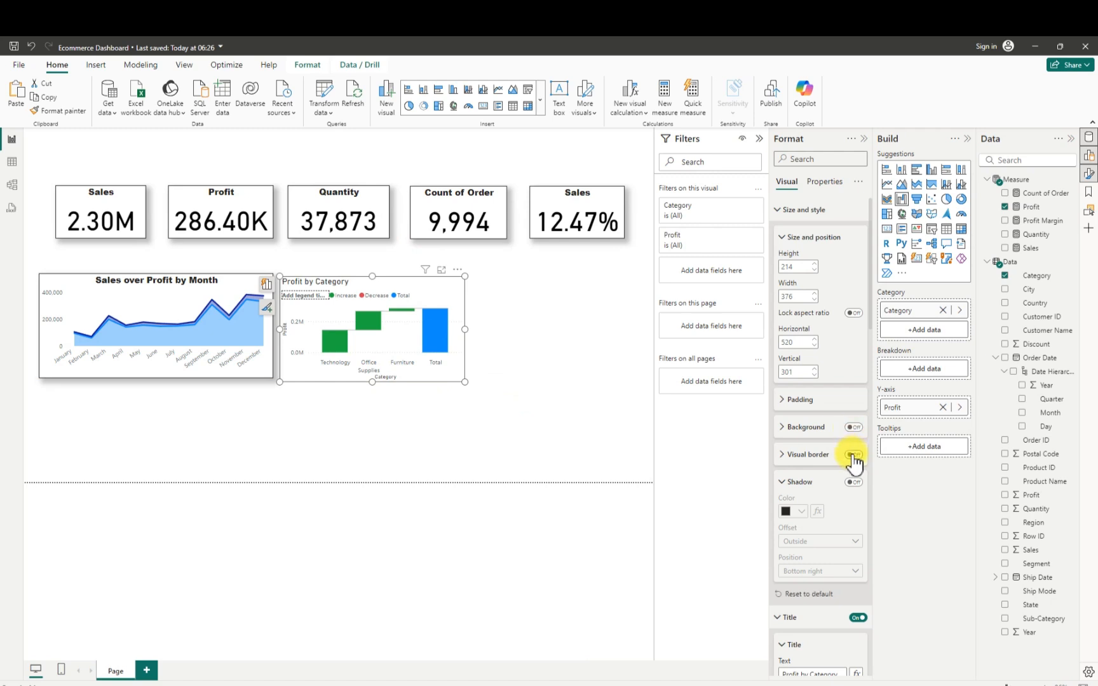
click(852, 455)
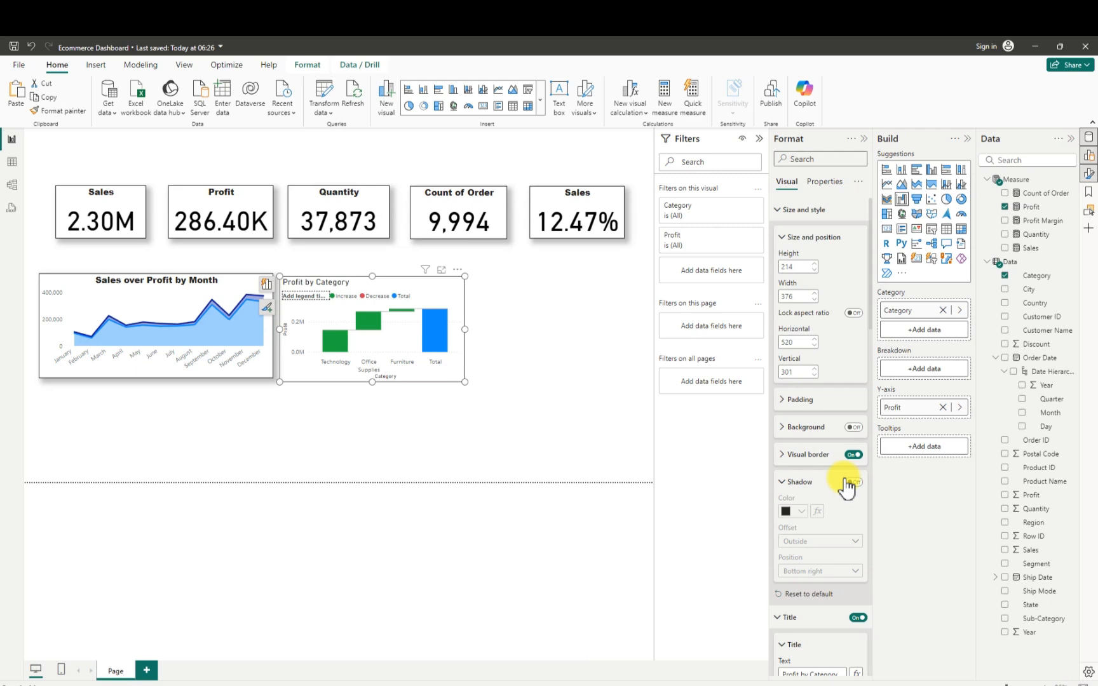
click(854, 482)
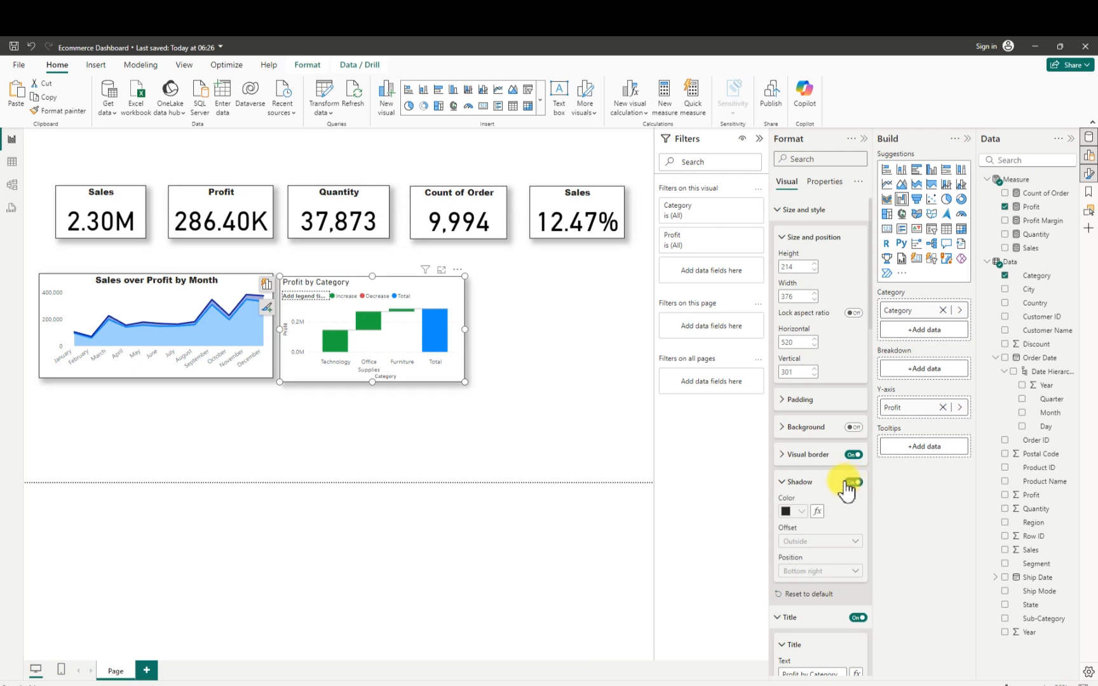
click(808, 571)
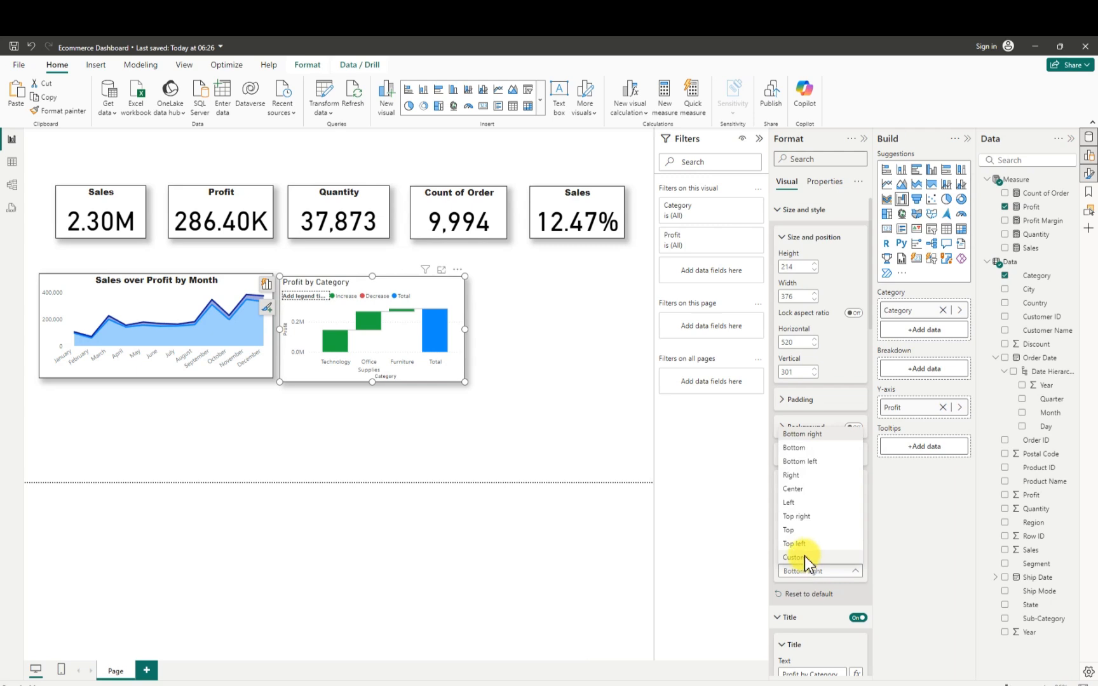
key(Escape)
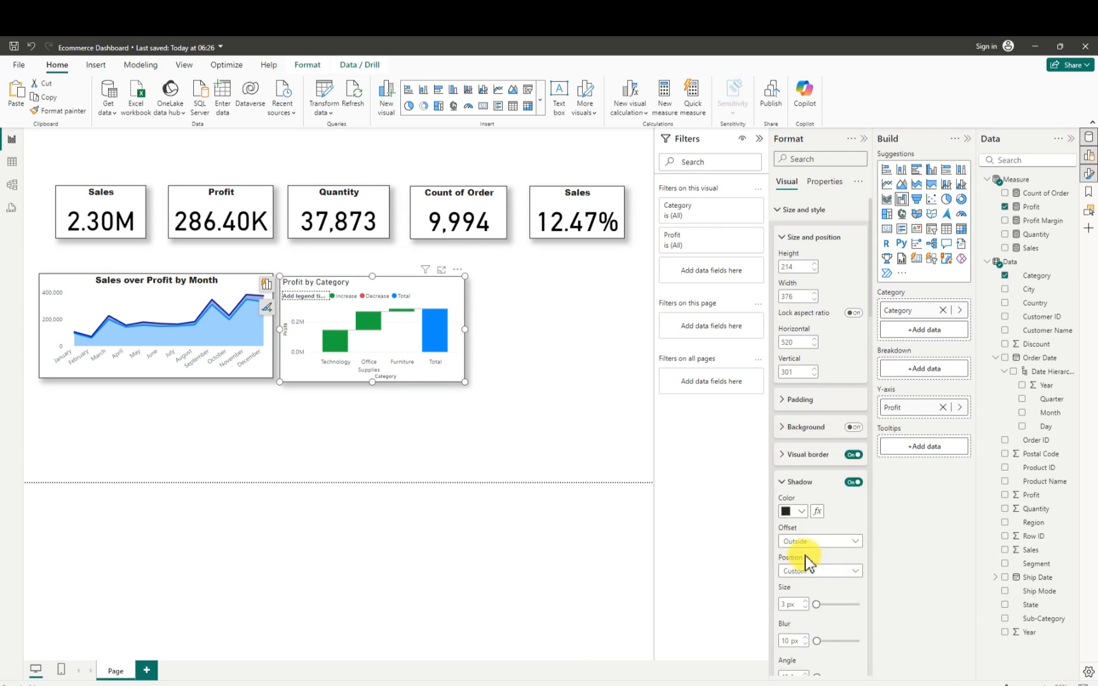
- Center the waterfall chart's title and set its font to Arial Black, size 13
scroll(821, 550, down, 5)
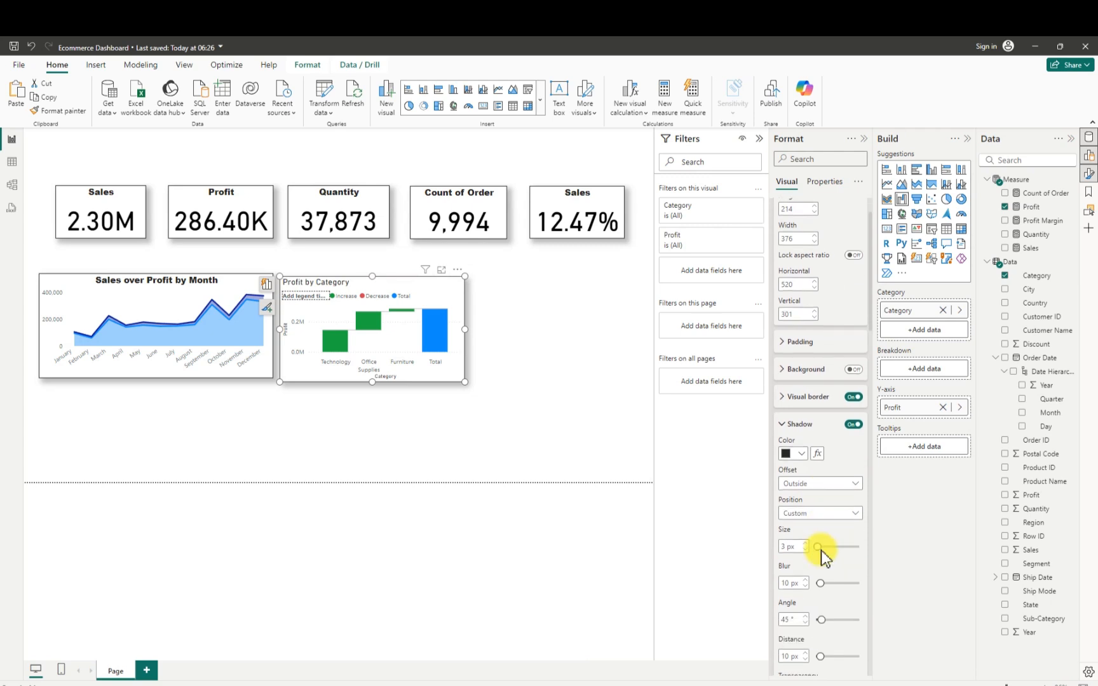
scroll(821, 556, down, 5)
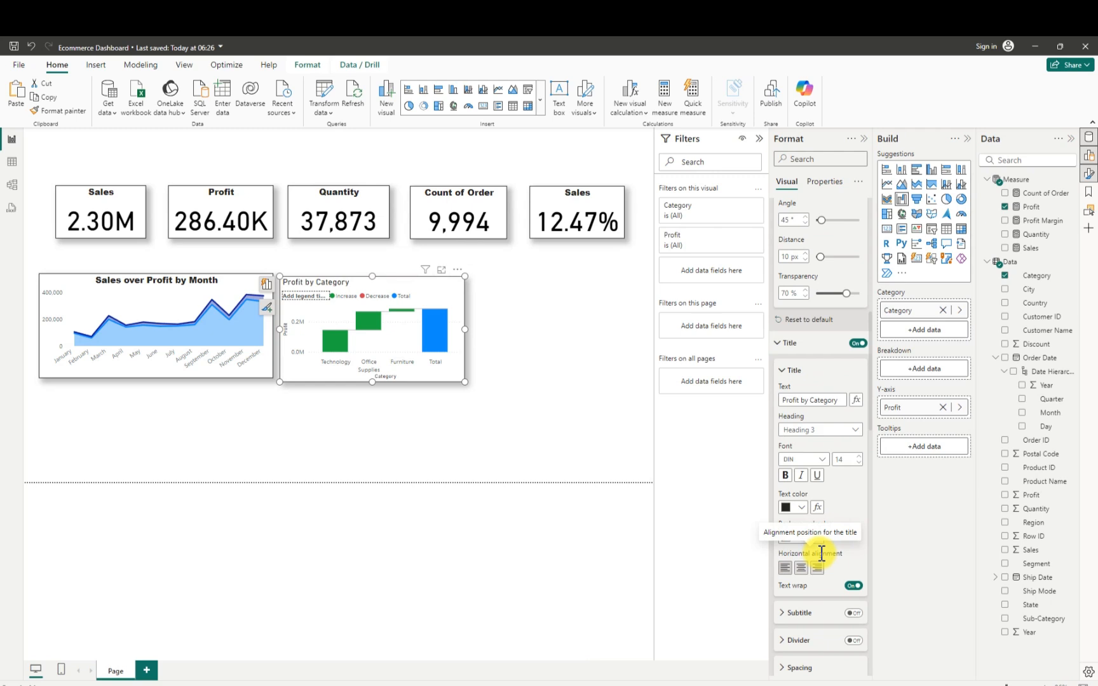
click(801, 567)
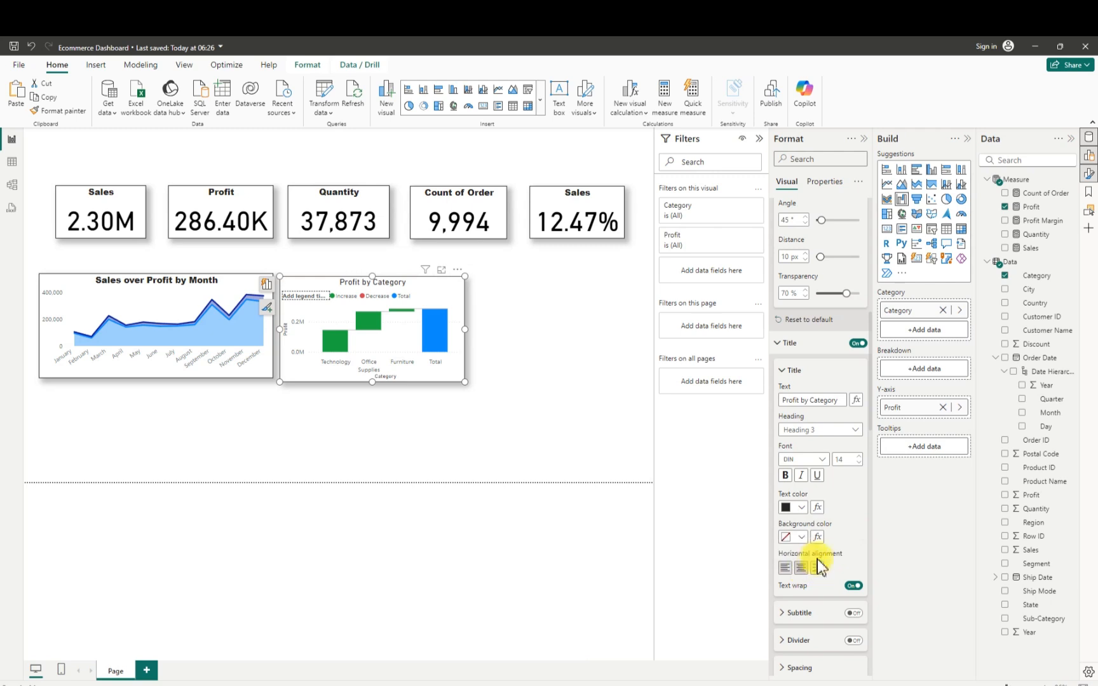
click(817, 457)
click(810, 486)
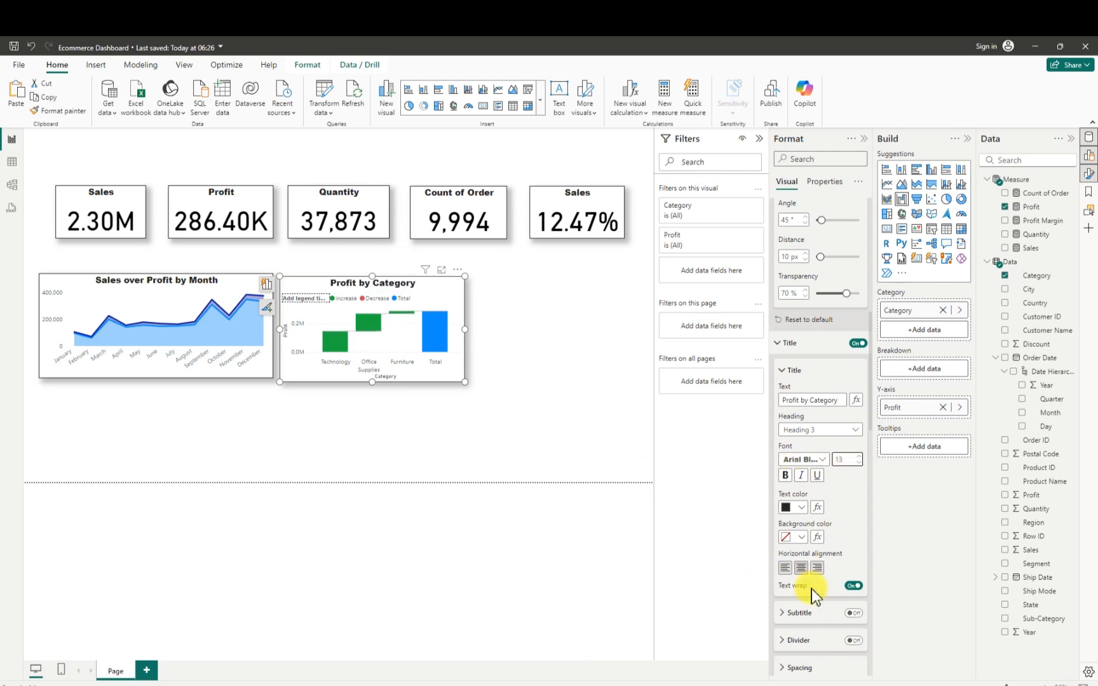
- Turn off the X-axis and Y-axis titles of the waterfall chart
scroll(811, 597, down, 2)
scroll(812, 600, down, 3)
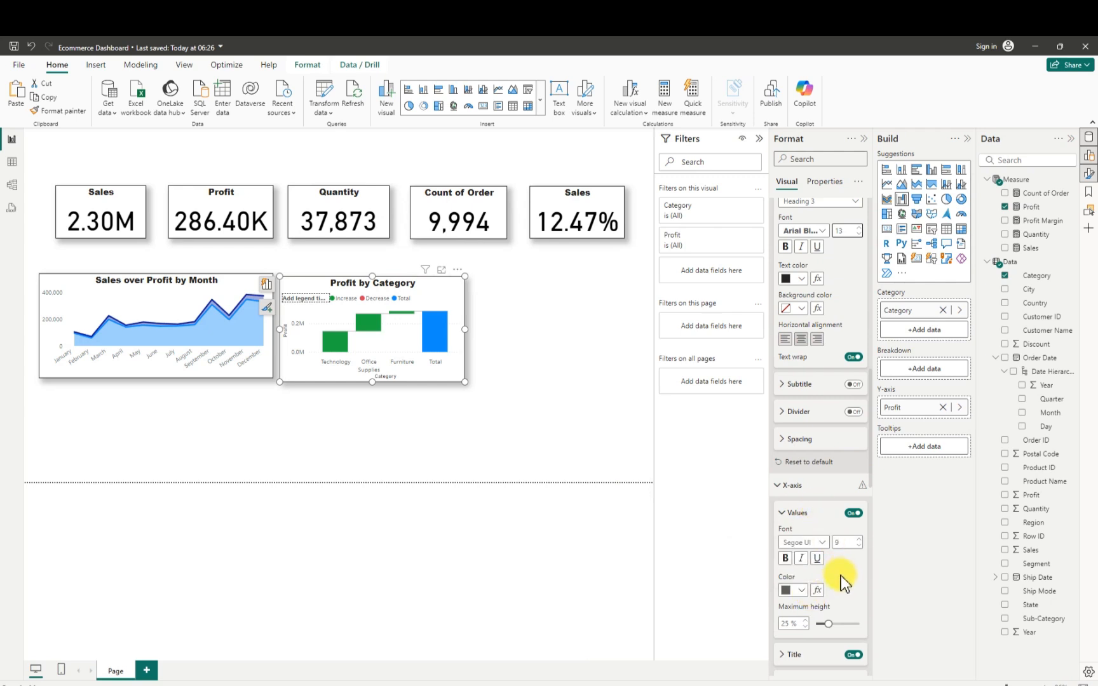
scroll(842, 582, down, 3)
scroll(841, 581, down, 1)
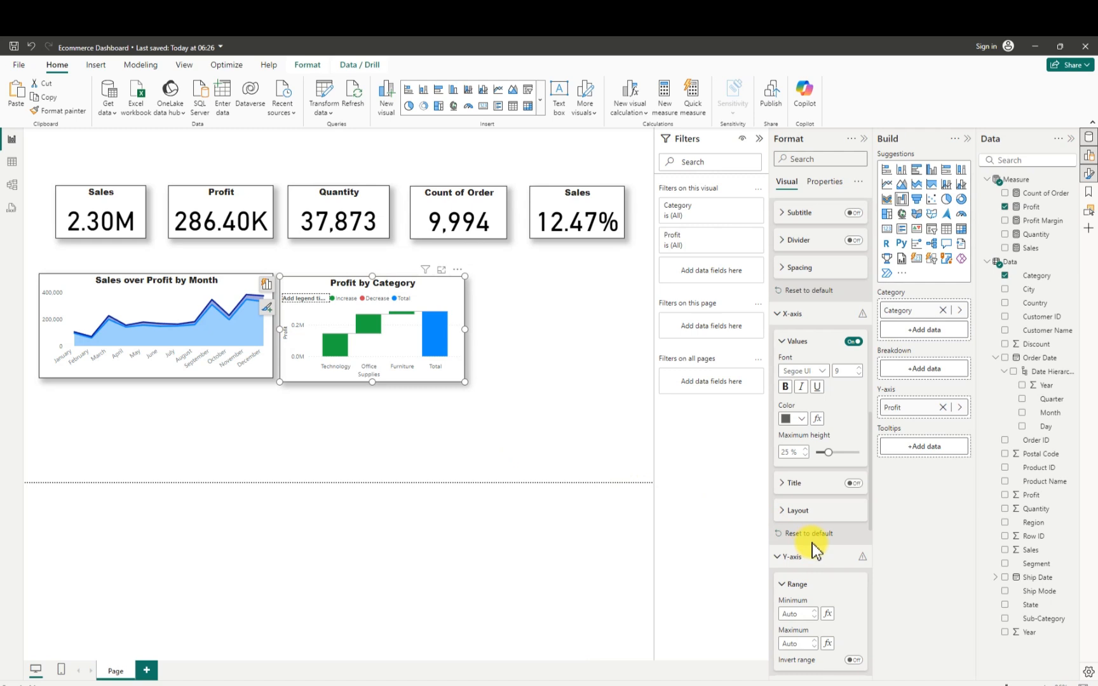
scroll(831, 562, down, 1)
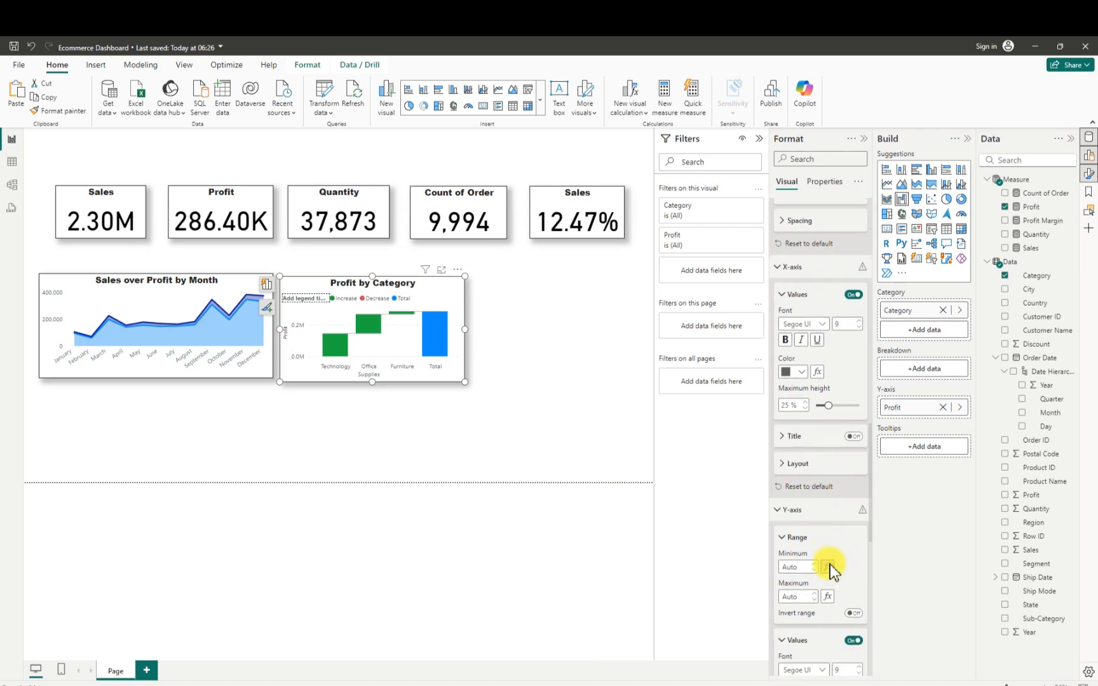
scroll(831, 570, down, 4)
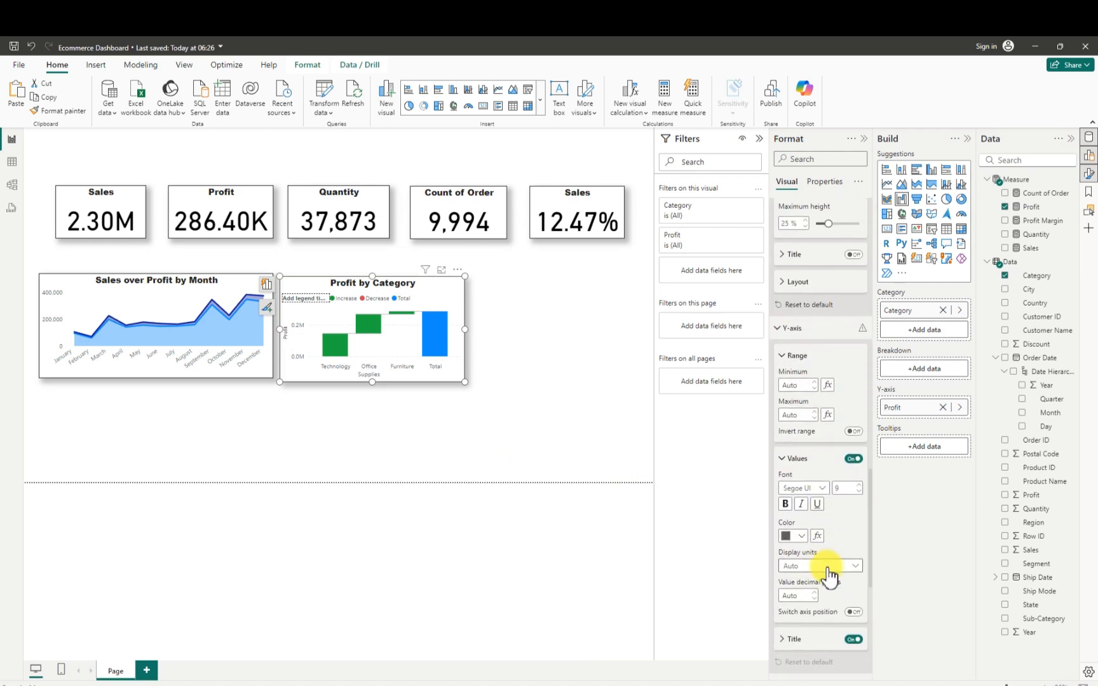
click(853, 639)
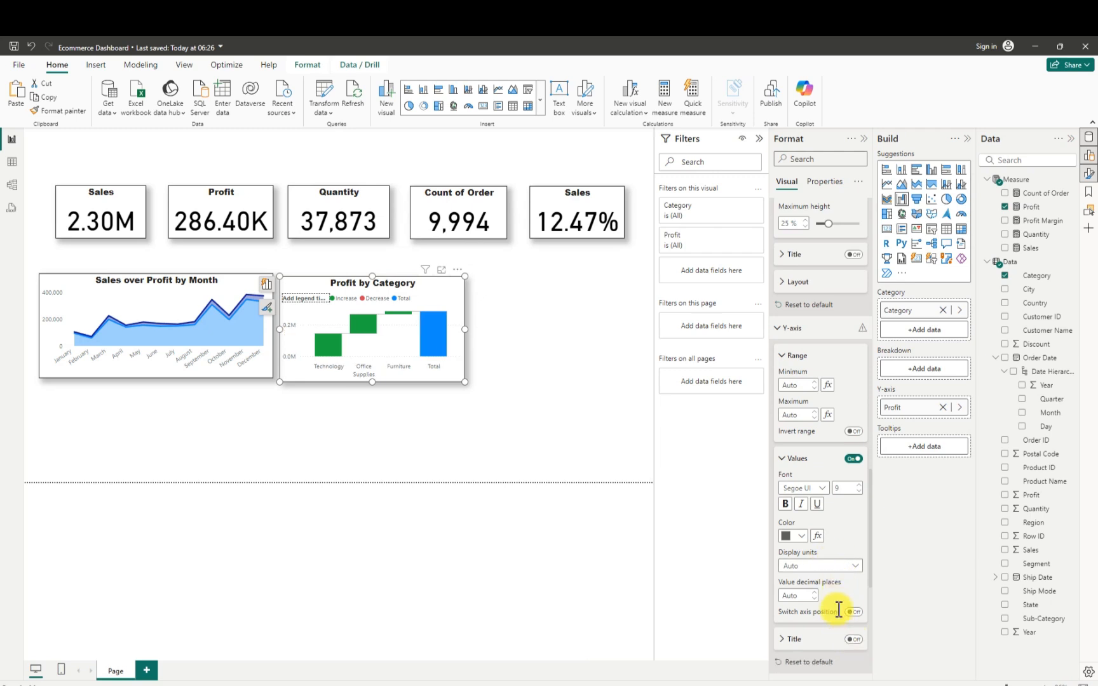
- Set the waterfall chart's Y-axis display units to None and turn off the Y-axis values
click(852, 566)
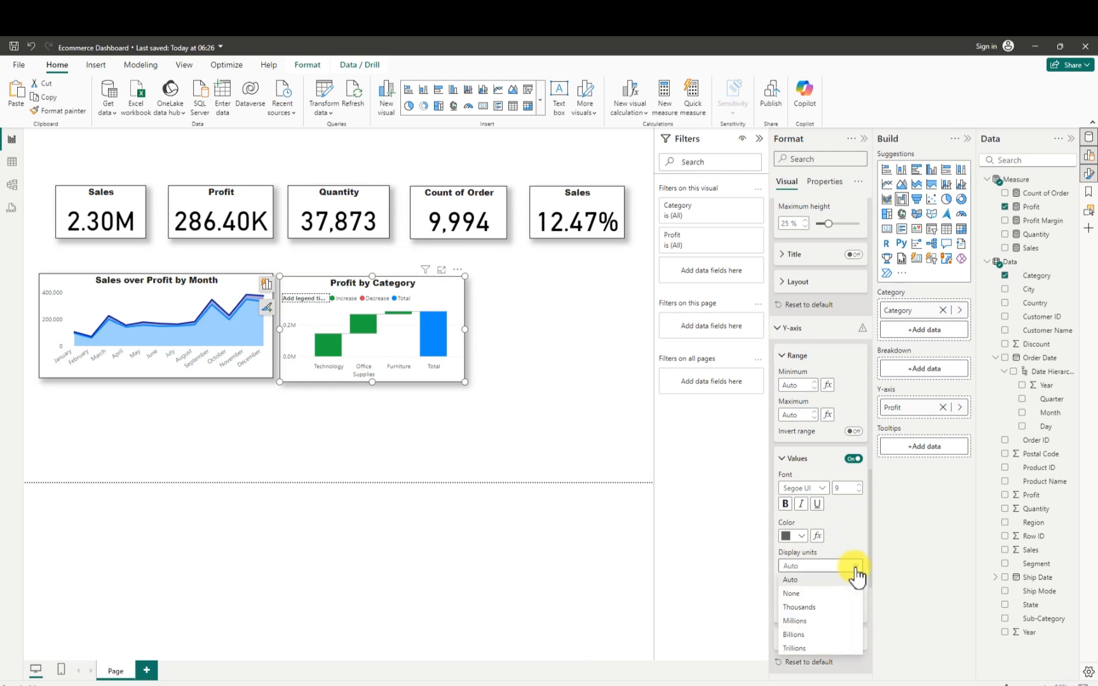
click(797, 595)
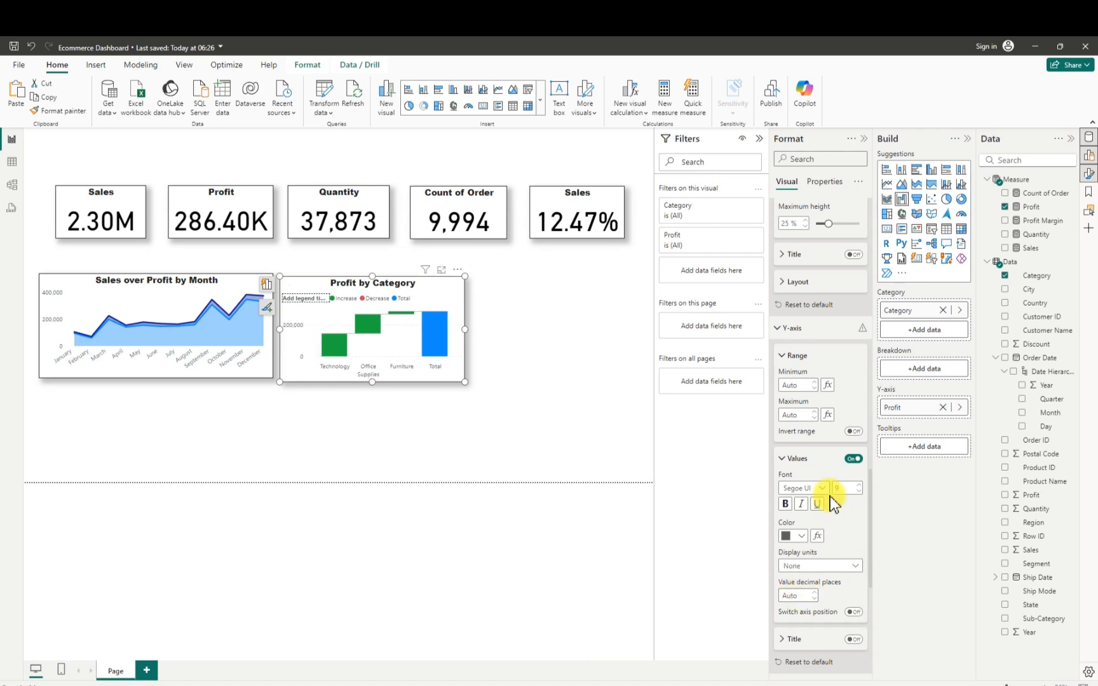
click(854, 463)
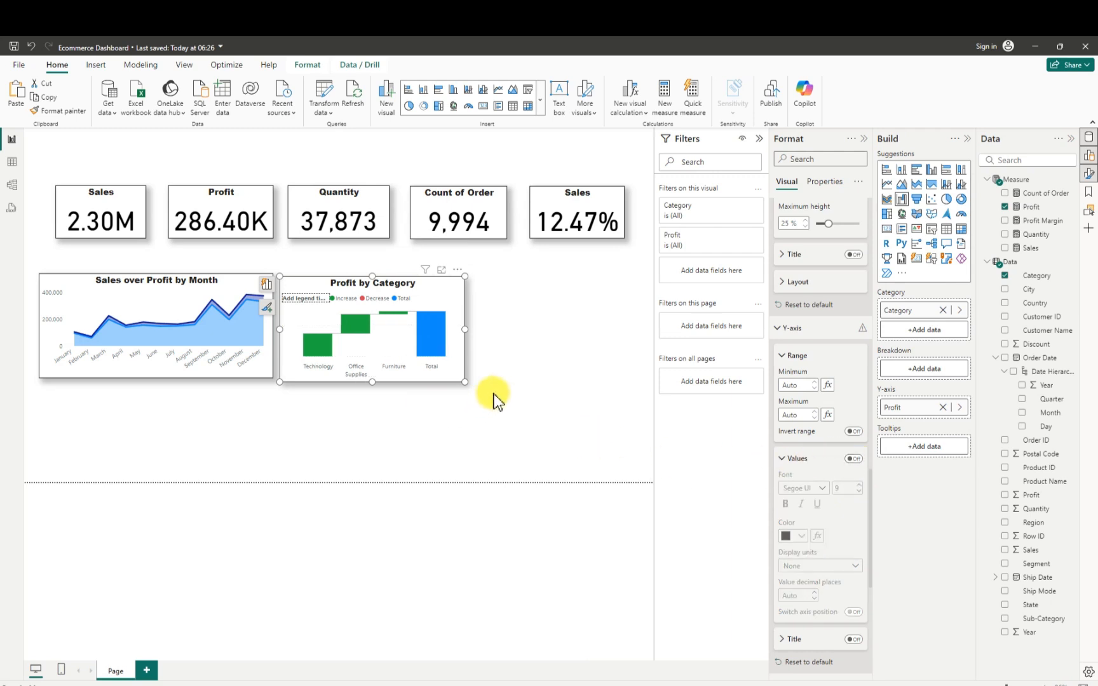
- Sort the waterfall chart's axis by Category in ascending order
click(458, 271)
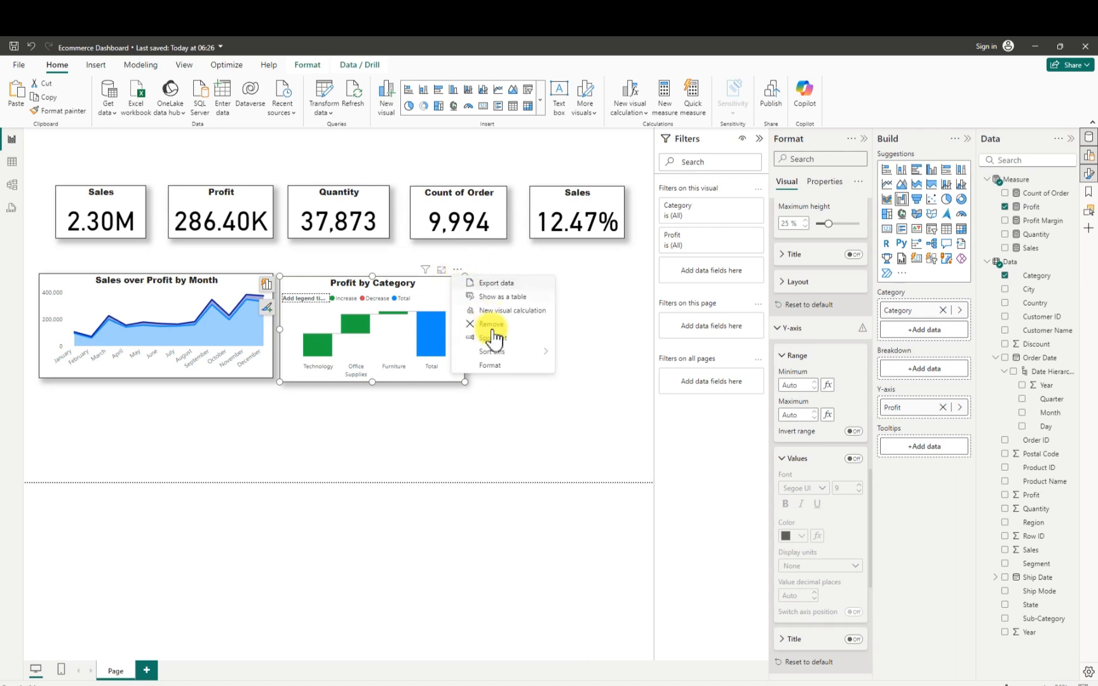
mouse_move(516, 357)
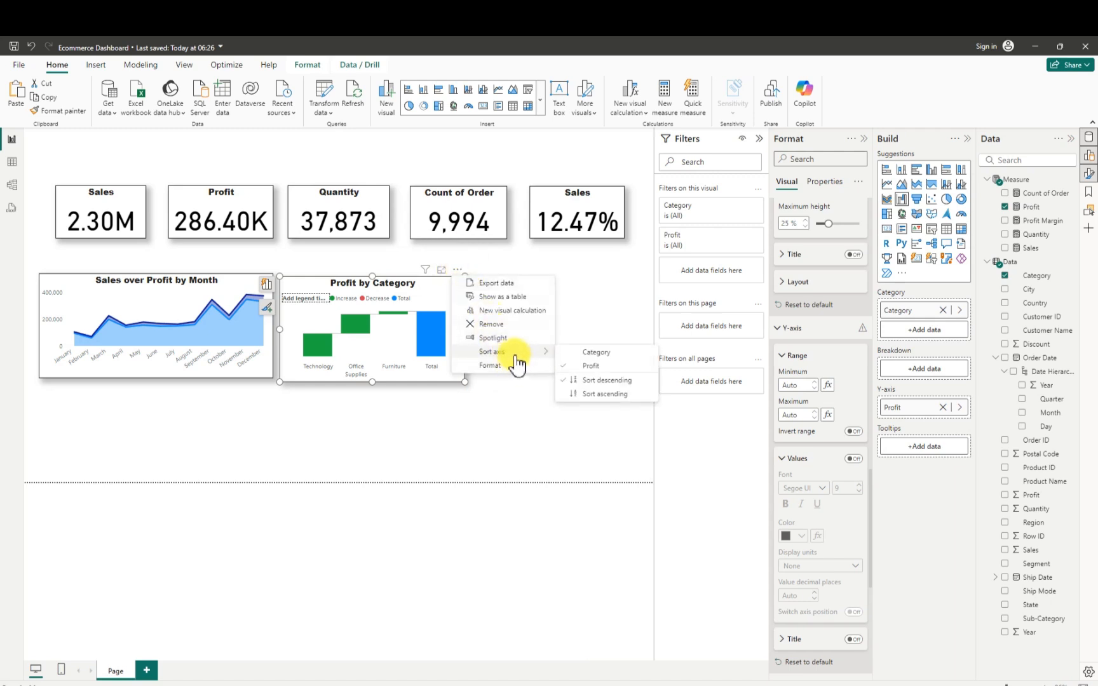
click(597, 355)
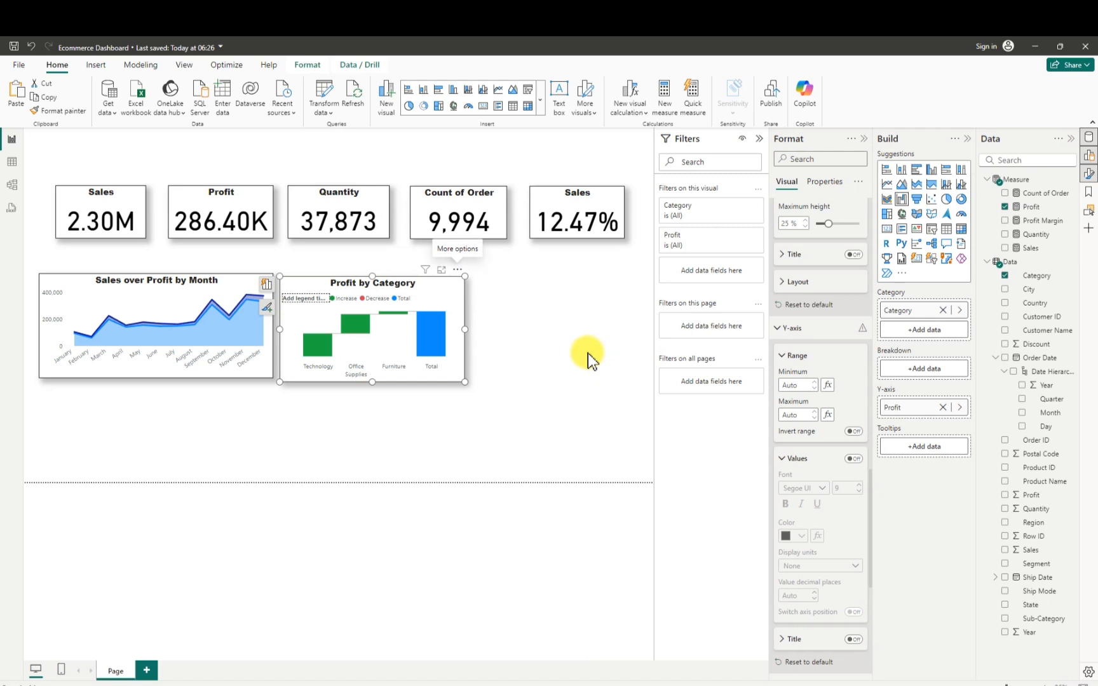
click(458, 272)
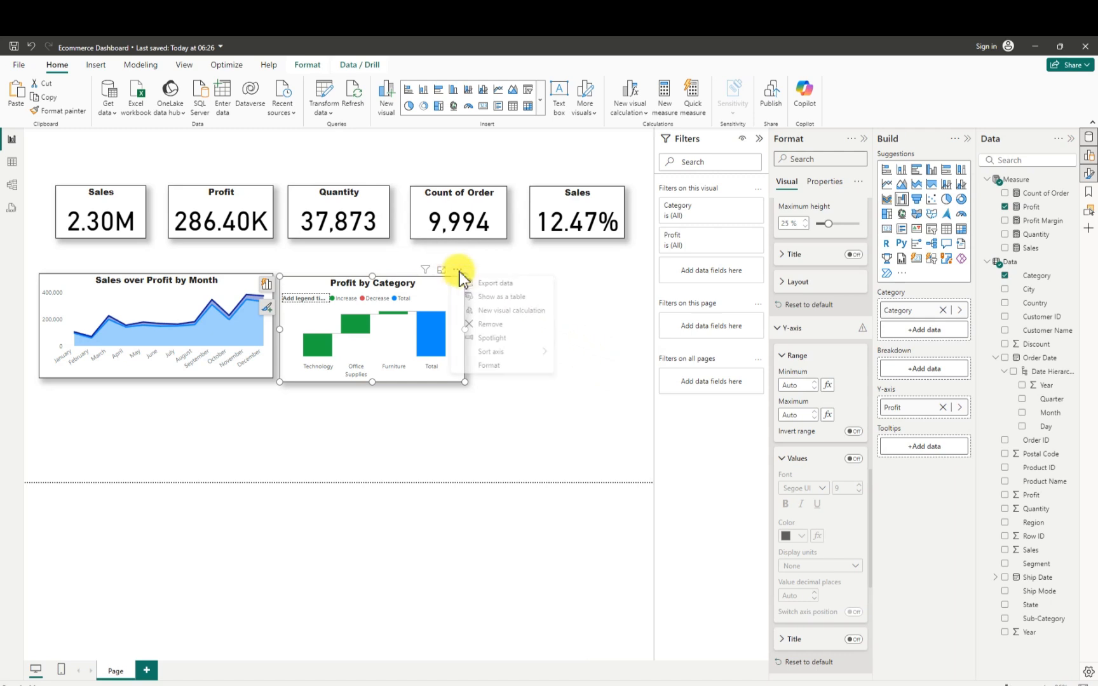
mouse_move(536, 360)
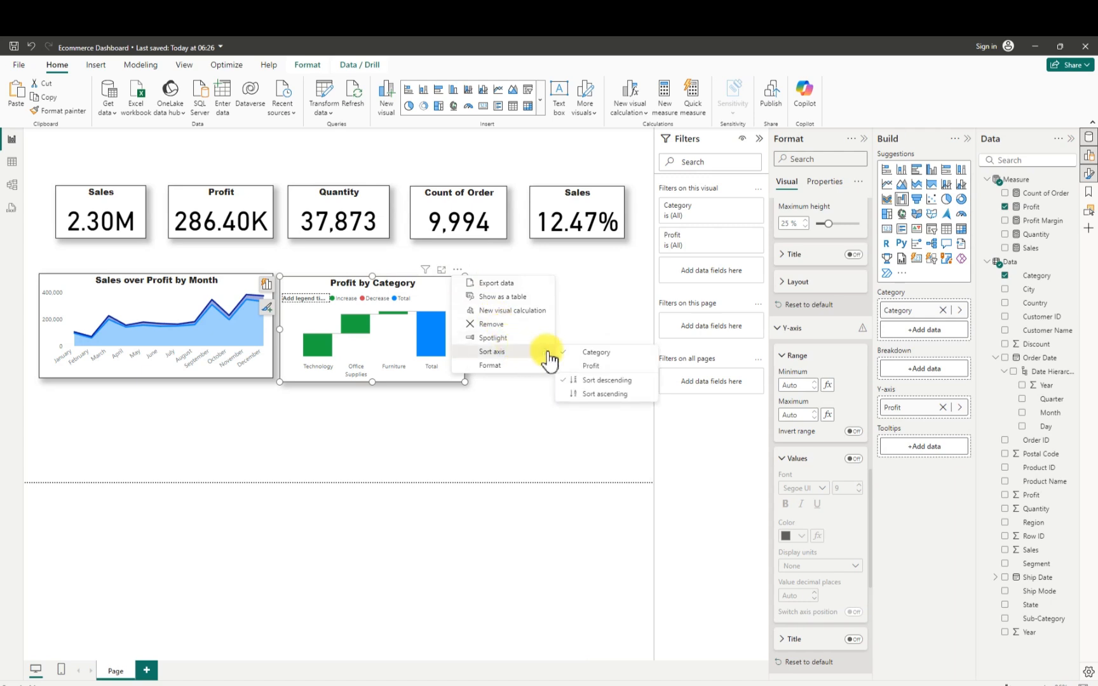
click(602, 394)
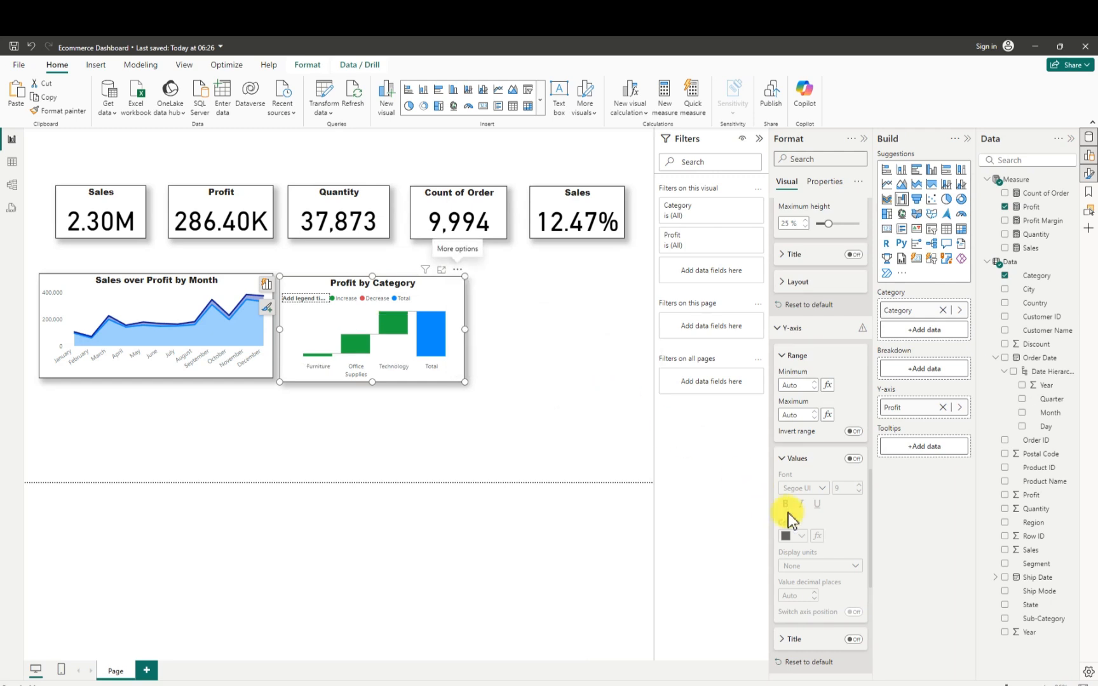
- Turn on data labels for the Profit by Category waterfall chart
scroll(810, 544, down, 1)
scroll(810, 544, down, 3)
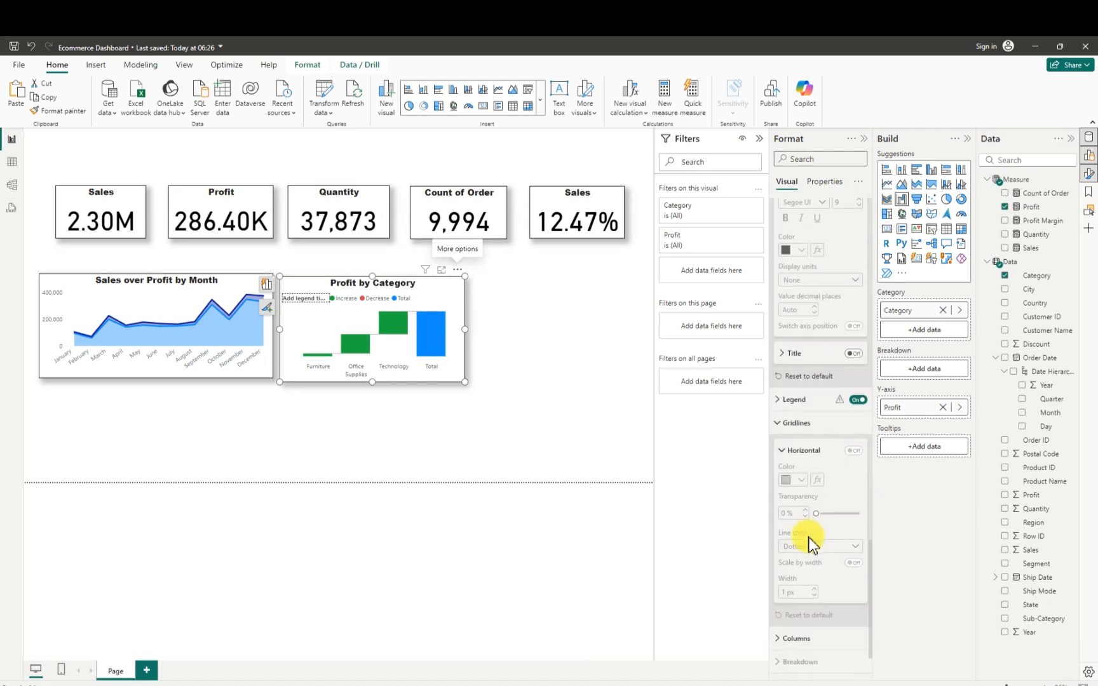
scroll(809, 539, down, 1)
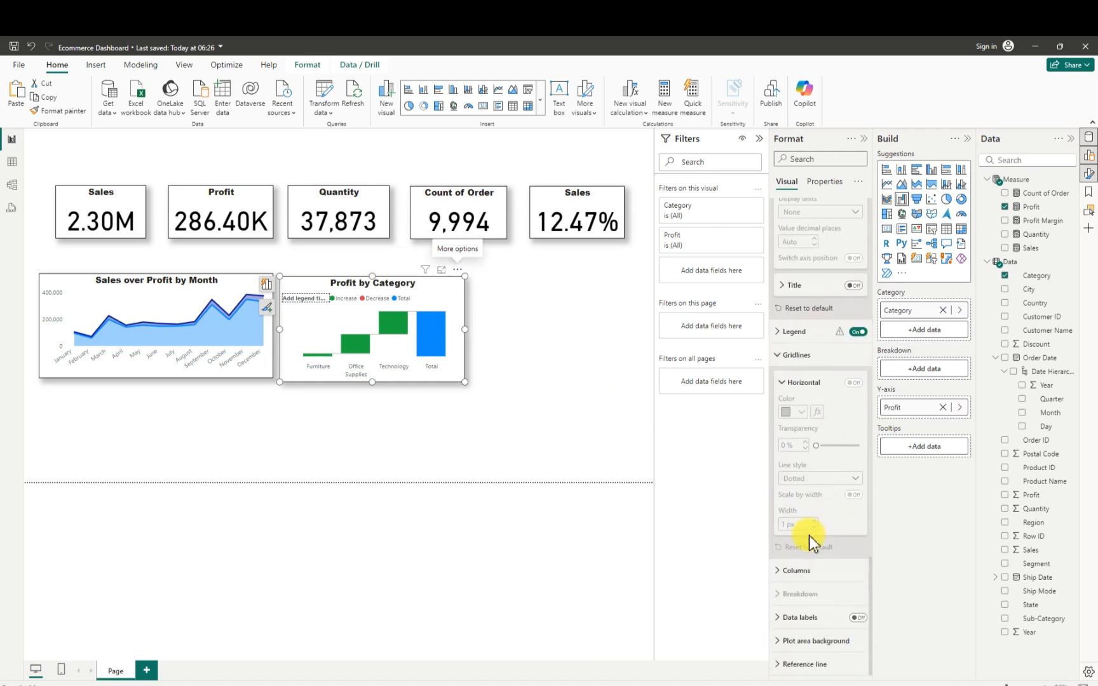
scroll(809, 535, up, 1)
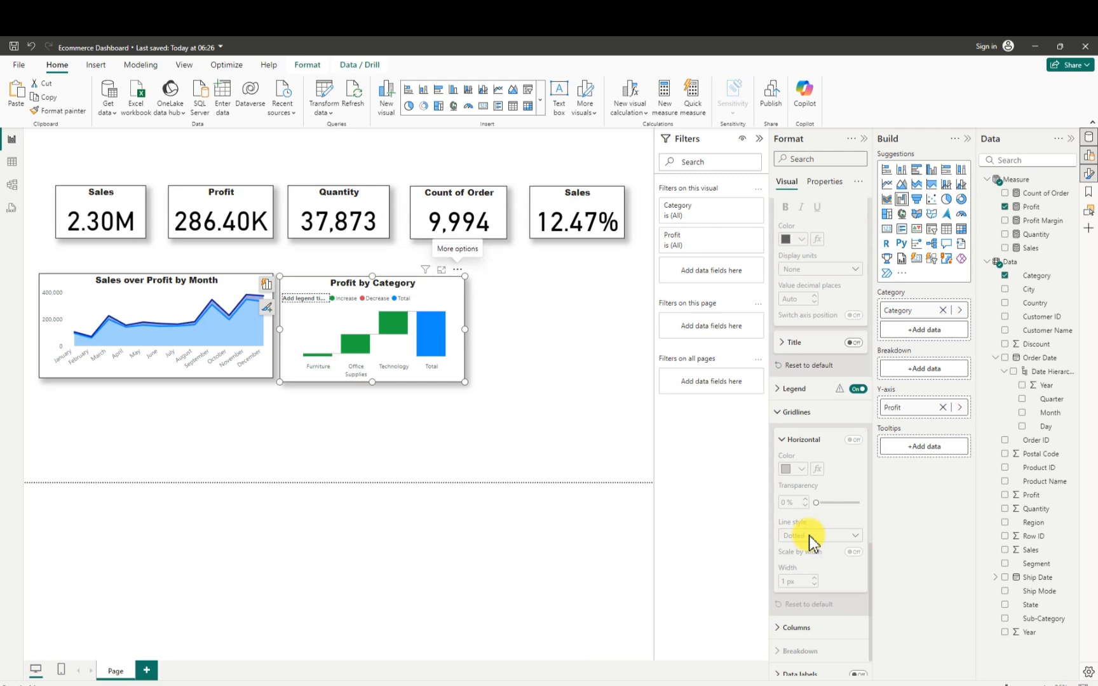
scroll(810, 543, down, 1)
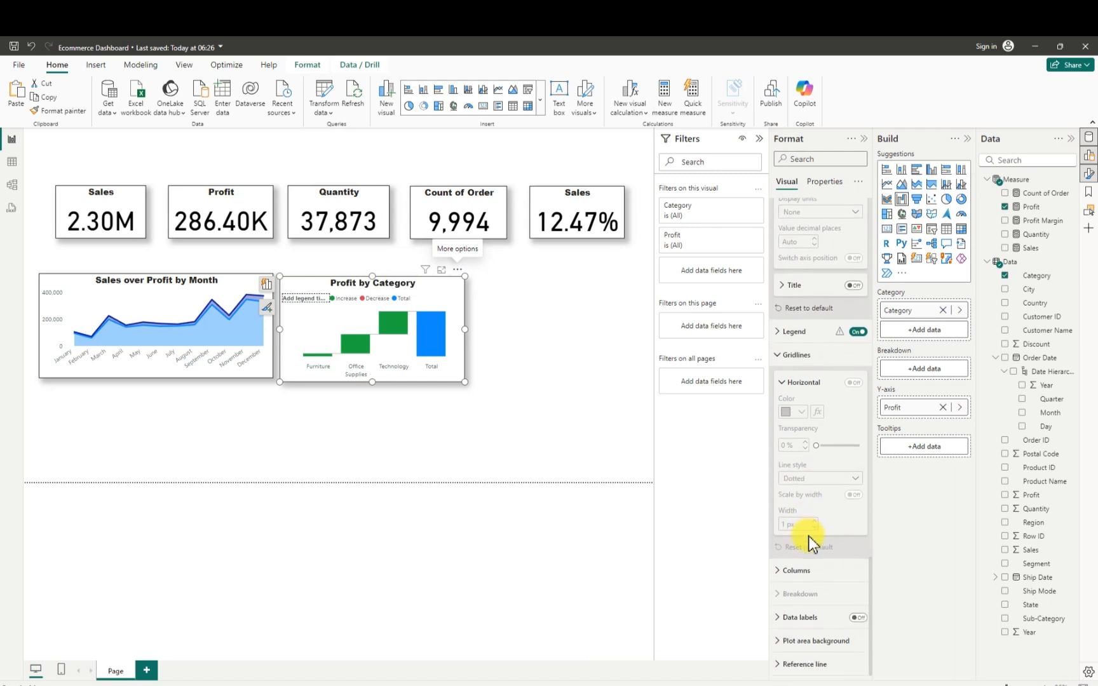
click(857, 617)
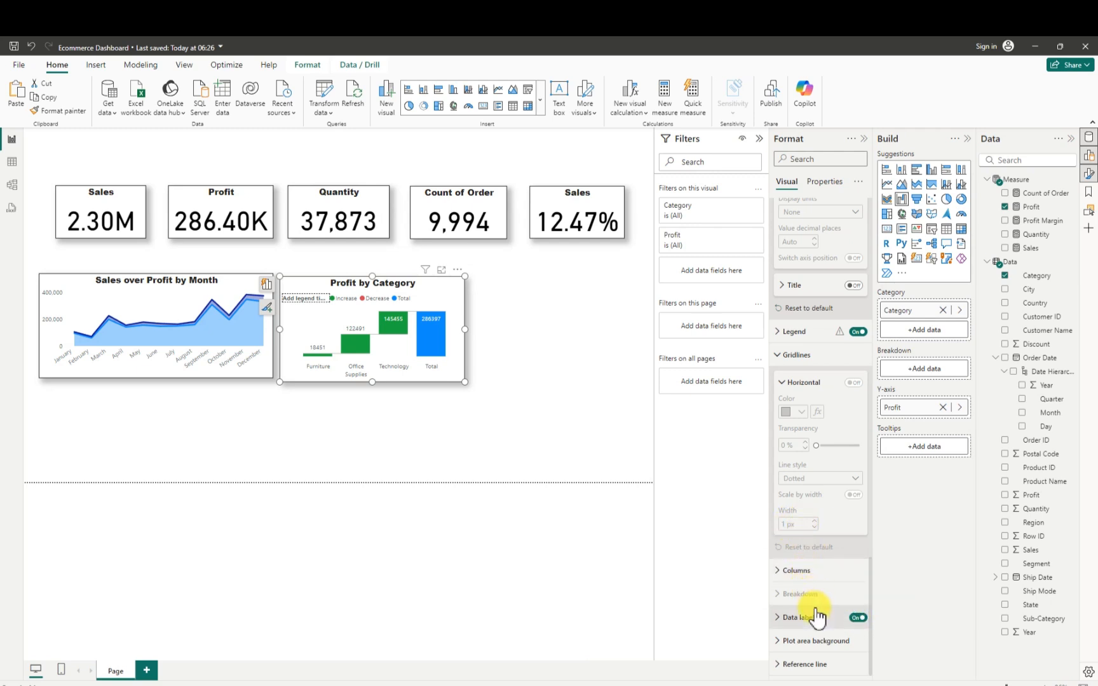
- Set the display units of the waterfall chart's data label values to Thousands
click(780, 622)
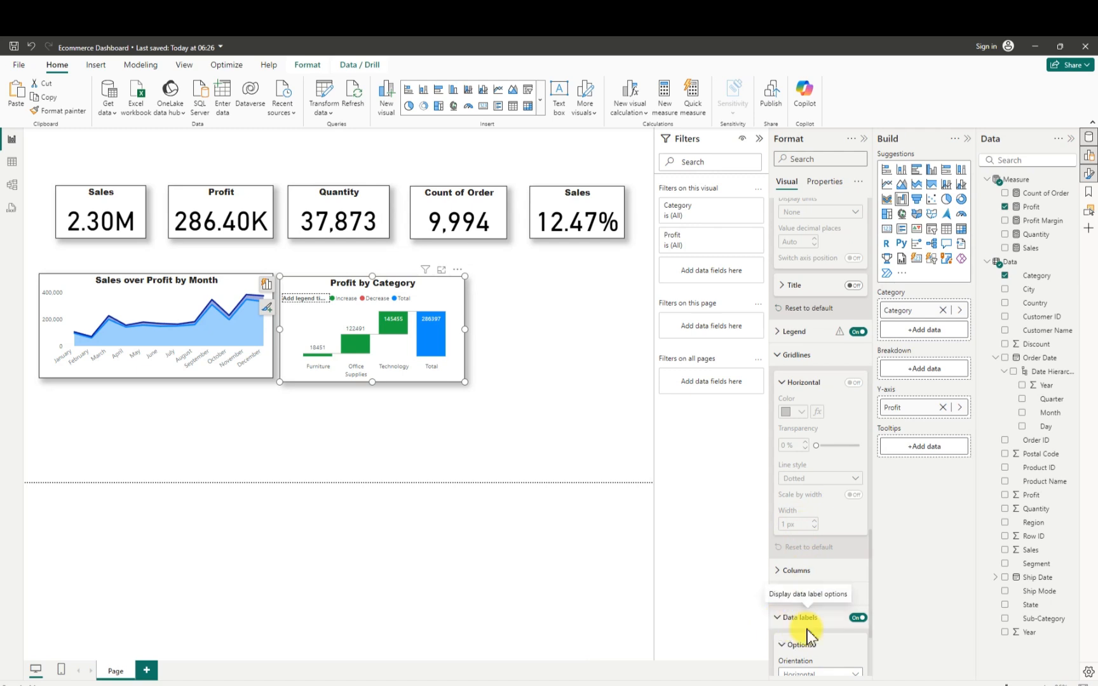
scroll(807, 631, down, 4)
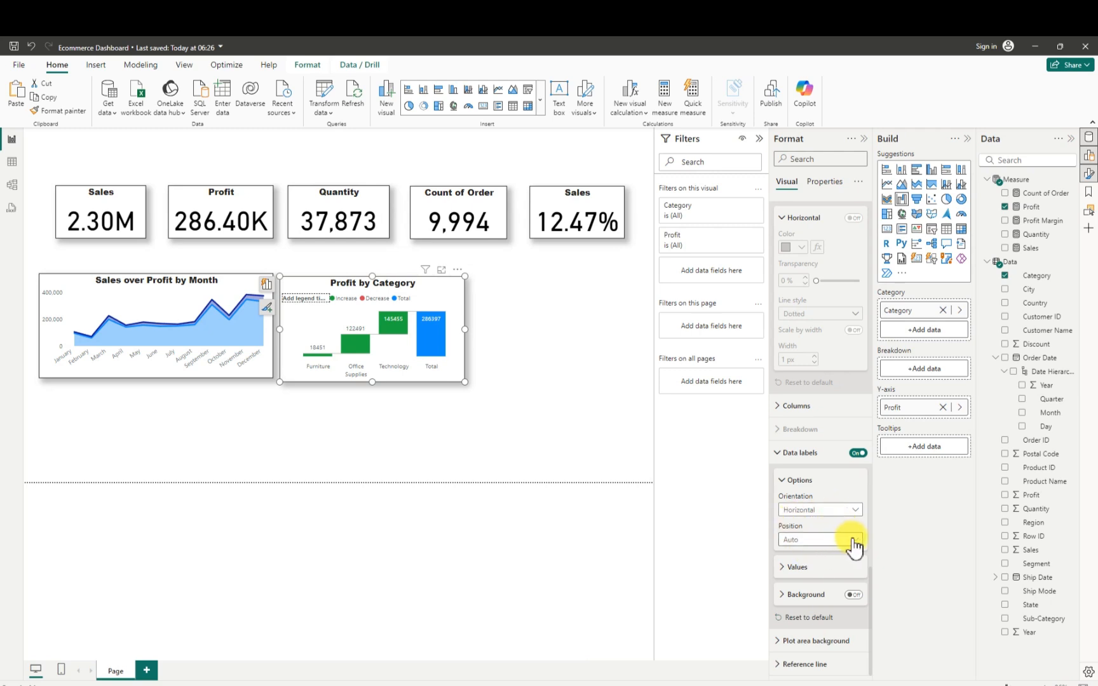
click(783, 569)
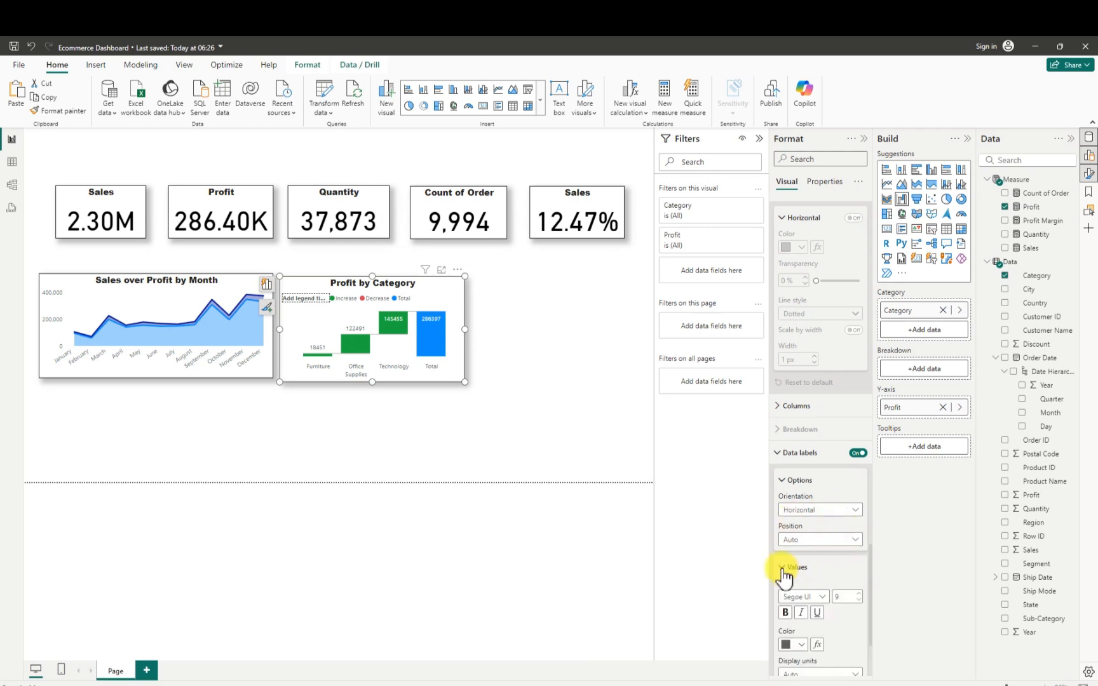
scroll(806, 584, down, 3)
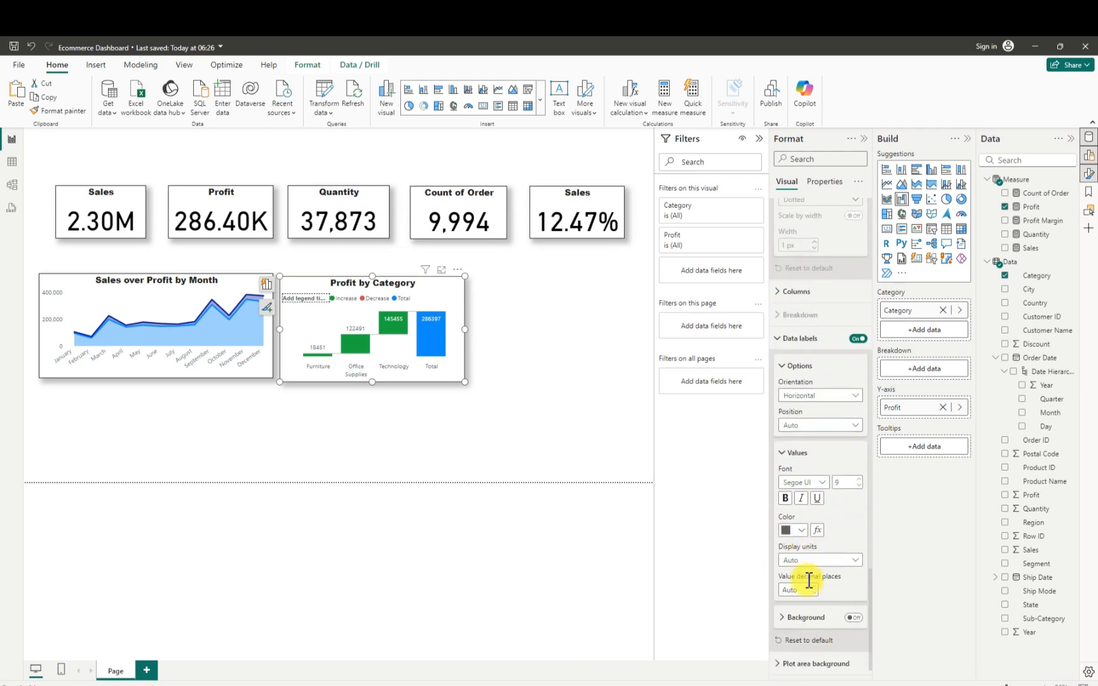
click(855, 561)
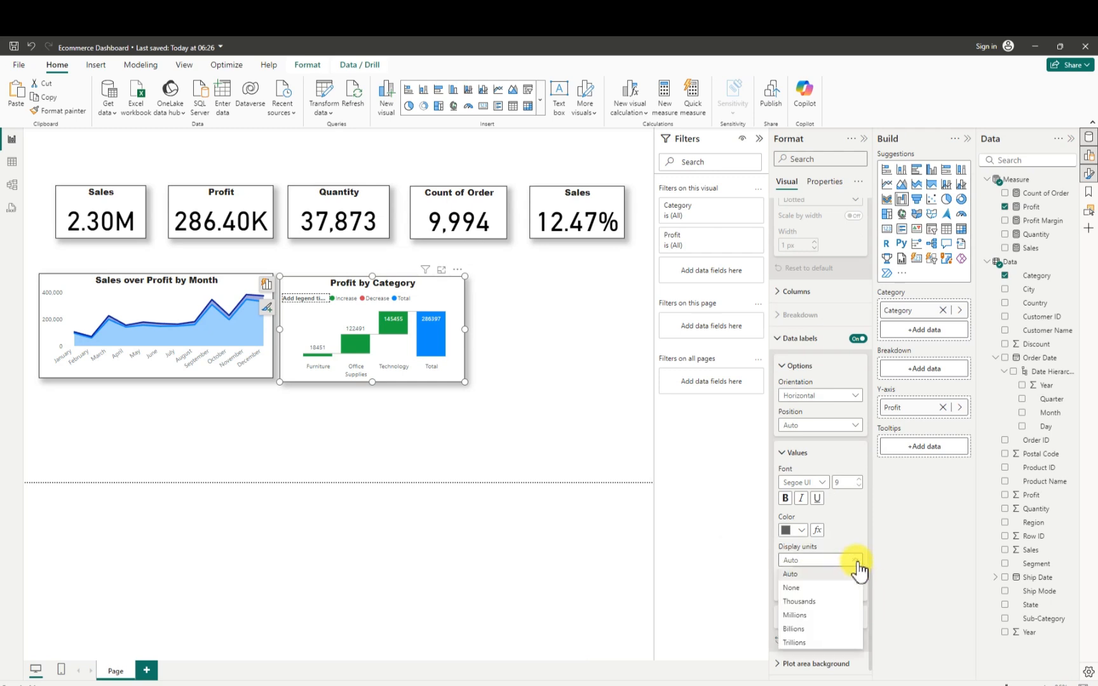
click(805, 602)
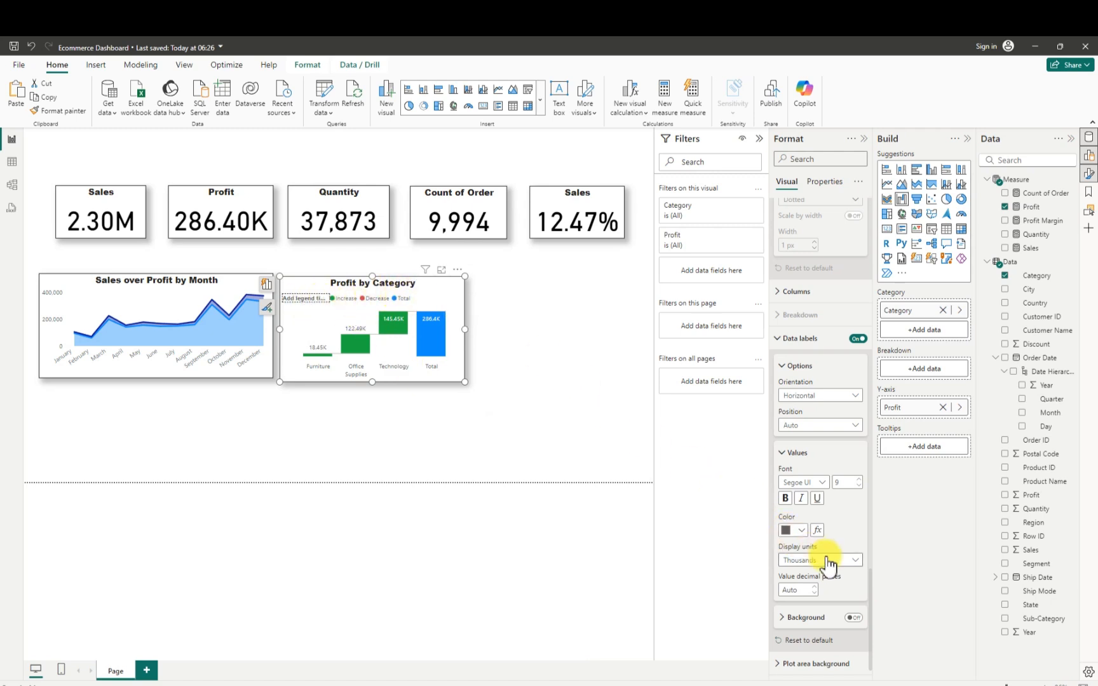
- Turn off the waterfall chart's legend and deselect the chart
scroll(827, 562, down, 1)
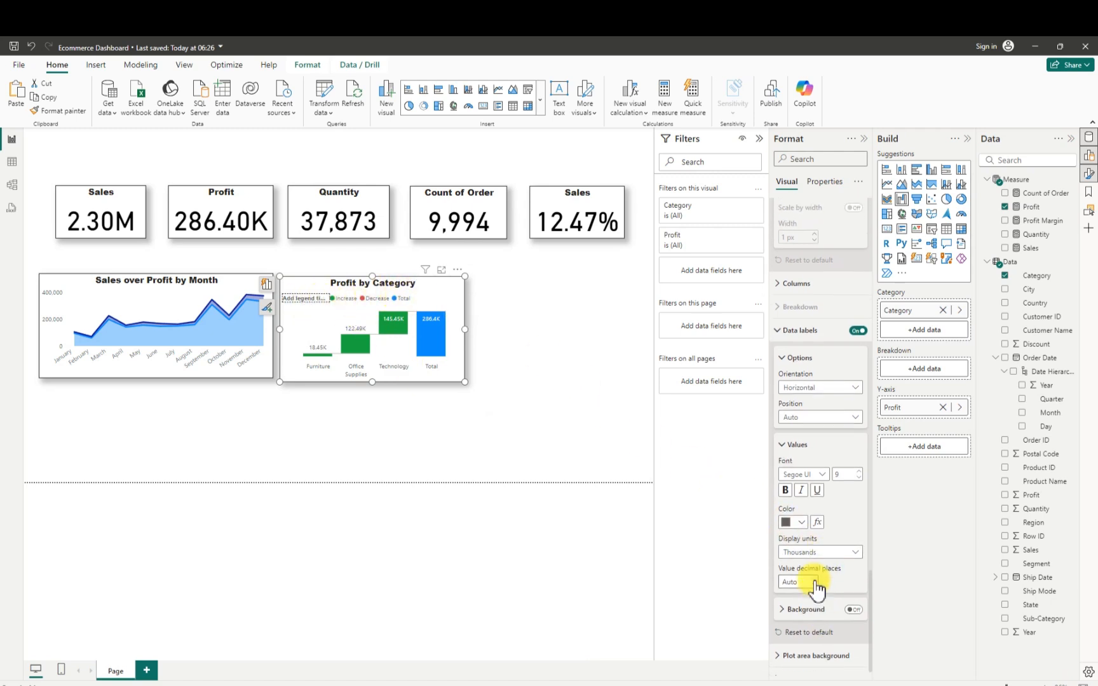
scroll(815, 587, up, 5)
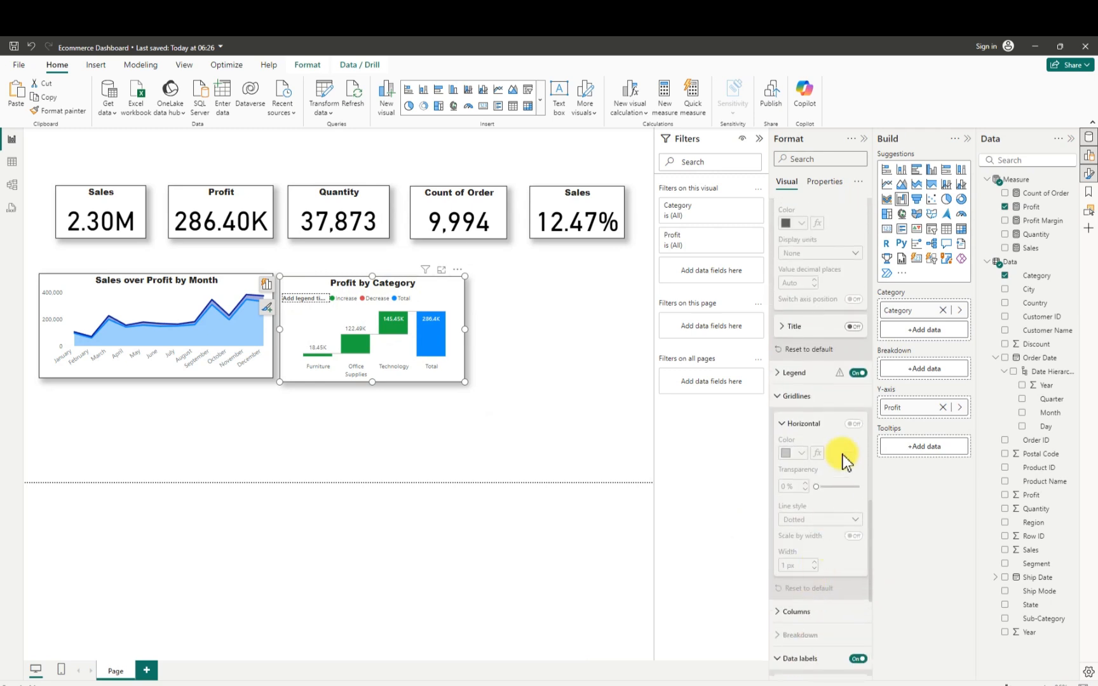
click(858, 373)
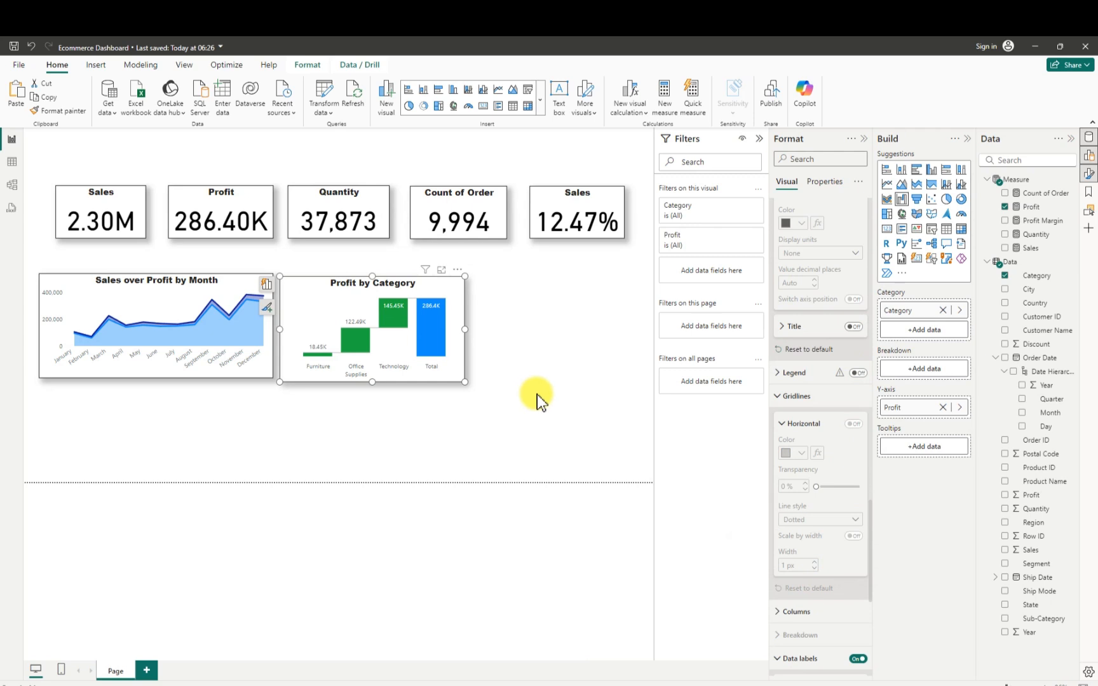
click(537, 395)
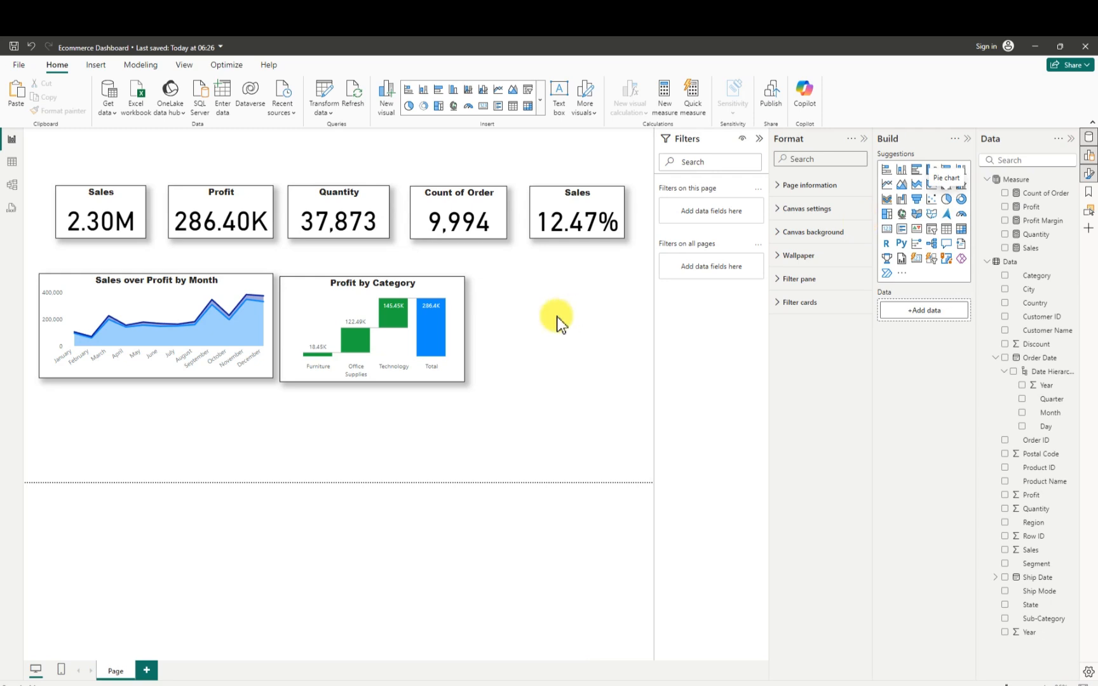
- Add a pie chart beside the waterfall chart and size it to about 268 wide by 207 high
drag(243, 418, 626, 320)
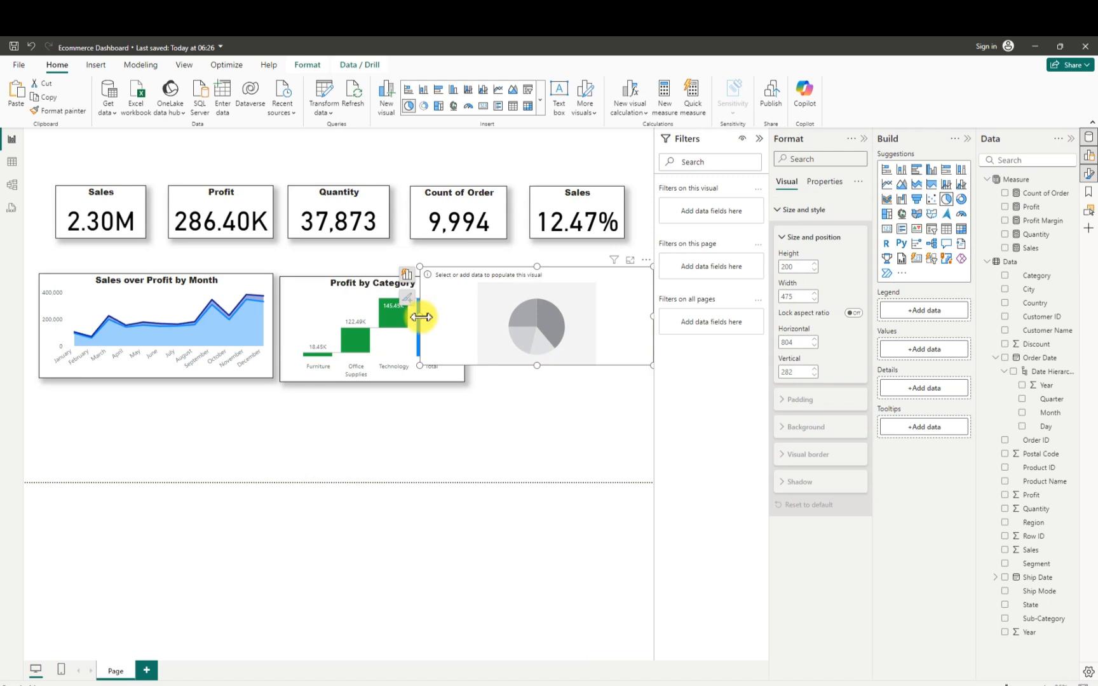
drag(421, 317, 524, 317)
drag(583, 364, 544, 371)
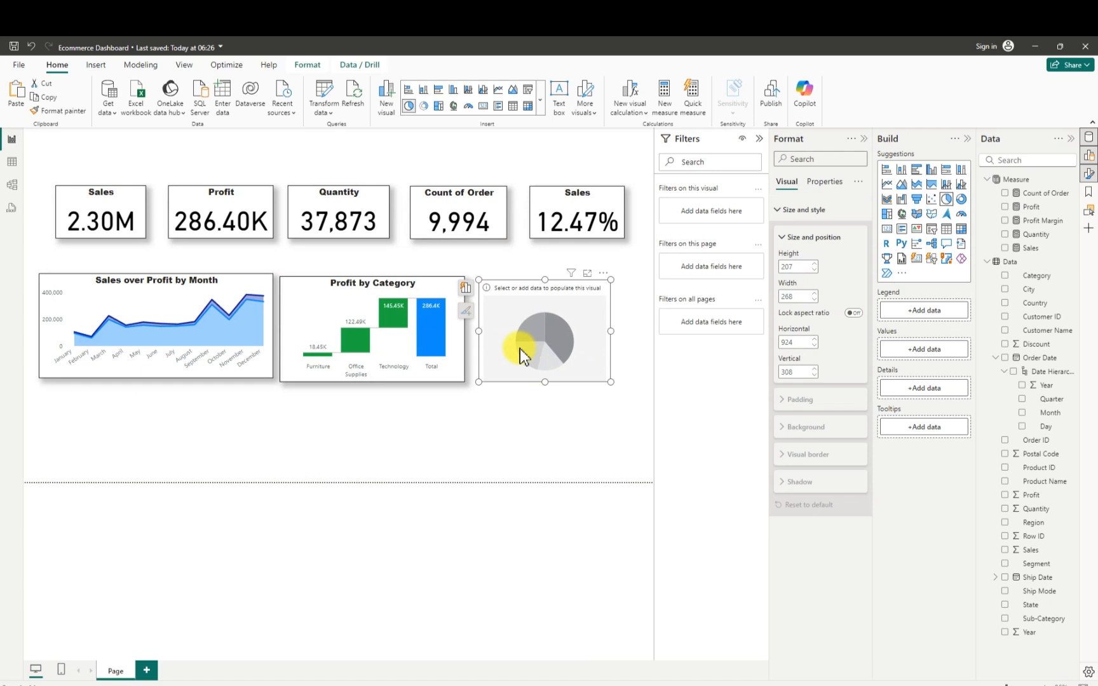
- Save the report and fill the new pie chart with the Sales measure as values and Category as legend
click(13, 45)
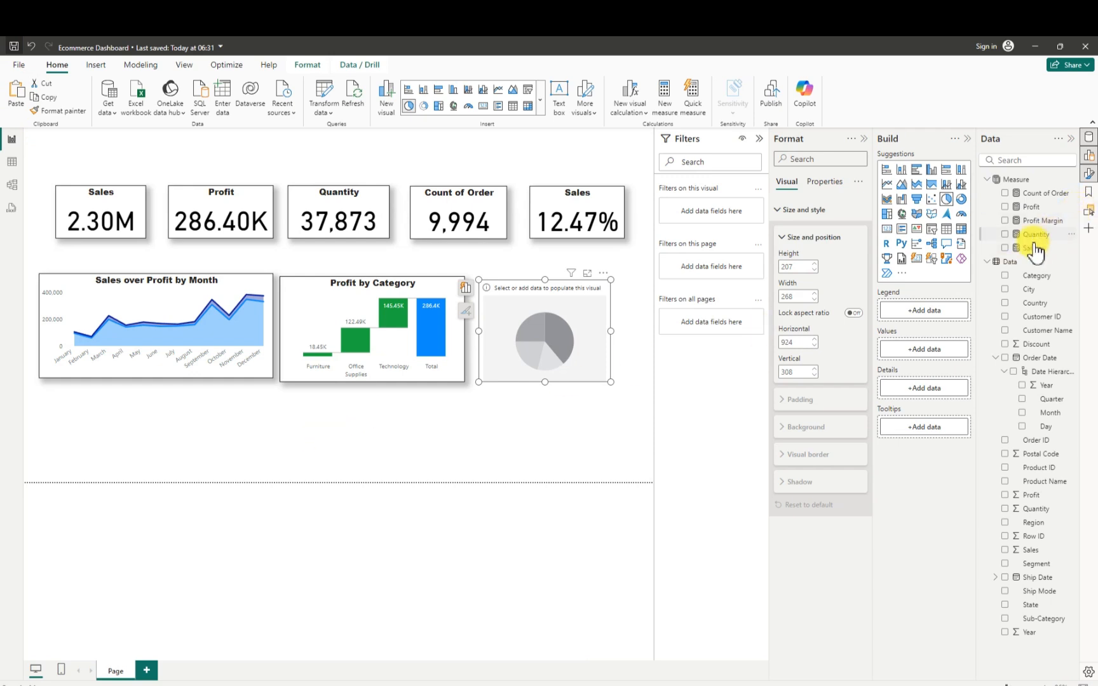
click(1005, 248)
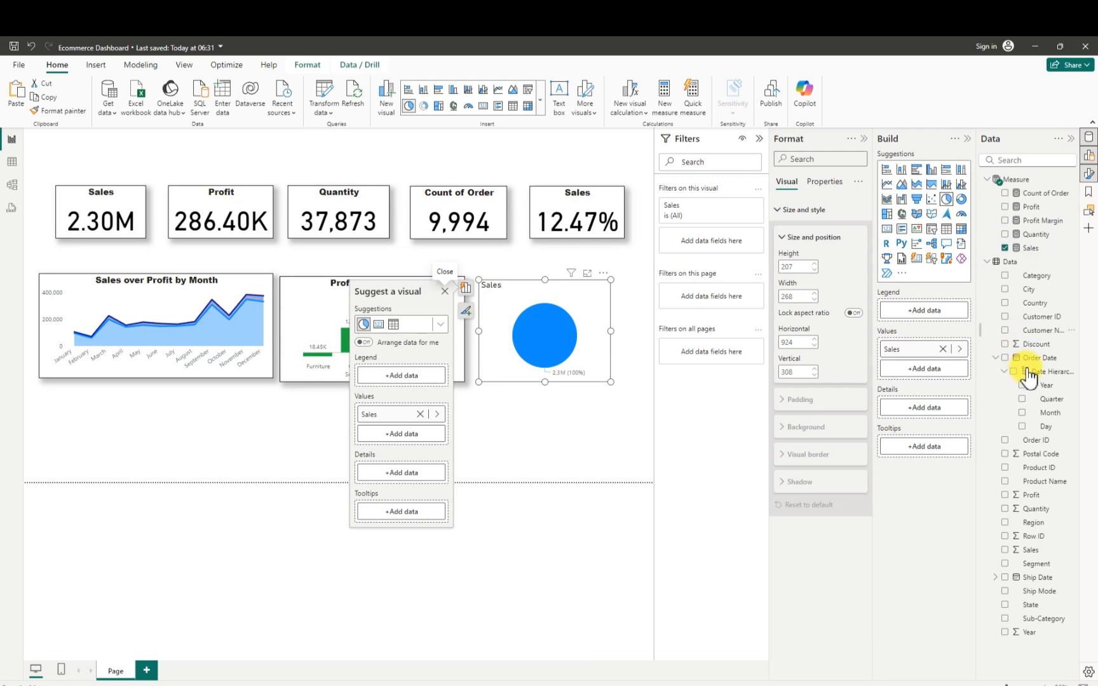
click(1005, 277)
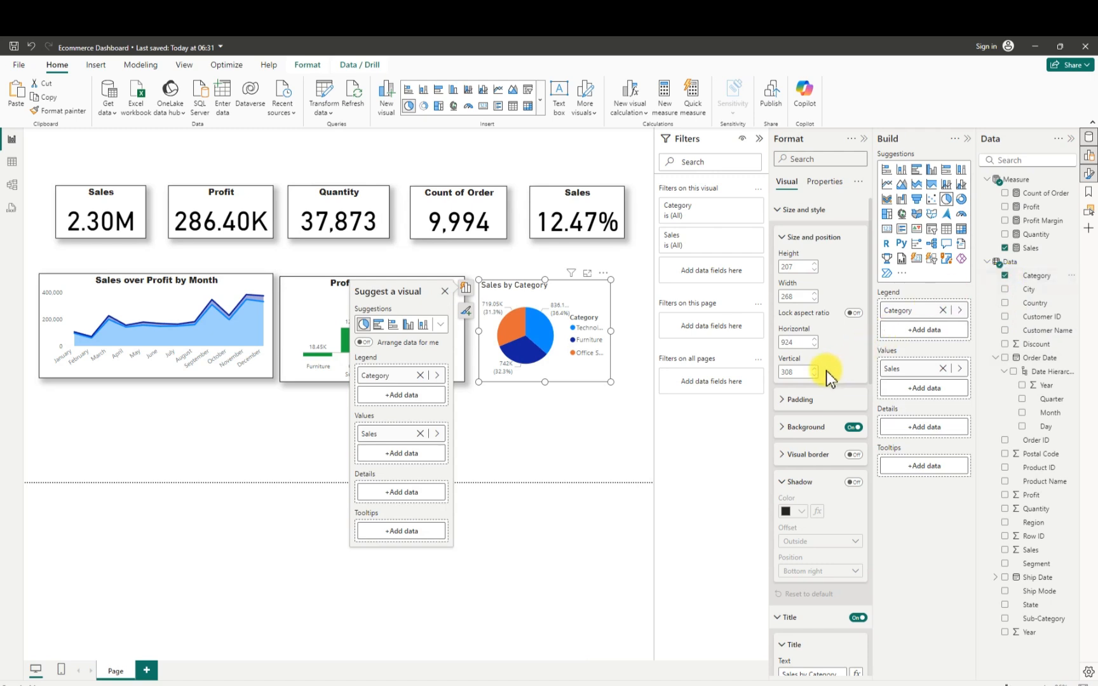
- Turn off the pie chart's background and turn on its visual border and a shadow with Custom position
click(853, 428)
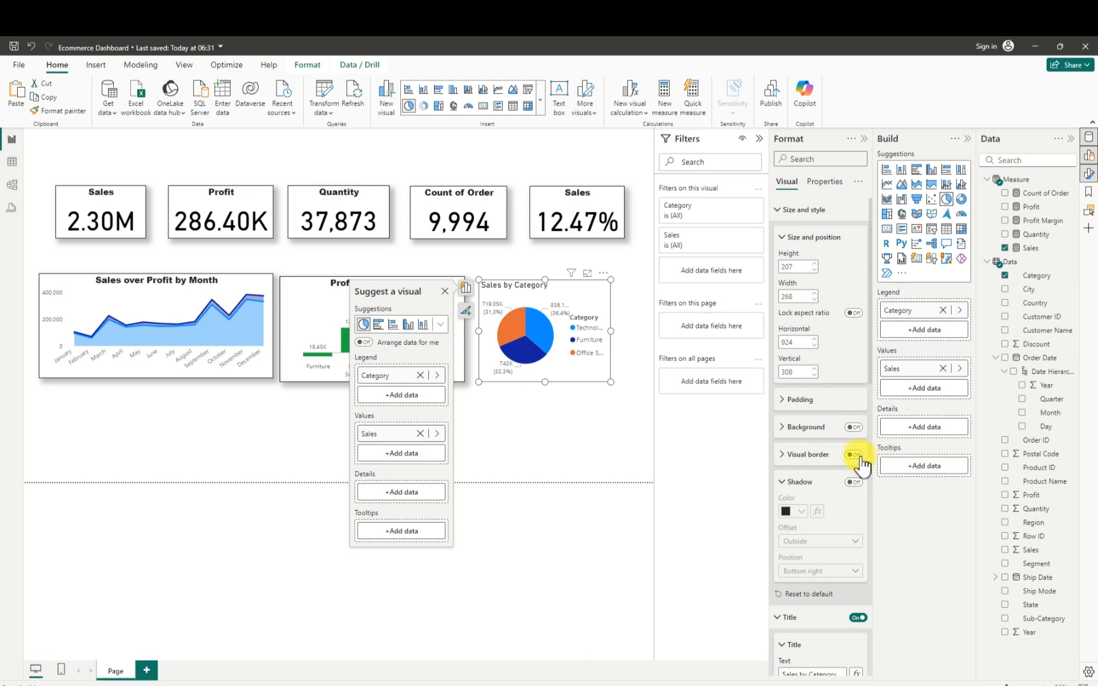
click(853, 455)
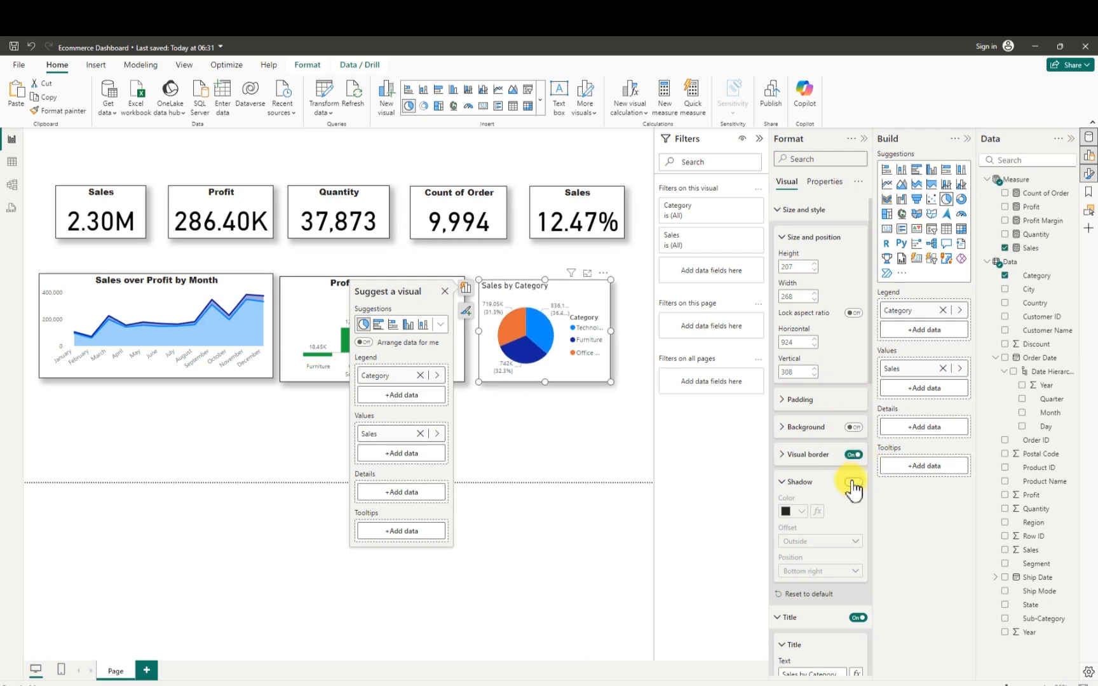
click(852, 482)
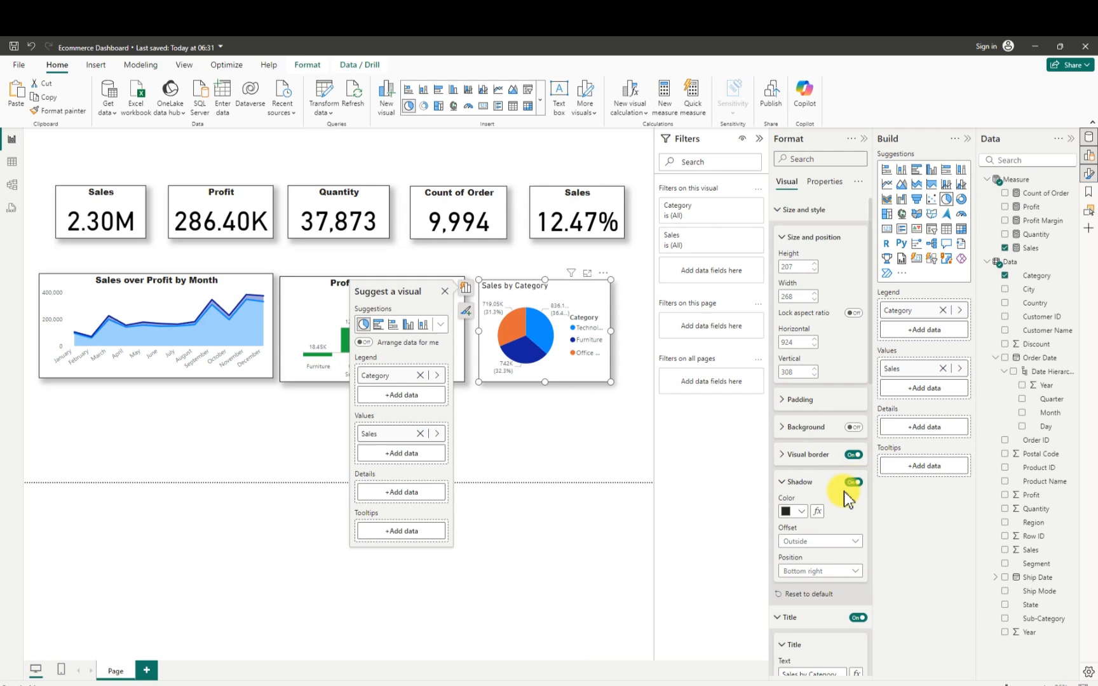
click(817, 572)
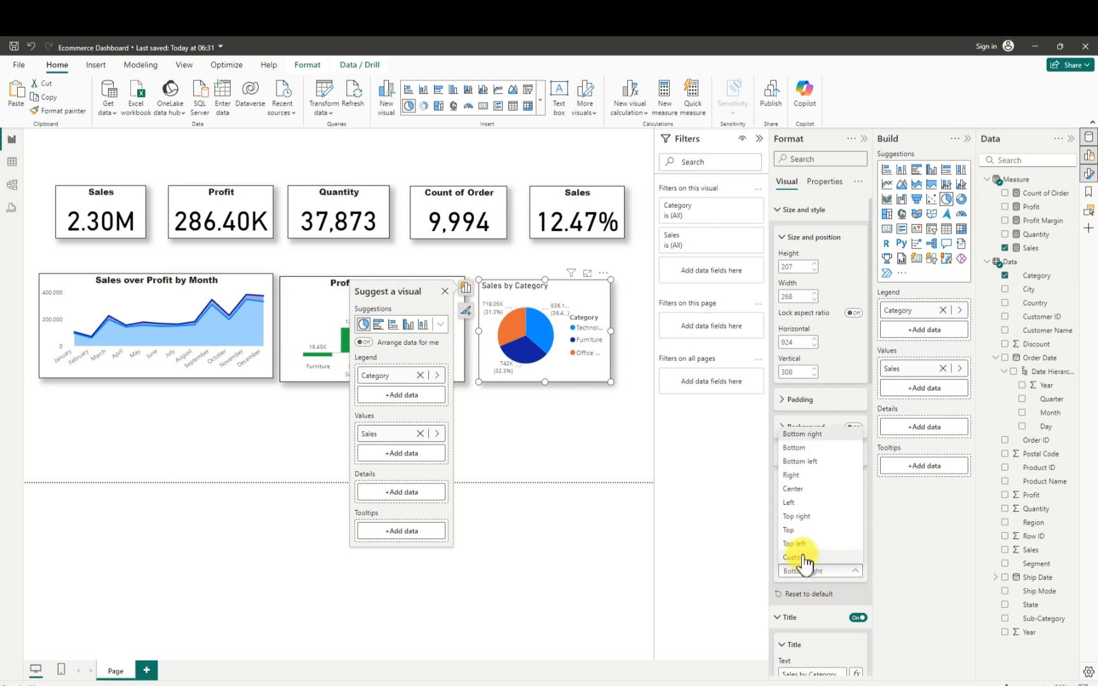
click(804, 567)
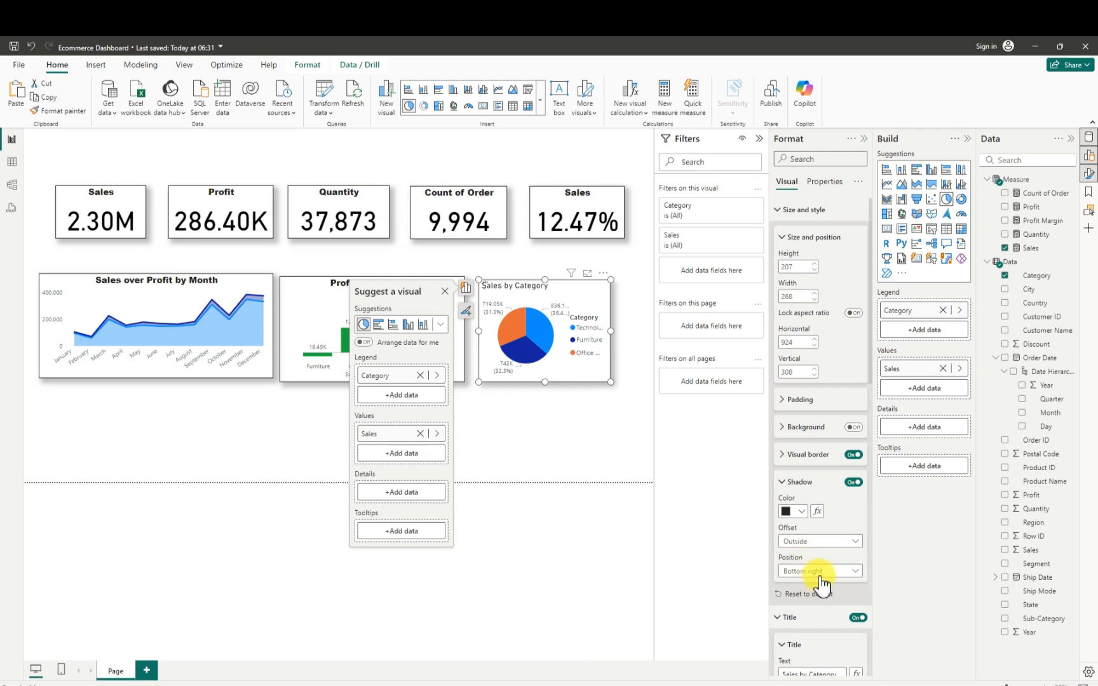
scroll(822, 582, down, 2)
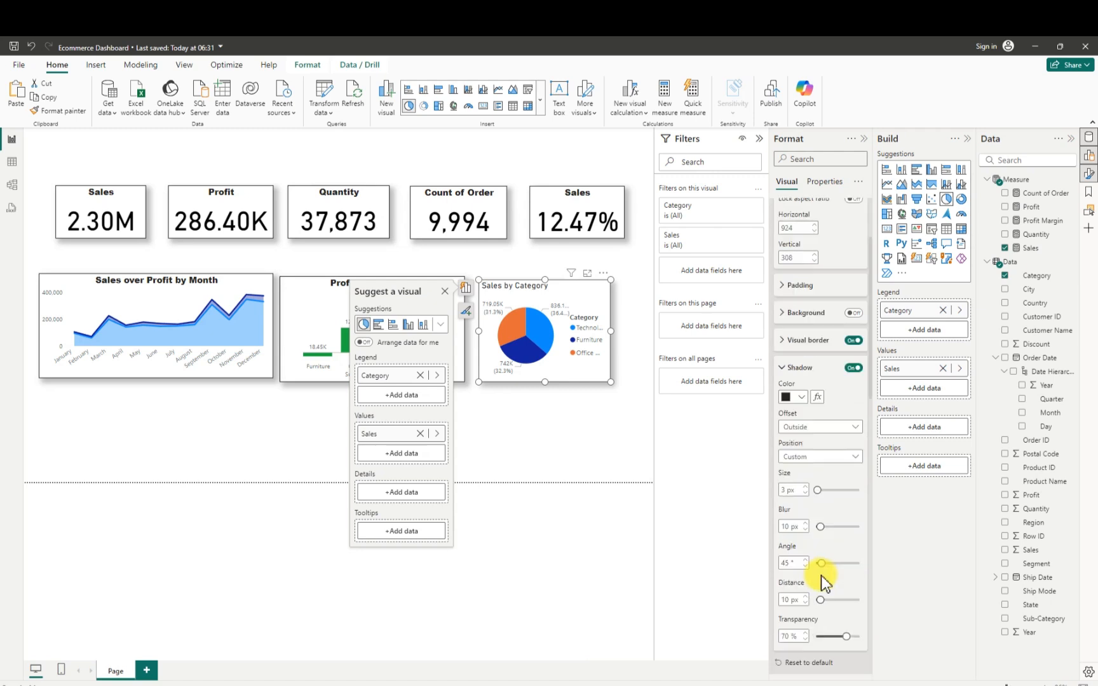
- Center the pie chart's title, set its font to Arial Black at size 13, and widen the chart towards the page edge
scroll(823, 580, down, 1)
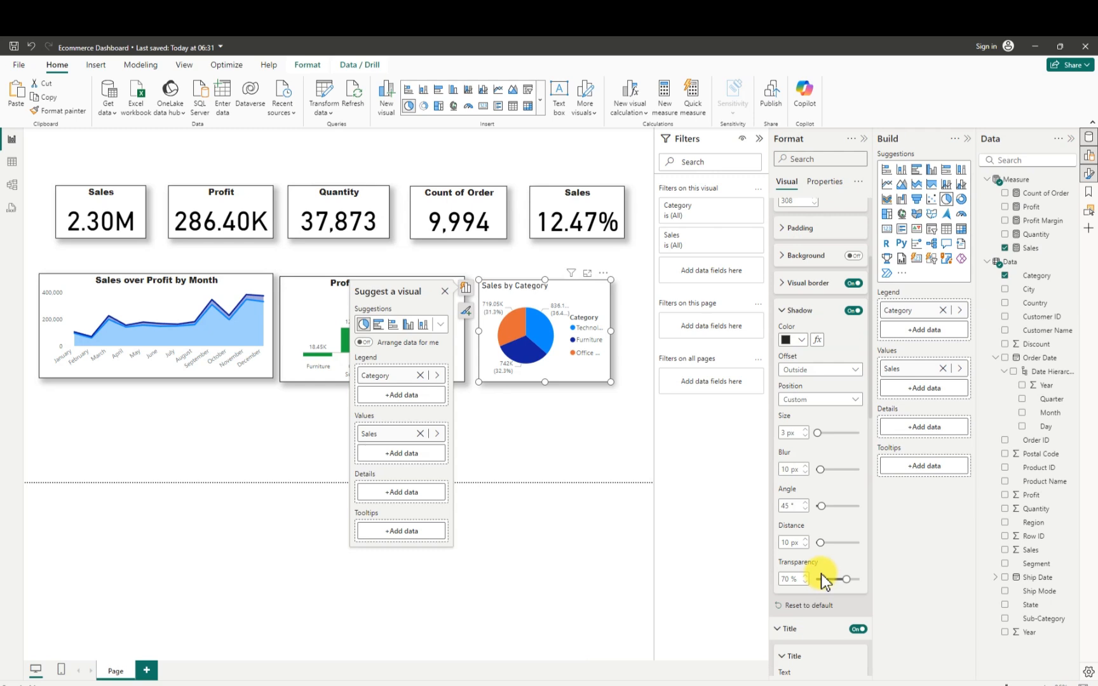
scroll(824, 581, down, 2)
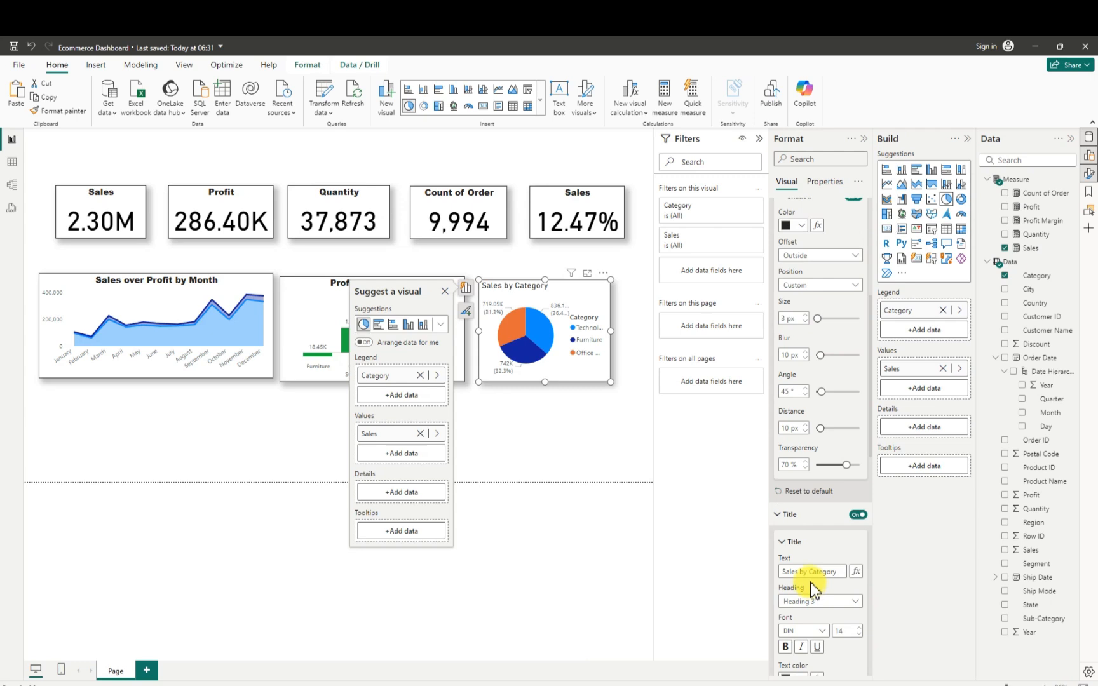
scroll(815, 603, down, 3)
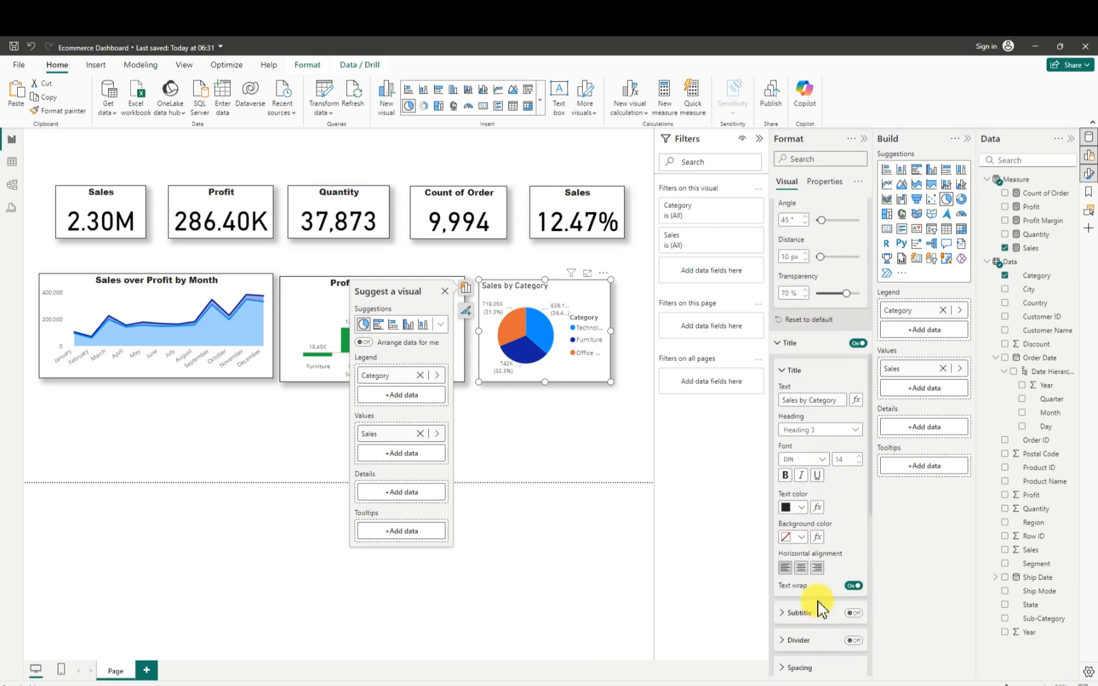
click(801, 568)
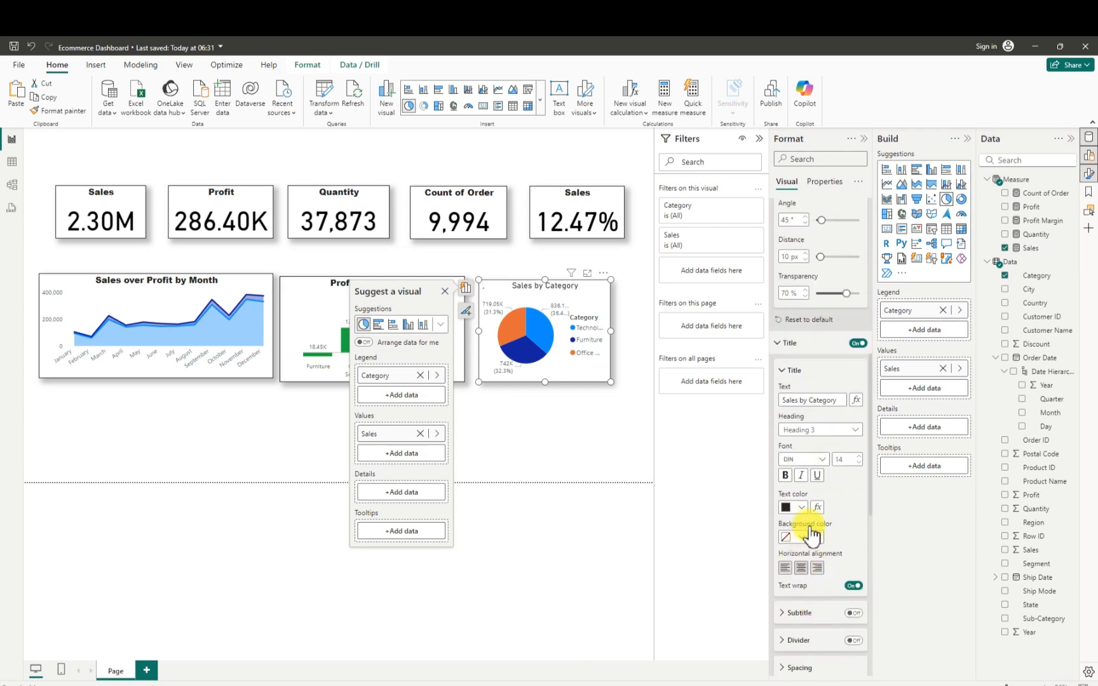
click(823, 460)
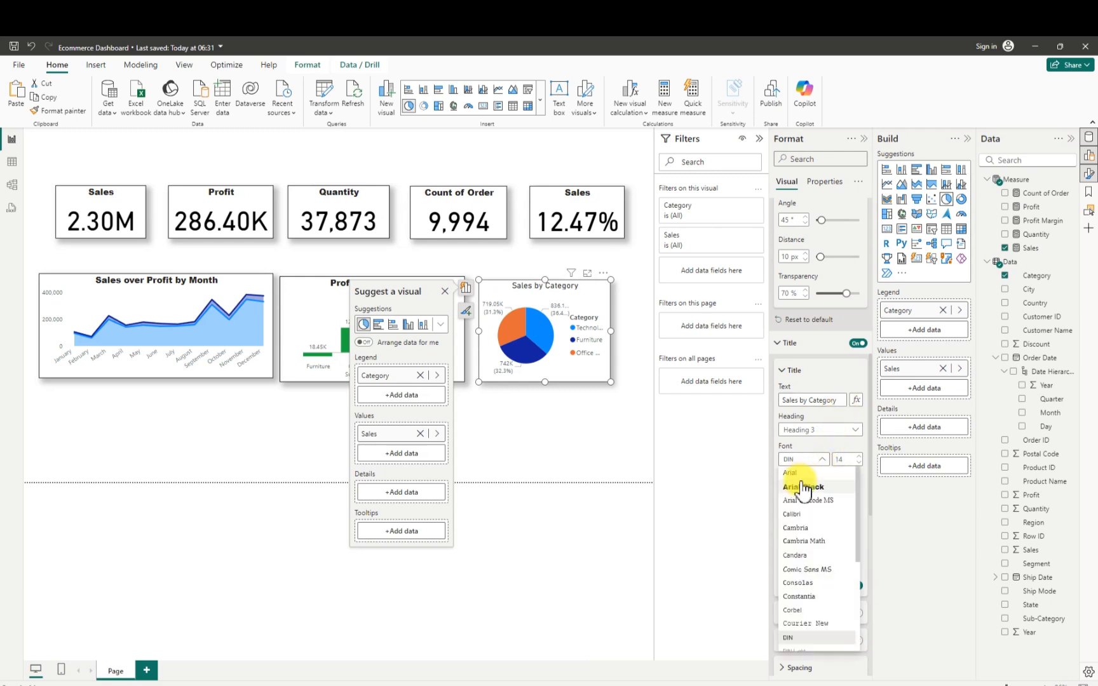
click(803, 487)
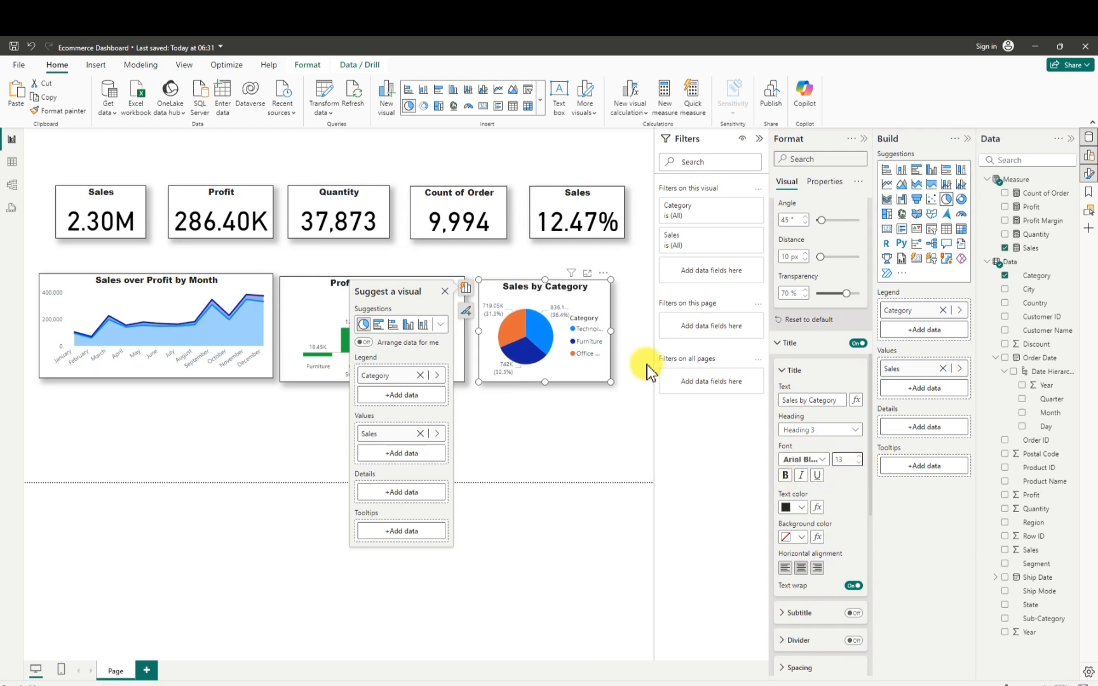
drag(612, 331, 626, 332)
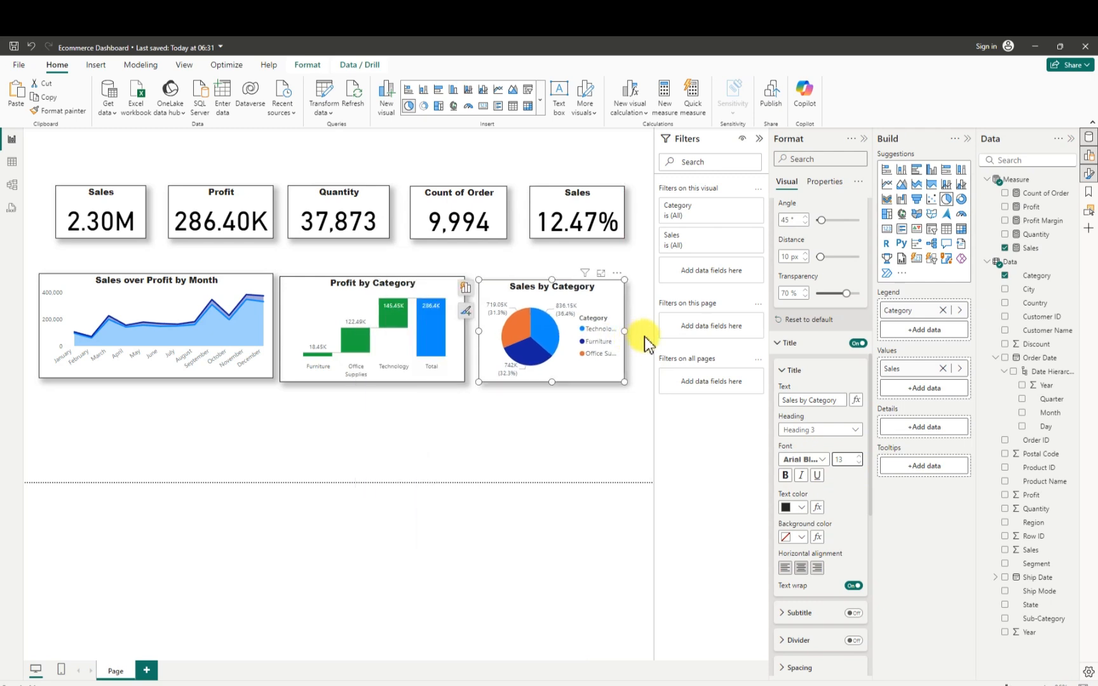
drag(626, 333, 641, 331)
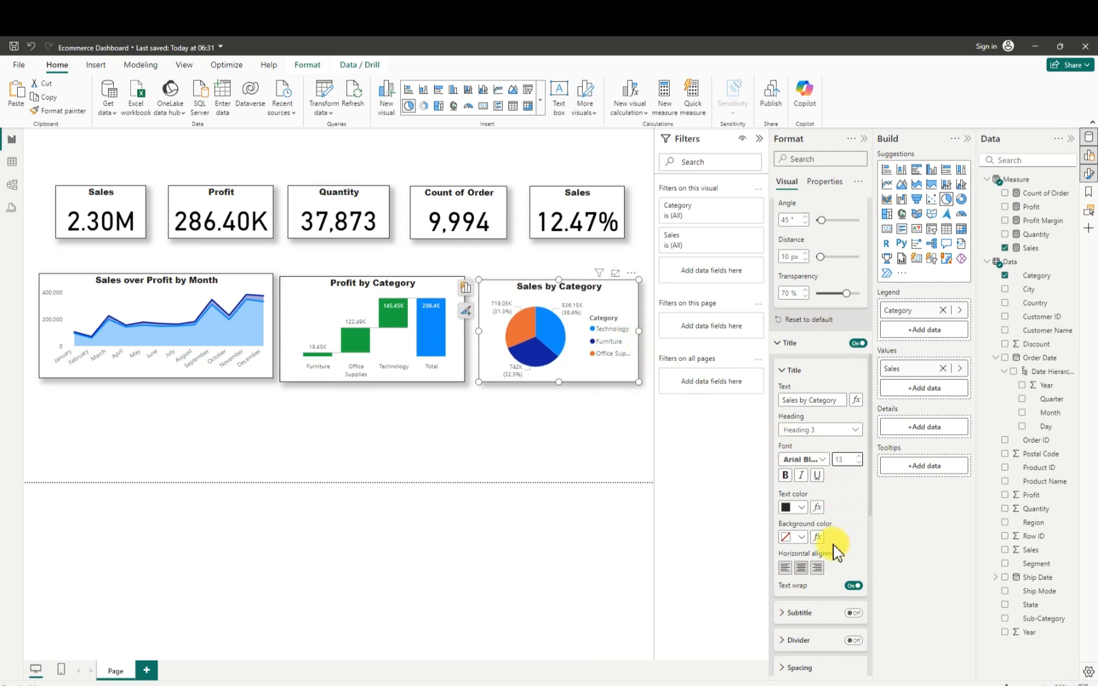
- Turn off the pie chart's legend and set its detail label contents to Category, data value
scroll(836, 559, down, 6)
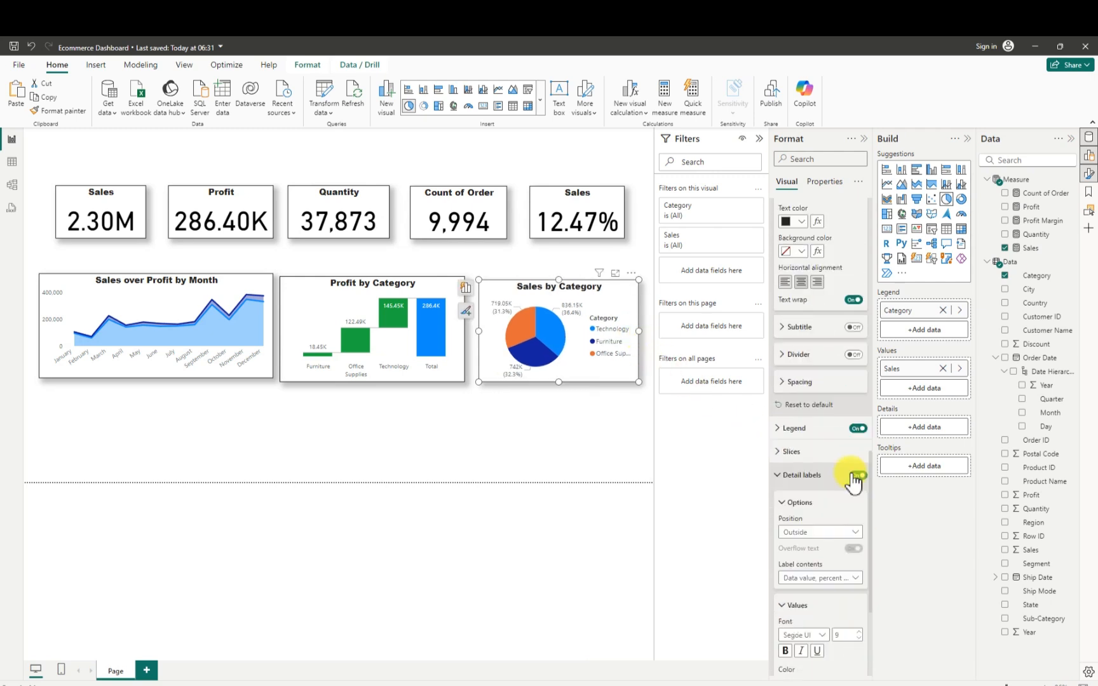
click(857, 428)
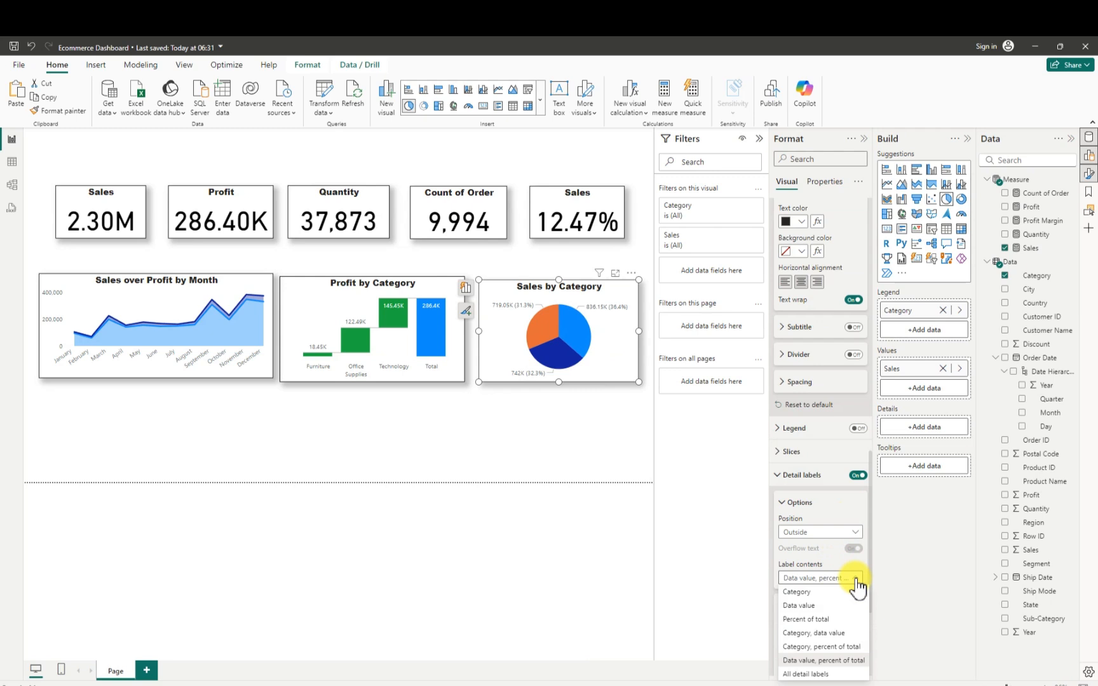
click(828, 634)
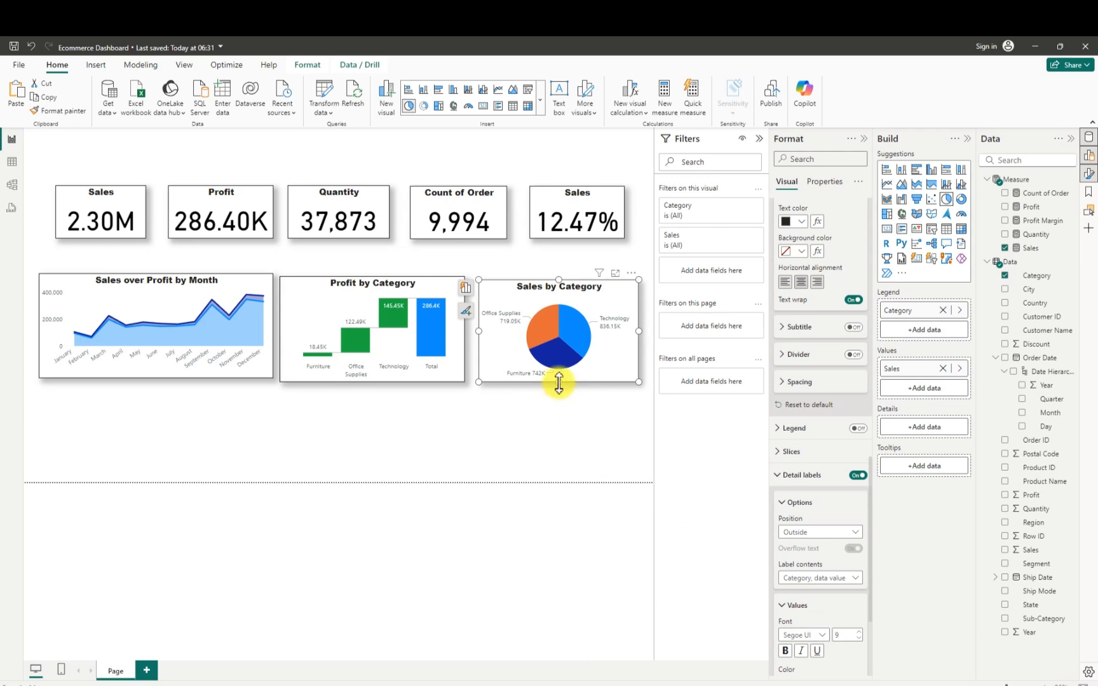
- Make the pie chart slightly taller, move it closer to the waterfall chart, and save the report
drag(559, 381, 564, 398)
drag(515, 353, 509, 346)
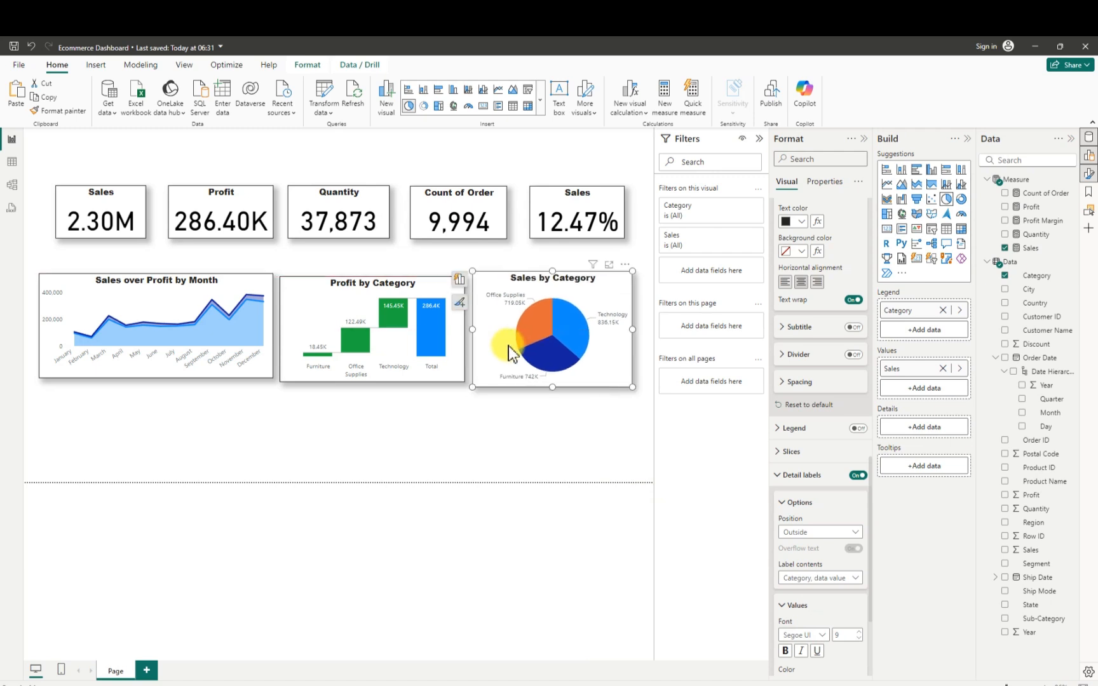
click(377, 420)
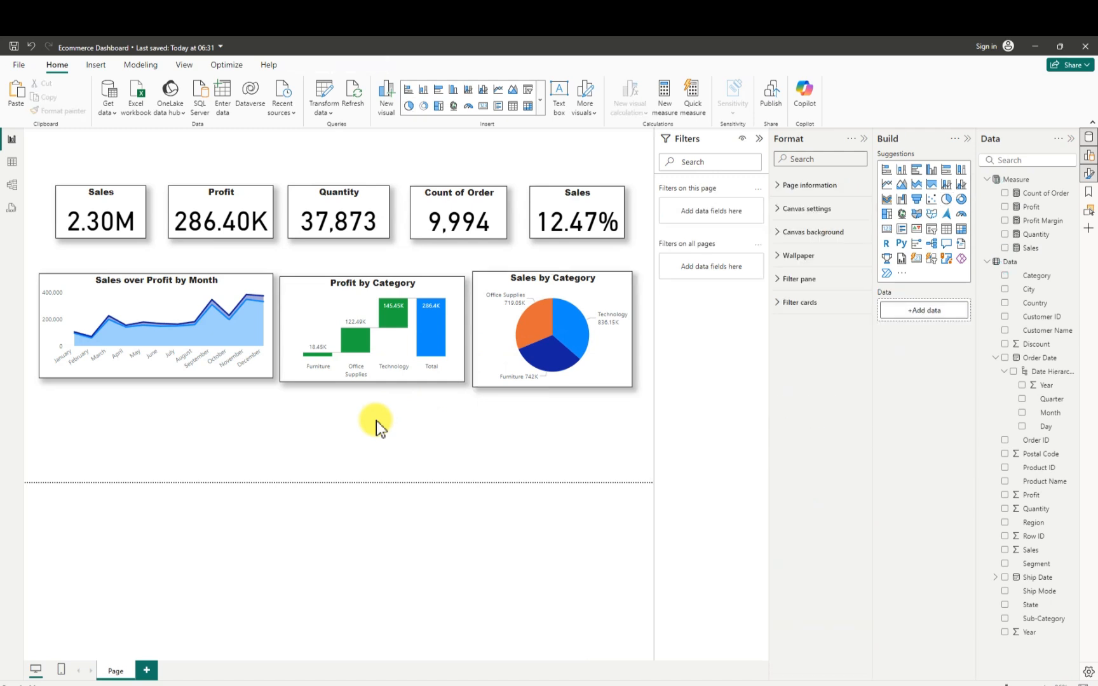
key(ctrl+s)
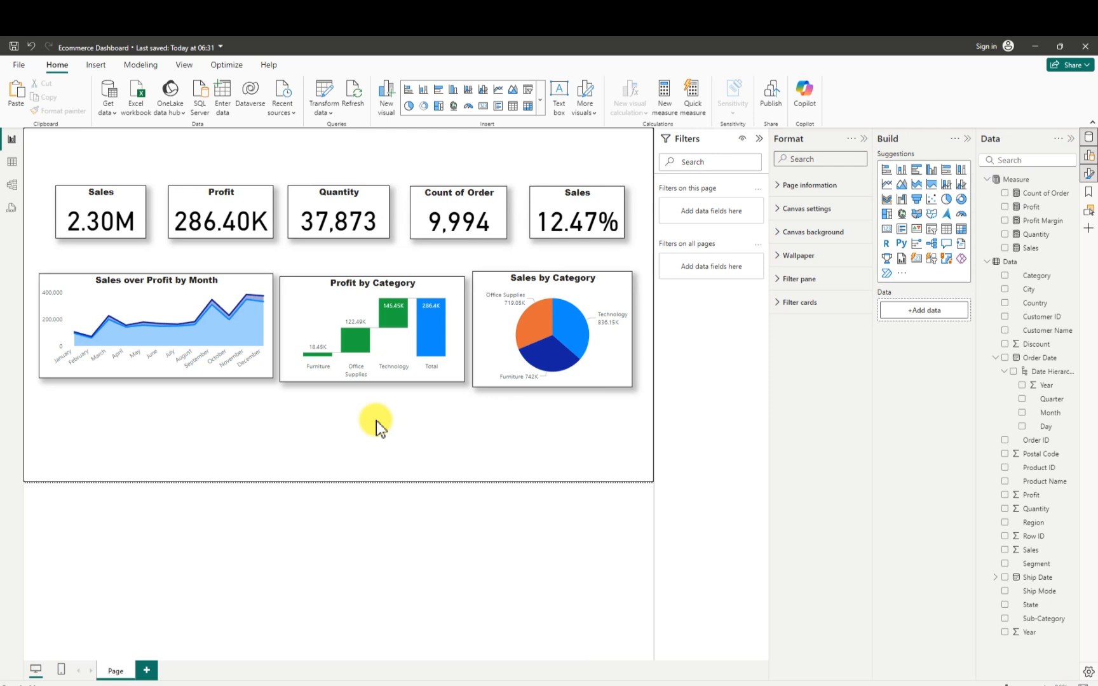
- Increase the Profit by Category waterfall chart's height by extending its upper edge, and deselect it
click(327, 279)
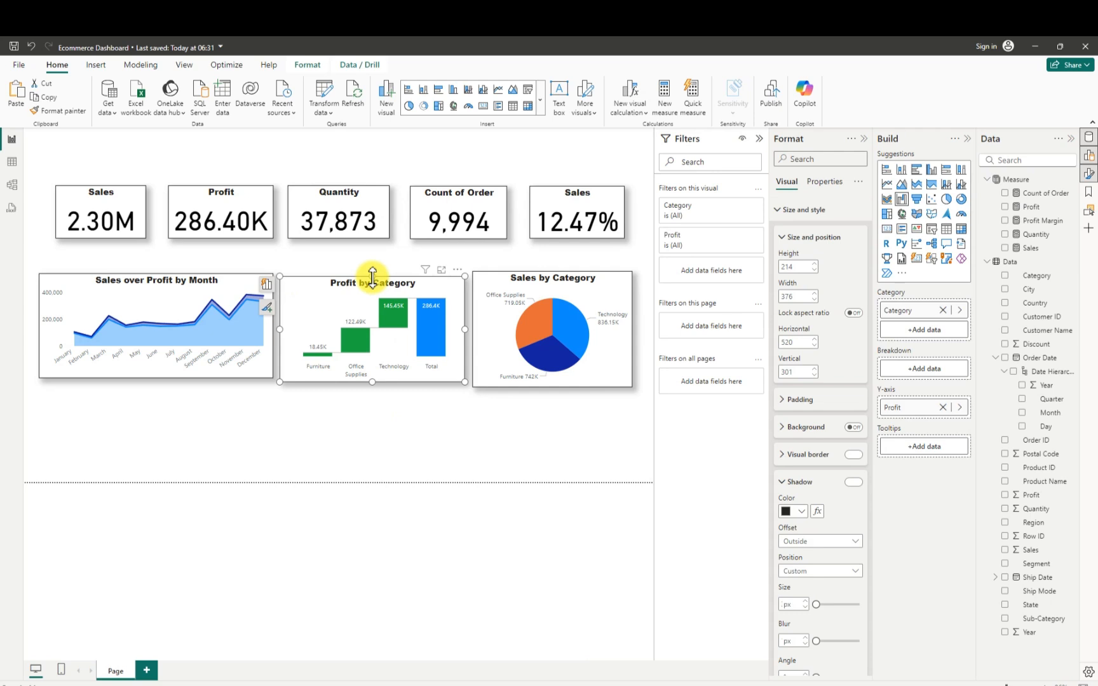
drag(372, 277, 372, 264)
click(450, 424)
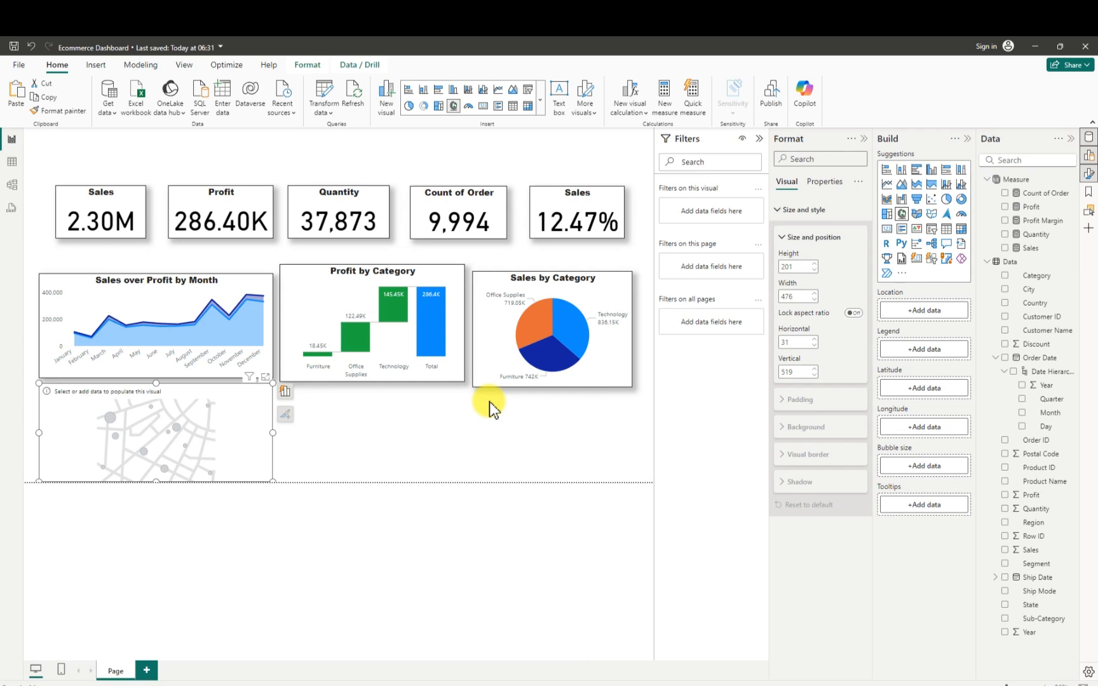
- Fill the empty map visual with the Sales measure as bubble size and tooltips, and Country as location
click(1006, 250)
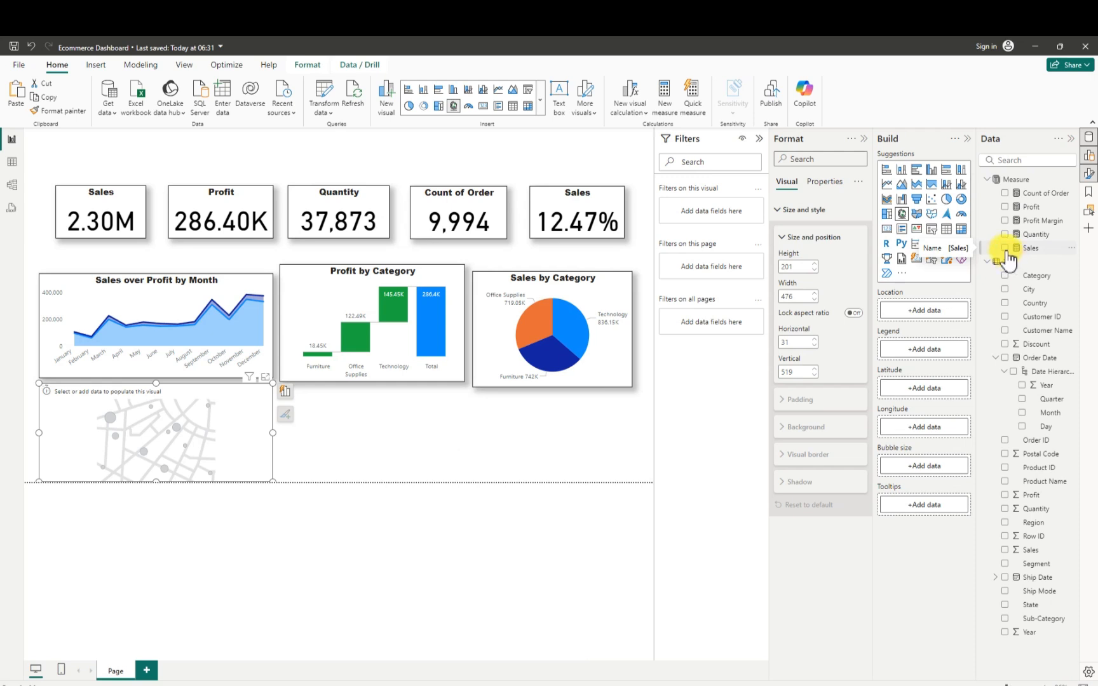
click(1006, 252)
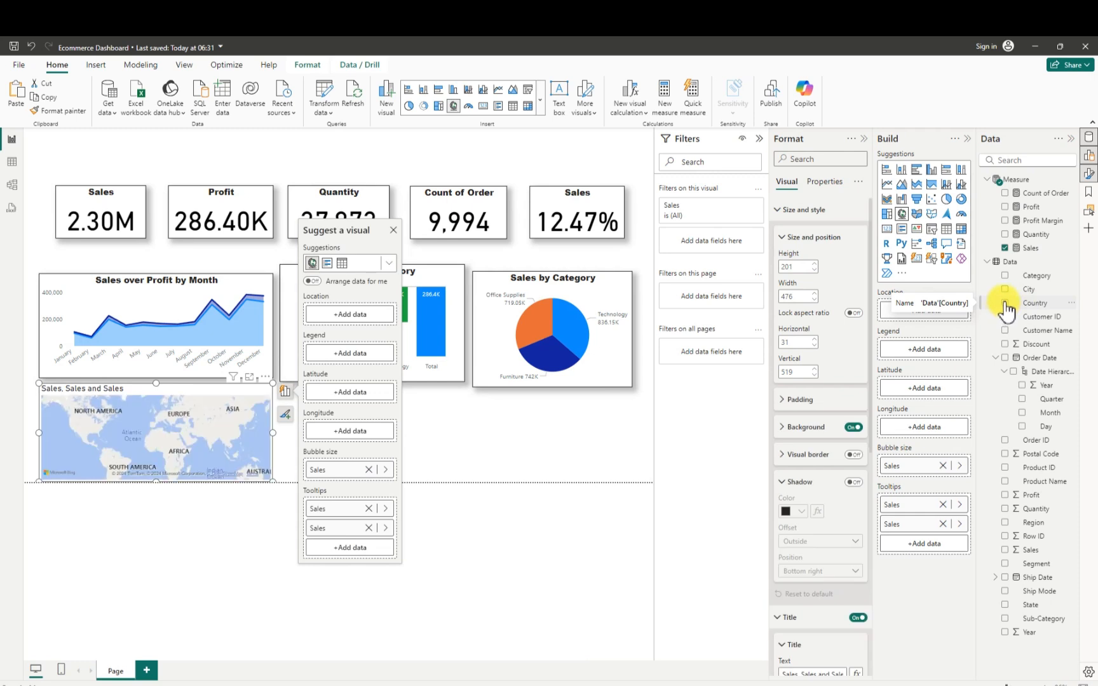
click(1005, 303)
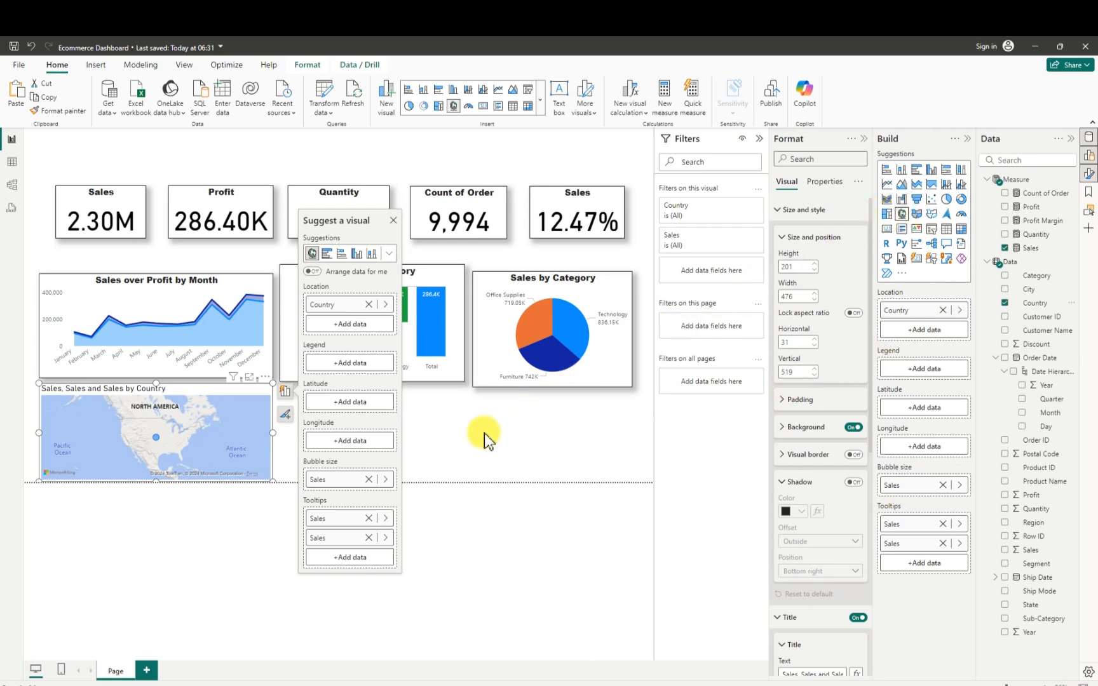
- Turn off the map's background and turn on its visual border and a shadow with Custom position
click(856, 428)
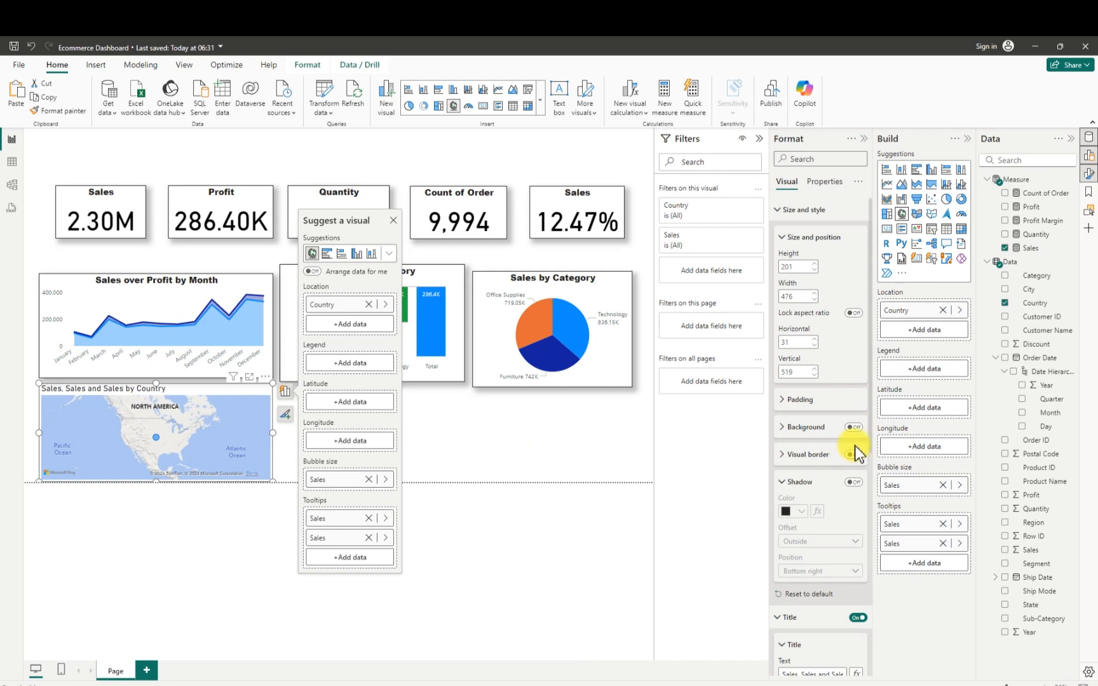
click(853, 455)
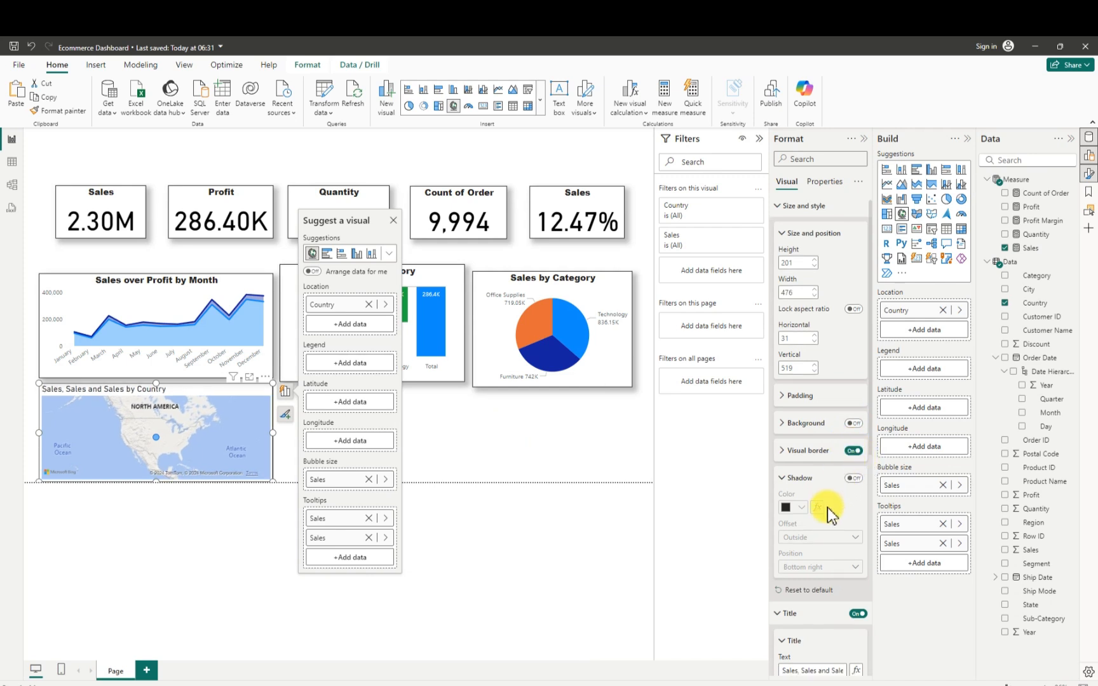
scroll(829, 513, down, 1)
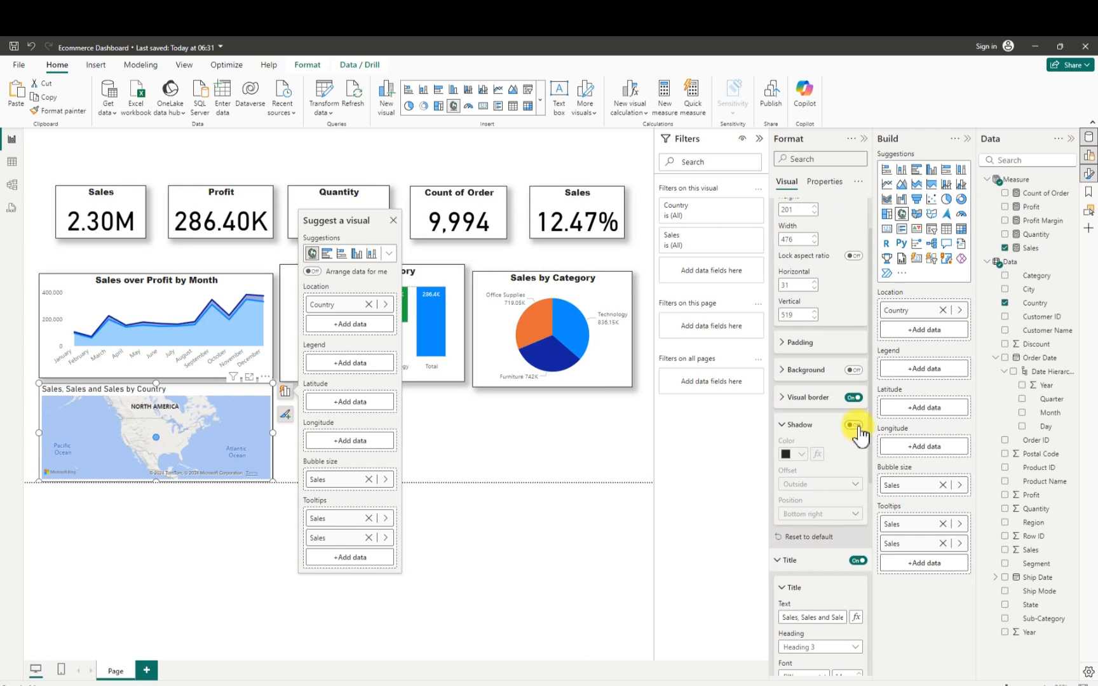
click(856, 426)
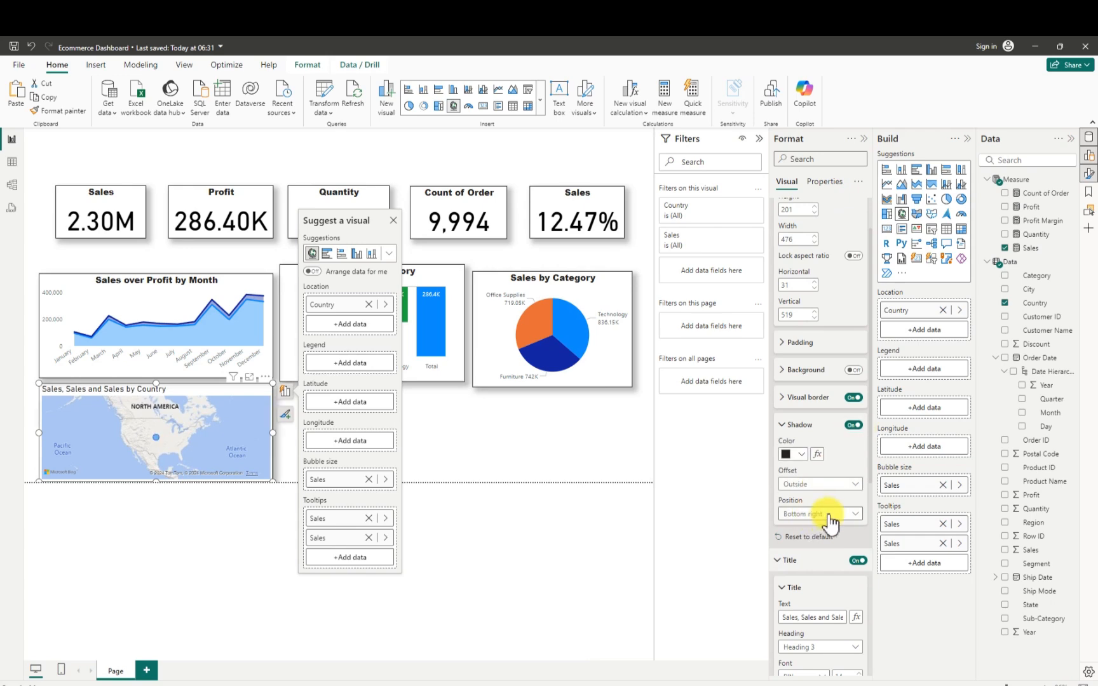
click(830, 517)
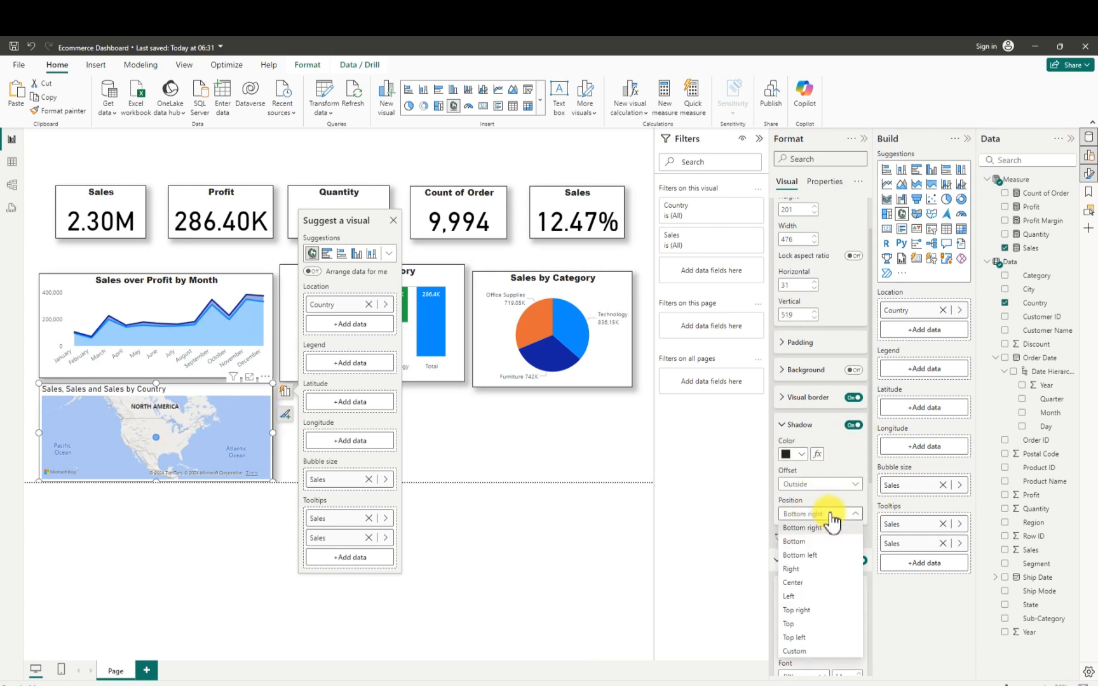
click(794, 652)
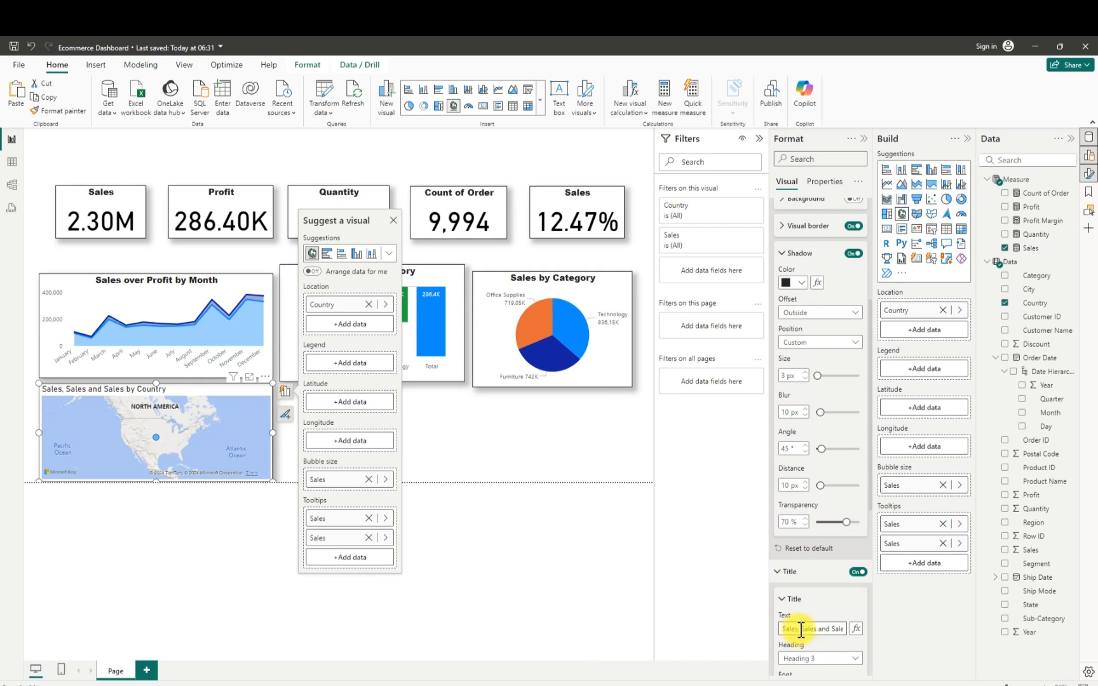
- Shorten the map's title to Sales by Country and format it centered in Arial Black at size 13
drag(831, 628, 769, 629)
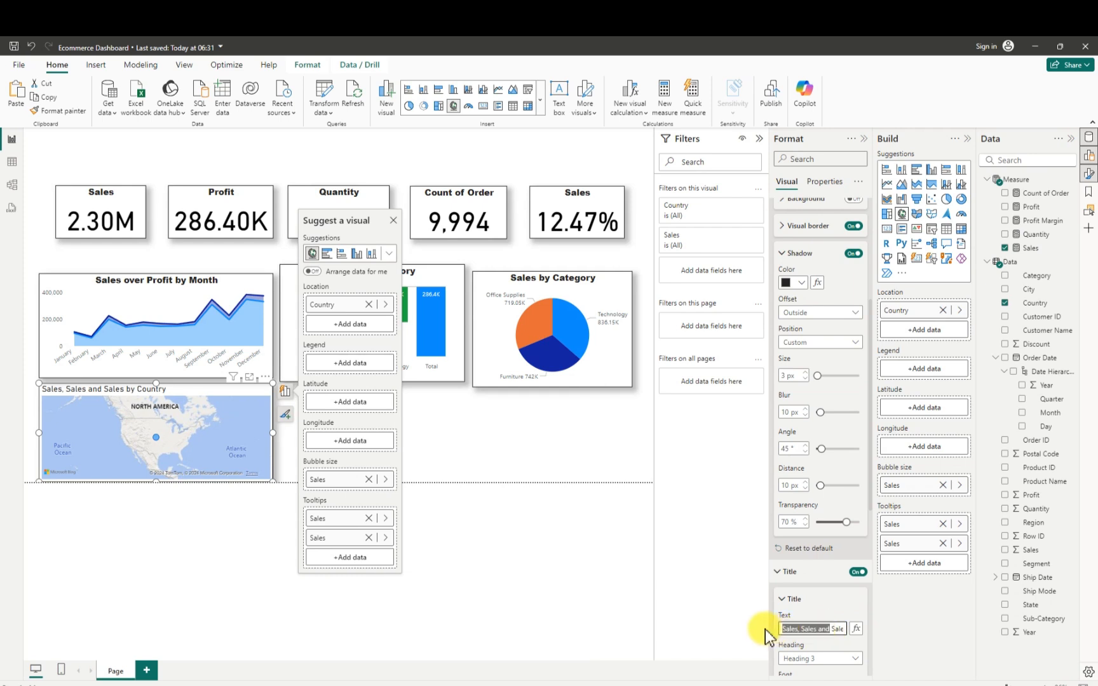
key(BackSpace)
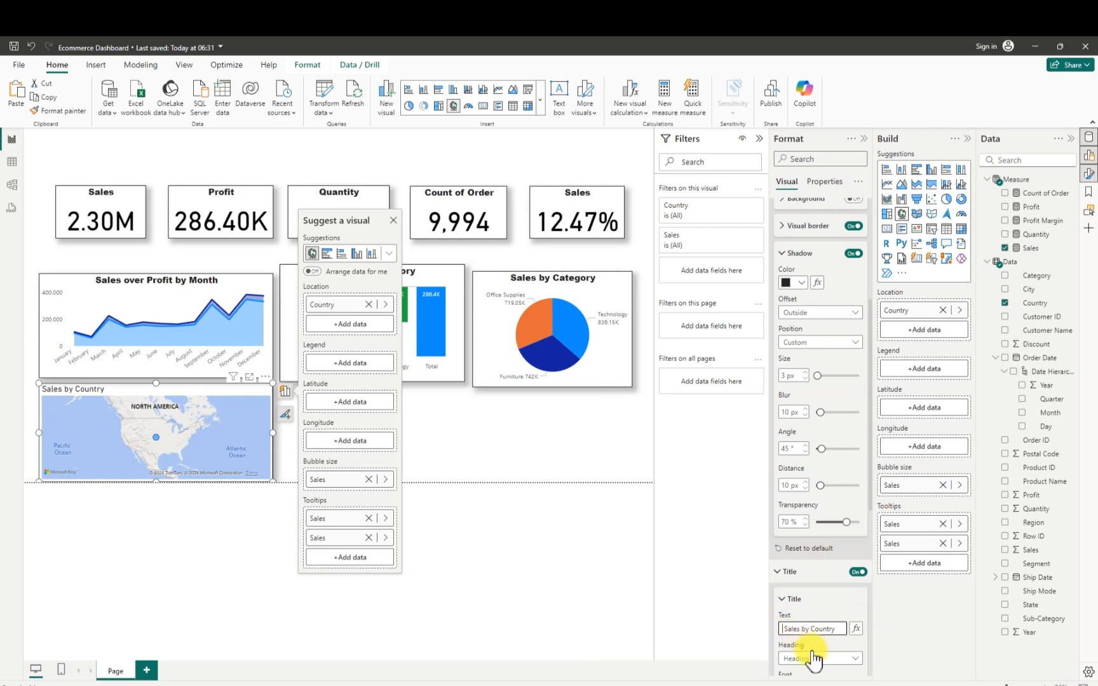
scroll(807, 635, down, 5)
click(800, 624)
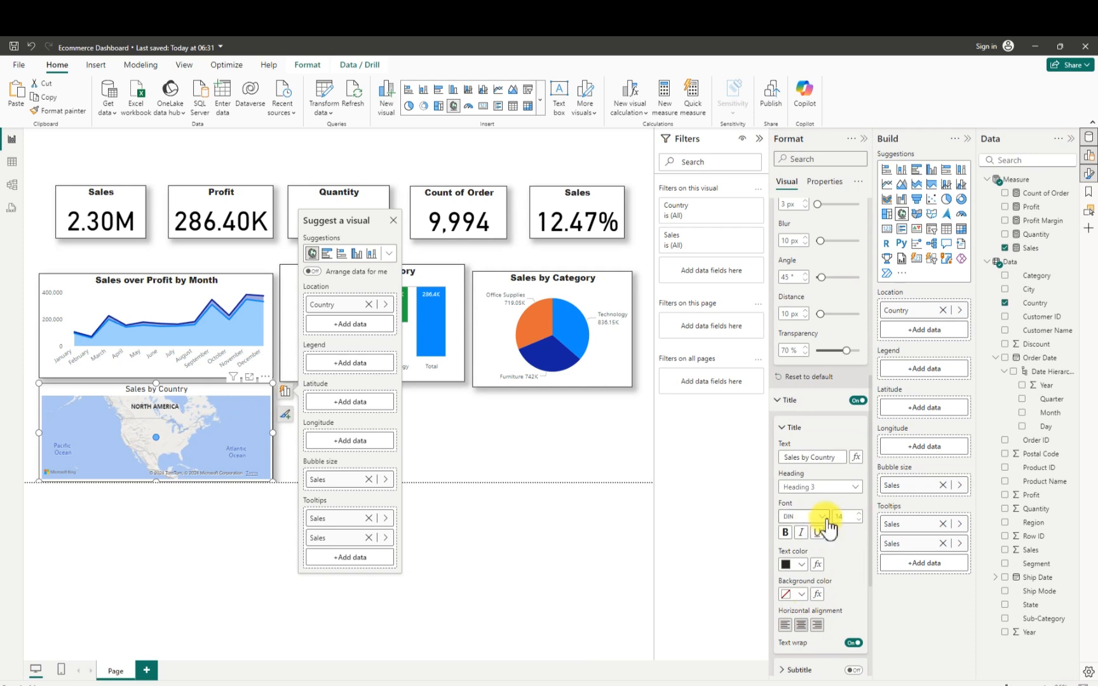
click(823, 517)
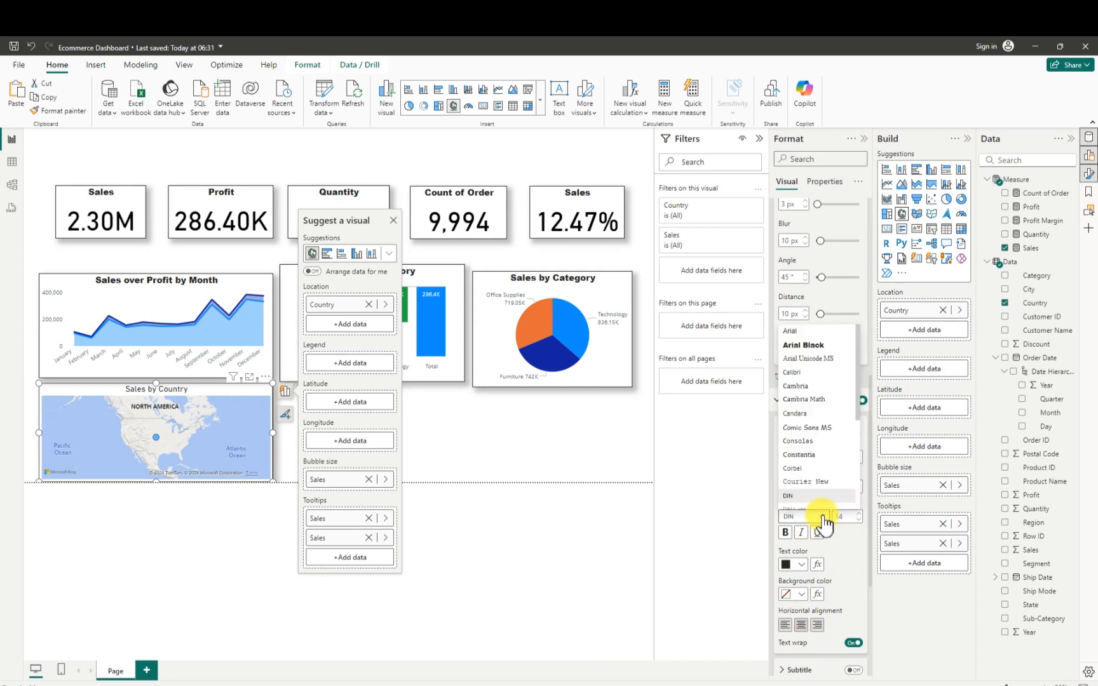
click(799, 346)
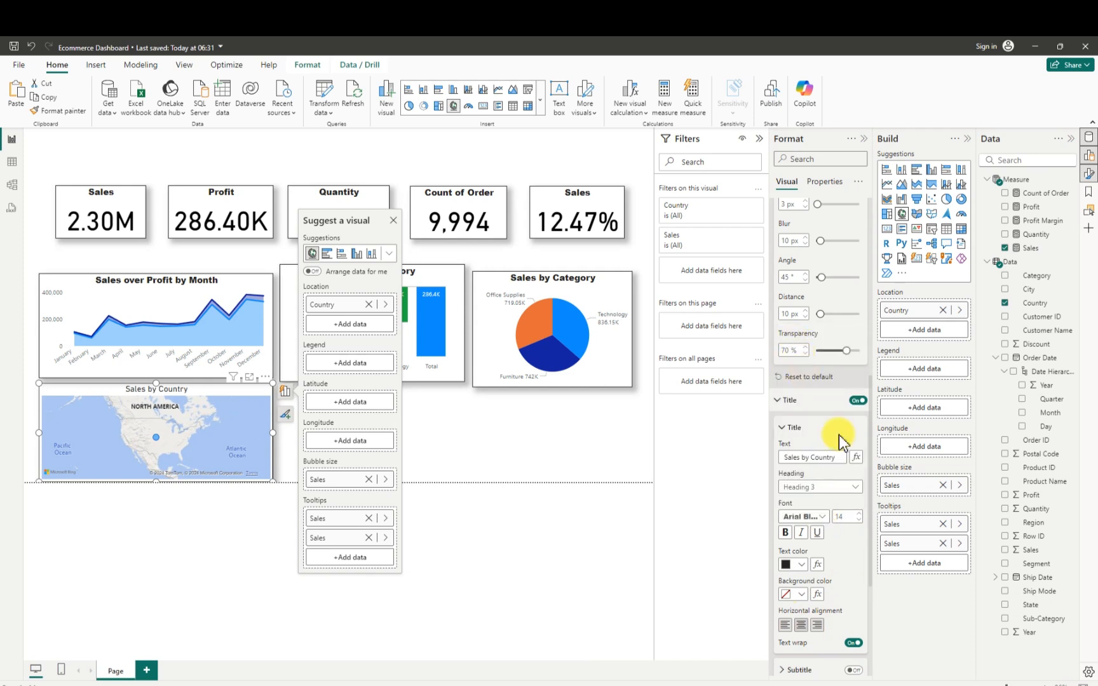
click(860, 520)
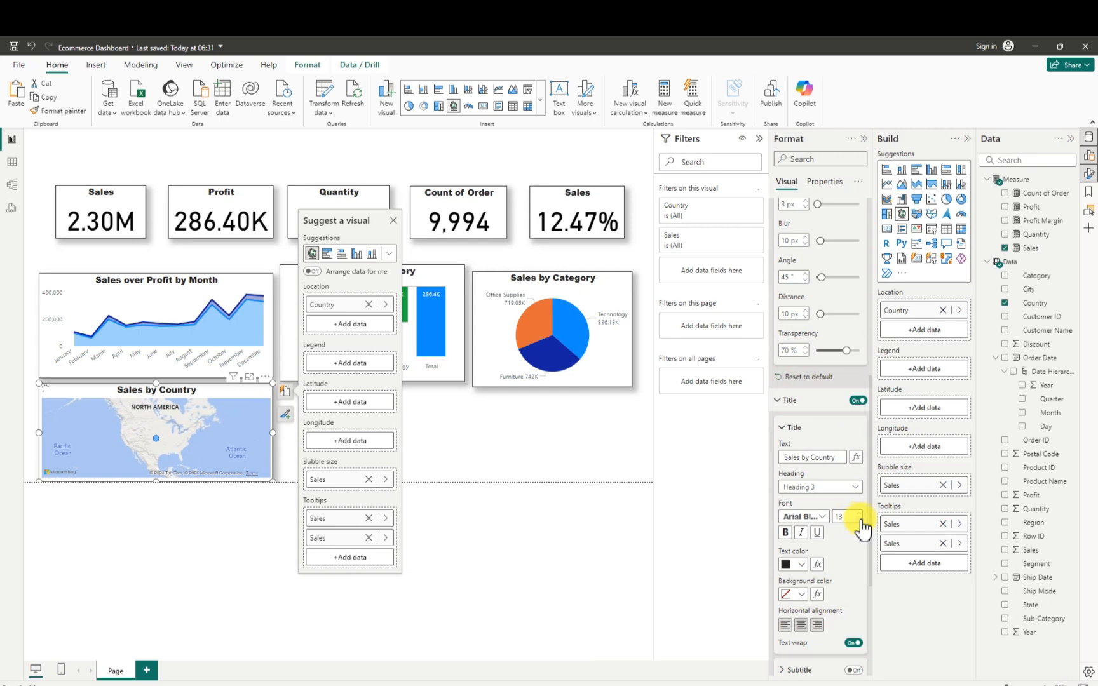
click(461, 431)
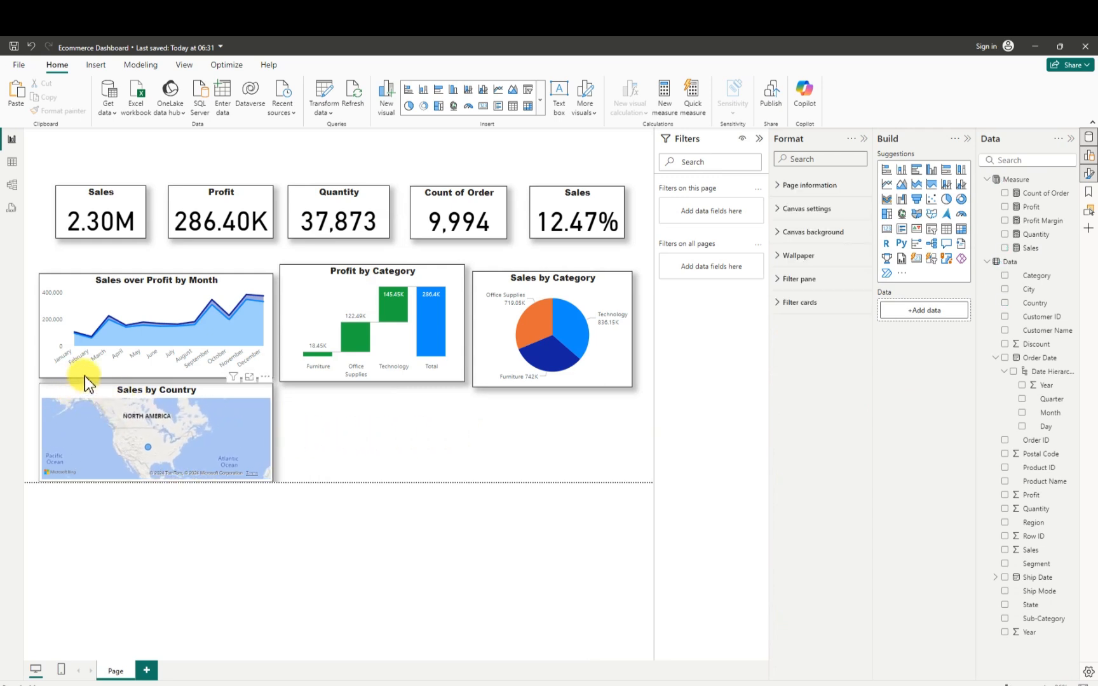
click(68, 386)
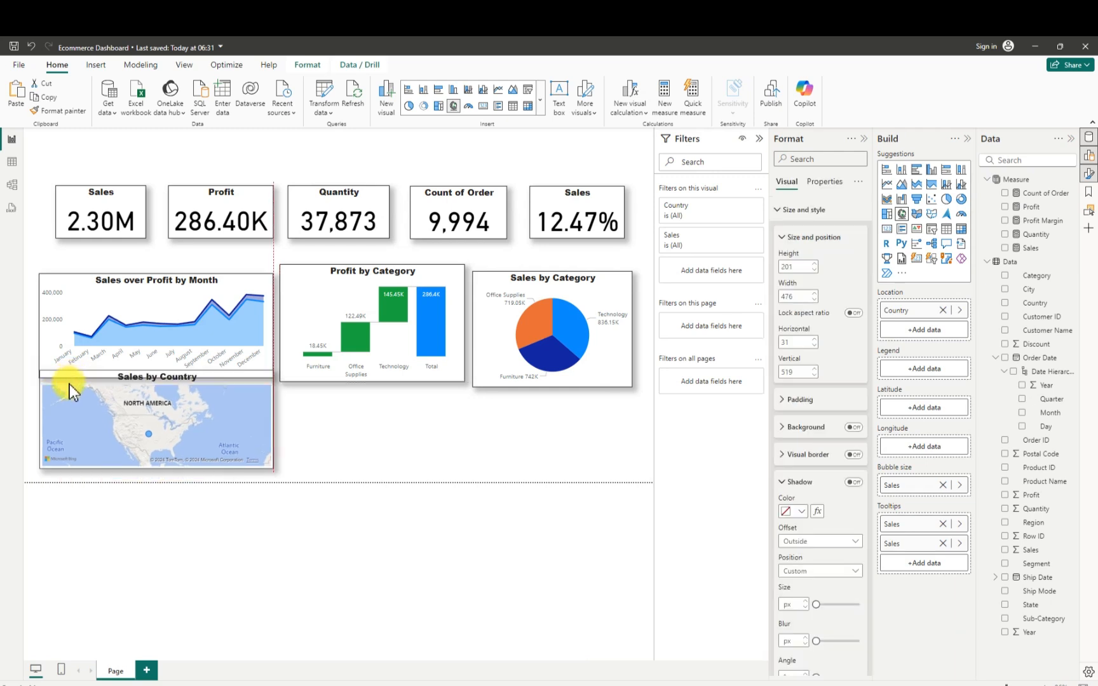
click(69, 389)
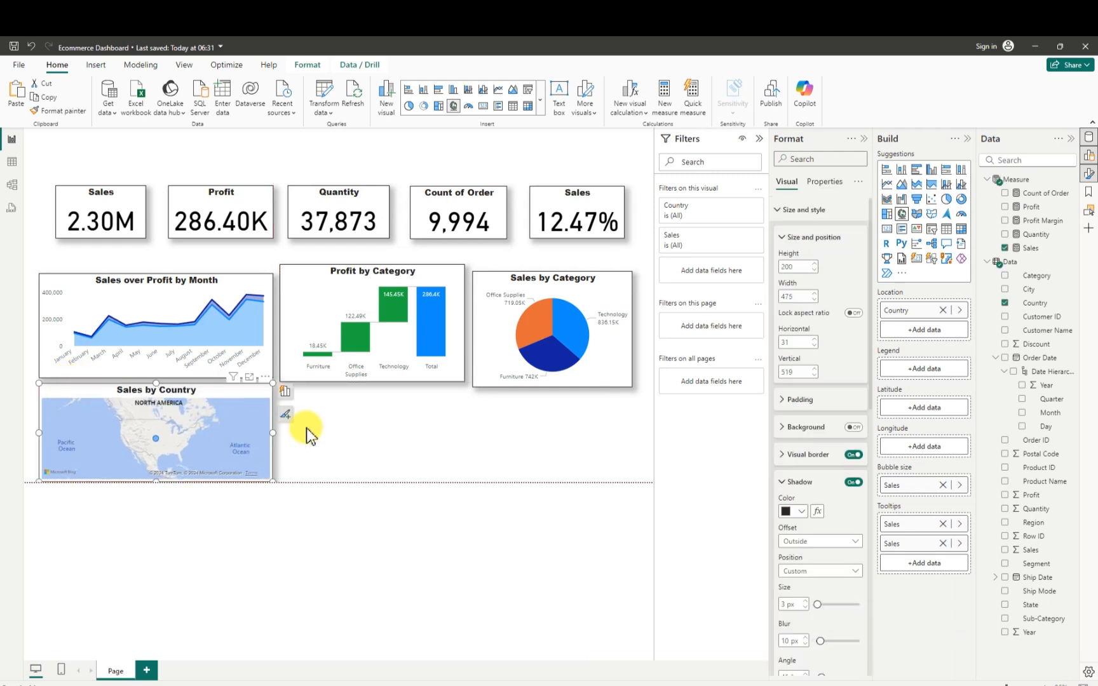
click(465, 428)
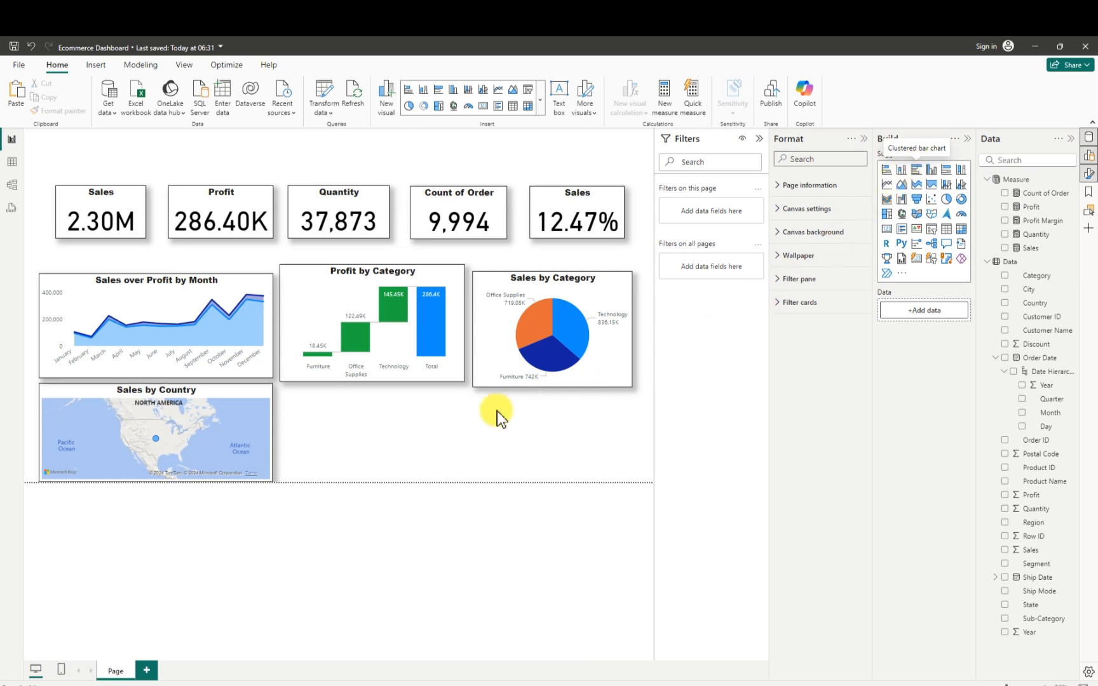
- Add a clustered bar chart beside the map, below the waterfall chart, about 363 wide by 200 high
drag(497, 411, 487, 419)
mouse_move(444, 423)
mouse_down()
mouse_move(443, 438)
mouse_move(468, 434)
mouse_move(456, 437)
mouse_up()
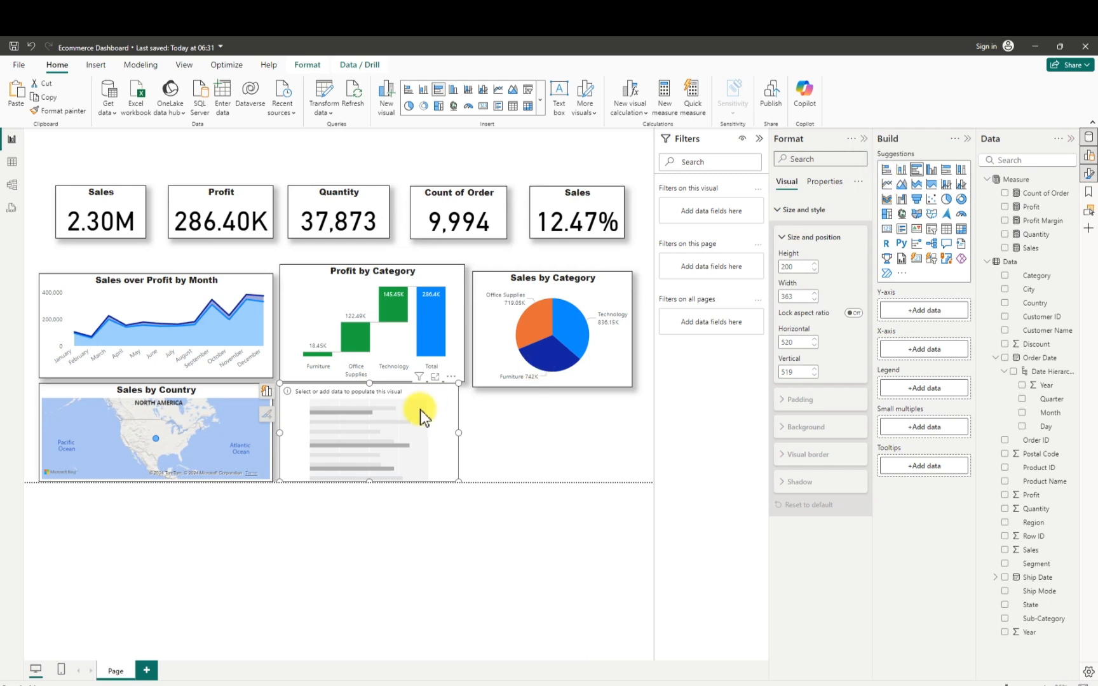
- Put Sub-Category on the bar chart's Y-axis and the Sales measure on its X-axis, and widen the chart to about 407
drag(368, 385, 371, 415)
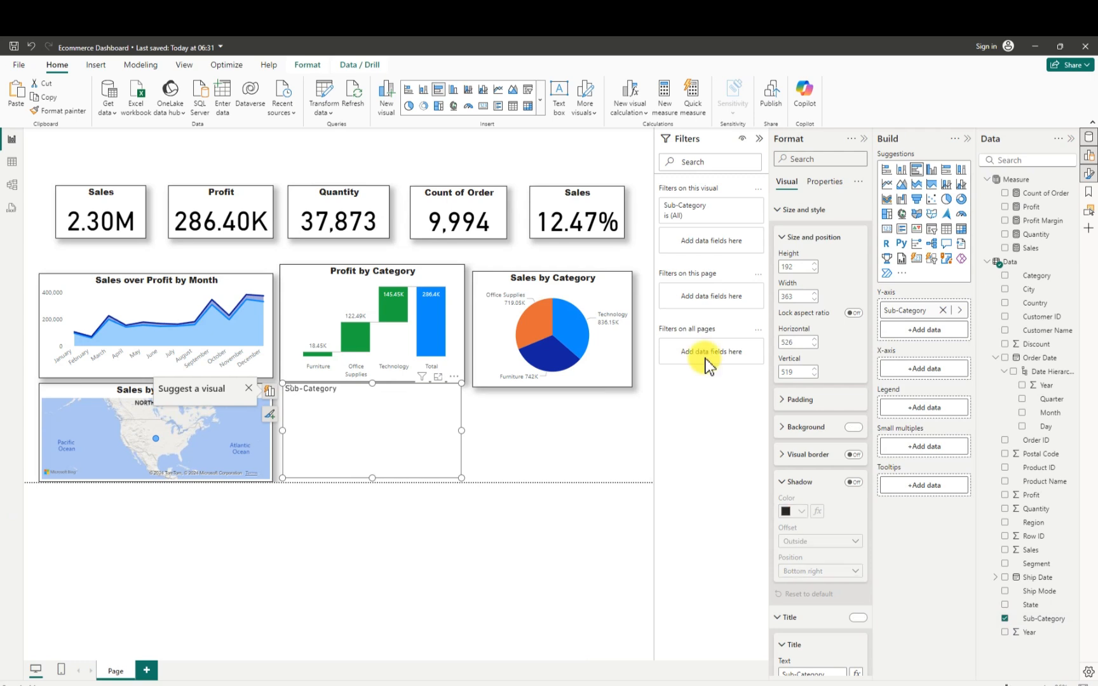
click(1005, 248)
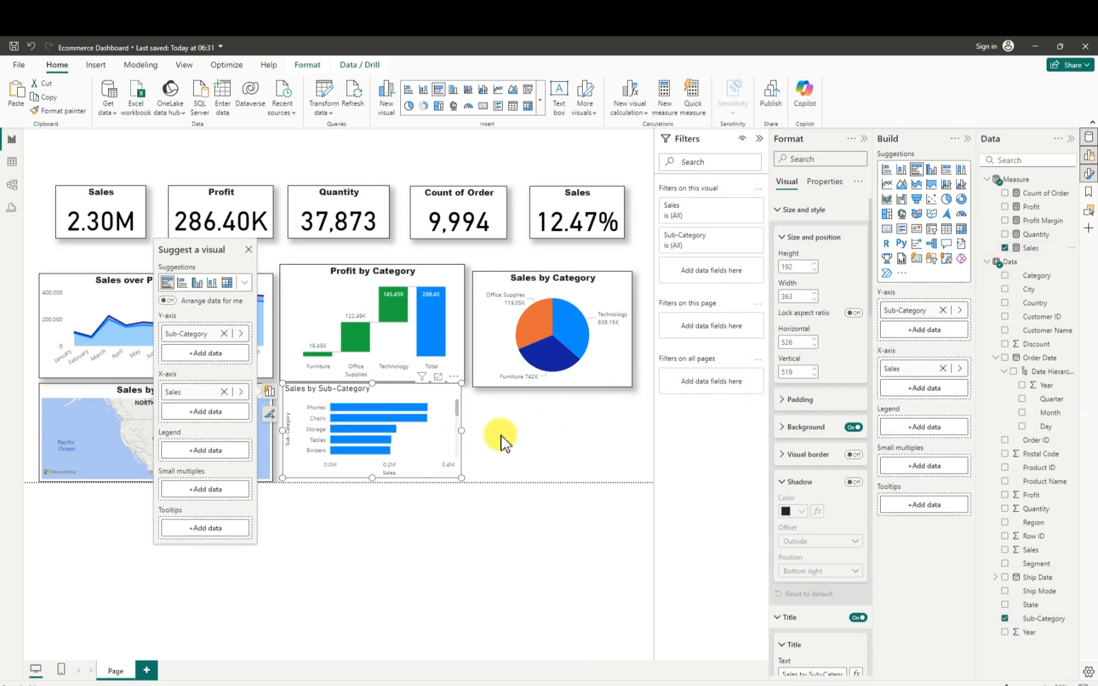
drag(461, 430, 481, 433)
scroll(434, 449, down, 5)
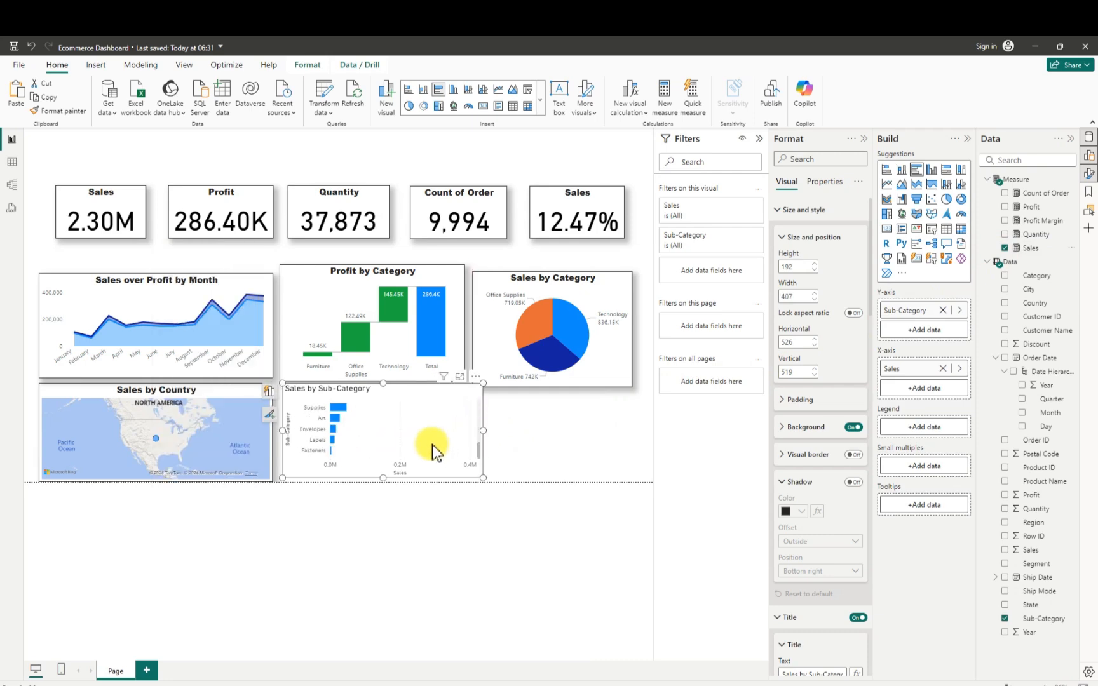
scroll(434, 448, up, 5)
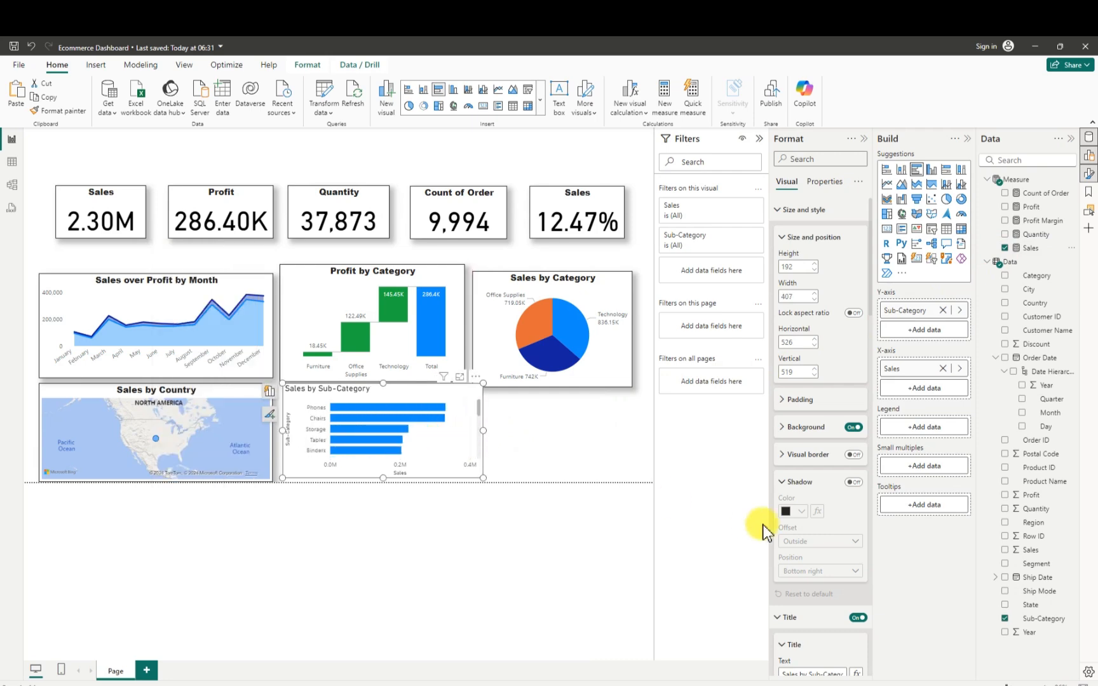
- Filter the bar chart's Sub-Category with a Top N filter showing the top 5 items by the Sales measure
click(742, 240)
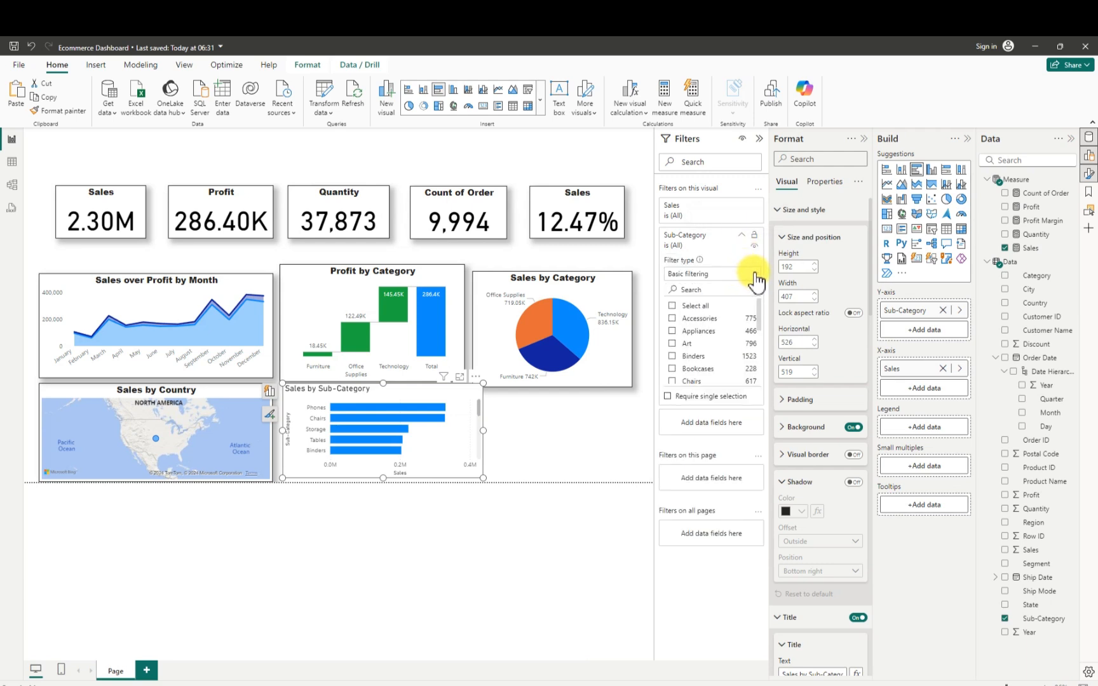
click(754, 273)
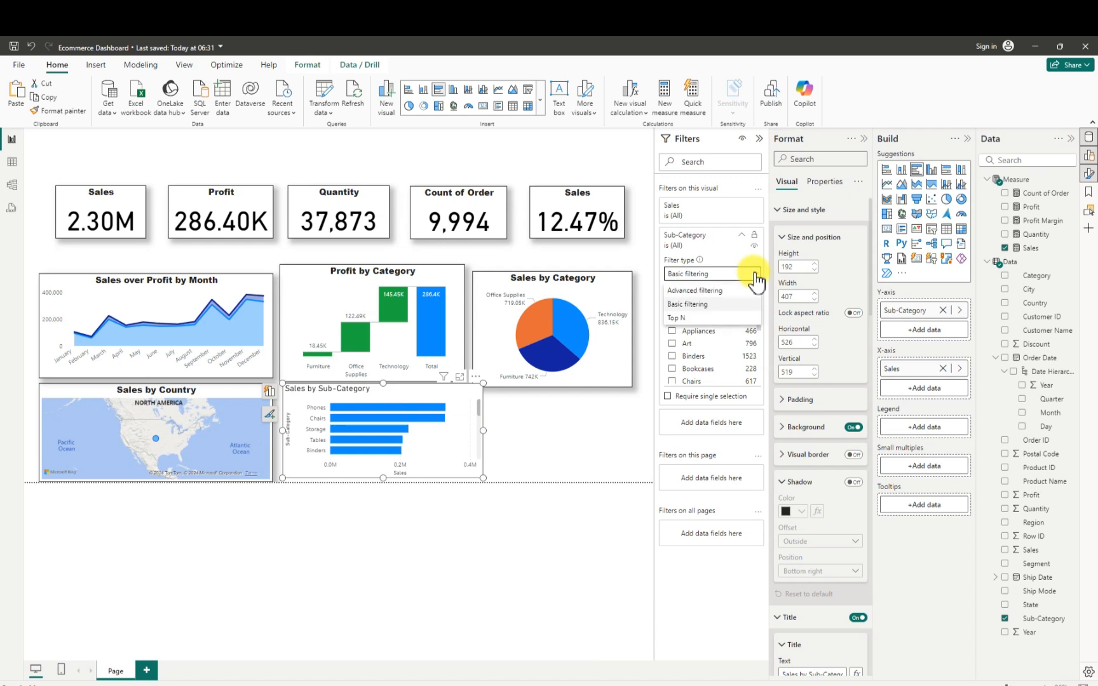
click(692, 318)
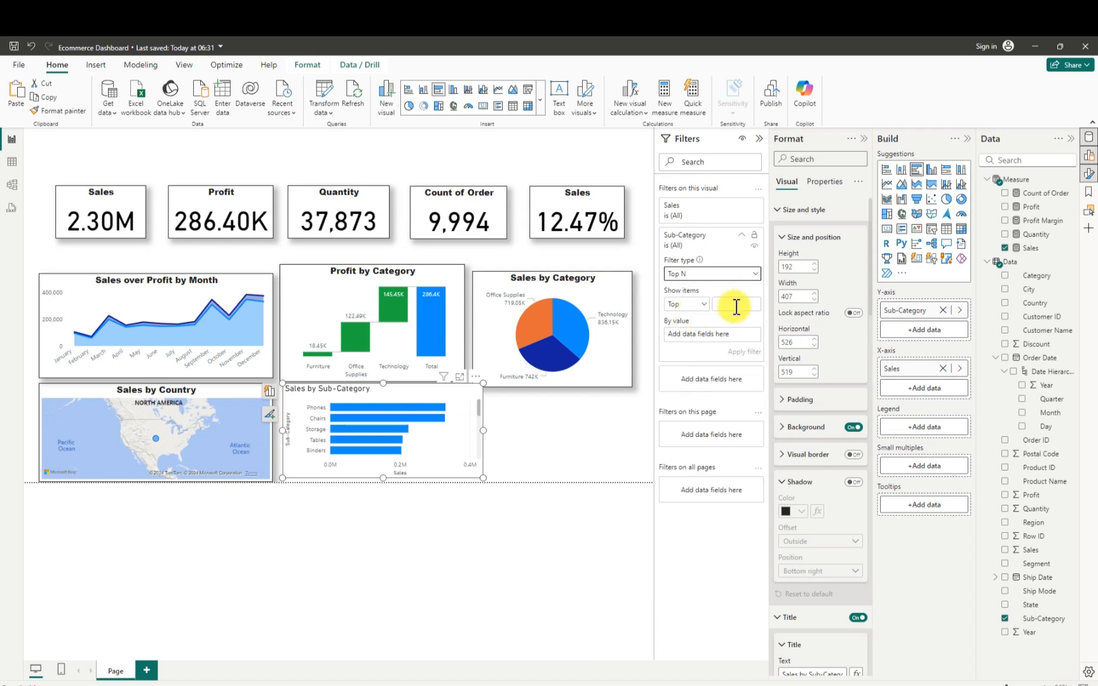
click(736, 306)
text(5)
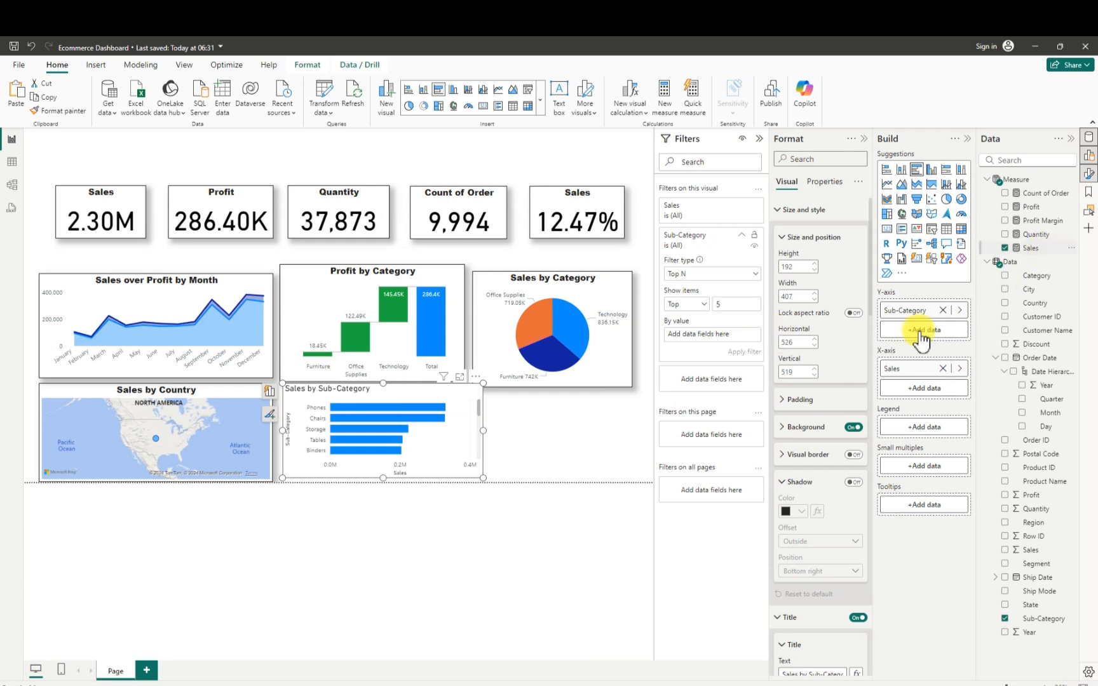
drag(1032, 254, 711, 331)
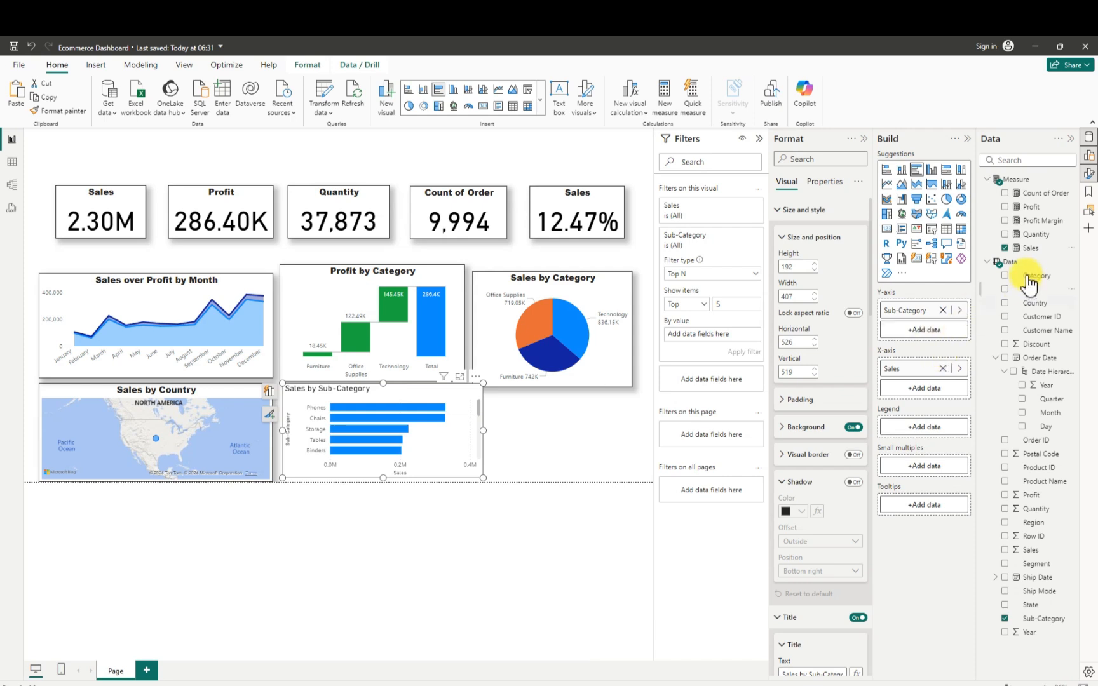
drag(1030, 254, 714, 336)
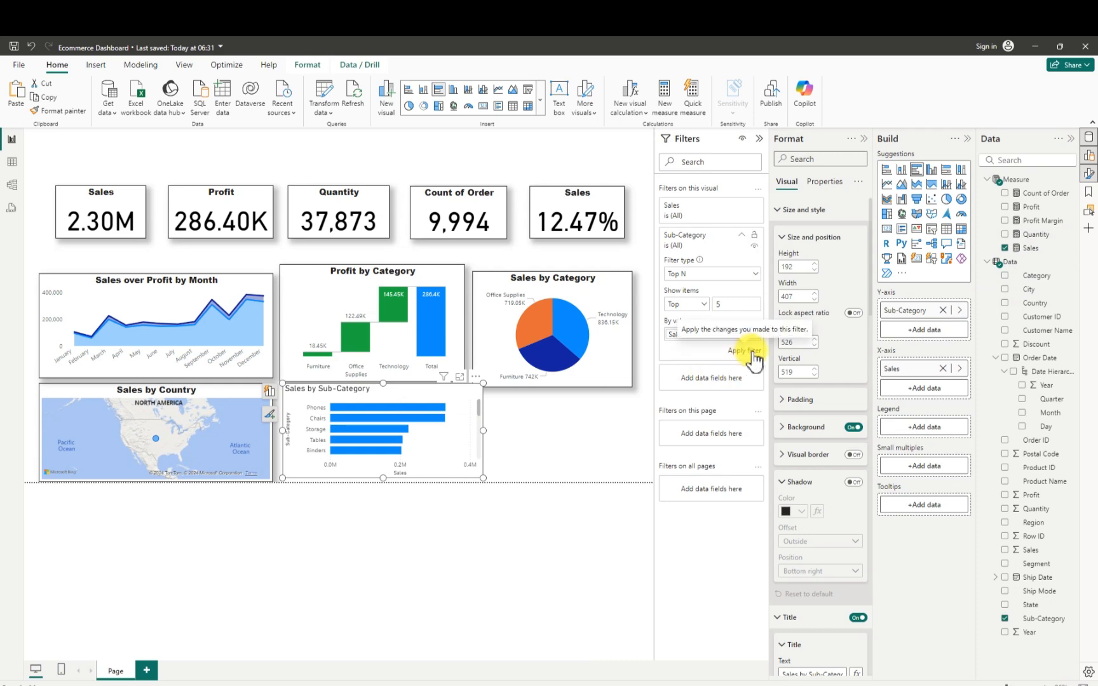
click(755, 359)
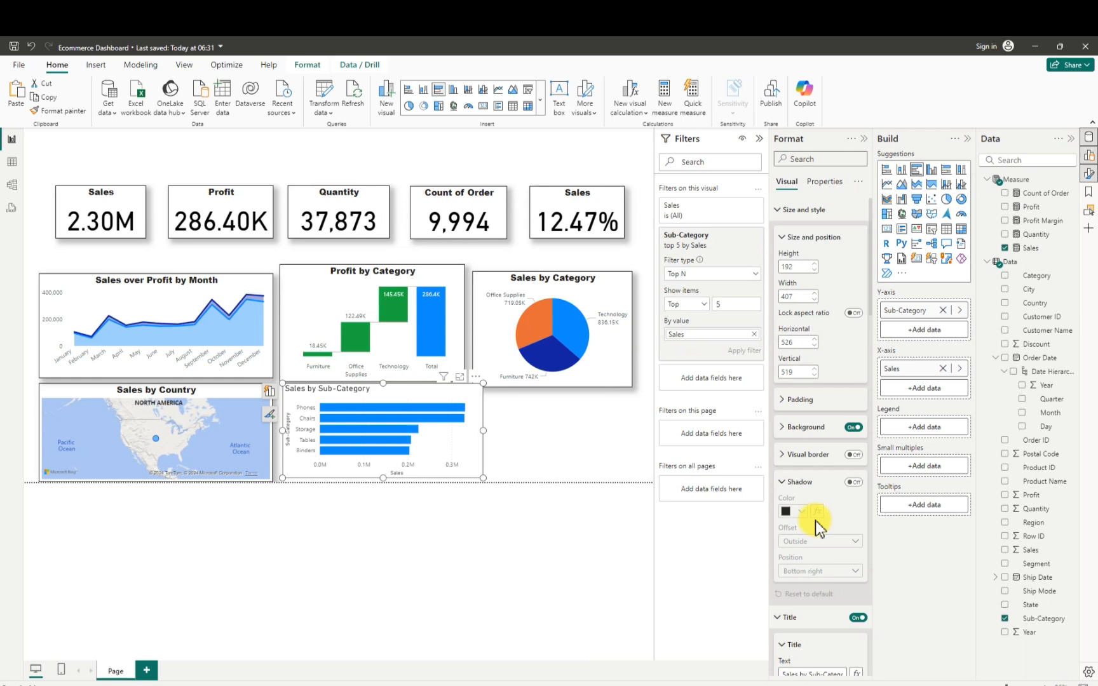
- Change the bar chart's title text to Top 5 Sub-Category
scroll(816, 525, down, 3)
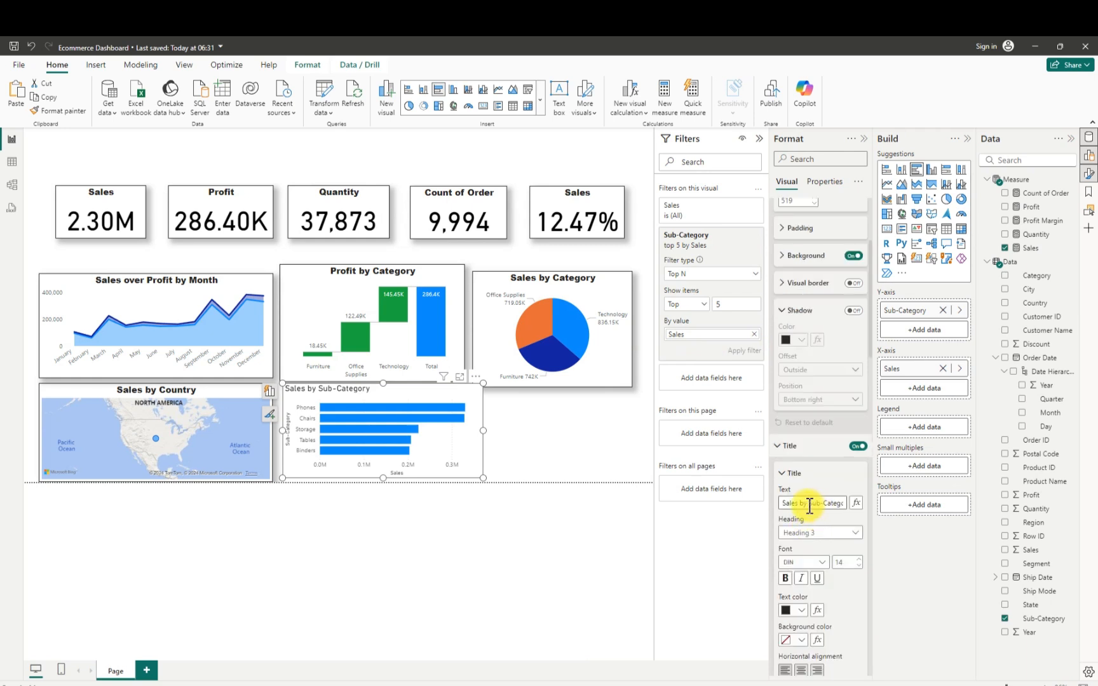
drag(808, 504, 769, 508)
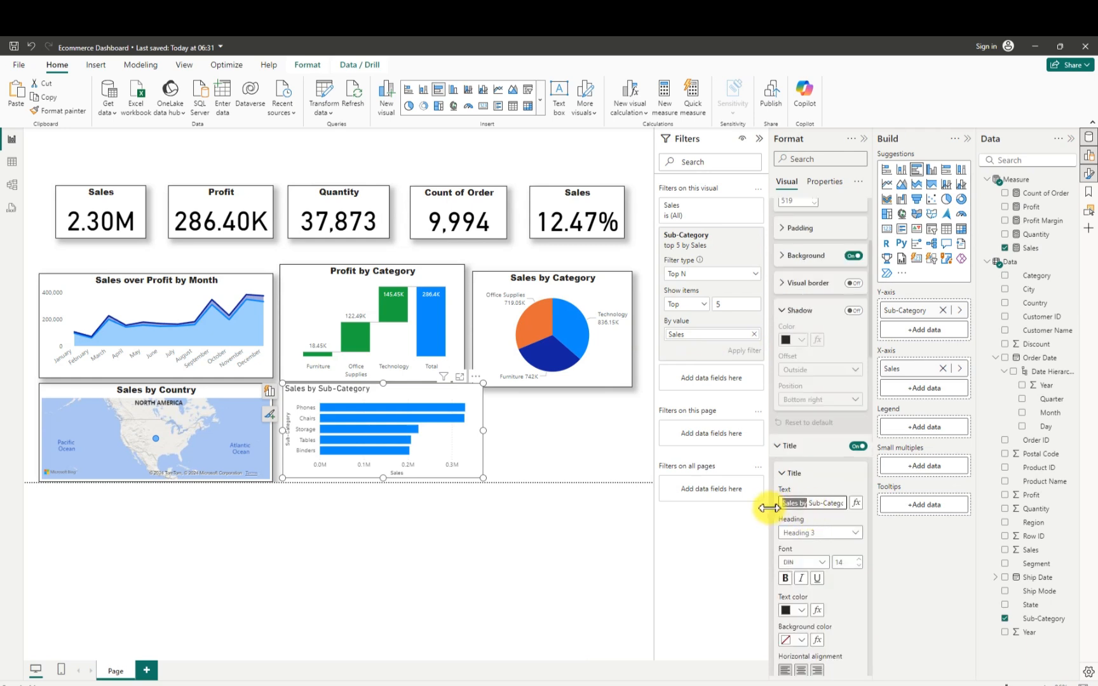
text(Top)
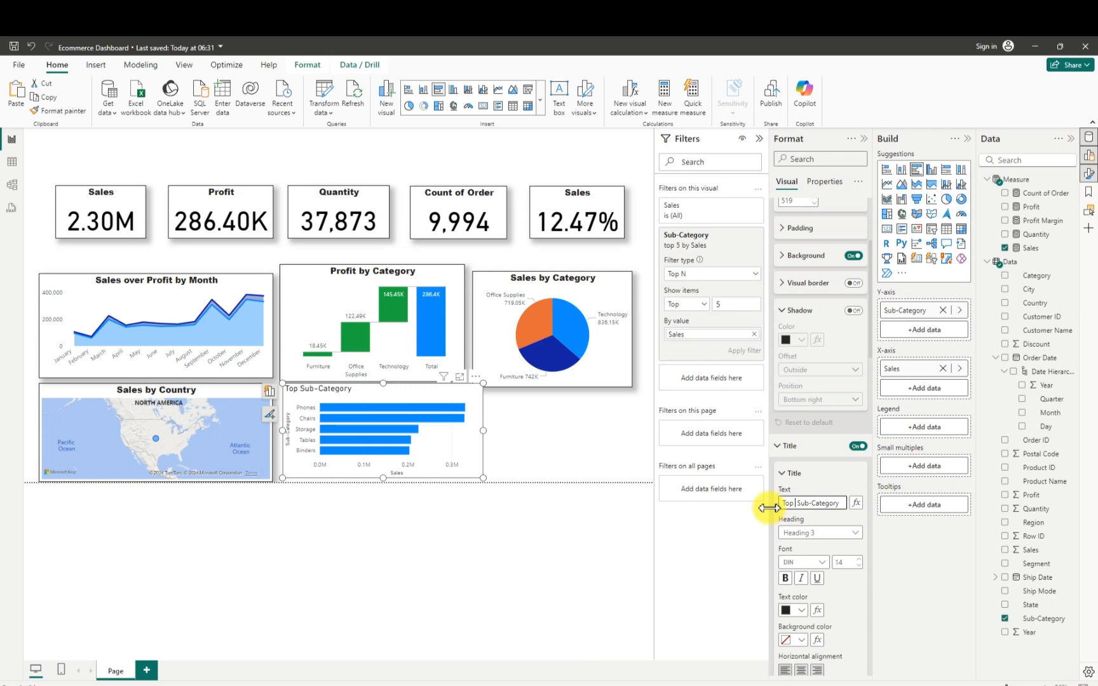
text( 5)
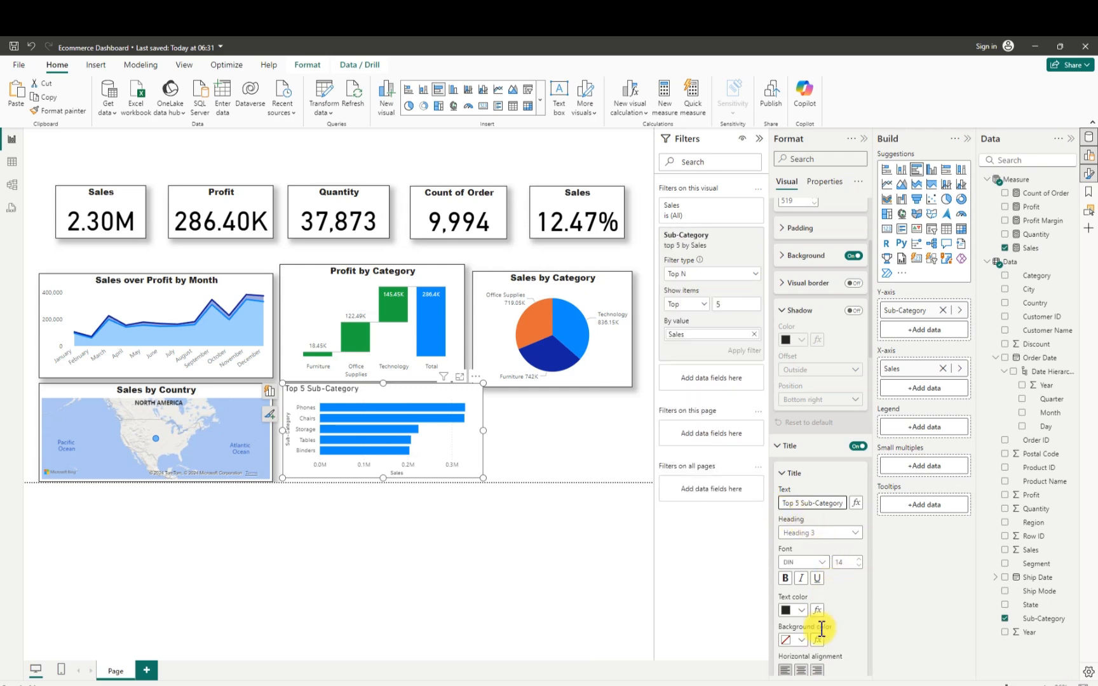
- Center the bar chart's title in Arial Black and stretch the chart slightly down to the page's lower edge
click(803, 672)
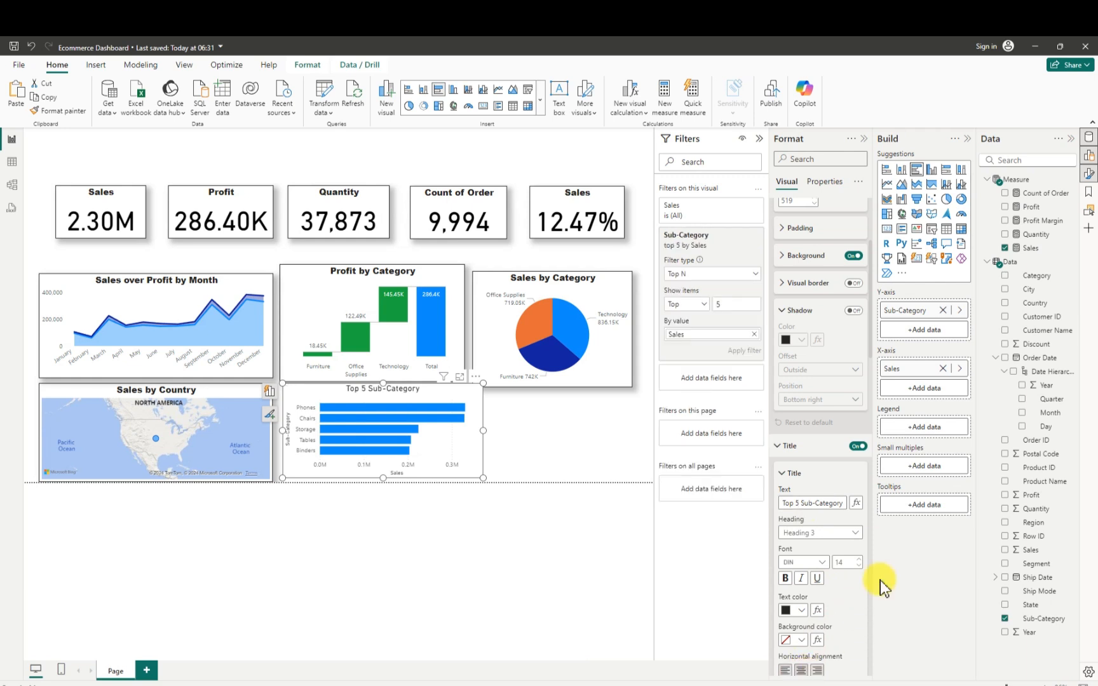
click(822, 563)
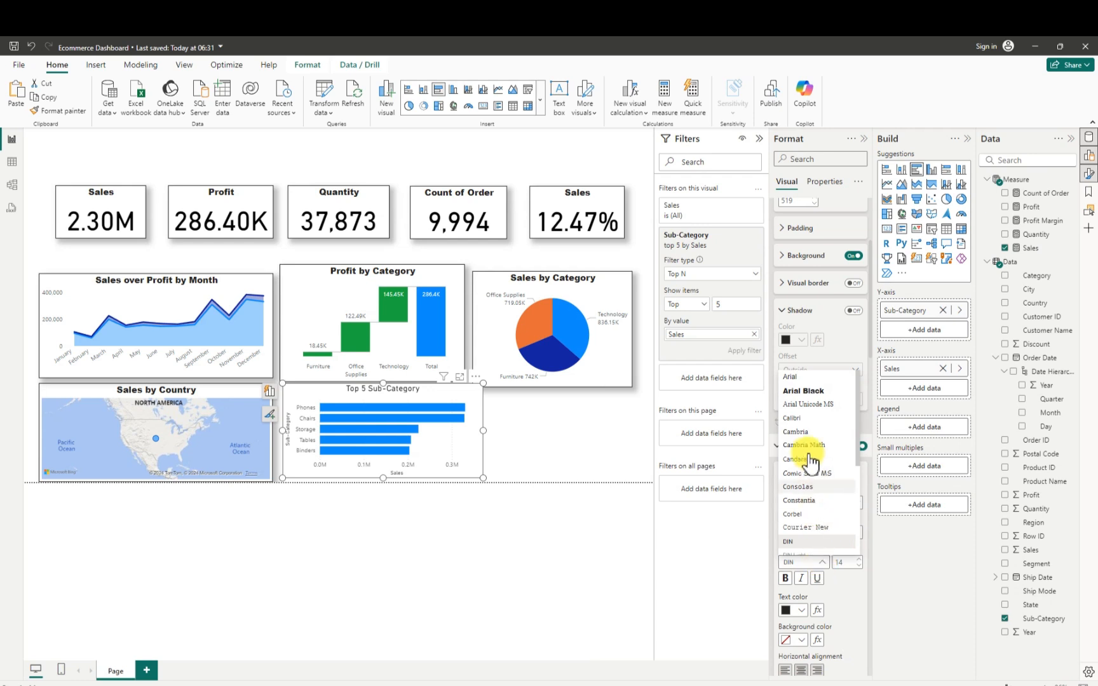
click(804, 391)
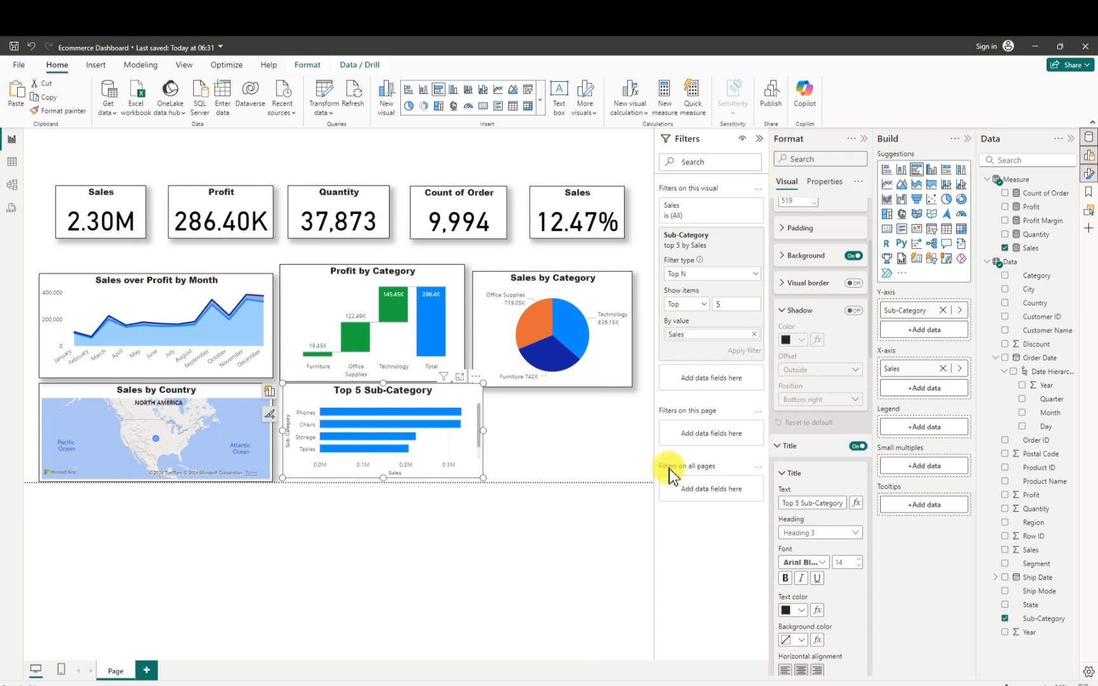
drag(383, 492, 382, 489)
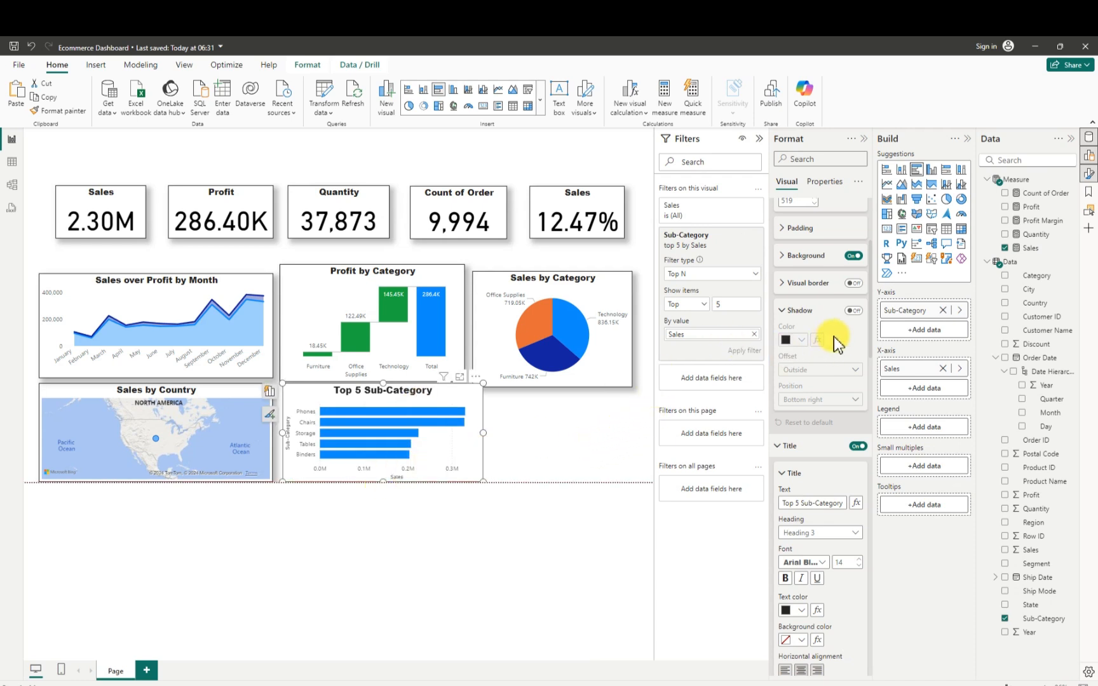
- Turn off the bar chart's background and turn on its visual border and a shadow with Custom position
click(853, 256)
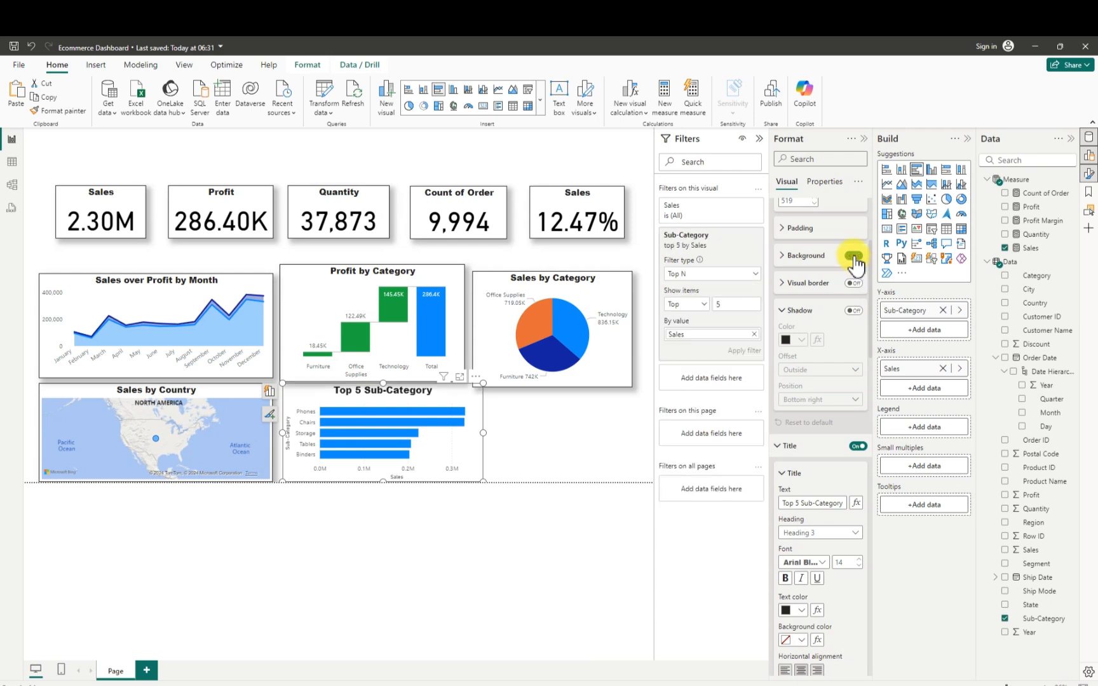
click(853, 283)
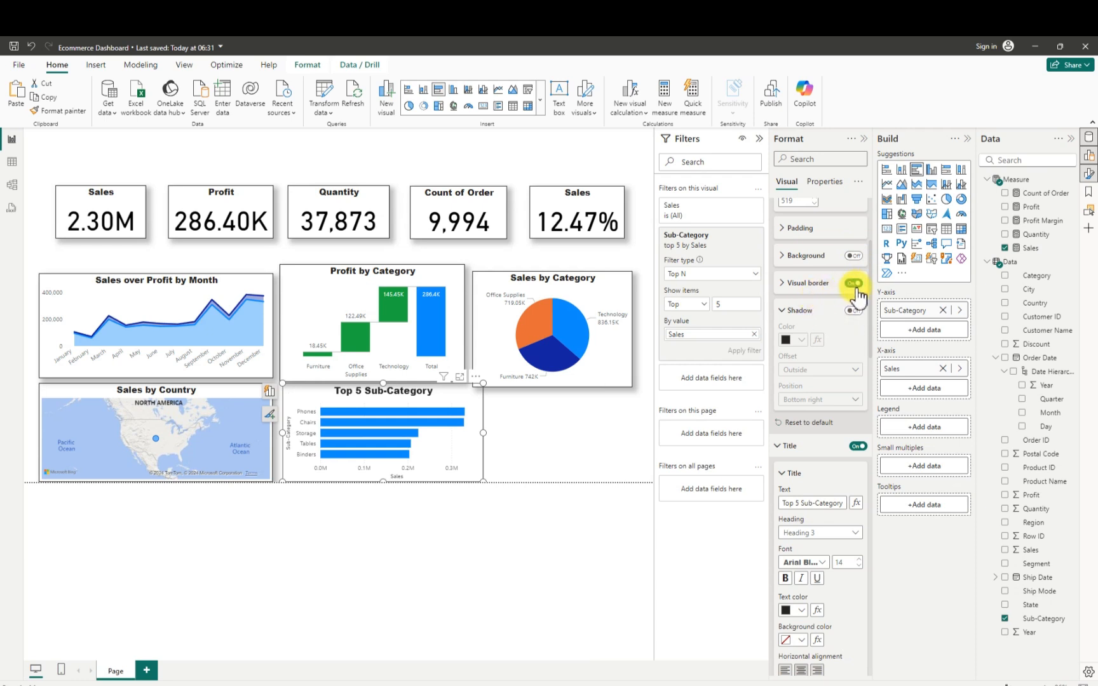
click(853, 311)
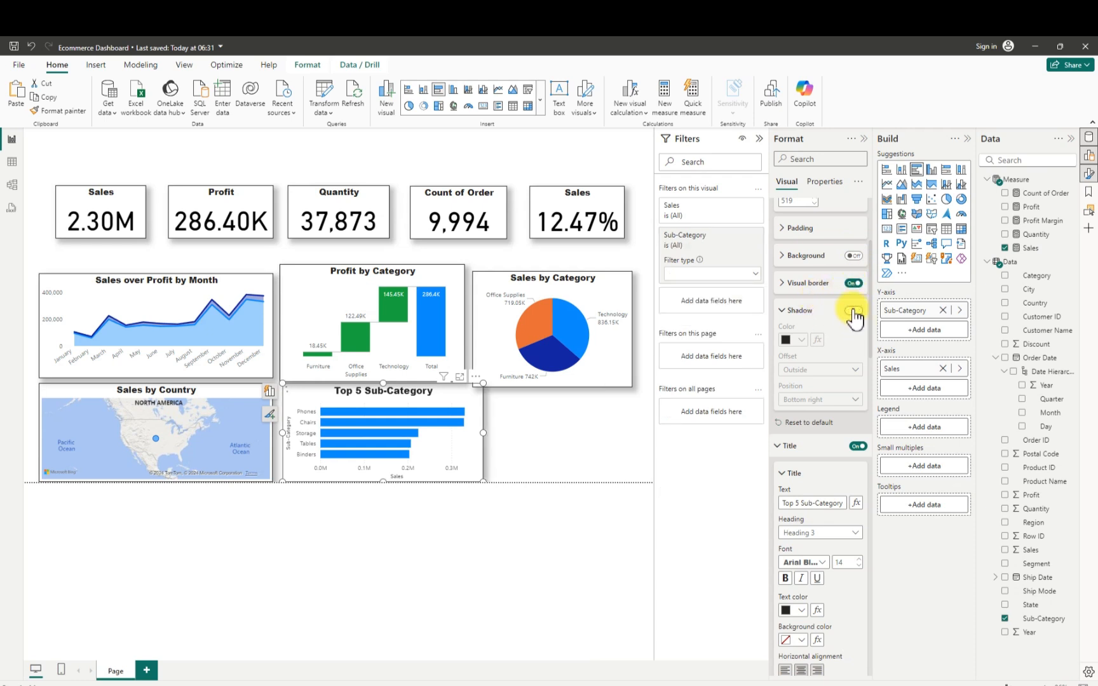
click(848, 402)
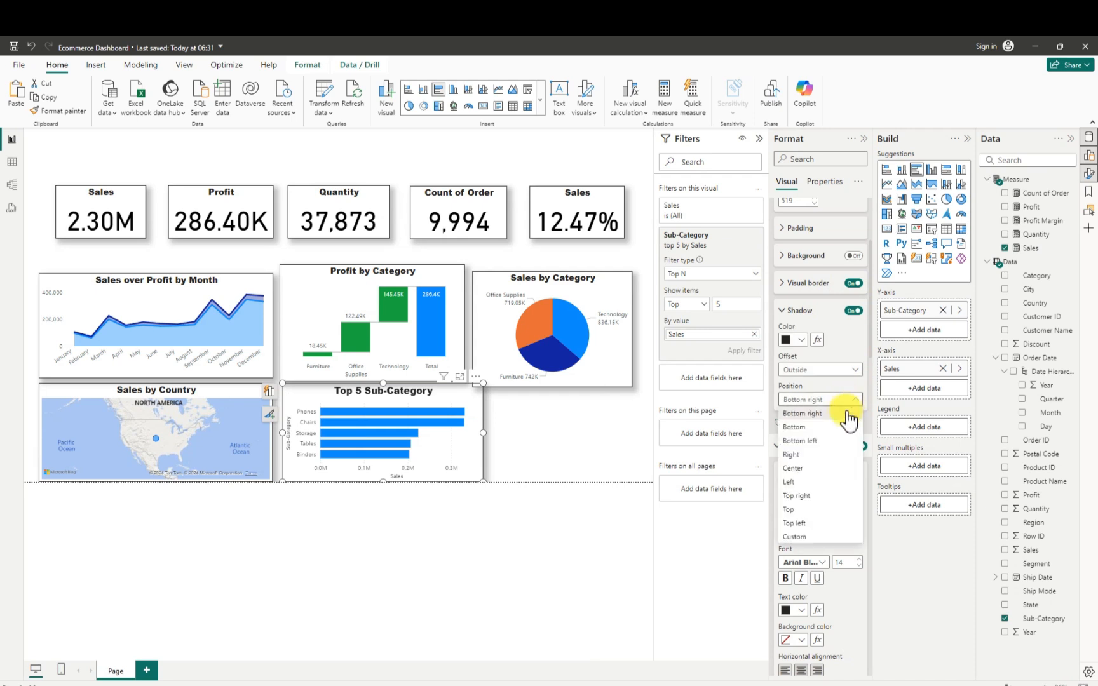
click(796, 536)
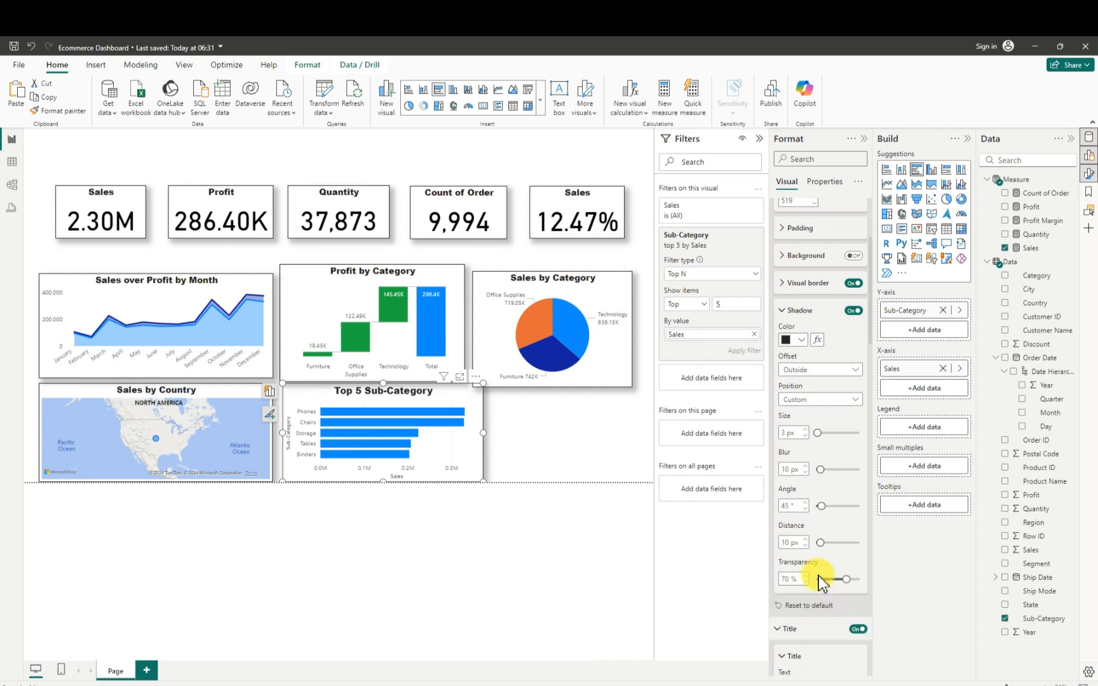
- Turn off the bar chart's Y-axis title and both the values and the title of its X-axis
scroll(820, 581, down, 5)
scroll(820, 581, down, 3)
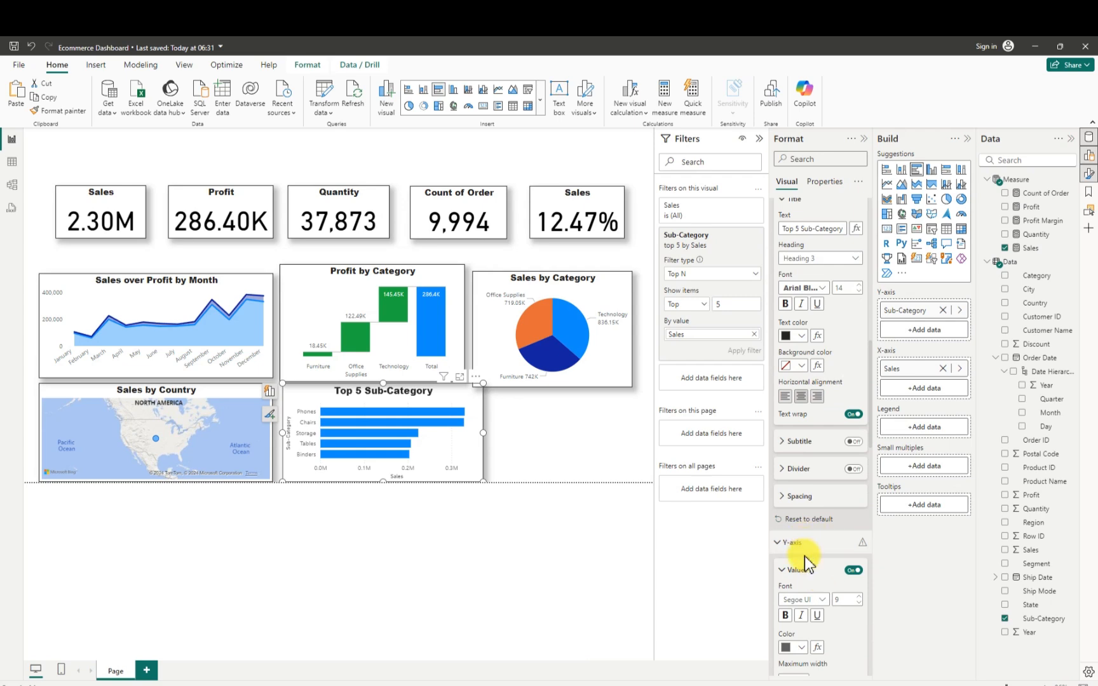
scroll(804, 559, down, 1)
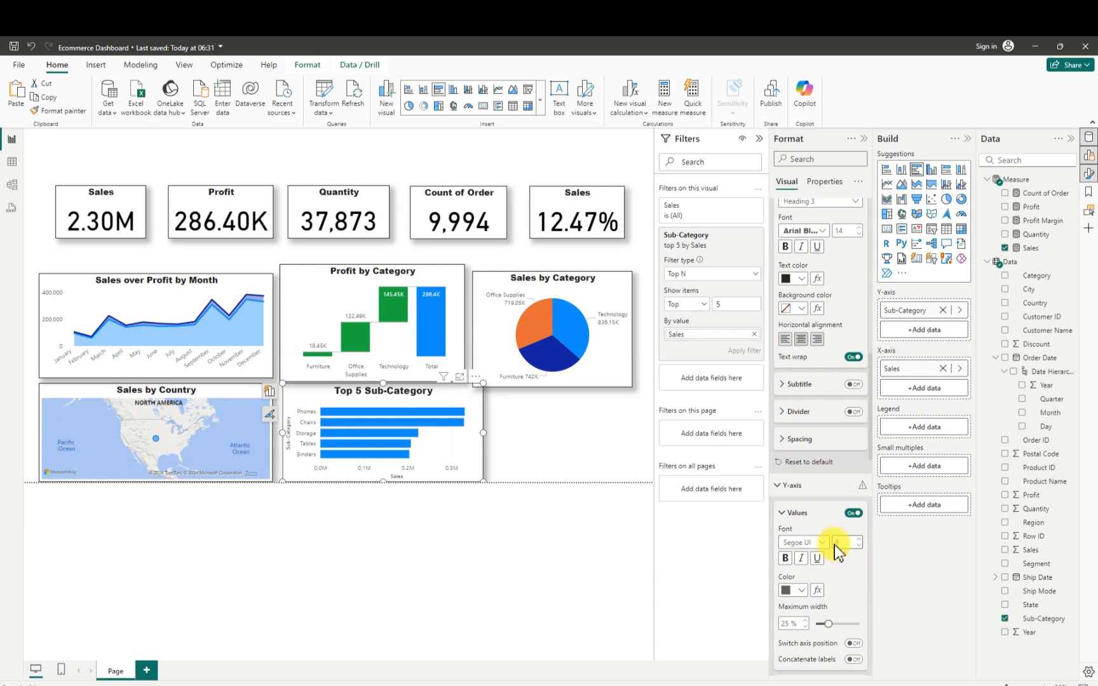
scroll(852, 606, down, 2)
scroll(855, 608, down, 1)
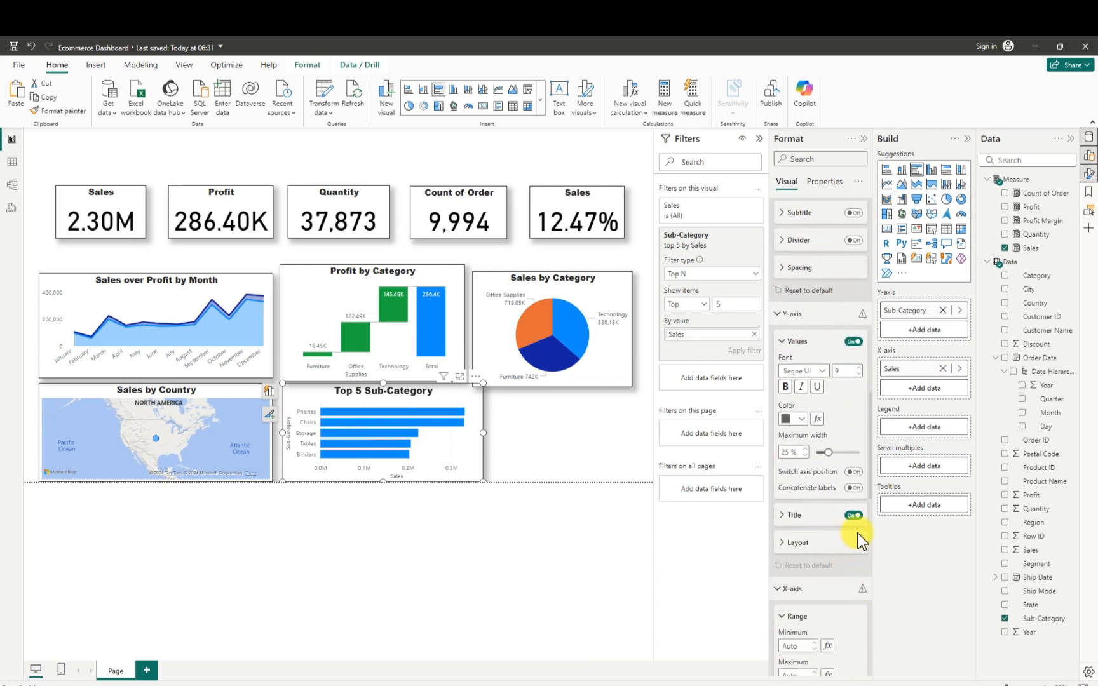
click(853, 515)
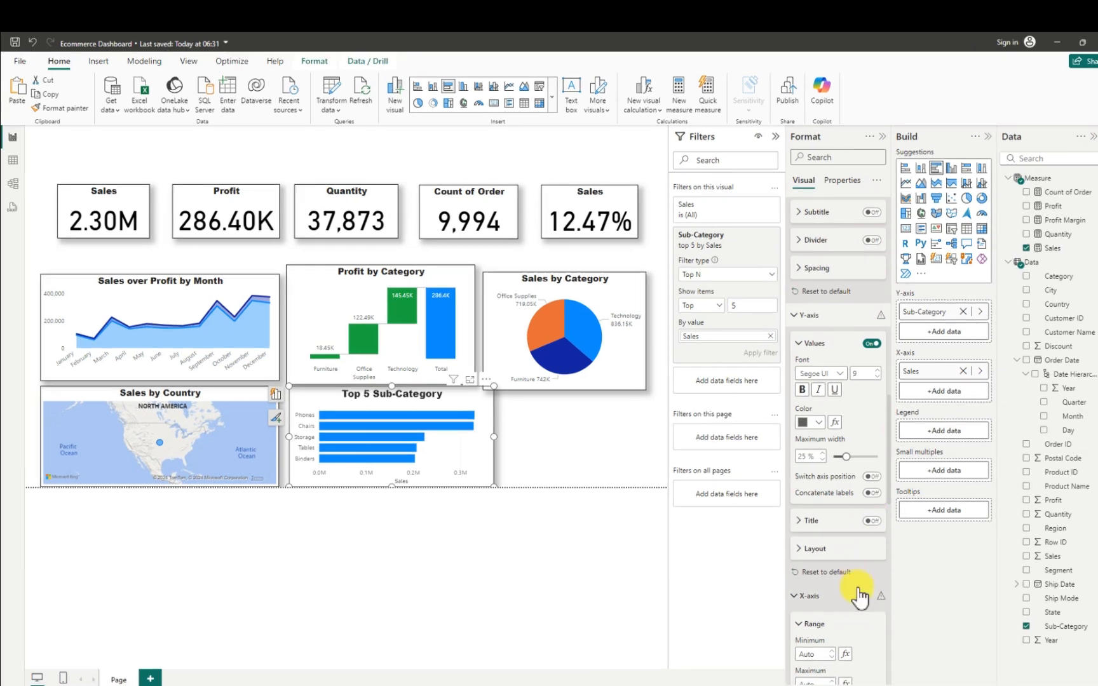
scroll(861, 587, down, 4)
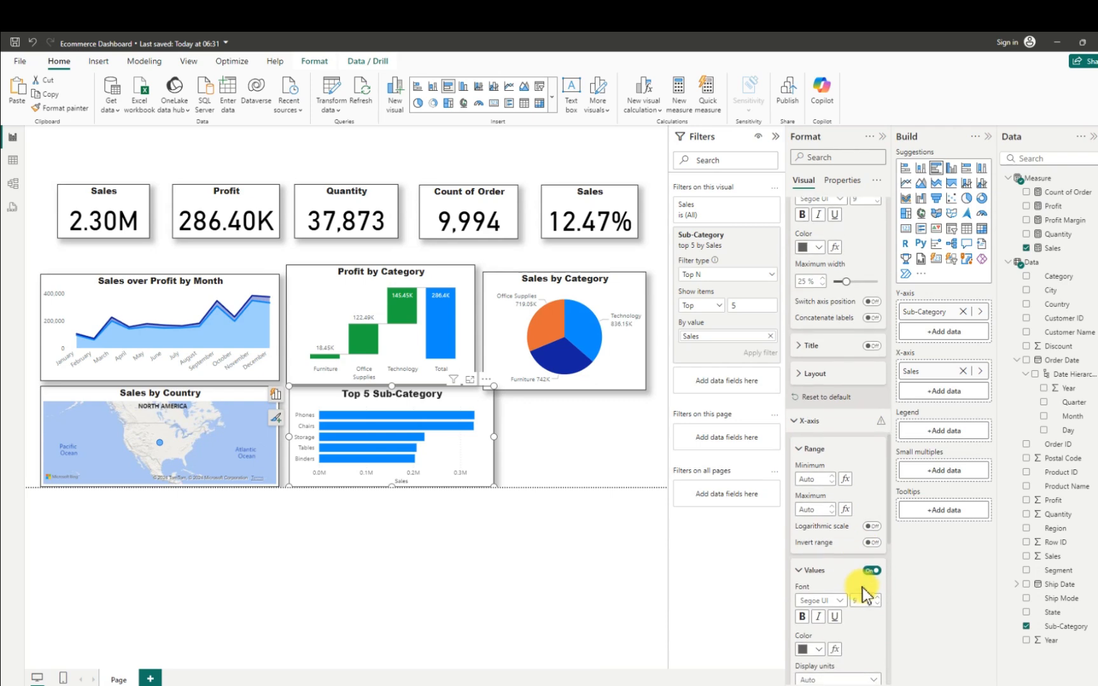
click(873, 570)
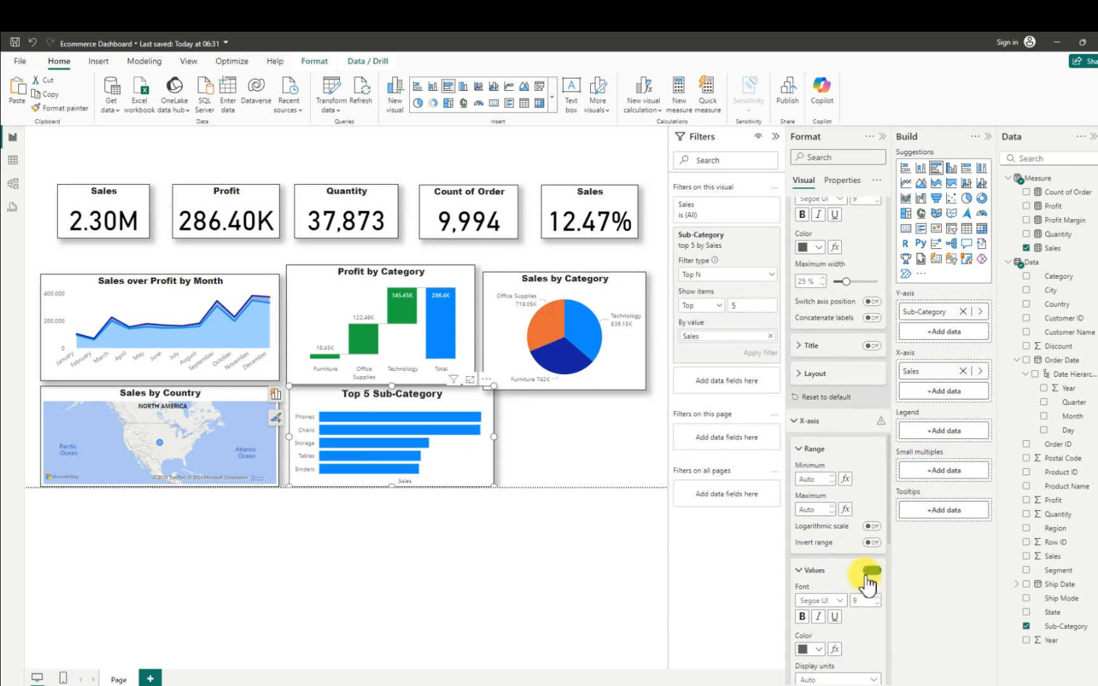
scroll(854, 587, down, 1)
scroll(851, 584, down, 8)
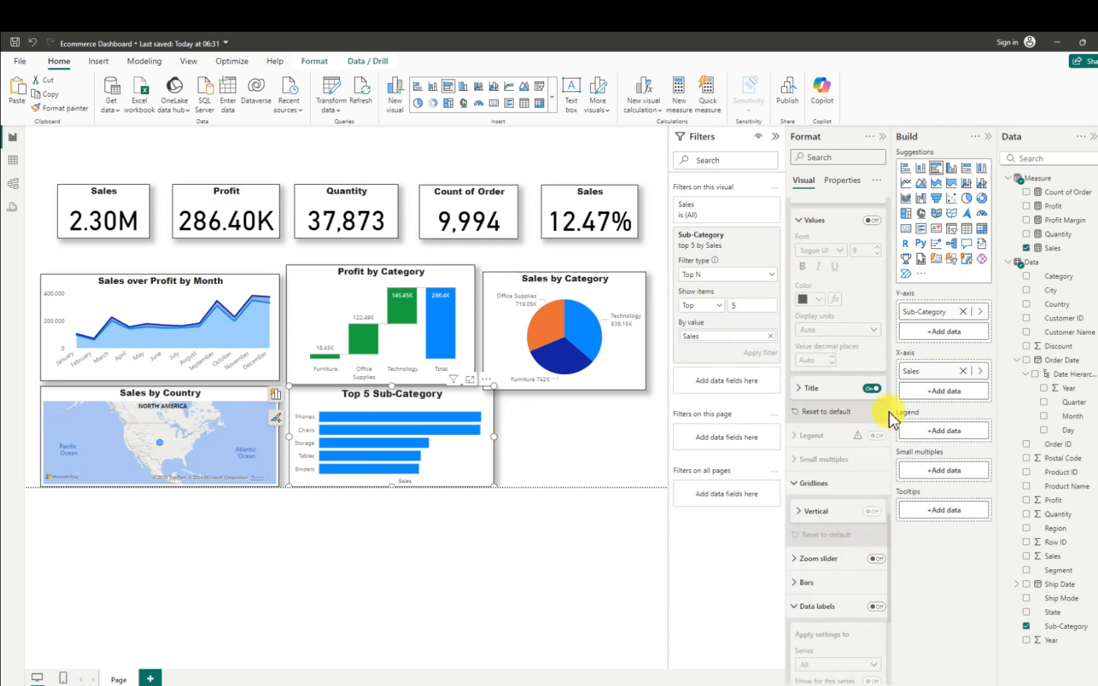
click(872, 389)
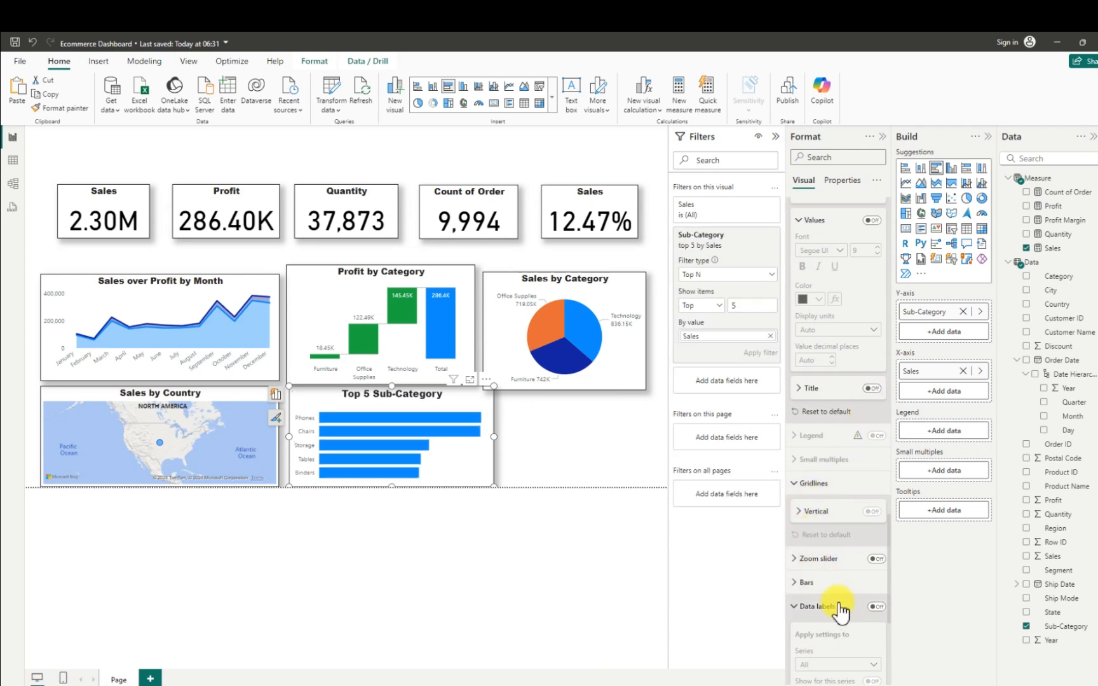
- Turn on the Top 5 Sub-Category bar chart's data labels and set their position to Outside end
click(875, 607)
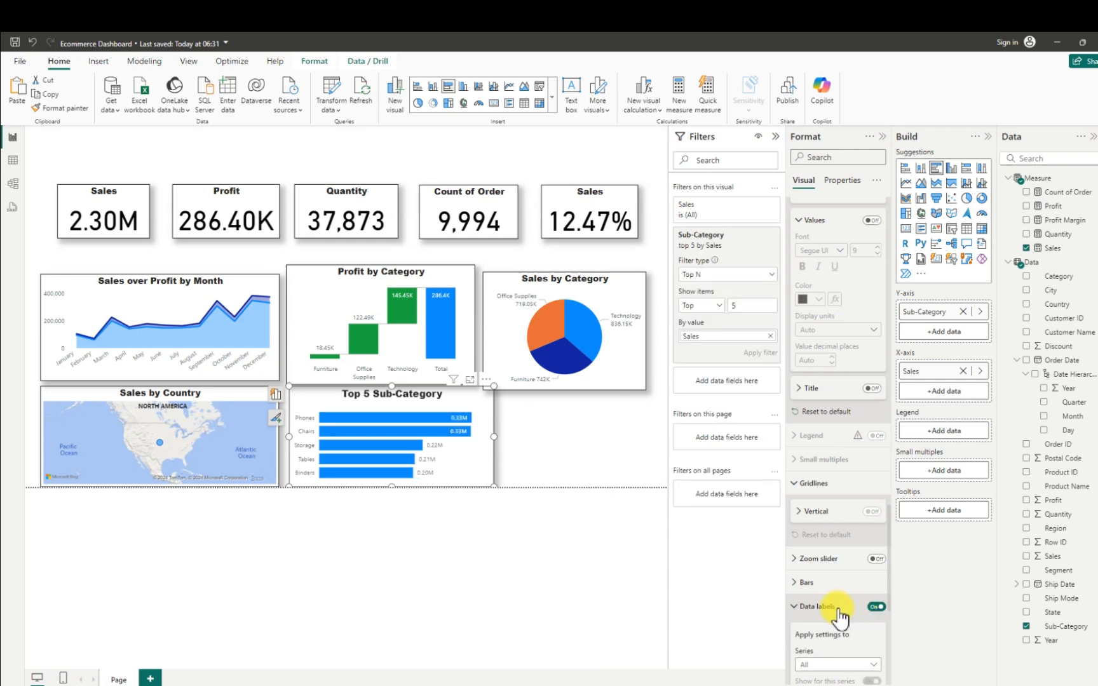
scroll(837, 609, down, 2)
scroll(841, 607, down, 2)
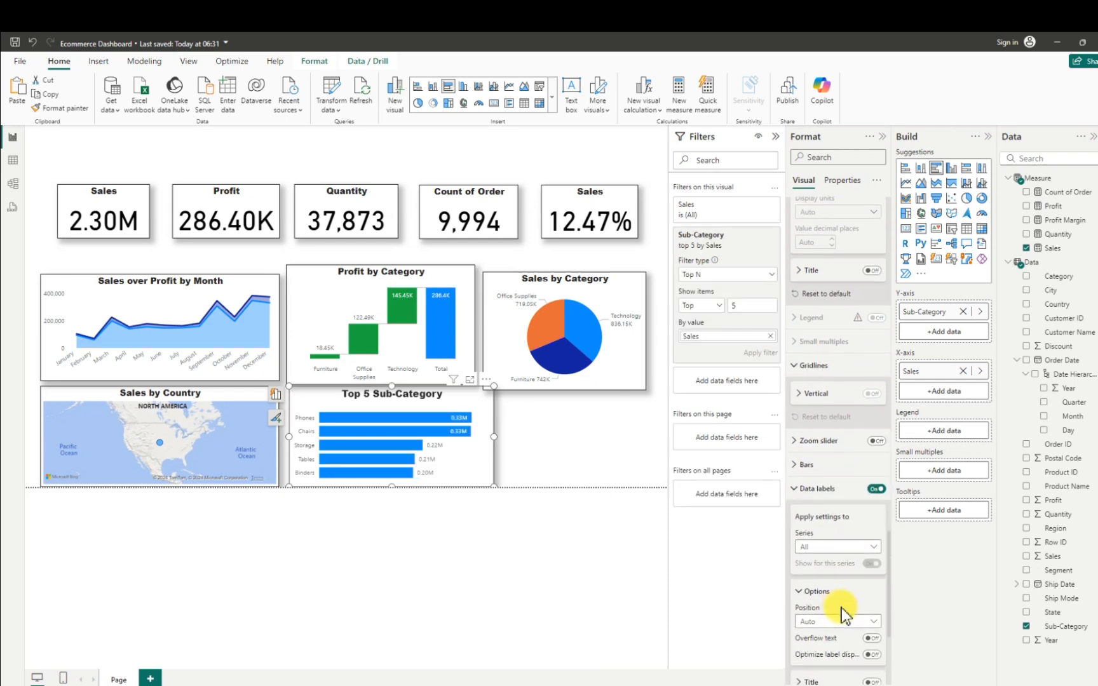
click(871, 508)
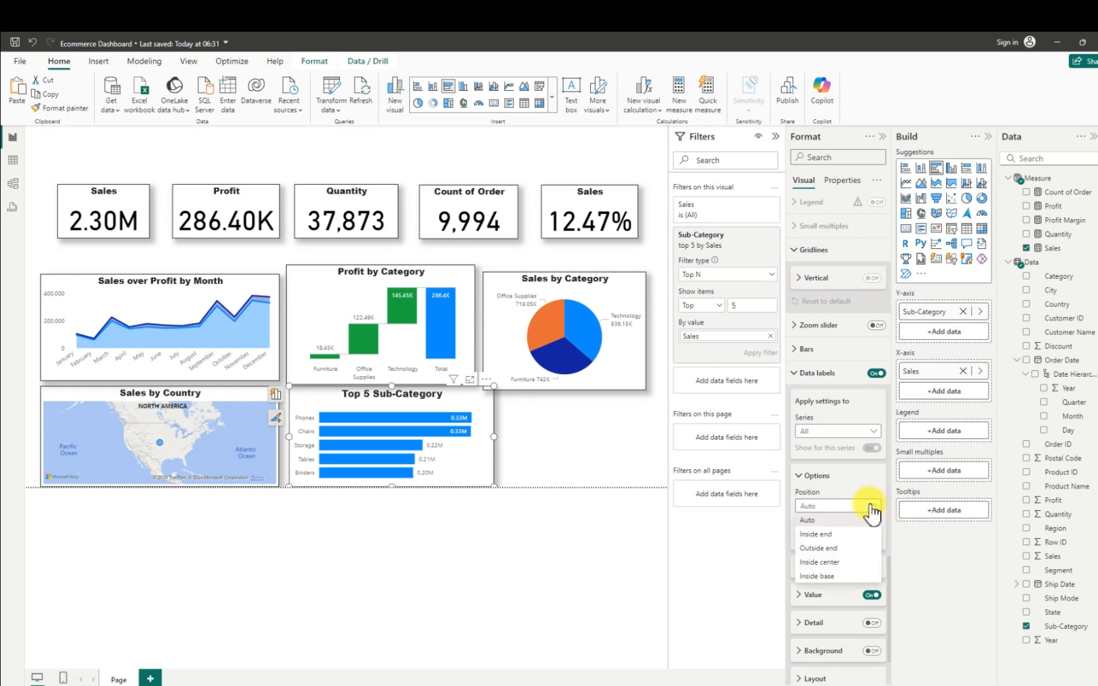
click(826, 548)
click(828, 546)
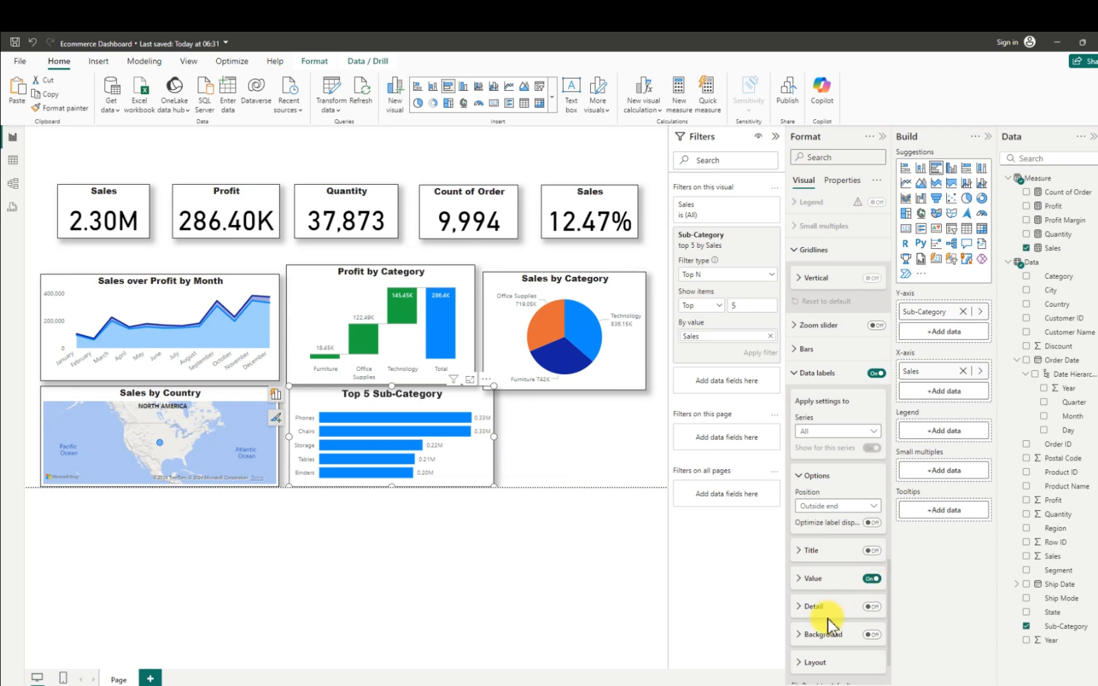
- Set the display units of the bar chart's data label values to Thousands
click(797, 579)
scroll(825, 615, down, 1)
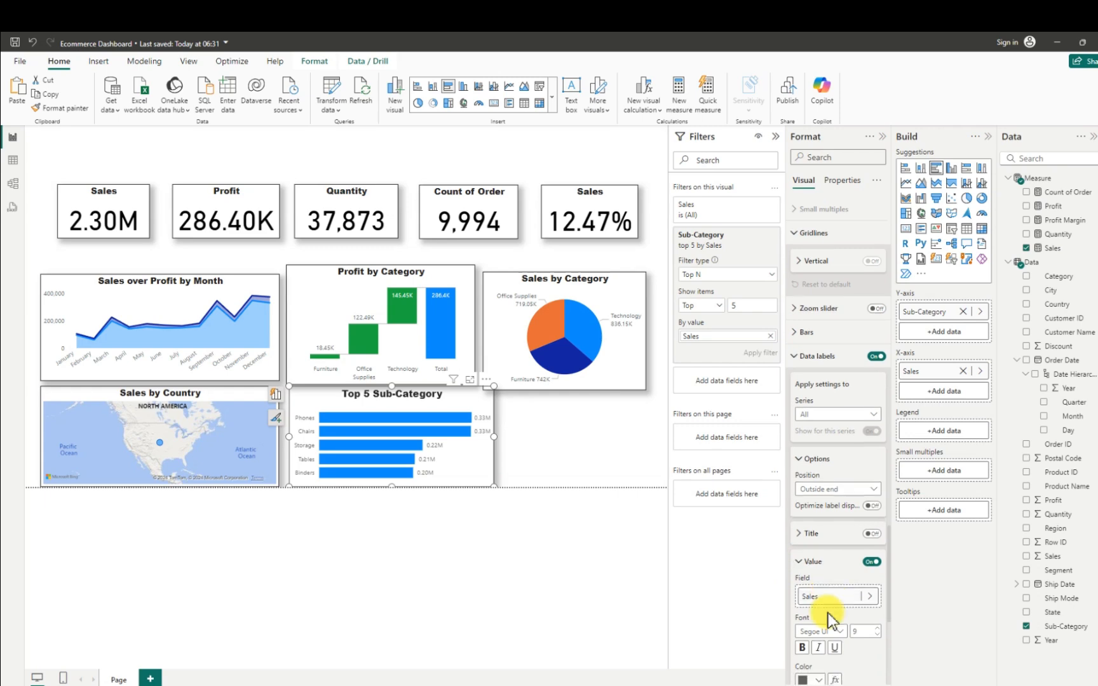
scroll(828, 613, down, 3)
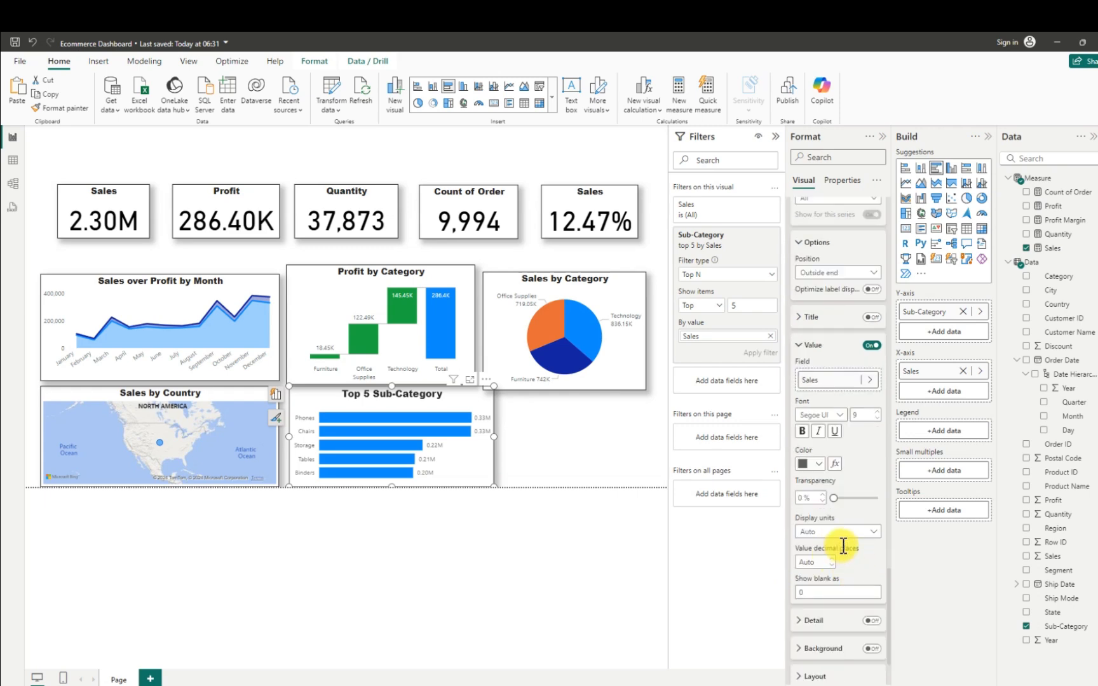
click(877, 533)
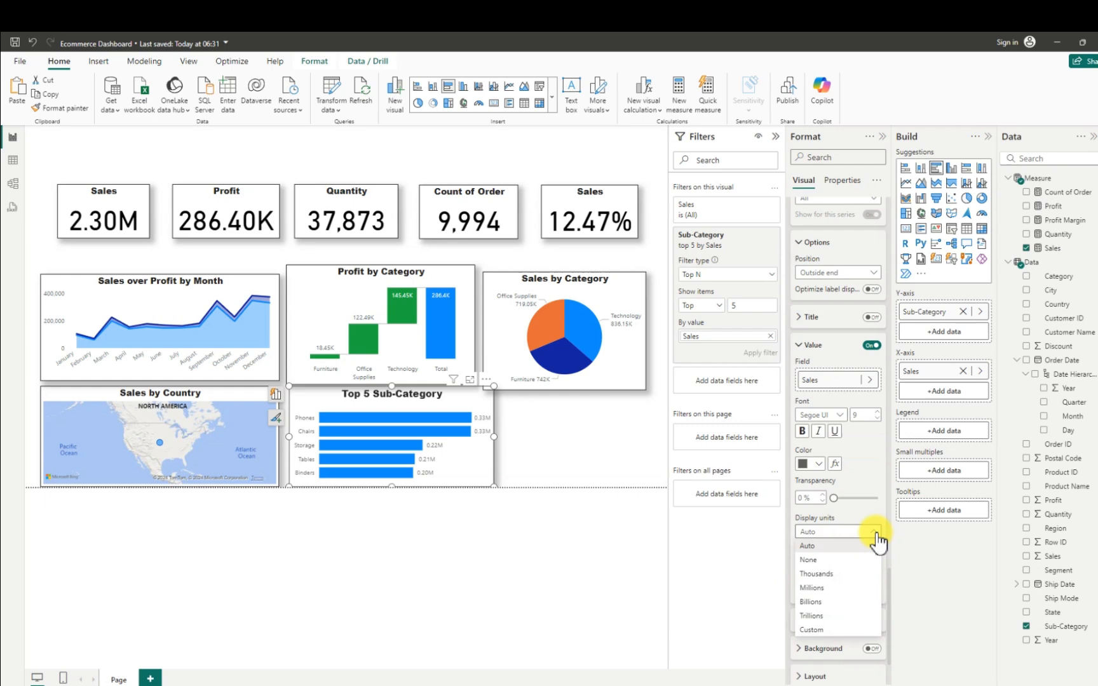
click(817, 561)
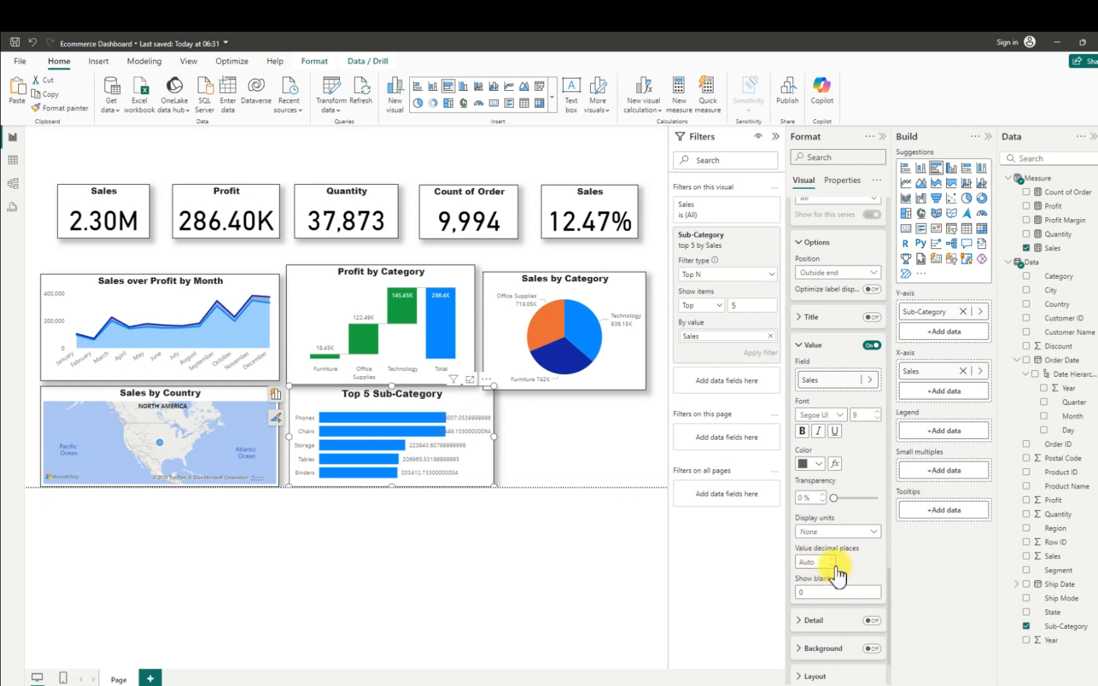
click(869, 532)
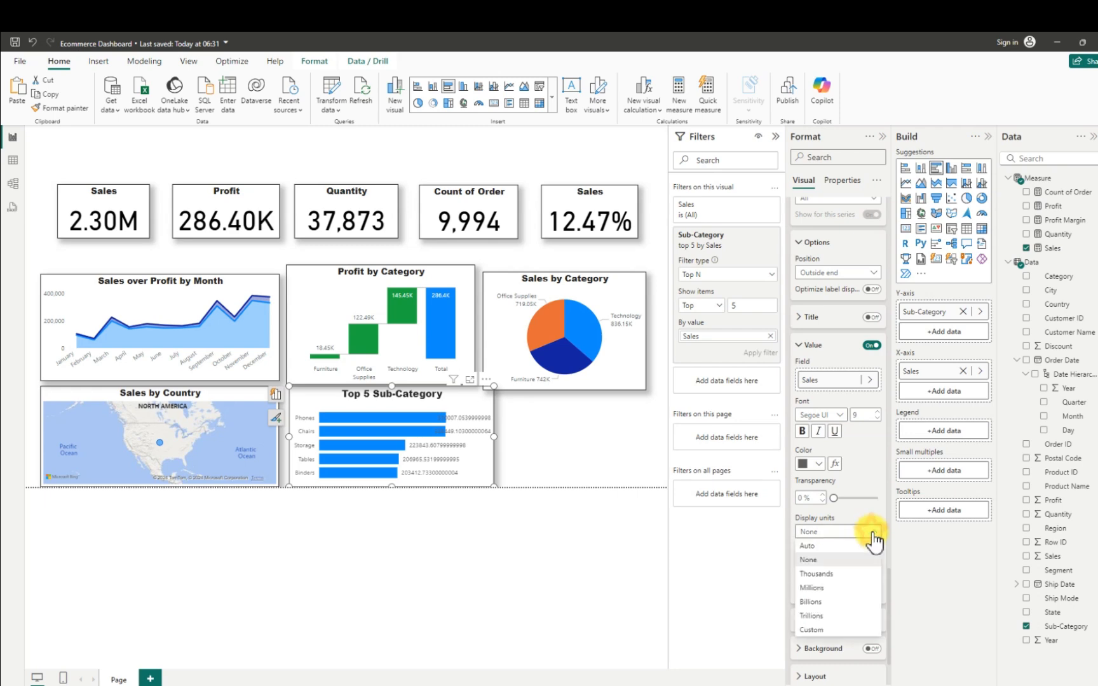
click(826, 562)
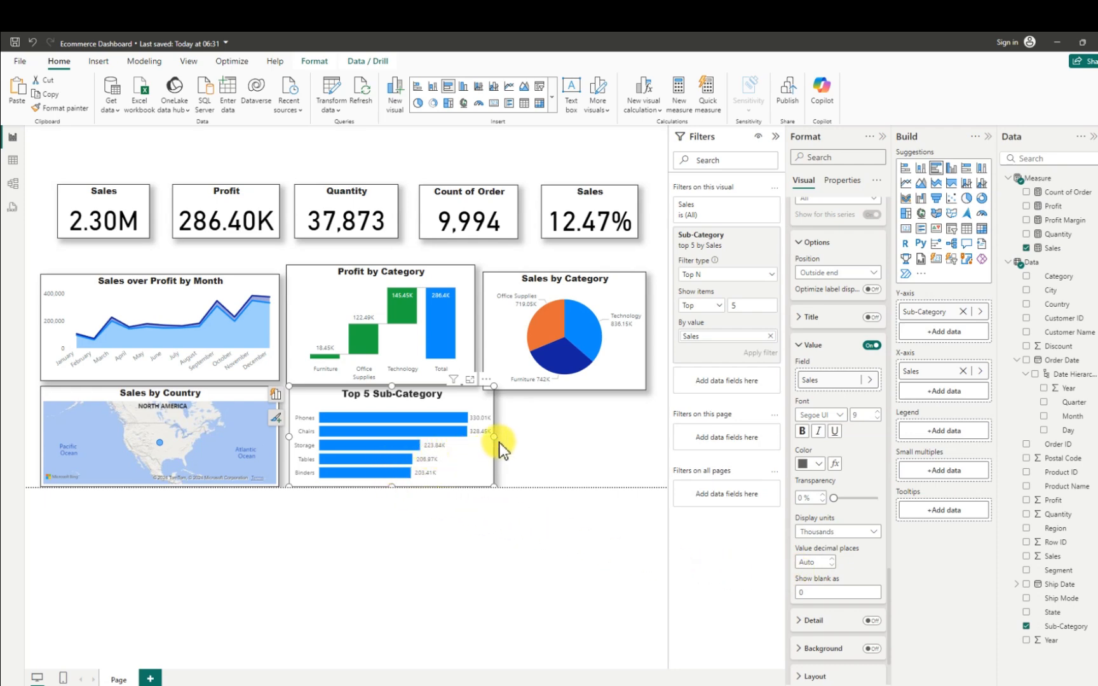
- Narrow the Top 5 Sub-Category bar chart slightly and insert a treemap in the free space beside it
mouse_move(494, 439)
mouse_down()
mouse_move(506, 439)
mouse_move(493, 446)
mouse_up()
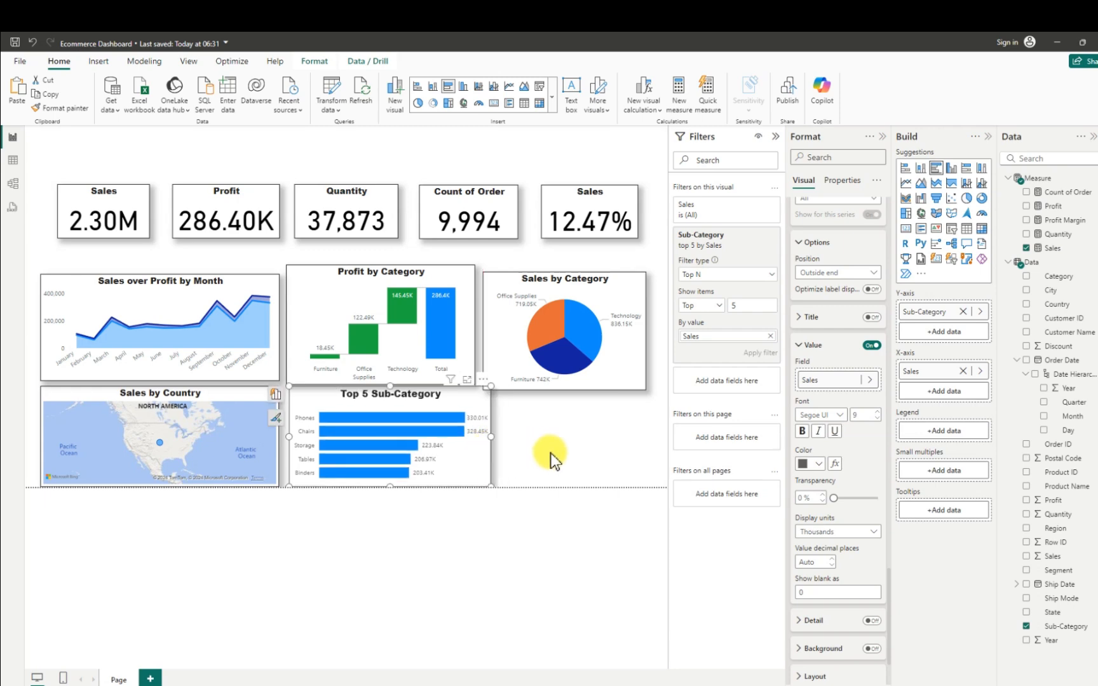
click(552, 458)
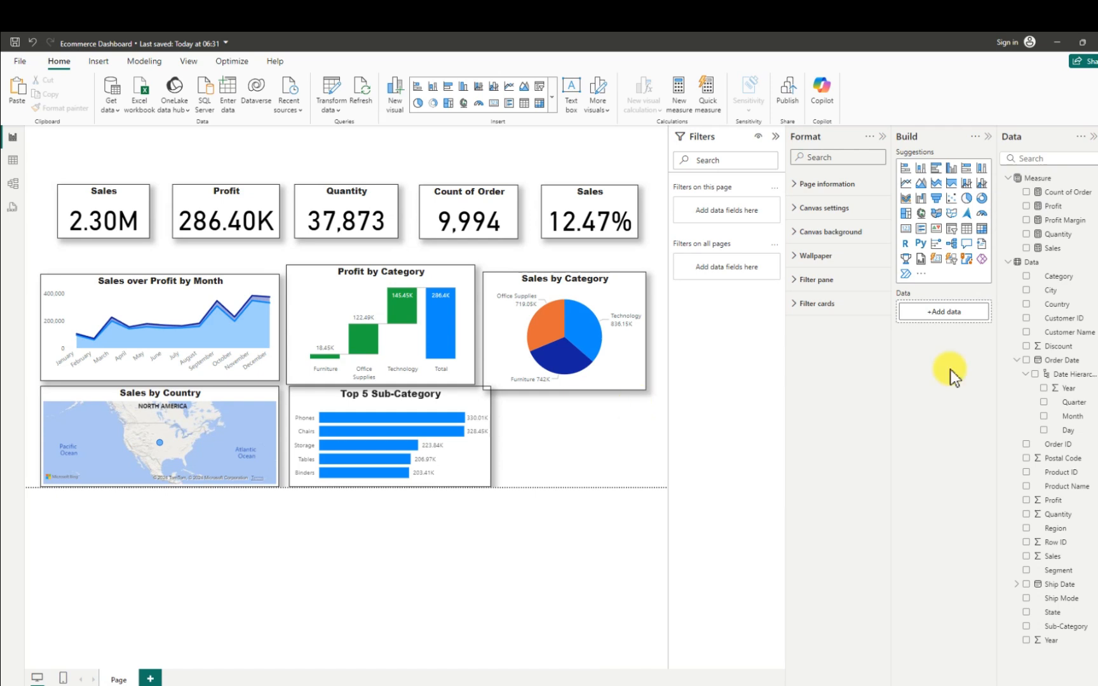
click(906, 216)
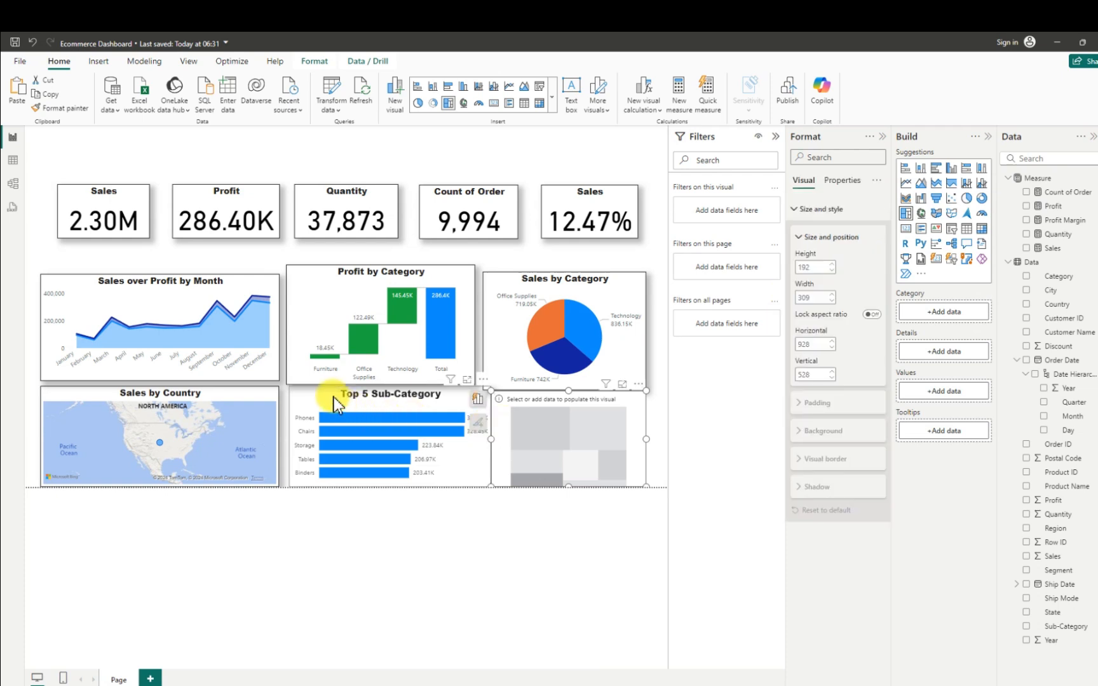
- Shift the bar chart left to line up with the waterfall chart's right edge and widen the treemap to about 360
mouse_move(332, 395)
mouse_down()
mouse_move(305, 407)
mouse_move(314, 413)
mouse_move(314, 403)
mouse_up()
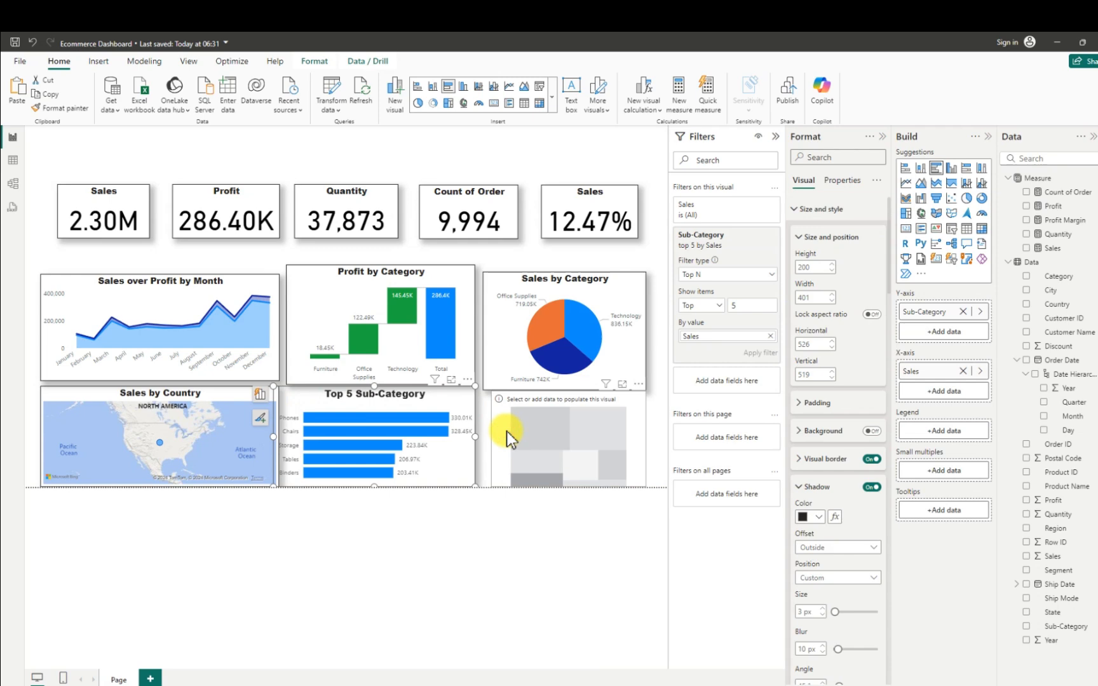
click(500, 430)
drag(491, 439, 476, 444)
mouse_move(647, 435)
mouse_down()
mouse_move(657, 440)
mouse_move(628, 442)
mouse_up()
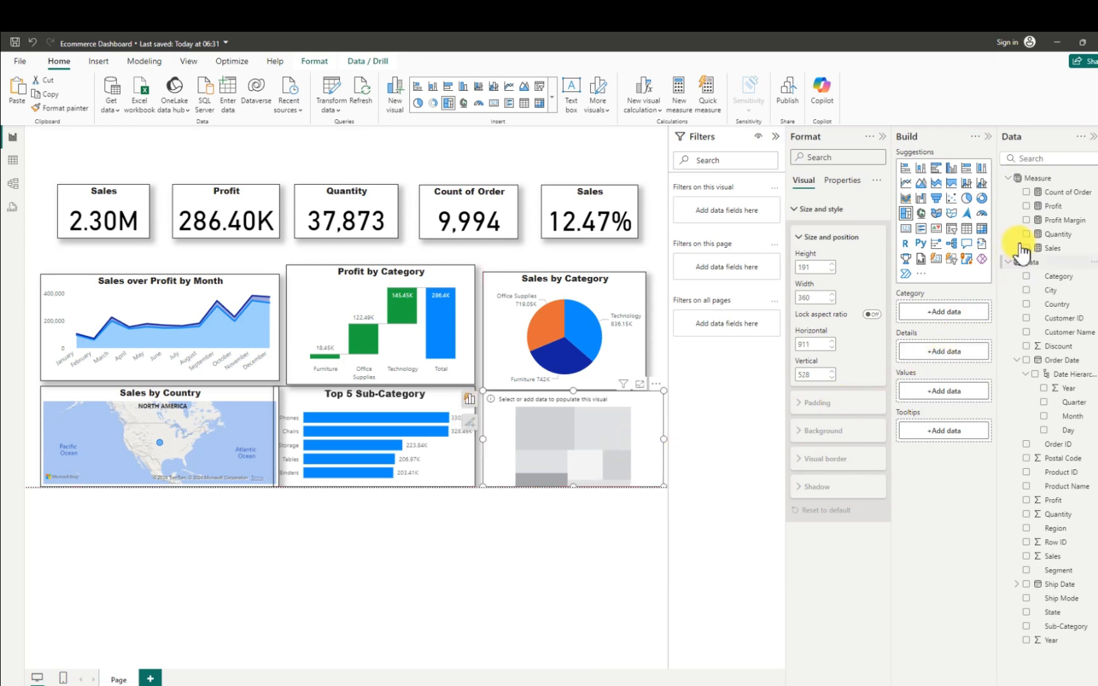
- Show the Profit measure by Product Name in the treemap and filter Product Name to the top 5 by Profit
click(1027, 207)
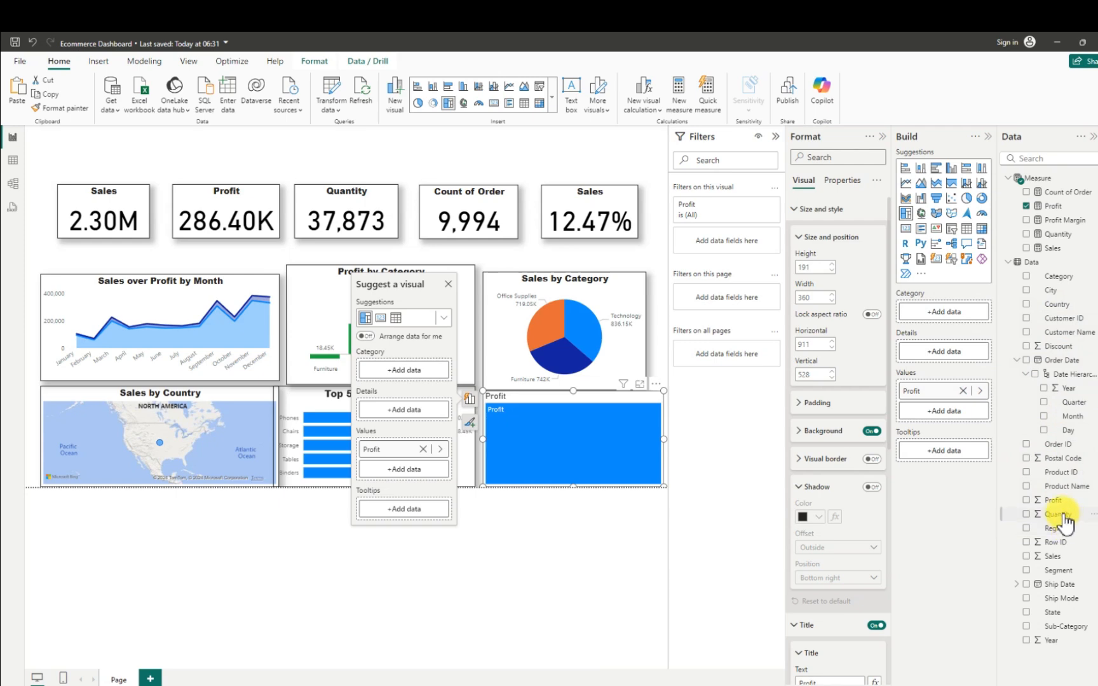
click(1026, 486)
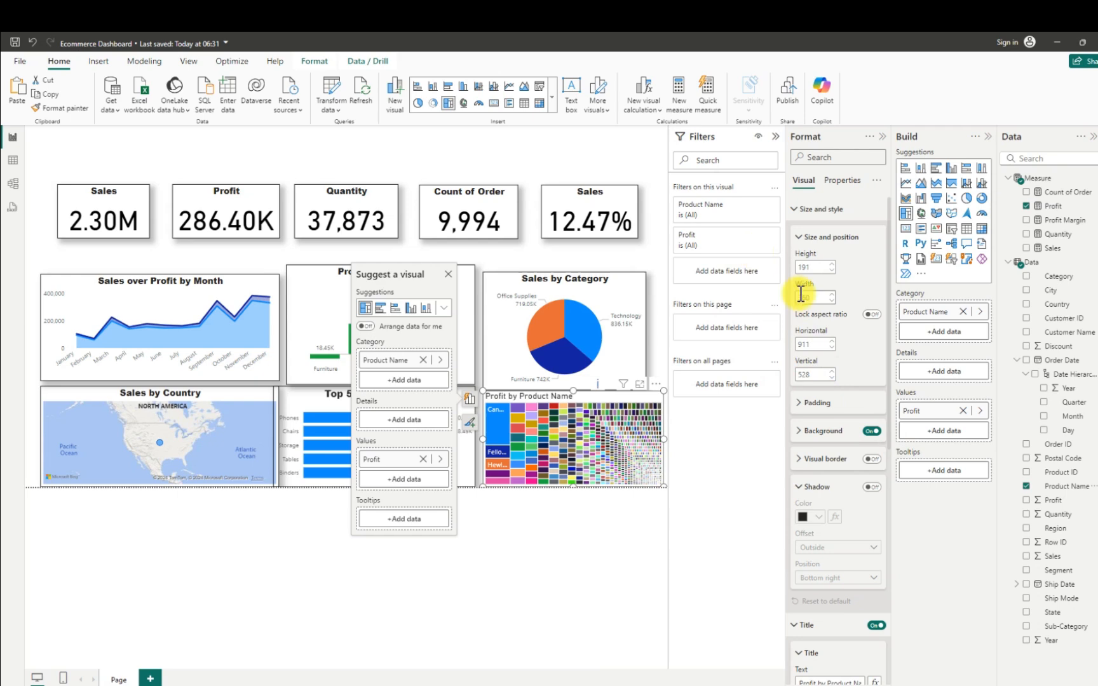
click(757, 206)
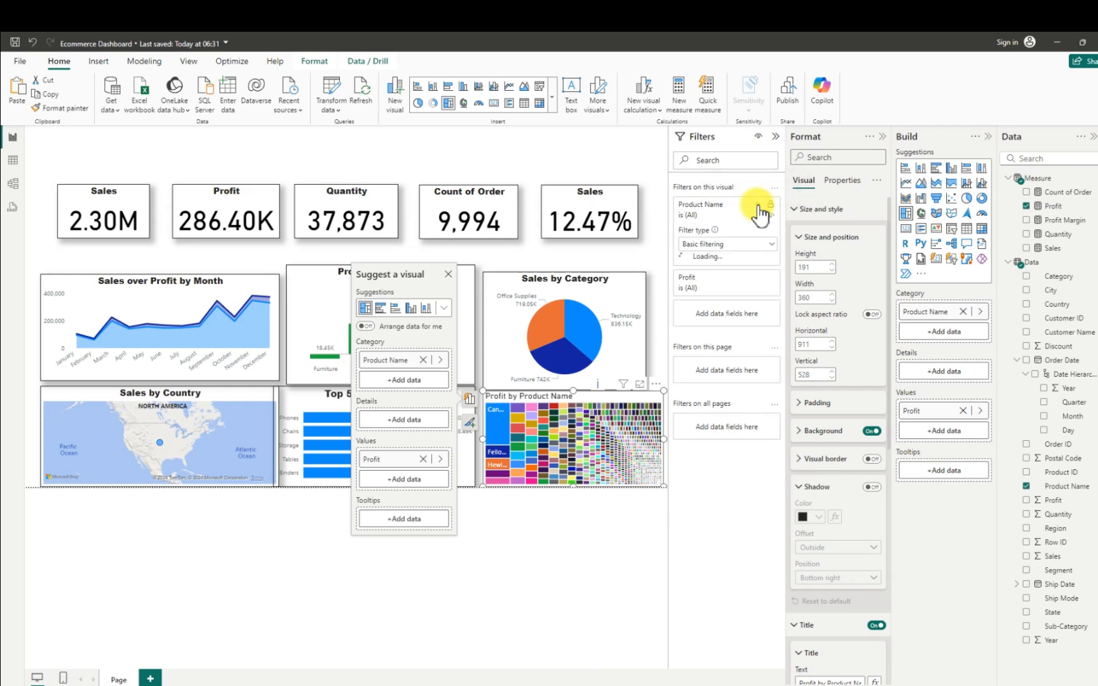
click(769, 246)
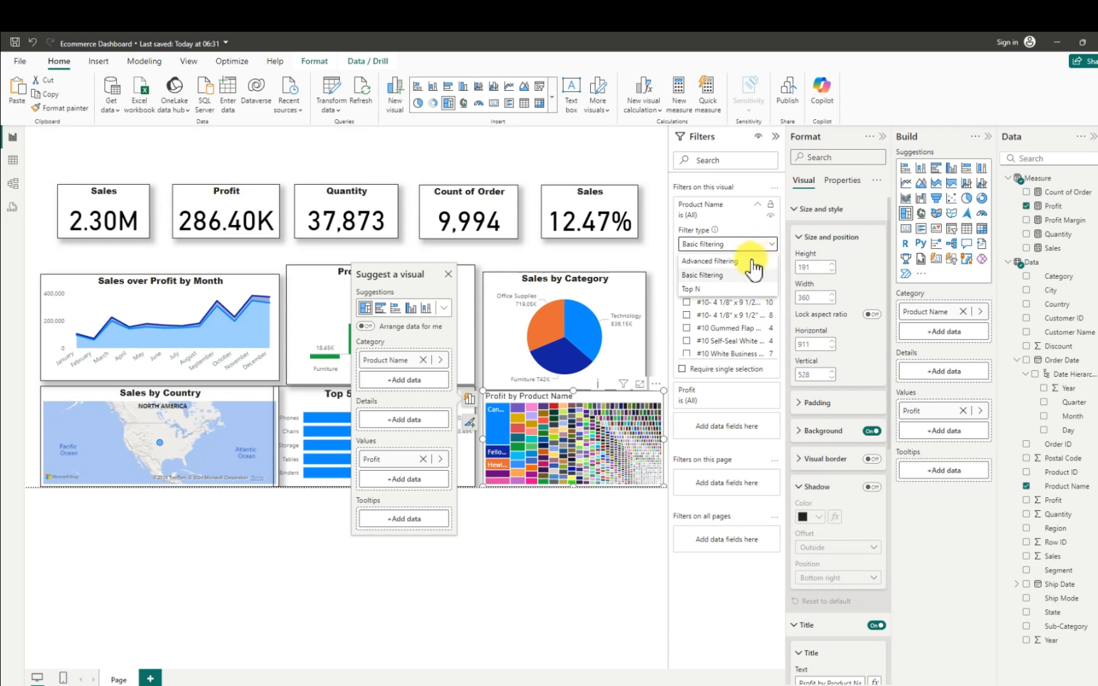
click(691, 289)
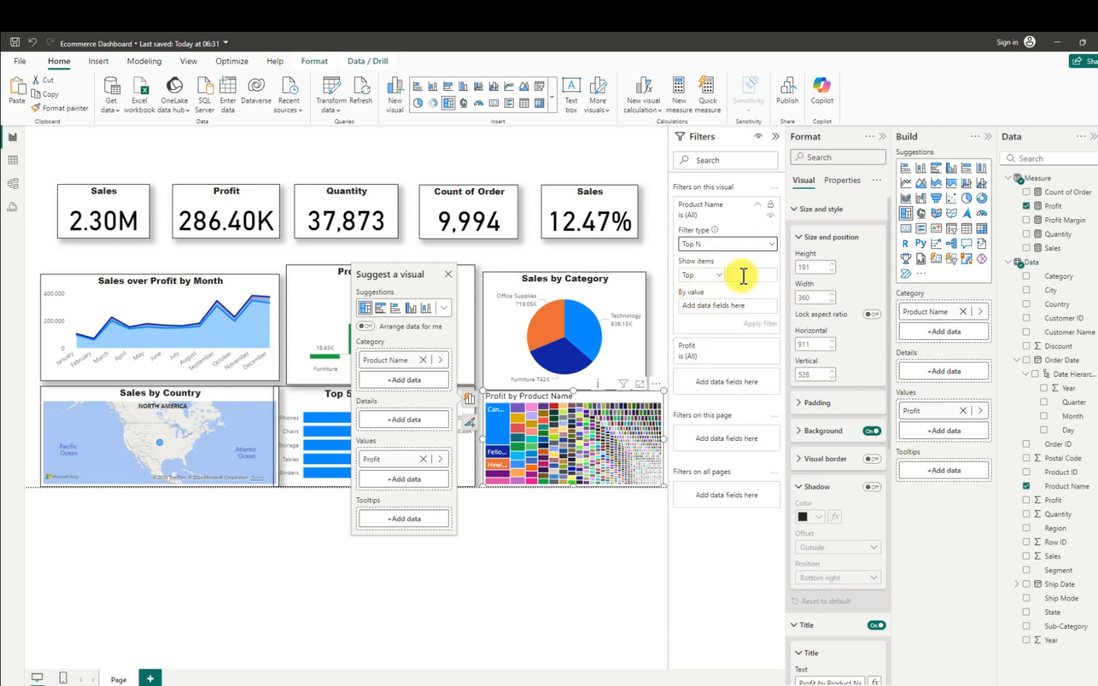
click(745, 275)
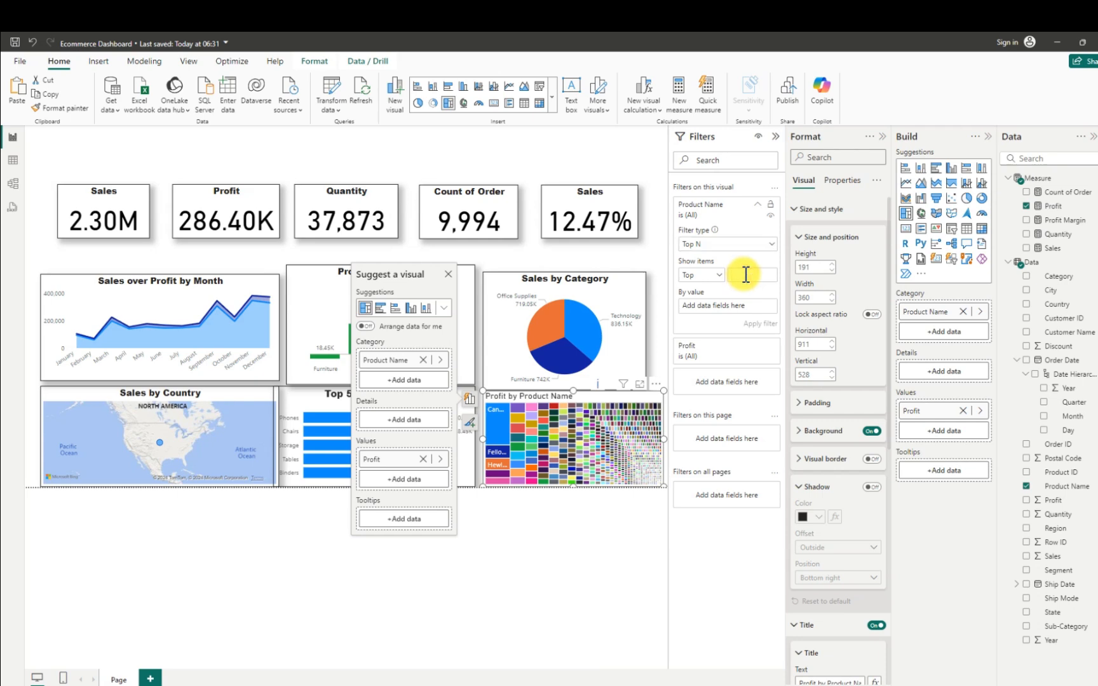
text(5)
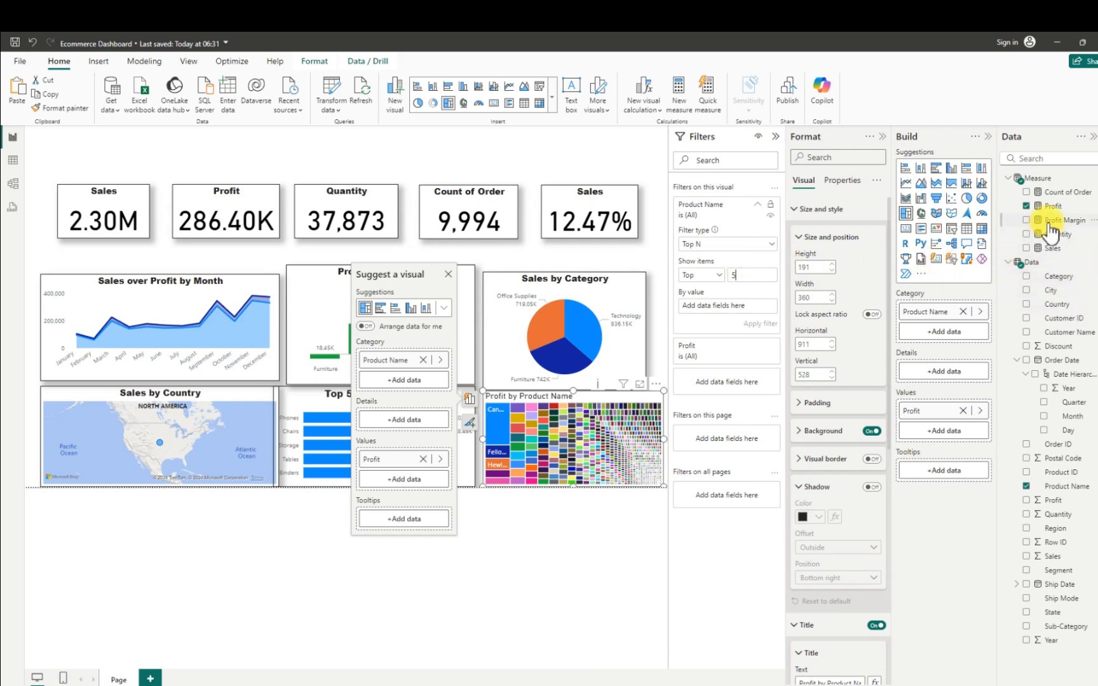
drag(1050, 206, 686, 303)
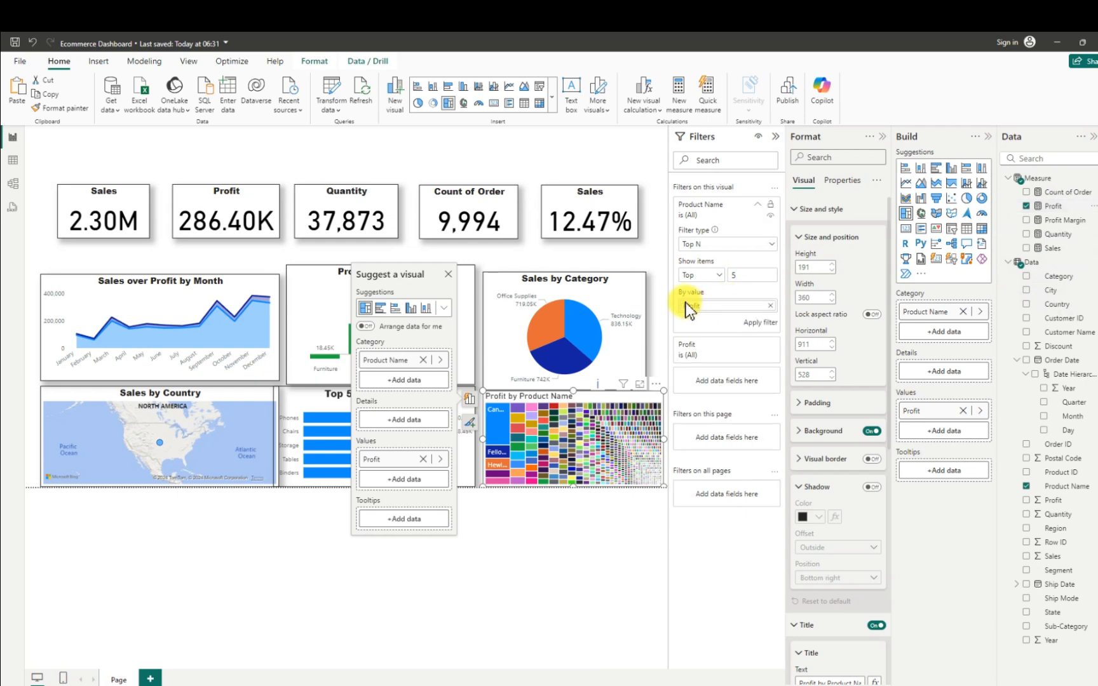
click(760, 322)
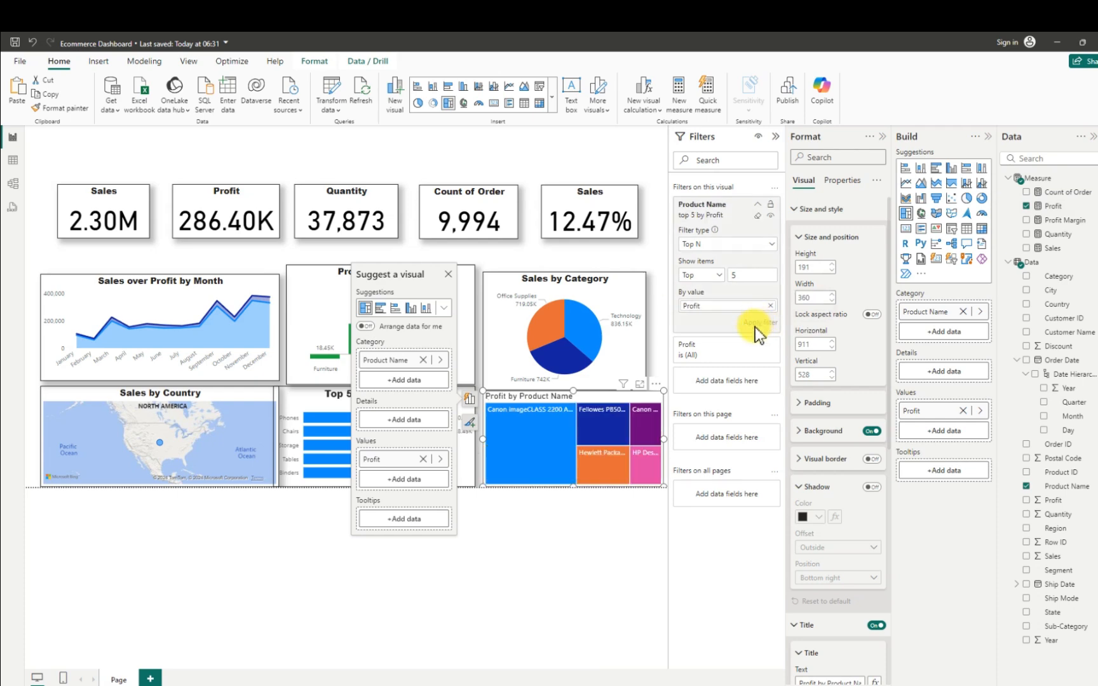
mouse_move(551, 434)
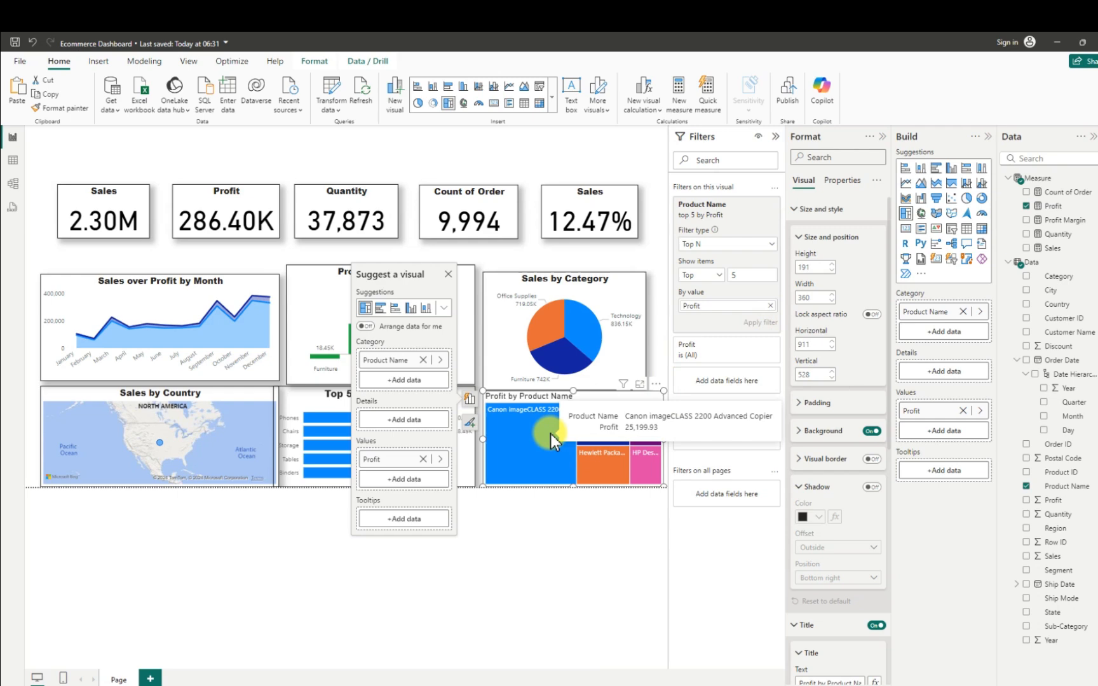
- Turn off the treemap's background and turn on its visual border and a shadow with Custom position
click(871, 431)
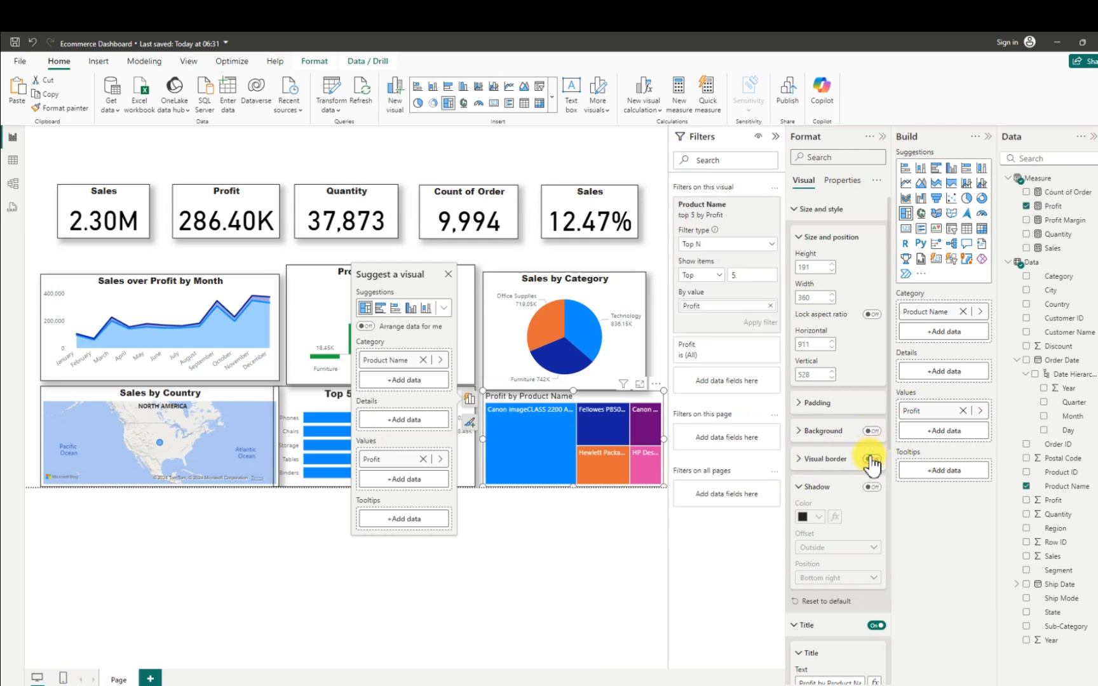
click(870, 459)
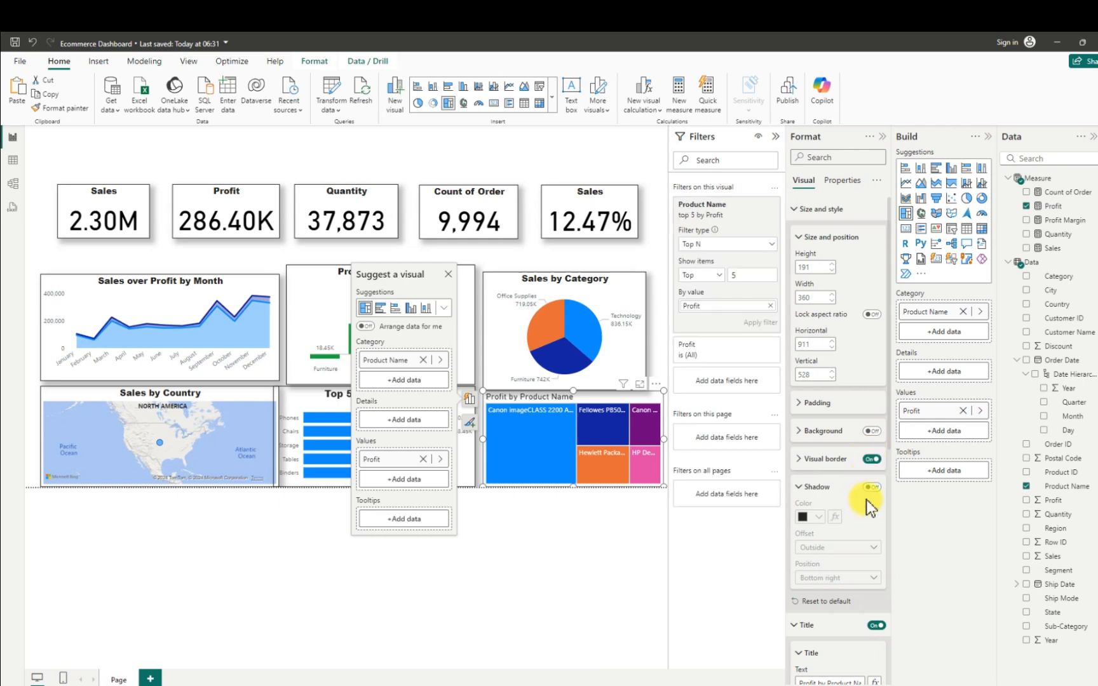
click(879, 487)
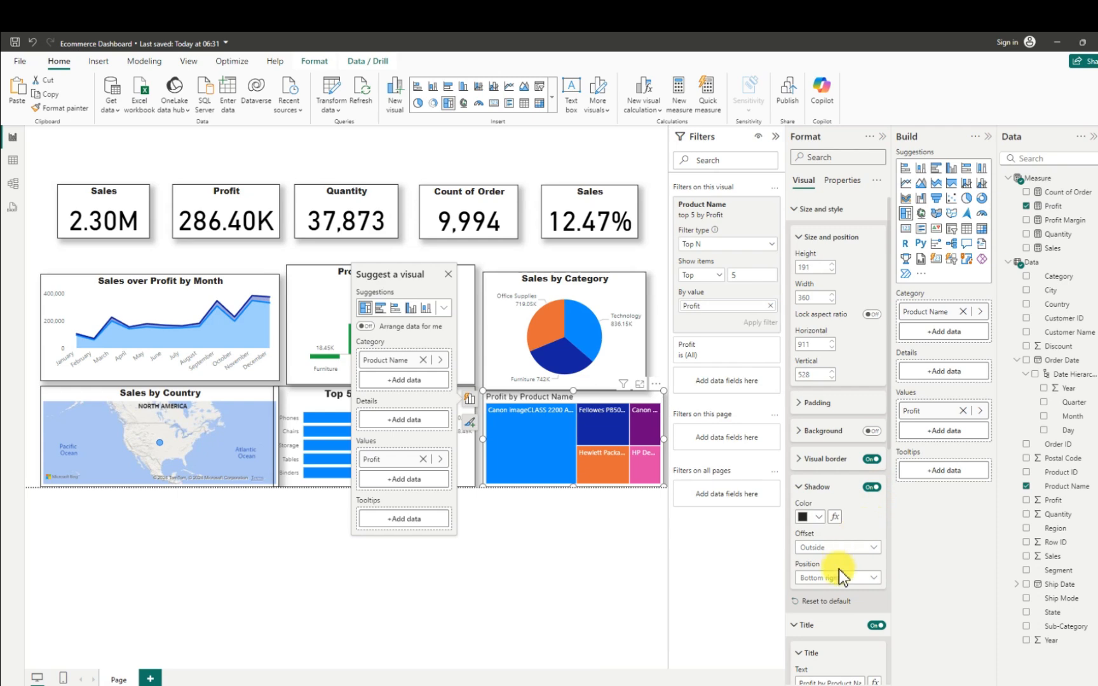
click(847, 582)
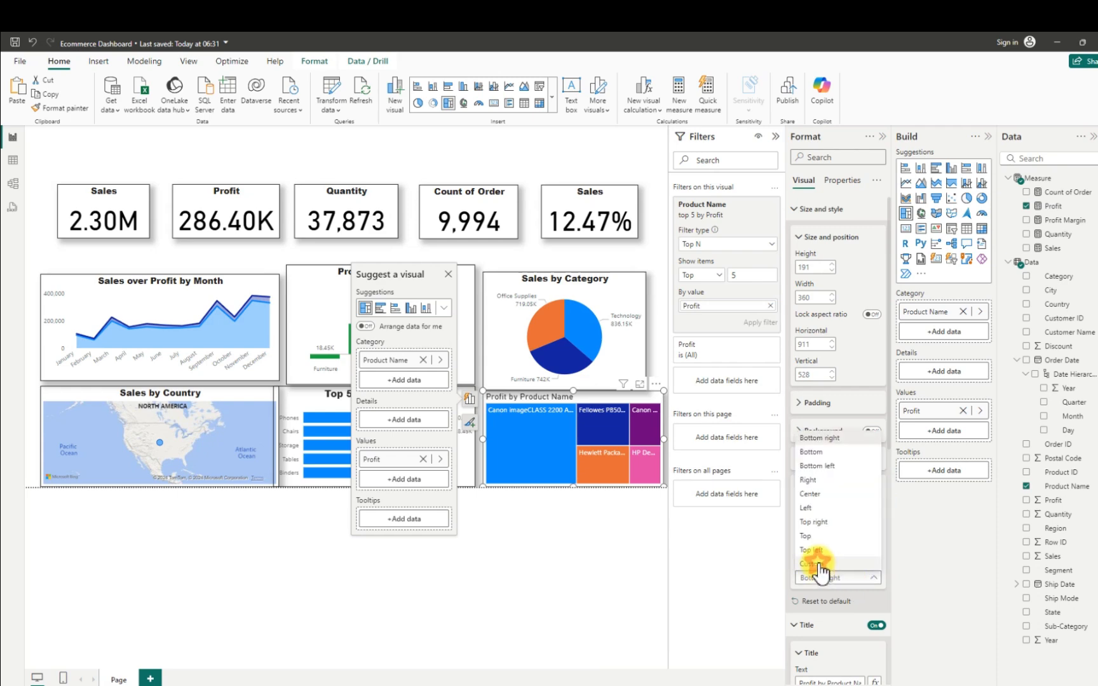
click(817, 563)
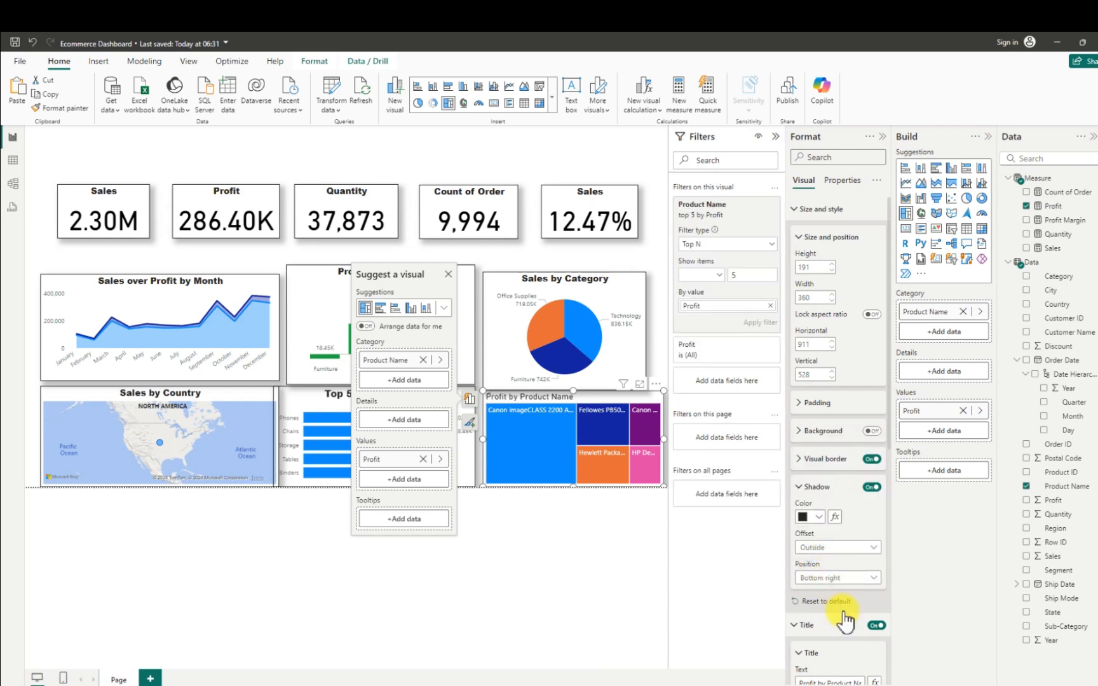
scroll(829, 631, down, 3)
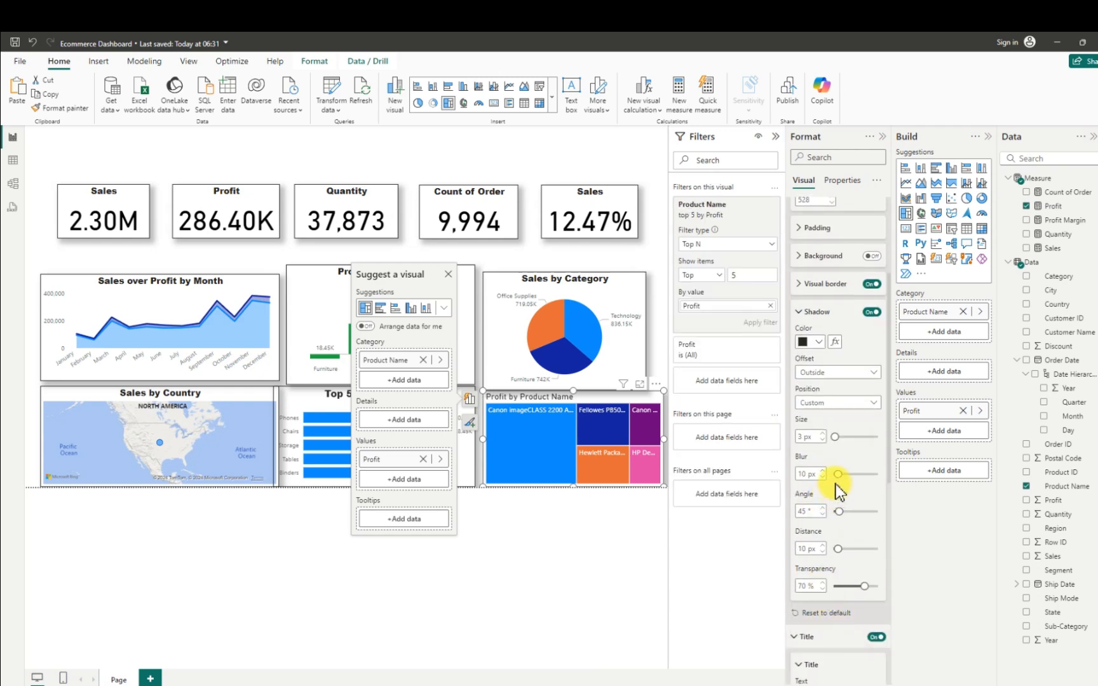
scroll(829, 473, up, 1)
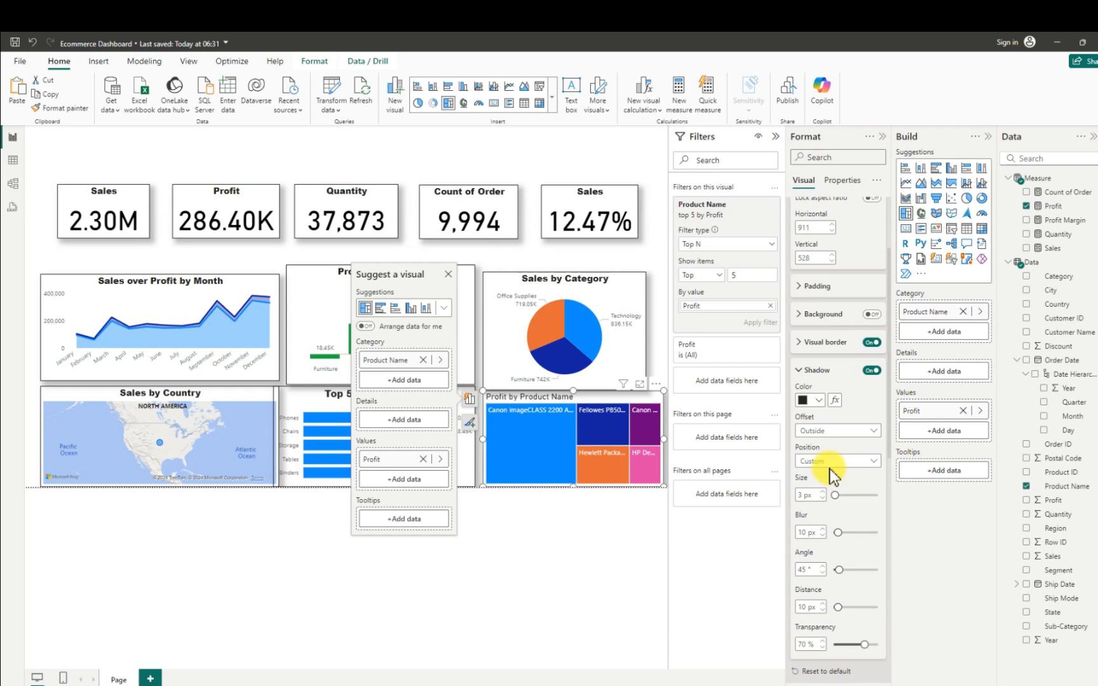
- Change the treemap's title text to "Top 5 Profit by Product Name"
scroll(828, 470, down, 4)
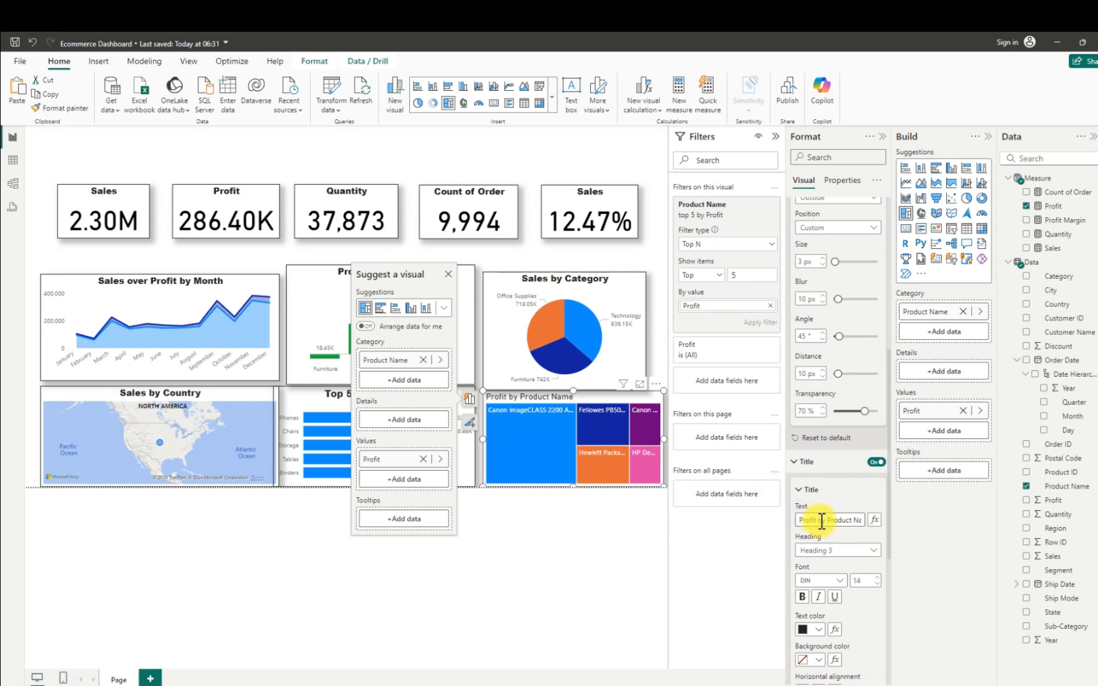
click(800, 522)
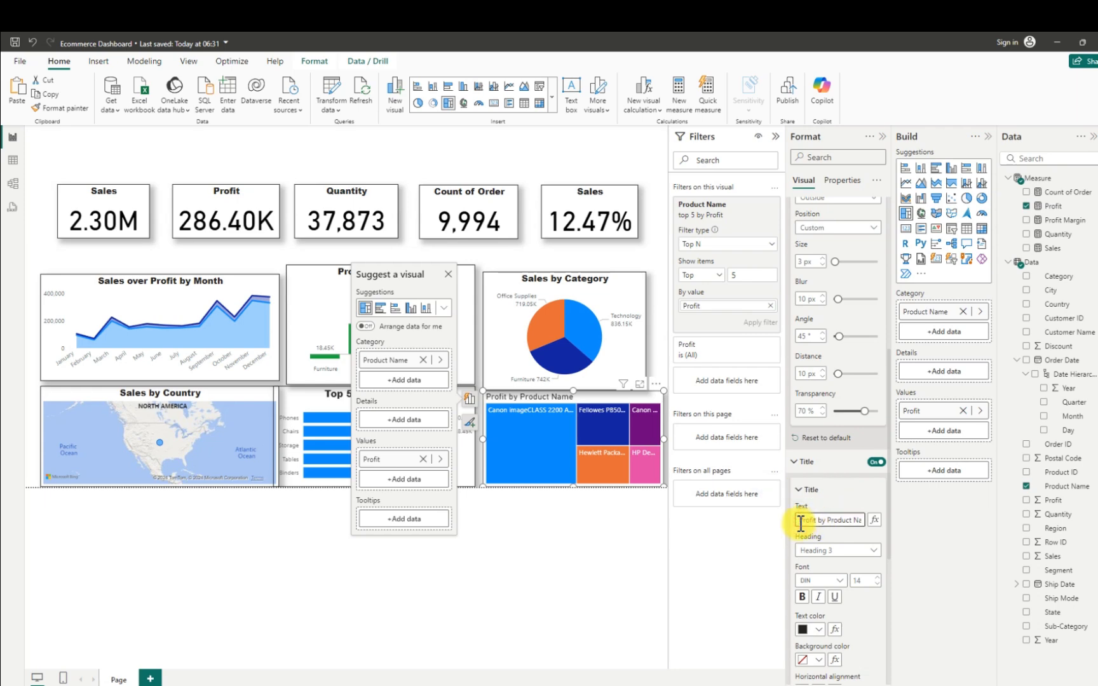
text(Top)
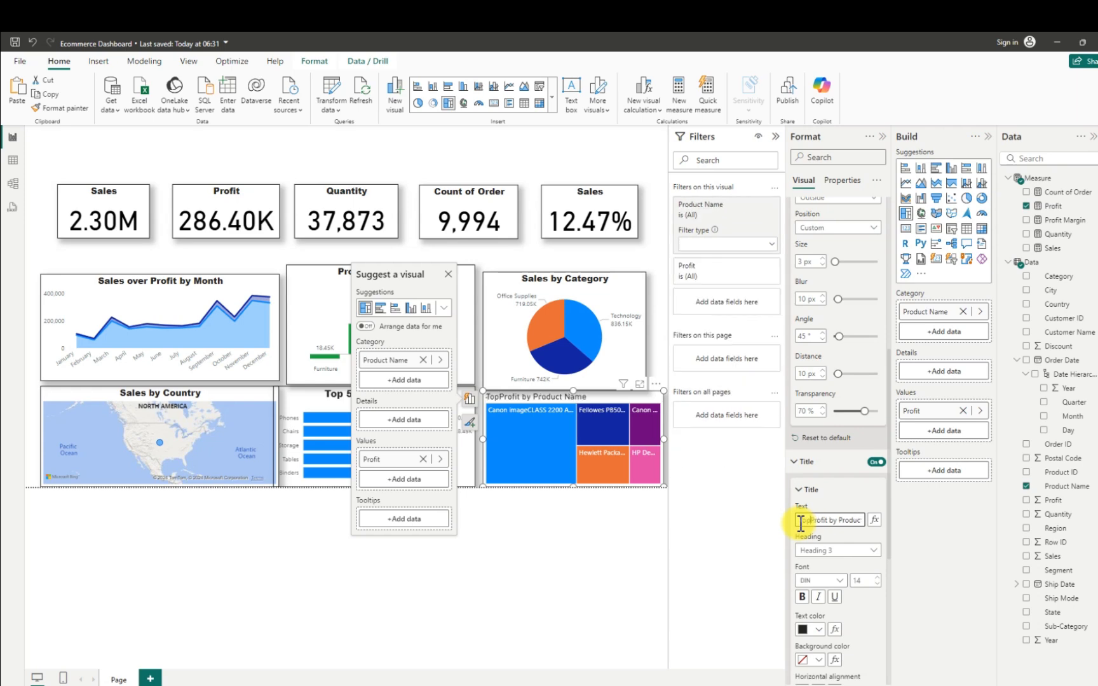
text( 5)
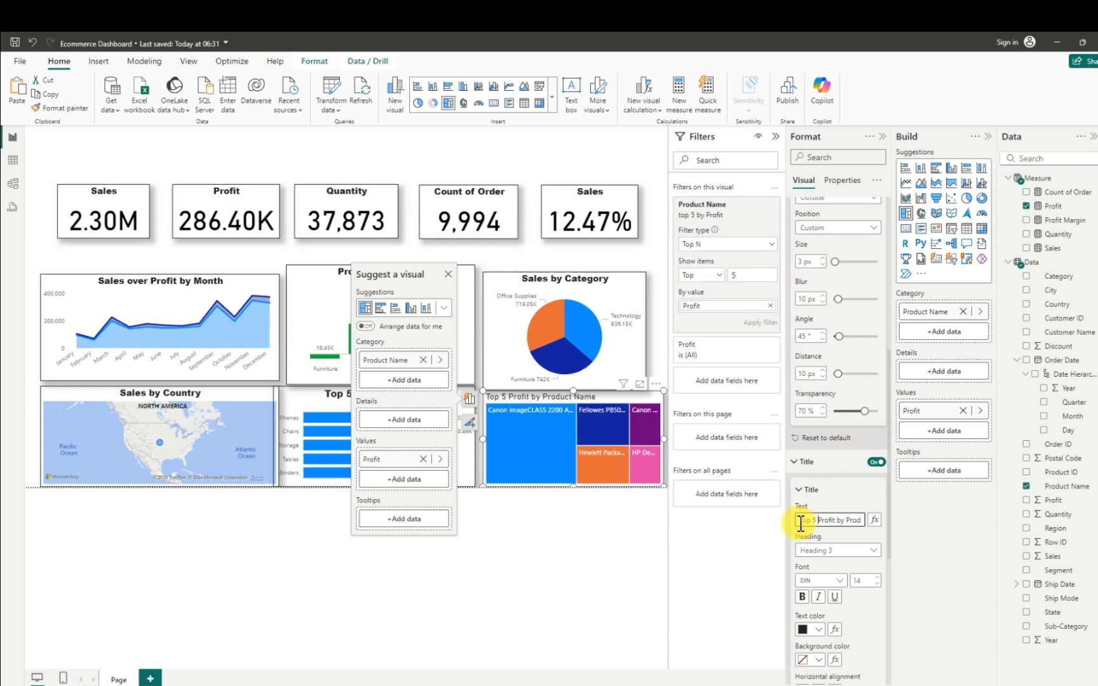
- Center the treemap's title and set its font to Arial Black at size 13
scroll(870, 632, down, 2)
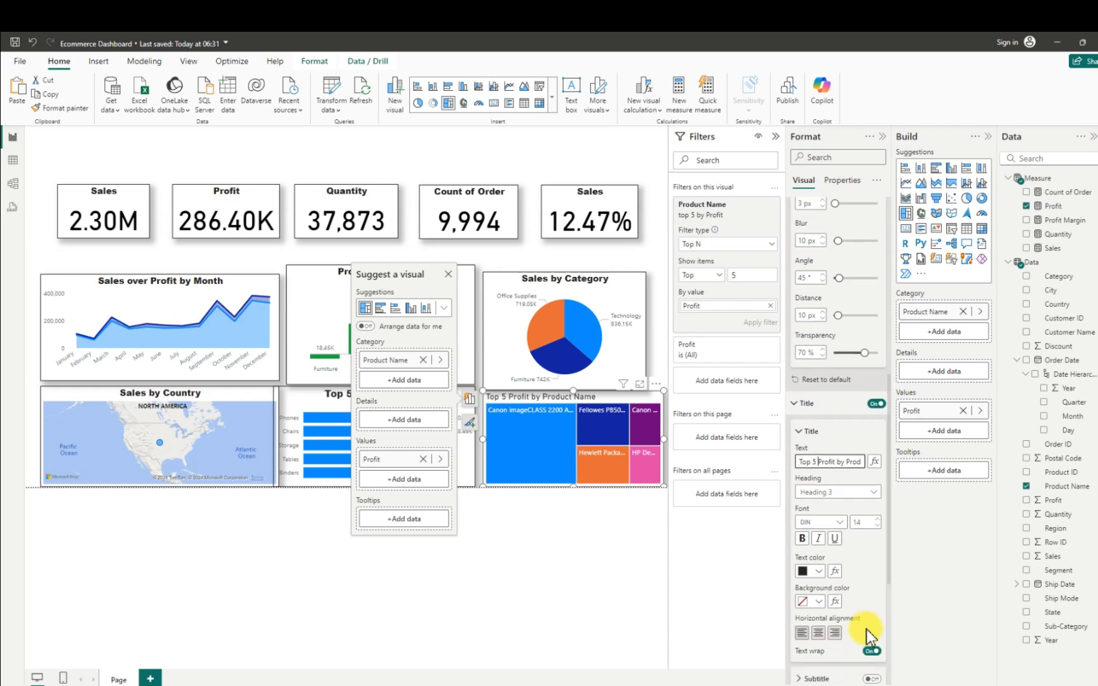
click(818, 633)
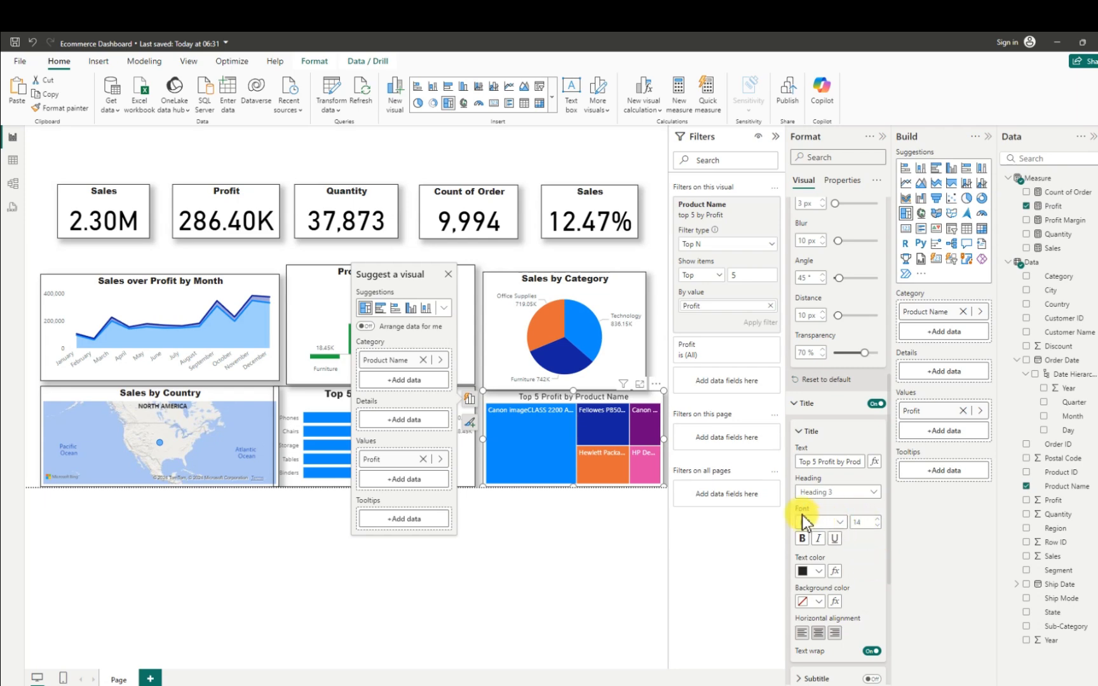
click(841, 522)
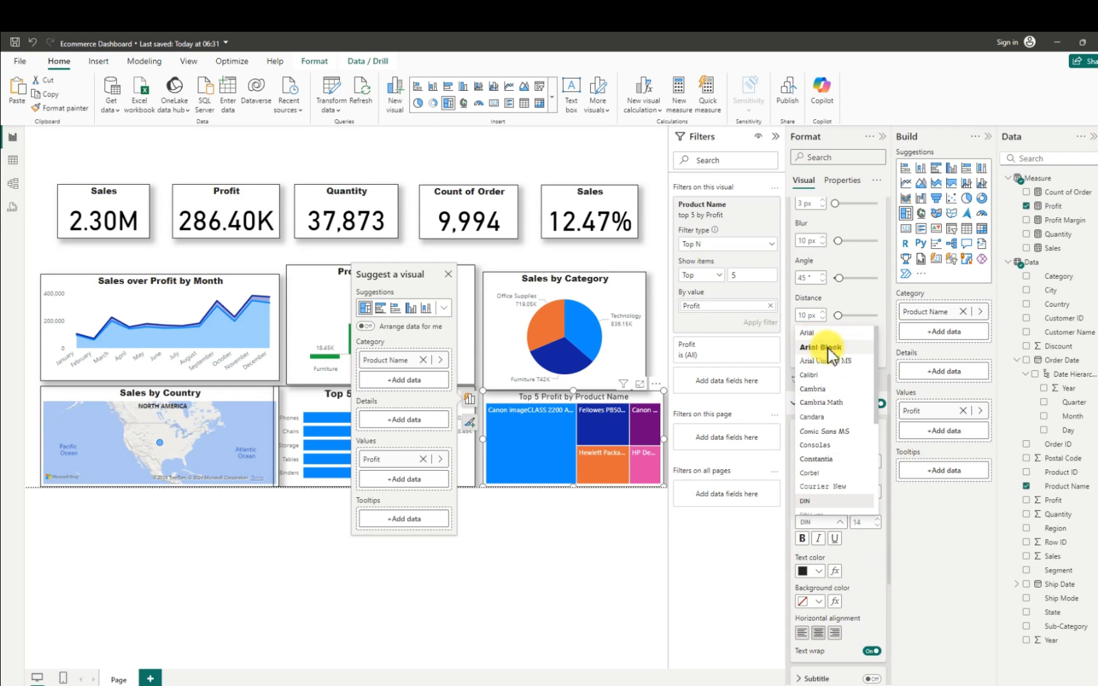
click(827, 348)
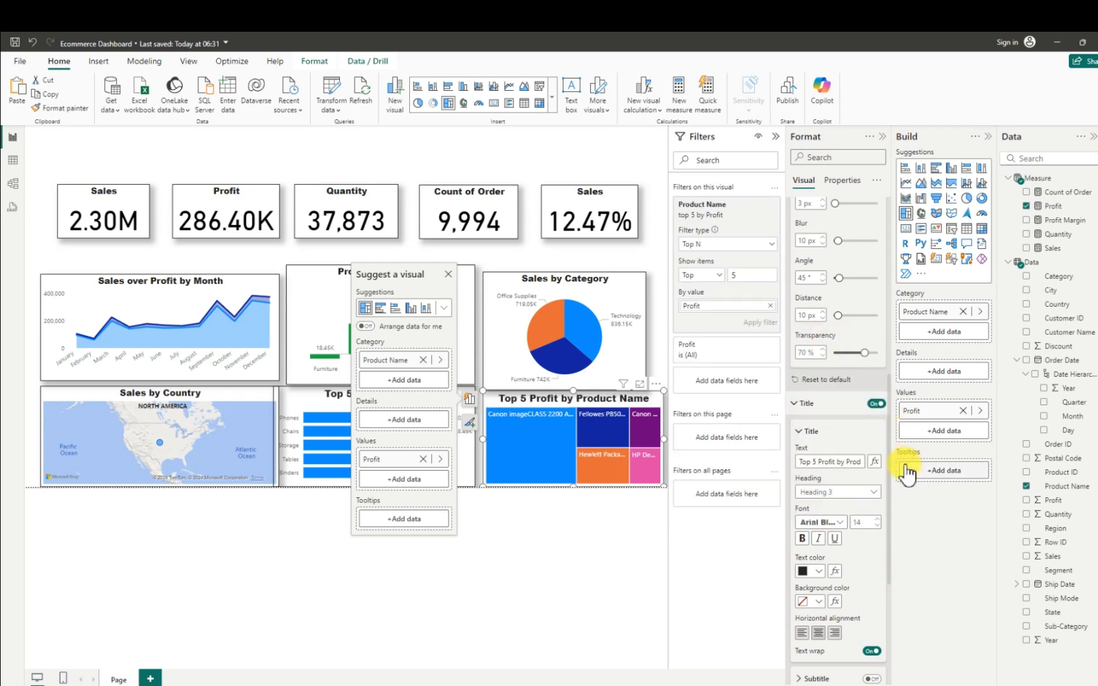
click(877, 526)
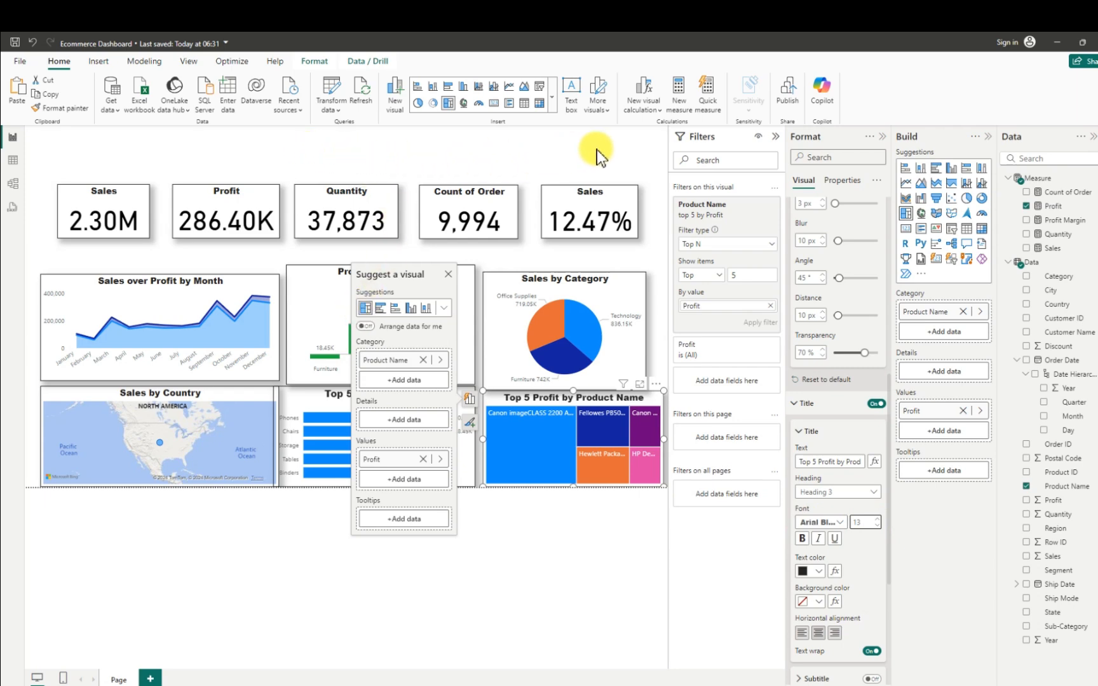
- Insert a slicer about 194 wide and 88 high above the KPI cards and assign it the Order Date Quarter field
click(775, 136)
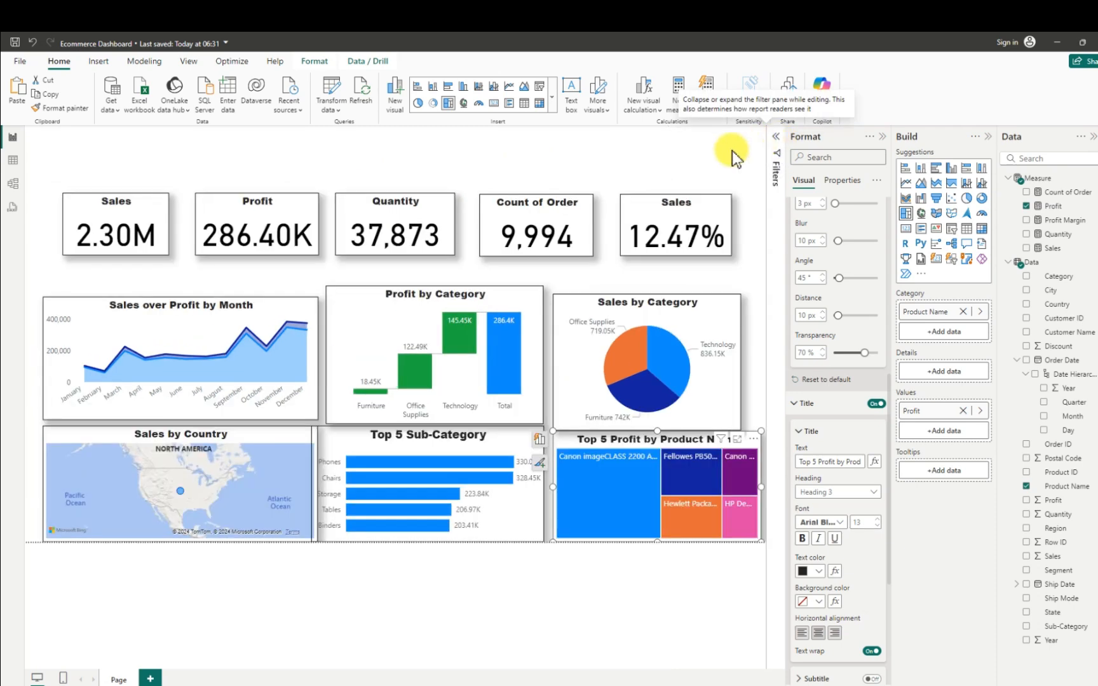
click(615, 163)
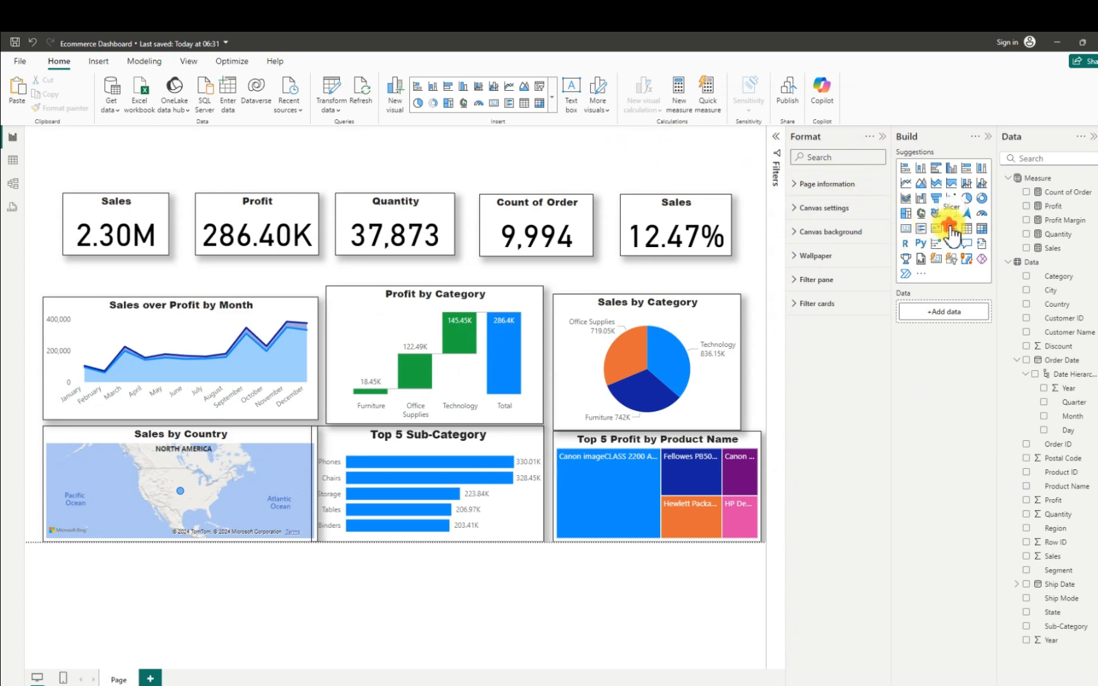
click(949, 227)
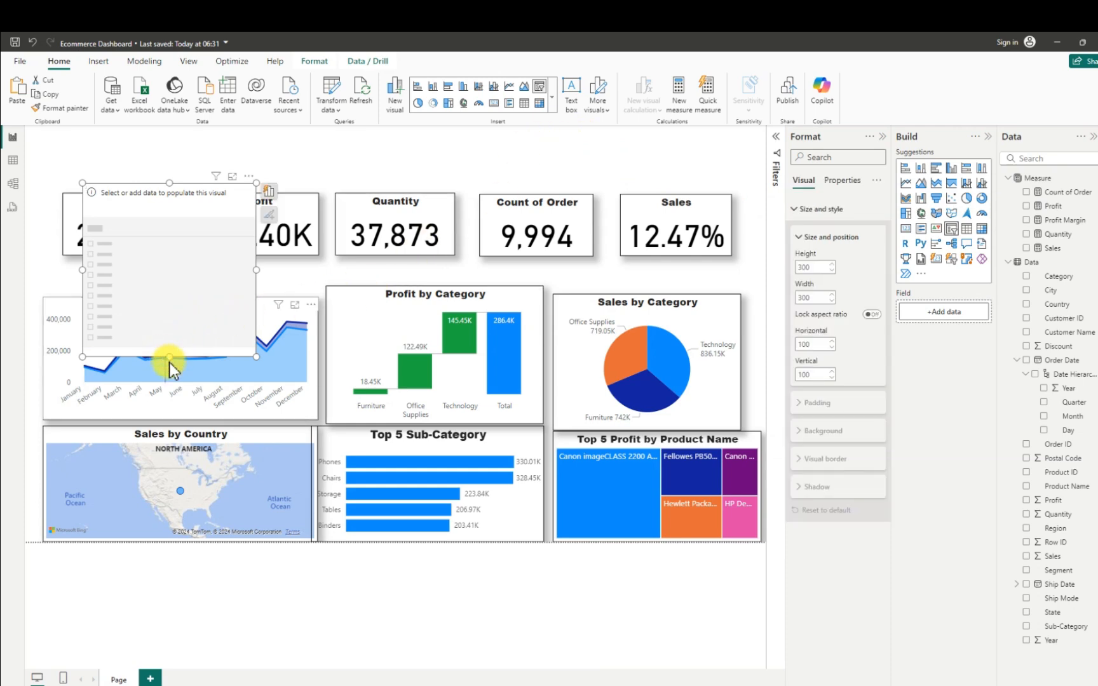
drag(164, 357, 502, 181)
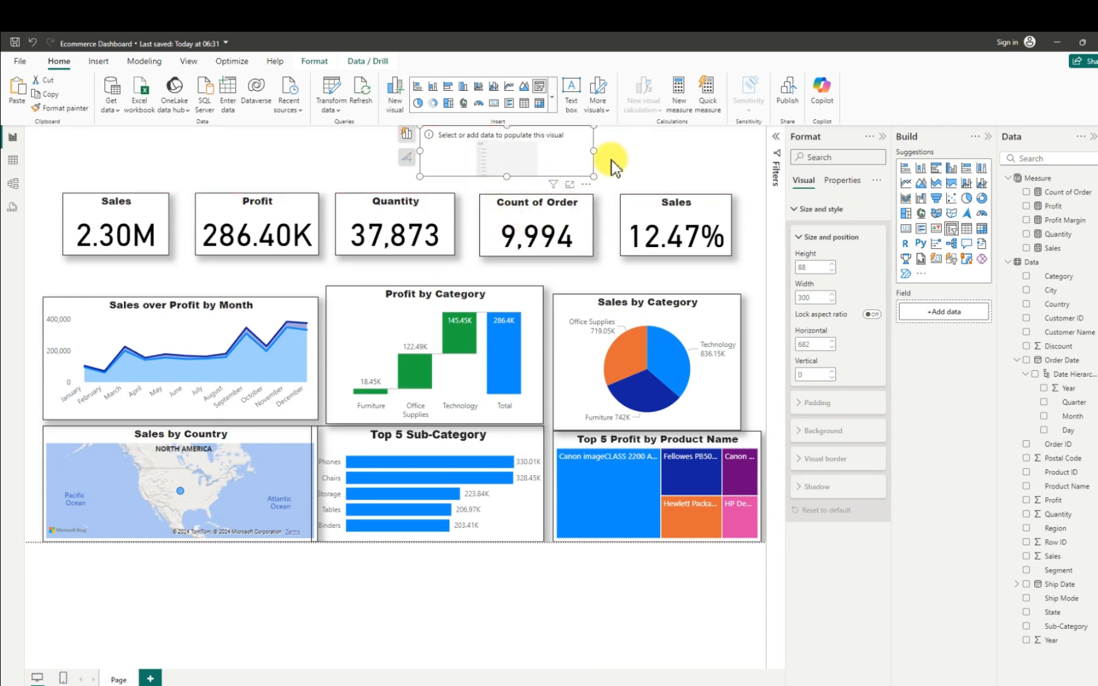
drag(593, 152, 534, 157)
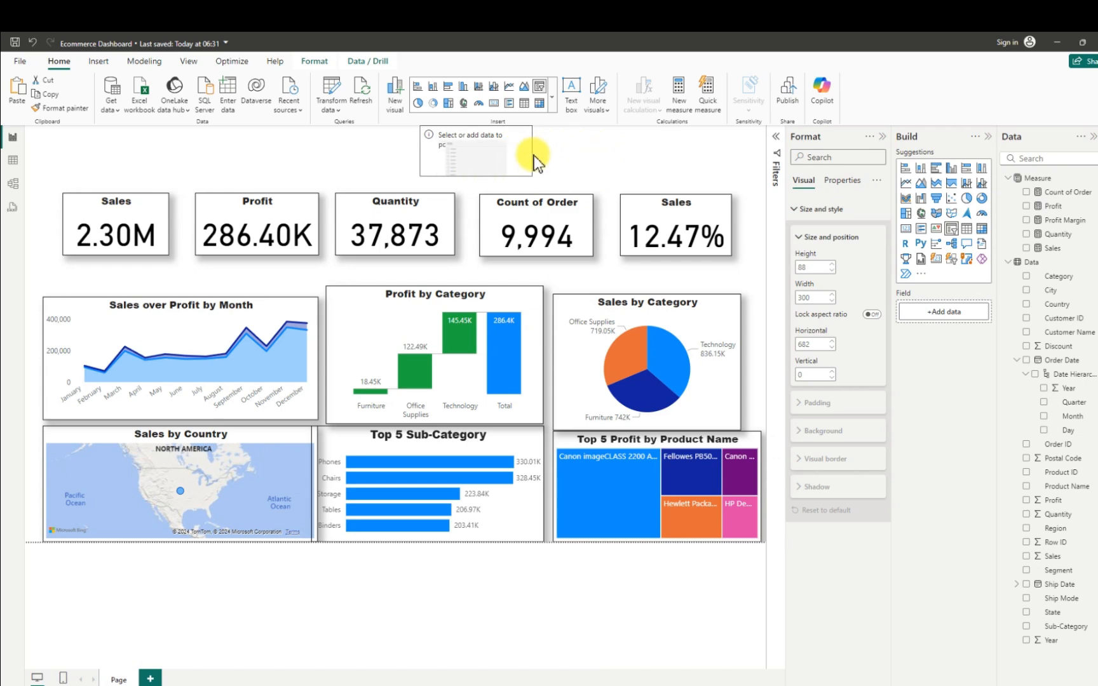
drag(458, 157, 440, 149)
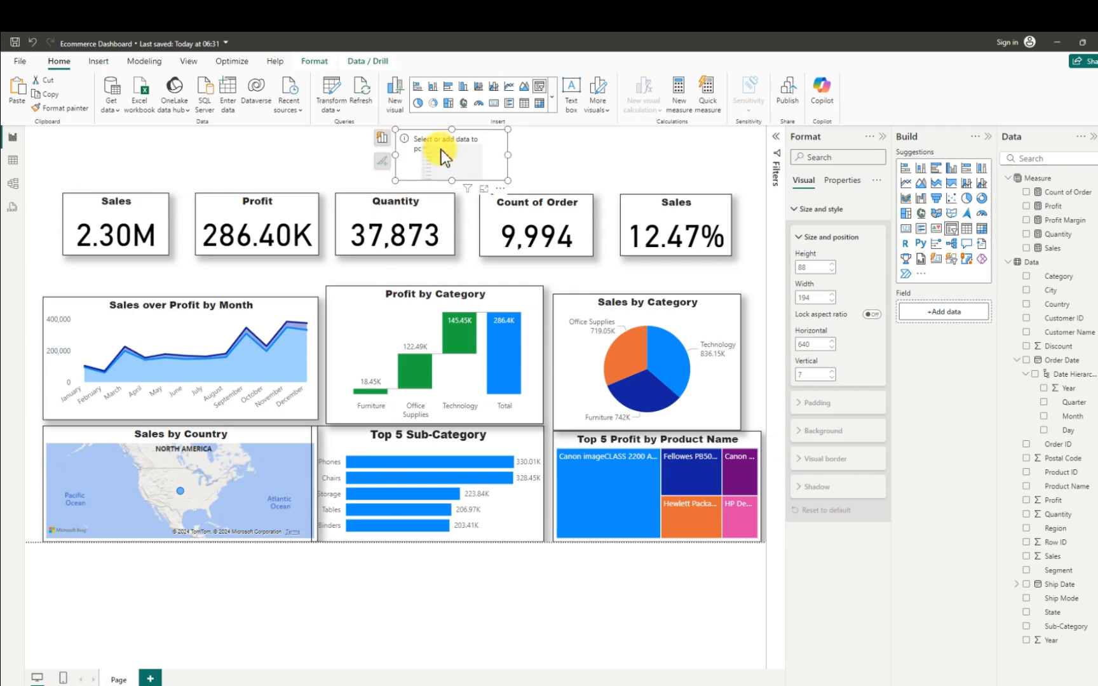
click(1044, 406)
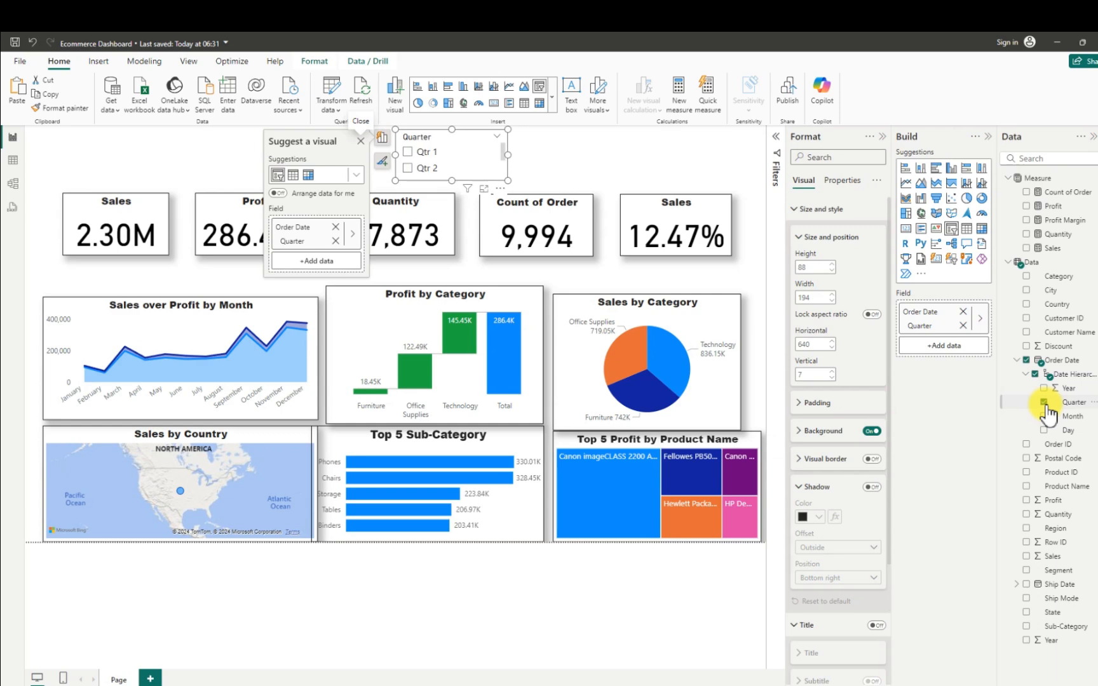
- Turn off the Quarter slicer's background and turn on its visual border and a shadow with Custom position
click(872, 429)
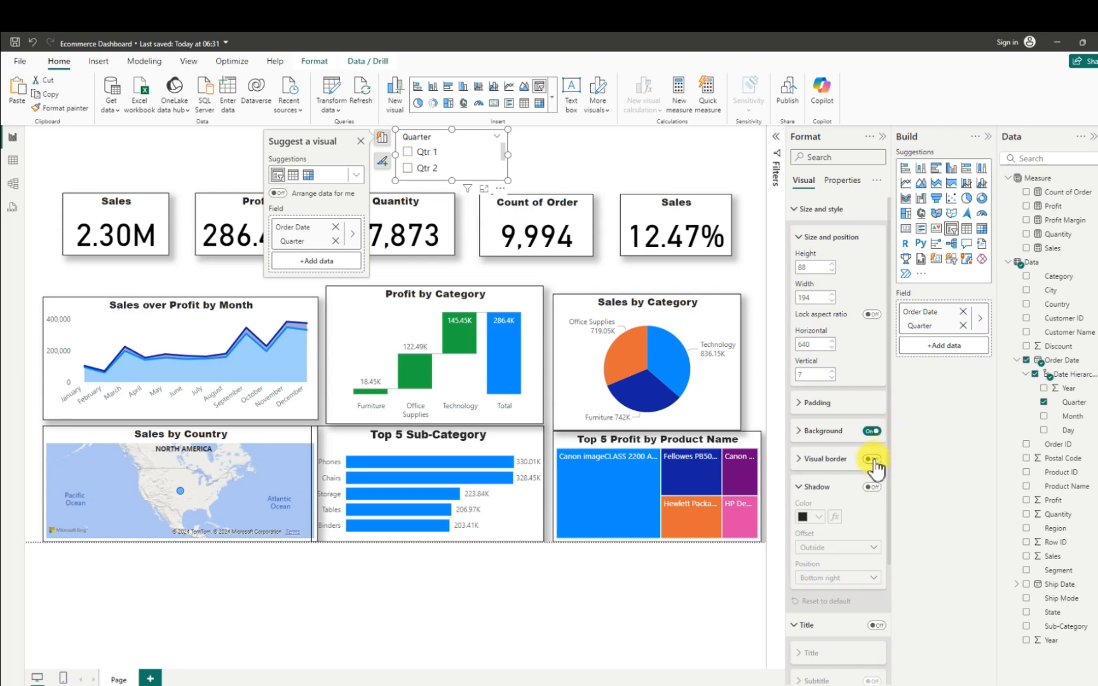
click(872, 432)
click(871, 460)
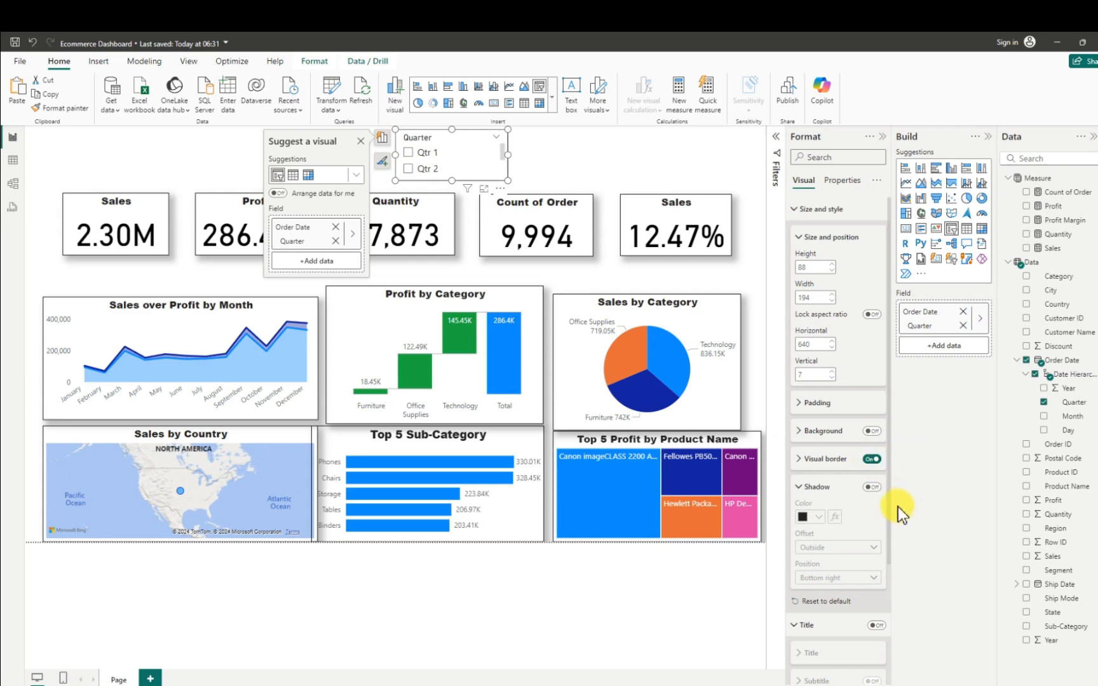
click(872, 488)
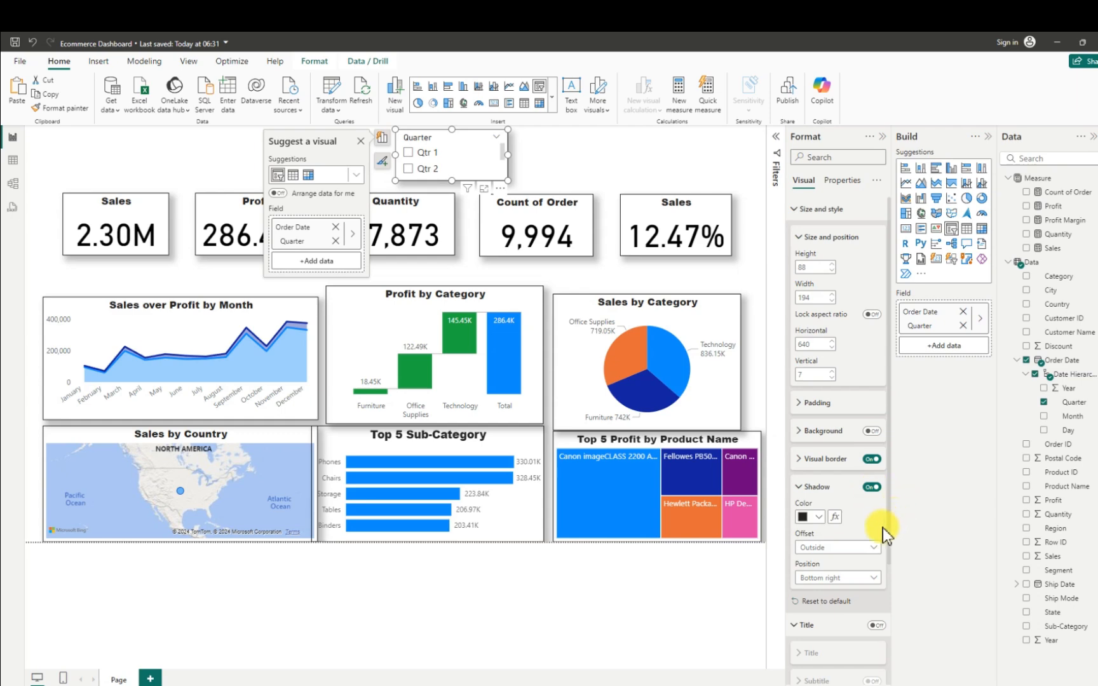
click(851, 578)
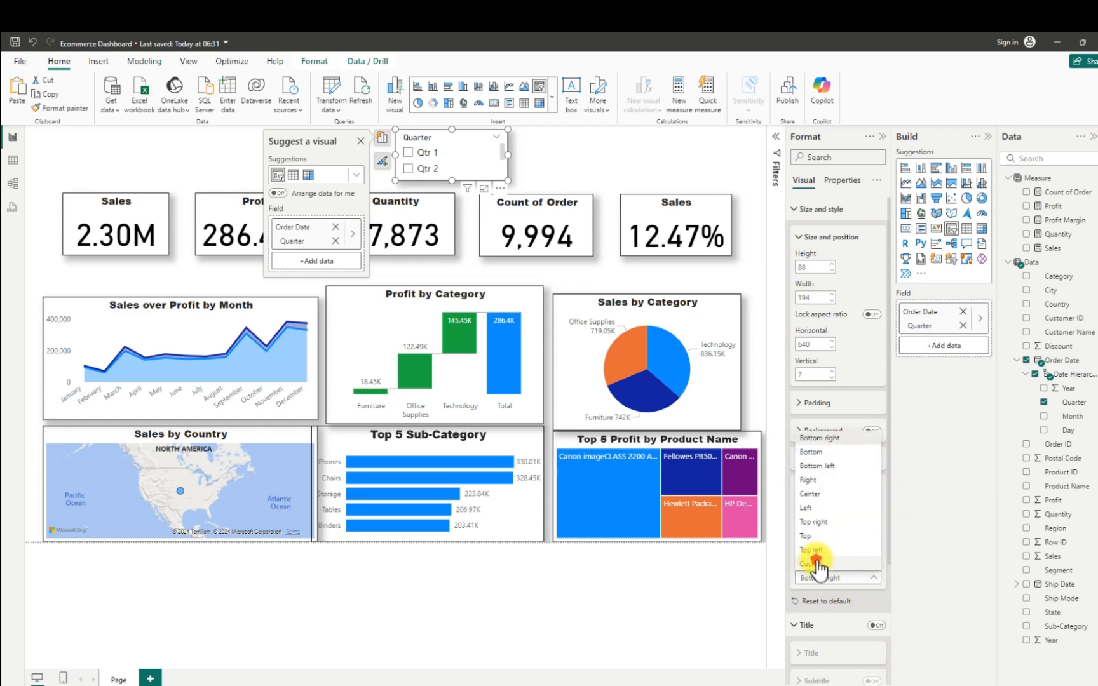
click(841, 577)
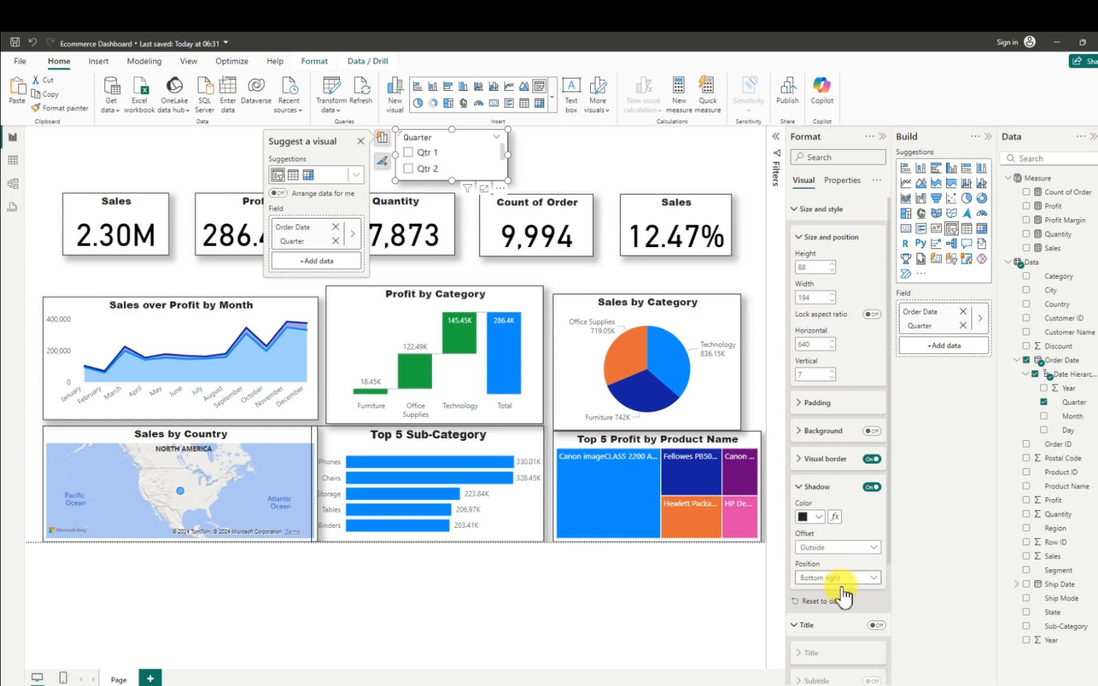
- Set the Quarter slicer's style to Dropdown and reduce its width by about a quarter
scroll(841, 585, down, 3)
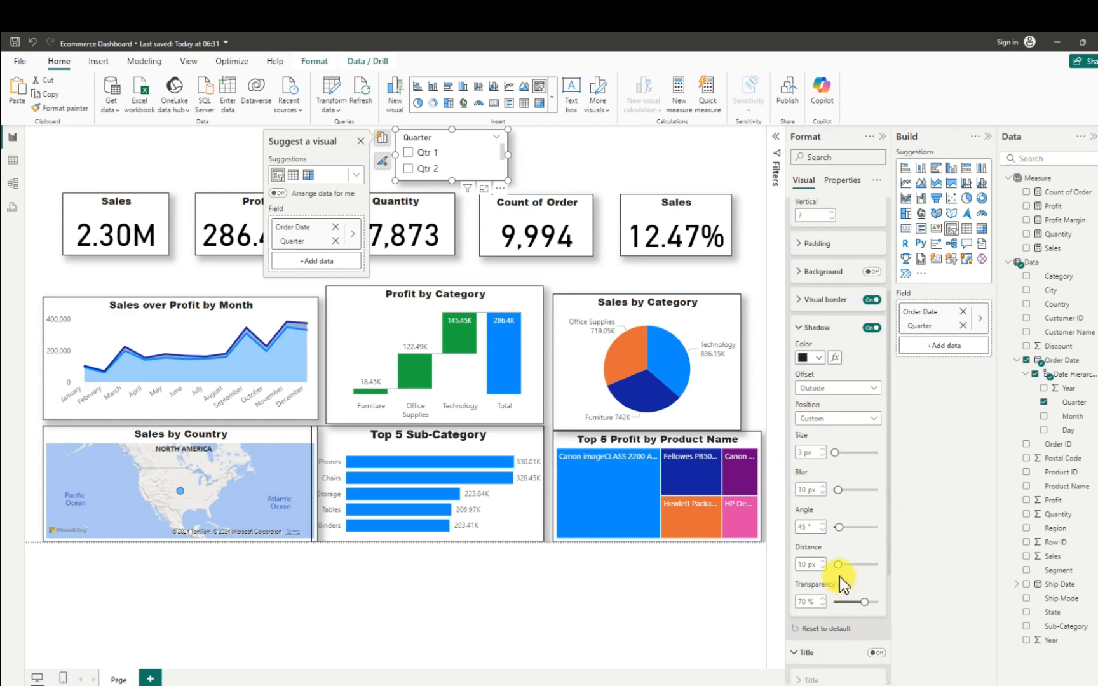
scroll(839, 580, down, 3)
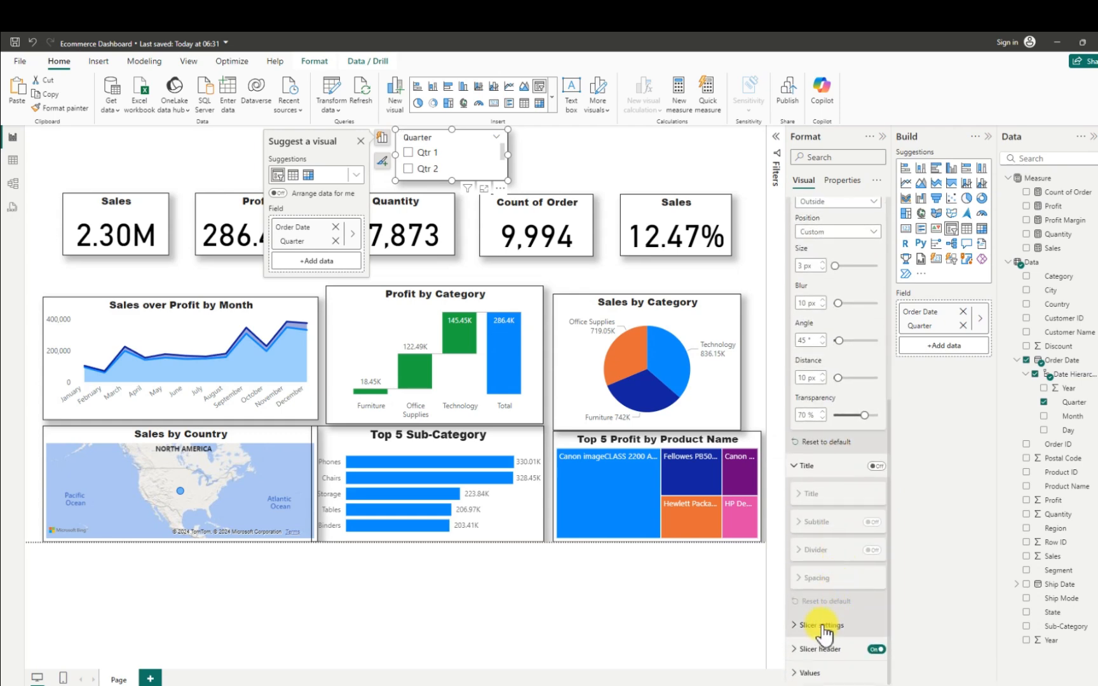
click(799, 624)
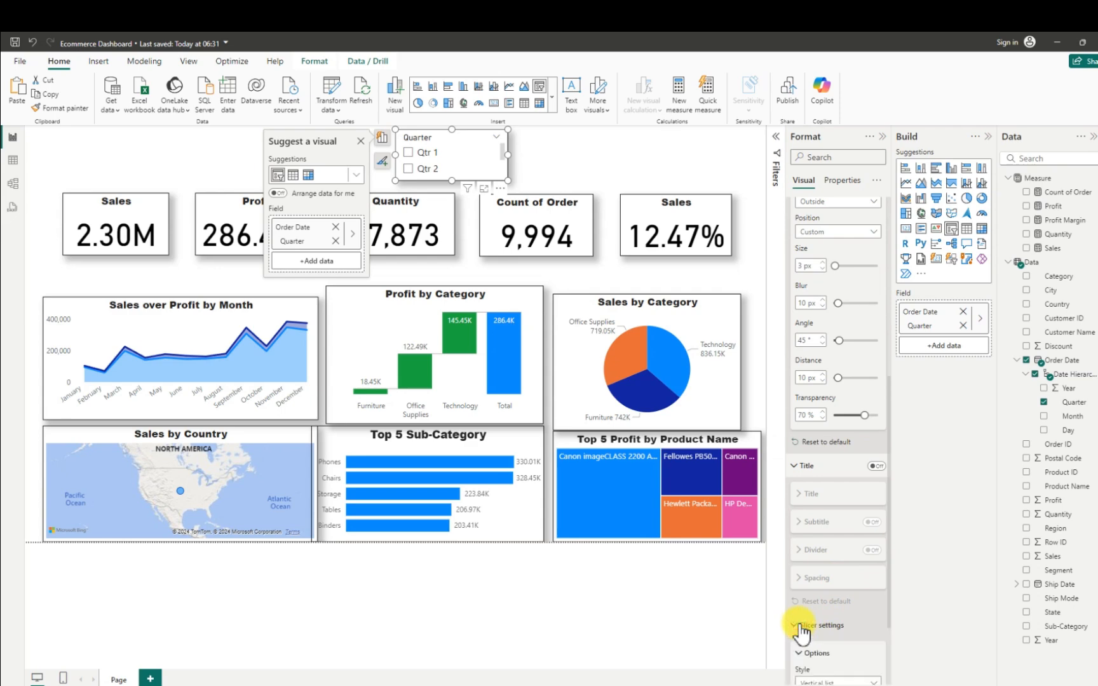
scroll(823, 625, down, 2)
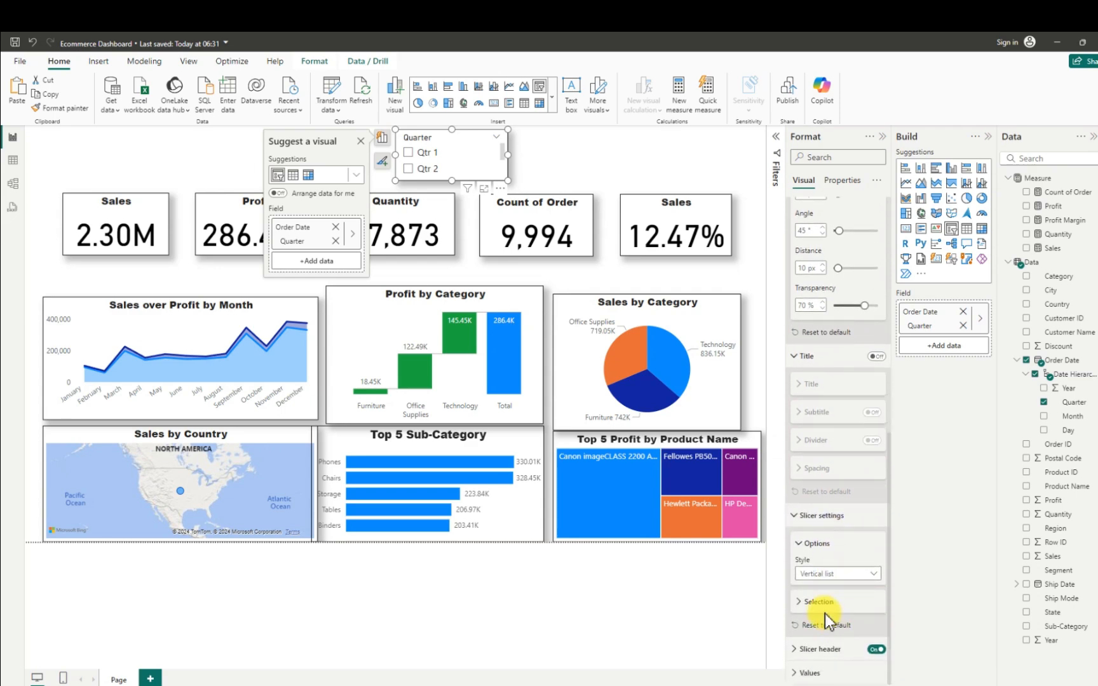
click(873, 574)
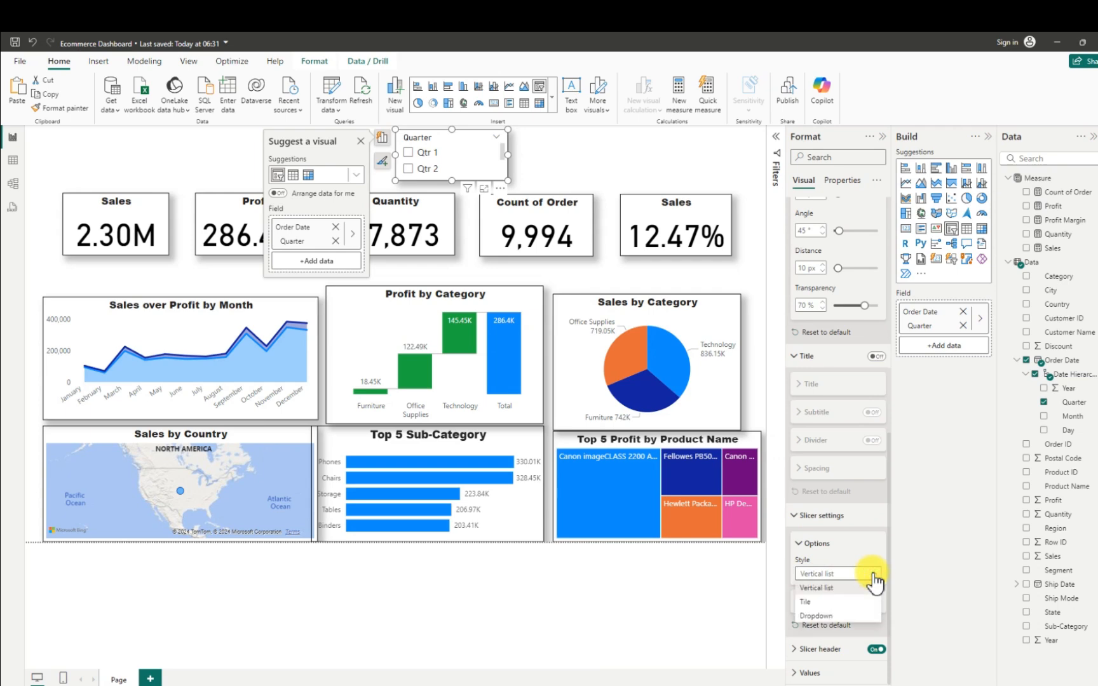
click(821, 615)
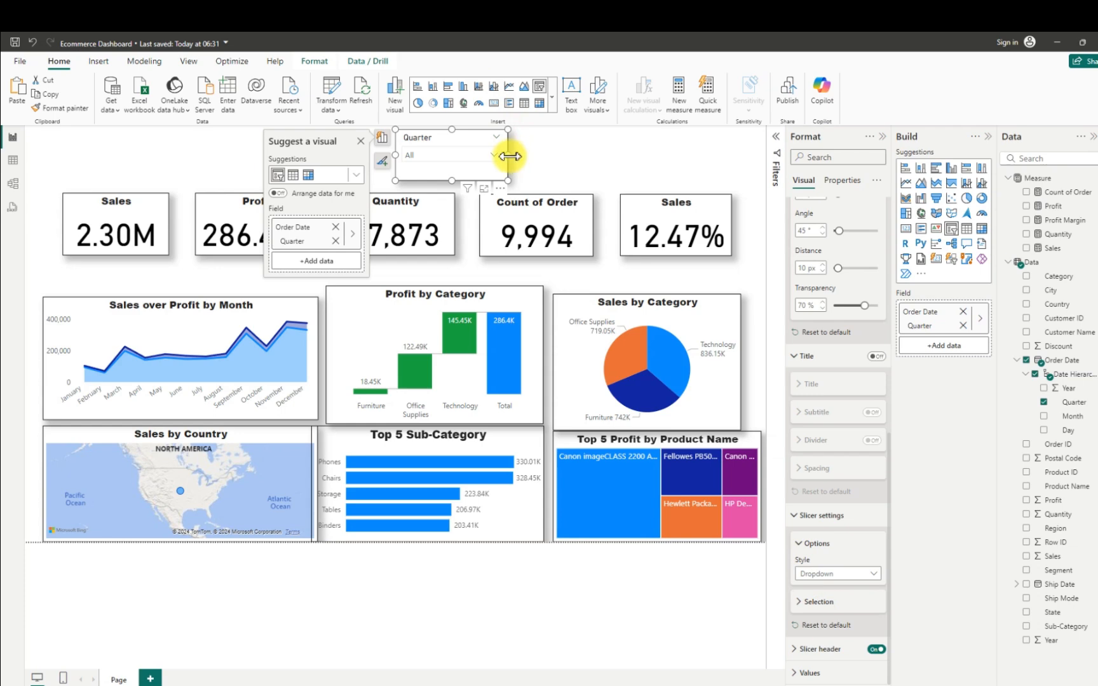
drag(507, 154, 506, 151)
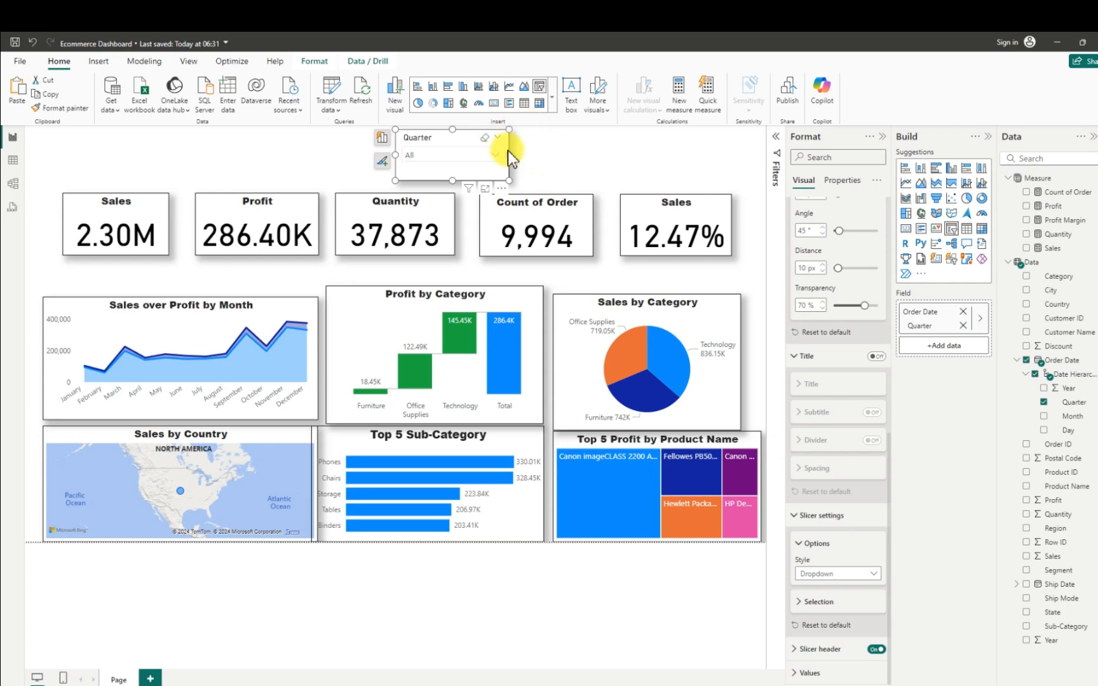
drag(508, 155, 480, 157)
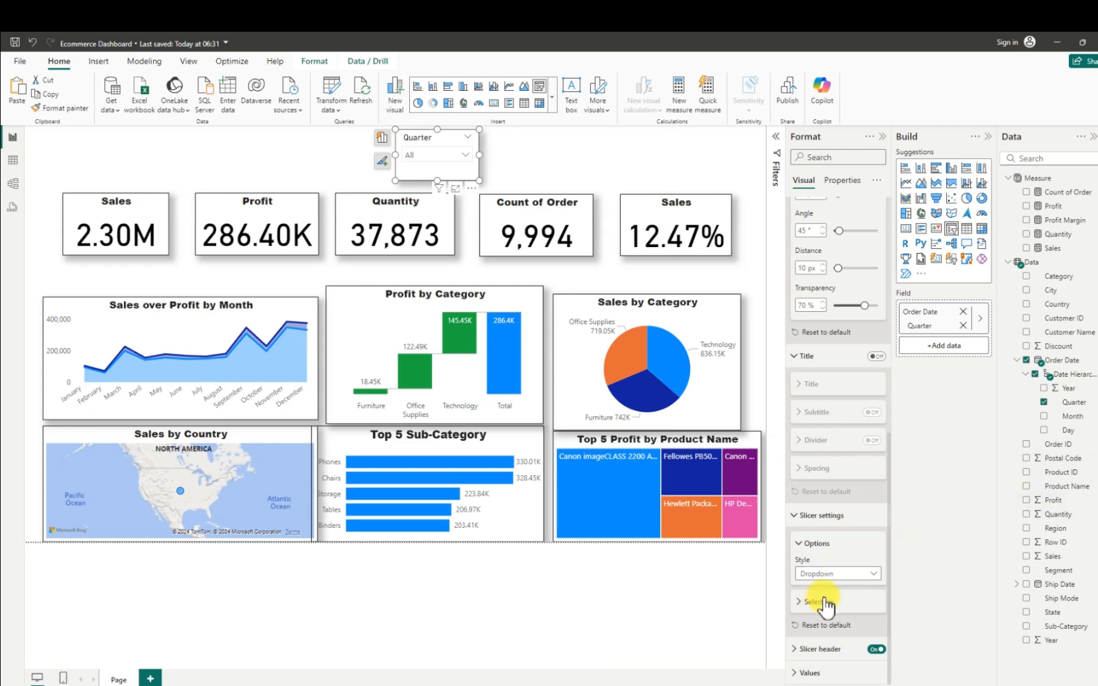
- Open the font choices for the Quarter slicer's header text
click(795, 649)
scroll(812, 654, down, 1)
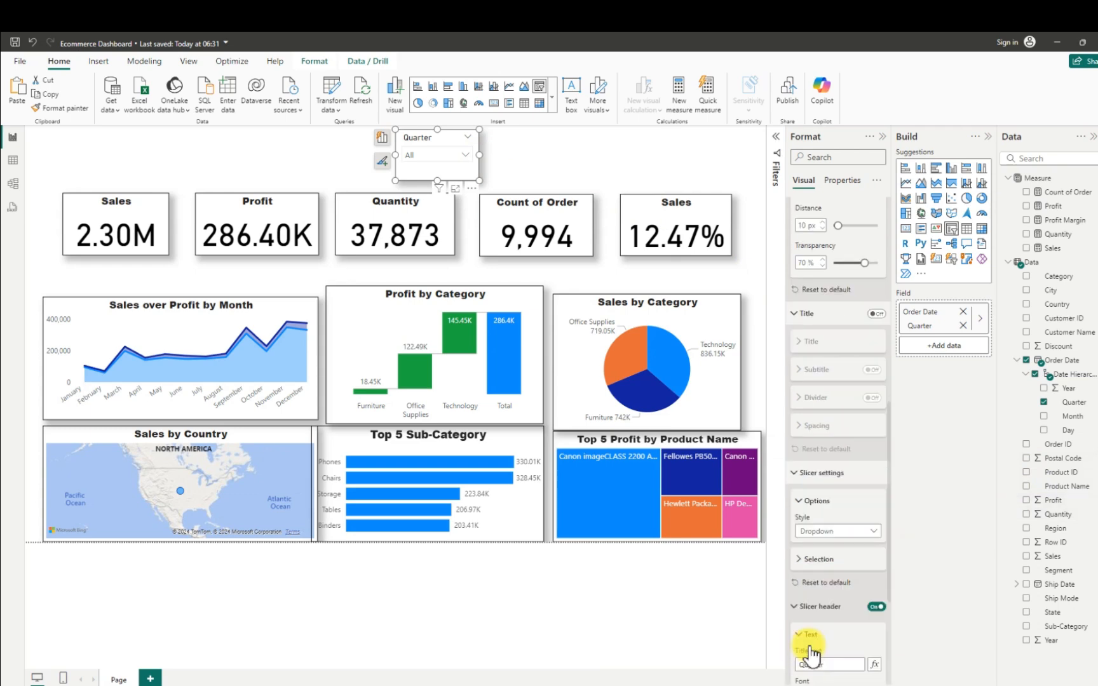
scroll(812, 651, down, 4)
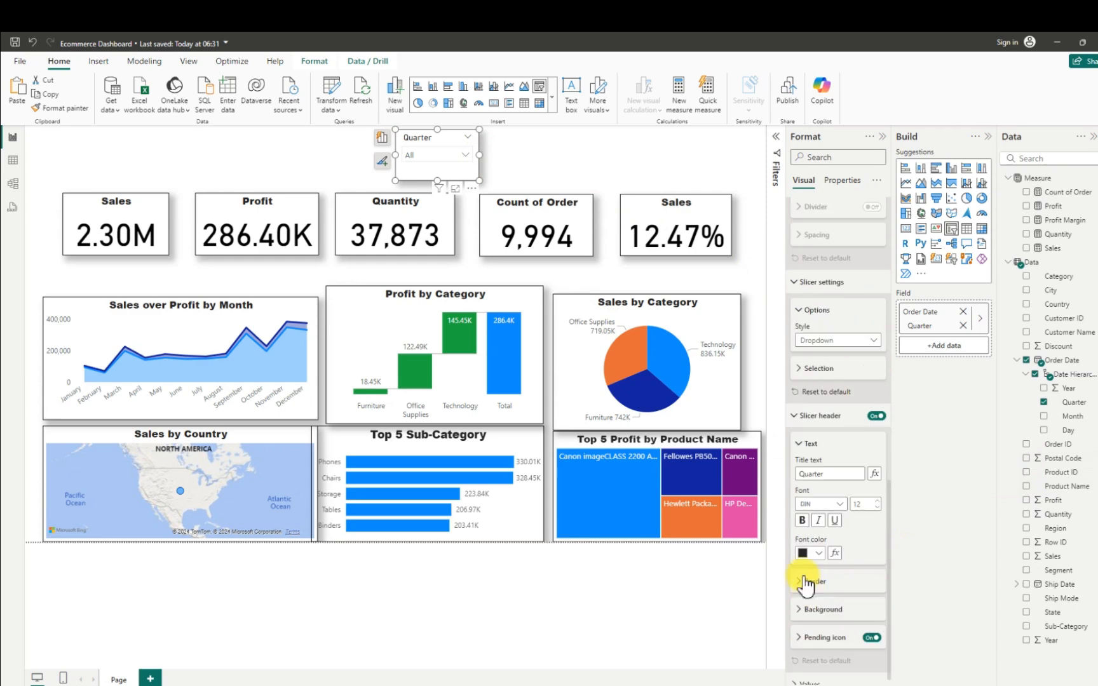
click(840, 505)
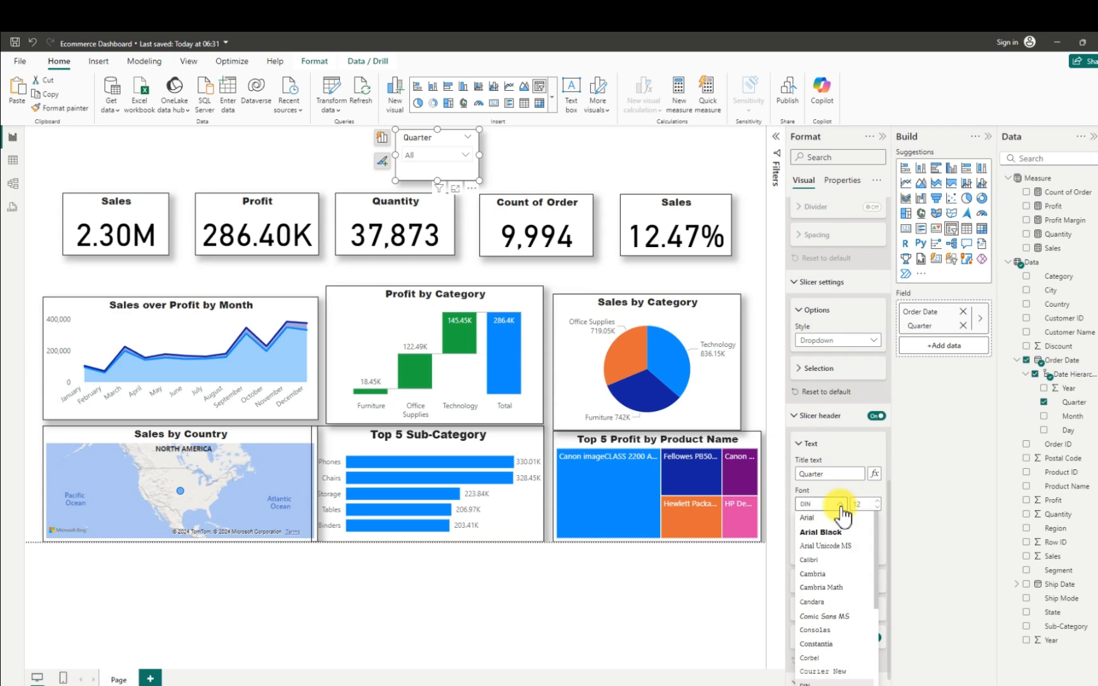
- Set the Quarter slicer's header font to Arial Black at size 13 and widen the slicer to 167
click(820, 532)
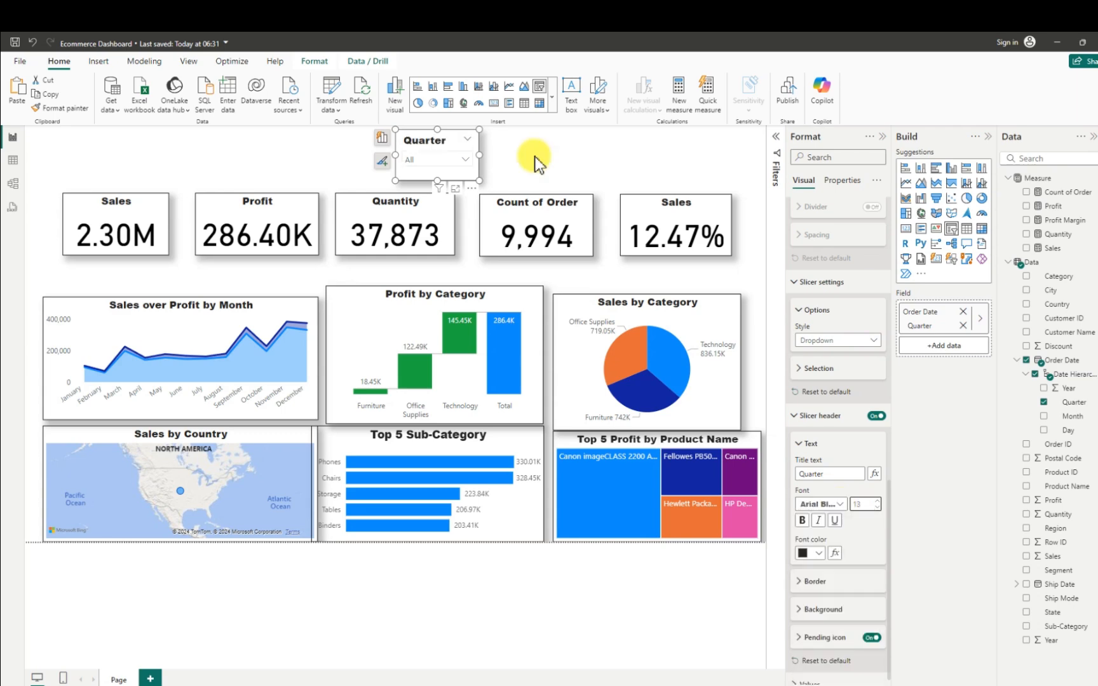
click(508, 160)
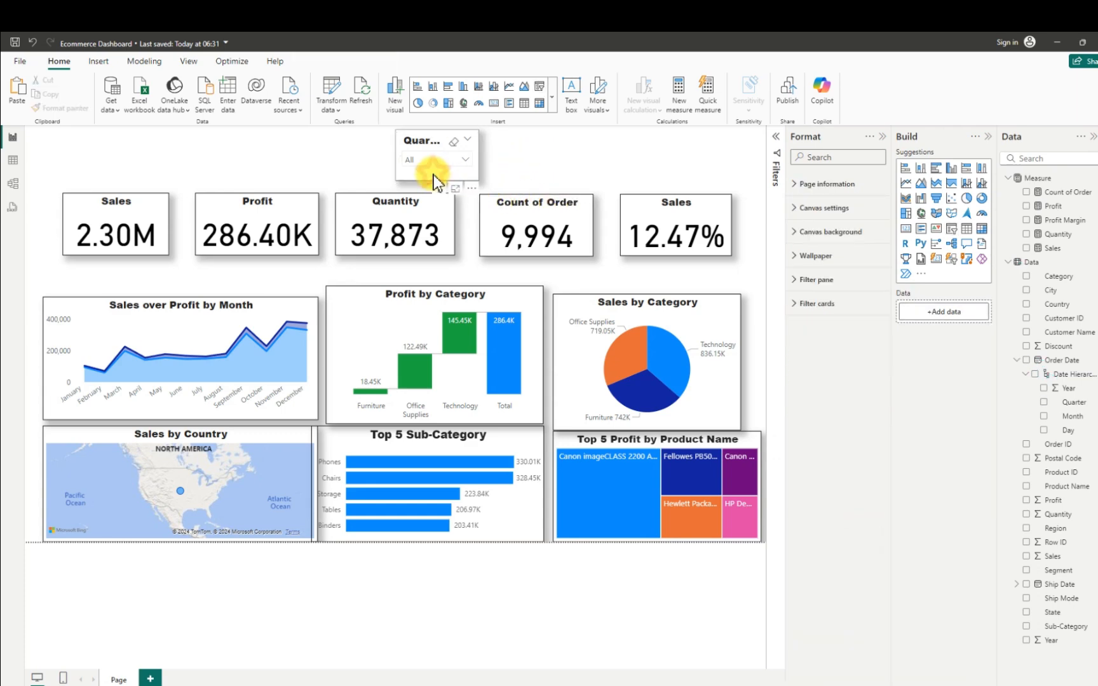
click(477, 157)
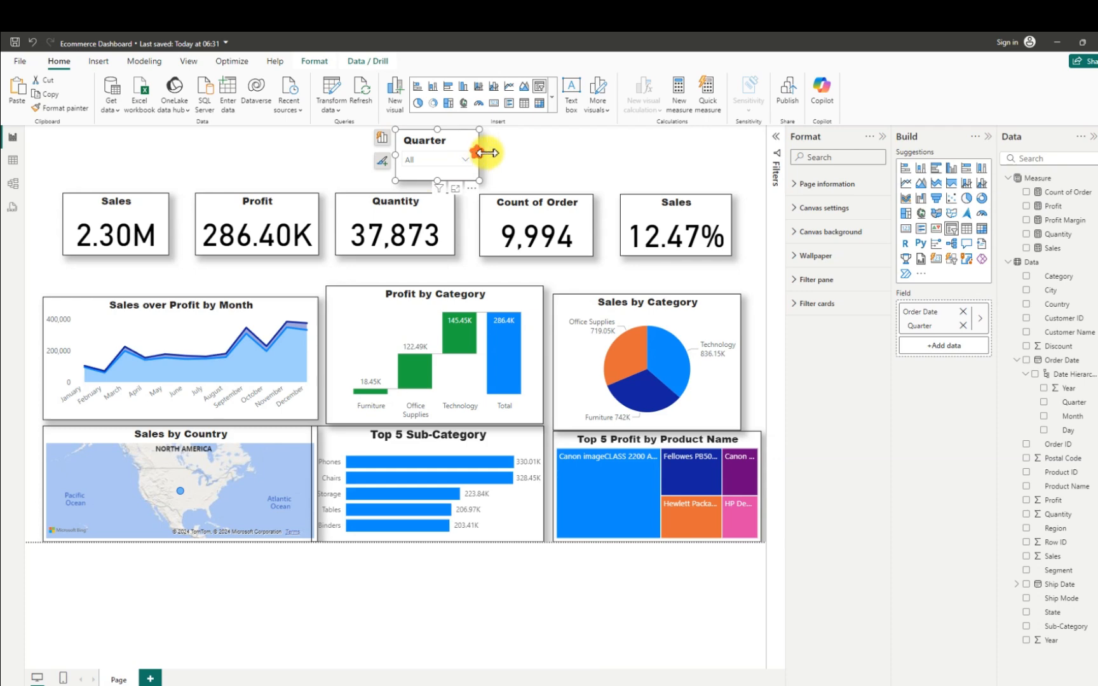
drag(500, 153, 491, 154)
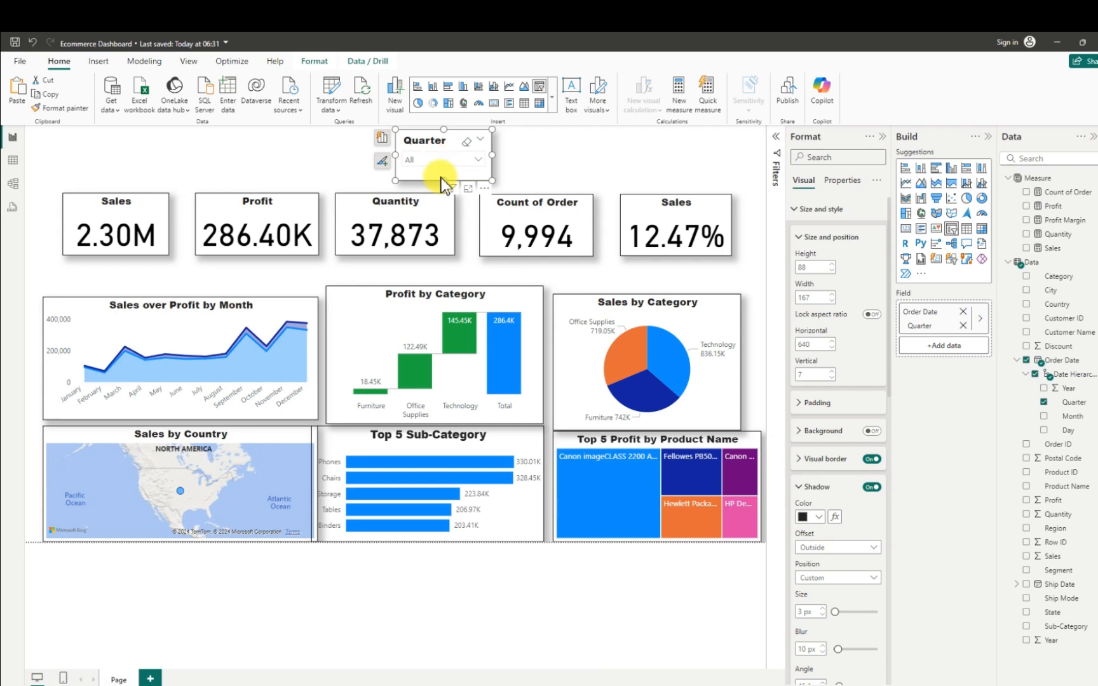
- Paste two copies of the Quarter slicer and place them in a row beside the original, above the KPI cards
key(ctrl+v)
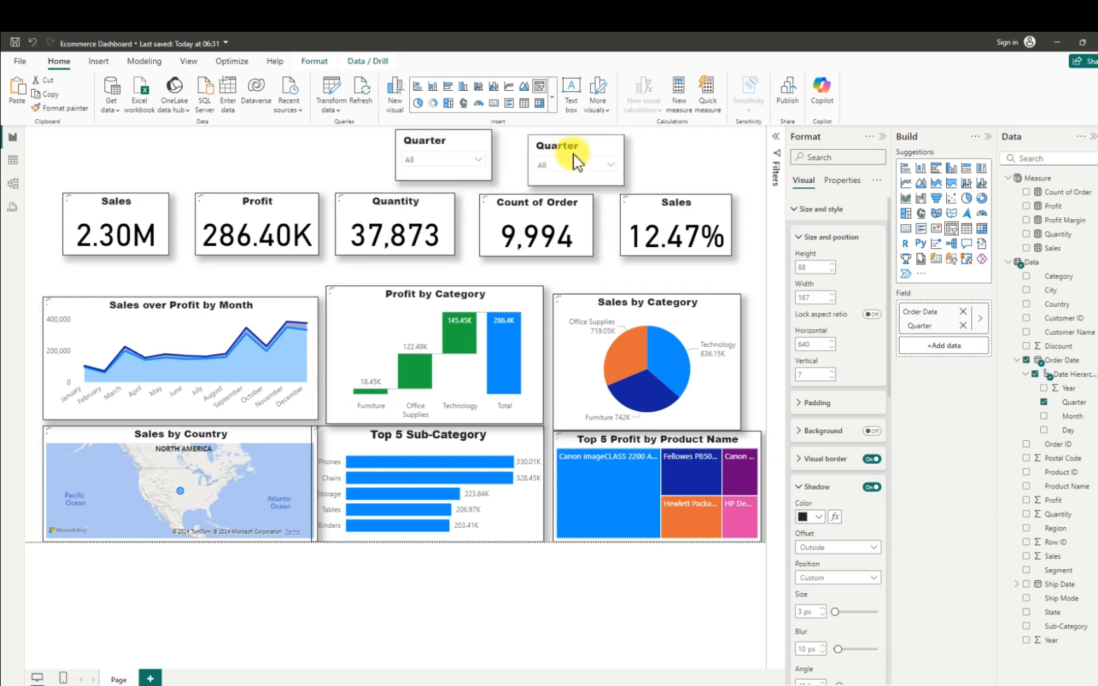
mouse_move(554, 153)
mouse_down()
mouse_move(508, 156)
mouse_move(568, 146)
mouse_move(559, 151)
mouse_up()
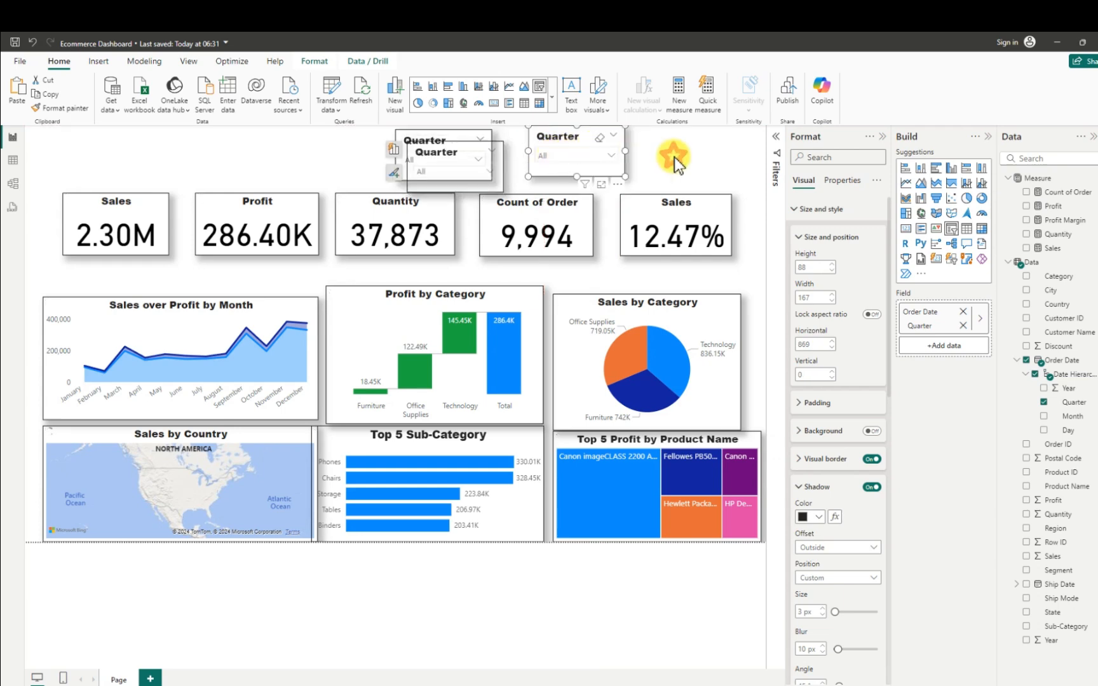
click(576, 142)
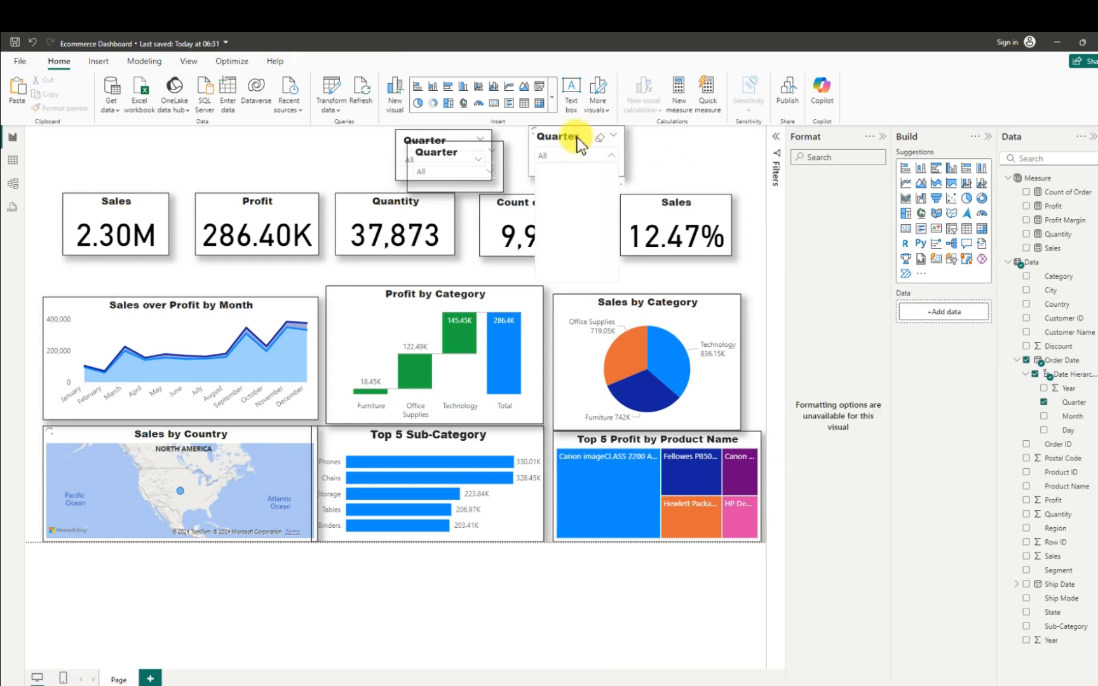
click(574, 139)
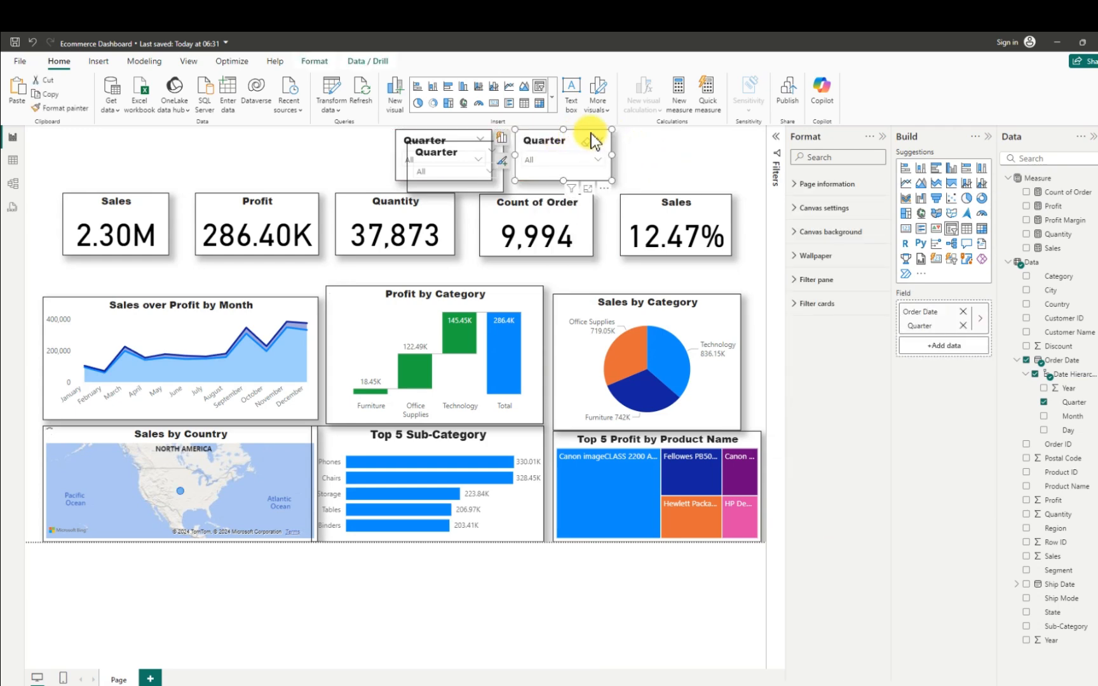
drag(444, 144, 682, 131)
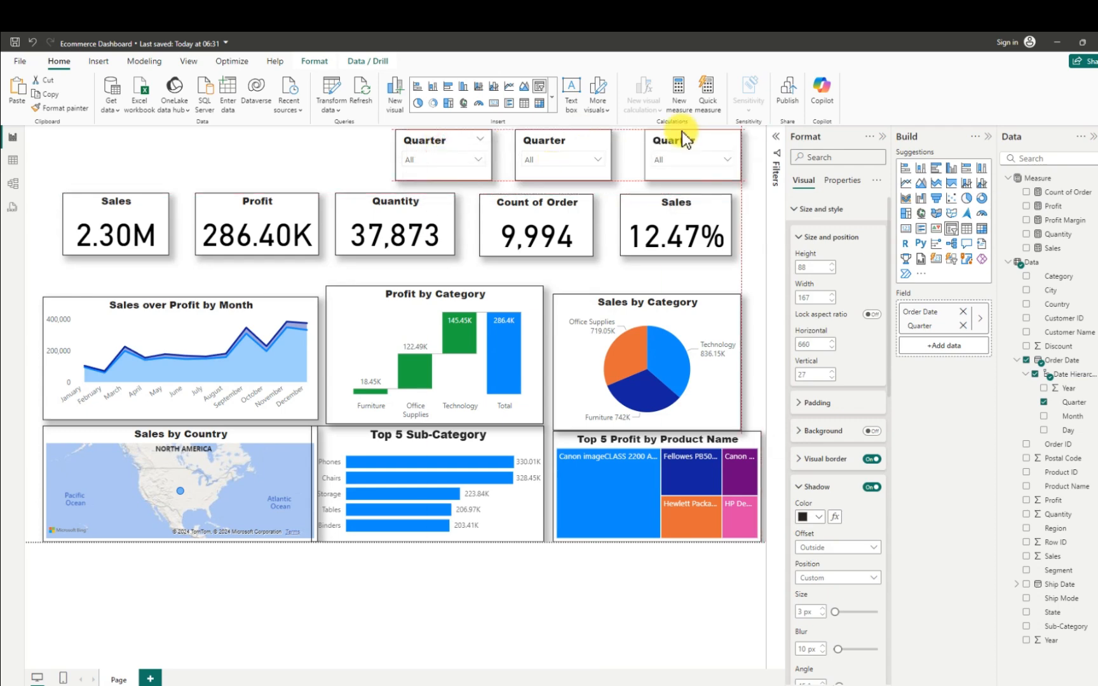
- Close up the gaps between the three slicers and save the report
drag(551, 140, 527, 134)
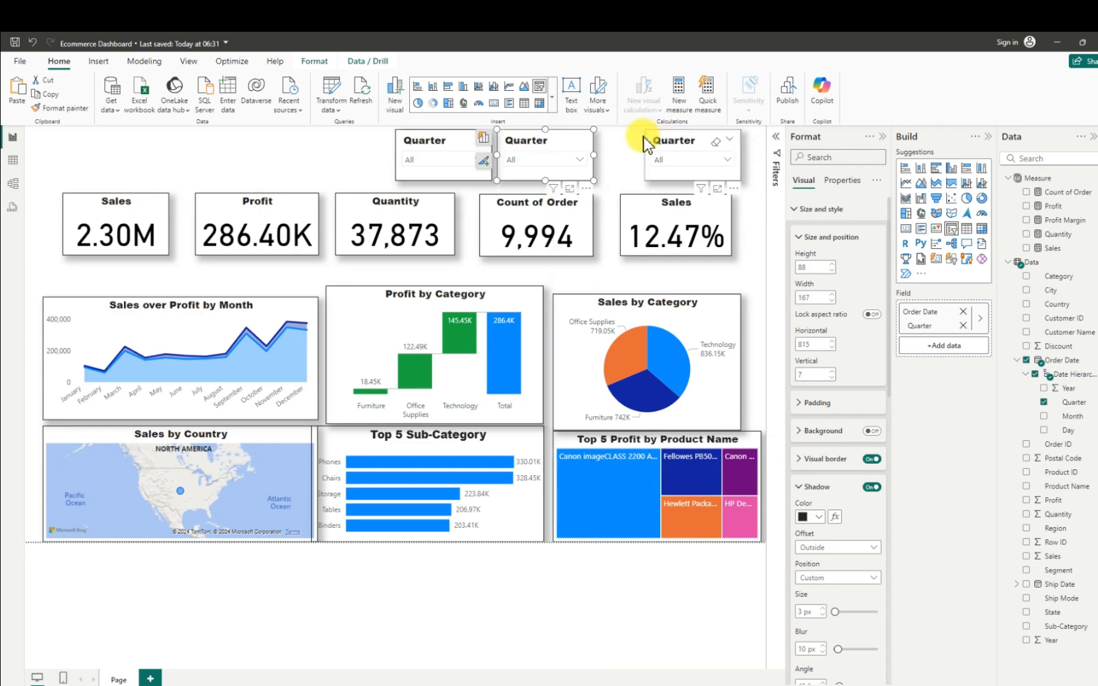
drag(644, 142, 610, 137)
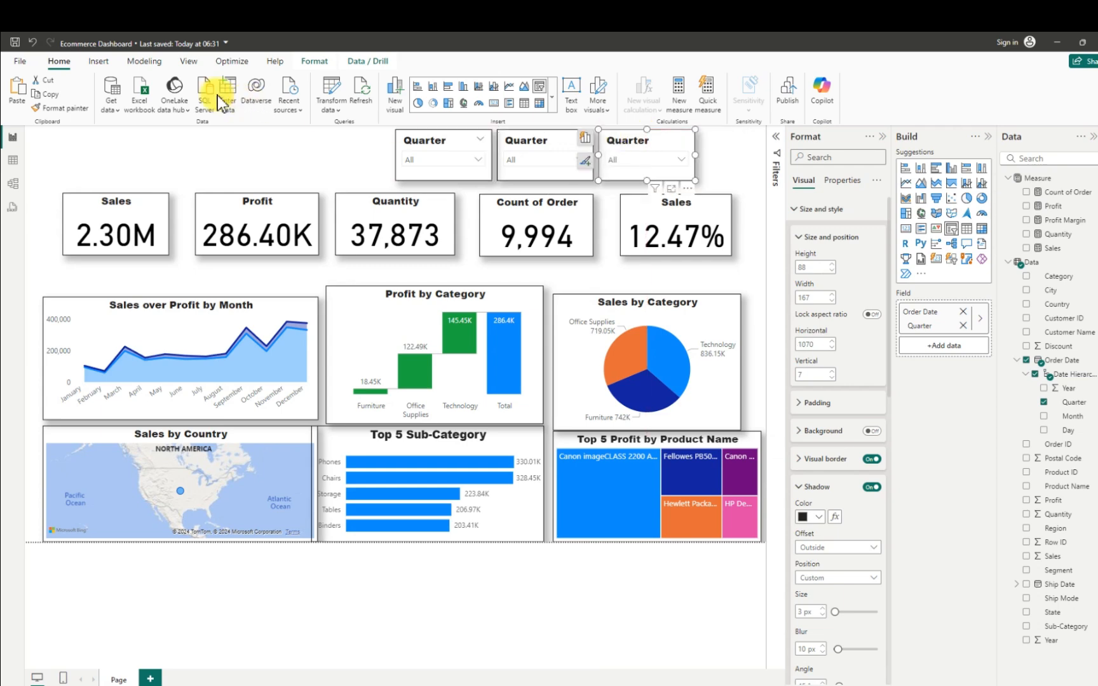
click(18, 46)
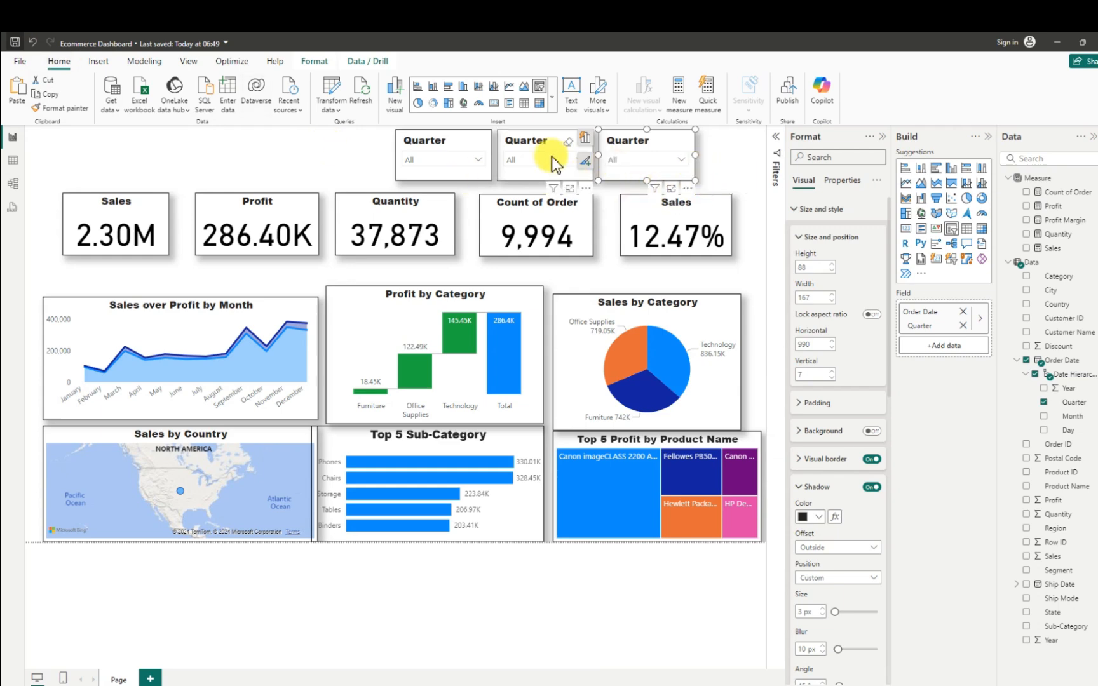
- Replace the Quarter field of the middle slicer with the Order Date Month field
click(534, 172)
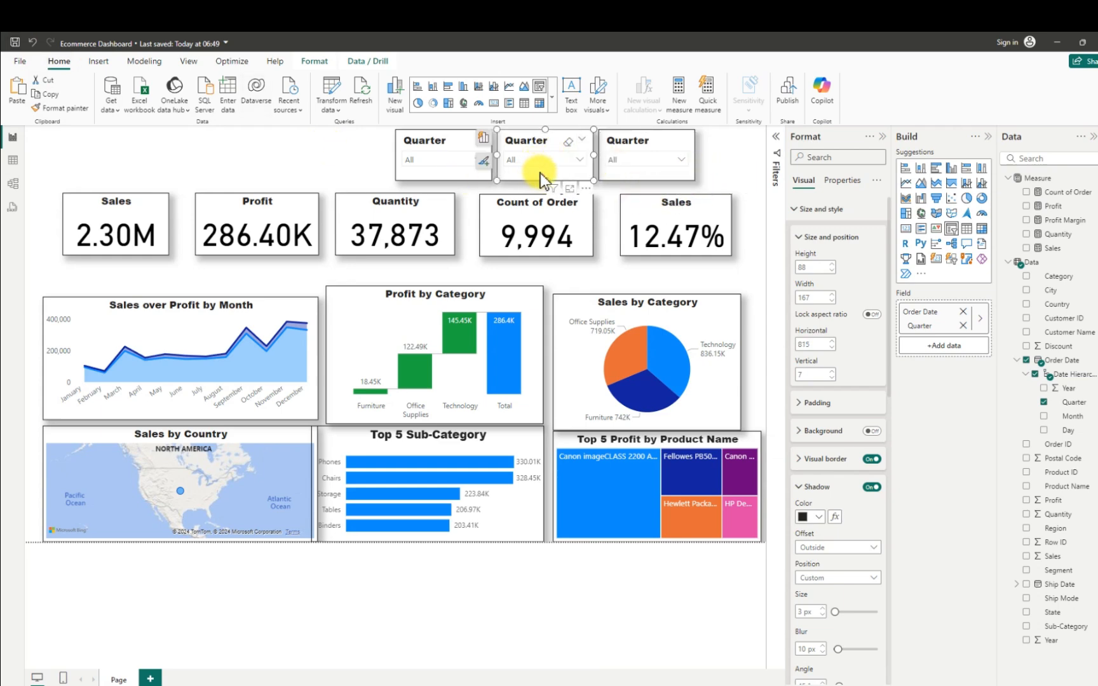
click(1043, 404)
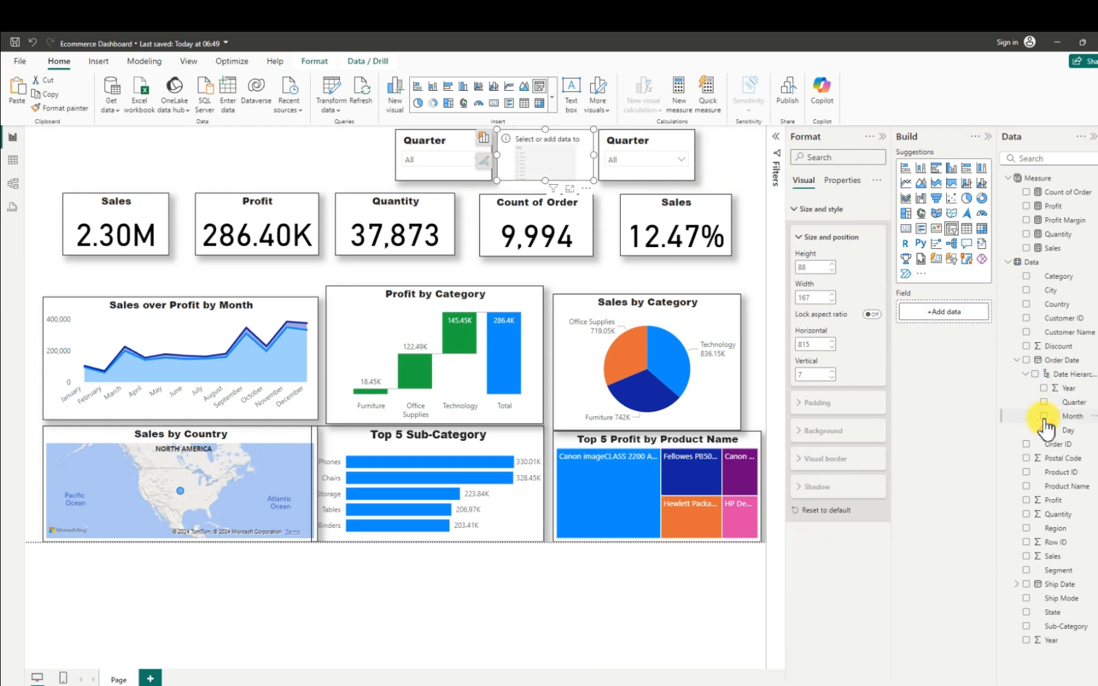
click(1043, 416)
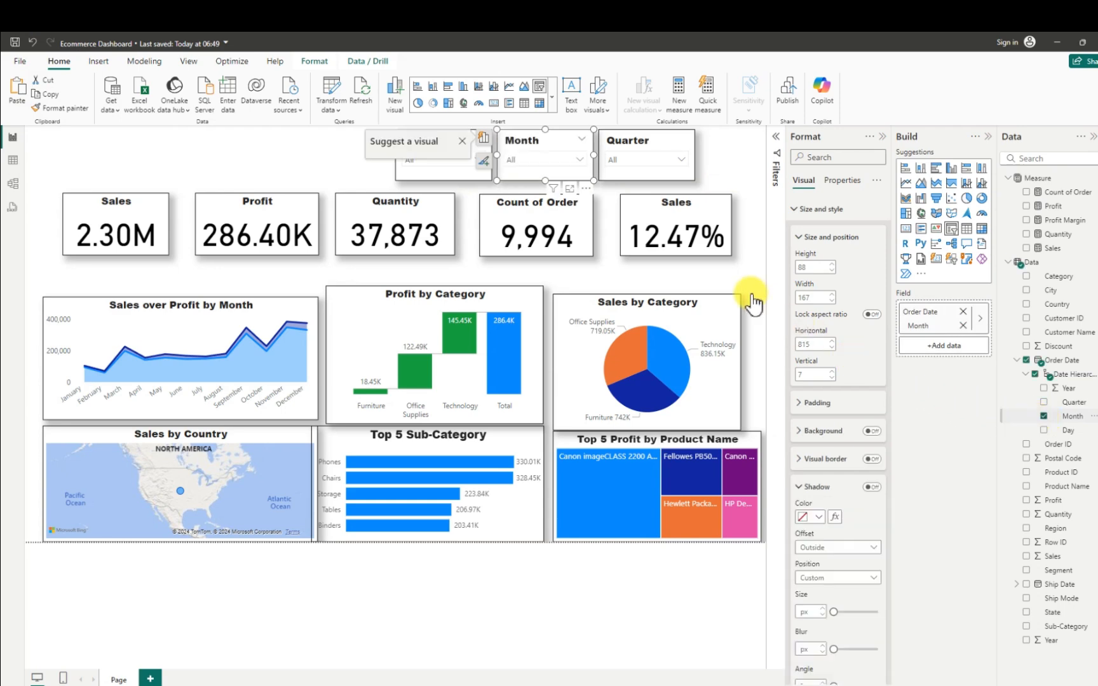
- Replace the Quarter field of the third slicer with the Order Date Day field and deselect the slicer
click(677, 176)
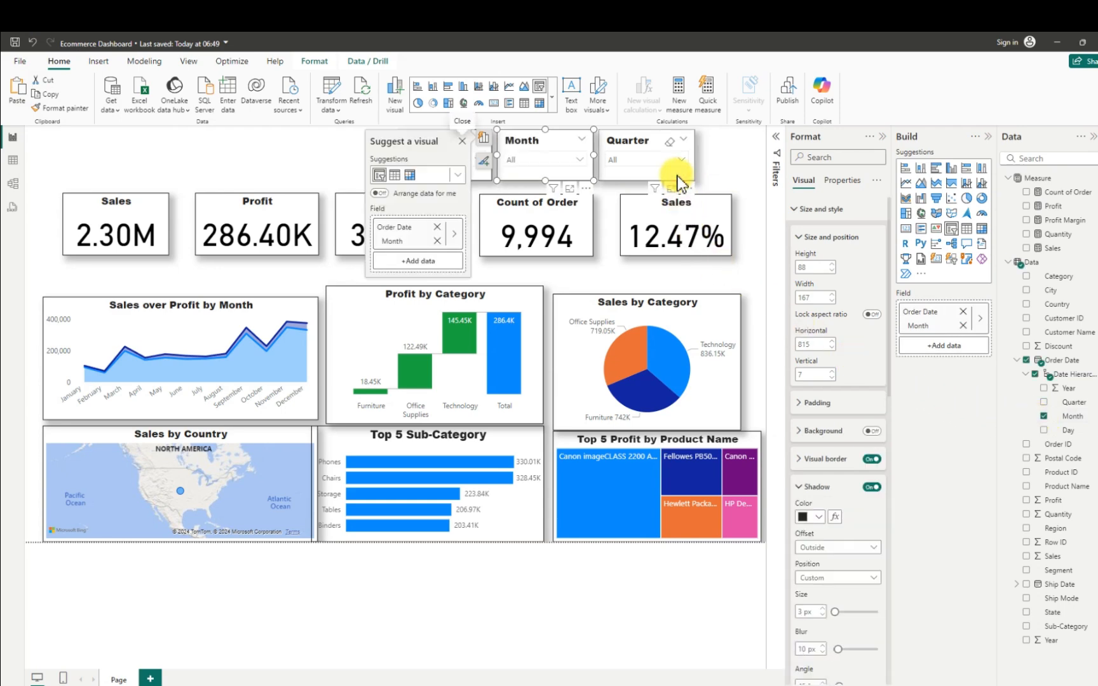
click(678, 176)
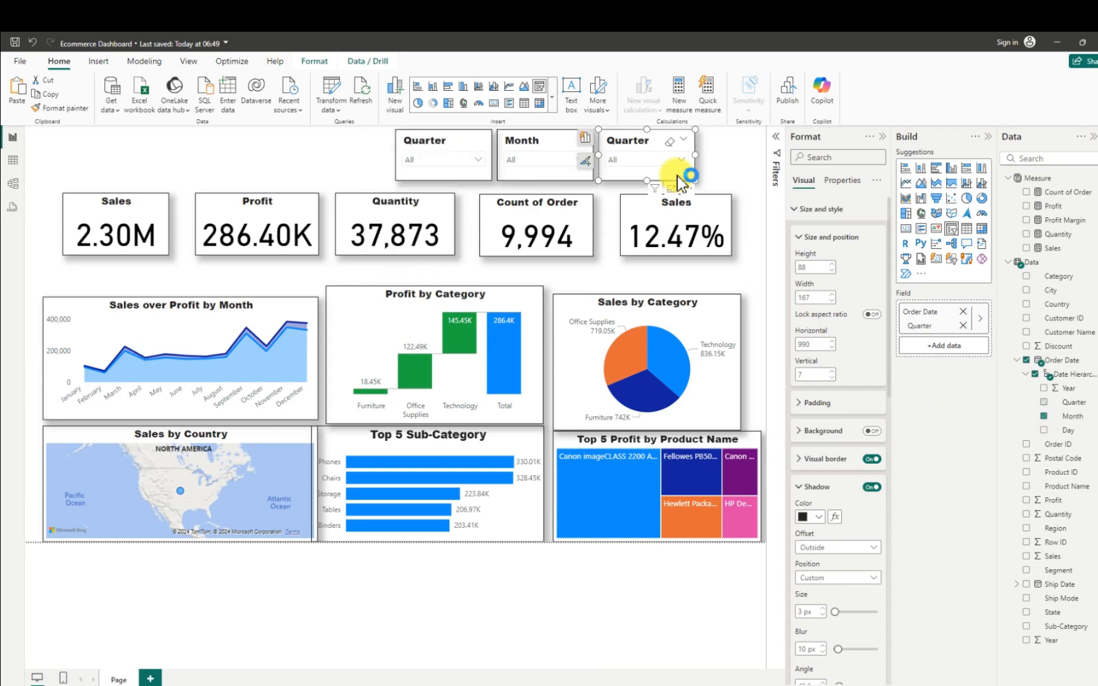
click(1043, 403)
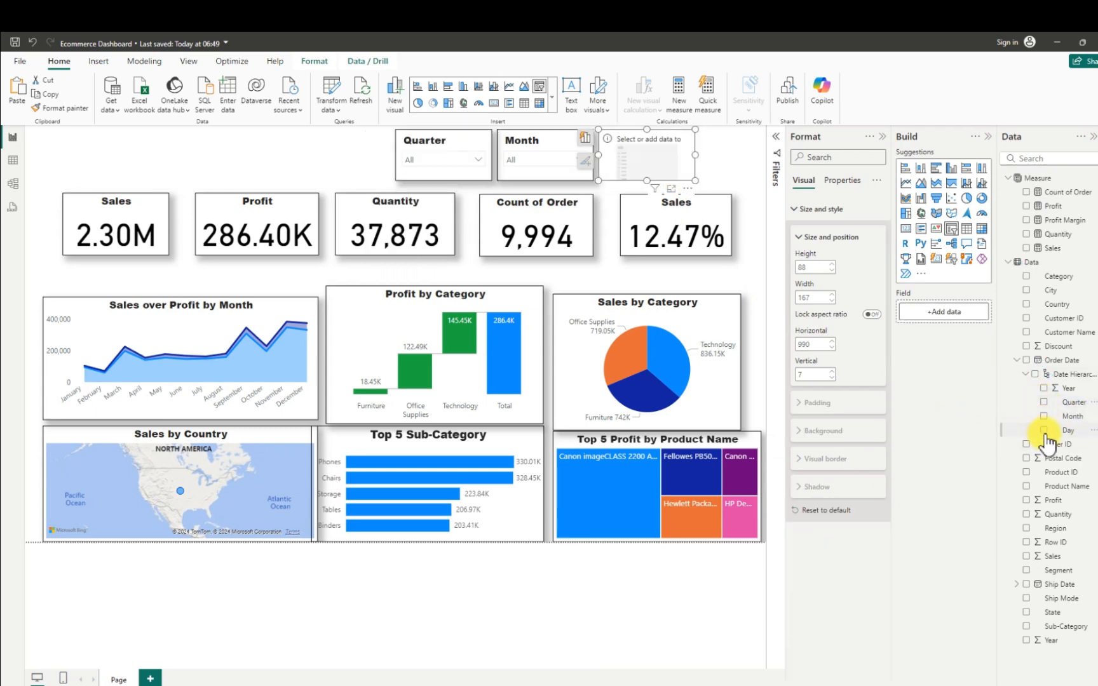
click(1043, 430)
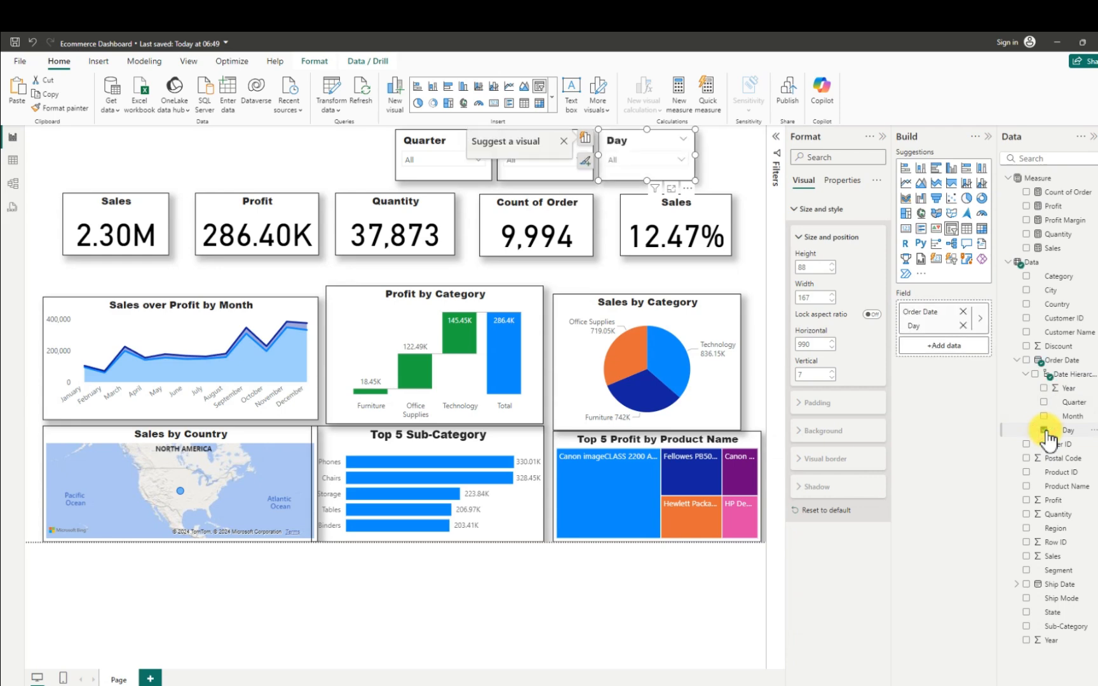
click(291, 150)
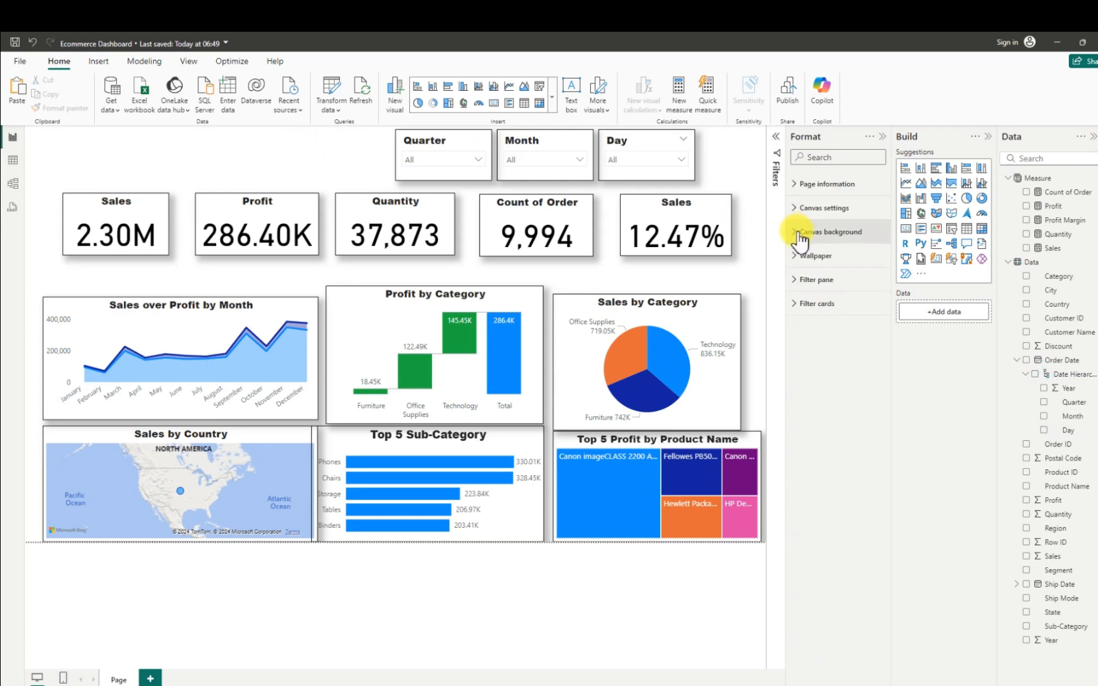
- Use the image 5630939 from the Background folder in Downloads as the page's canvas background, leaving only the page formatting and data panes open
click(883, 137)
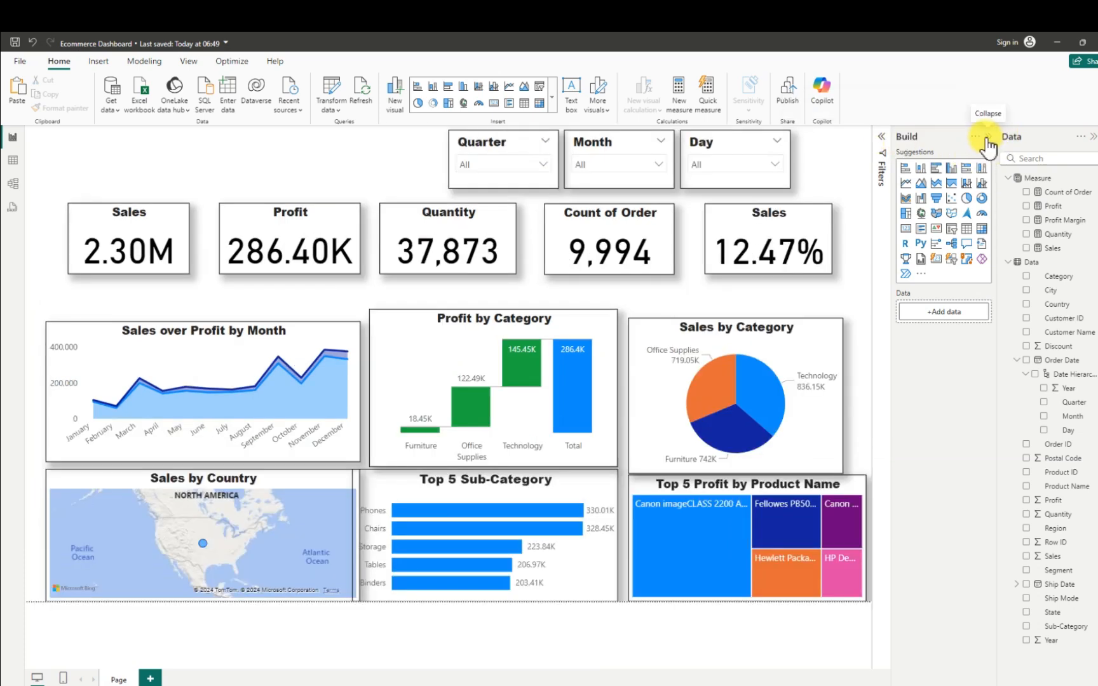
click(988, 139)
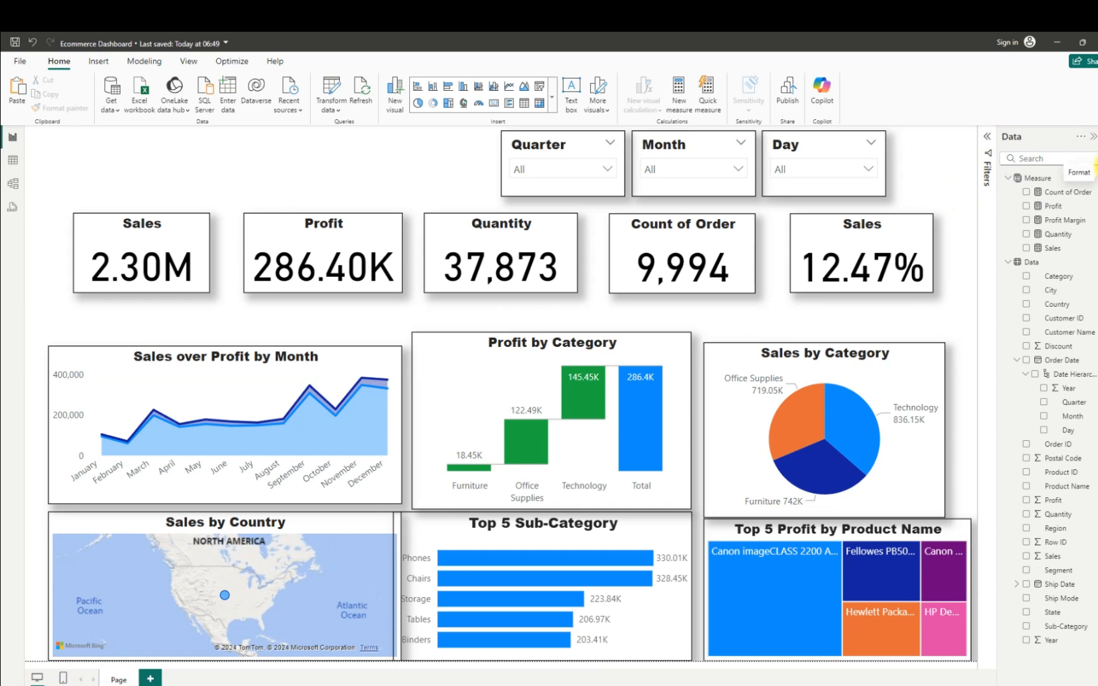
click(1095, 166)
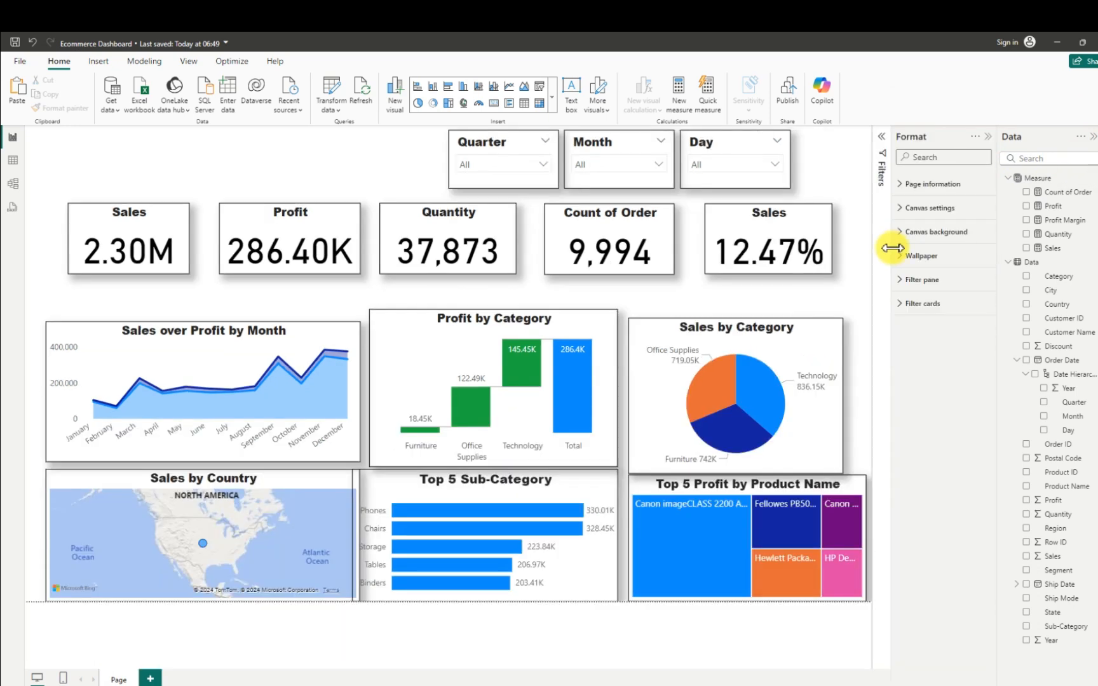
click(901, 235)
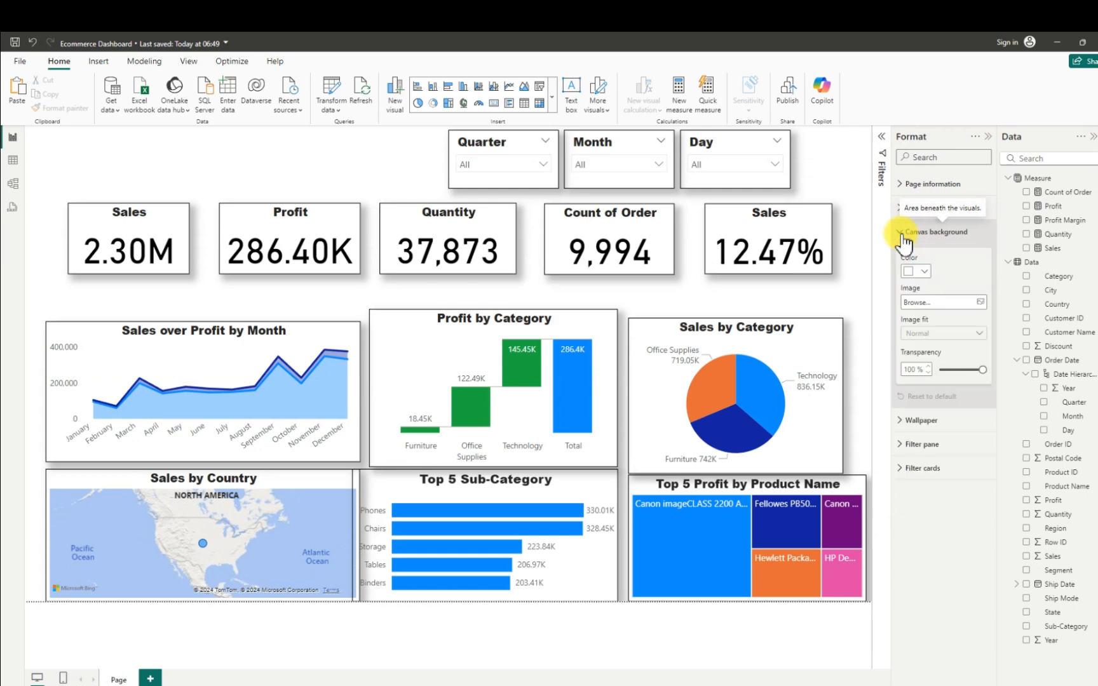
click(979, 303)
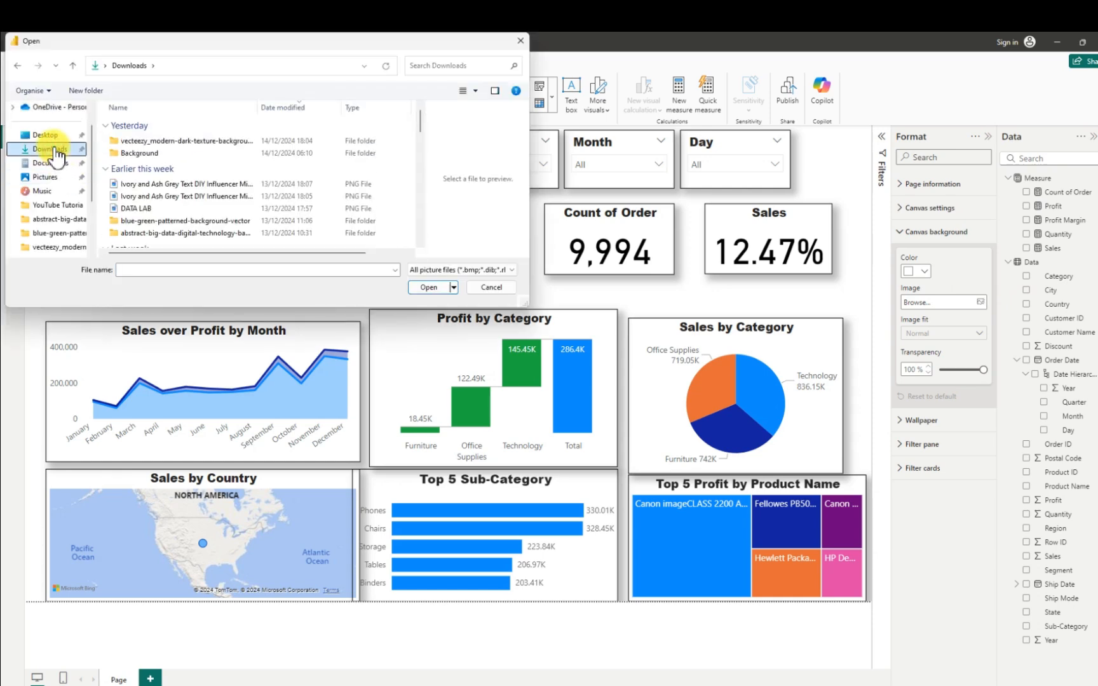
click(126, 153)
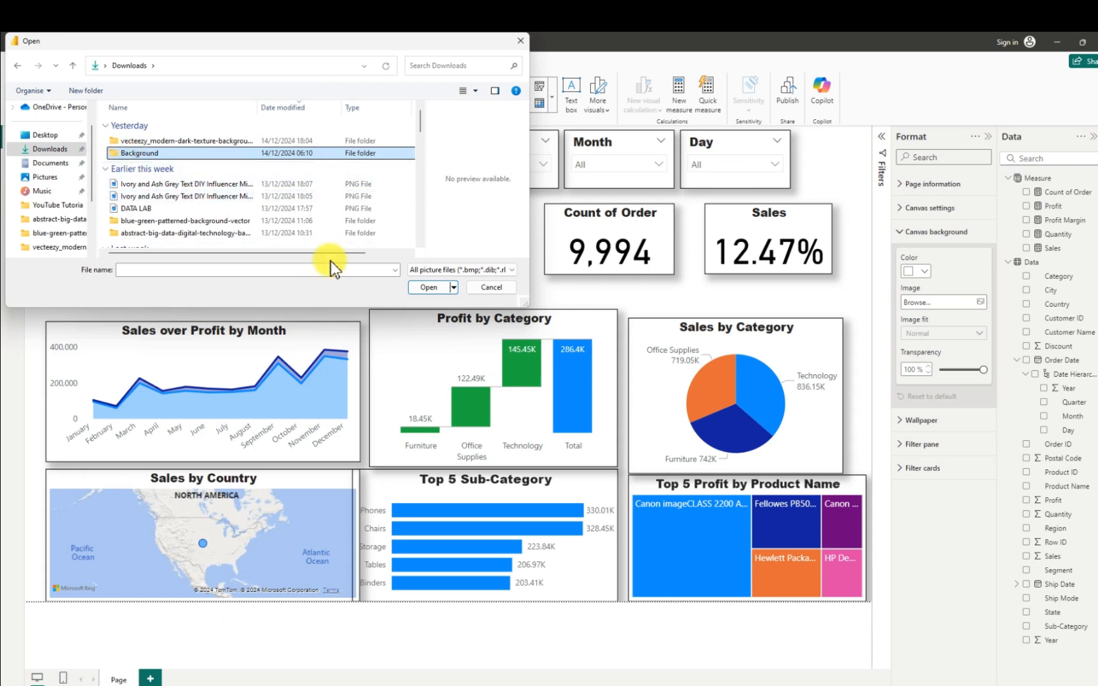
click(420, 287)
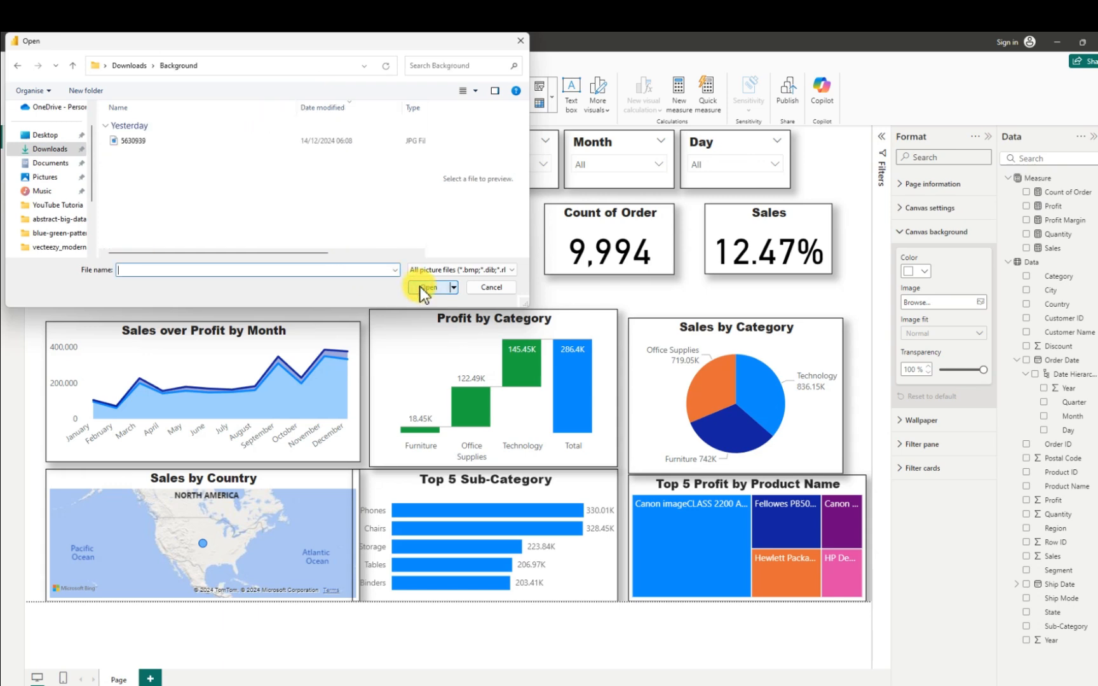
click(139, 146)
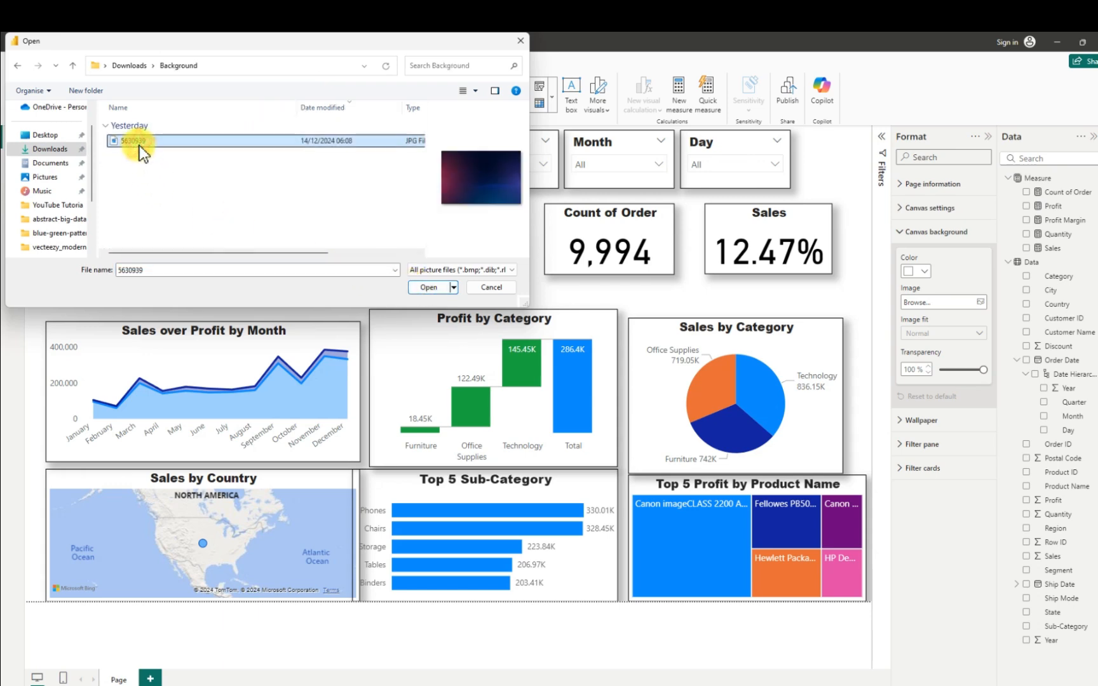
click(434, 288)
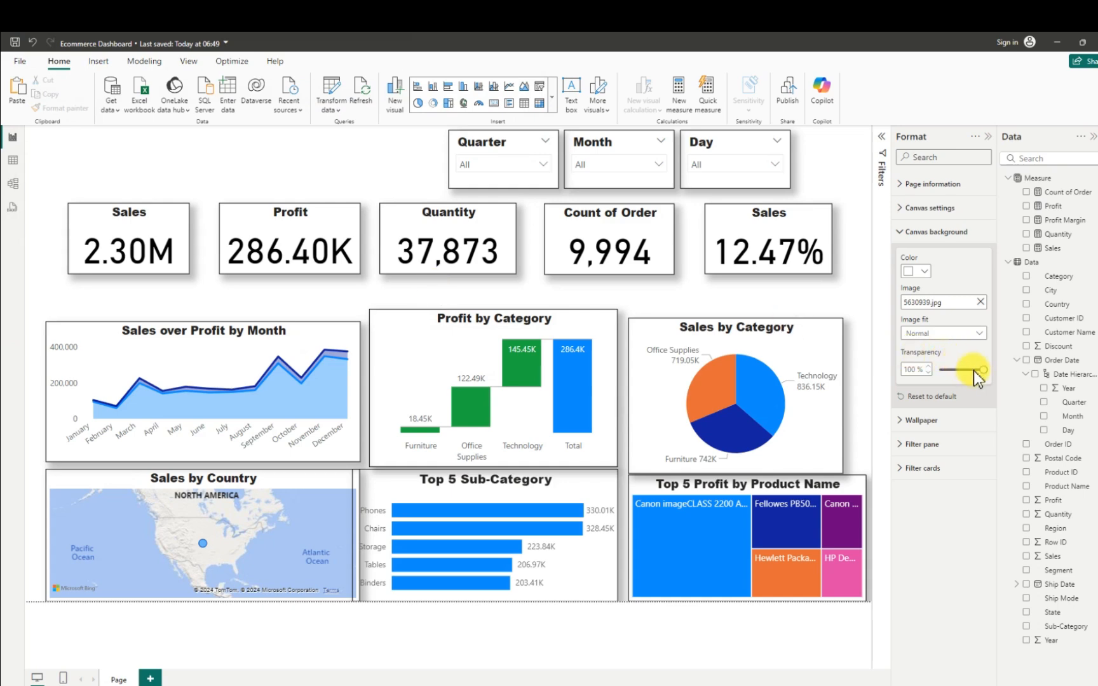
- Set the canvas background's image fit to Fit and its transparency to 5%
drag(981, 370, 939, 375)
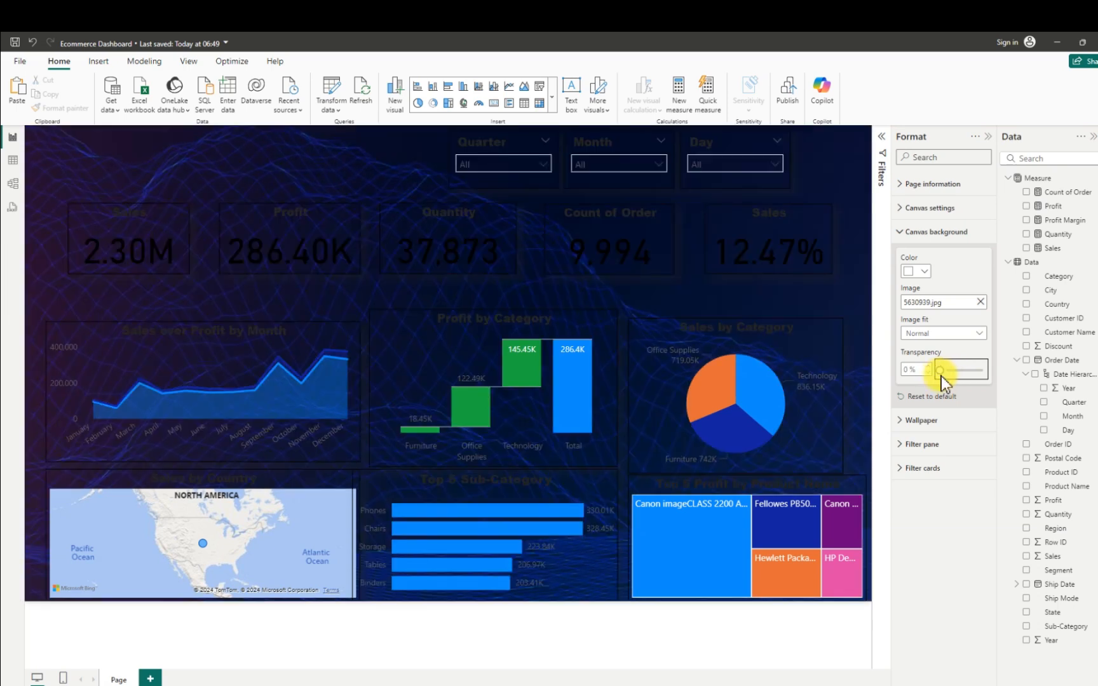
drag(941, 377, 954, 371)
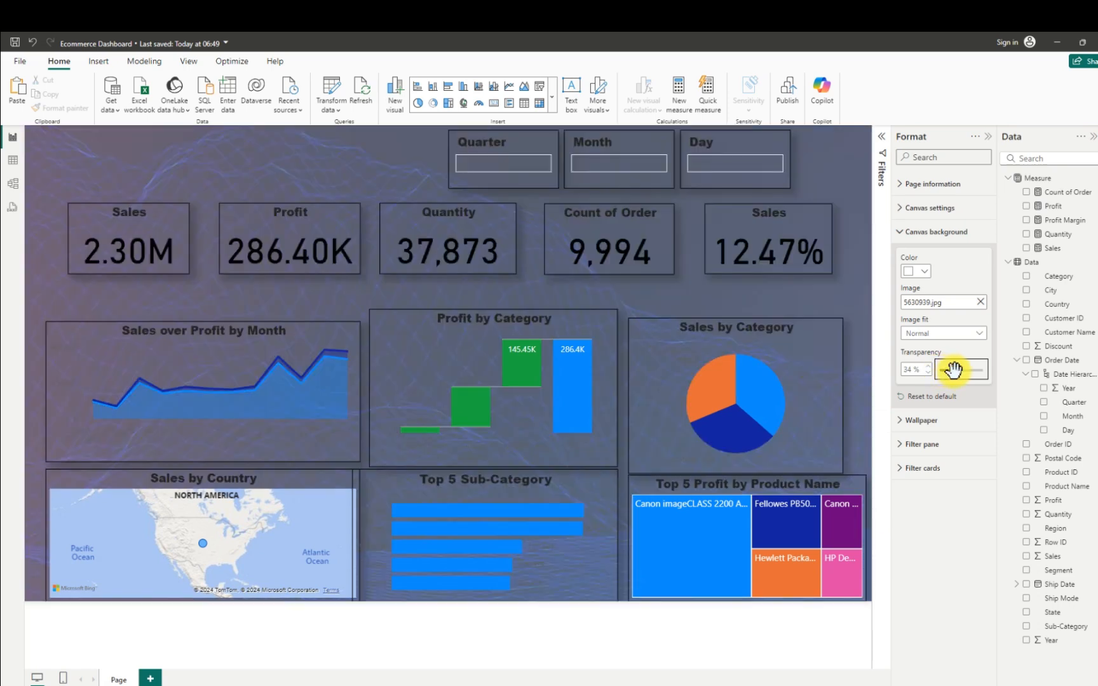
click(980, 336)
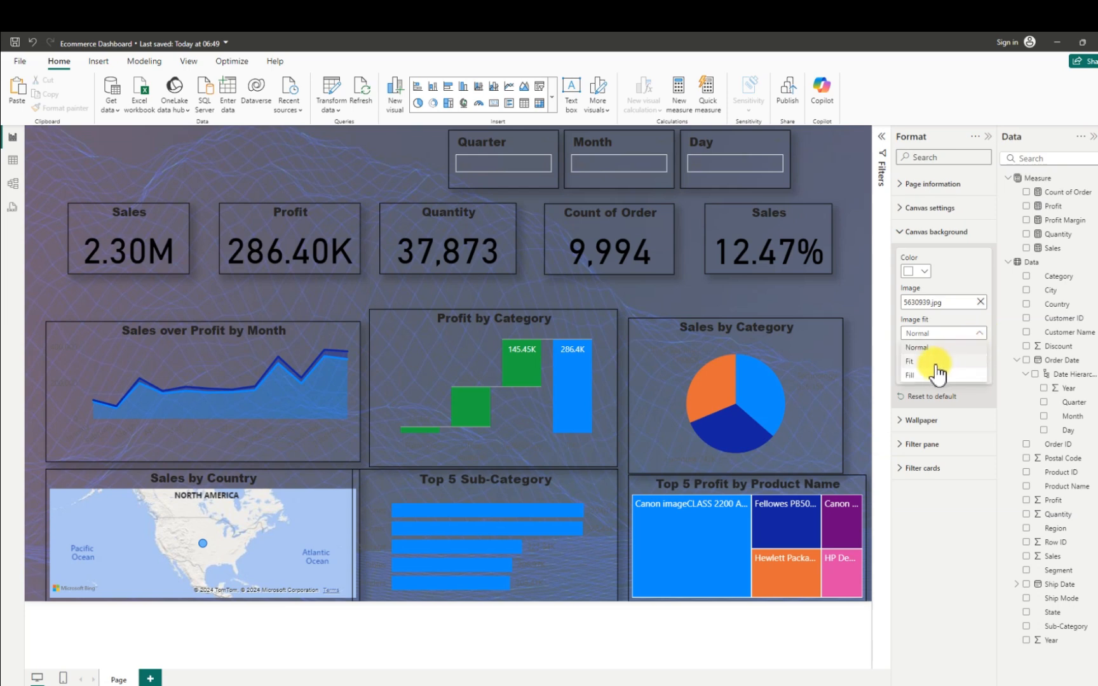
click(935, 362)
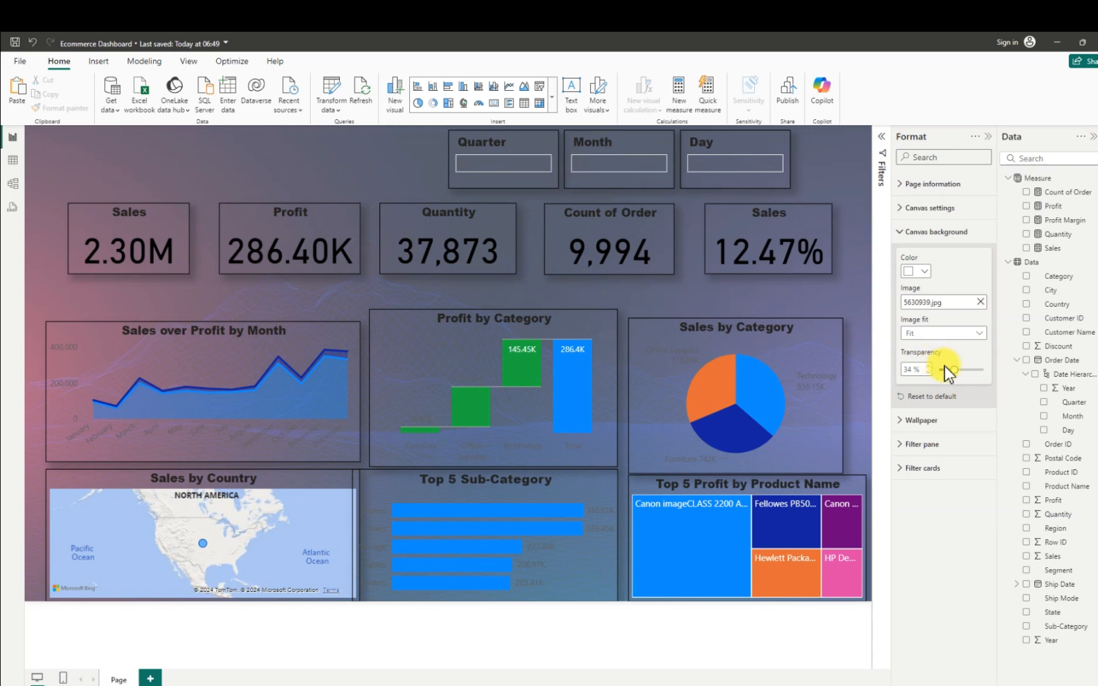
drag(953, 368, 922, 369)
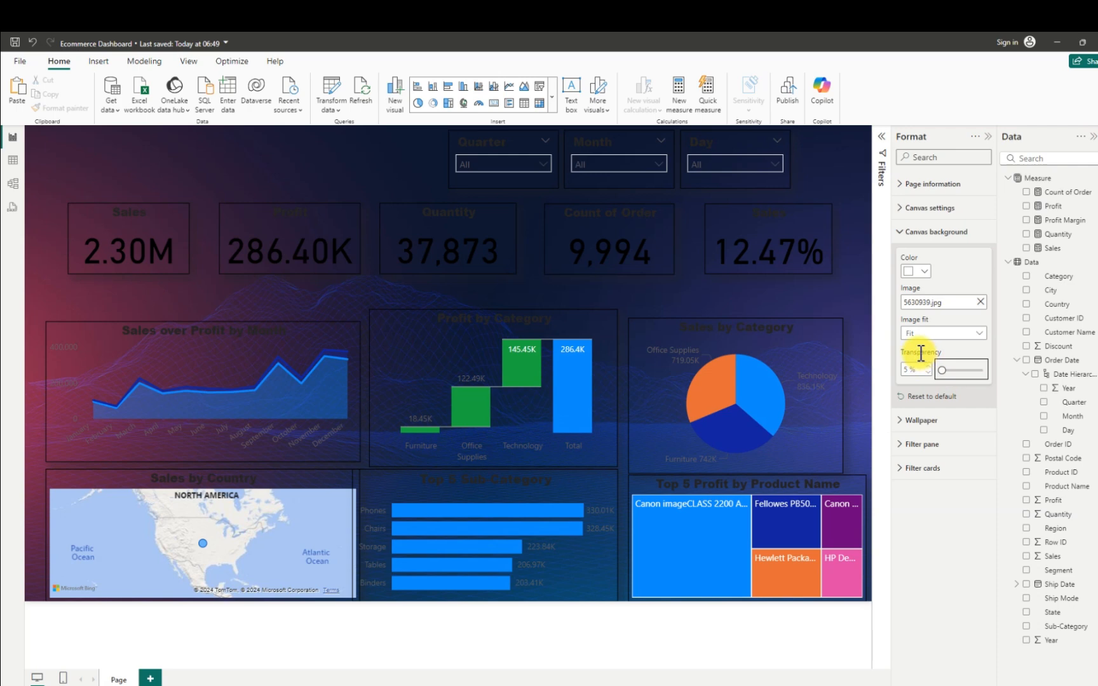
- Select all five KPI cards together and set their callout values to white with font size 20
click(152, 226)
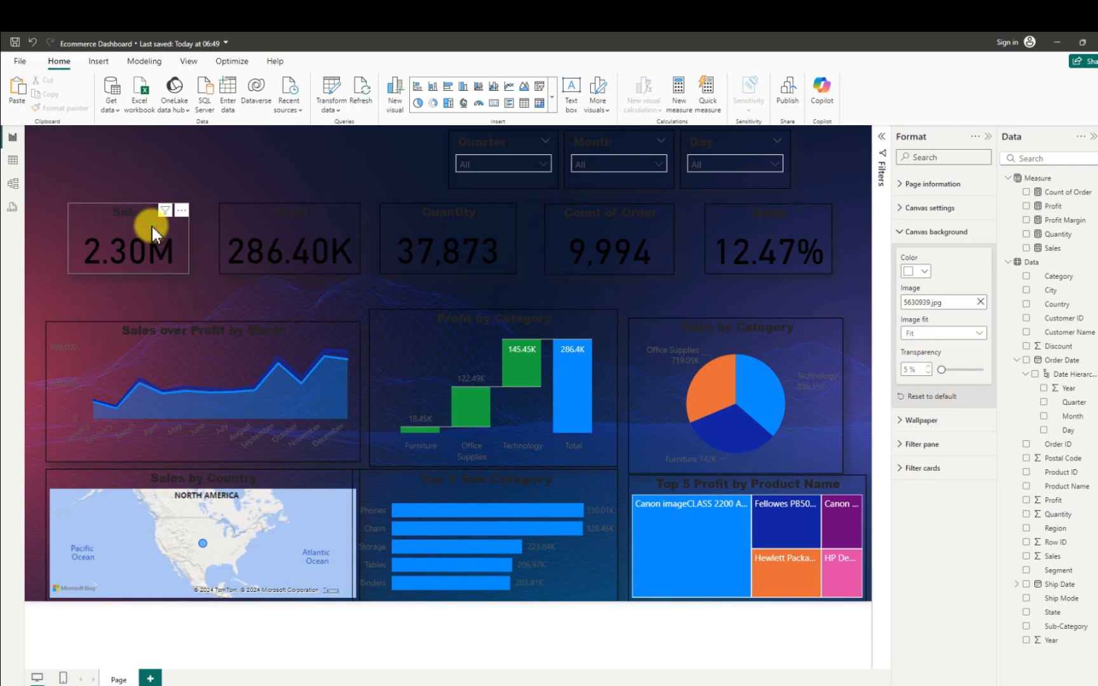
click(152, 226)
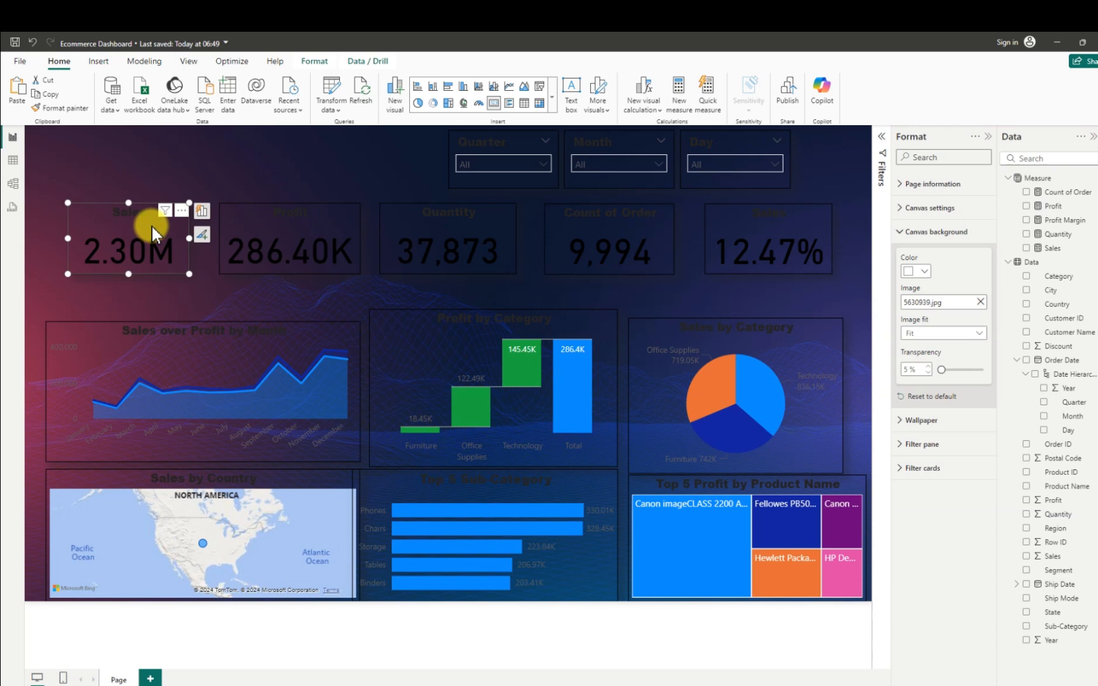
ctrl+click(255, 209)
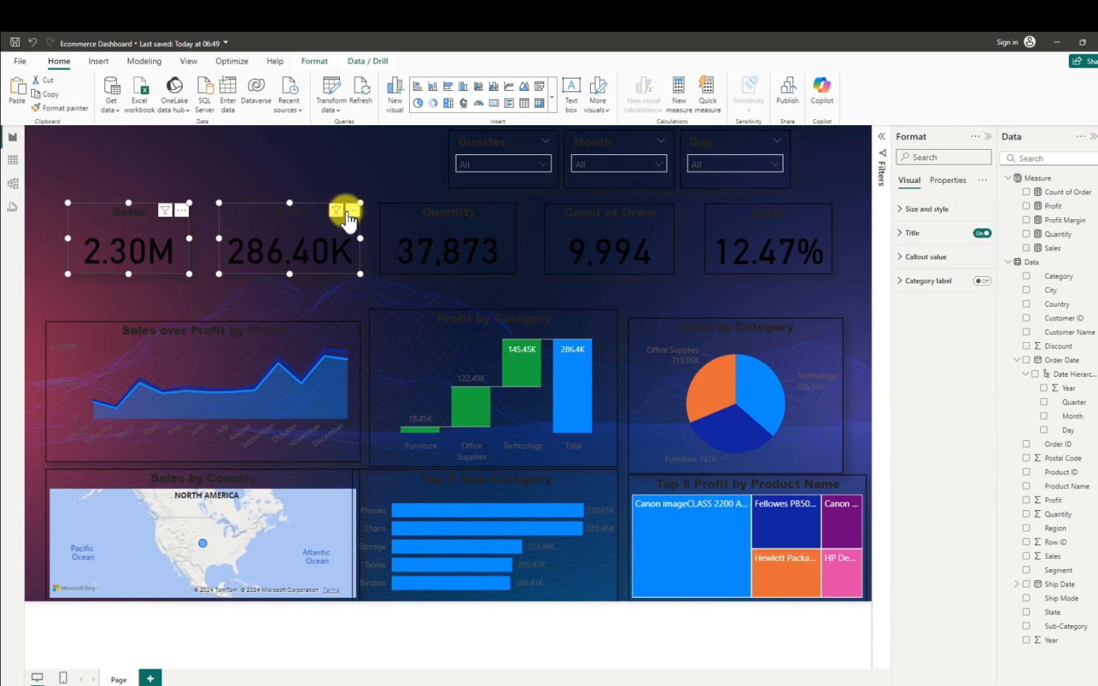
ctrl+click(389, 215)
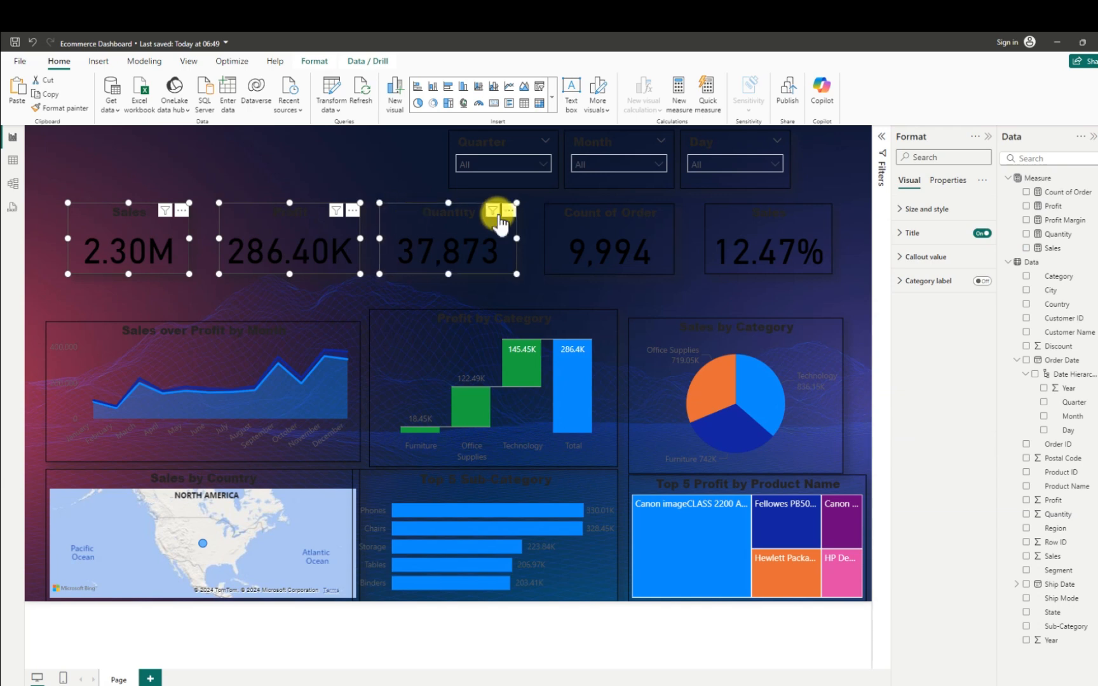
ctrl+click(546, 217)
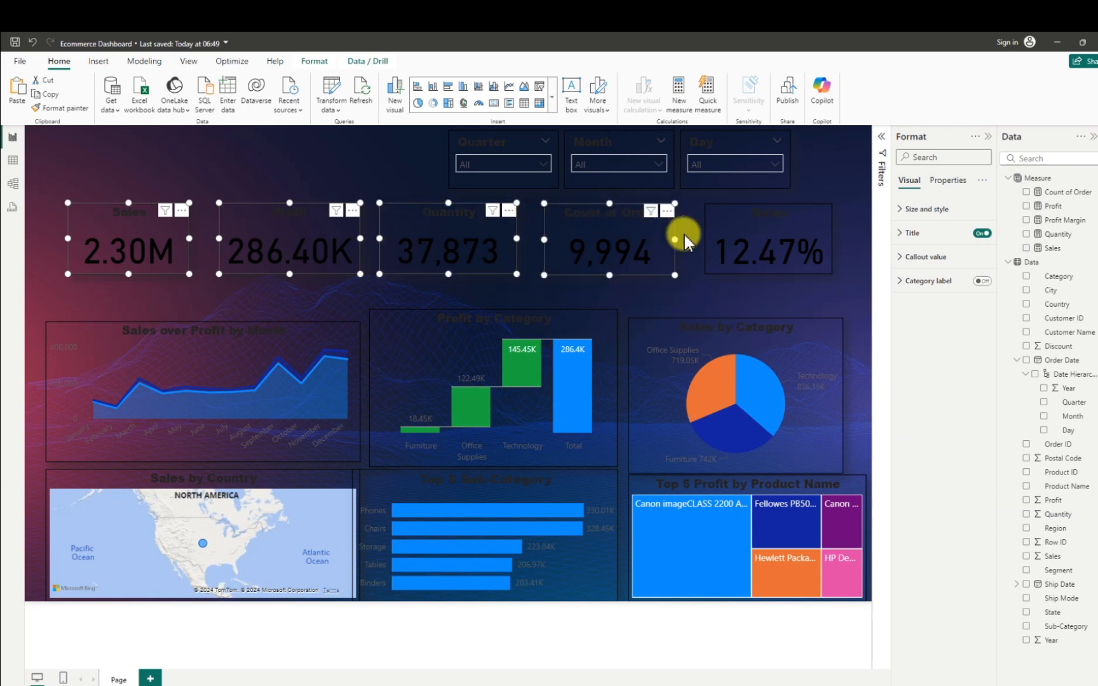
ctrl+click(715, 216)
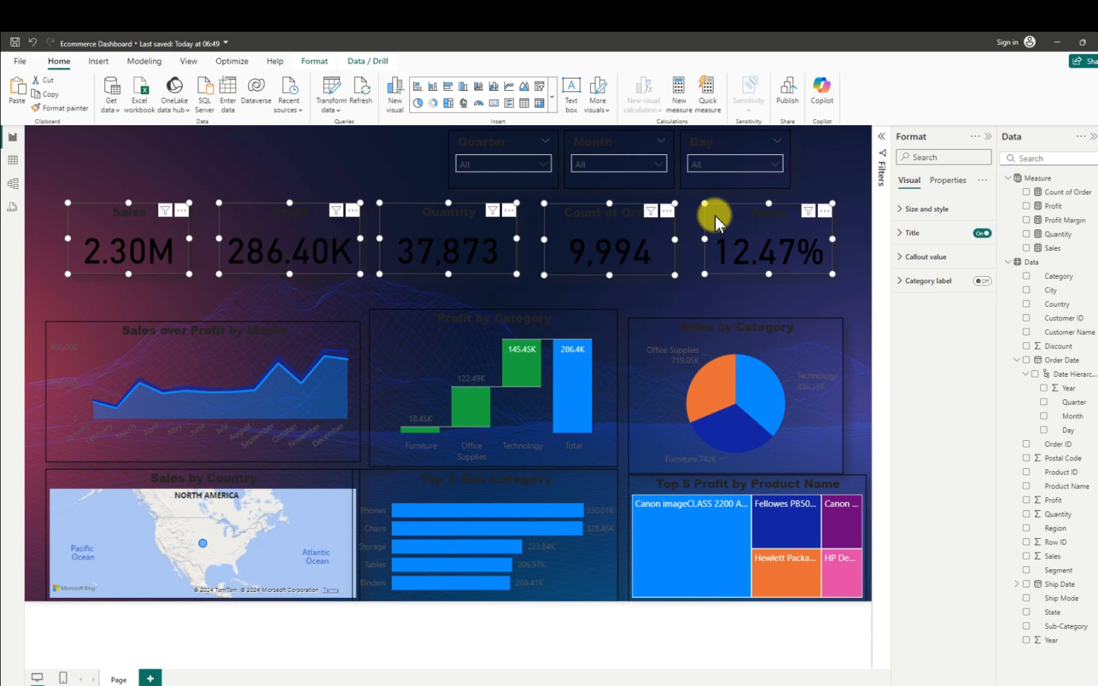
click(901, 258)
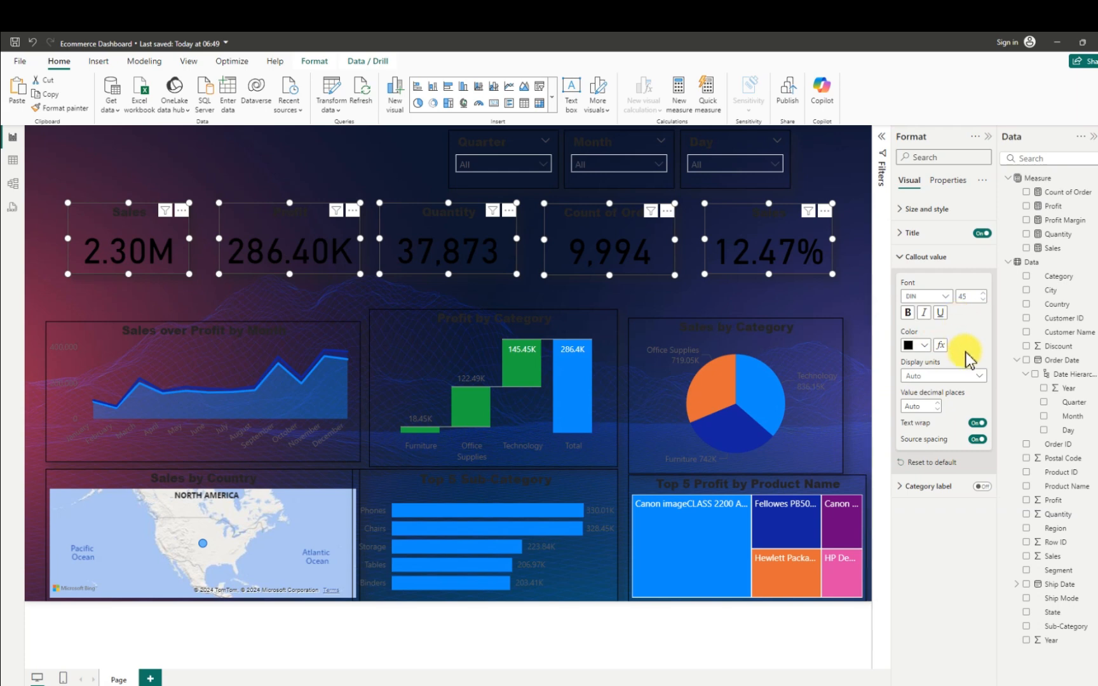
click(926, 345)
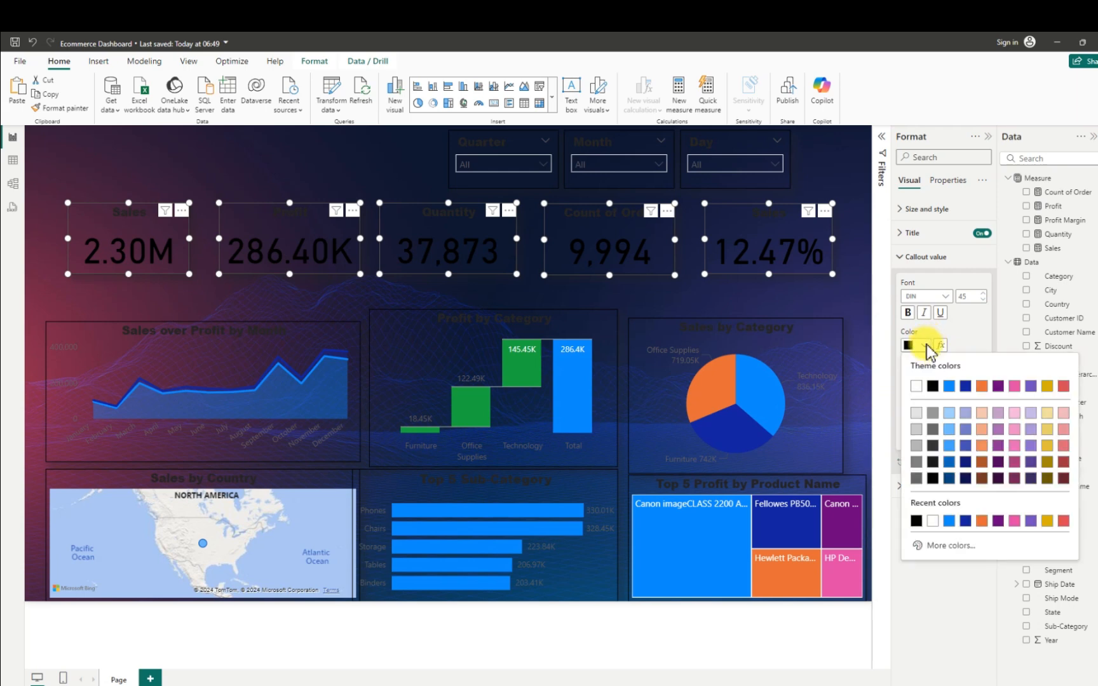
click(916, 387)
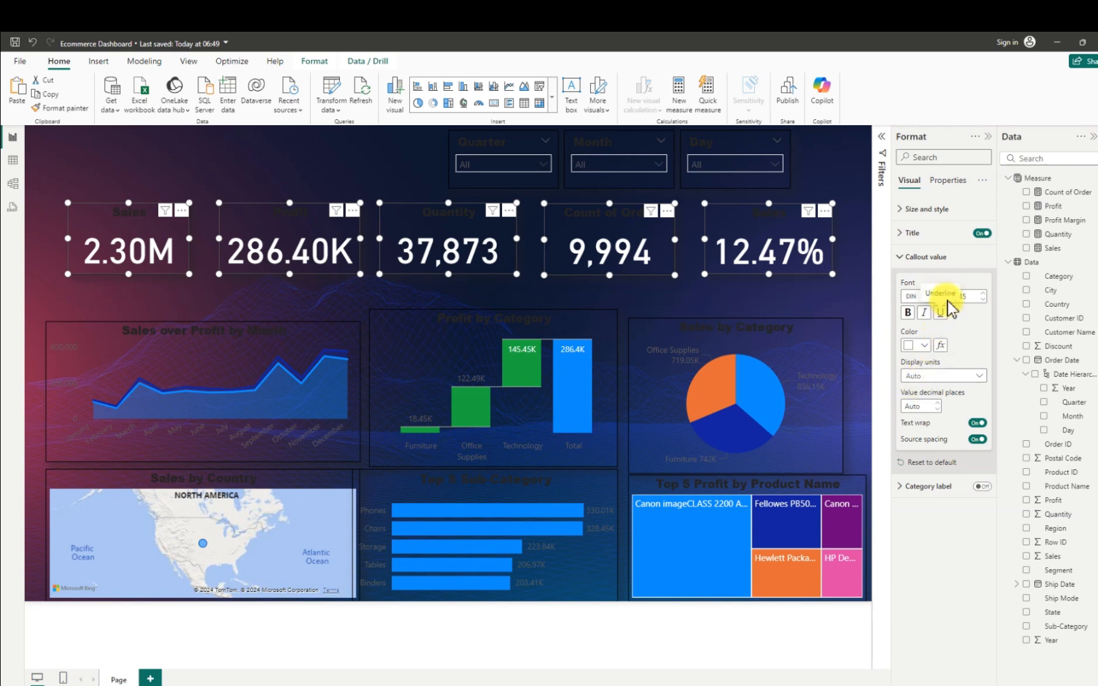
drag(976, 298, 959, 297)
key(BackSpace)
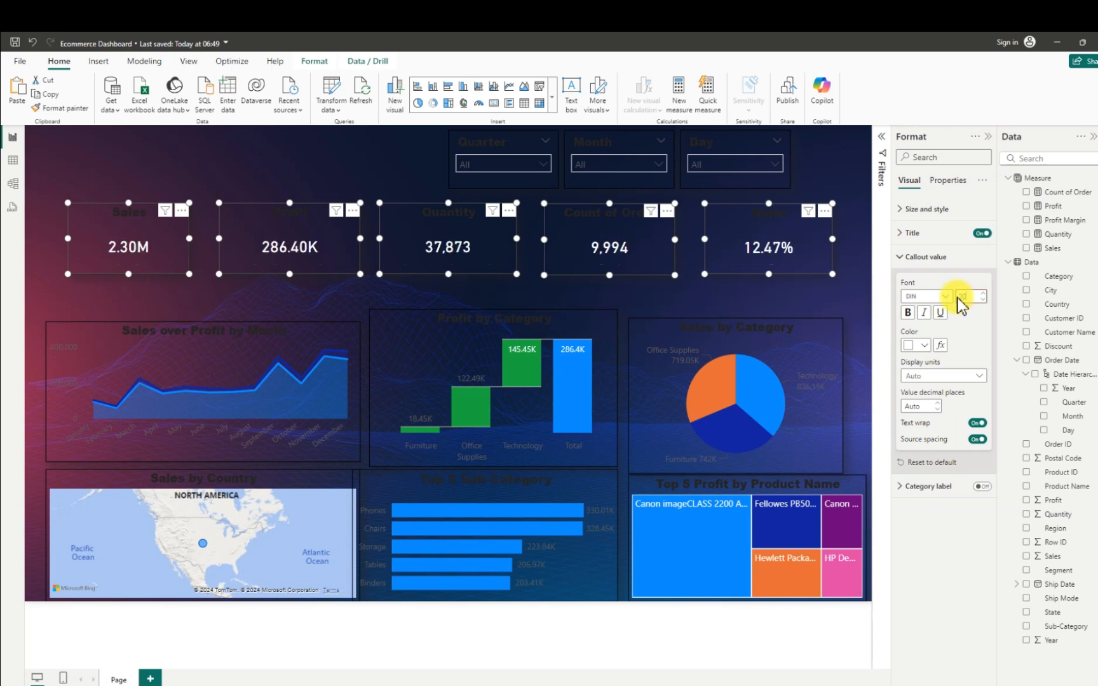
- Set the title text colour of the five KPI cards to white and deselect them
click(901, 235)
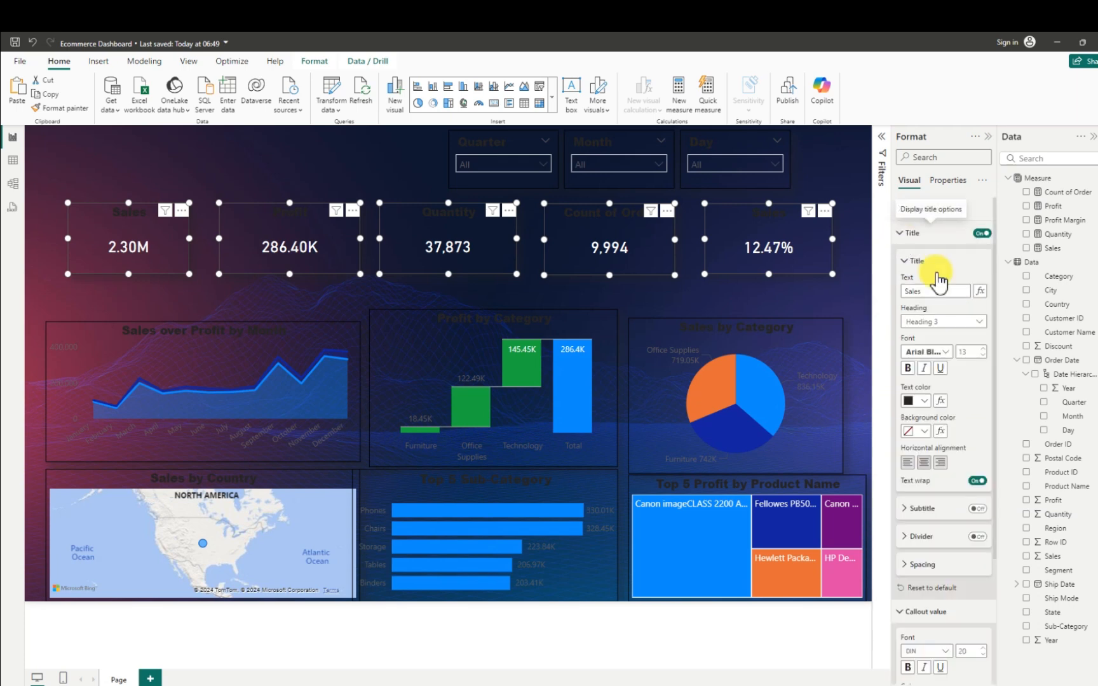
click(925, 401)
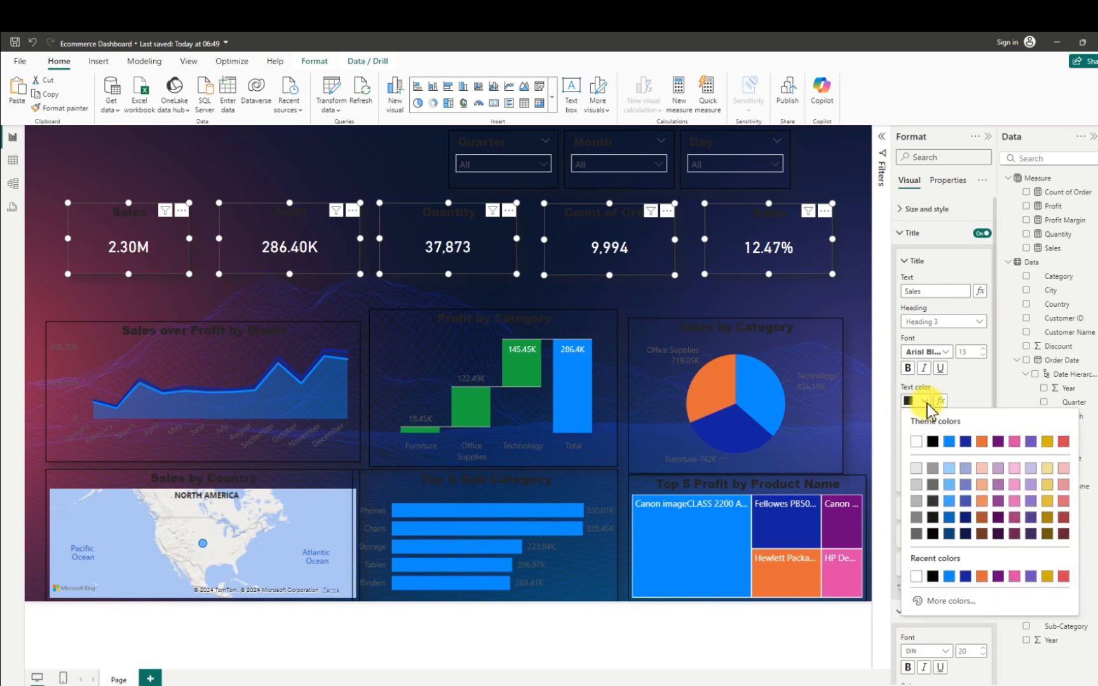
click(916, 442)
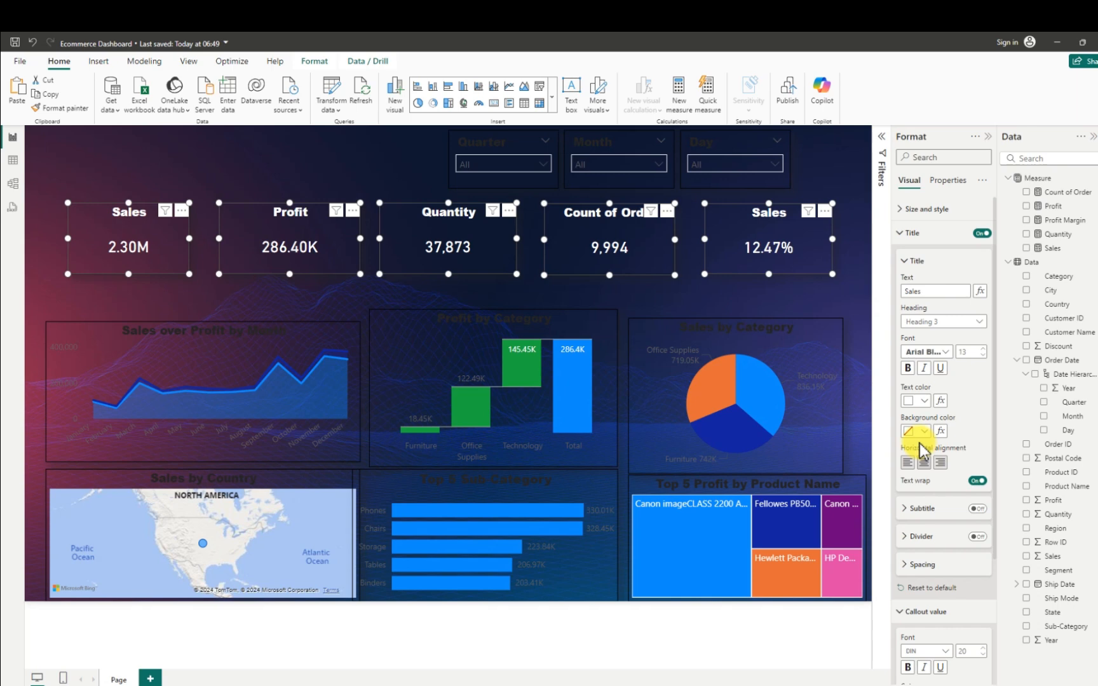
click(246, 151)
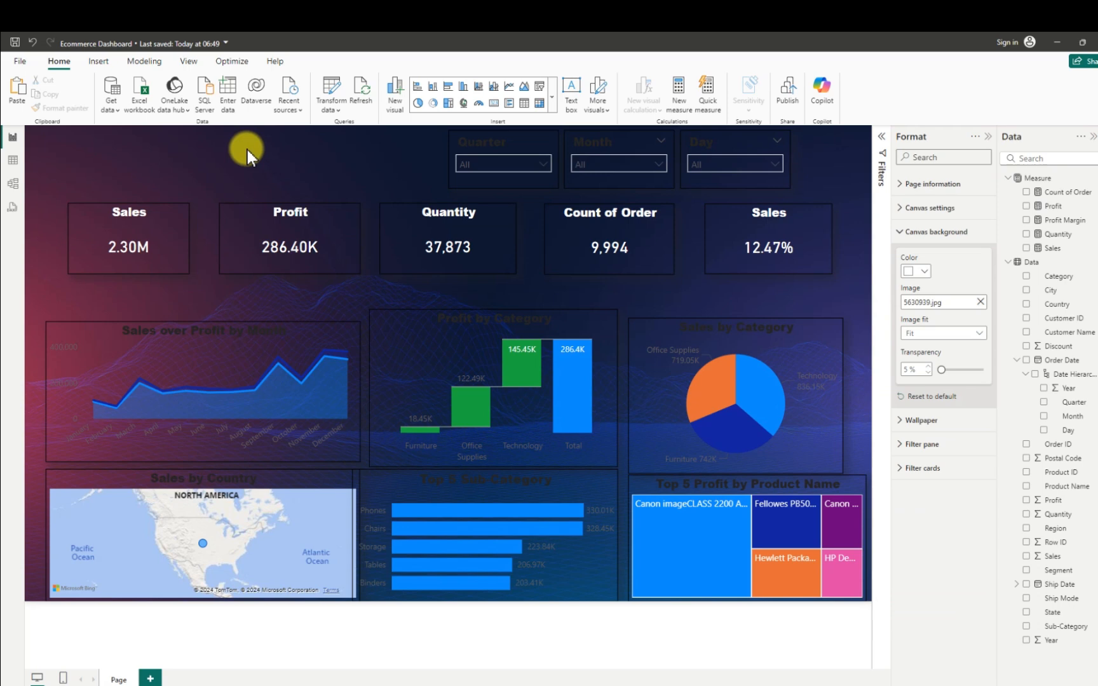
- Select the Quarter, Month and Day slicers together and set their slicer header font colour to white
click(449, 144)
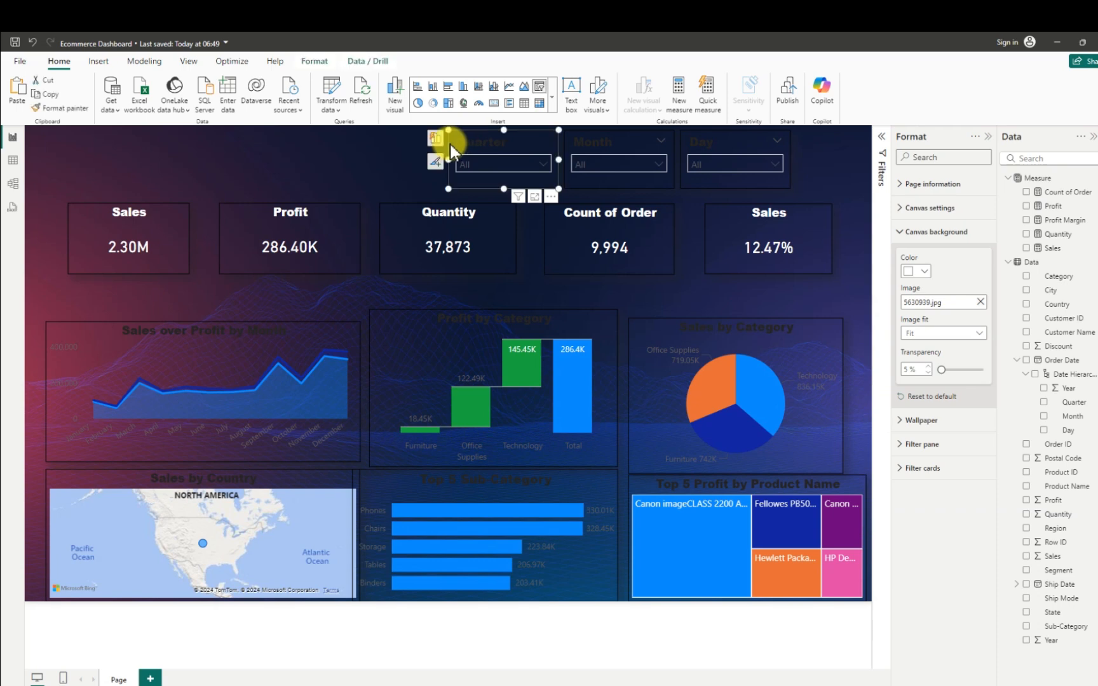
click(619, 128)
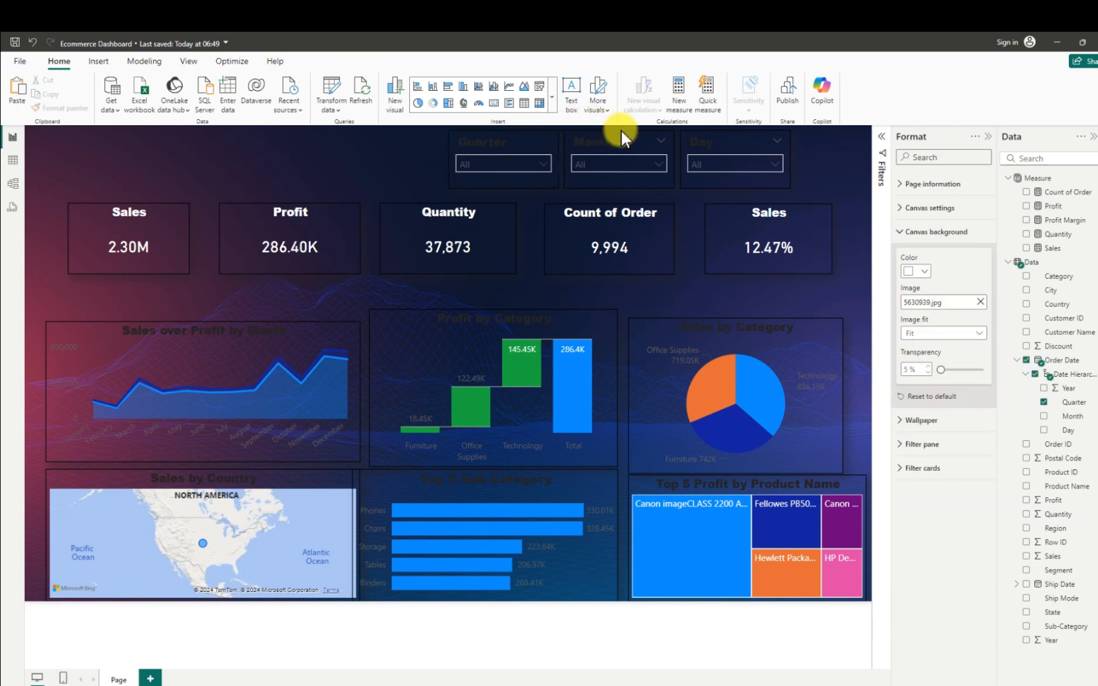
click(729, 135)
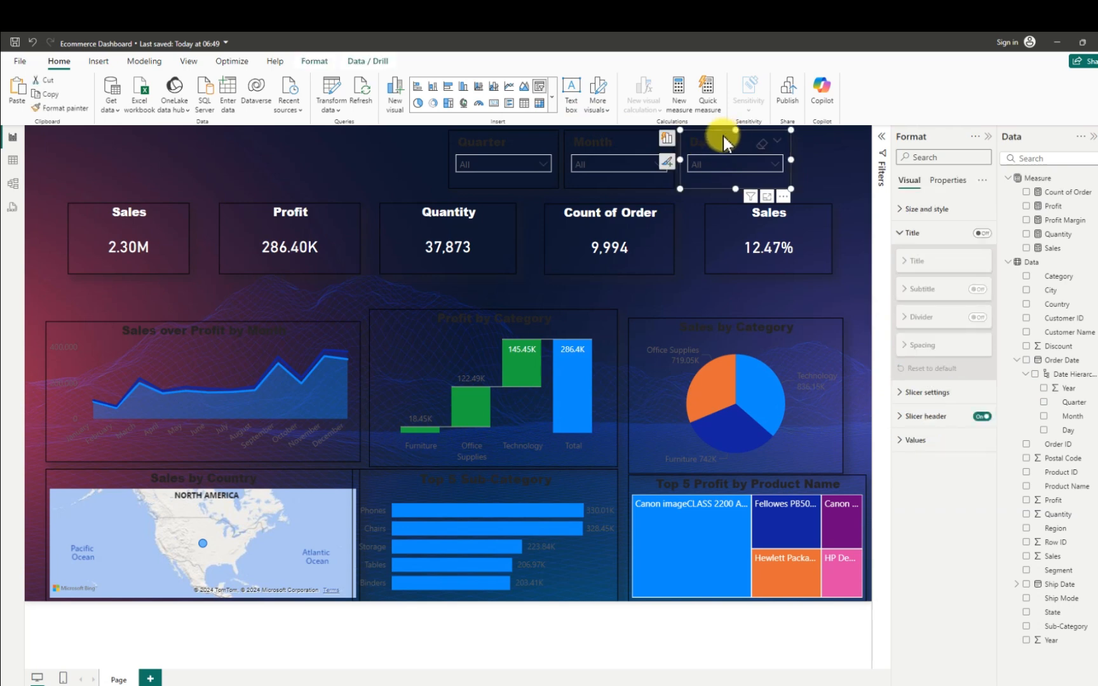
ctrl+click(613, 132)
ctrl+click(523, 136)
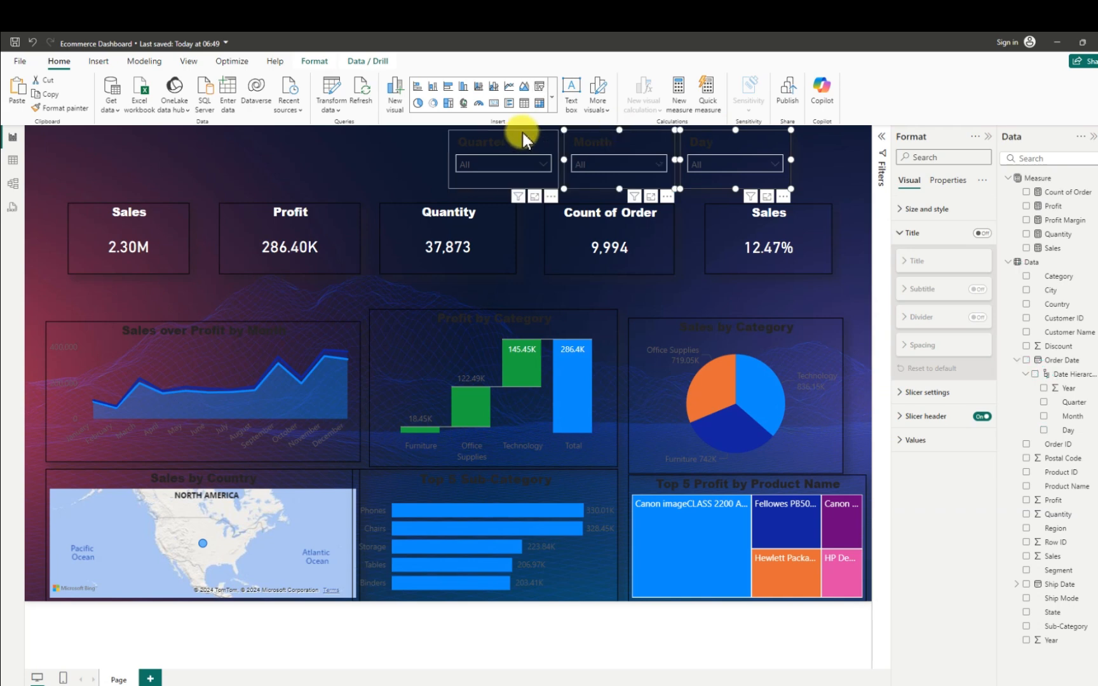
click(901, 421)
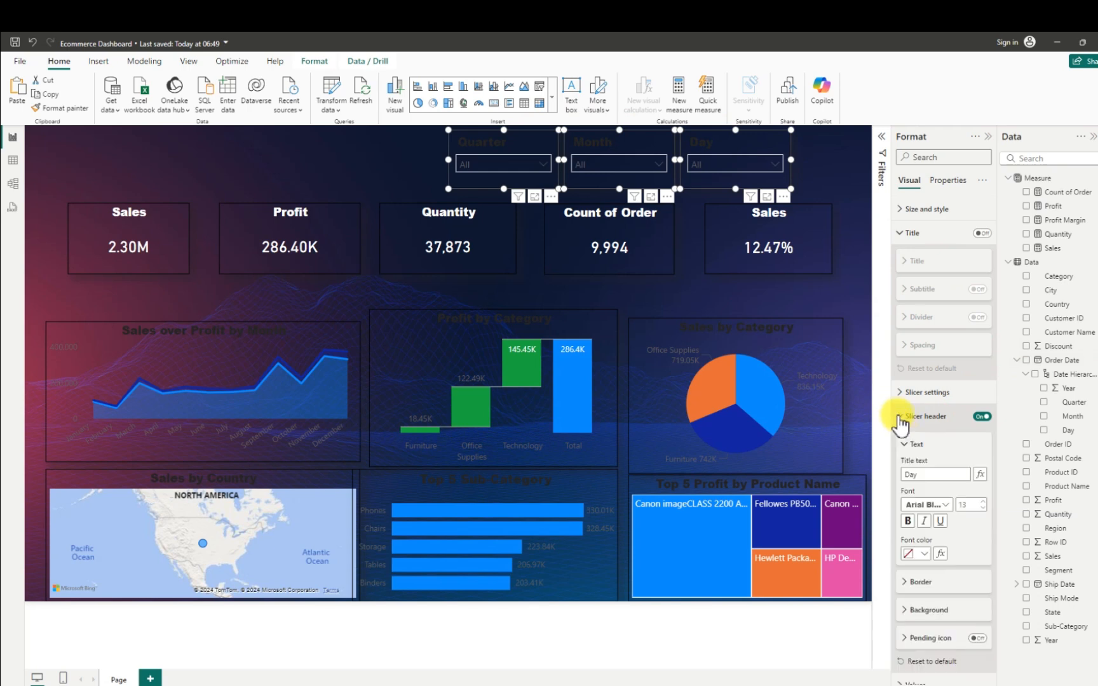
click(928, 562)
click(921, 375)
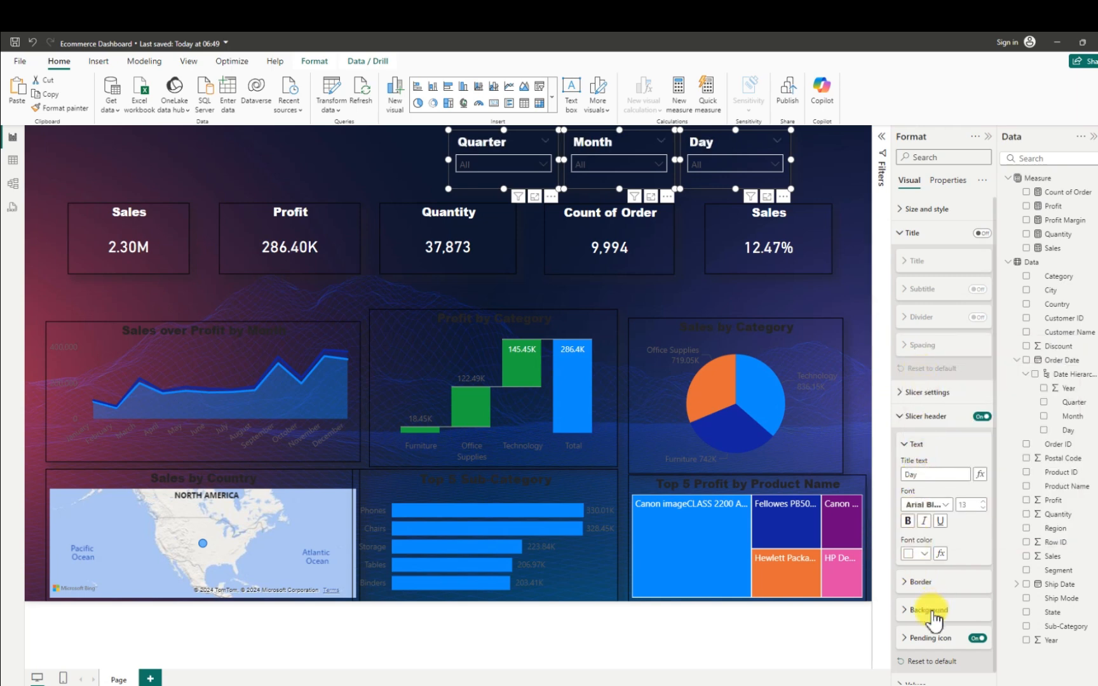
- Set the font colour of the values in the three selected slicers to white and deselect them
click(900, 394)
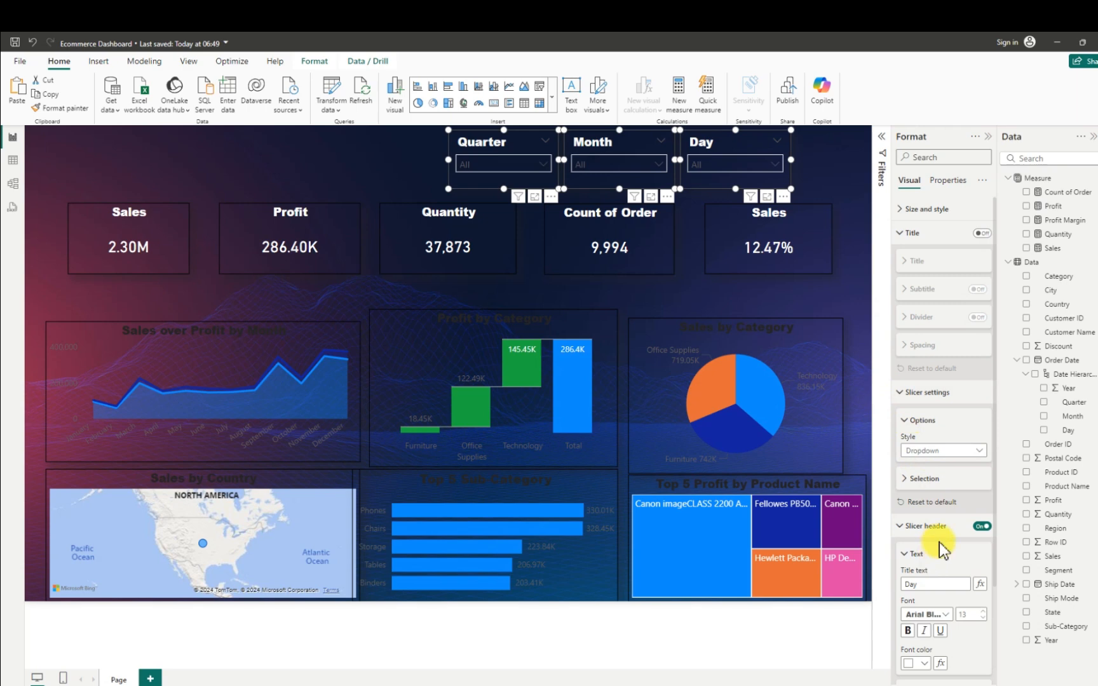
scroll(941, 550, down, 1)
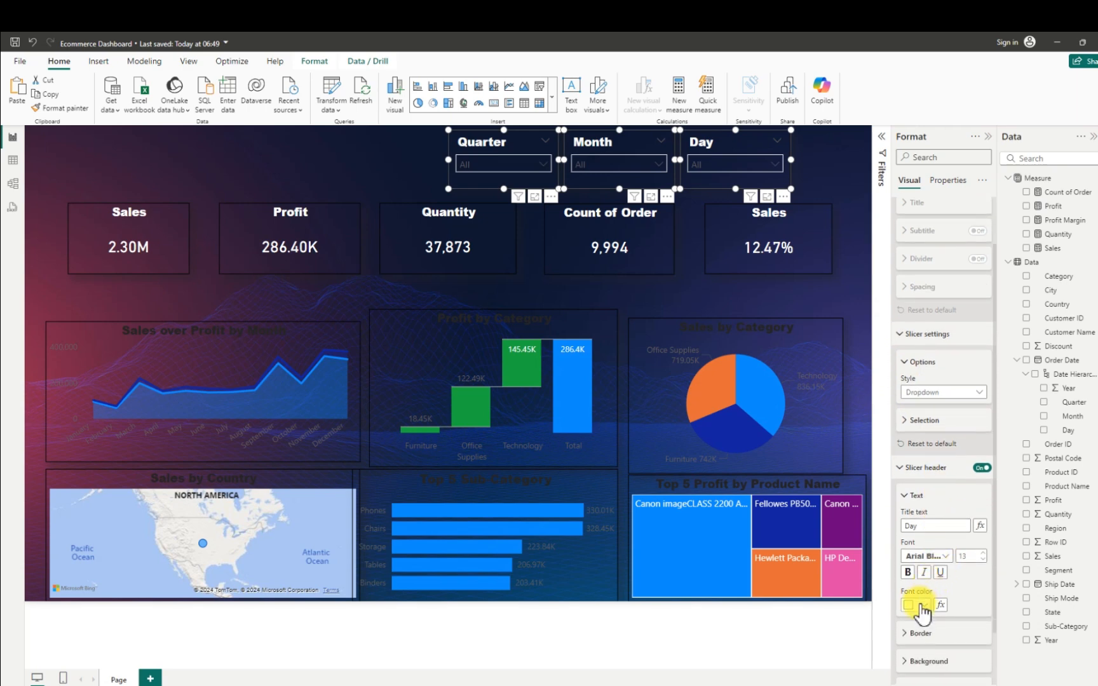
scroll(925, 603, down, 1)
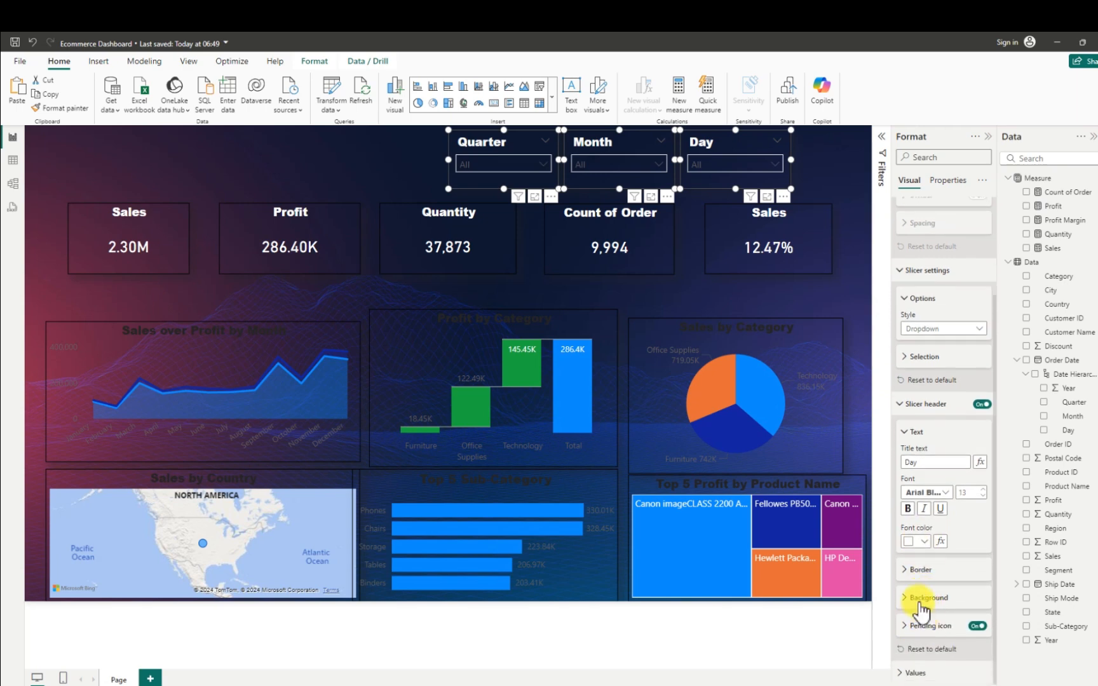
scroll(922, 607, up, 2)
scroll(921, 607, up, 1)
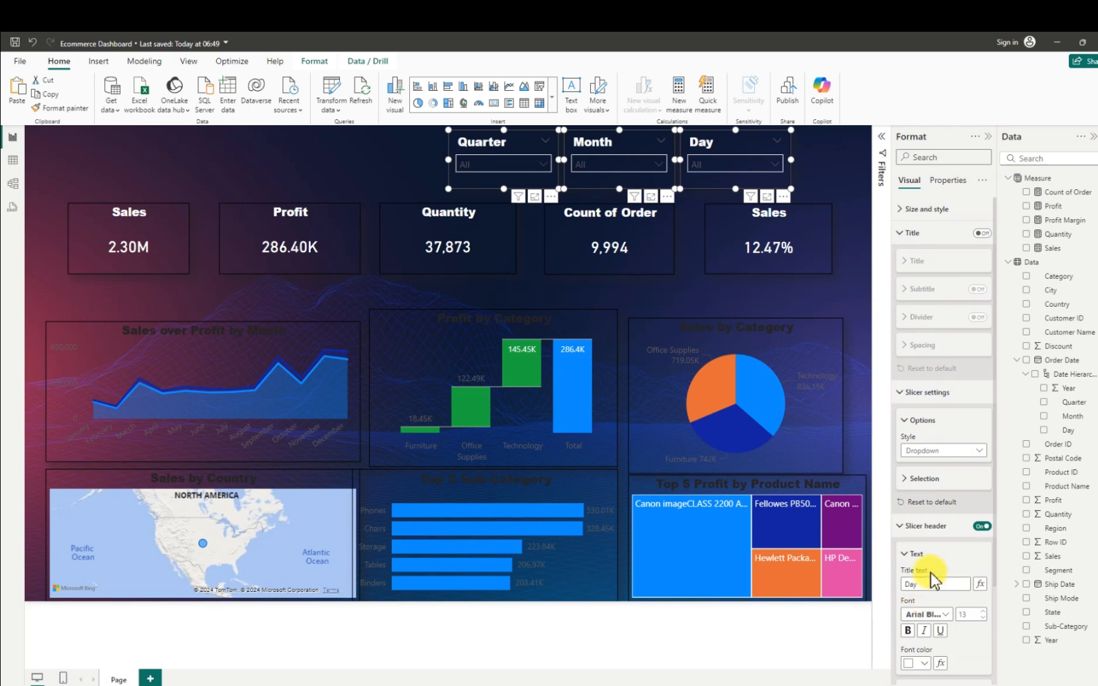
click(898, 210)
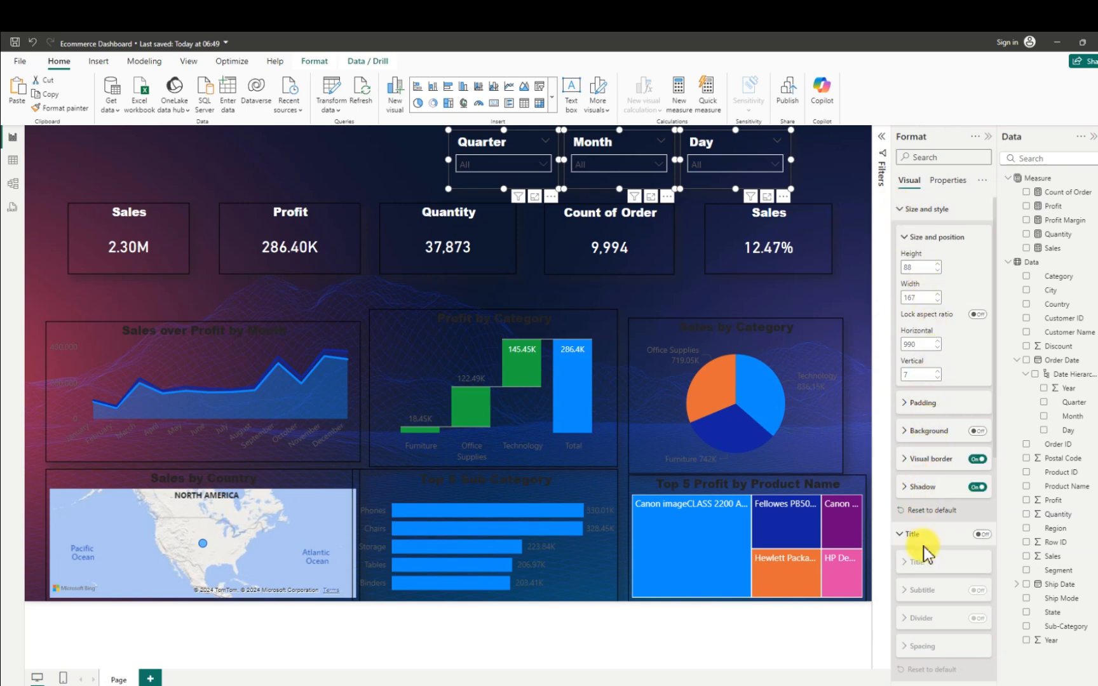
scroll(924, 552, down, 4)
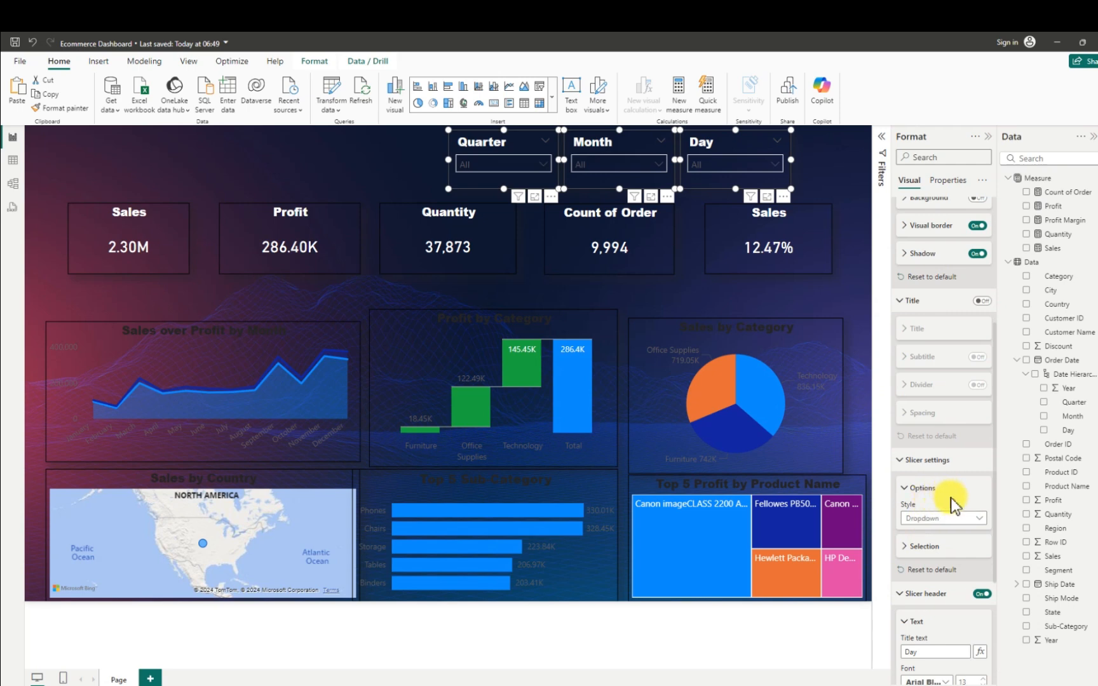
scroll(933, 527, down, 3)
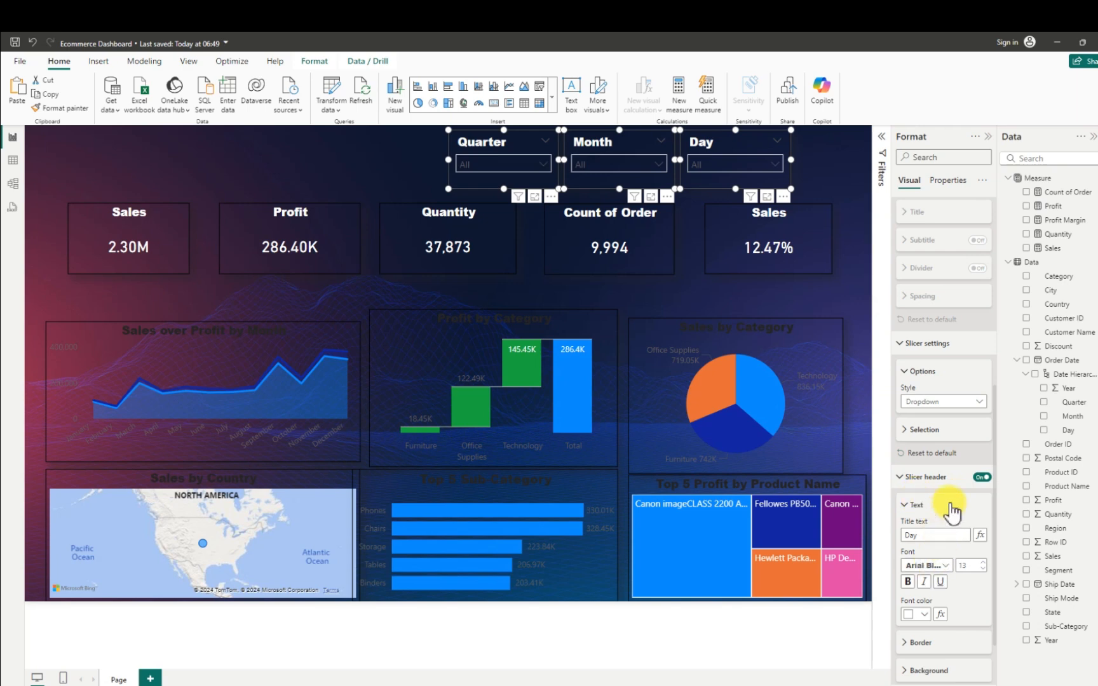
scroll(951, 508, down, 1)
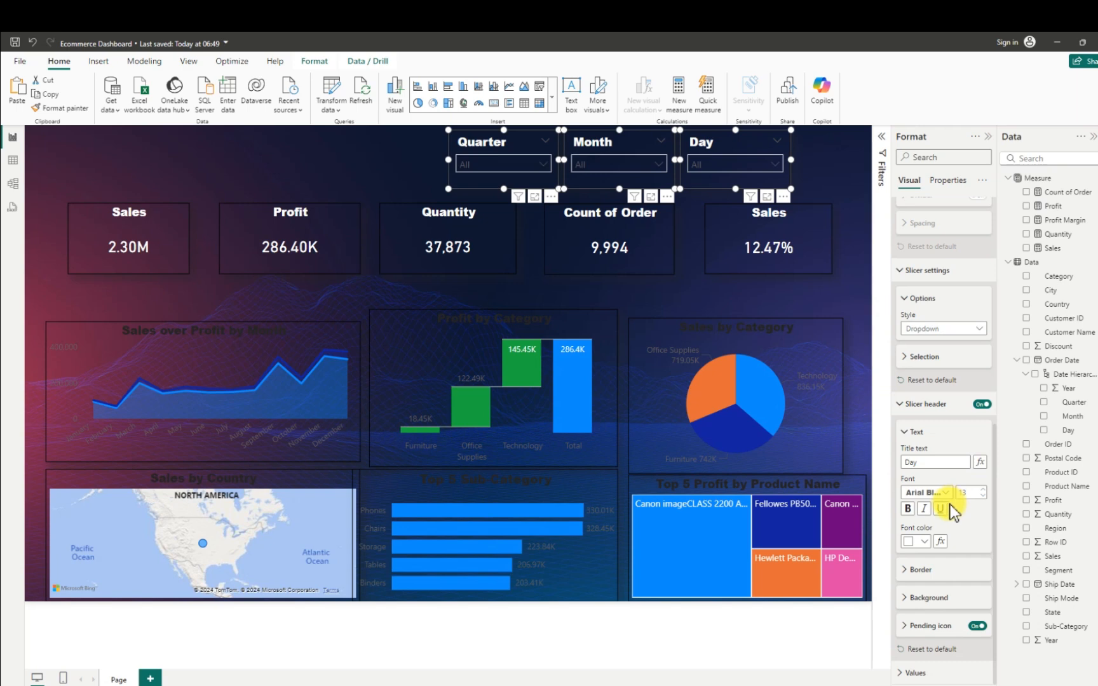
click(908, 673)
scroll(912, 632, down, 3)
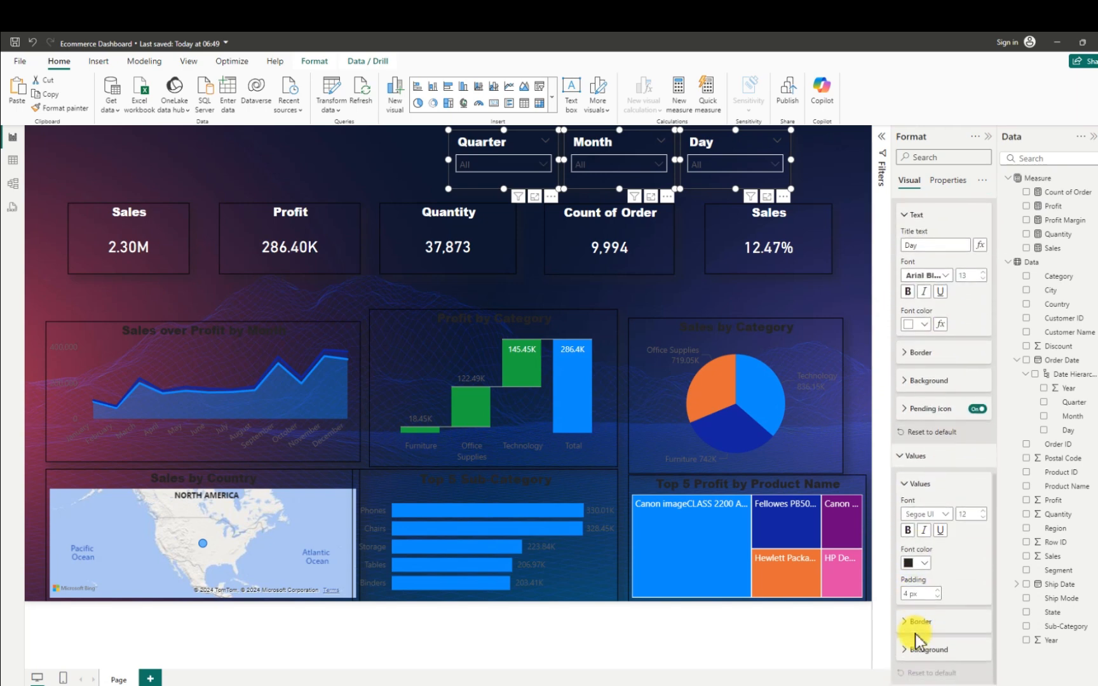
click(922, 562)
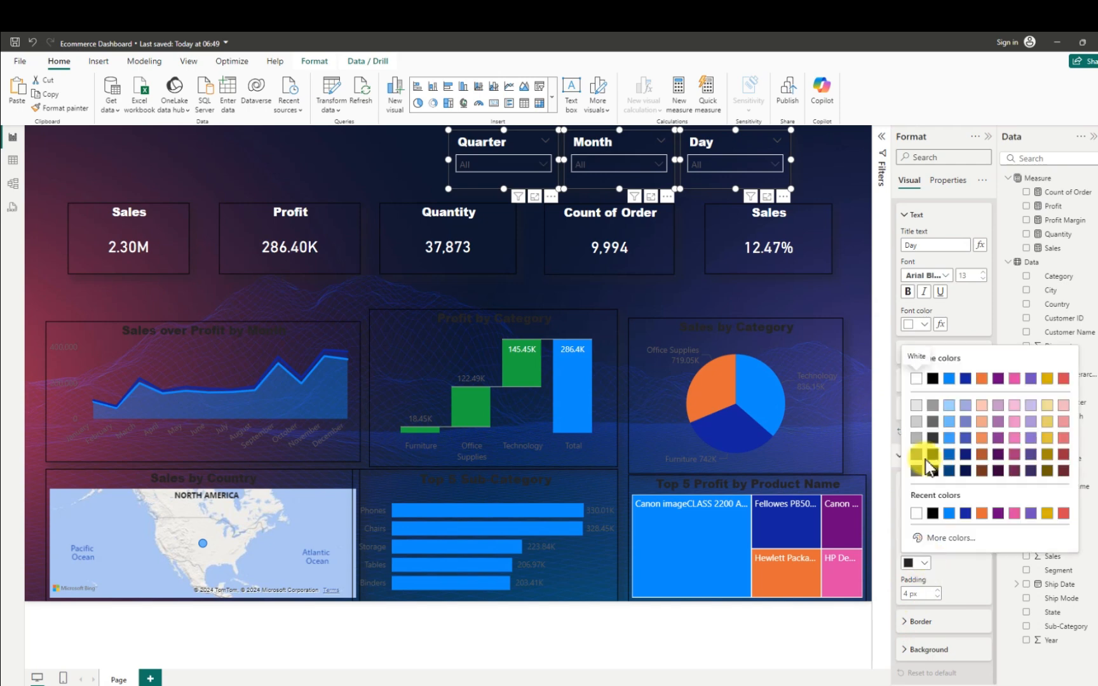
click(915, 384)
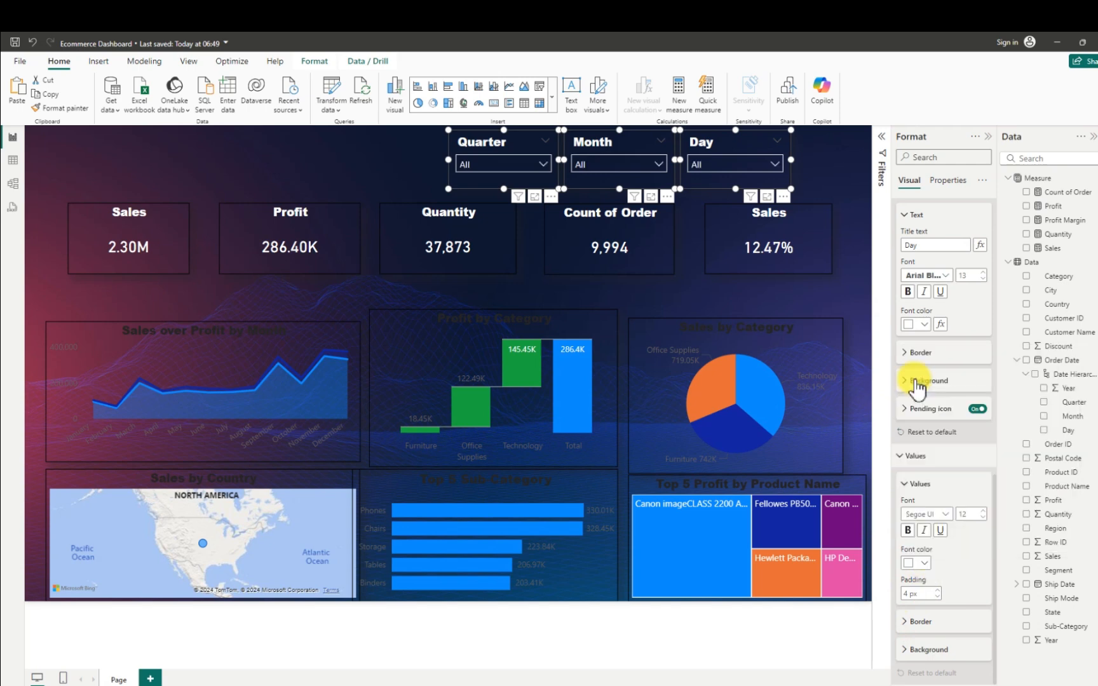
click(271, 152)
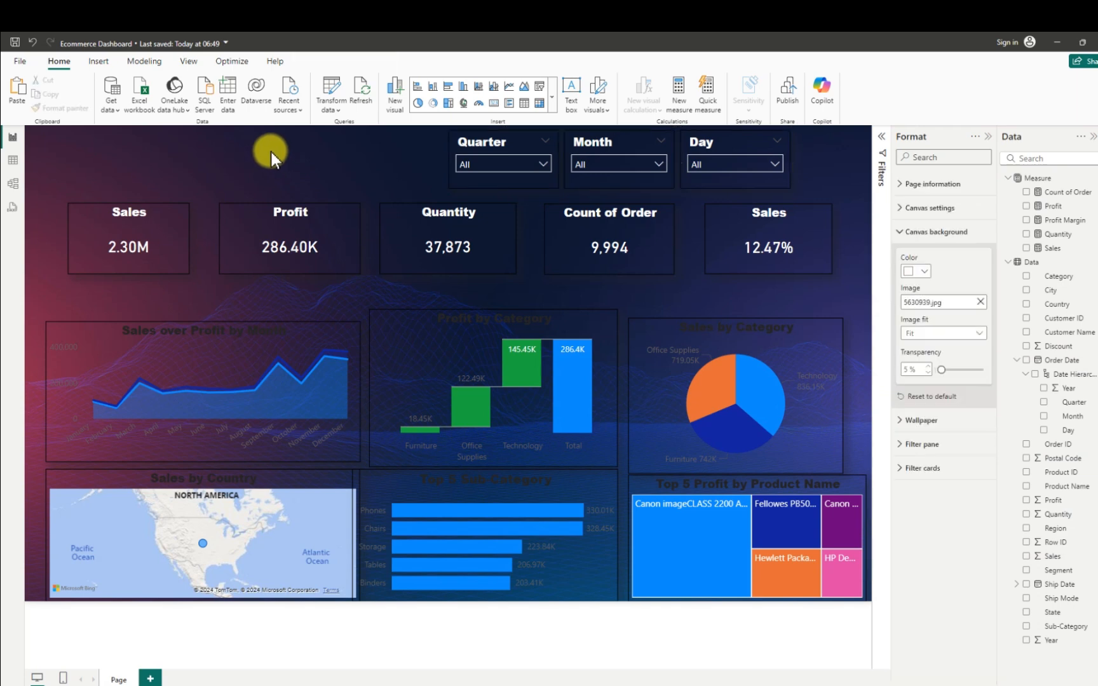
- Select the Quarter, Month and Day slicers together, reduce their slicer header font size to 11, and deselect them
click(487, 138)
ctrl+click(613, 140)
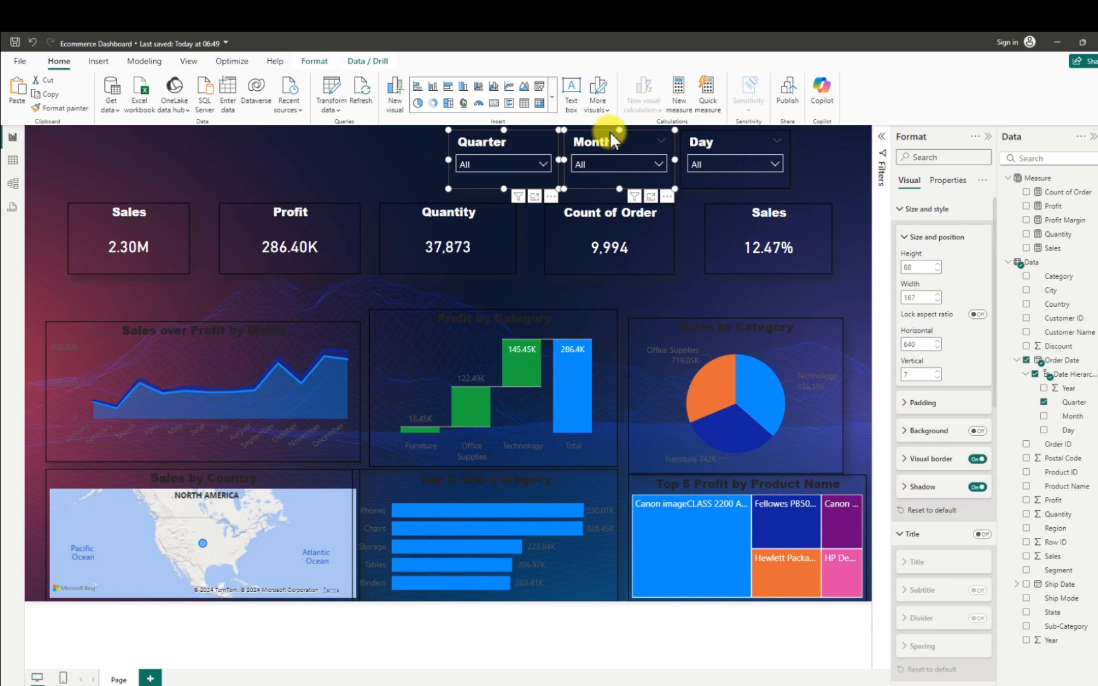
ctrl+click(701, 140)
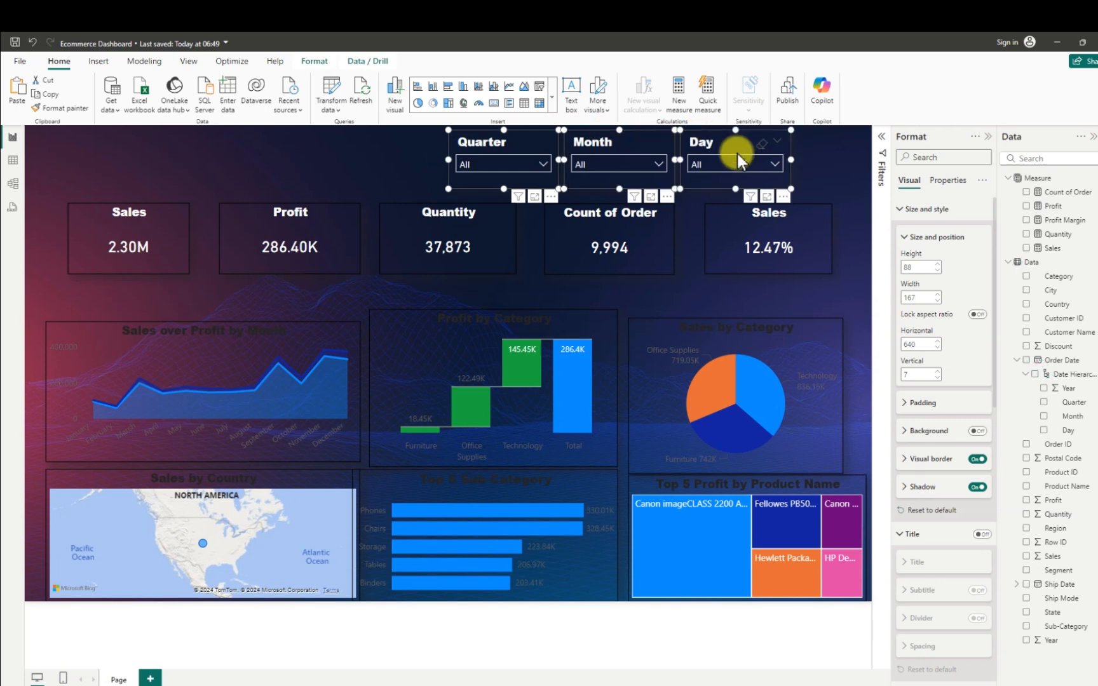
click(906, 463)
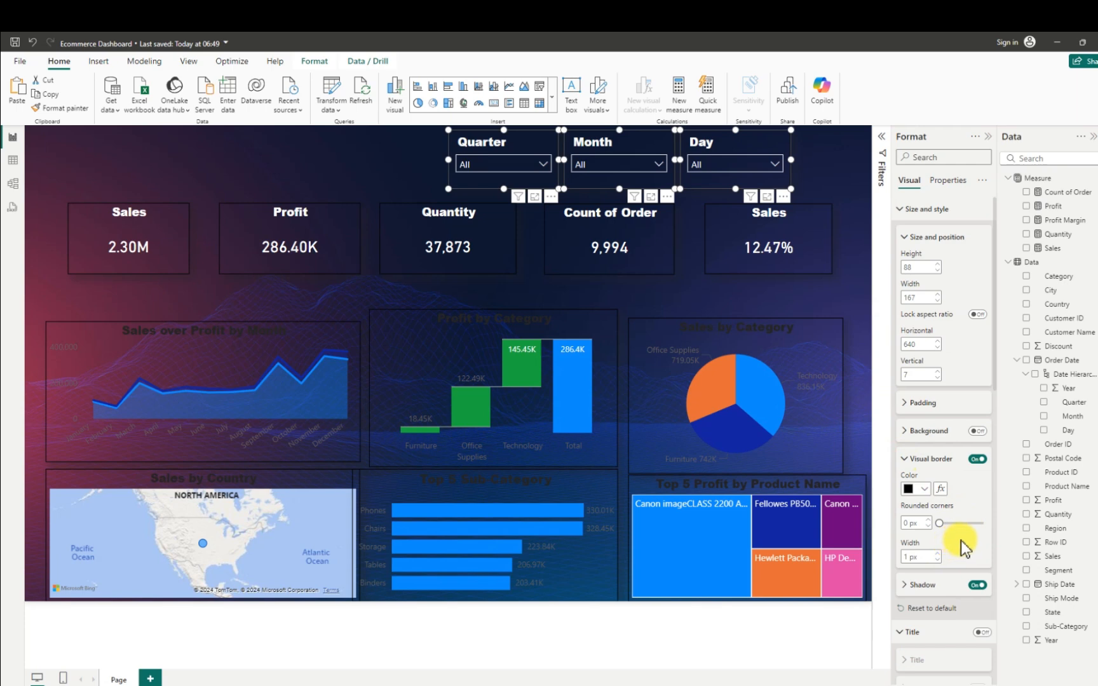
scroll(960, 540, down, 3)
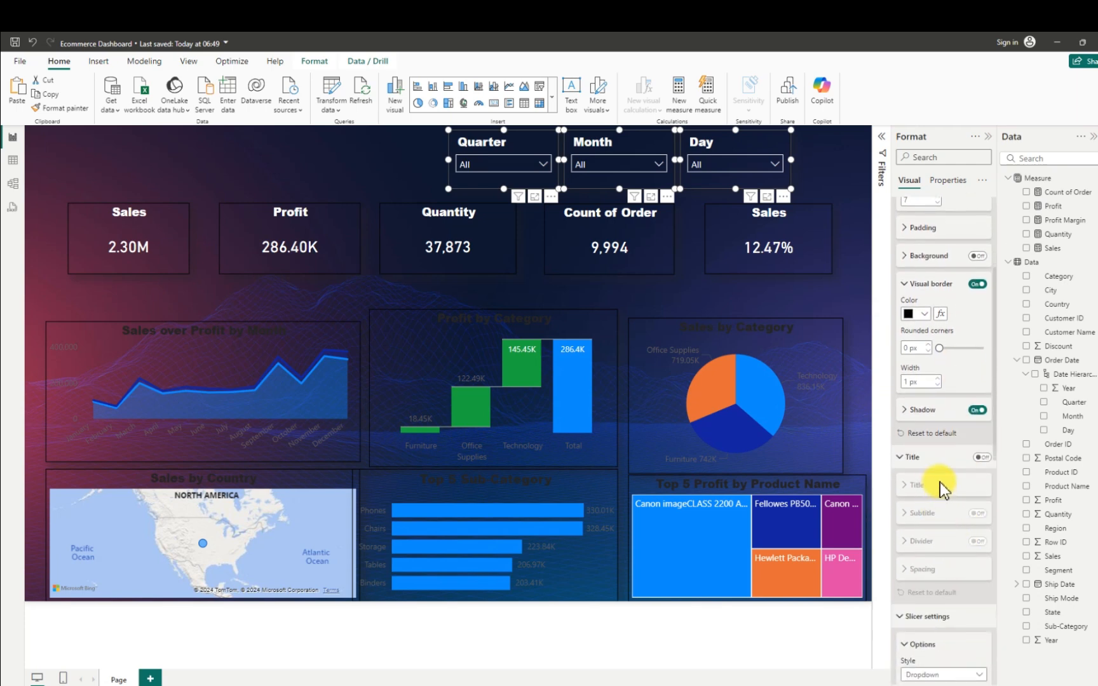
scroll(940, 482, down, 3)
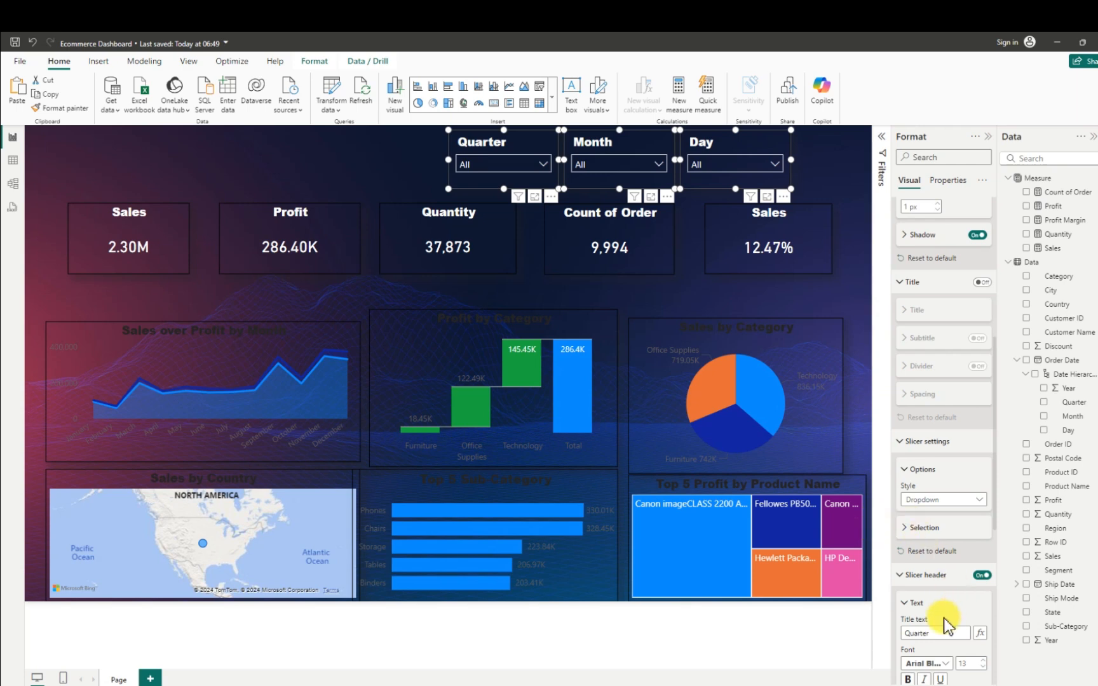
click(983, 667)
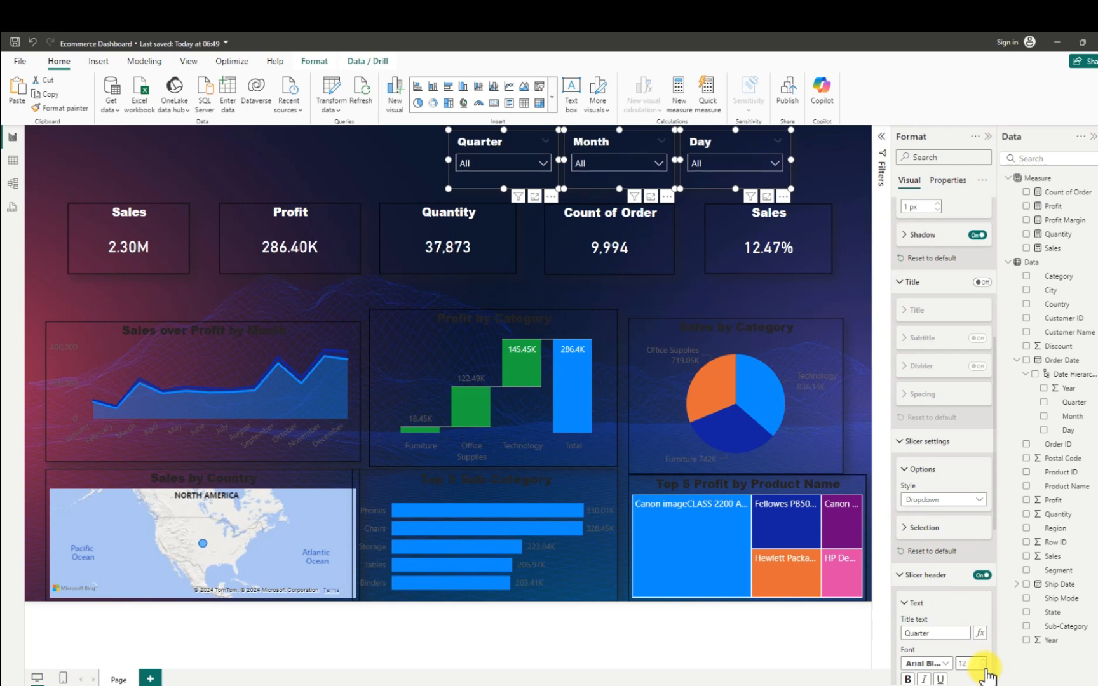
click(983, 667)
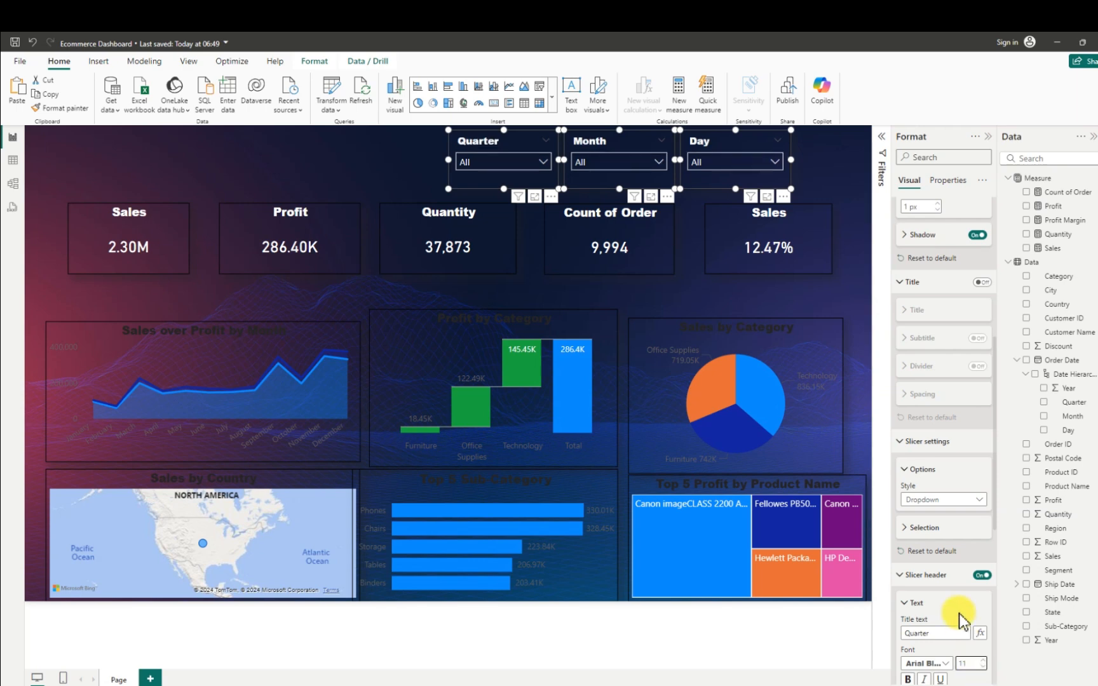
scroll(942, 609, down, 2)
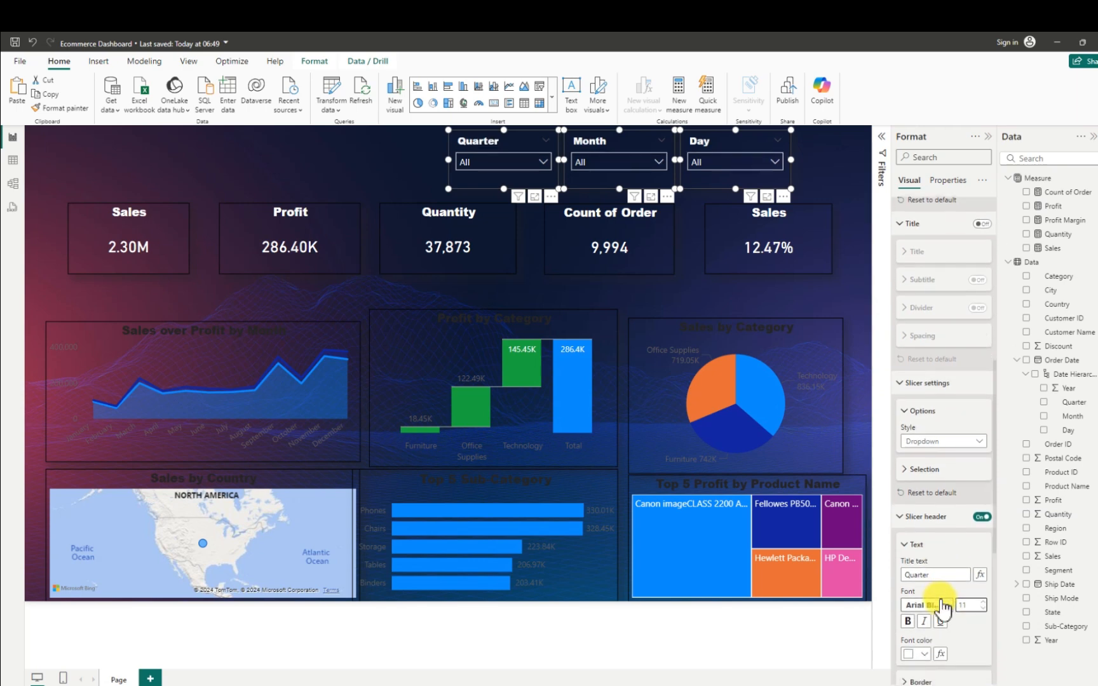
scroll(939, 626, down, 6)
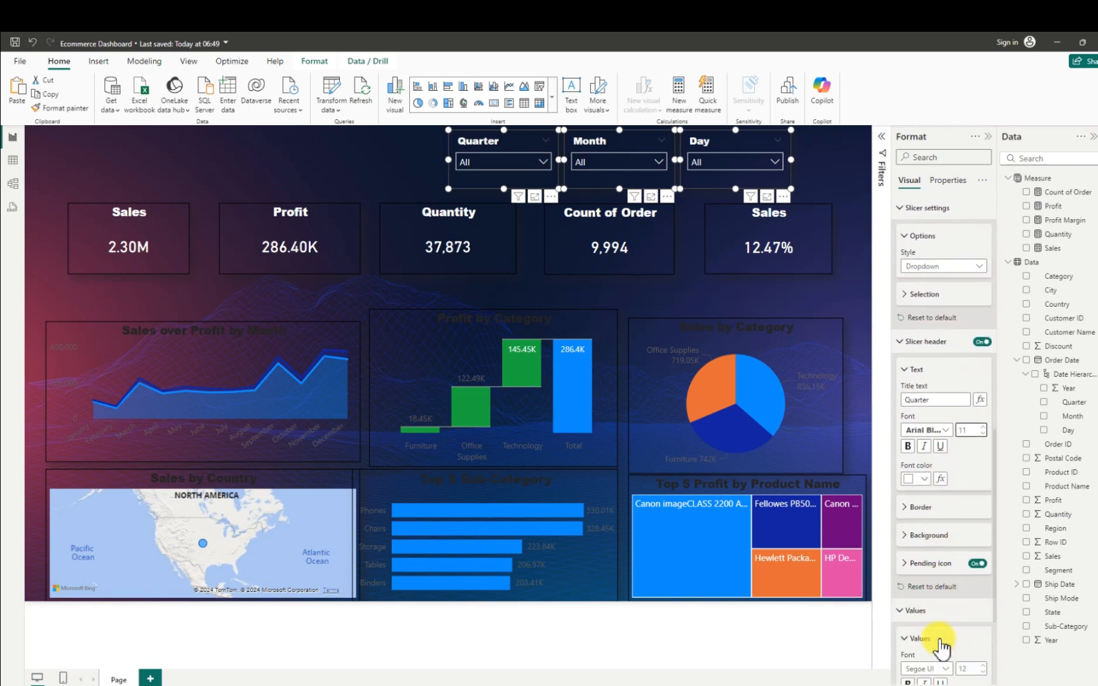
scroll(940, 645, down, 5)
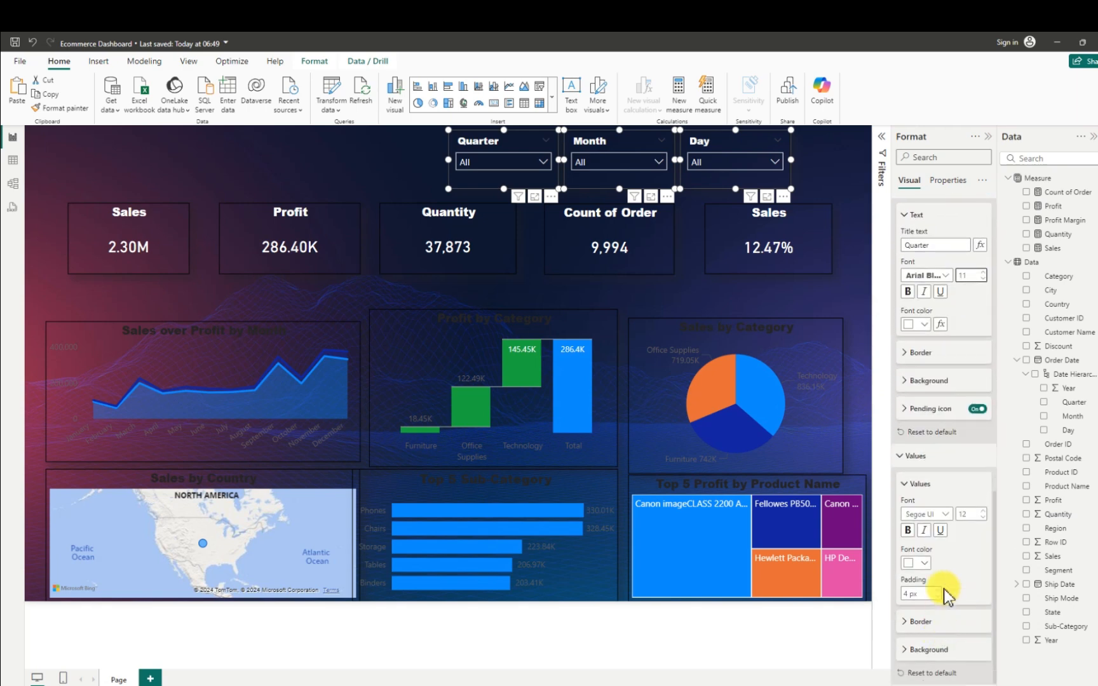
scroll(946, 594, up, 8)
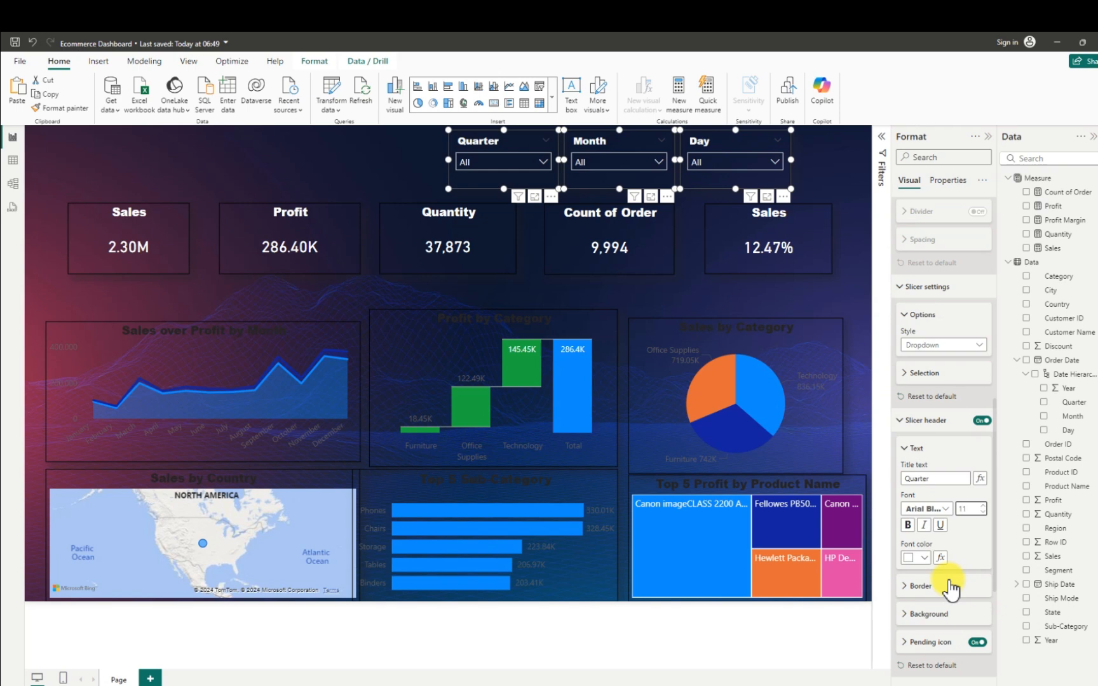
click(331, 143)
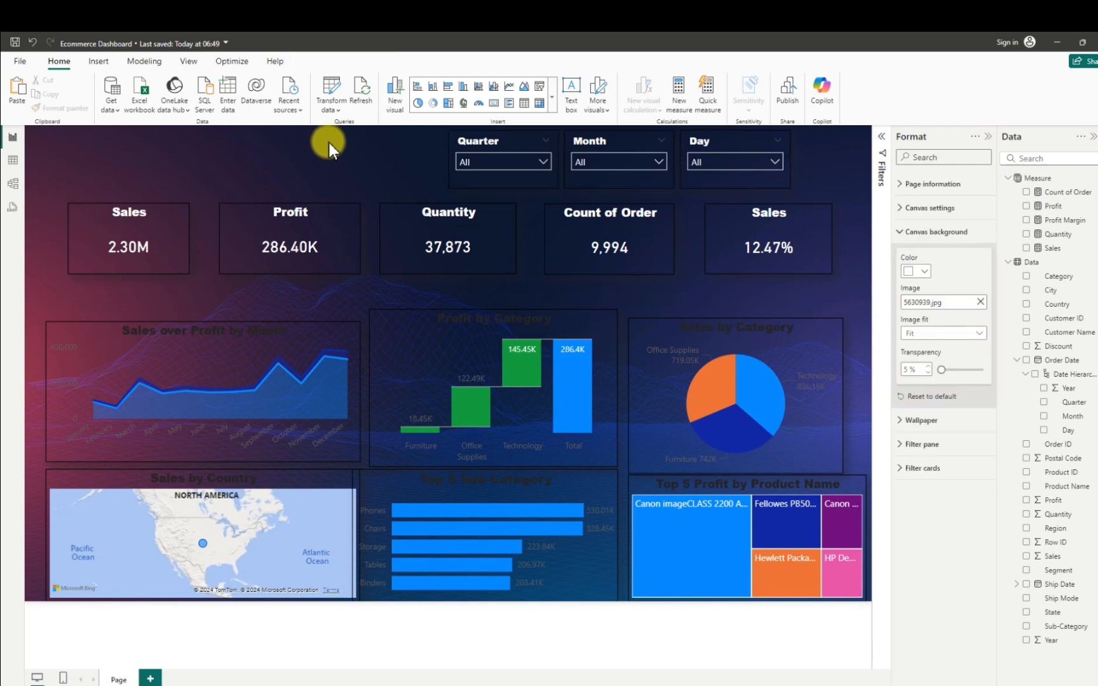
- Set the title text colour of the Sales over Profit by Month chart to white
click(100, 329)
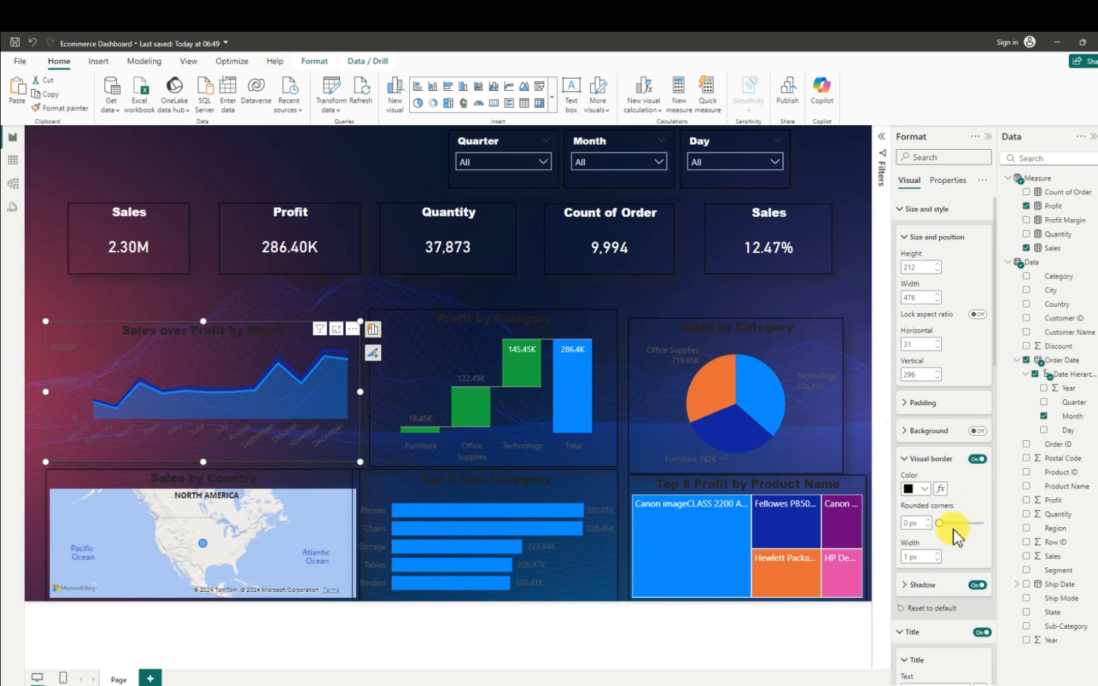
scroll(953, 537, down, 6)
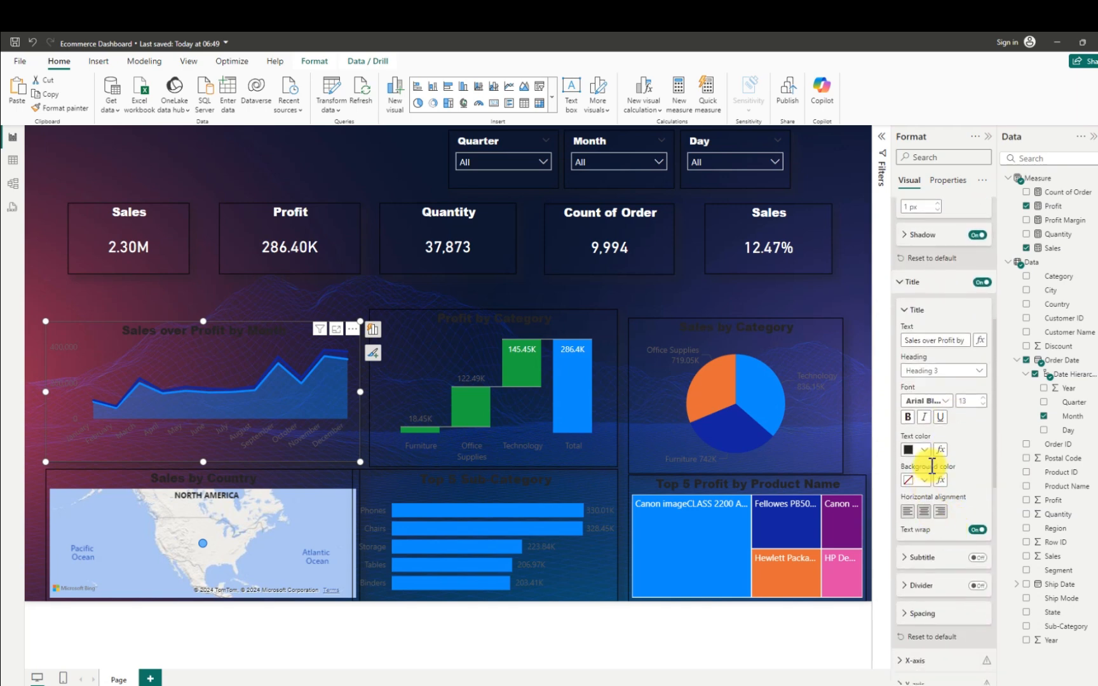
click(916, 450)
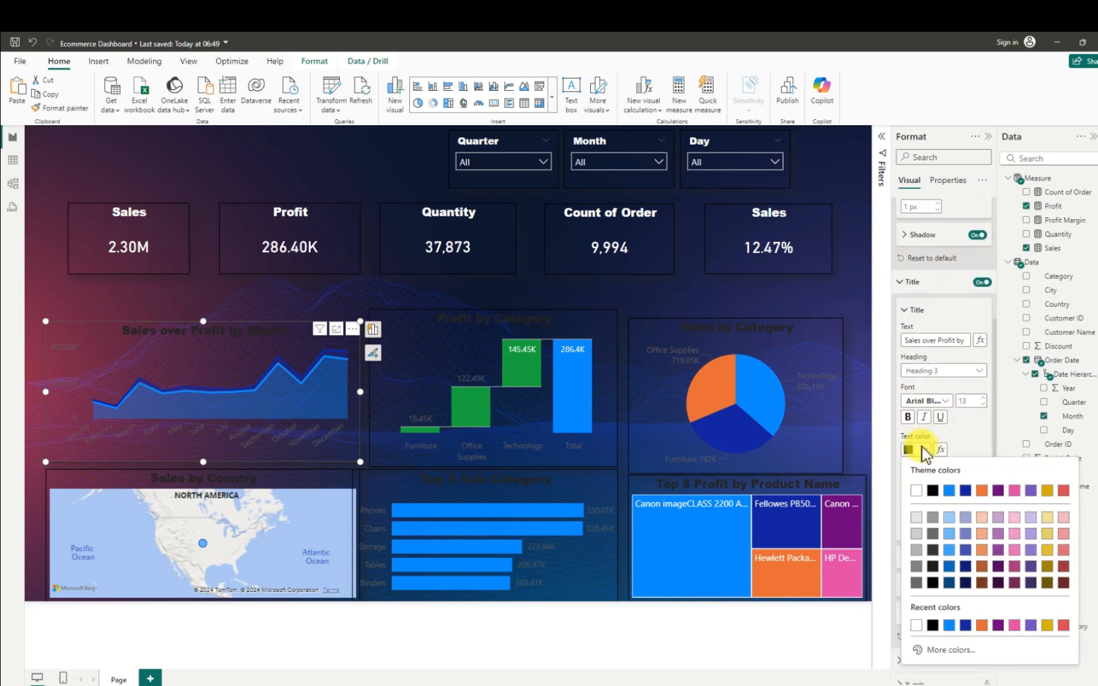
click(915, 490)
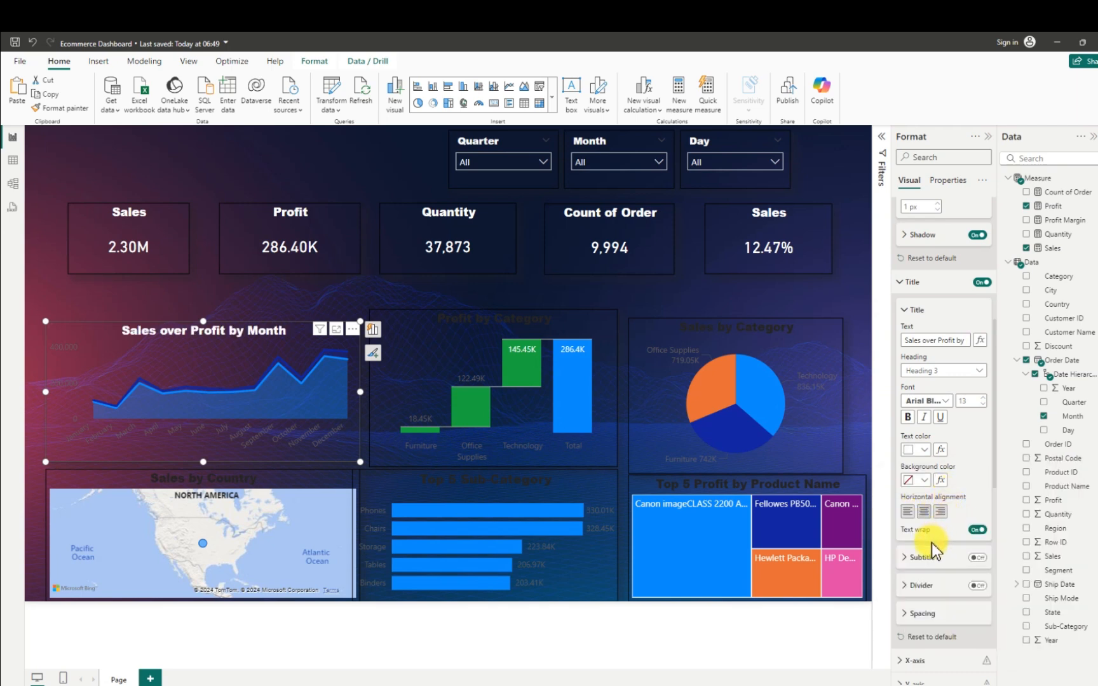
- Set the X-axis values of the Sales over Profit by Month chart to white
scroll(932, 547, down, 4)
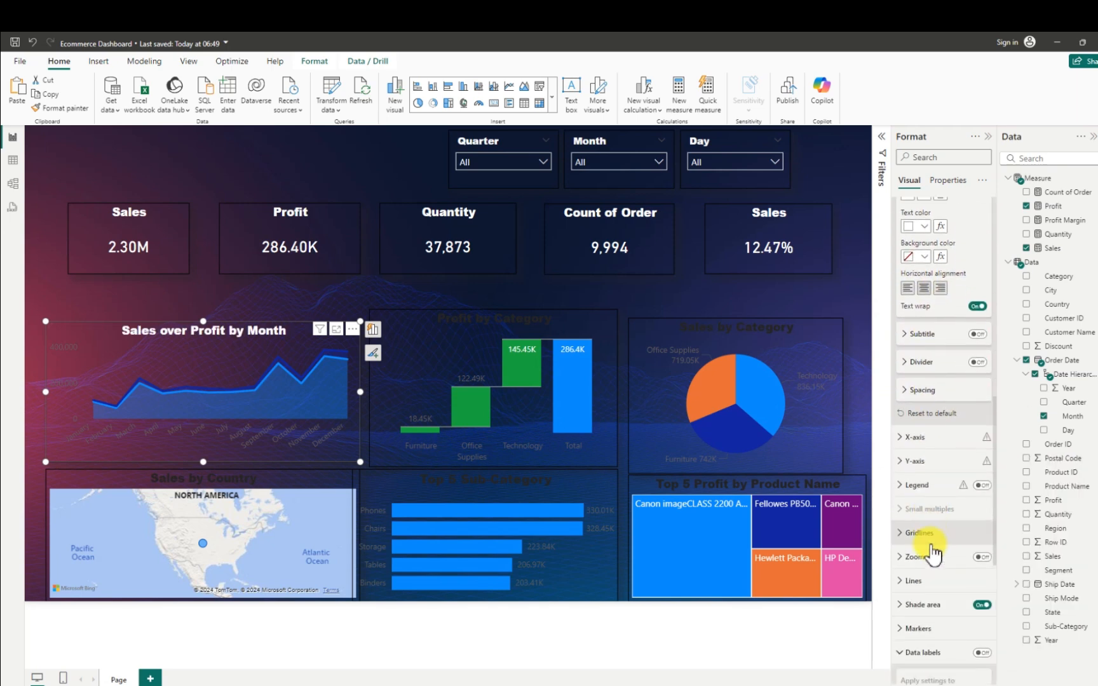
click(904, 435)
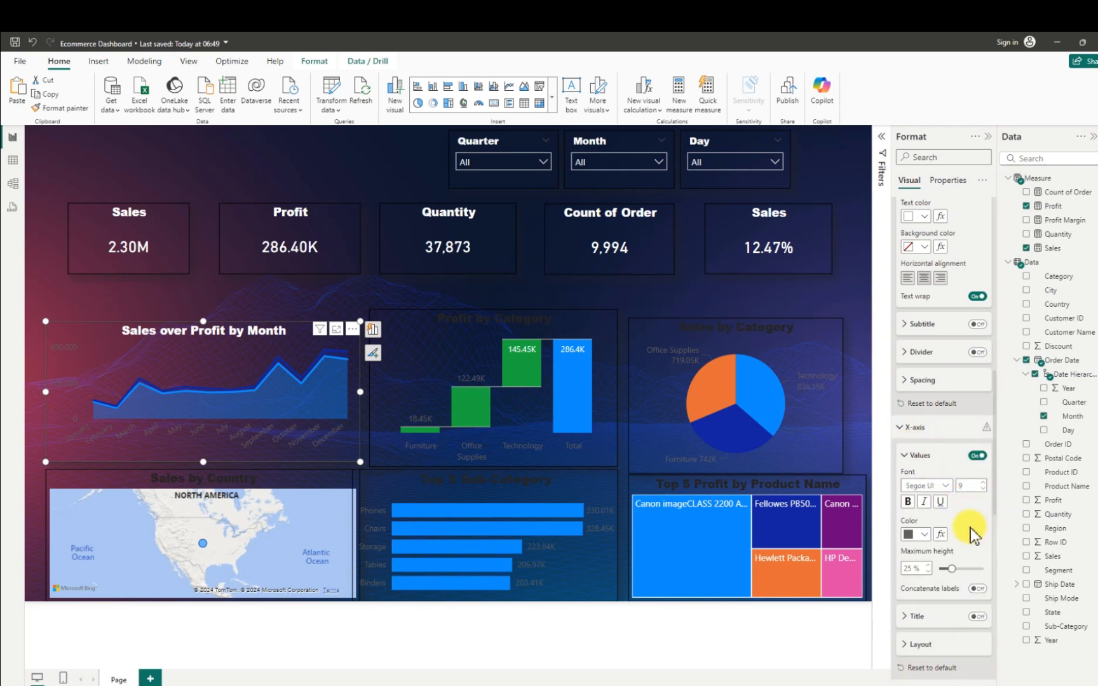
scroll(956, 527, down, 1)
click(924, 476)
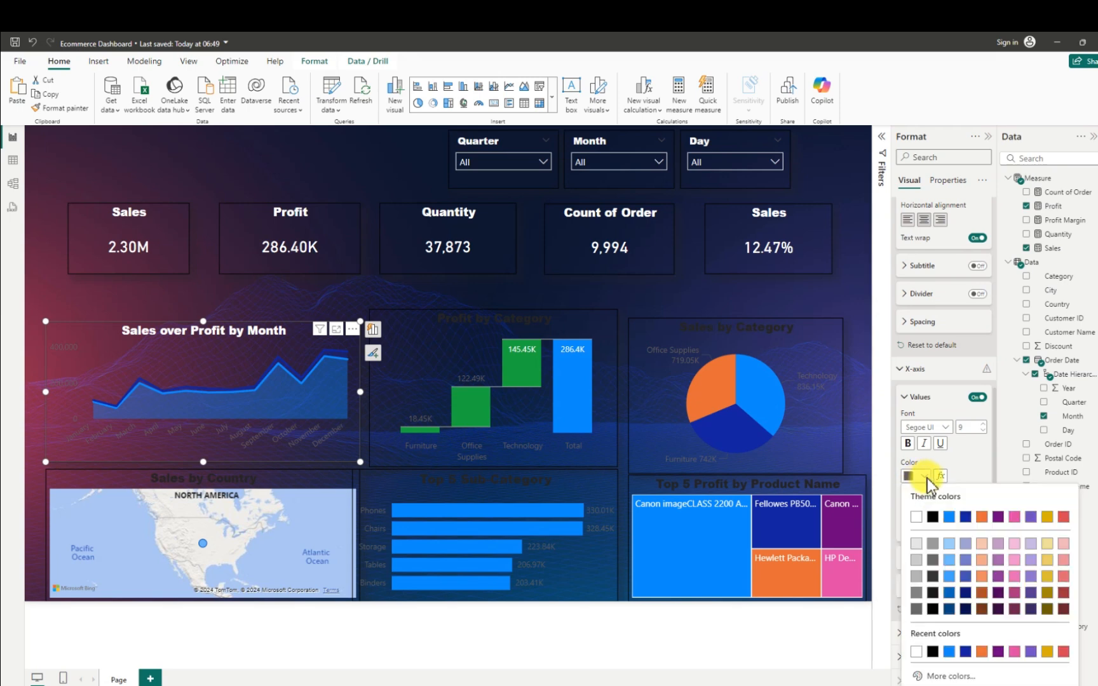
click(917, 516)
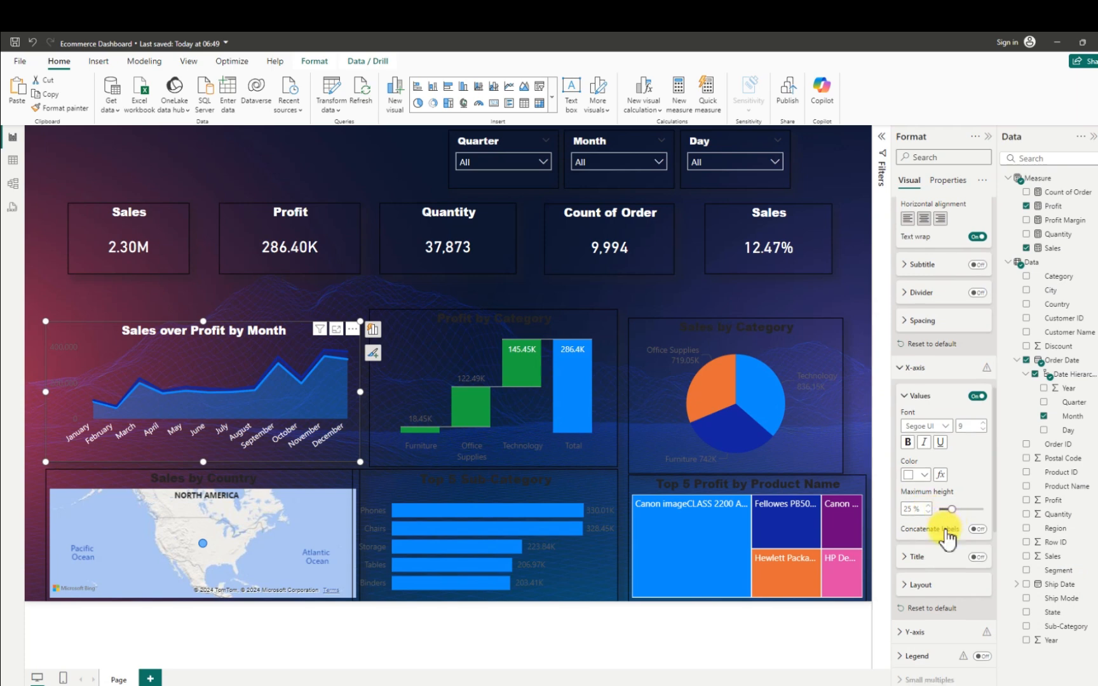
- Set the Y-axis values of the Sales over Profit by Month chart to white and deselect the chart
scroll(934, 524, down, 3)
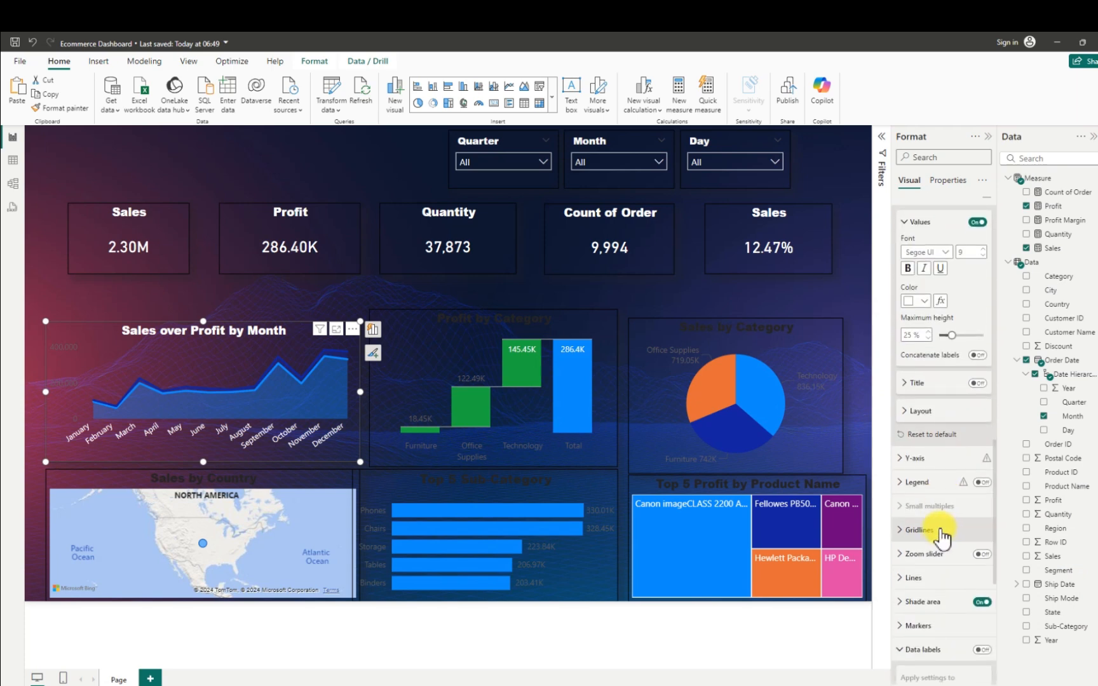
click(905, 462)
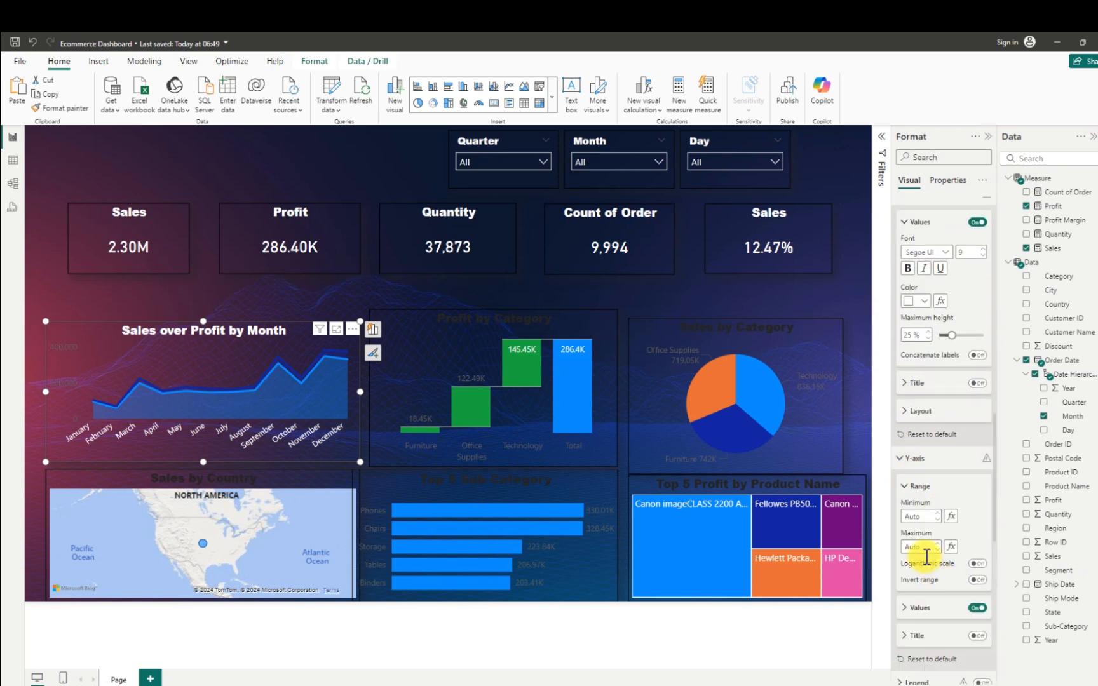
click(927, 607)
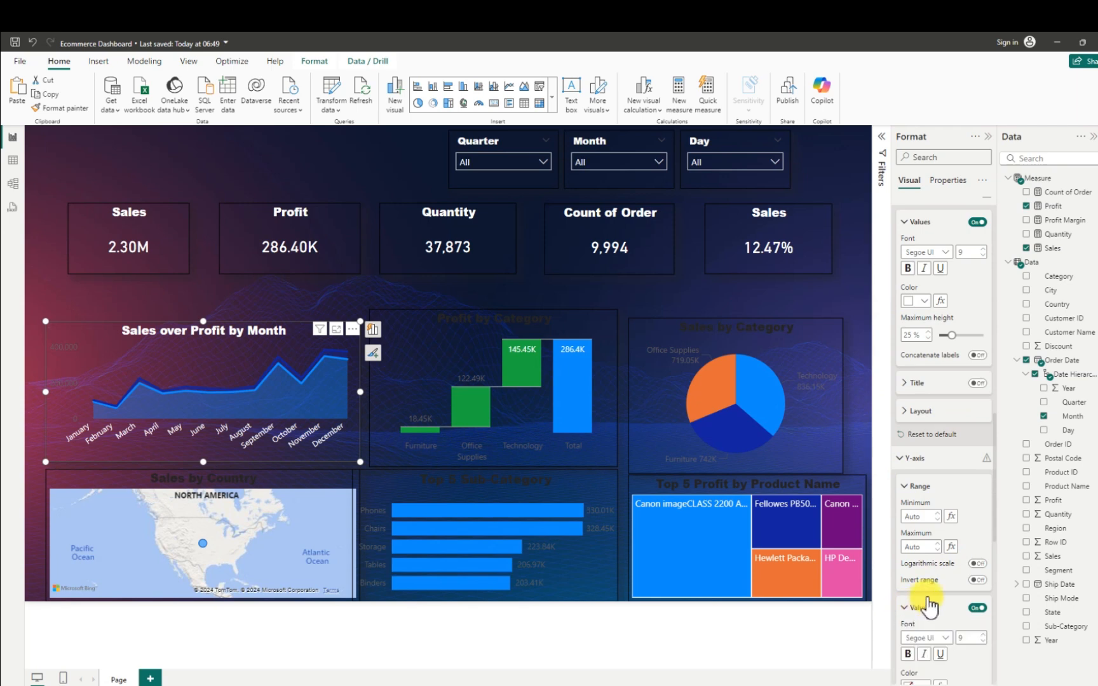
scroll(930, 595, down, 5)
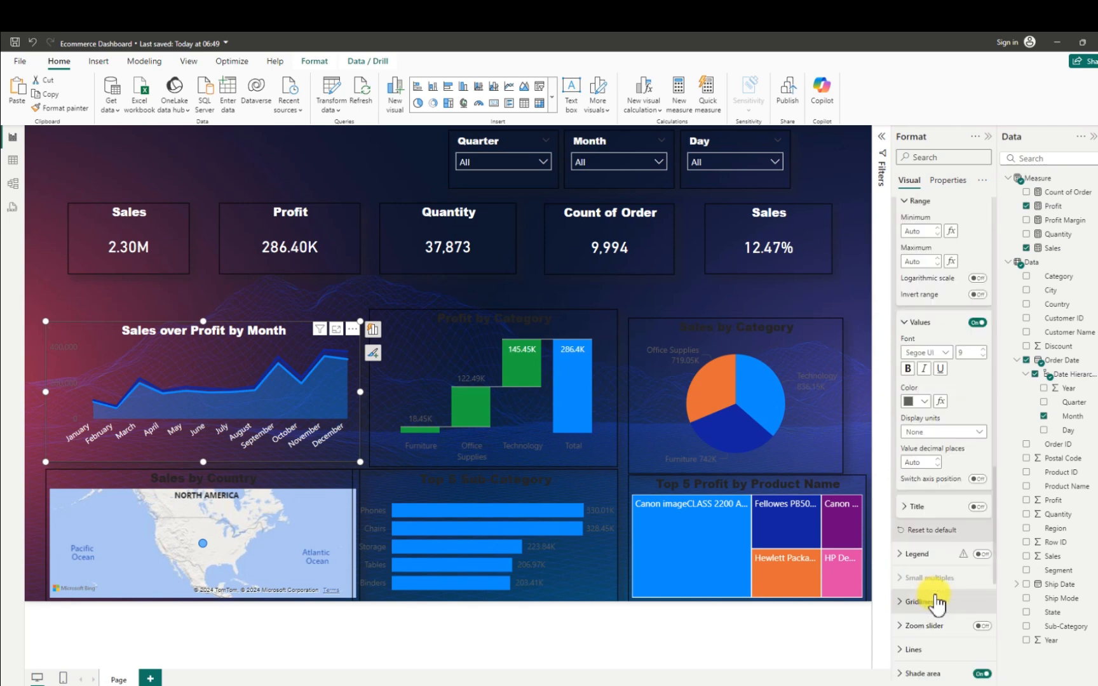
click(927, 397)
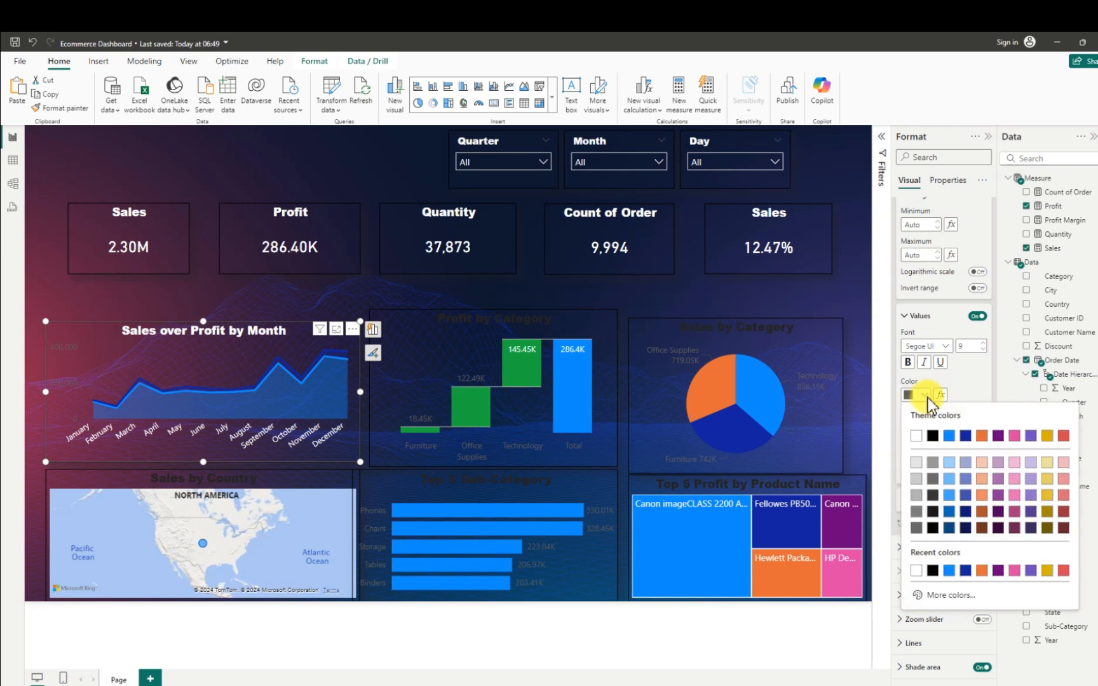
click(915, 436)
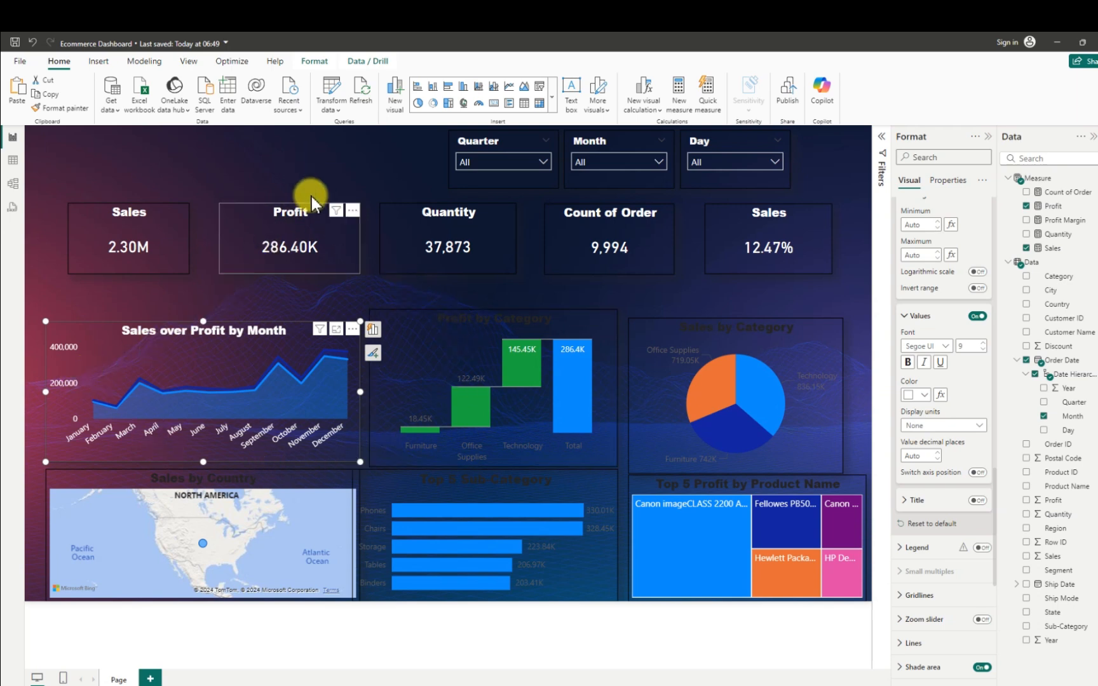
click(280, 160)
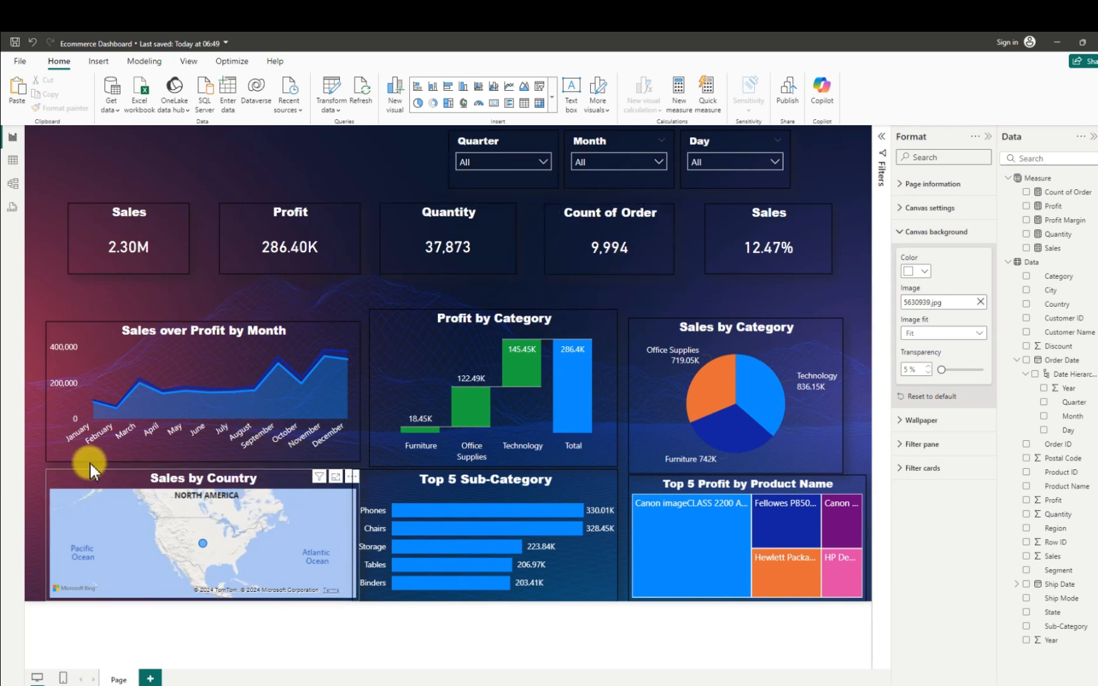
- Nudge the Sales by Country map up and to the right, and collapse the Format and Data panes to enlarge the canvas
drag(90, 463, 98, 451)
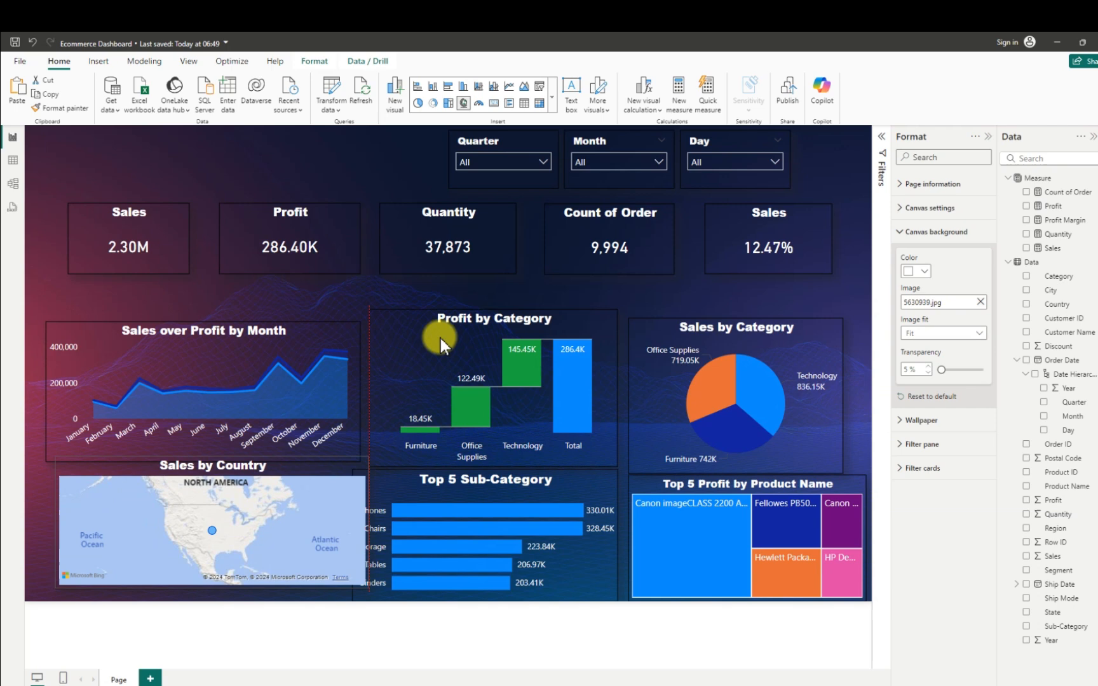
click(987, 138)
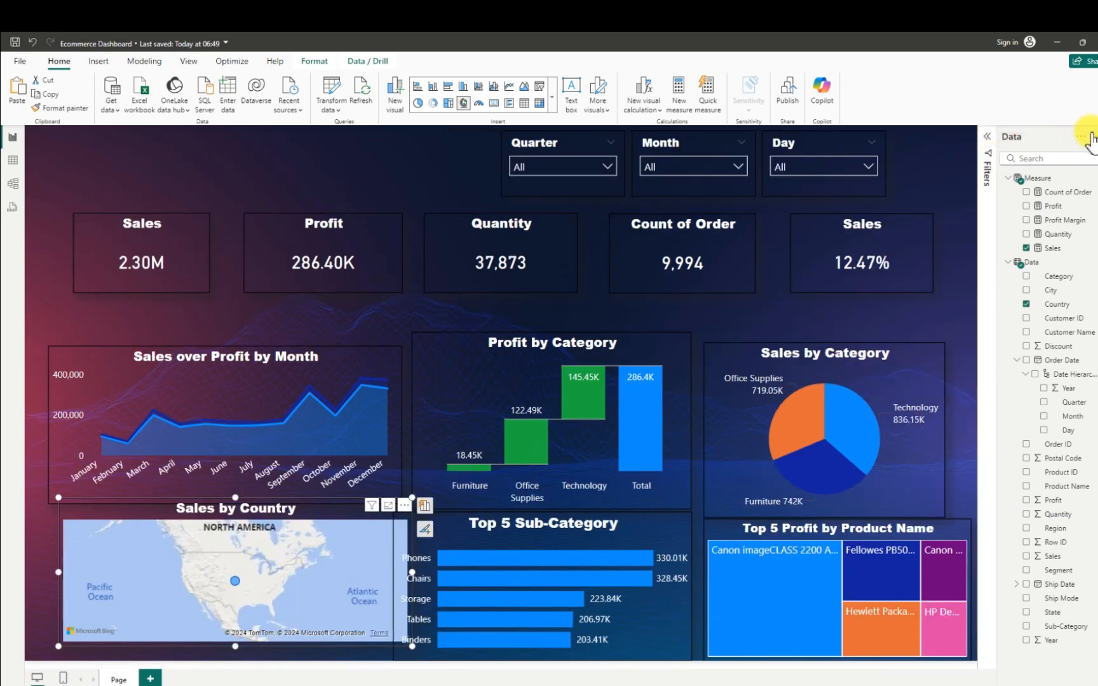
click(1091, 136)
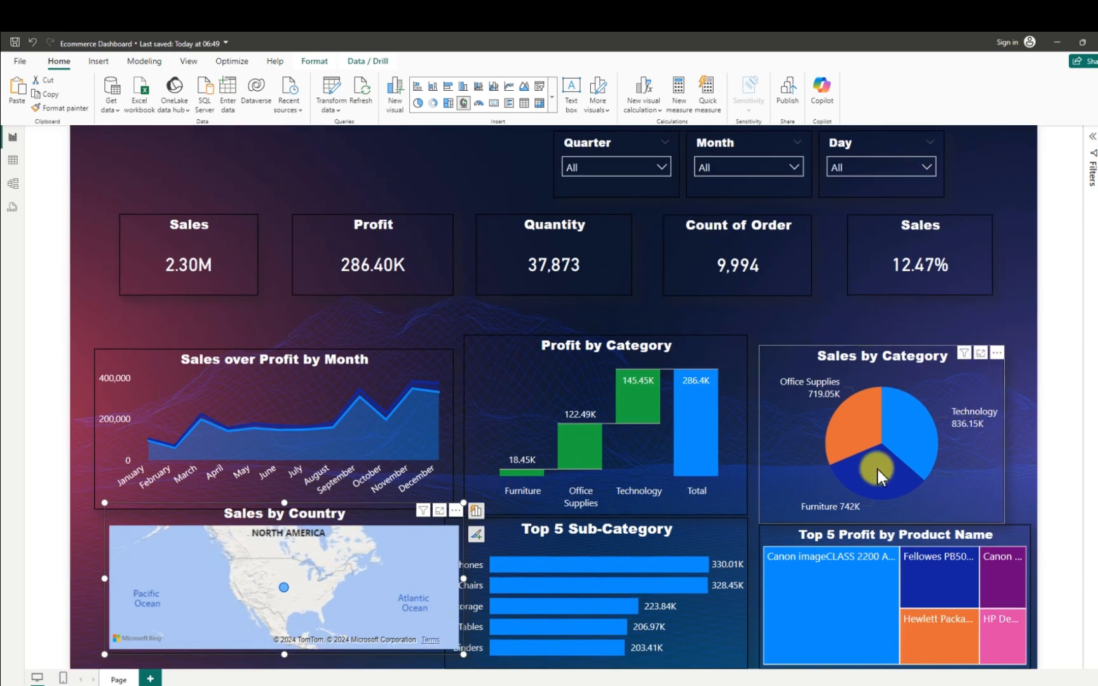
- Move the Sales by Country map clear of the Top 5 Sub-Category chart's labels and save the report
mouse_move(158, 517)
mouse_down()
mouse_move(137, 525)
mouse_move(146, 522)
mouse_up()
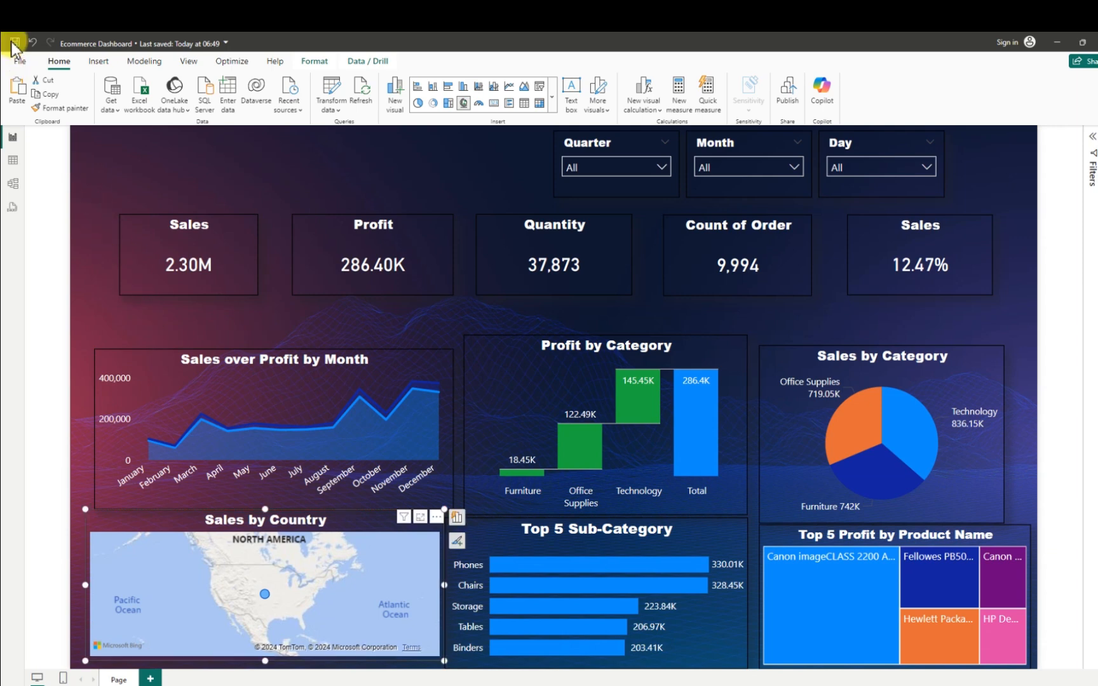
click(13, 43)
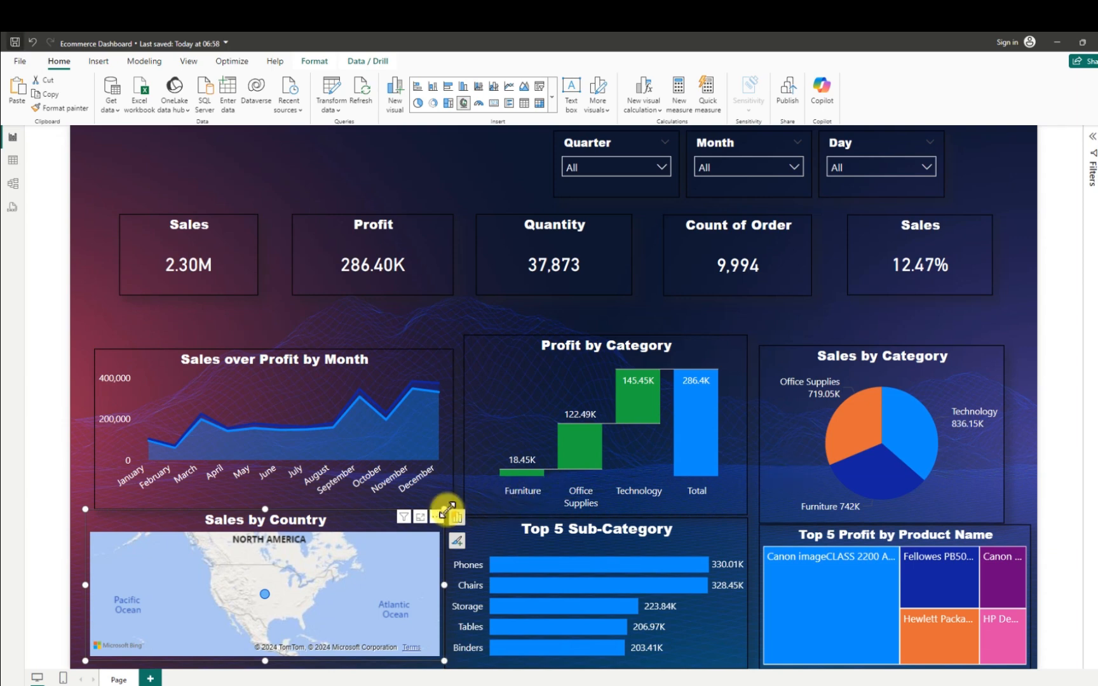
- Shrink the Sales by Country map from its upper-right corner and left edge so it fits beneath the Sales over Profit by Month chart
drag(444, 509, 429, 521)
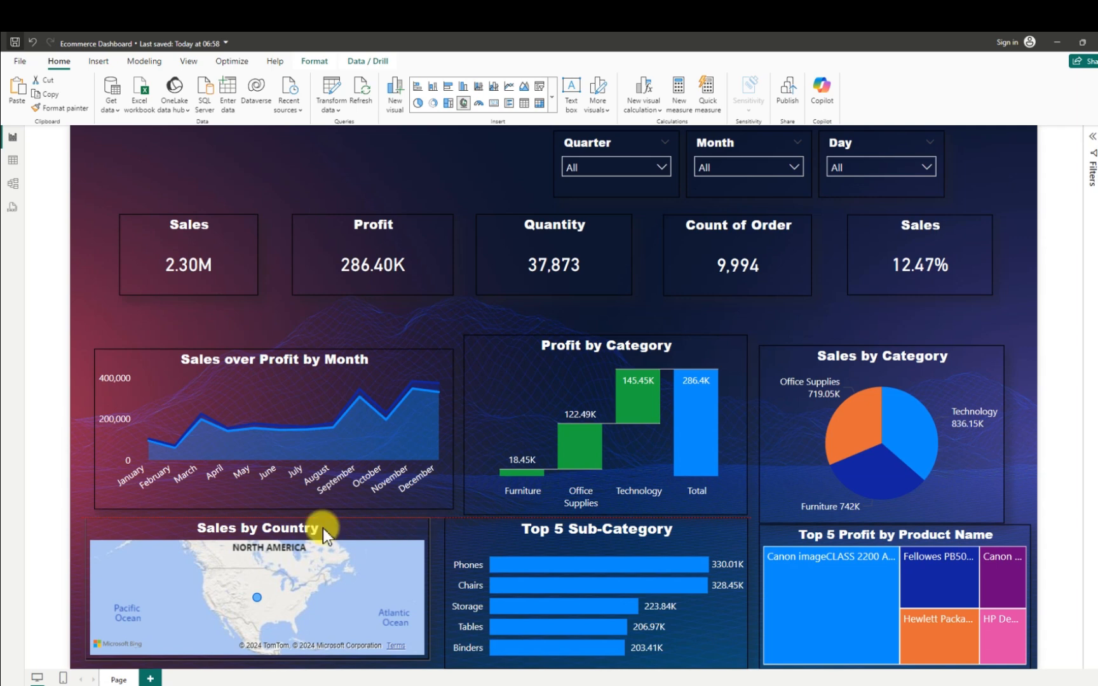
click(123, 527)
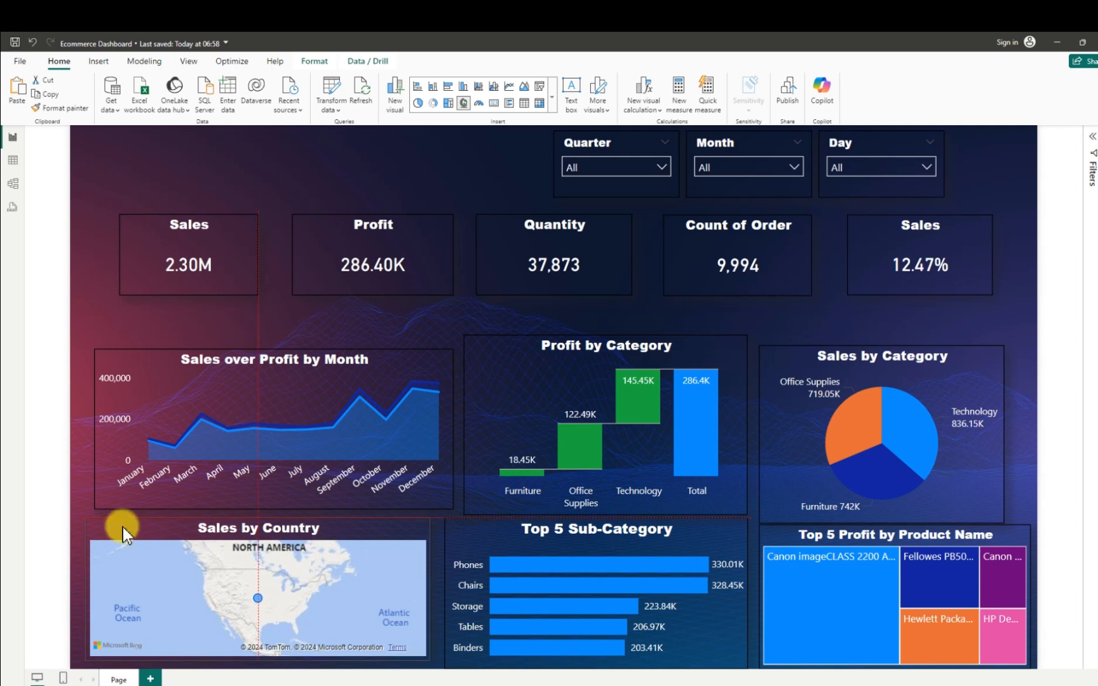
drag(82, 588, 91, 588)
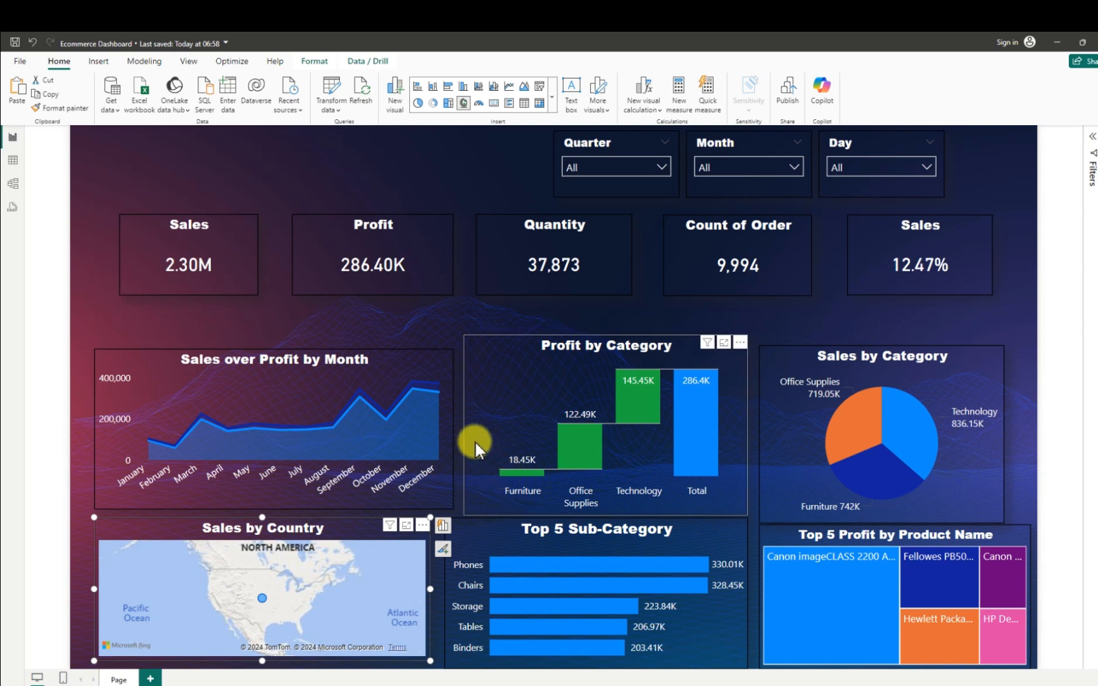
- Narrow the Sales over Profit by Month chart from its right edge and extend the Profit by Category chart's left edge to match Top 5 Sub-Category
click(122, 357)
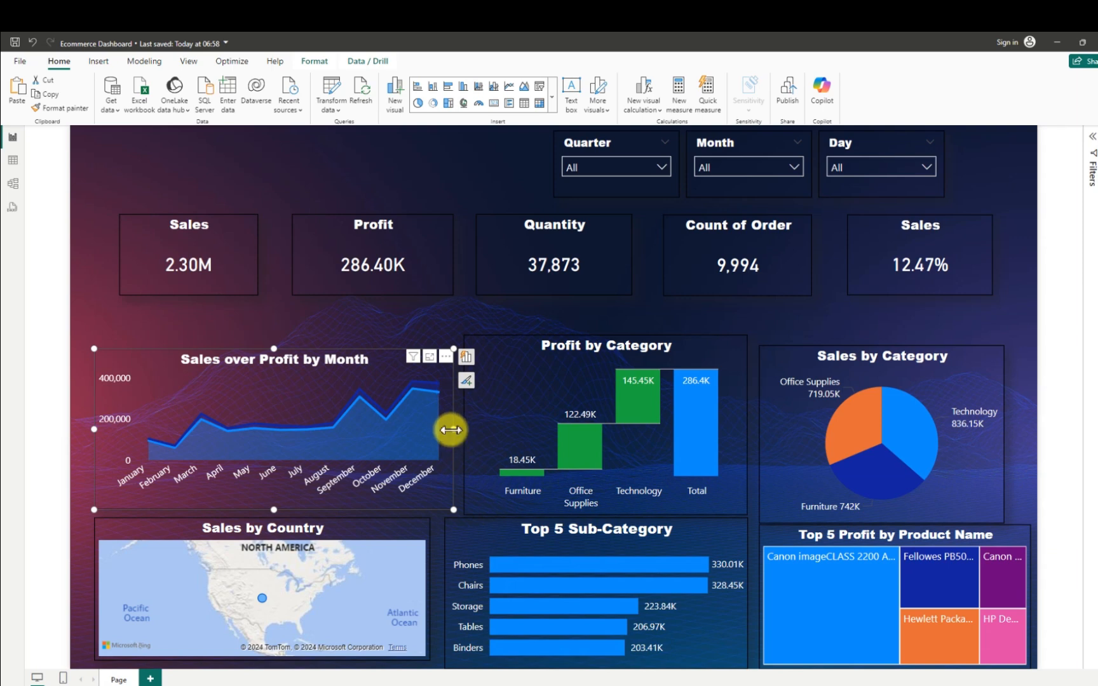
drag(451, 430, 433, 437)
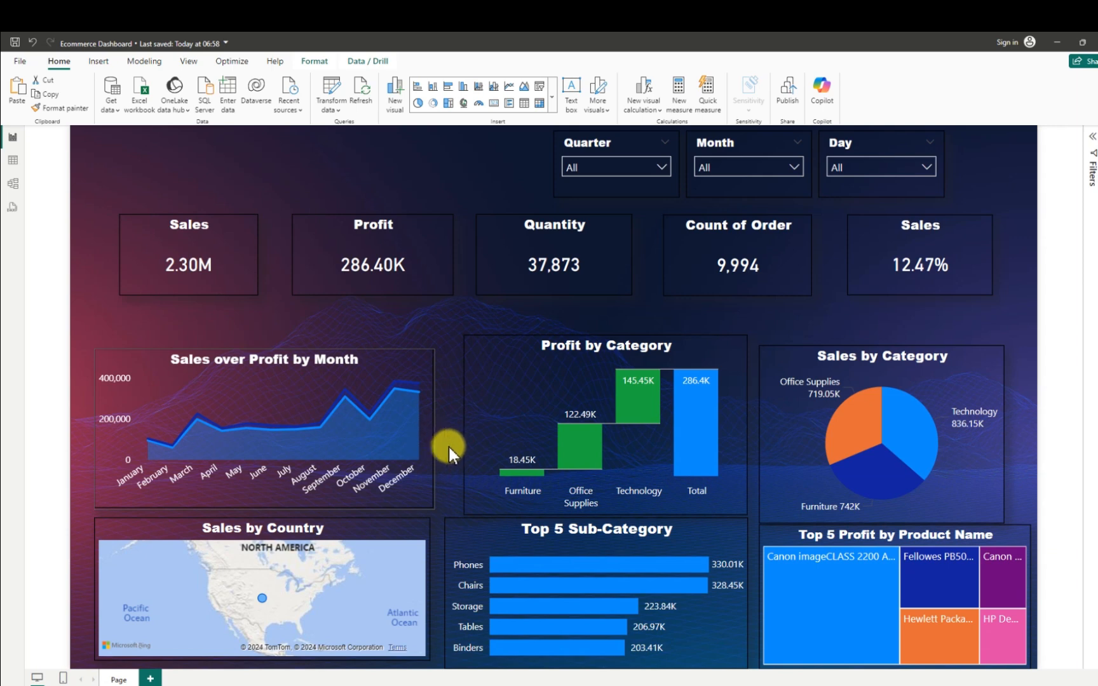
click(449, 446)
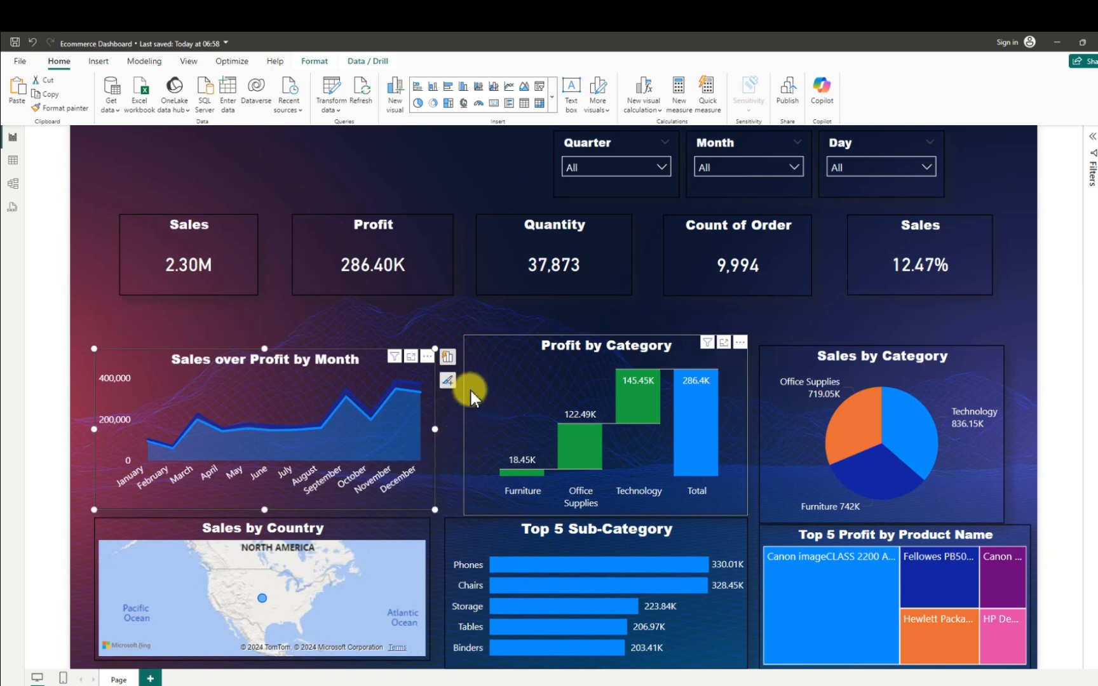
click(466, 419)
drag(461, 424, 445, 437)
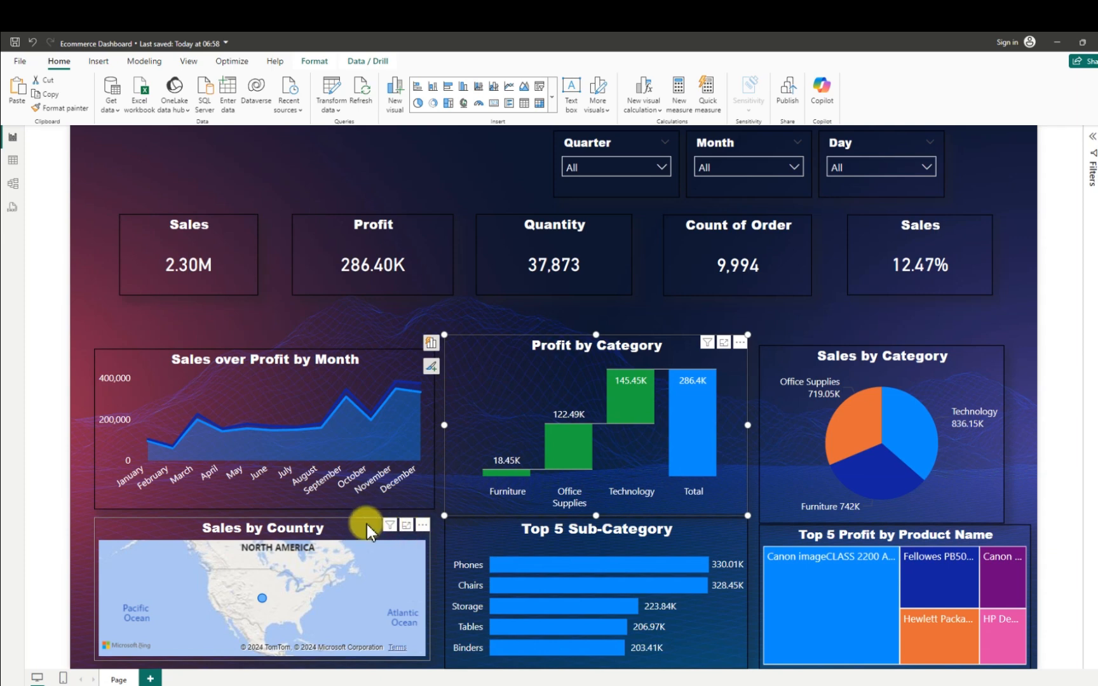
- Widen the Sales by Country map to match the chart above it, and trim the Top 5 Sub-Category chart's lower and upper edges
click(426, 568)
drag(430, 590, 433, 592)
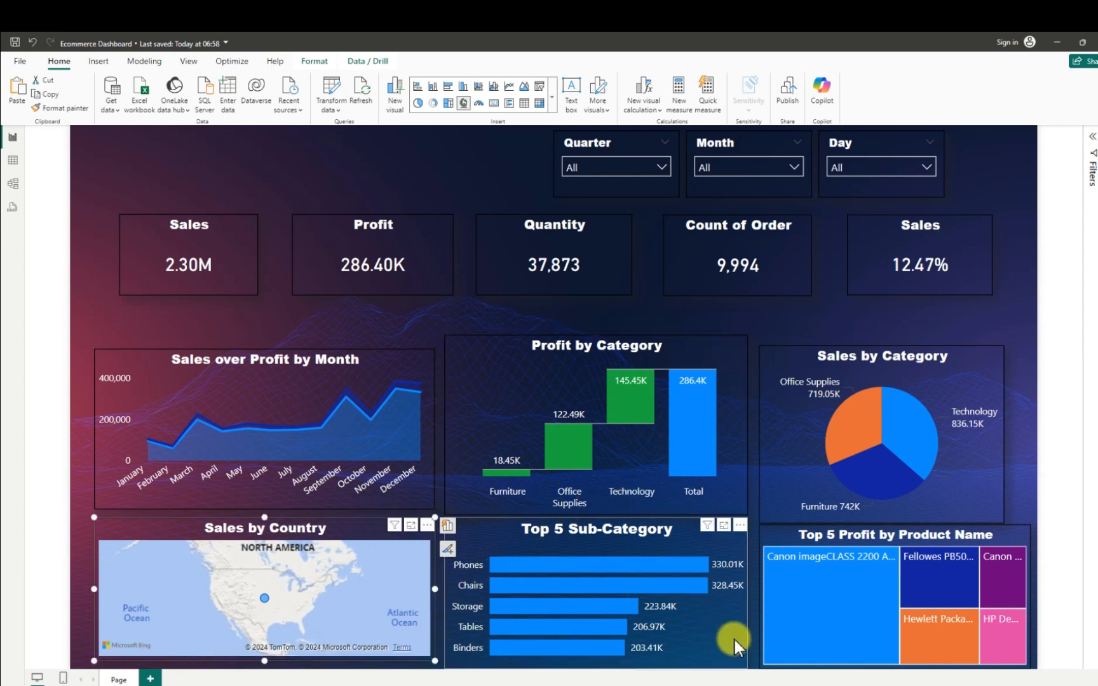
click(658, 661)
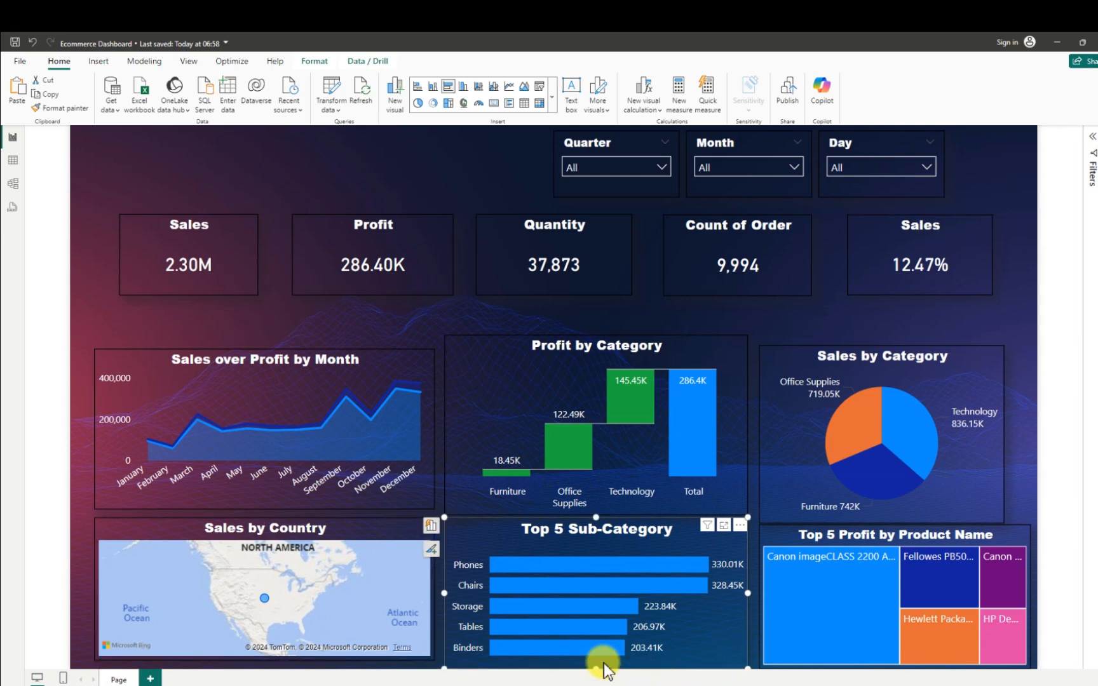
drag(595, 667, 596, 662)
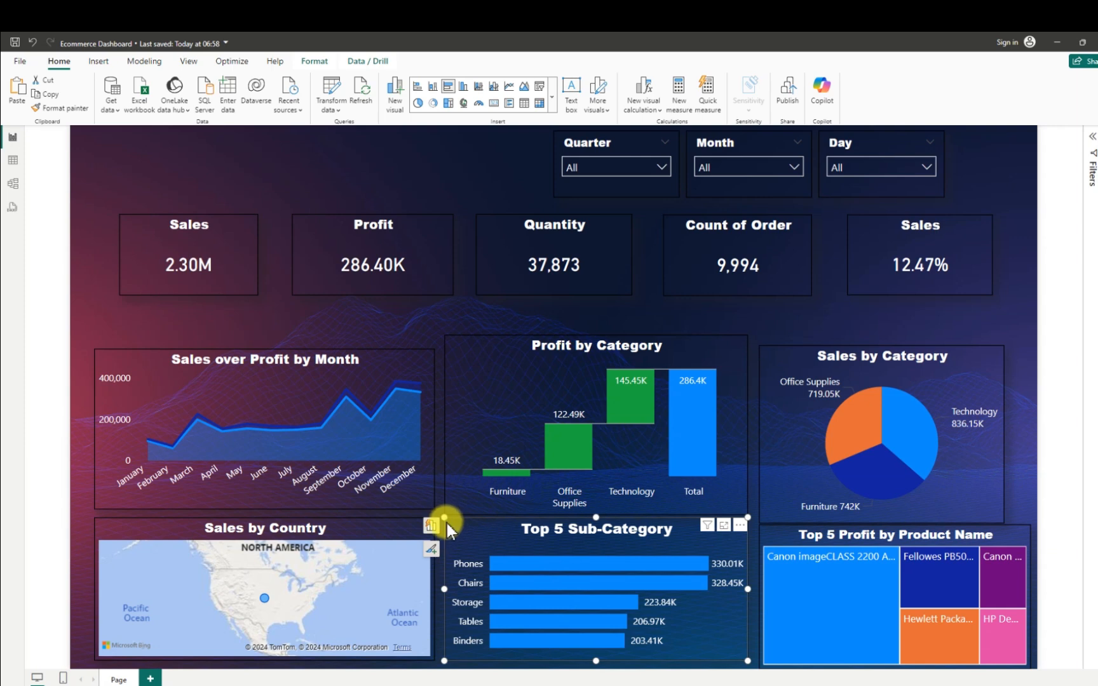
drag(446, 523, 447, 524)
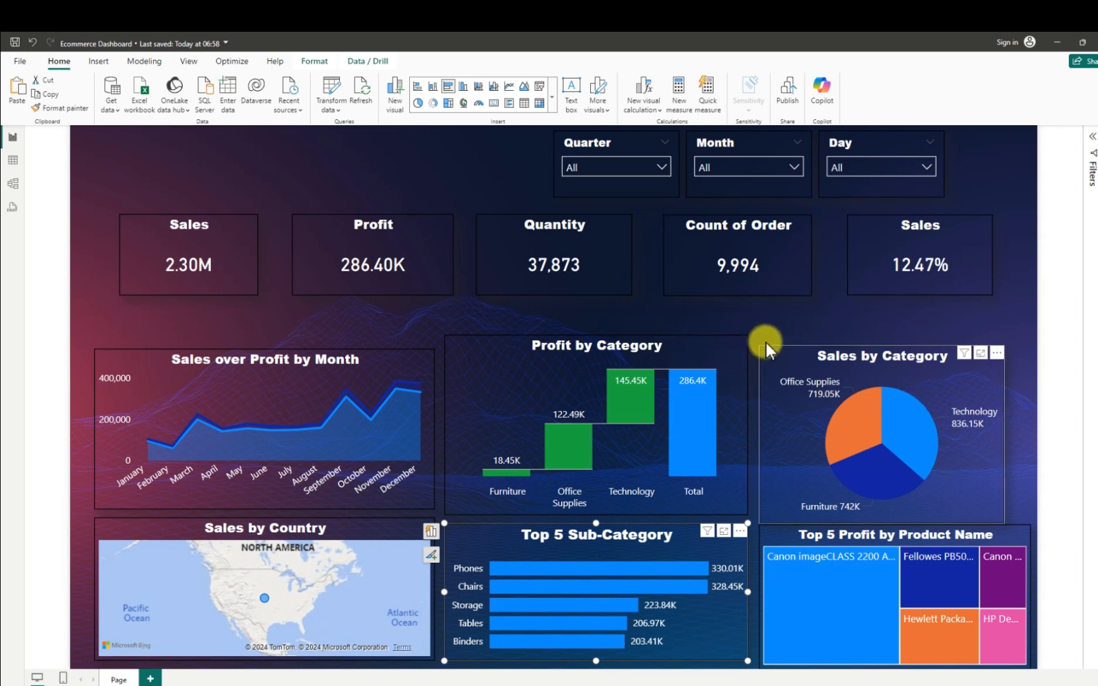
- Move Sales by Category up and widen it to the treemap's width, and raise the Sales over Profit by Month chart's upper edge to match
drag(767, 345, 766, 340)
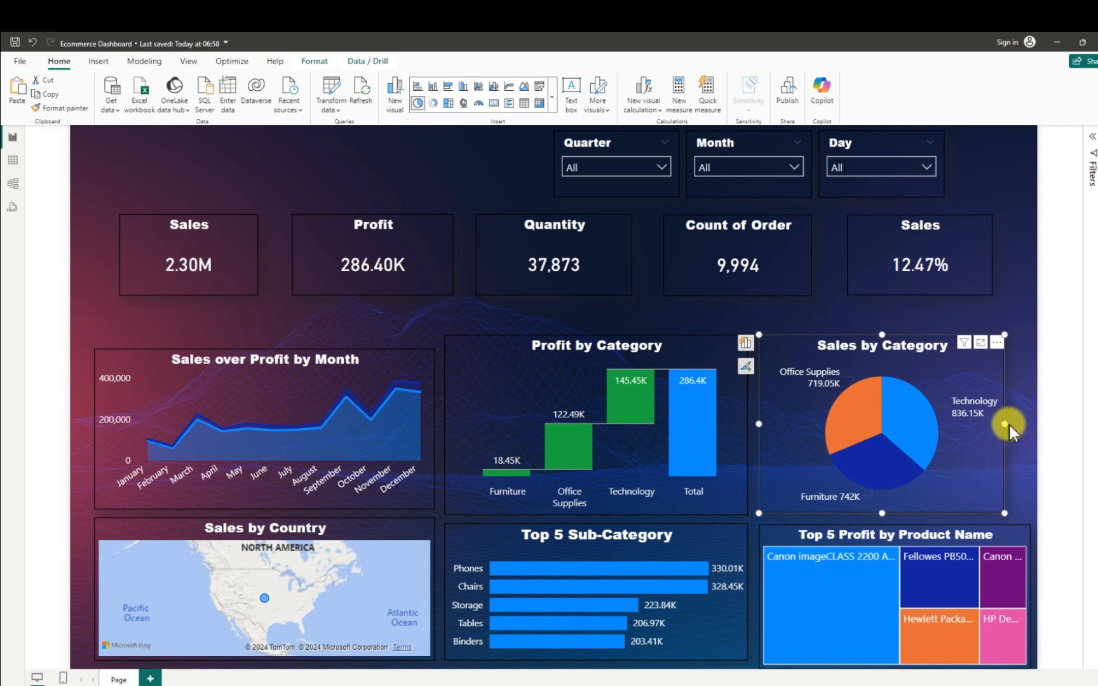
drag(1005, 424, 1030, 423)
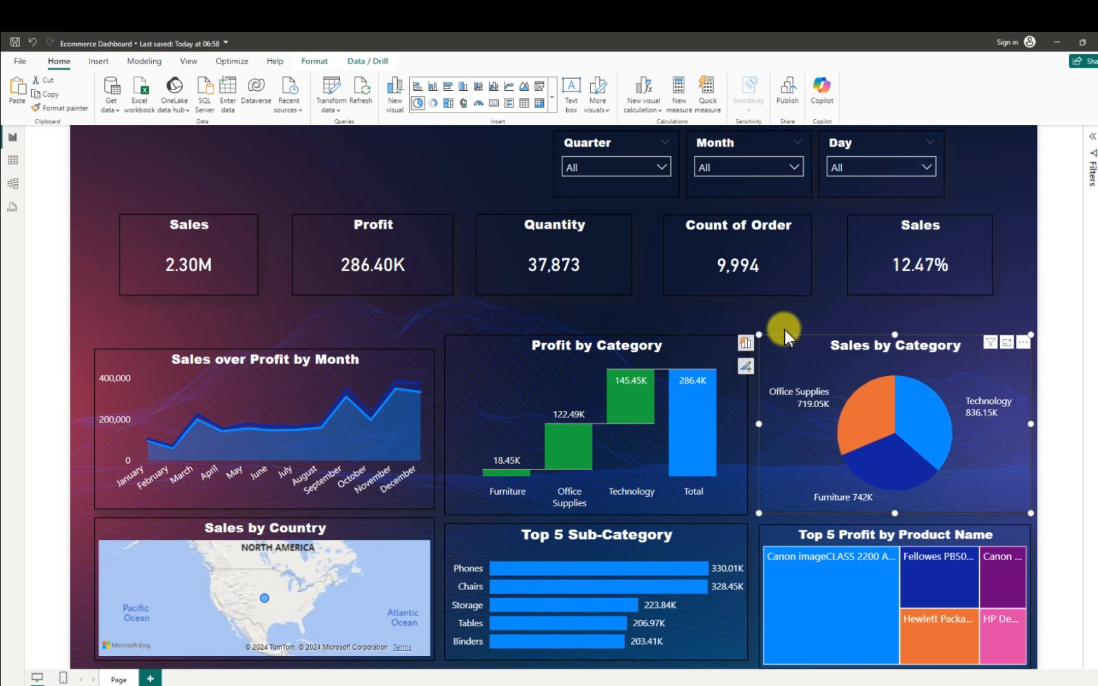
click(471, 348)
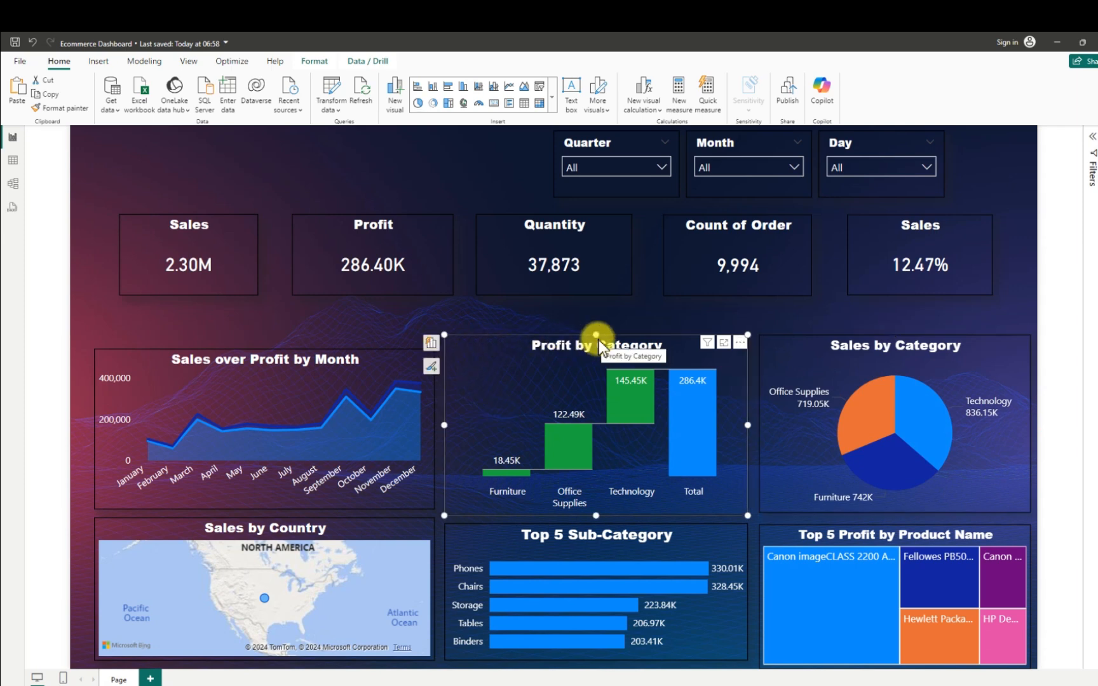
click(155, 357)
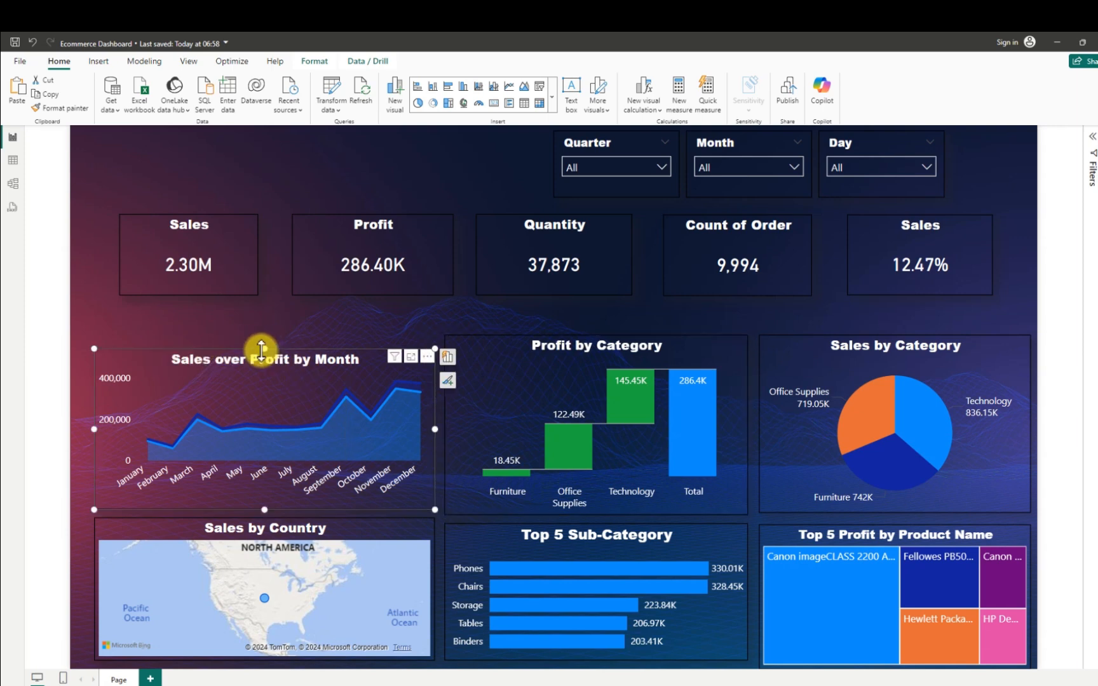
drag(261, 349, 270, 337)
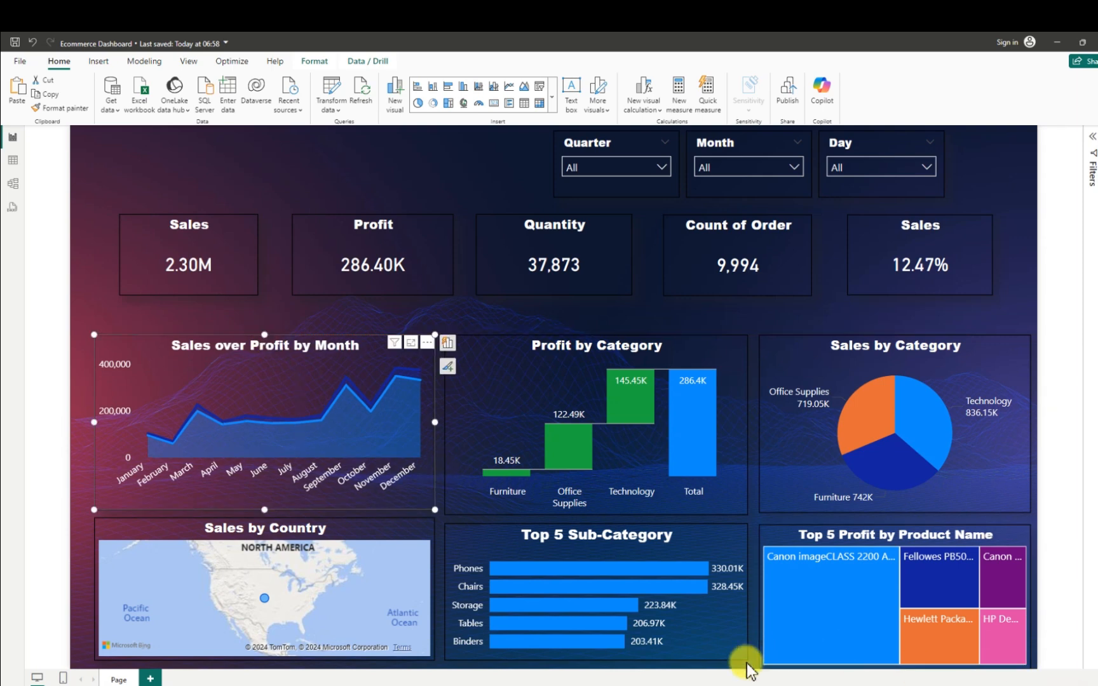
- Shorten the Top 5 Profit by Product Name treemap from its lower edge to align with the Top 5 Sub-Category chart
click(894, 669)
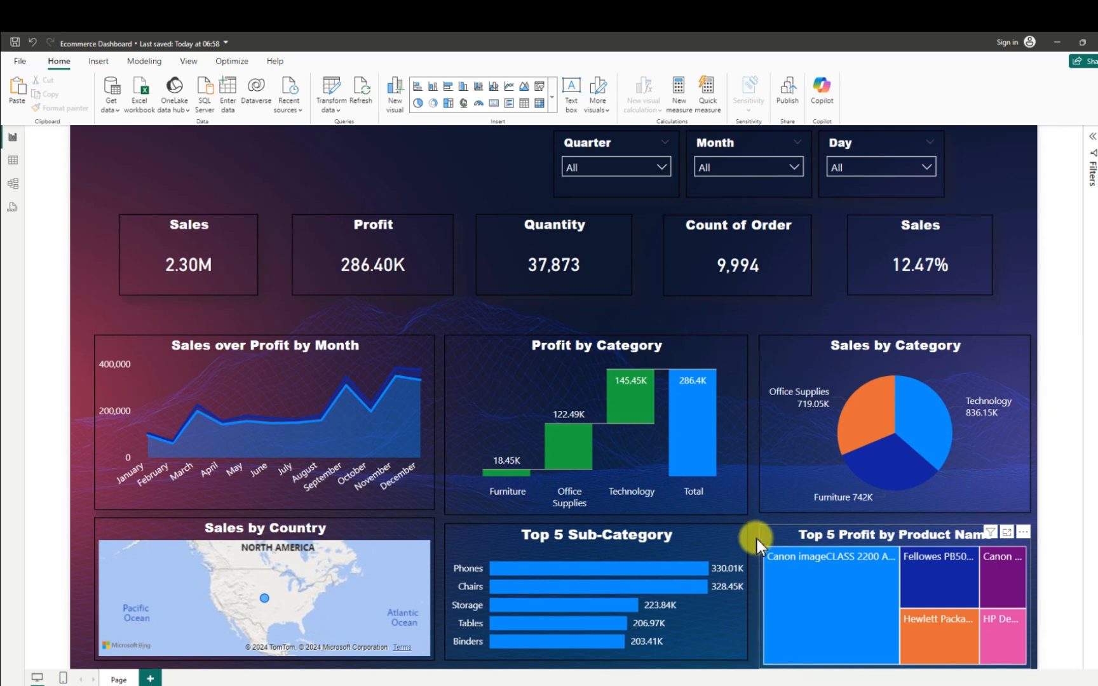
click(896, 664)
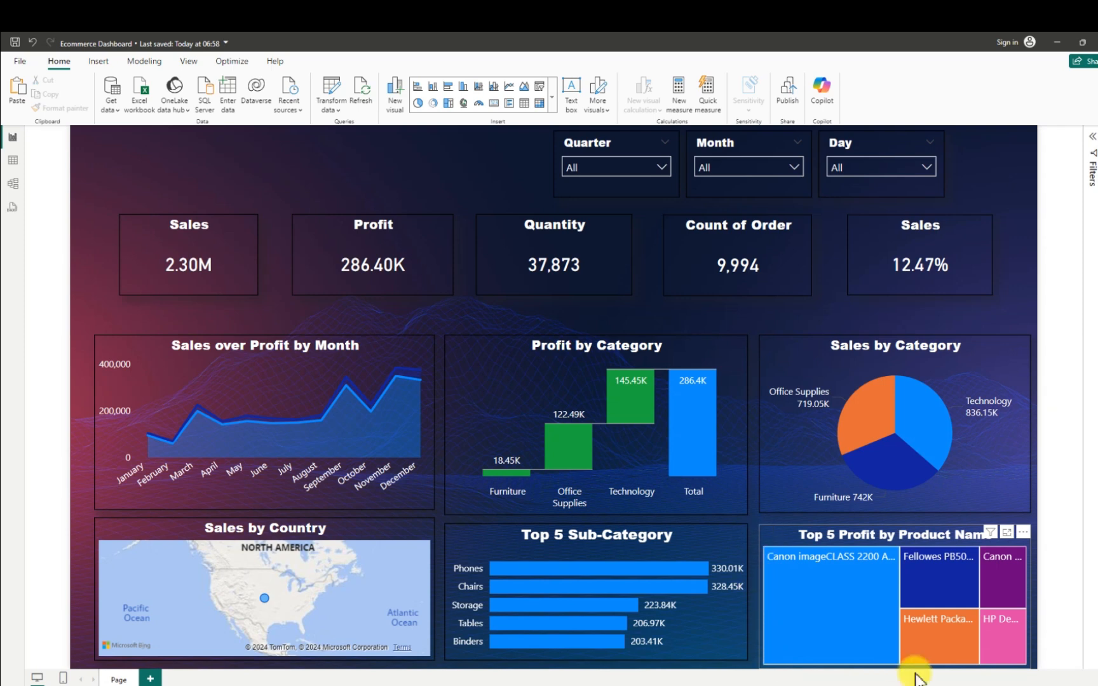
click(1030, 668)
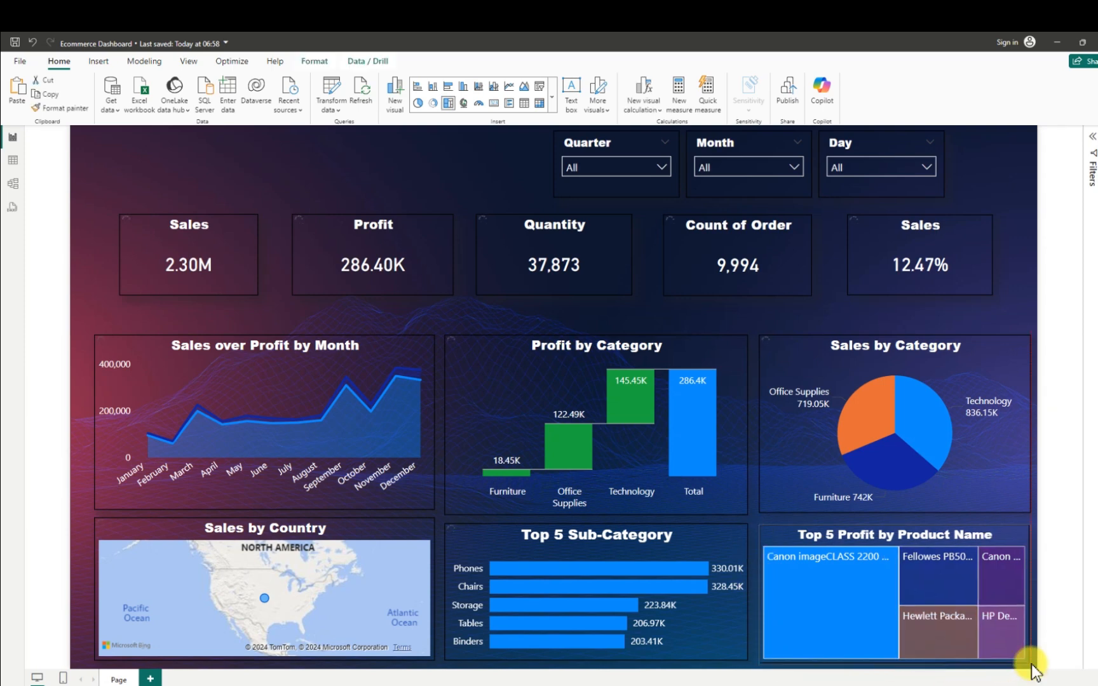
click(890, 654)
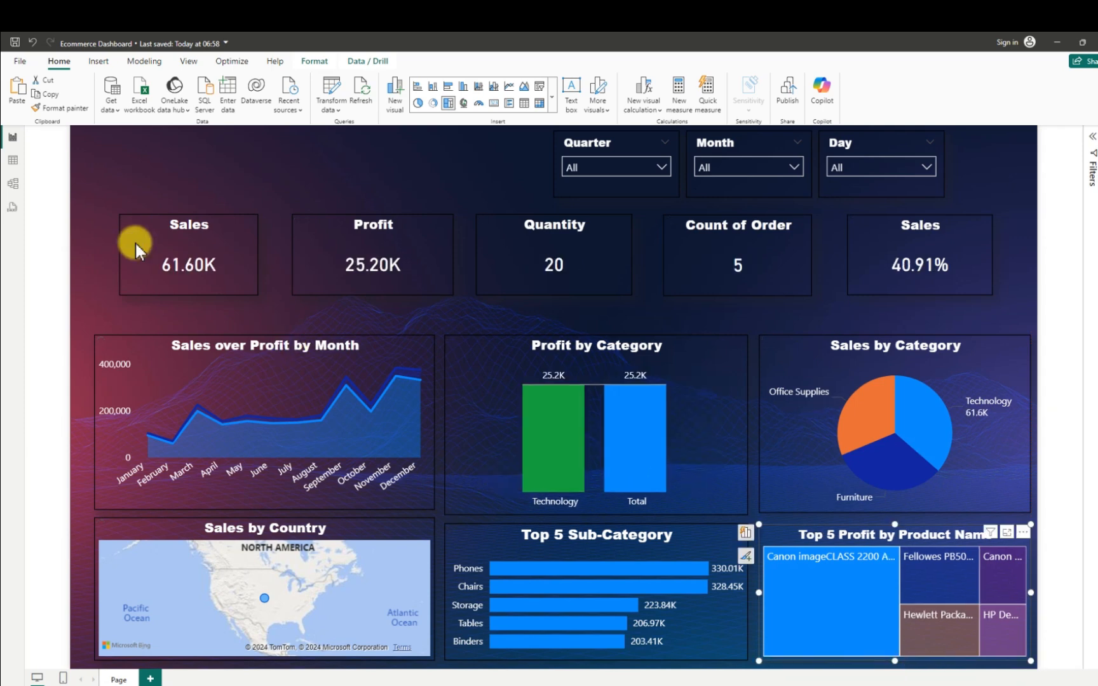
- Cross-filter the report by Technology in the Profit by Category chart to check how the cards and visuals respond
click(131, 181)
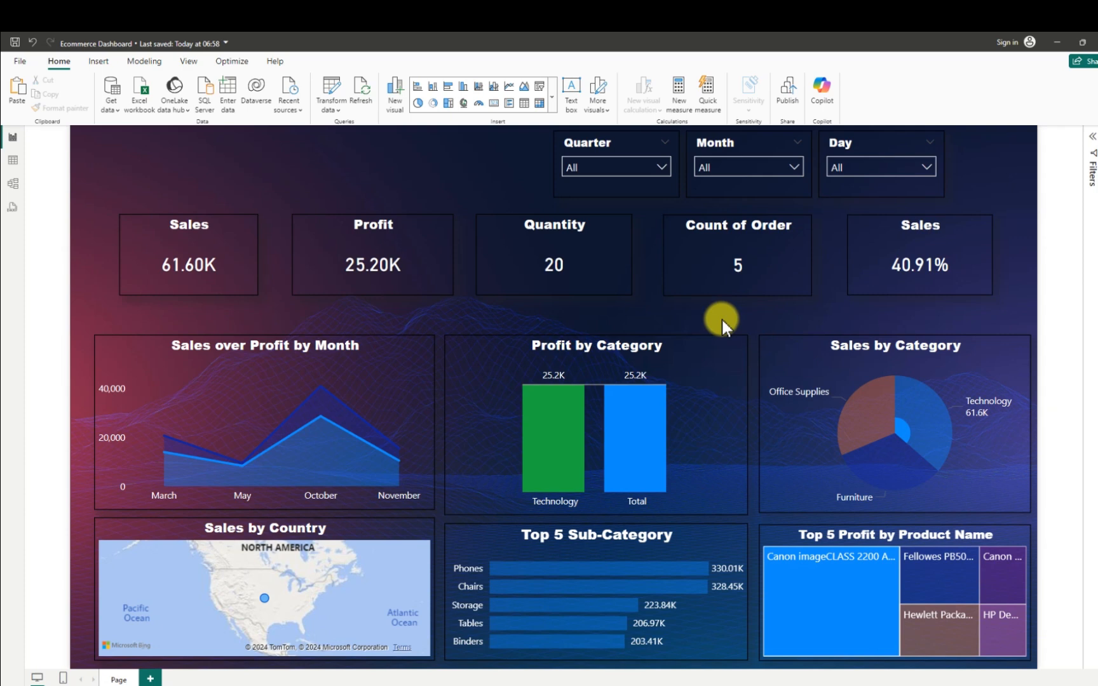
click(741, 267)
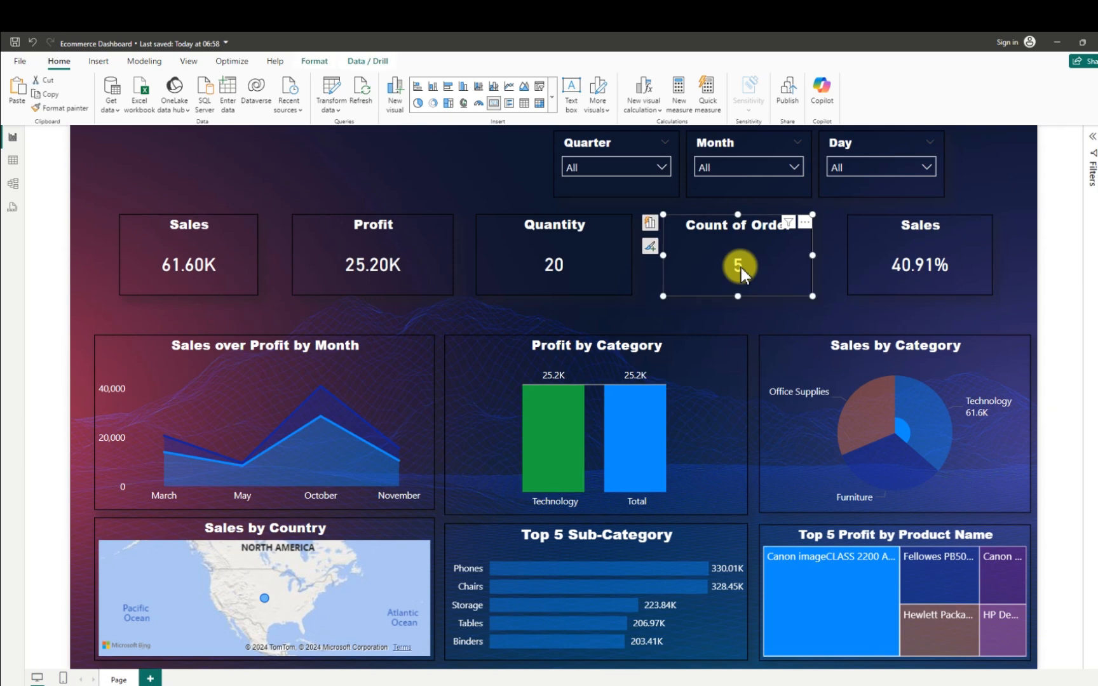
click(649, 409)
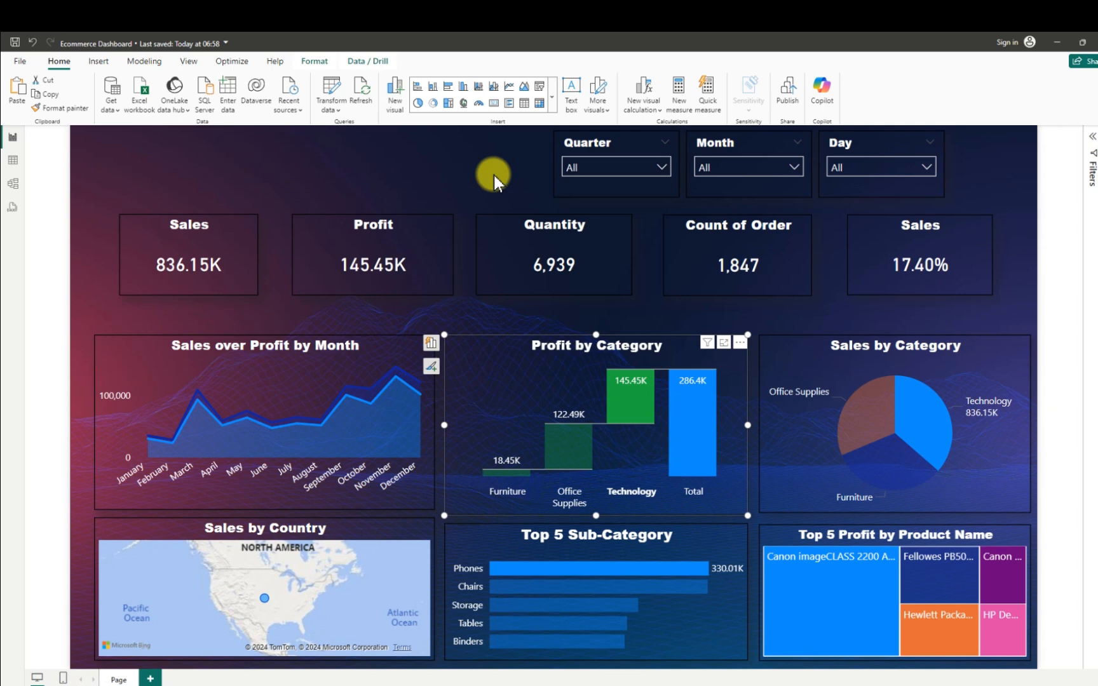
click(383, 168)
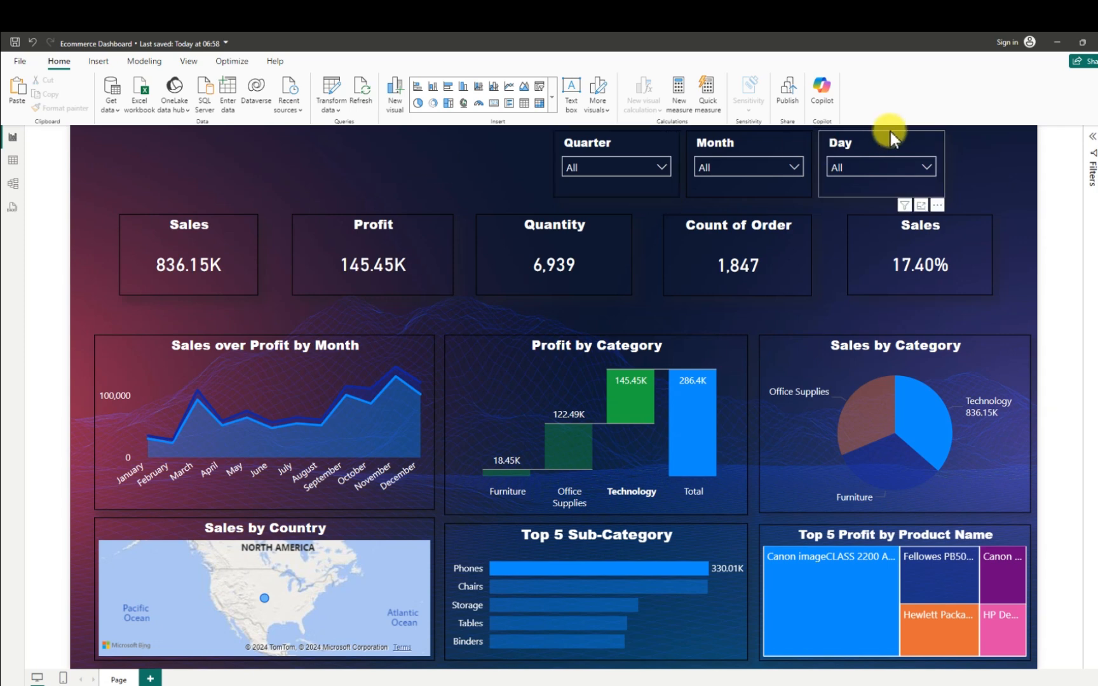
- Move the Day slicer and the percentage Sales card to the right and down, and reduce the card's height from its upper edge
drag(939, 134, 949, 135)
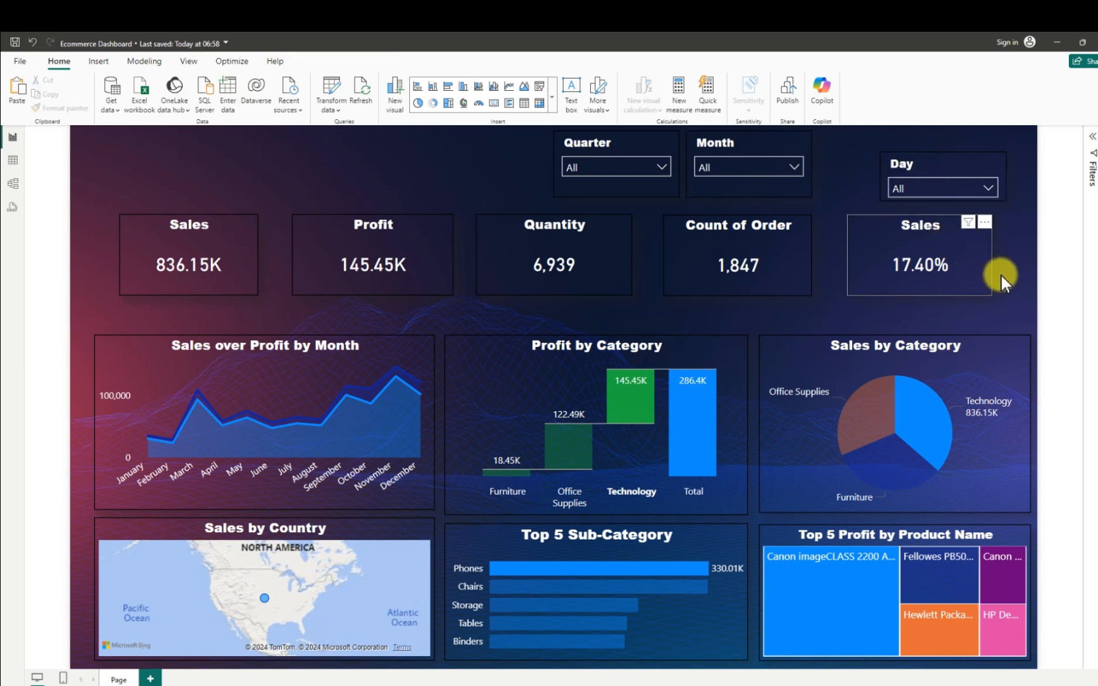
mouse_move(1009, 272)
mouse_down()
mouse_move(1030, 269)
mouse_move(1011, 279)
mouse_up()
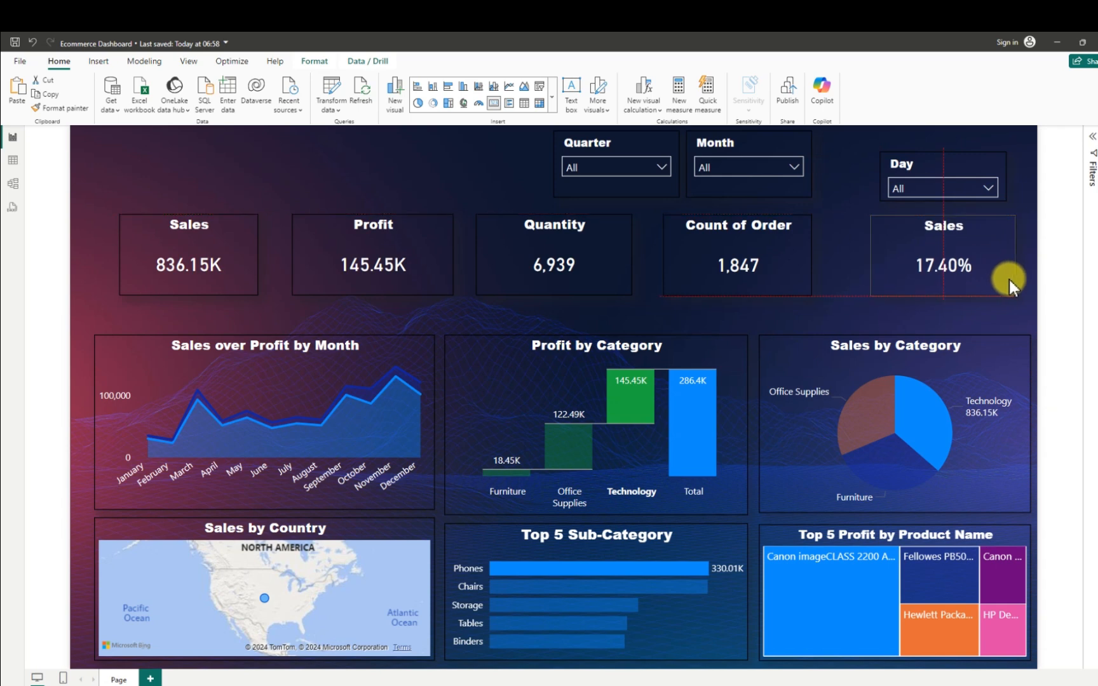
drag(1008, 282, 1005, 290)
drag(945, 222, 939, 241)
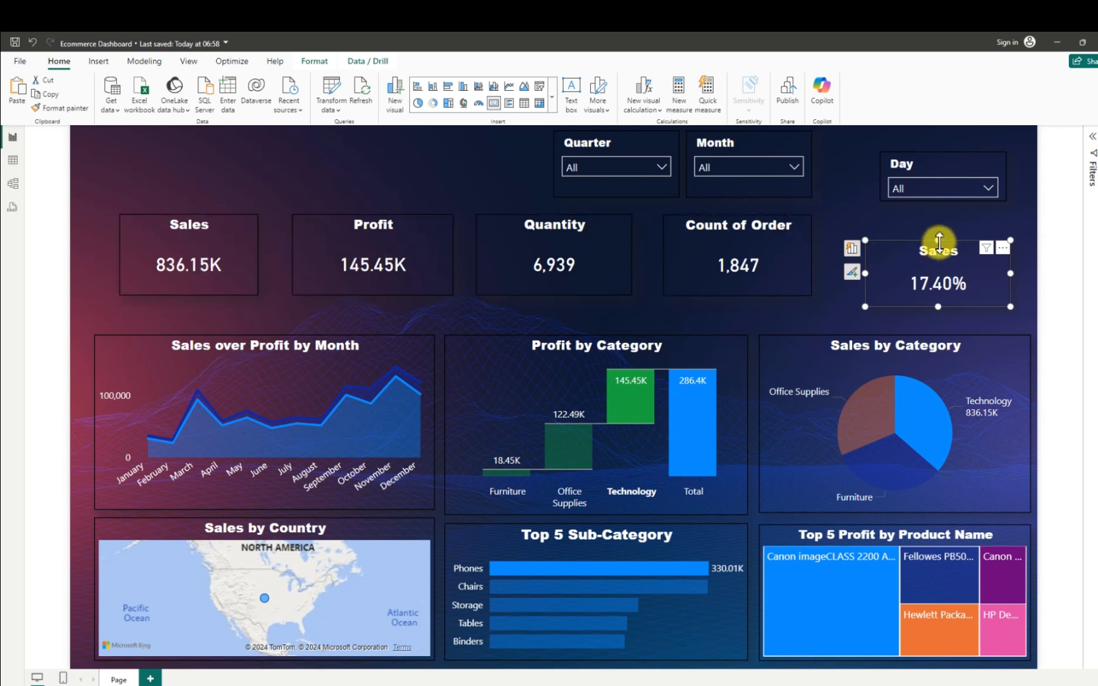
drag(939, 242, 939, 239)
click(899, 273)
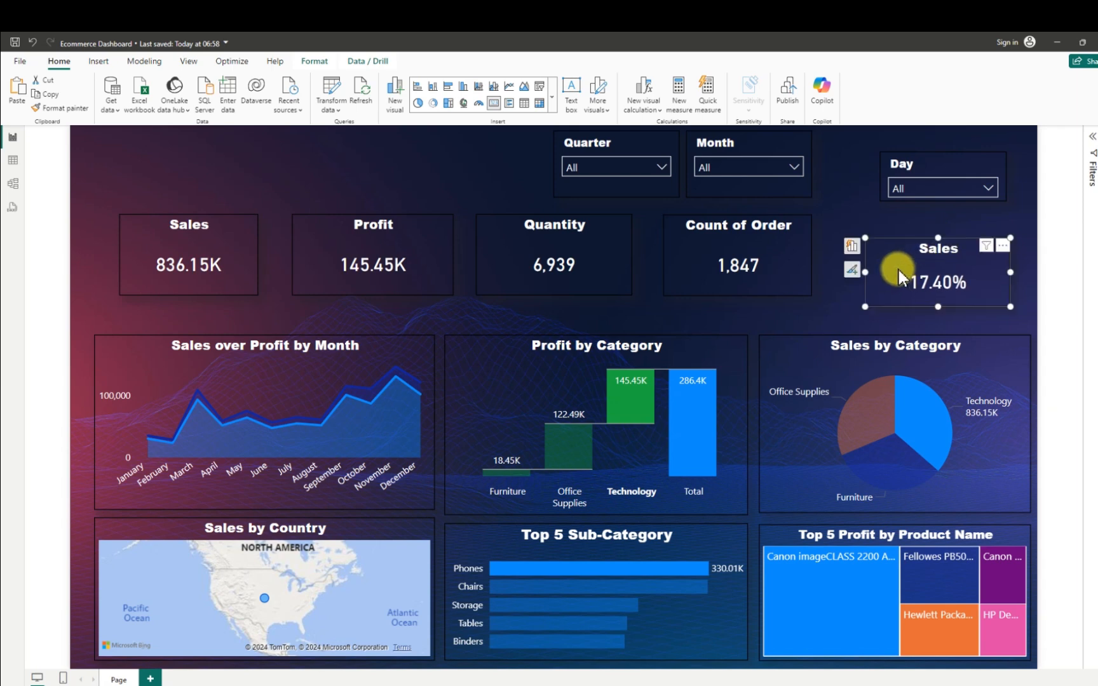
- Retitle the percentage Sales card as "Profit Margin" and collapse the formatting pane
click(1002, 244)
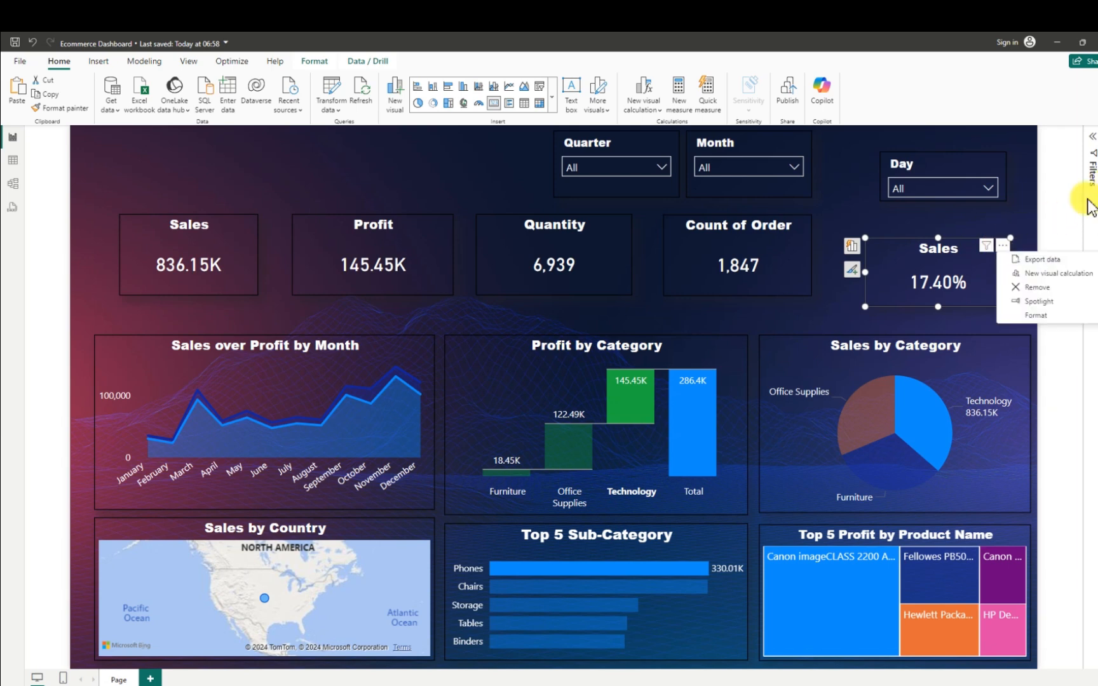
click(1033, 316)
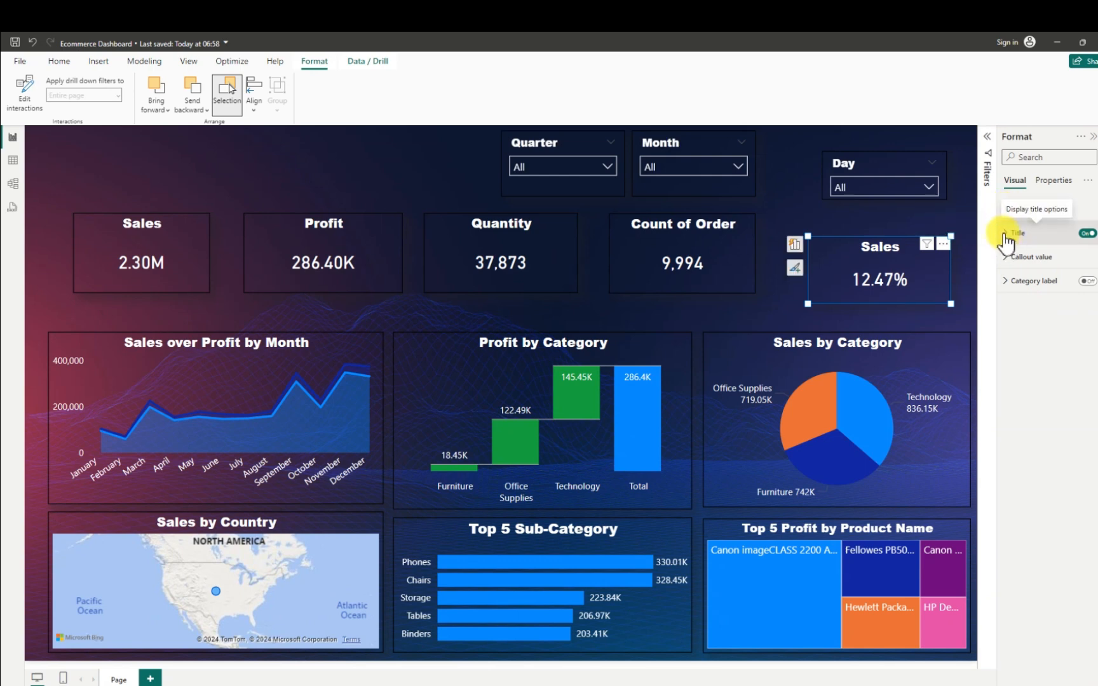
click(1011, 233)
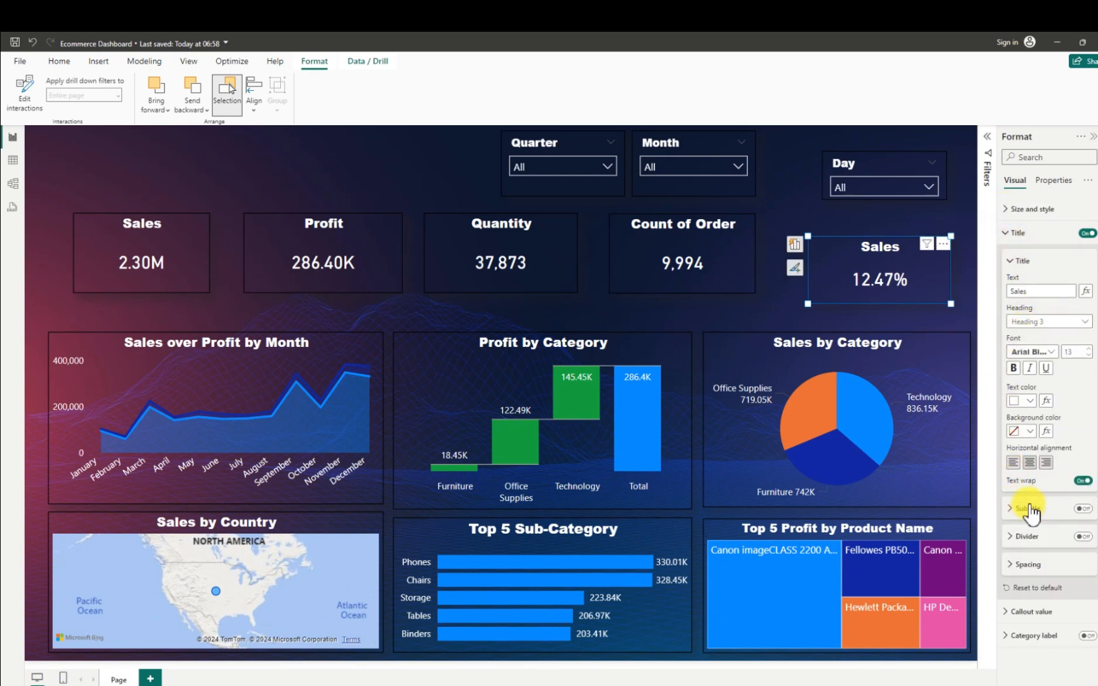
drag(1025, 291, 1001, 292)
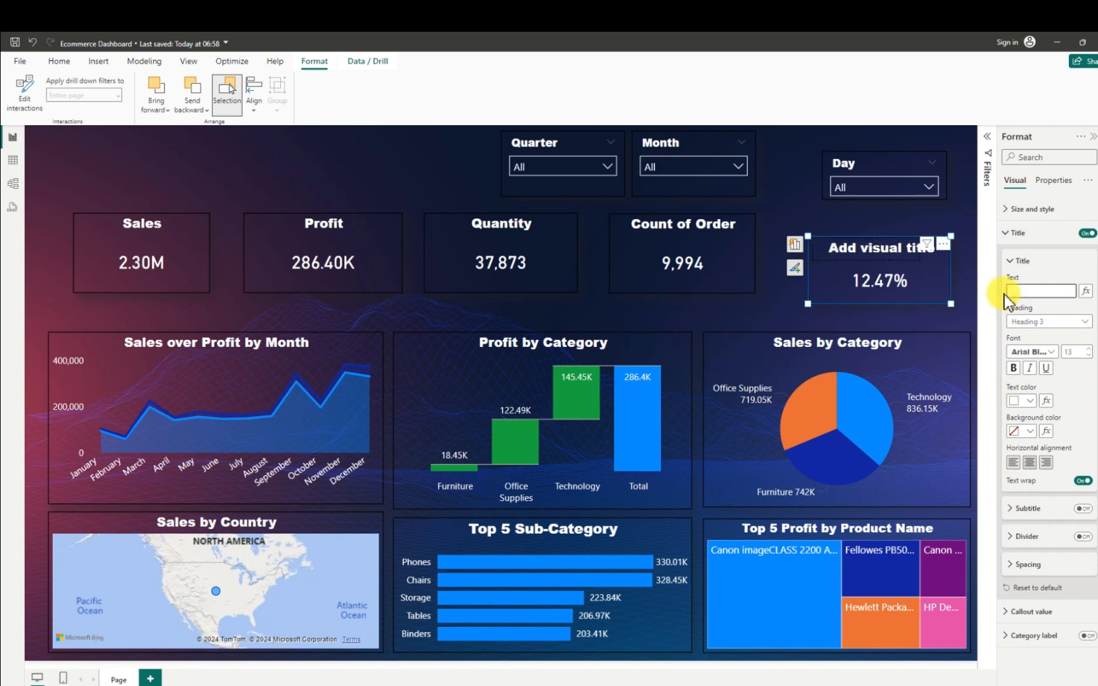
text(Pr)
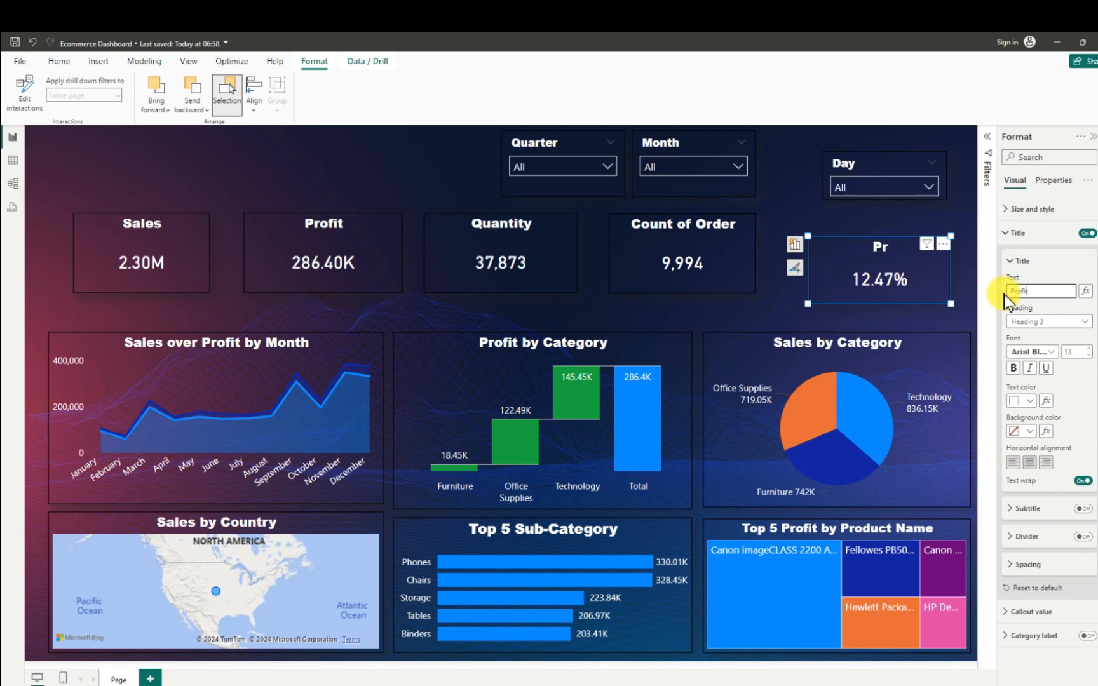
text(ofit Marg)
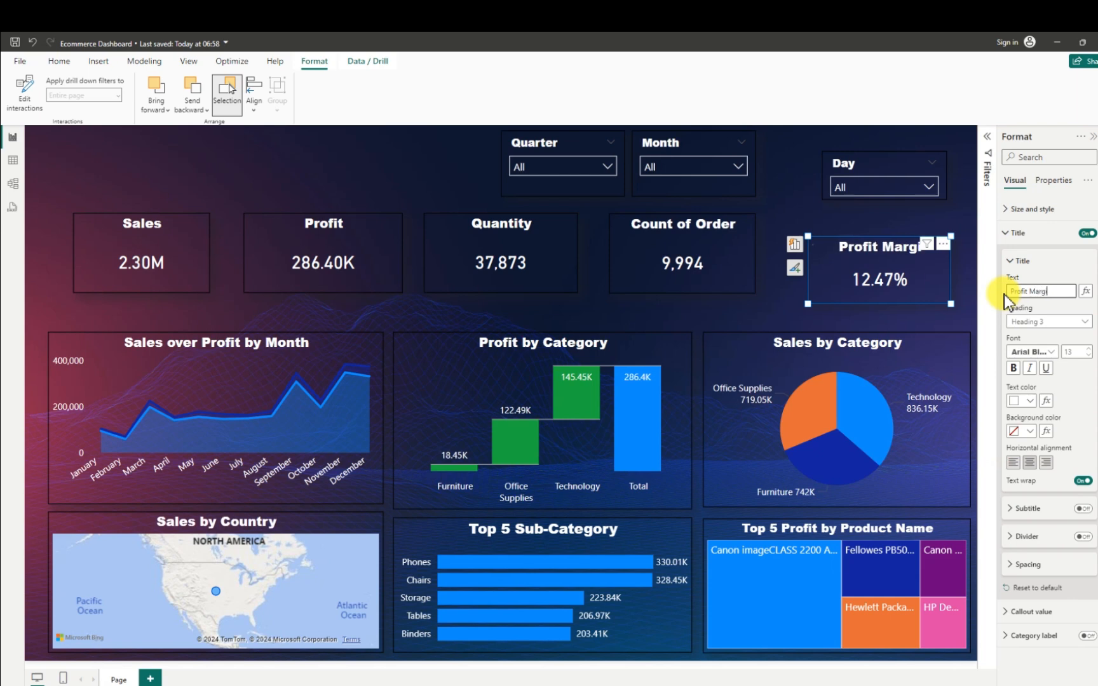
text(in)
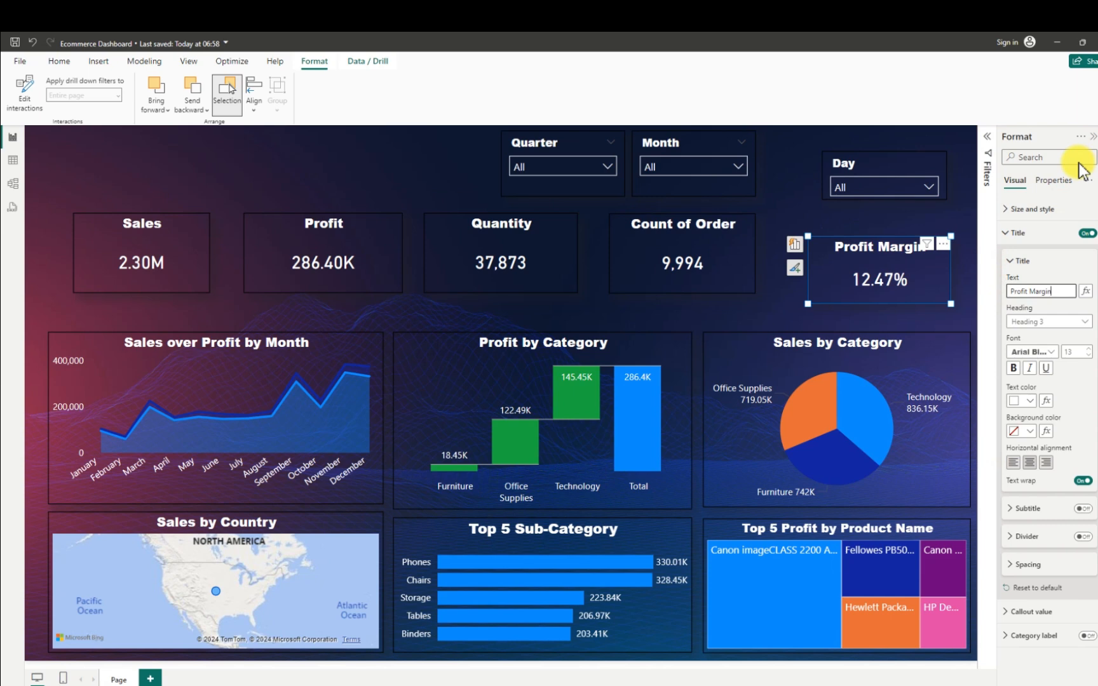
click(1092, 136)
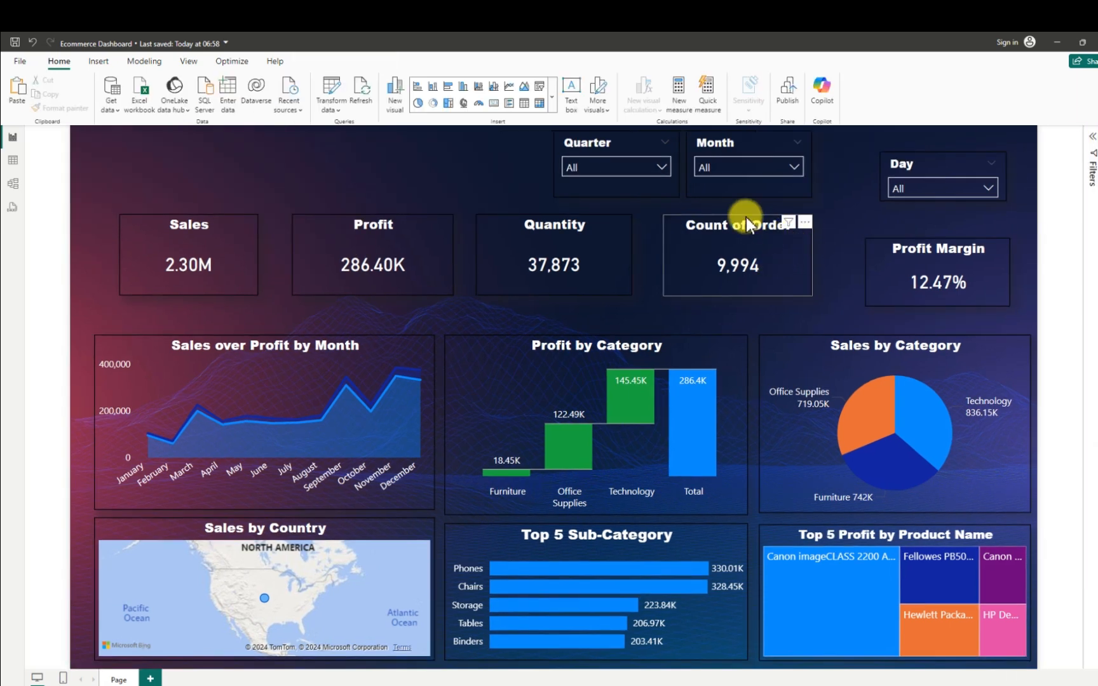
- Reduce the Count of Order card's height from its upper edge and move the card next to the Profit Margin card
drag(736, 215, 737, 229)
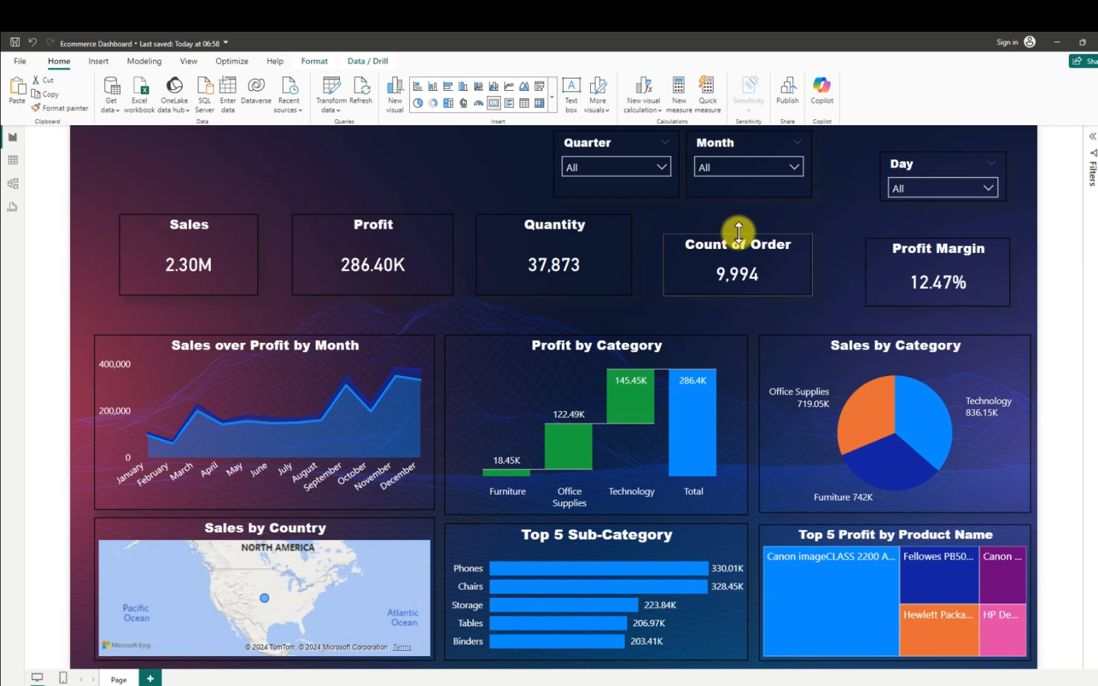
click(737, 233)
drag(796, 295, 819, 295)
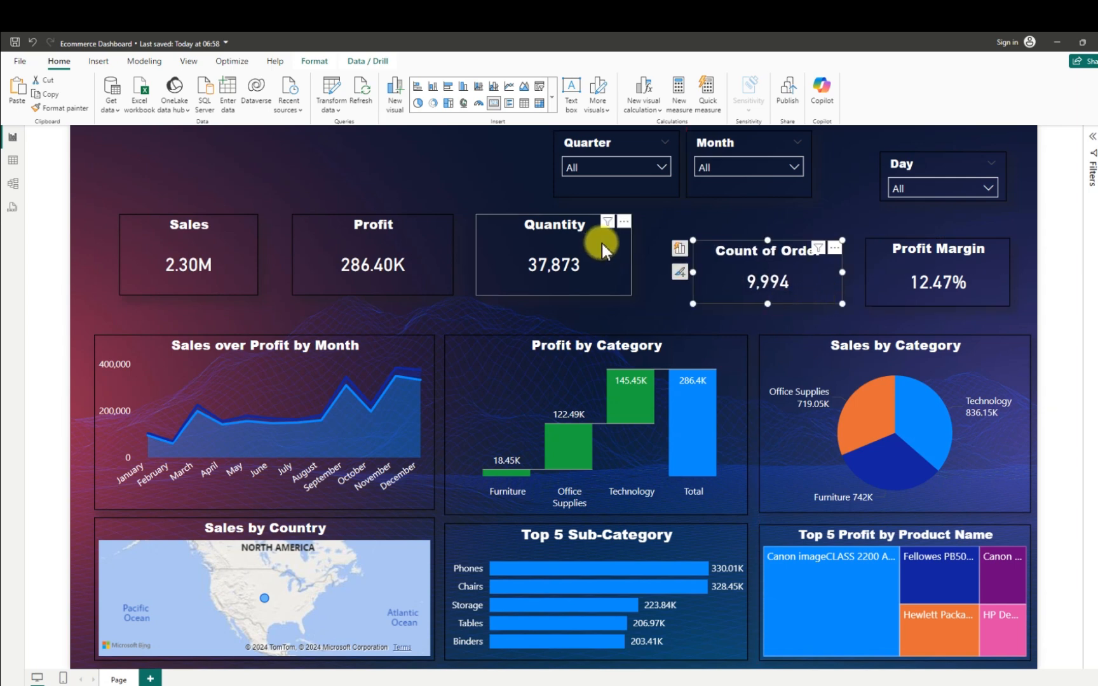
- Reduce the Quantity card's height from its upper edge and move the card next to the Count of Order card
click(553, 219)
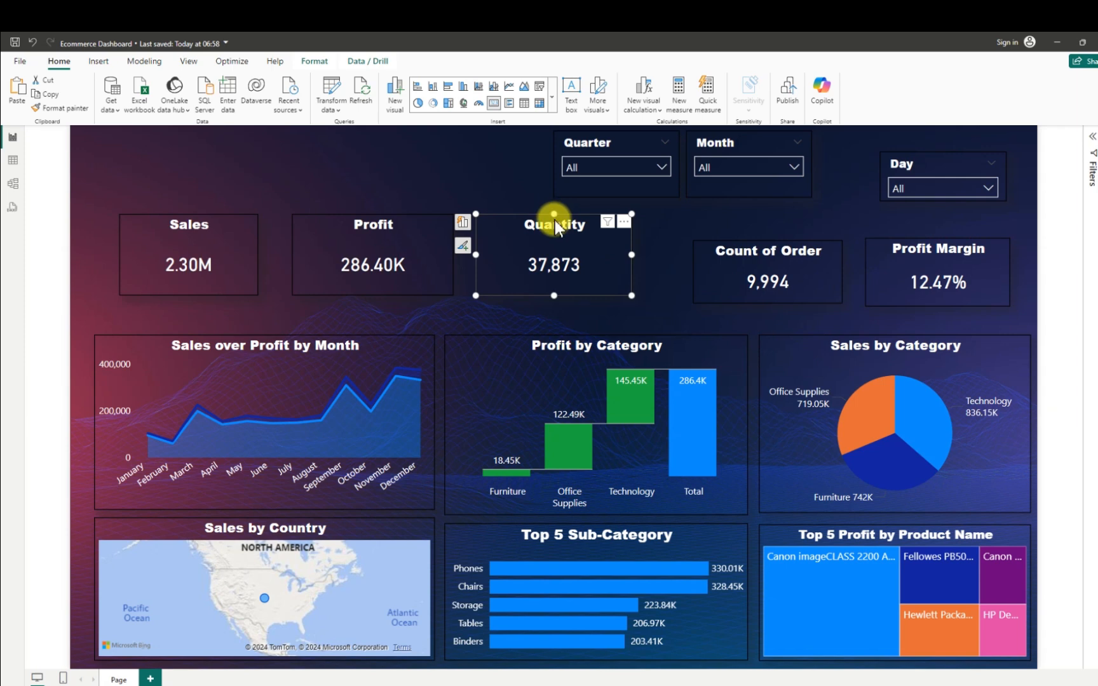
drag(555, 220, 571, 242)
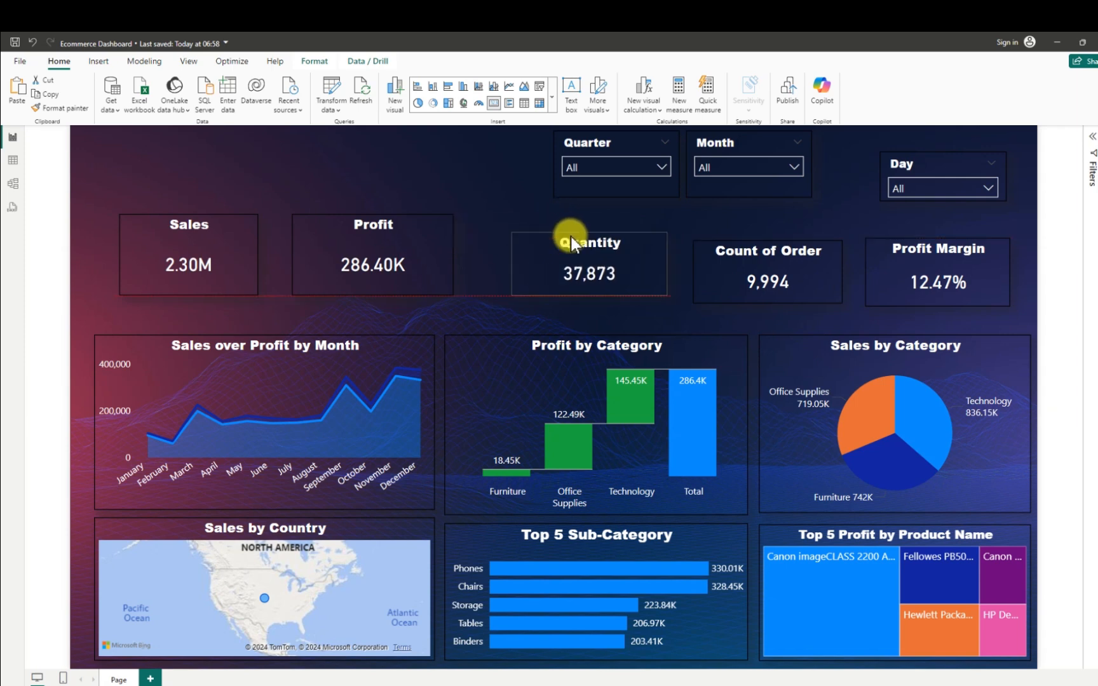
drag(571, 242, 651, 273)
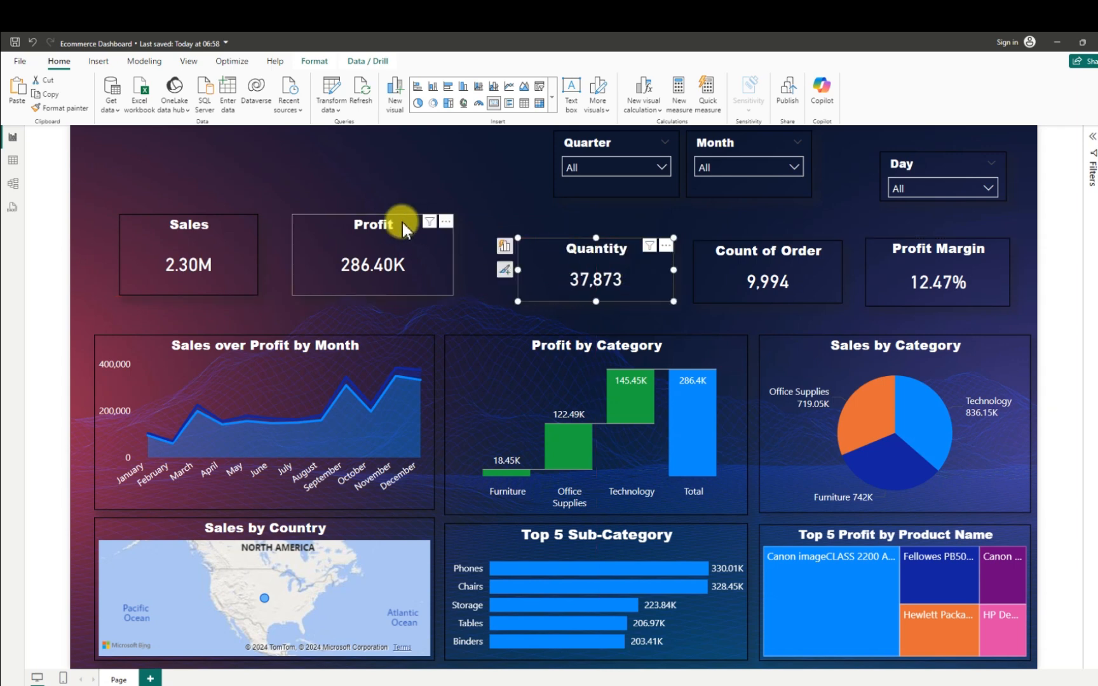
- Reduce the heights of the Profit and Sales cards from their upper edges and shift both cards toward the Quantity card
click(330, 213)
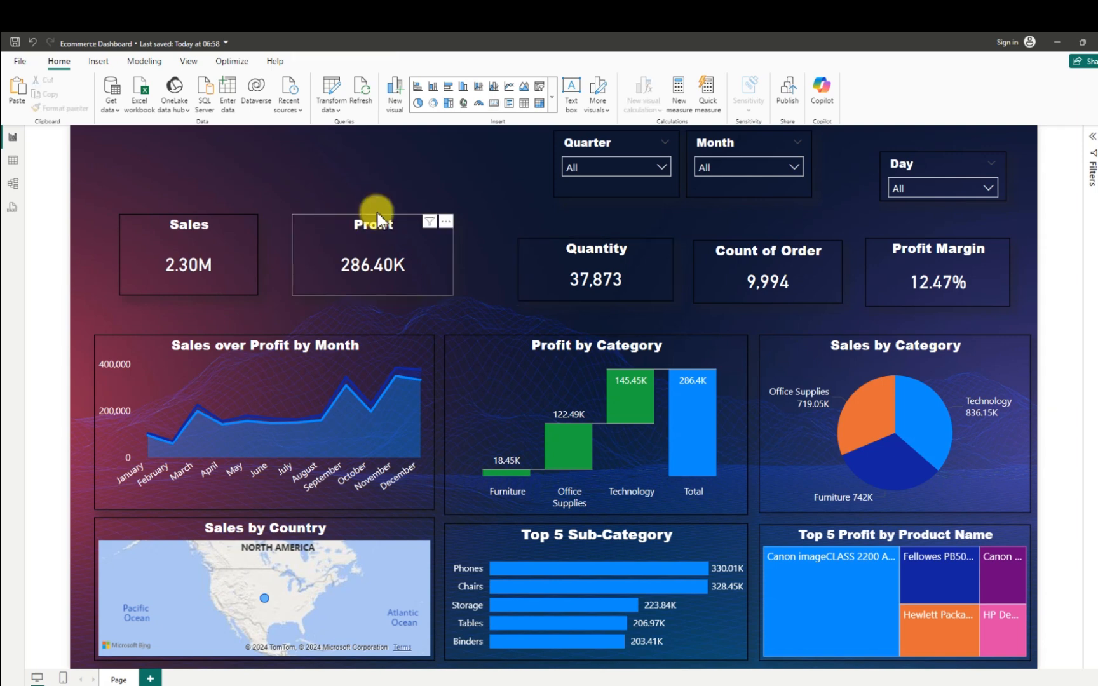
click(325, 229)
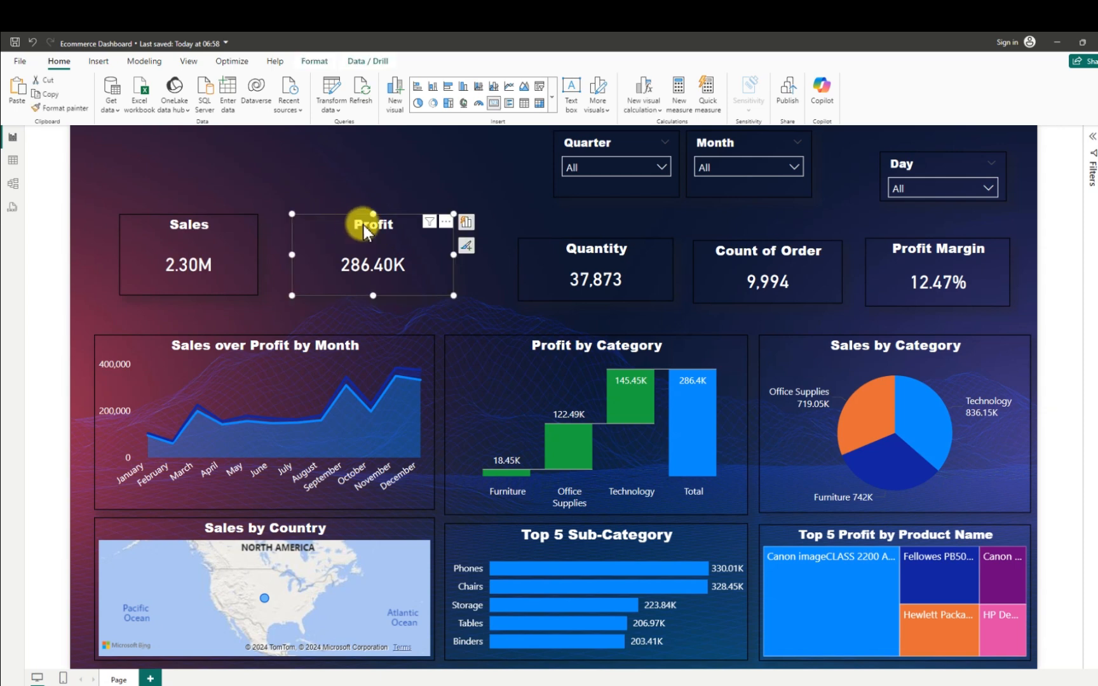
drag(376, 226, 412, 260)
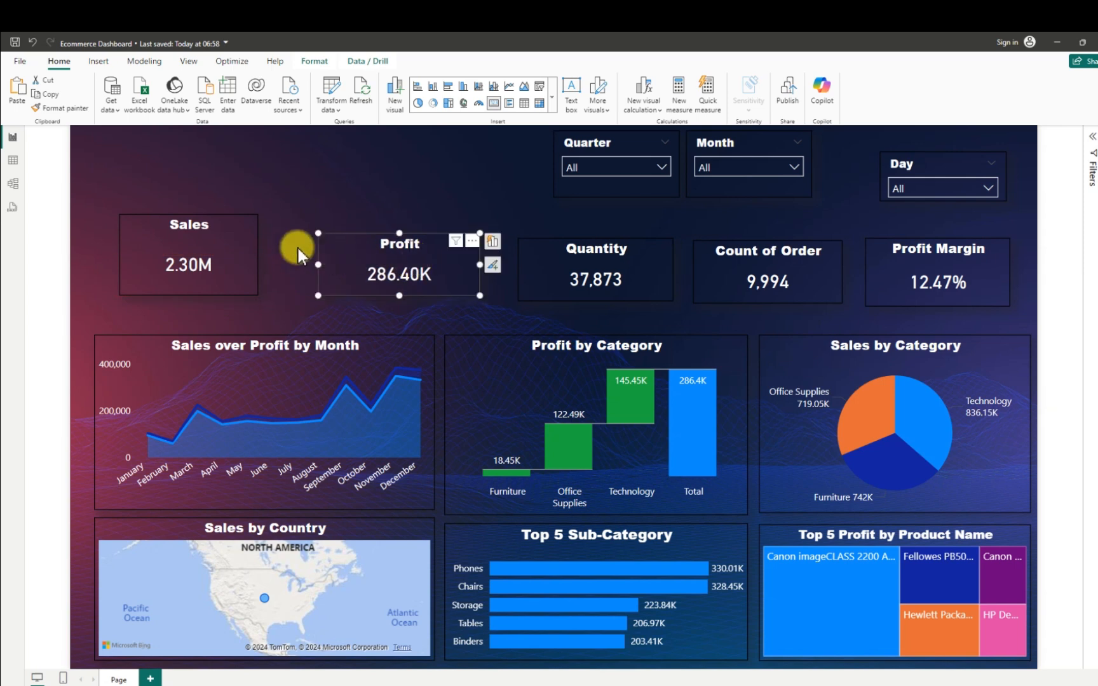
click(197, 224)
drag(194, 232, 231, 254)
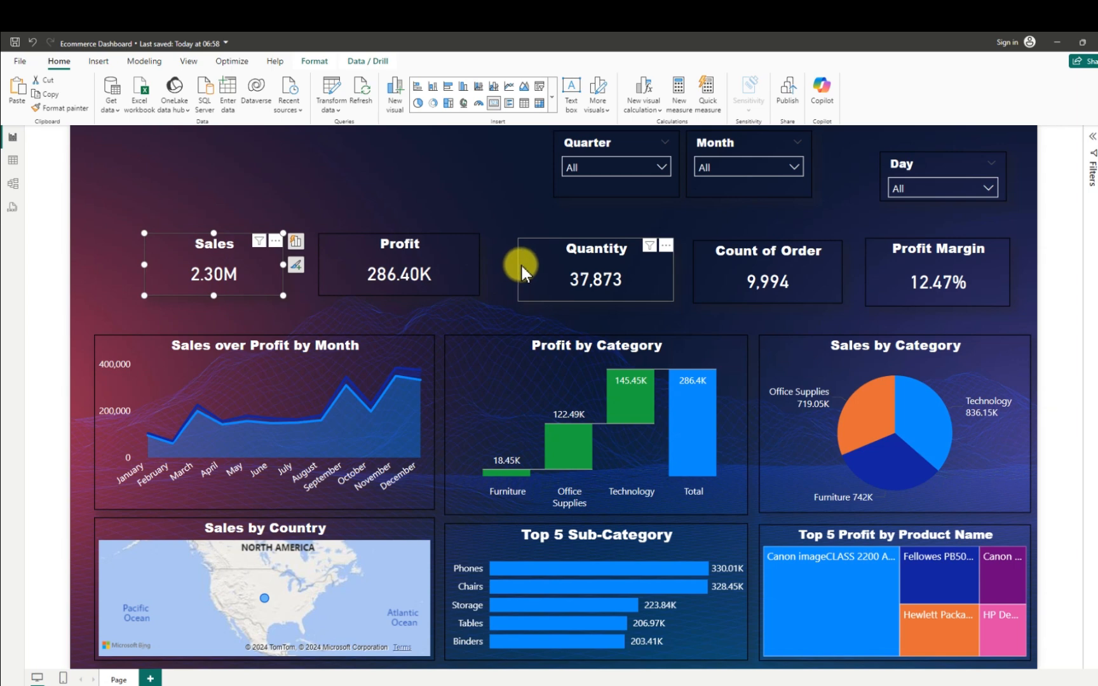
- Align the Quantity, Count of Order and Profit Margin cards with the Sales and Profit row, trimming Profit Margin's lower edge to match
drag(523, 258, 523, 257)
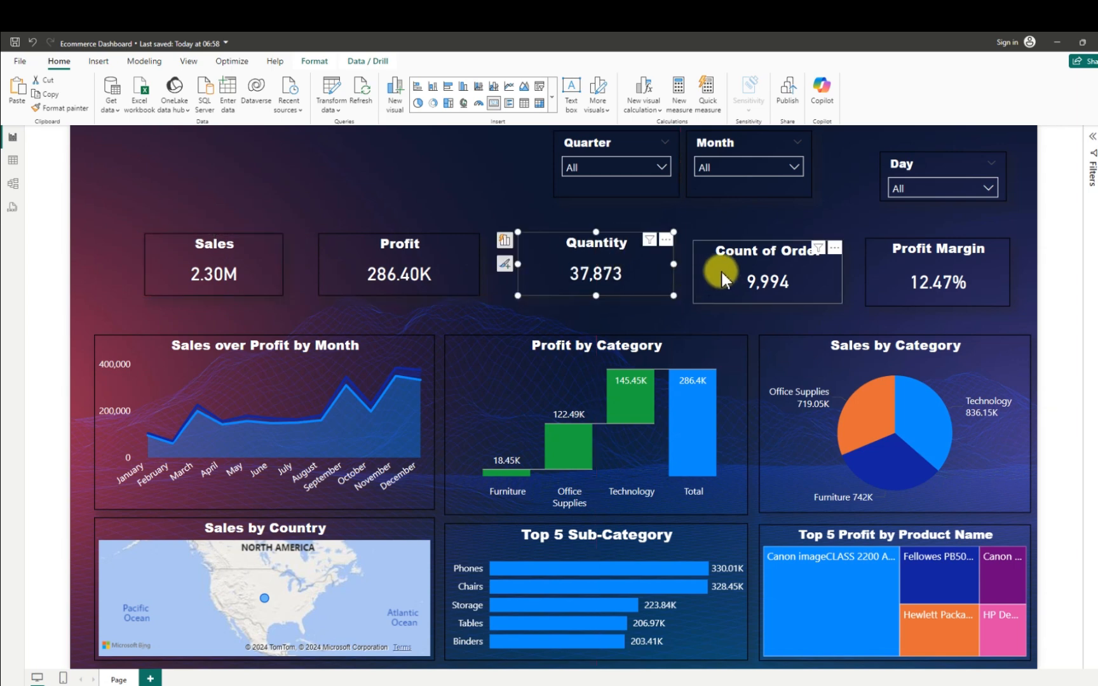
drag(715, 263, 711, 264)
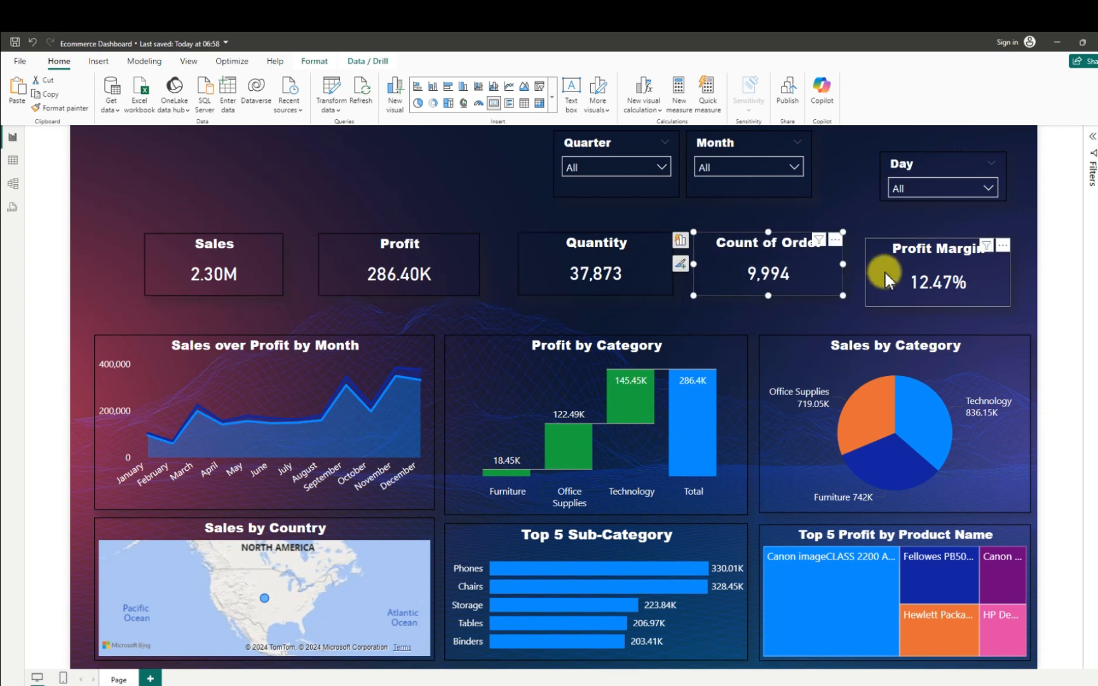
drag(874, 264, 874, 272)
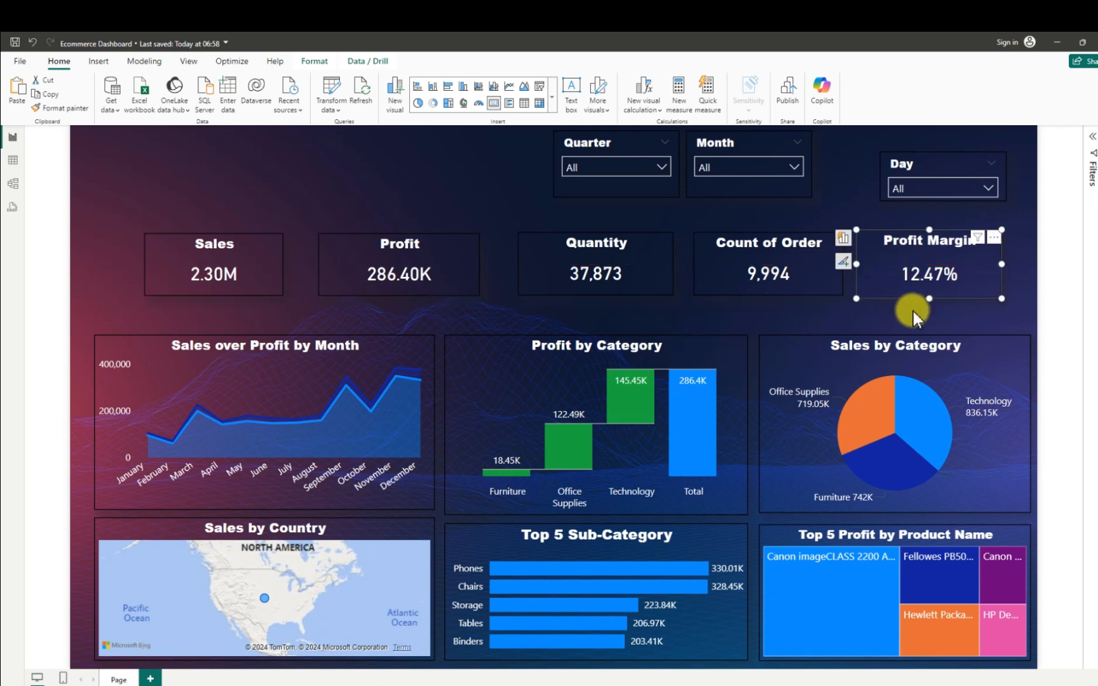
drag(931, 306, 932, 295)
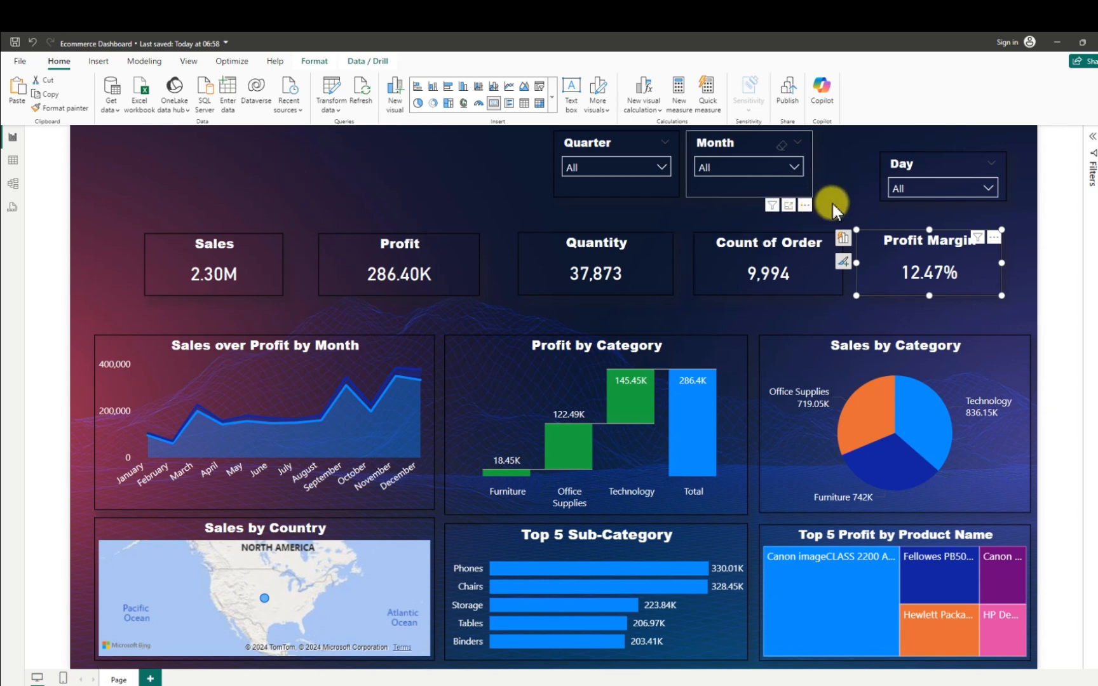
- Move the Month and Quarter slicers into one row beside the Day slicer, lining up their upper edges
drag(832, 204, 803, 209)
drag(808, 167, 814, 160)
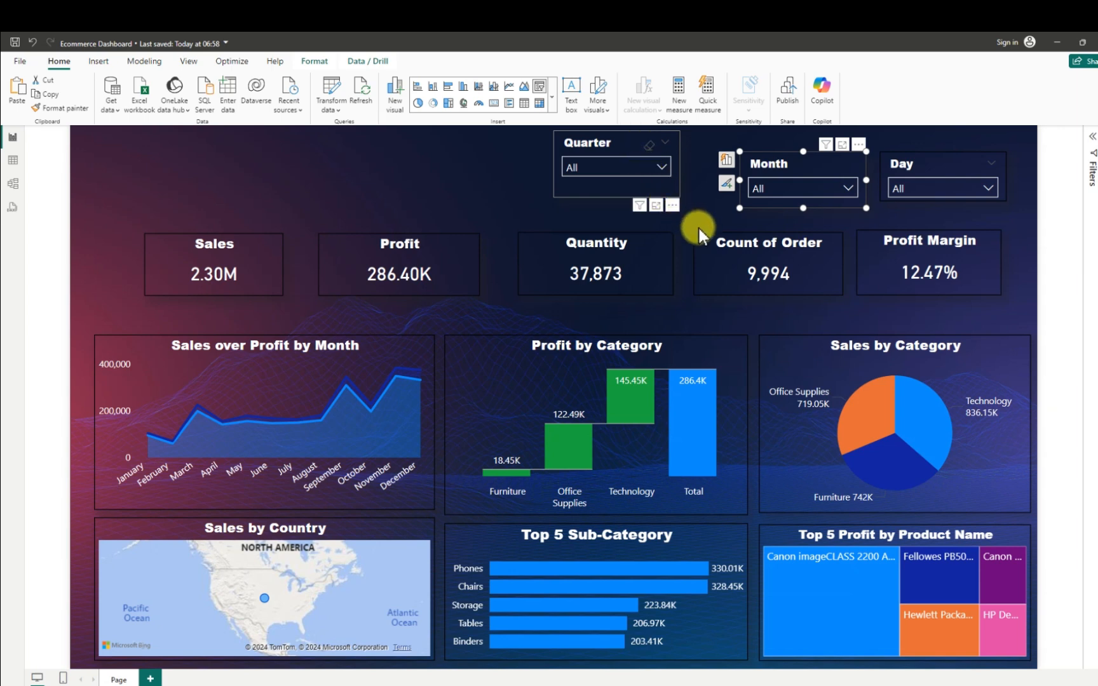
drag(690, 181, 656, 155)
drag(667, 216, 672, 205)
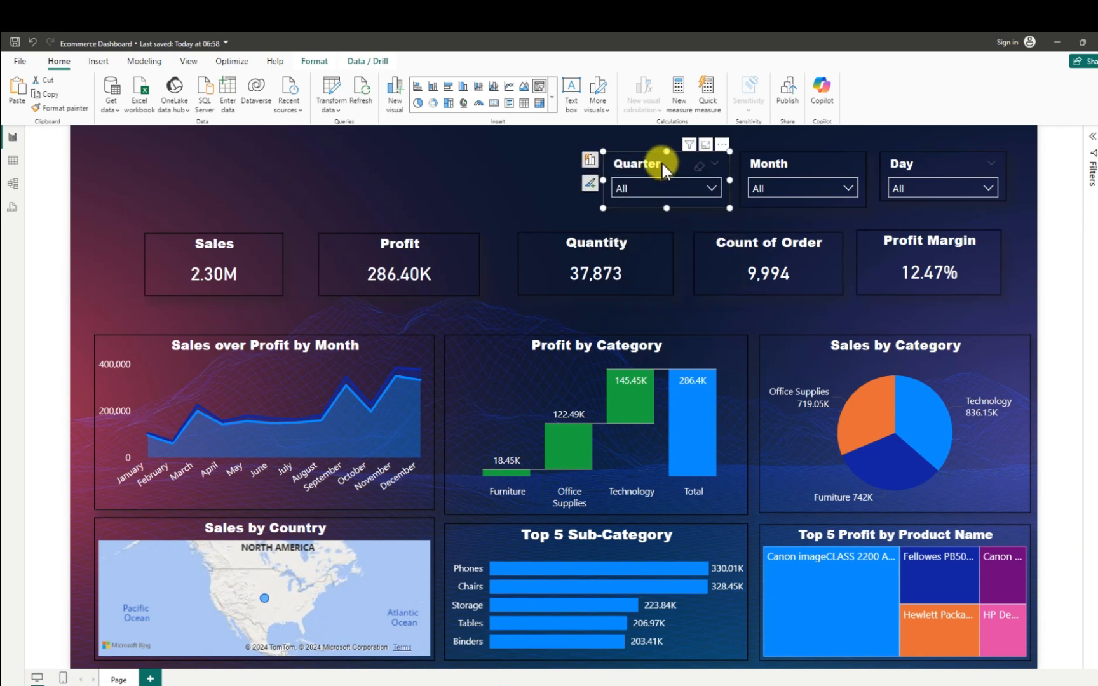
drag(666, 154, 659, 161)
drag(667, 207, 667, 208)
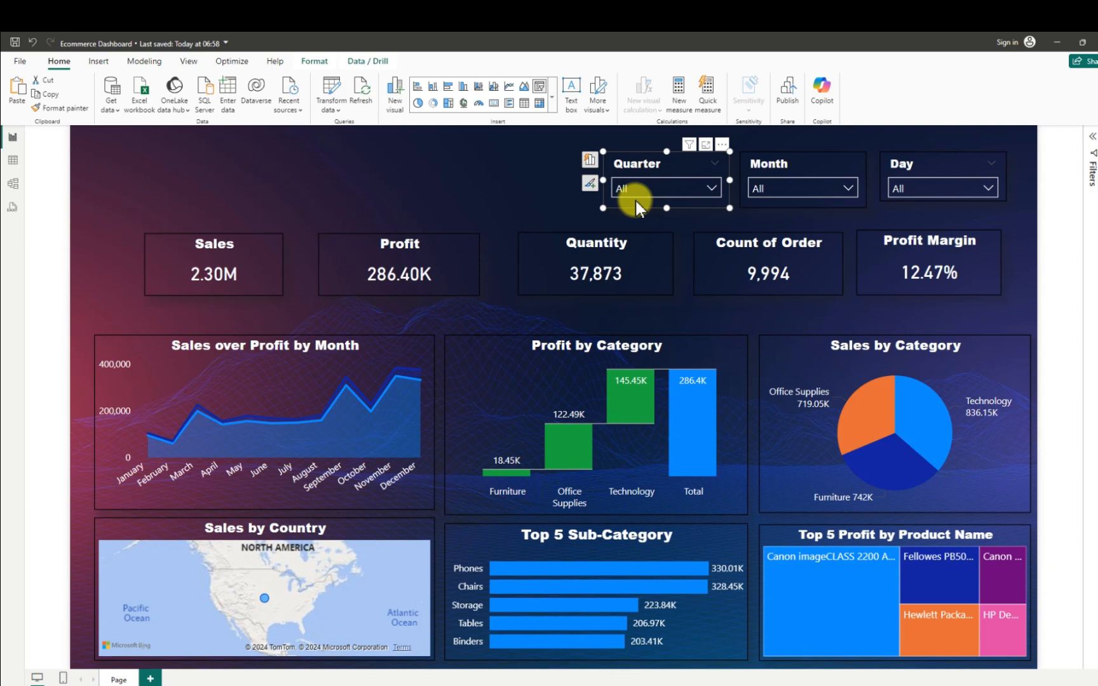
click(490, 167)
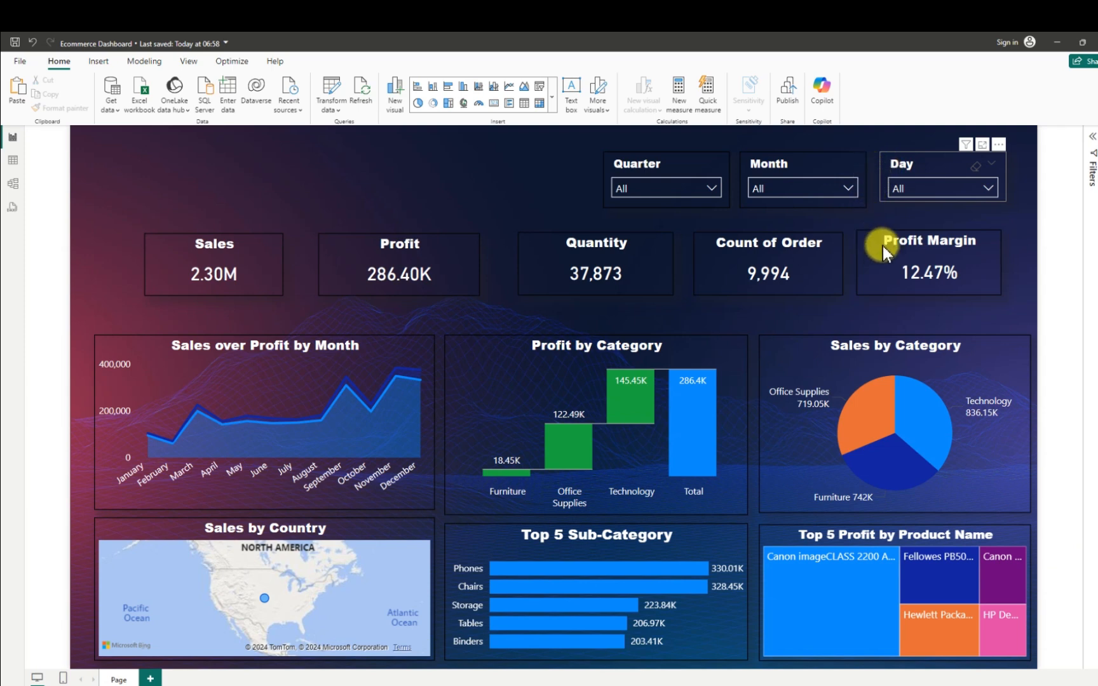
- Extend the Day slicer's lower edge to match the height of the Month and Quarter slicers
click(886, 157)
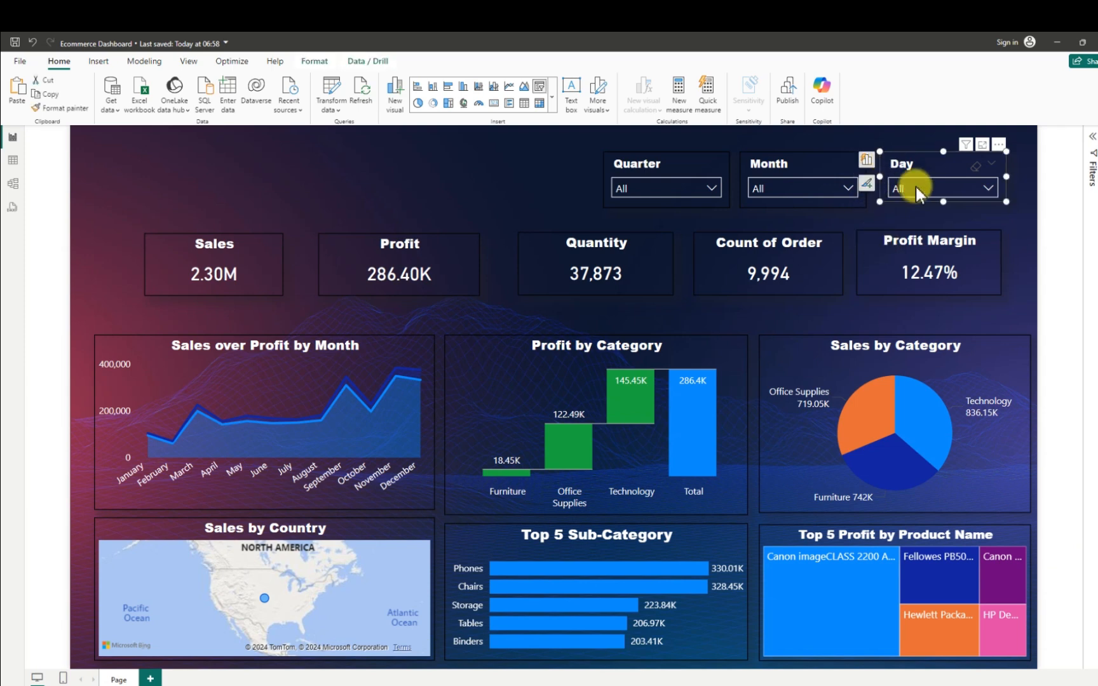
drag(940, 202, 946, 208)
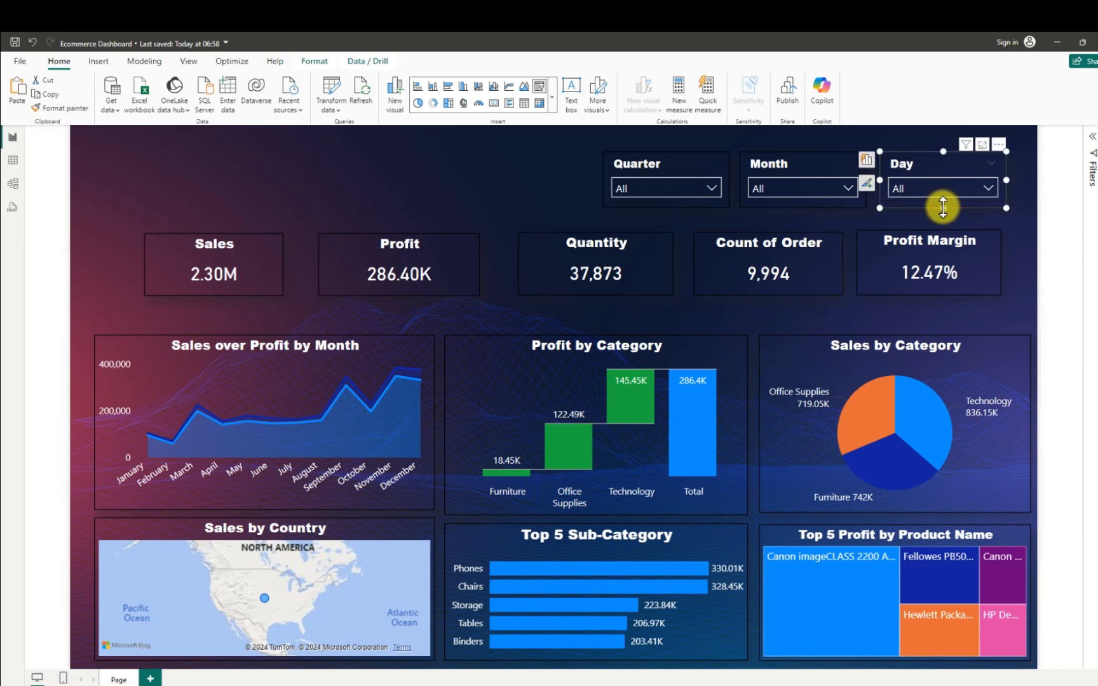
click(484, 179)
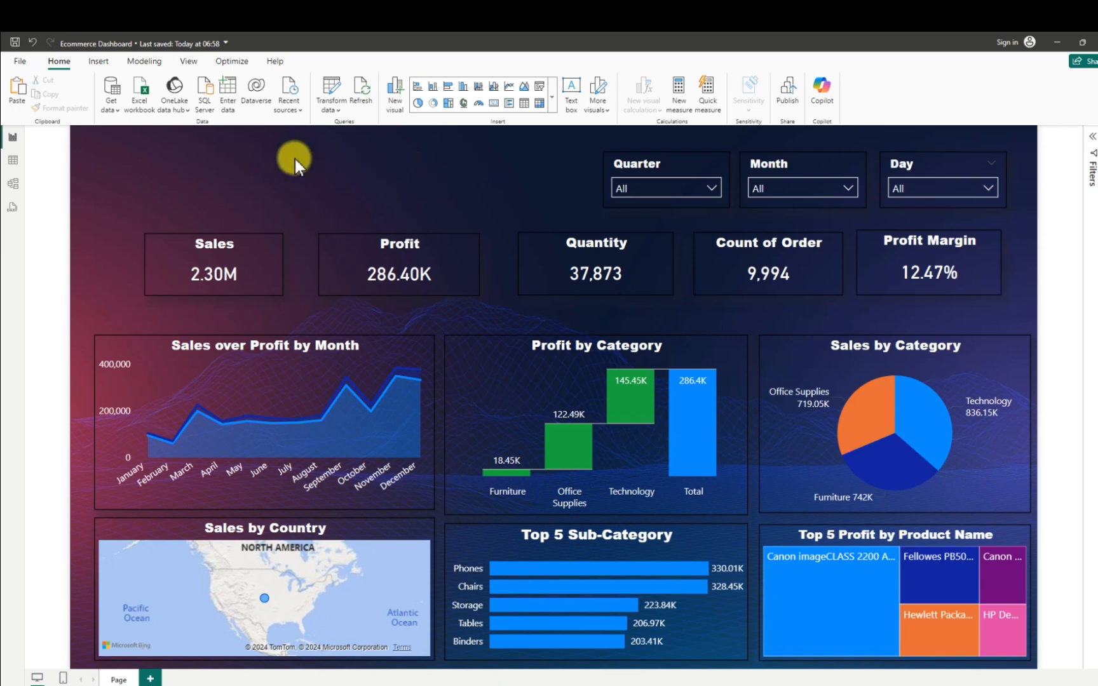
- Insert a text box, shrink it to a one-line height and place it at the report page's upper-left corner
click(573, 89)
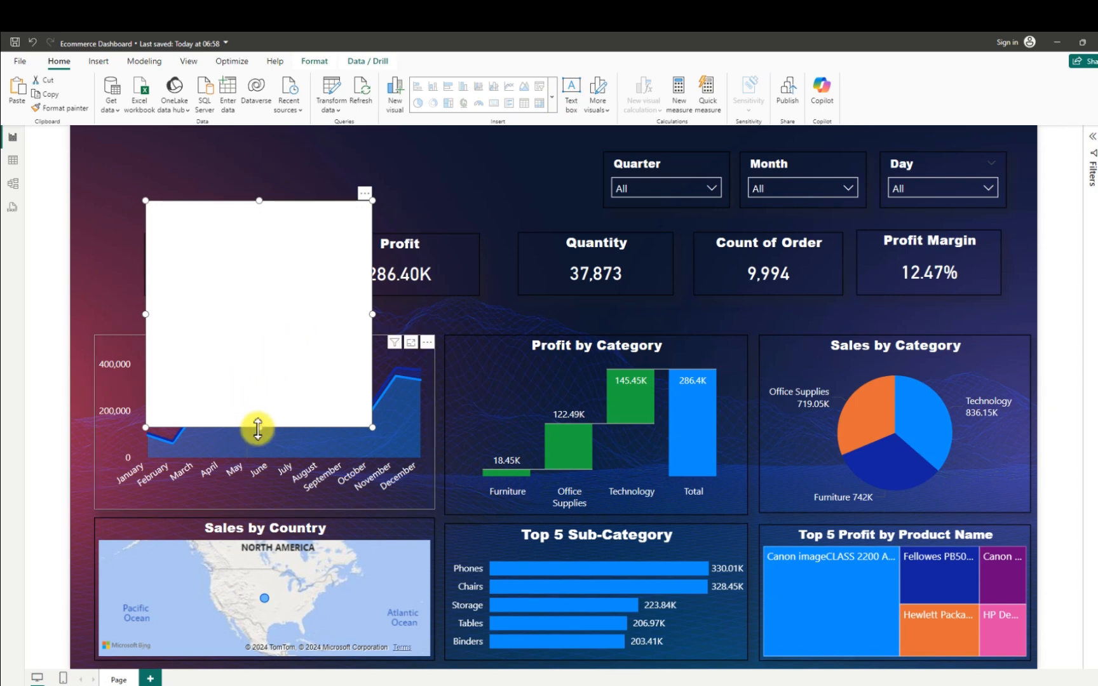
click(291, 396)
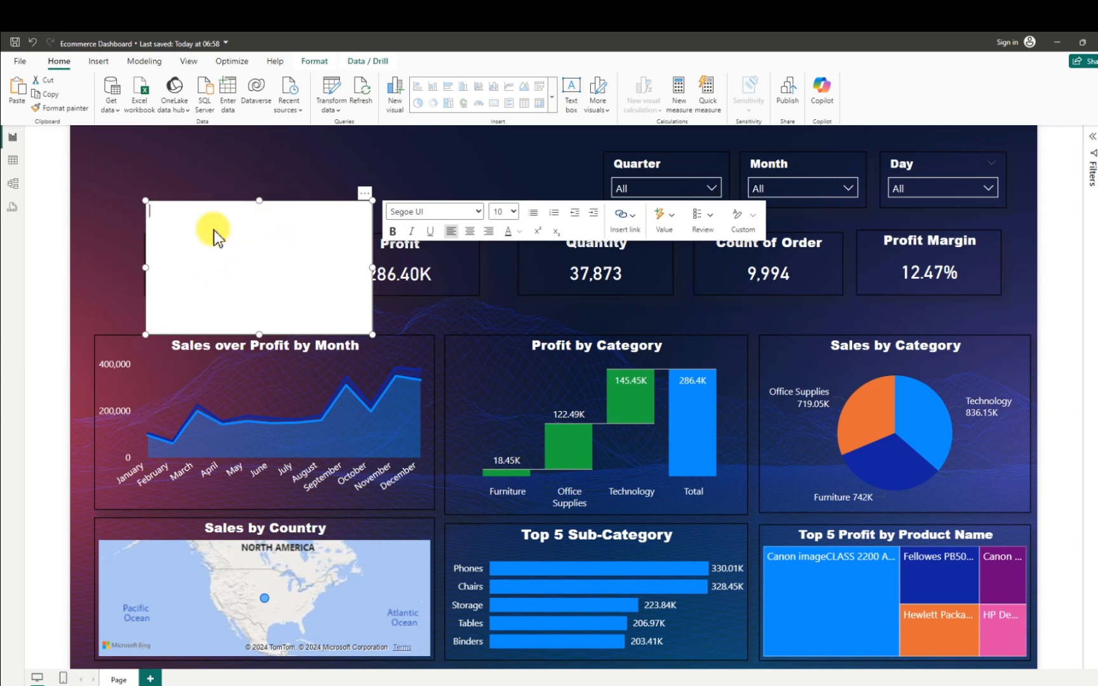
drag(261, 335, 256, 237)
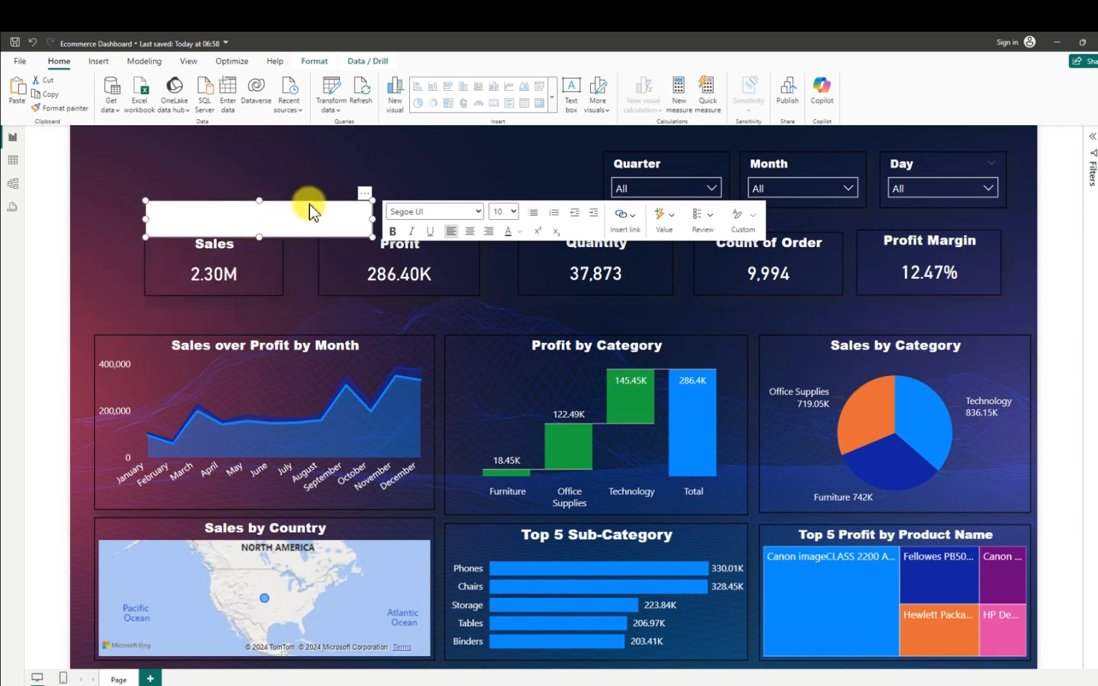
drag(310, 205, 245, 146)
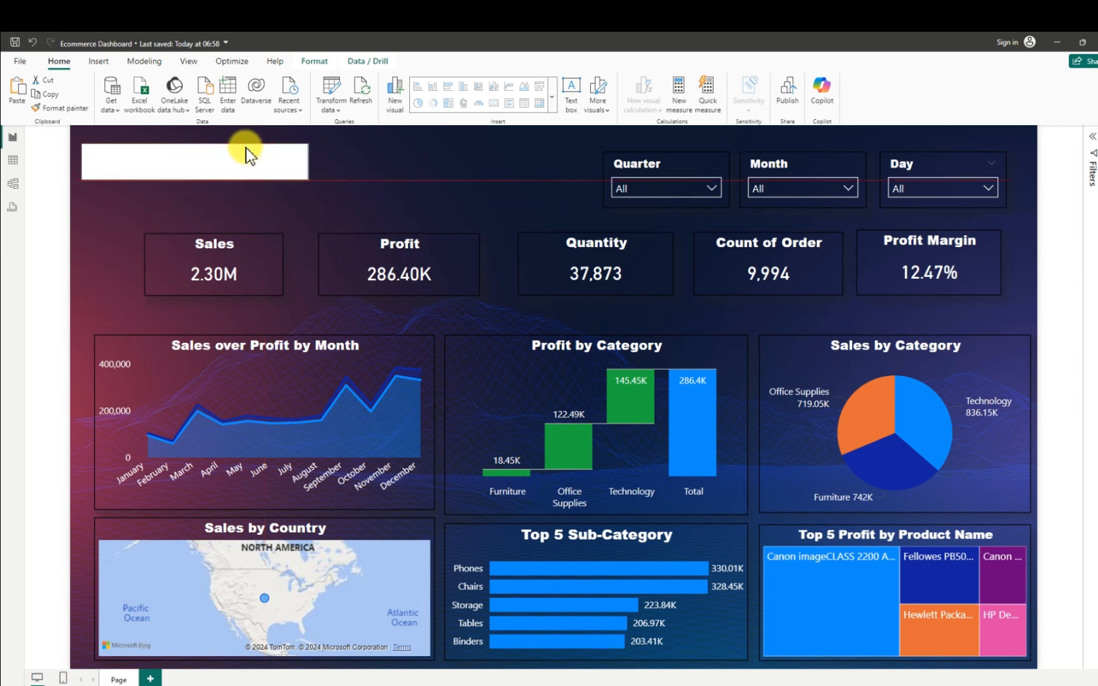
click(216, 166)
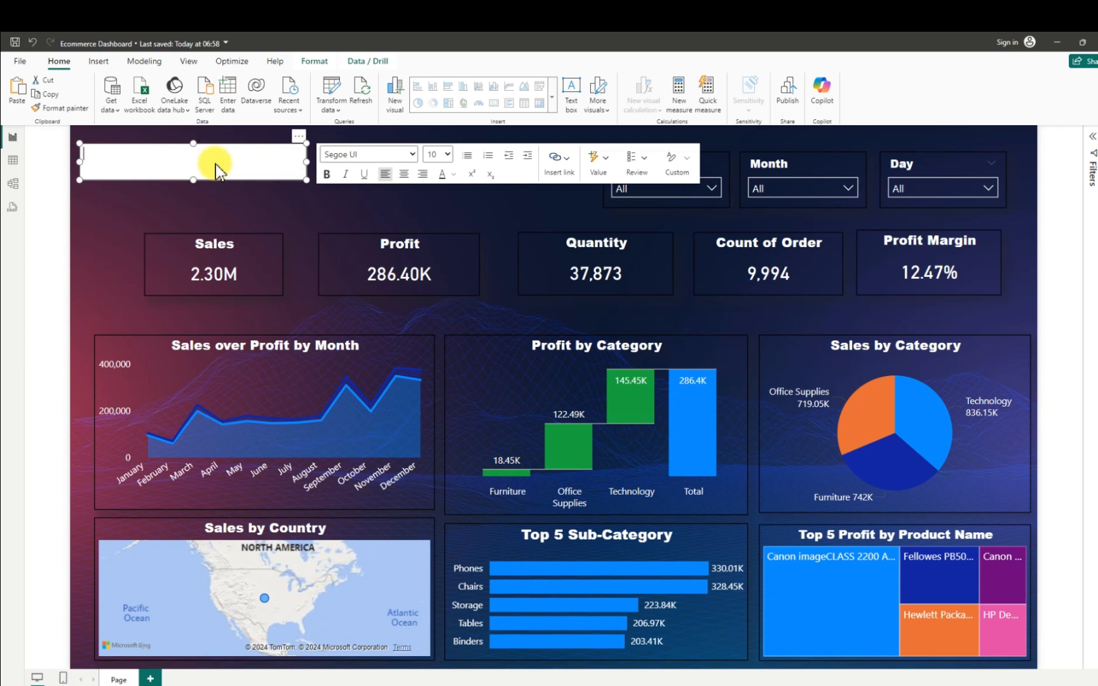
- Enter the title "Ecommerce Dashboard" in the text box
text(Ecommerce ashbor)
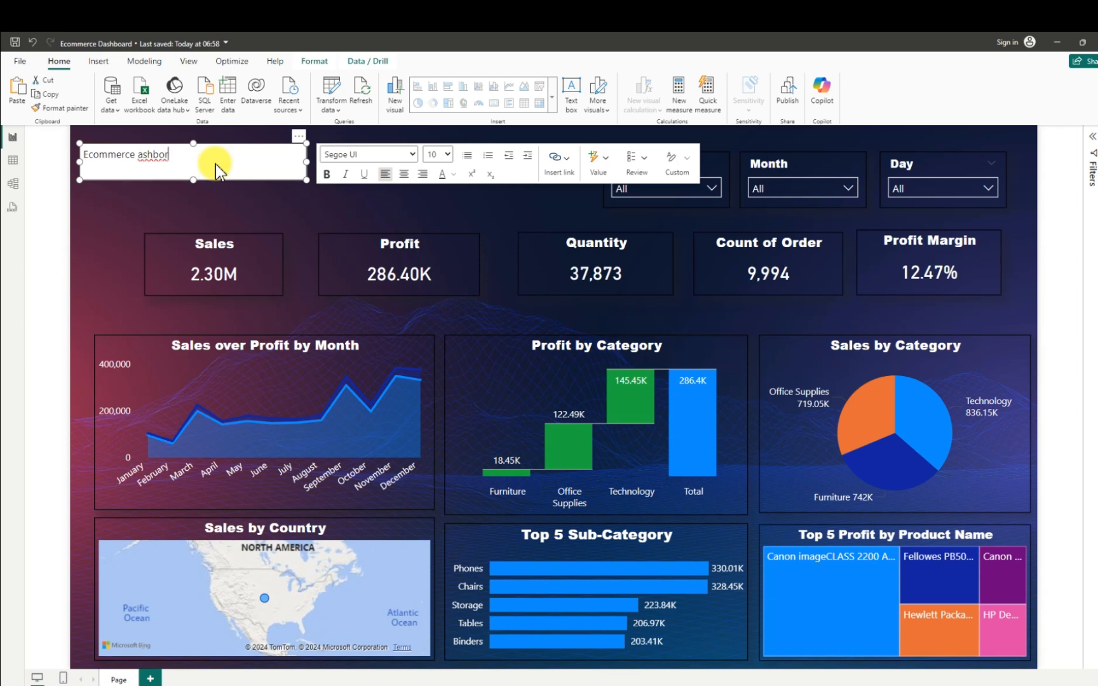
key(BackSpace)
key(BackSpace)
key(BackSpace)
key(BackSpace)
key(BackSpace)
key(BackSpace)
text(Dashbo)
text(ard)
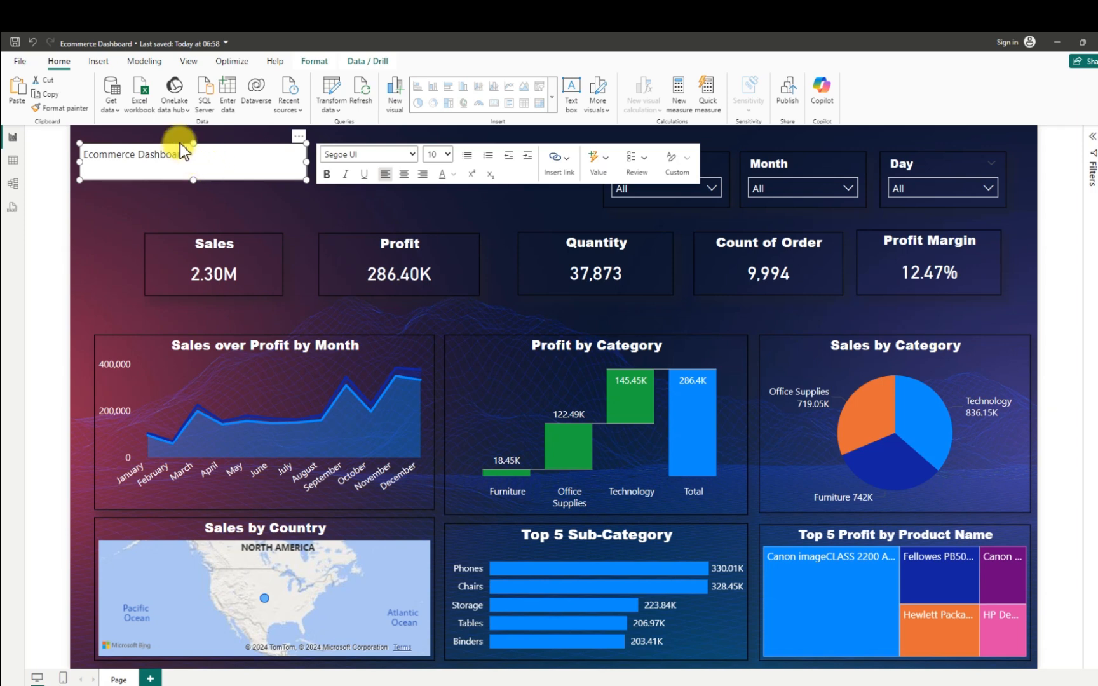
- Set the font size of the whole dashboard title to 18
triple_click(153, 155)
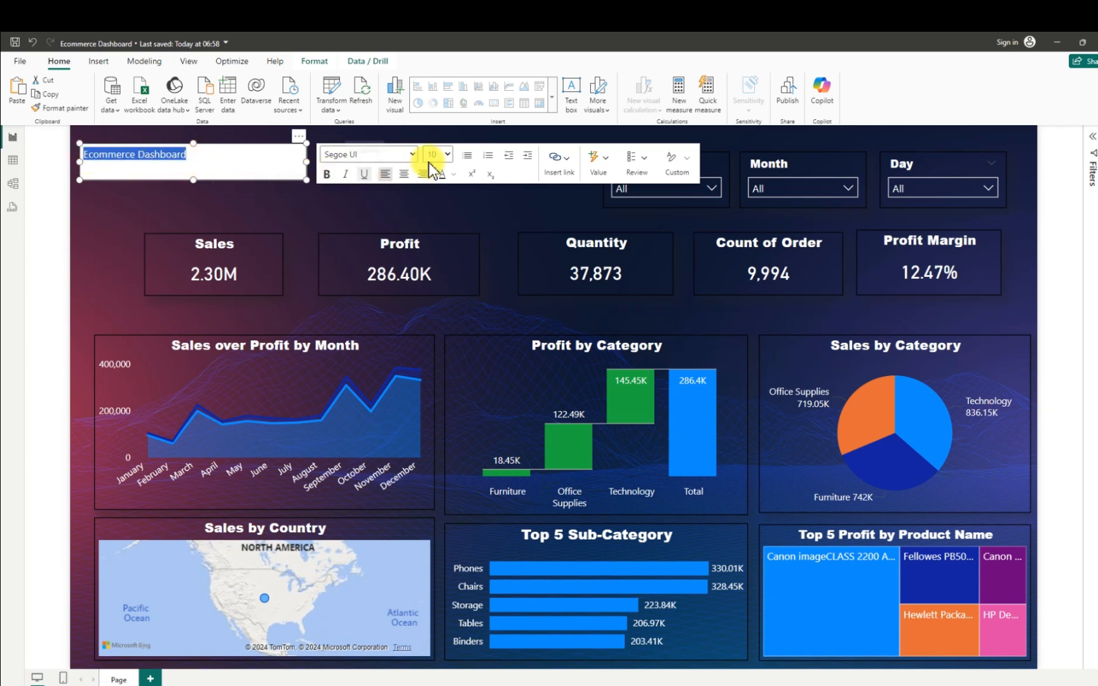
click(448, 155)
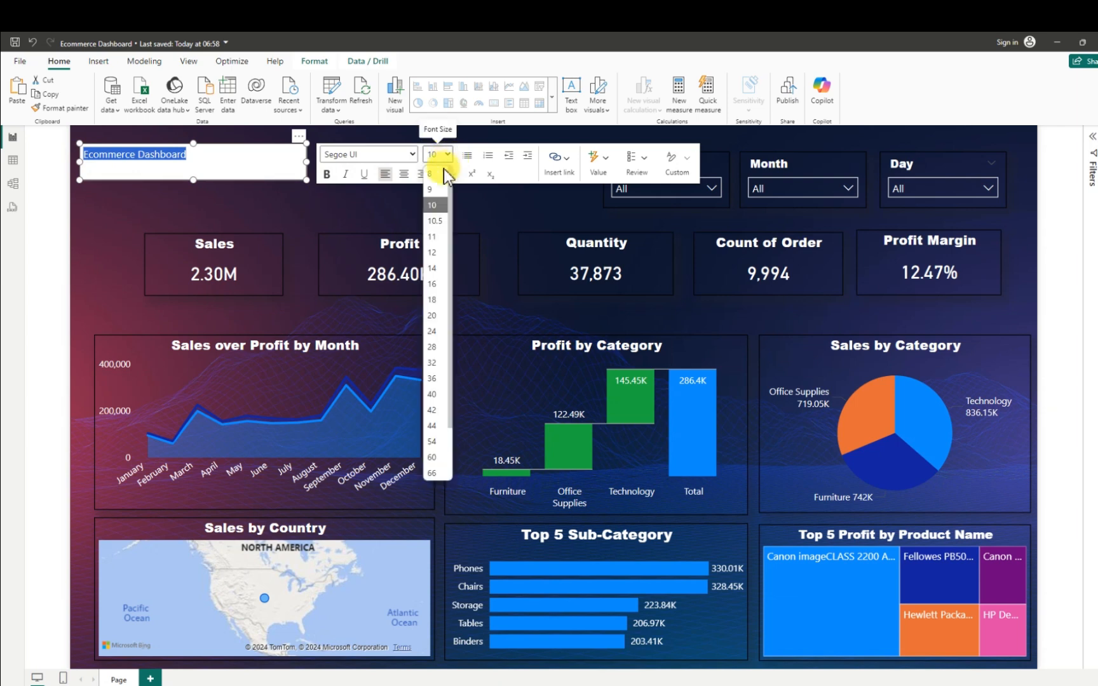
click(436, 300)
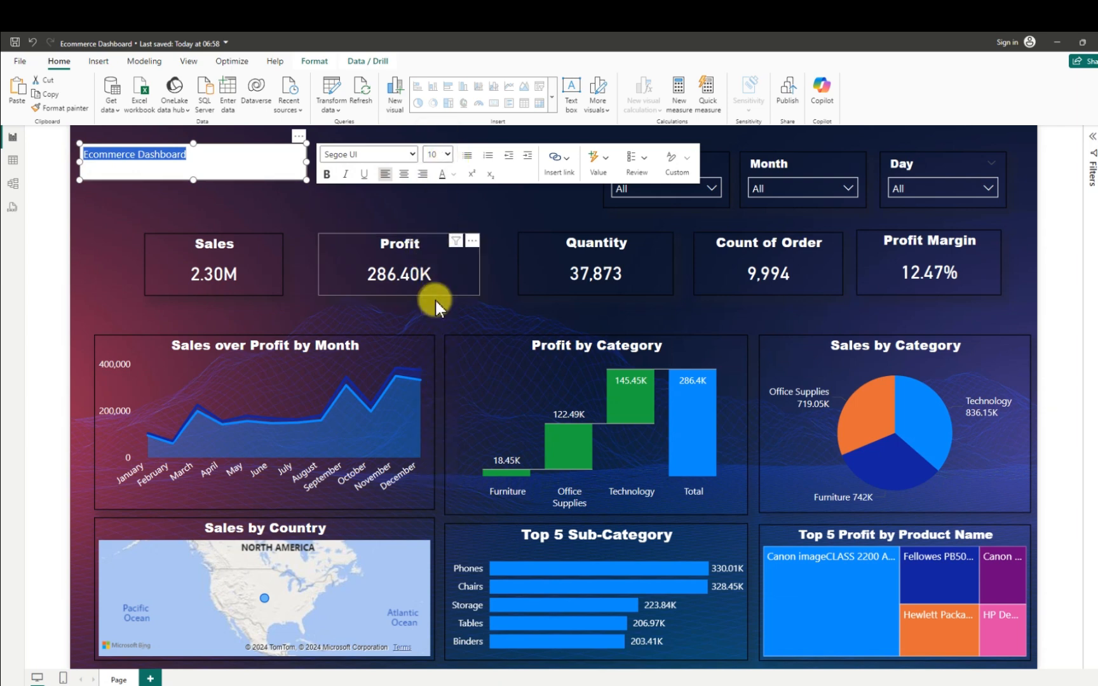
- Turn off the title text box's background and turn on its visual border and shadow
click(299, 135)
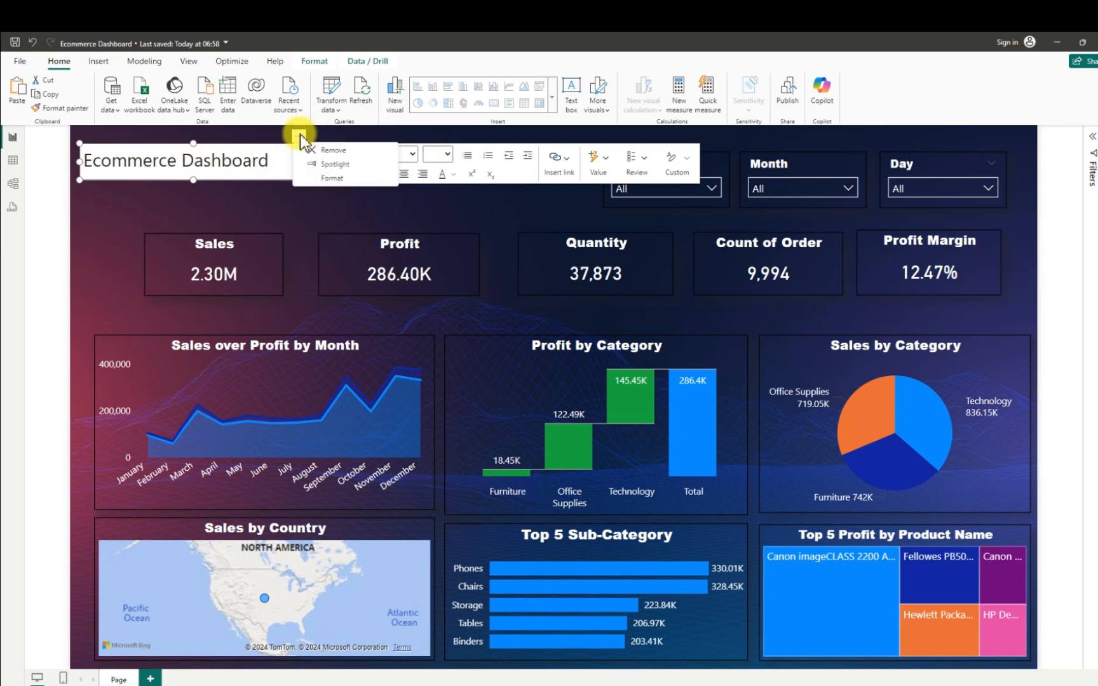
click(336, 178)
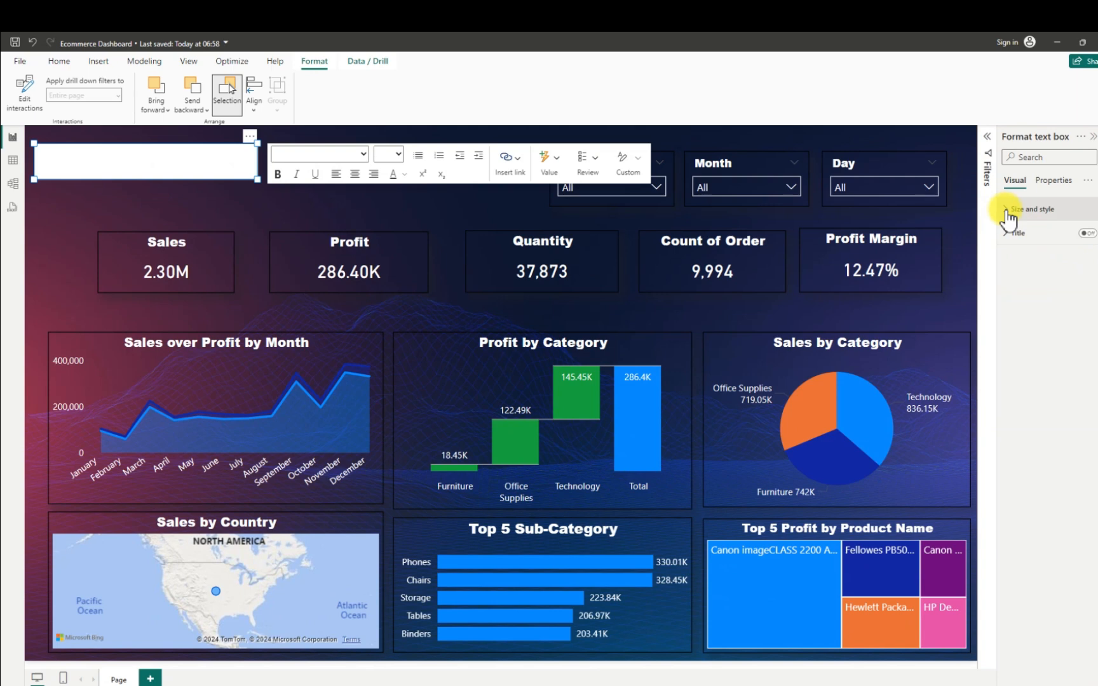
click(1007, 216)
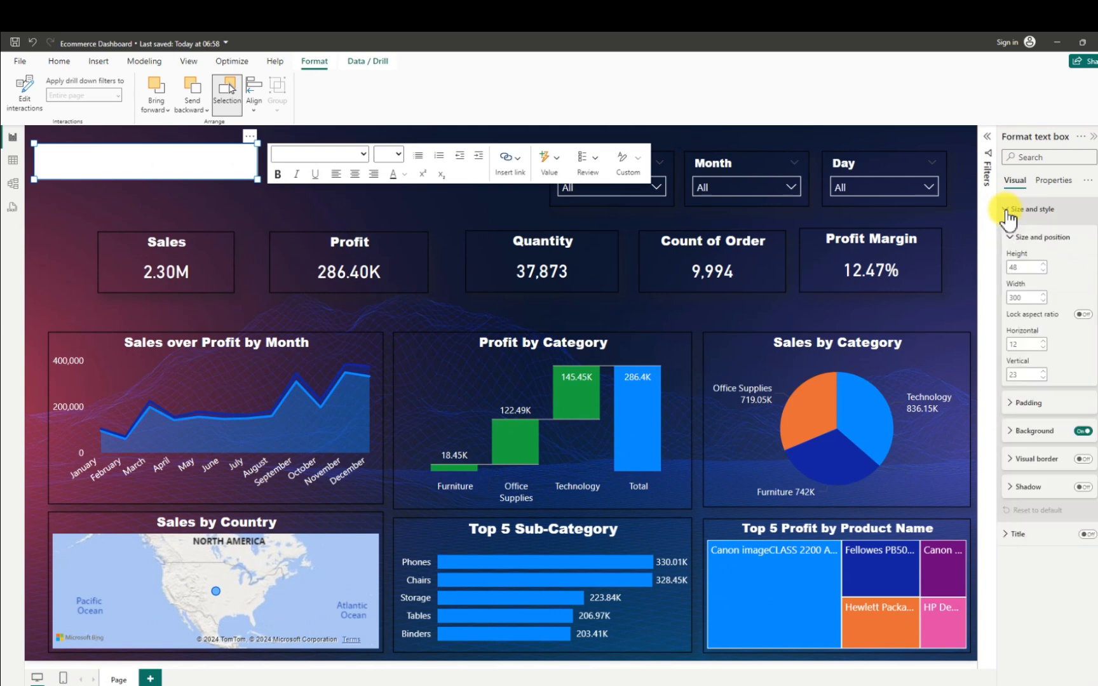
click(1083, 432)
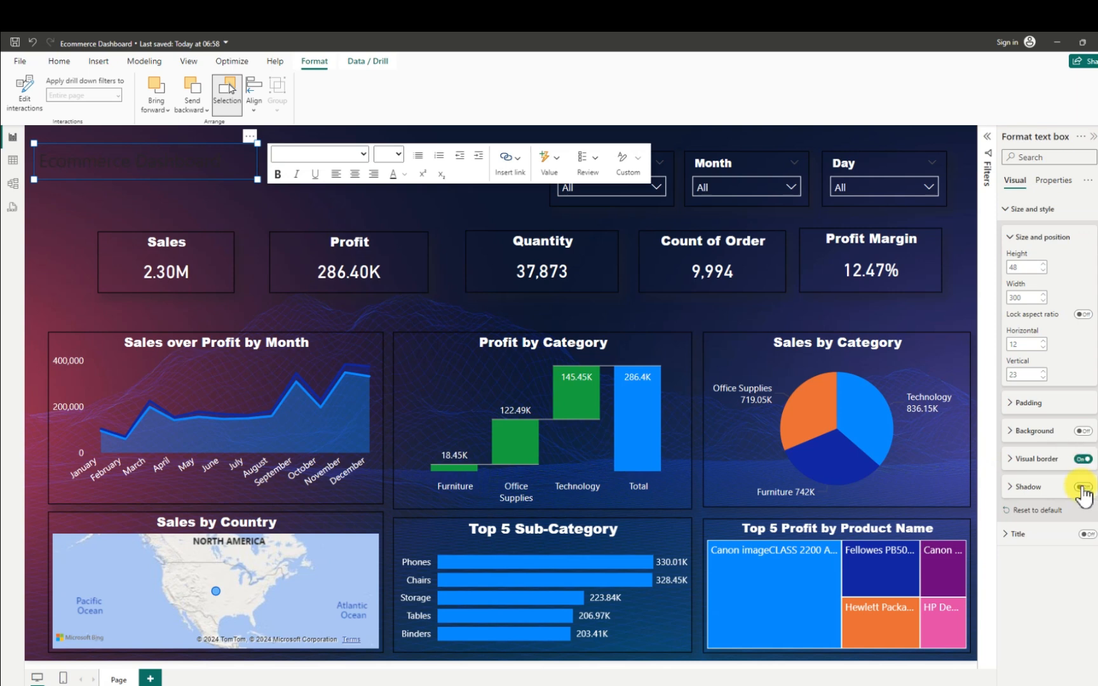
click(1082, 488)
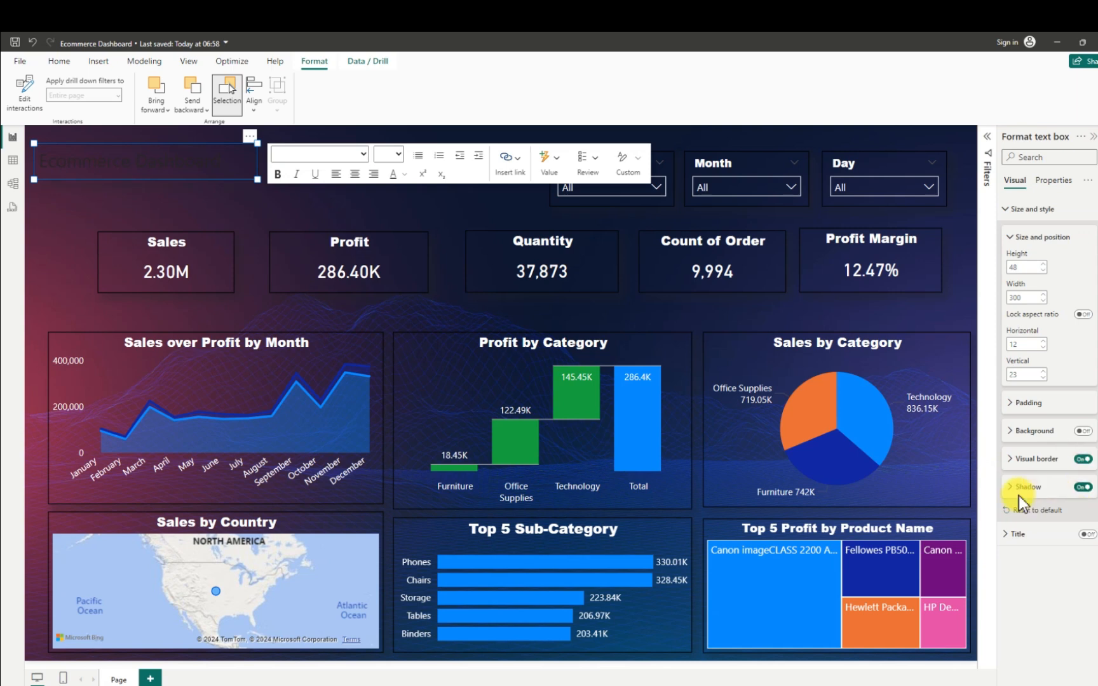
- Set the position of the title text box's shadow to Custom
click(1012, 488)
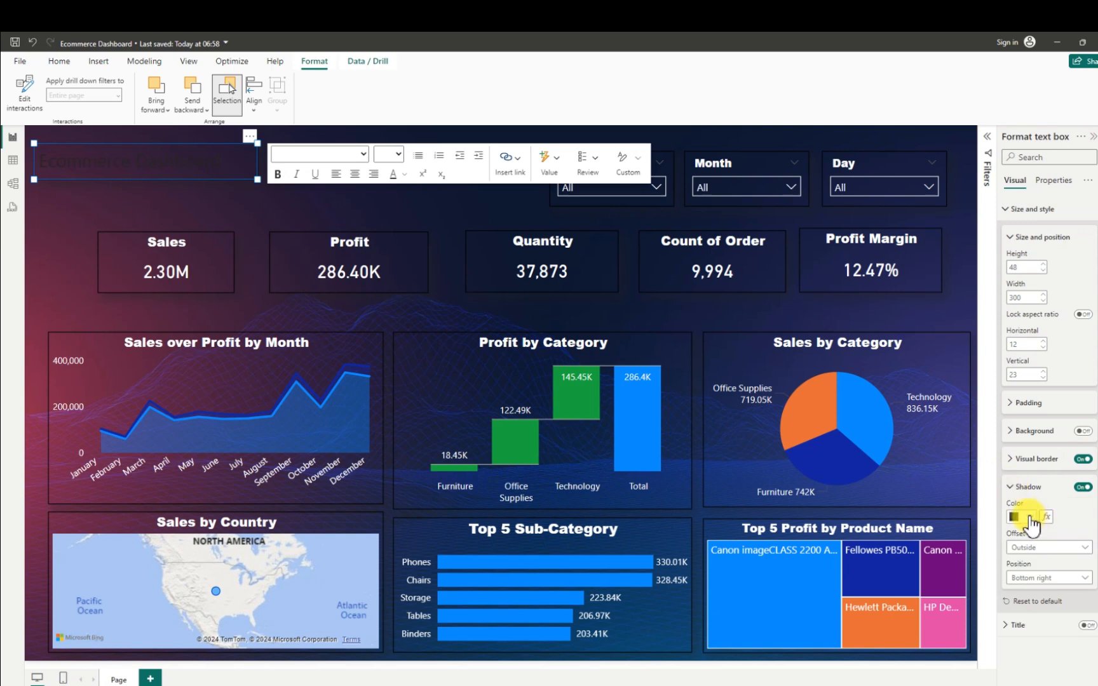
click(1039, 577)
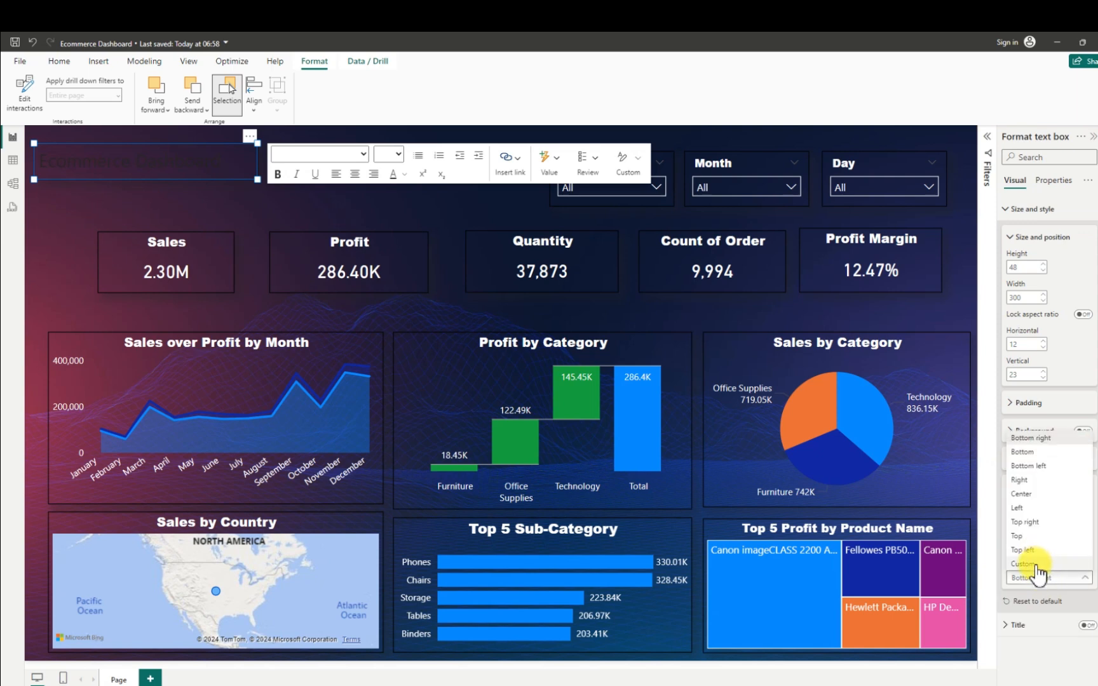
click(1035, 564)
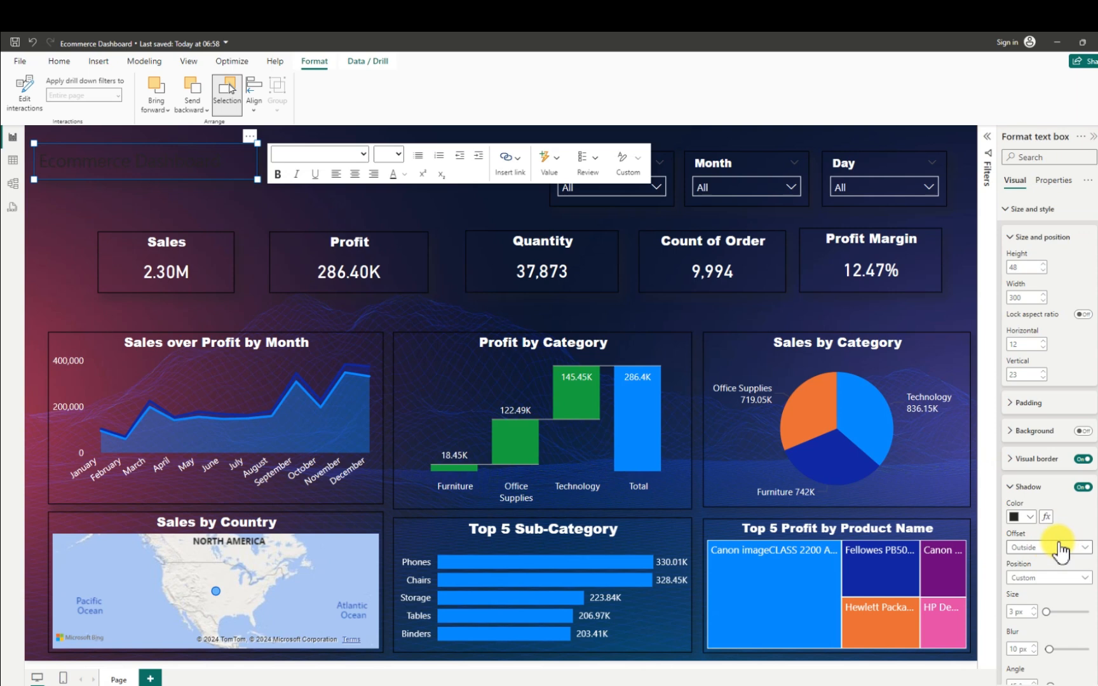
- Change the font color of the "Ecommerce Dashboard" title text to white
scroll(1057, 552, down, 2)
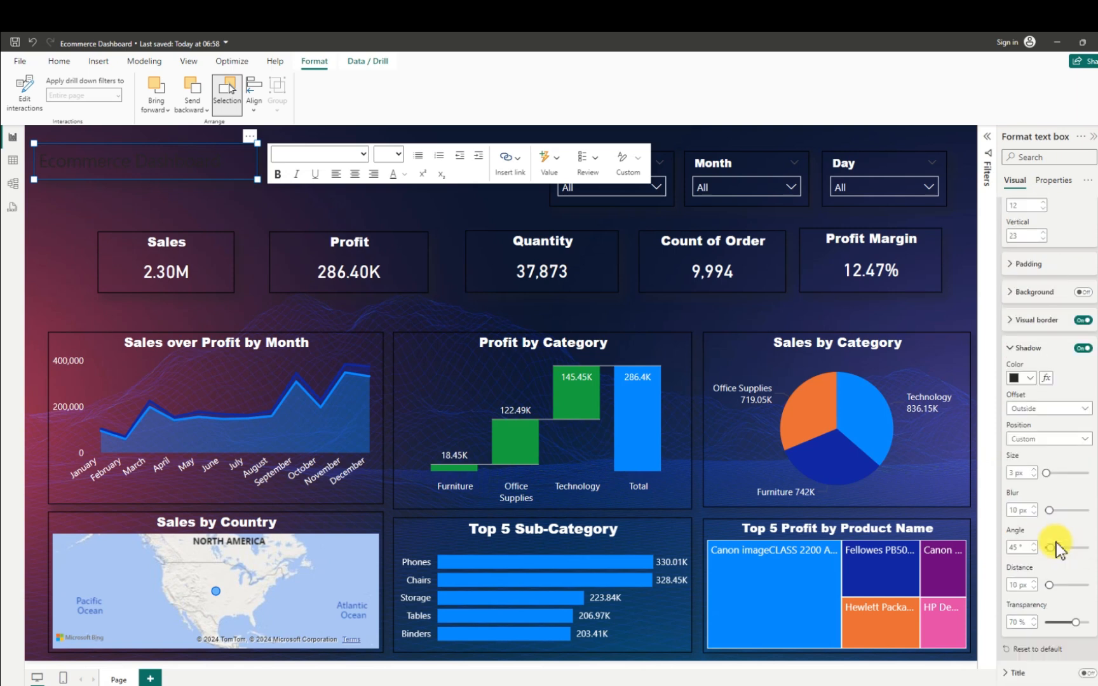
click(405, 175)
click(416, 215)
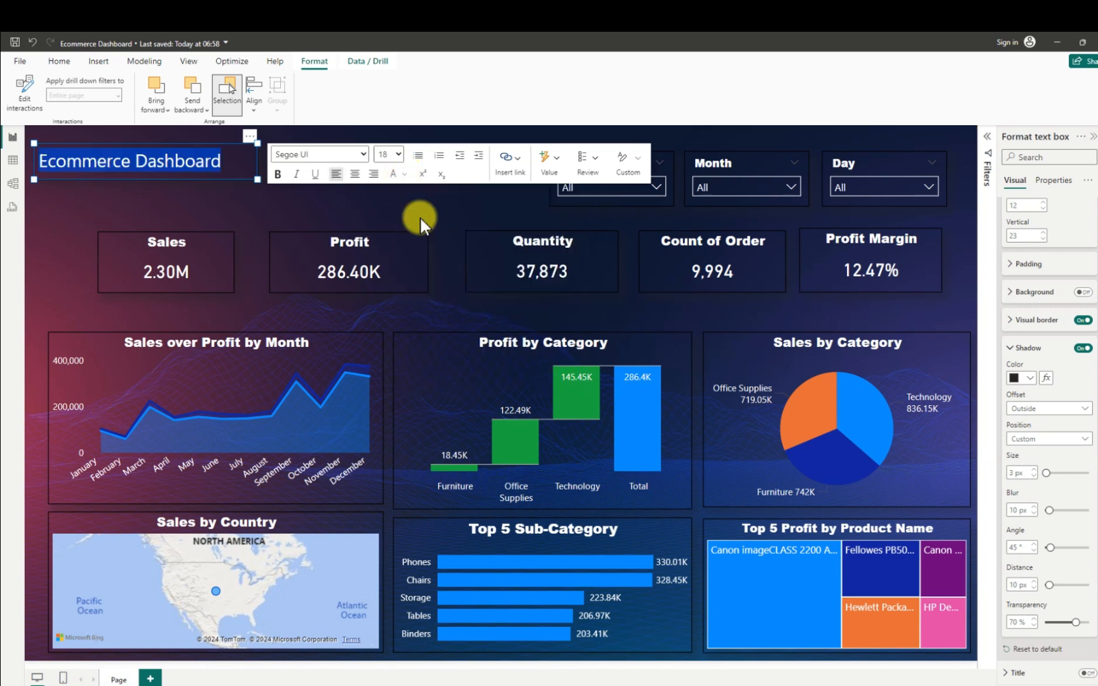
click(268, 205)
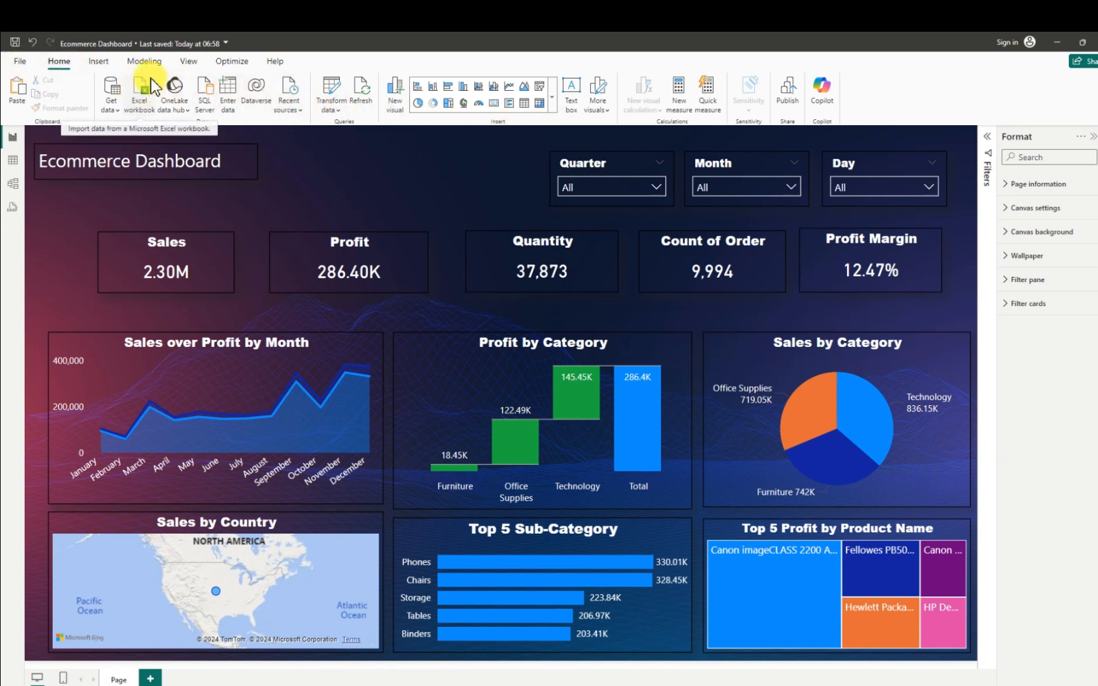
- Insert the "Ivory and Ash Grey Text DIY Influencer Minimalist YouTube Banner" PNG dated 13/12/2024 18:07 from the Downloads folder
click(102, 63)
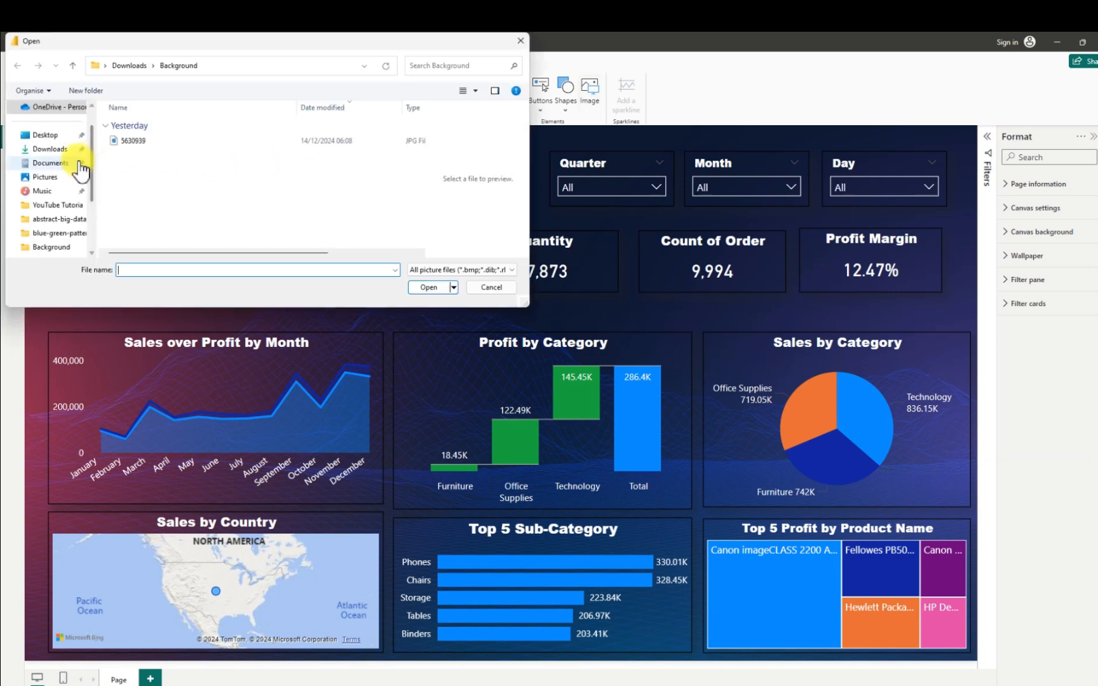
click(60, 151)
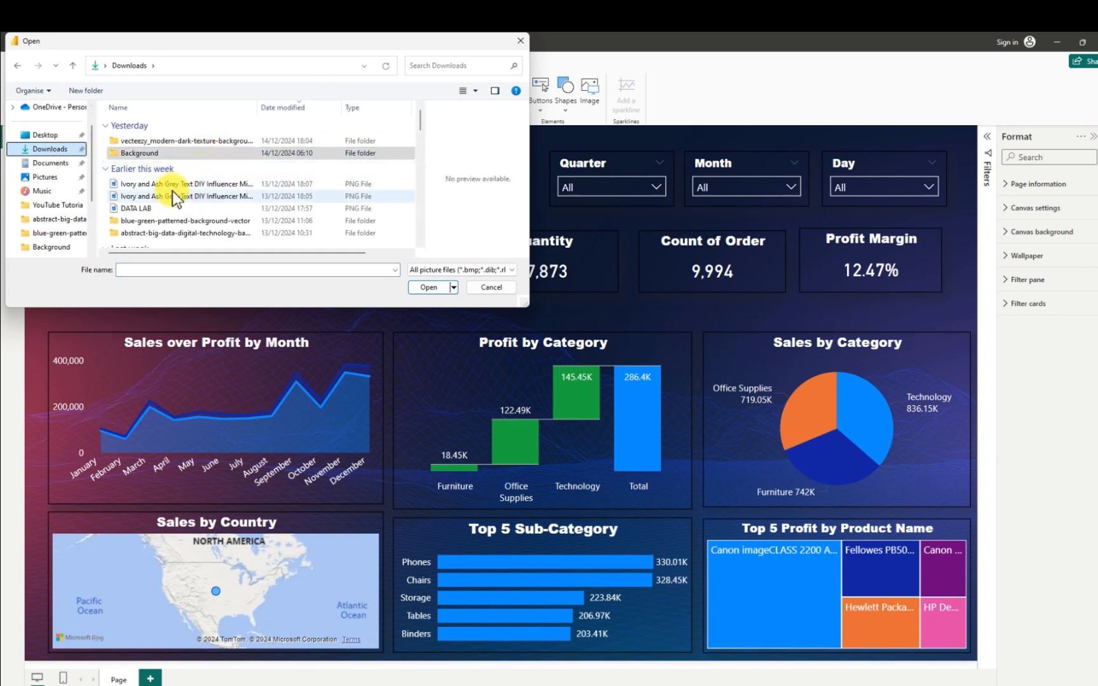
click(179, 184)
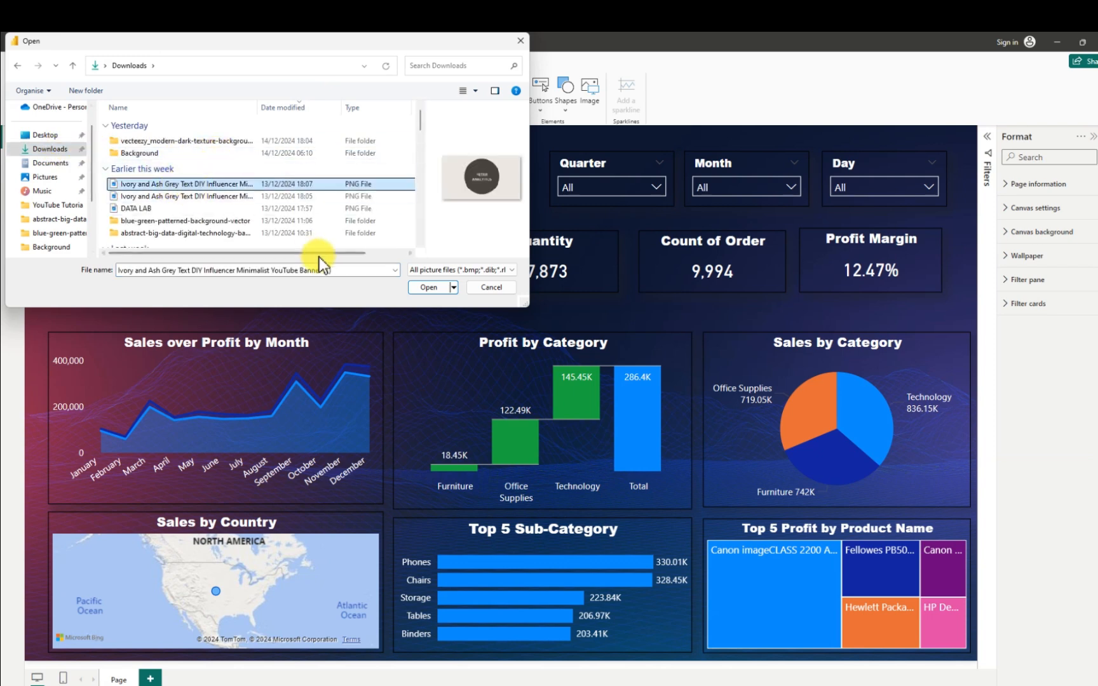
click(429, 287)
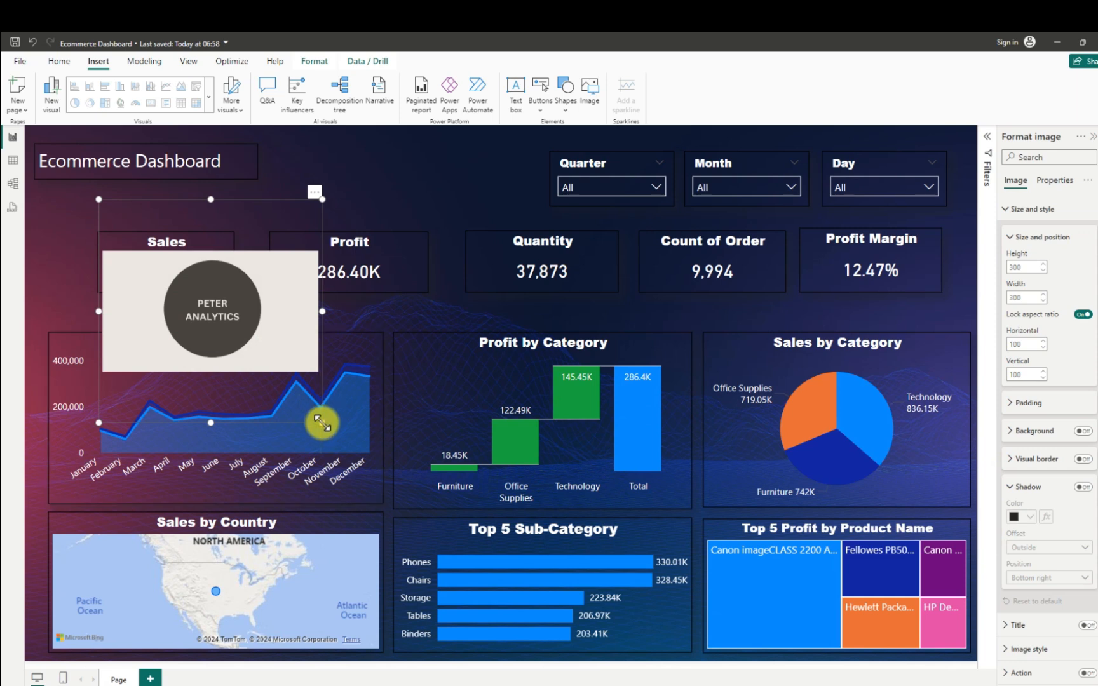
- Shrink the logo image to about 83 high by 229 wide and place it between the dashboard title and the Quarter slicer
drag(322, 422, 252, 351)
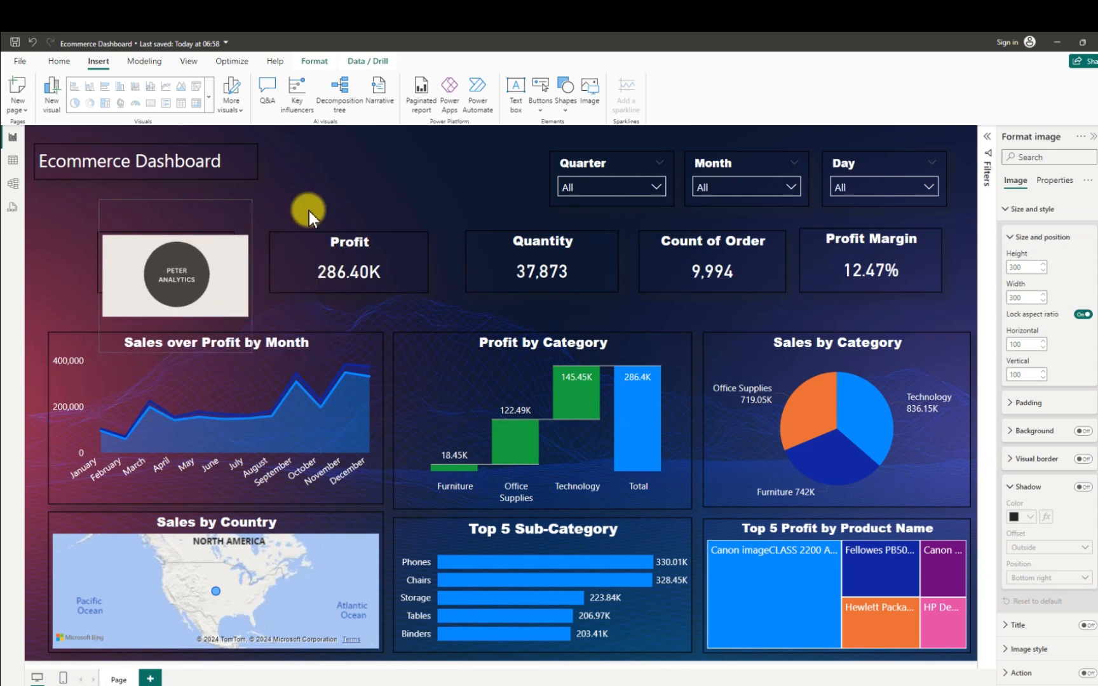
drag(112, 247, 397, 198)
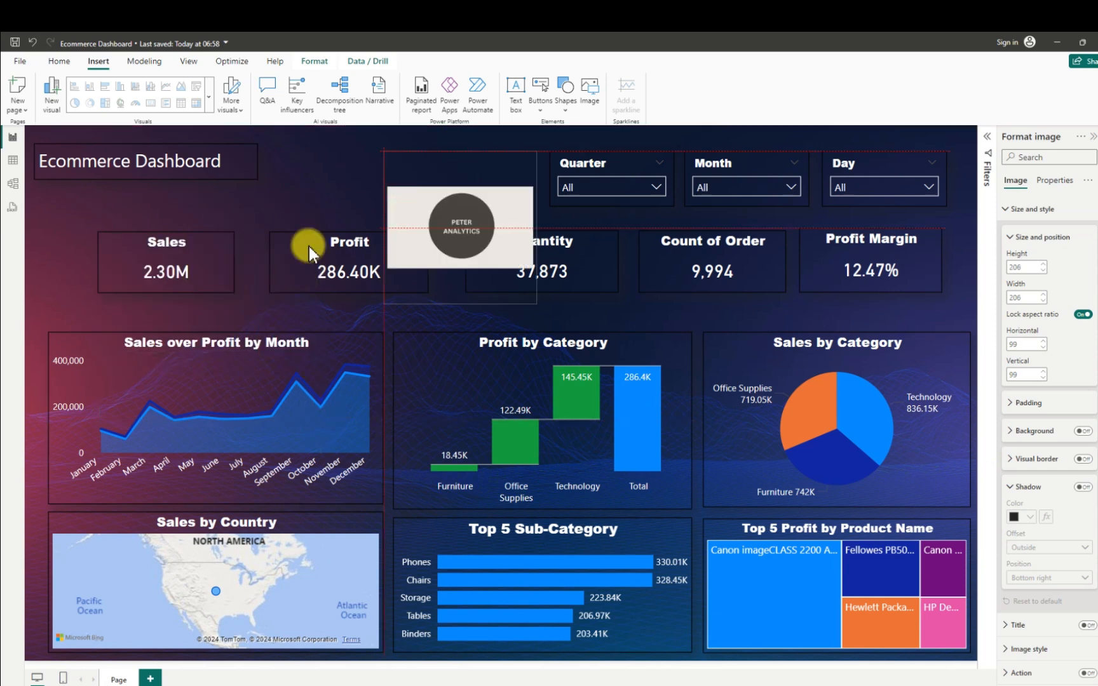
drag(309, 246, 313, 248)
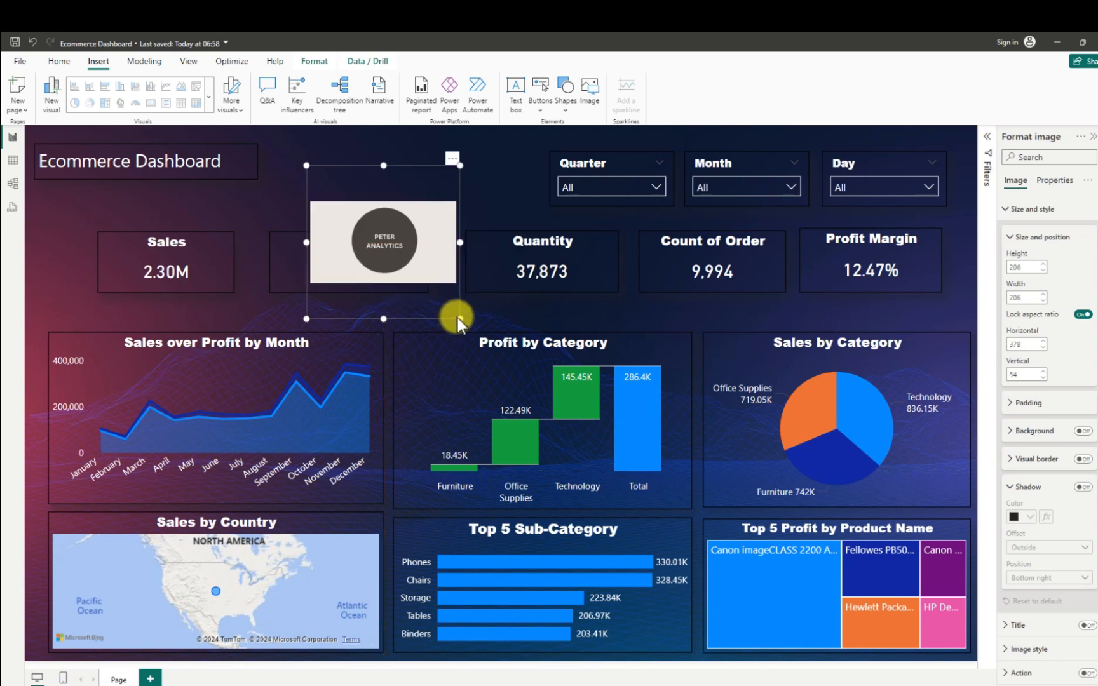
drag(457, 321, 438, 169)
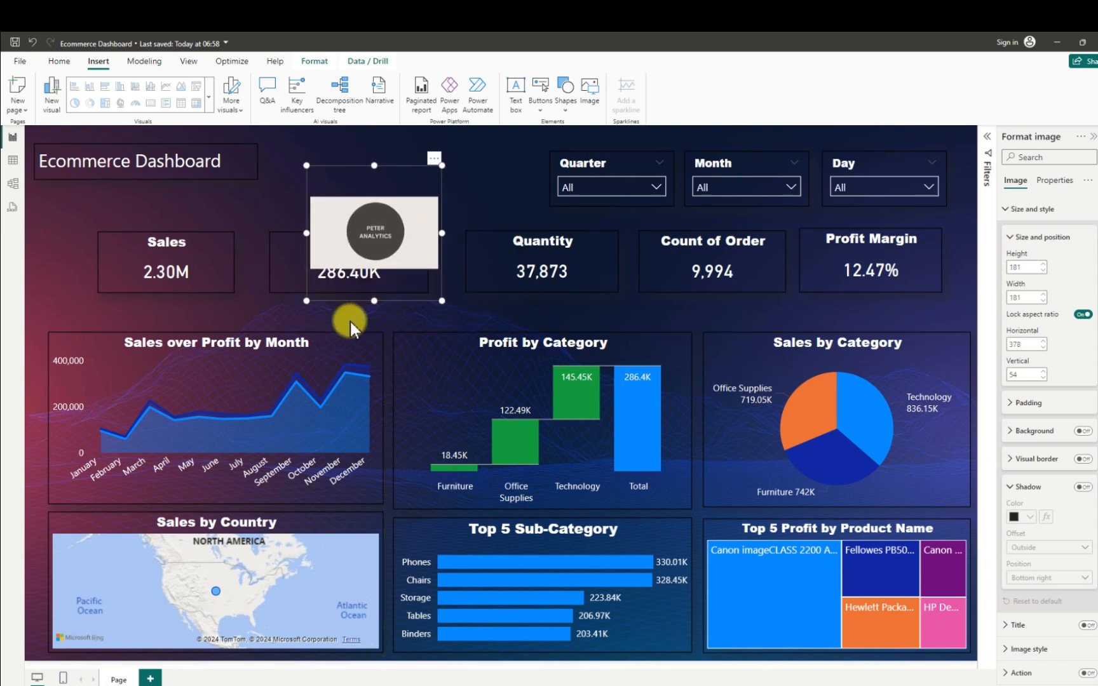
drag(373, 301, 489, 177)
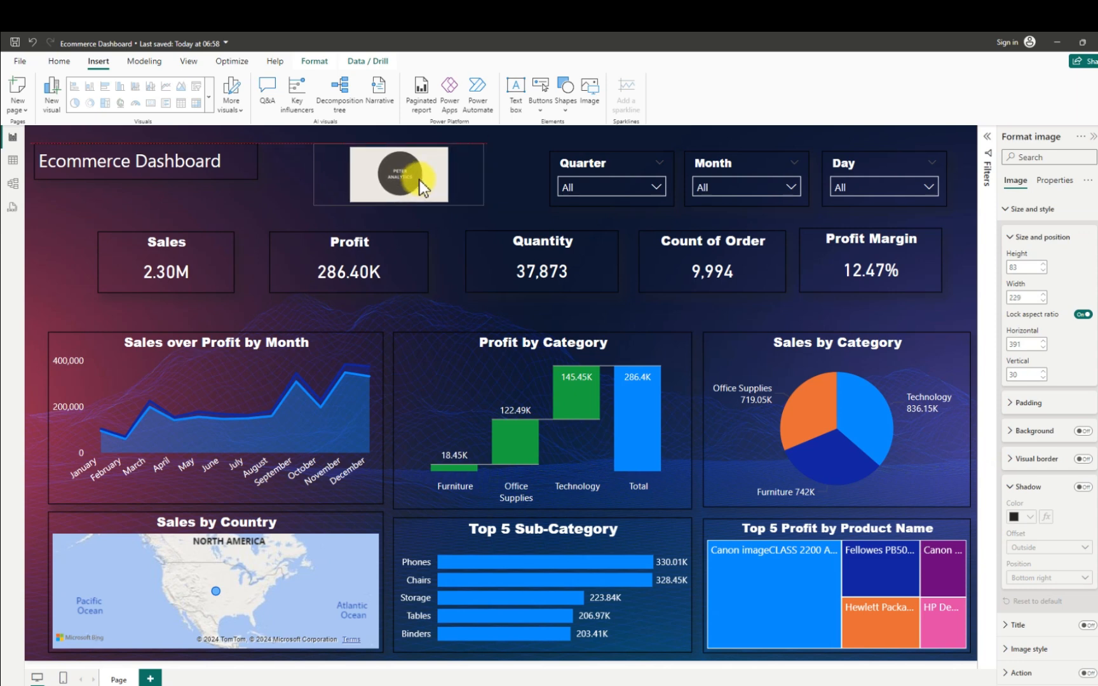
drag(421, 173, 427, 178)
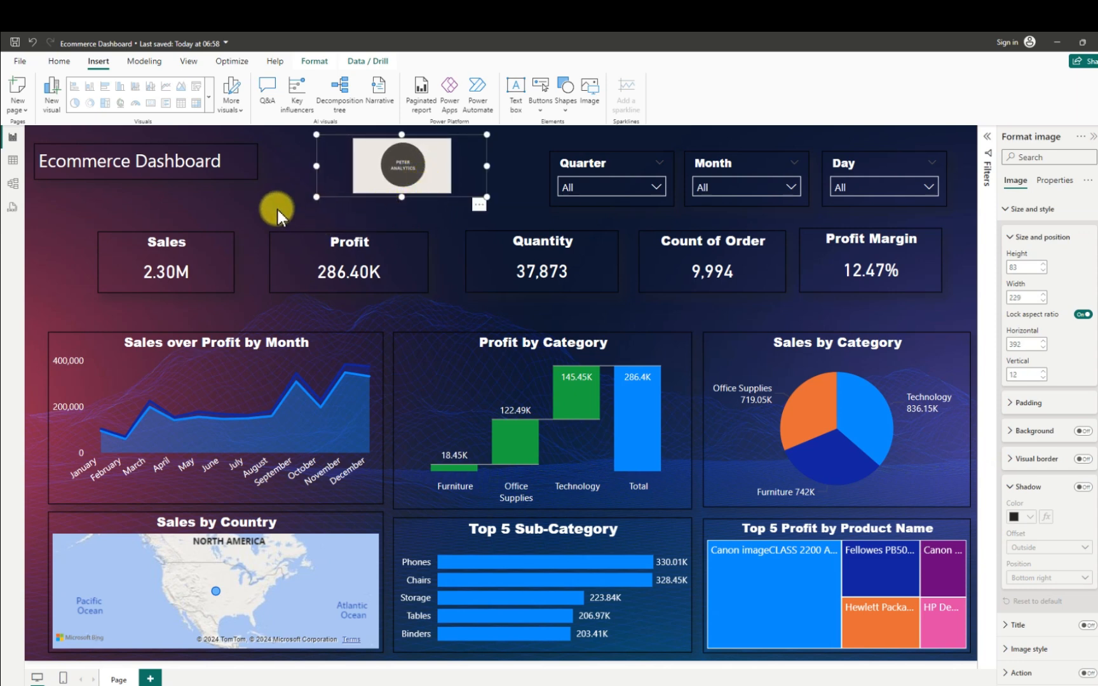
click(177, 201)
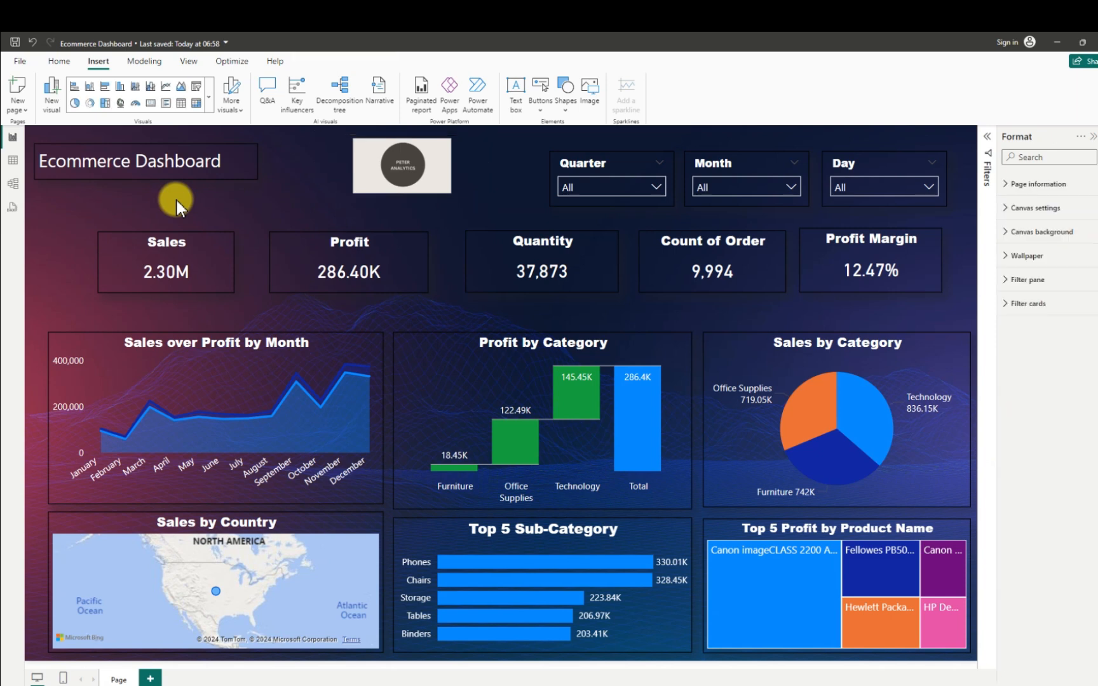